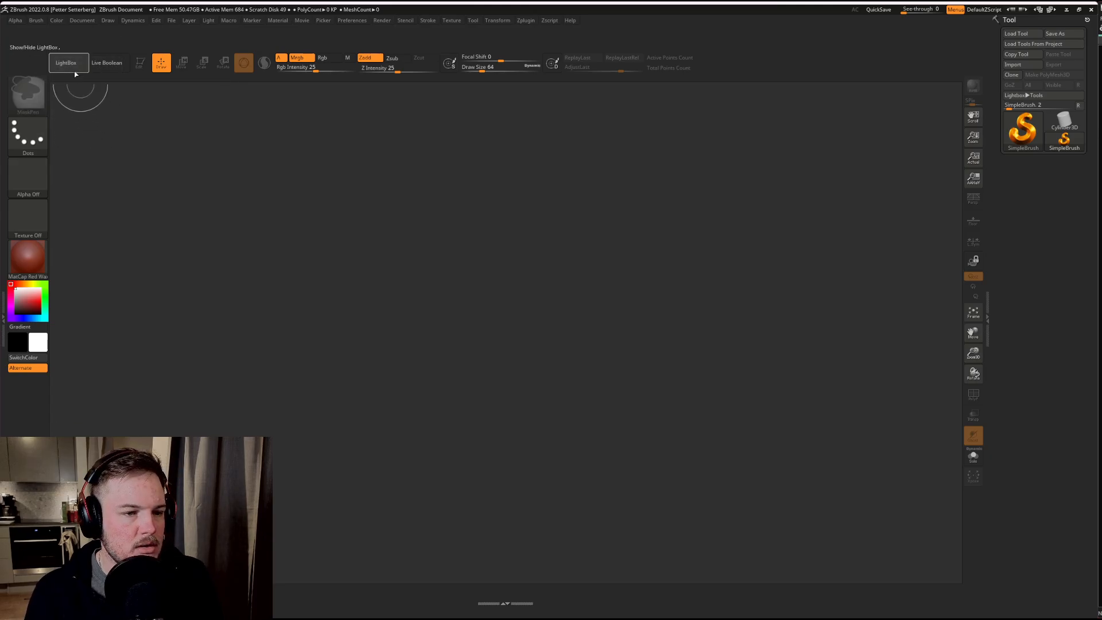
Step: Remove the LightBox and Live Boolean buttons from the custom interface layout
ctrl+alt+drag(65, 63, 53, 86)
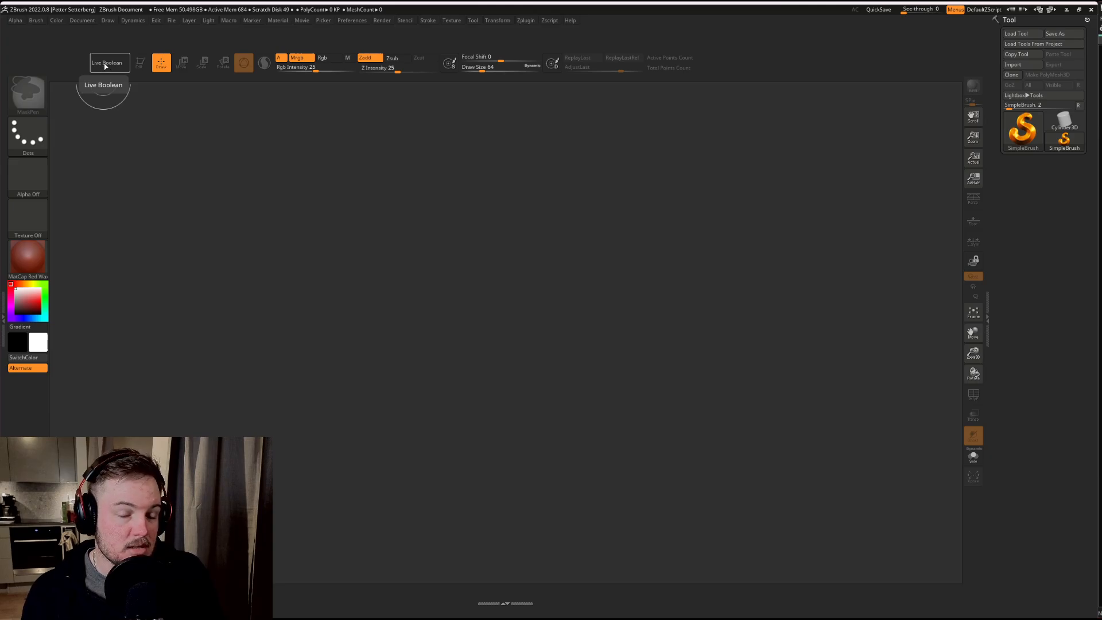
key(ctrl)
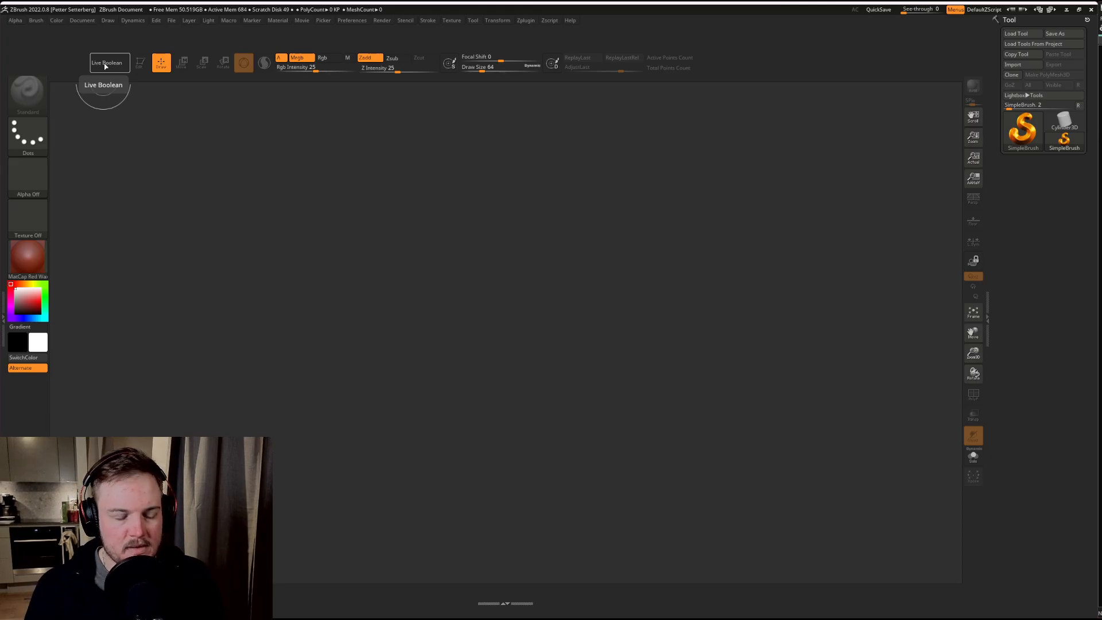
ctrl+alt+drag(105, 66, 0, 54)
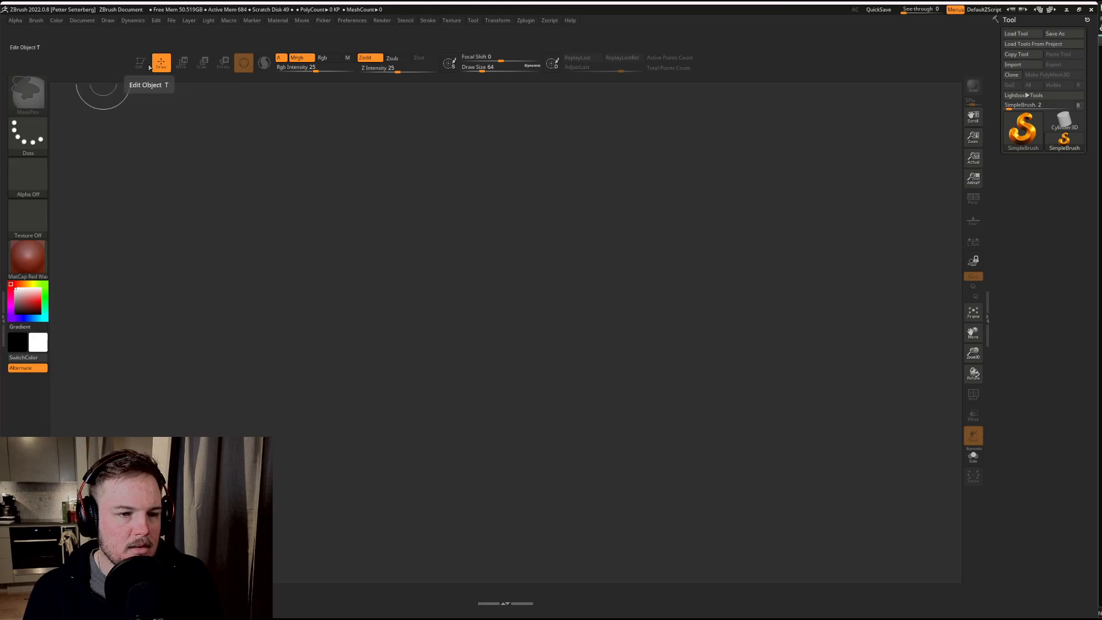
Step: Draw a Cylinder3D on the canvas, put it into Edit mode and turn on perspective
click(1064, 120)
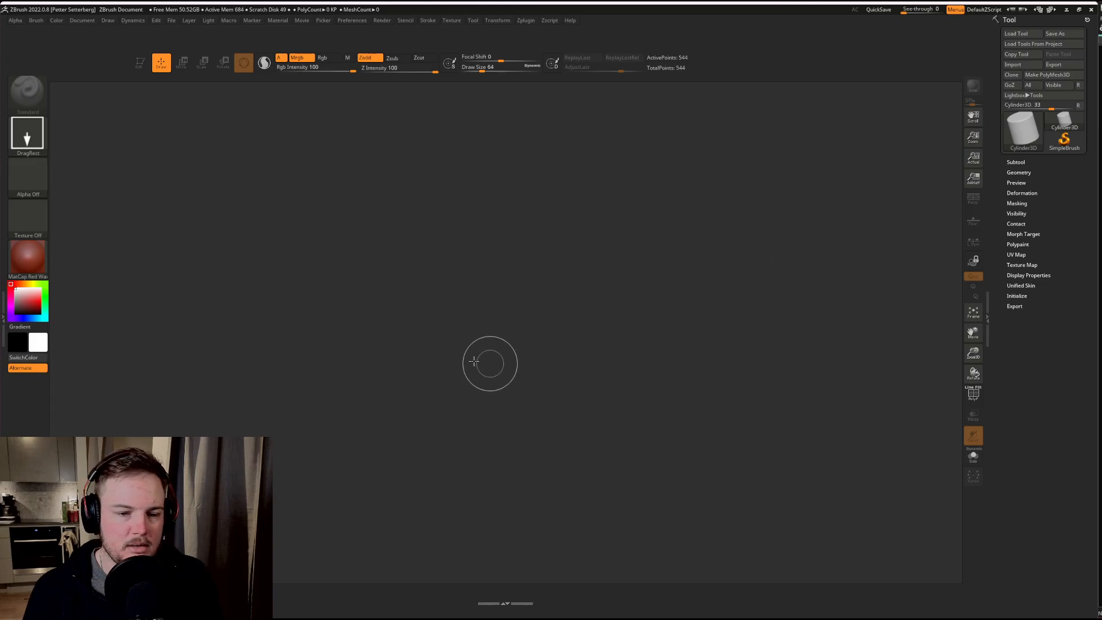
drag(468, 313, 472, 394)
key(t)
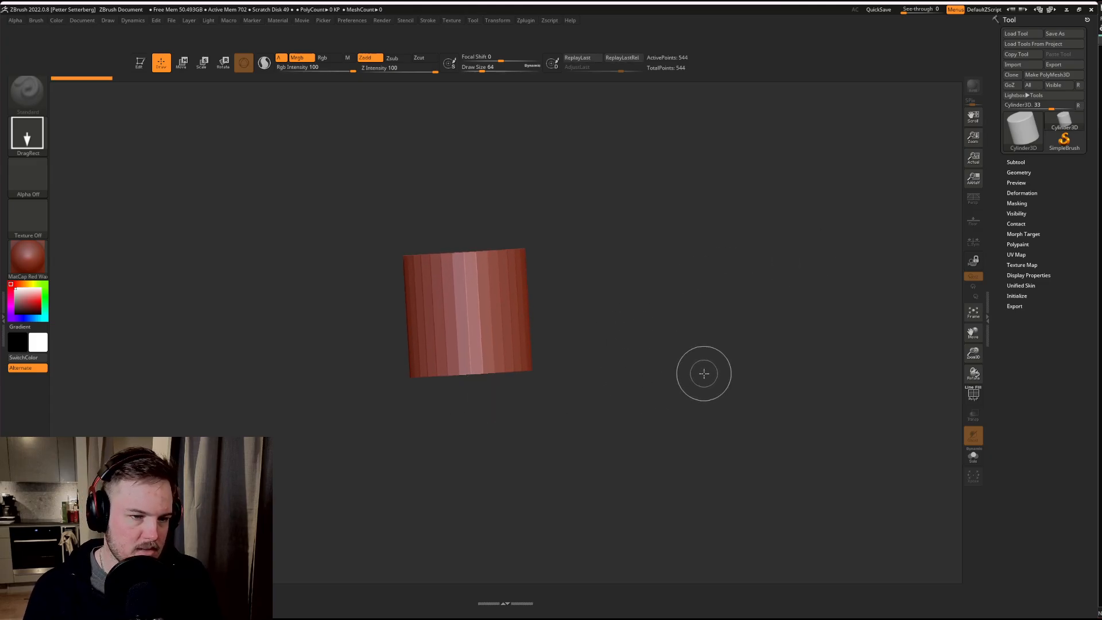
key(t)
drag(678, 344, 645, 339)
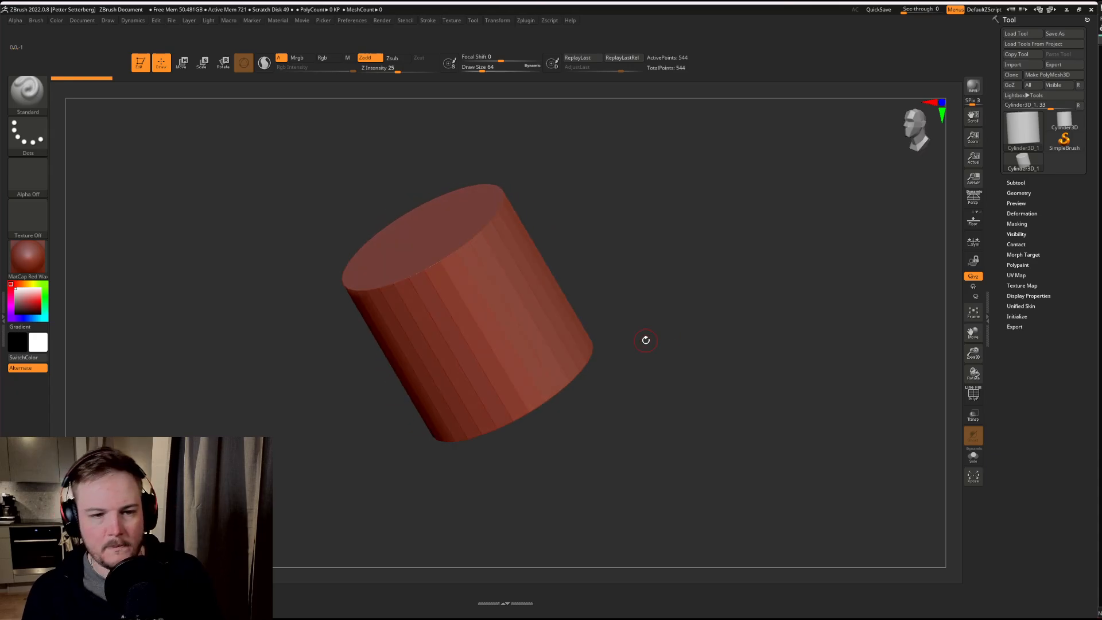
key(p)
key(p)
key(p)
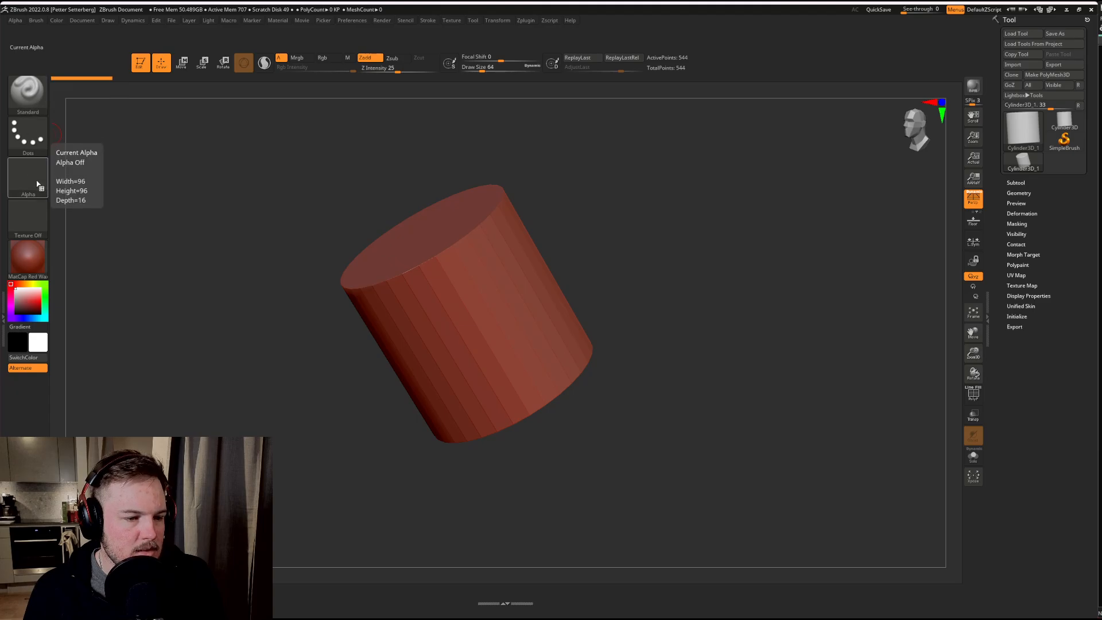
Step: Apply the MatCap GreenRoma material to the cylinder and check how it looks from another angle
mouse_move(34, 251)
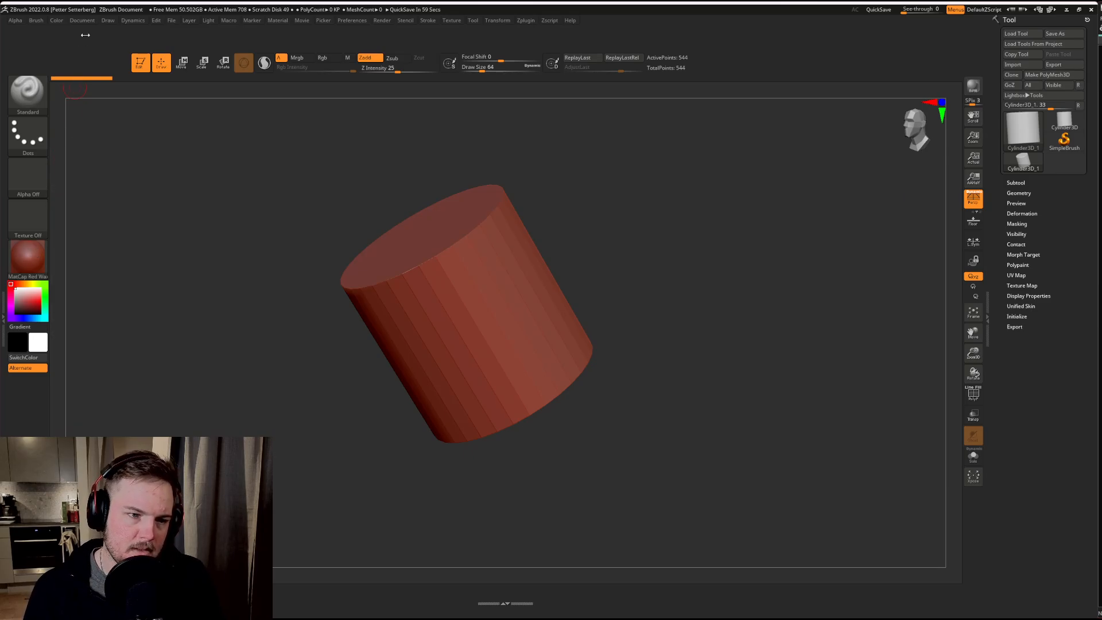
click(274, 21)
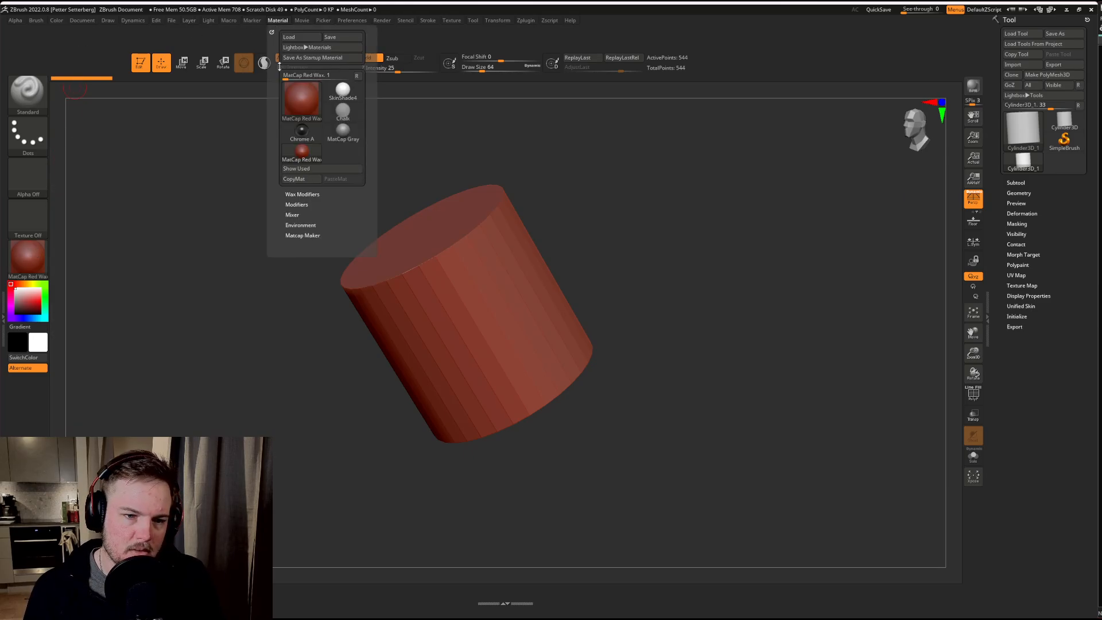
mouse_move(292, 117)
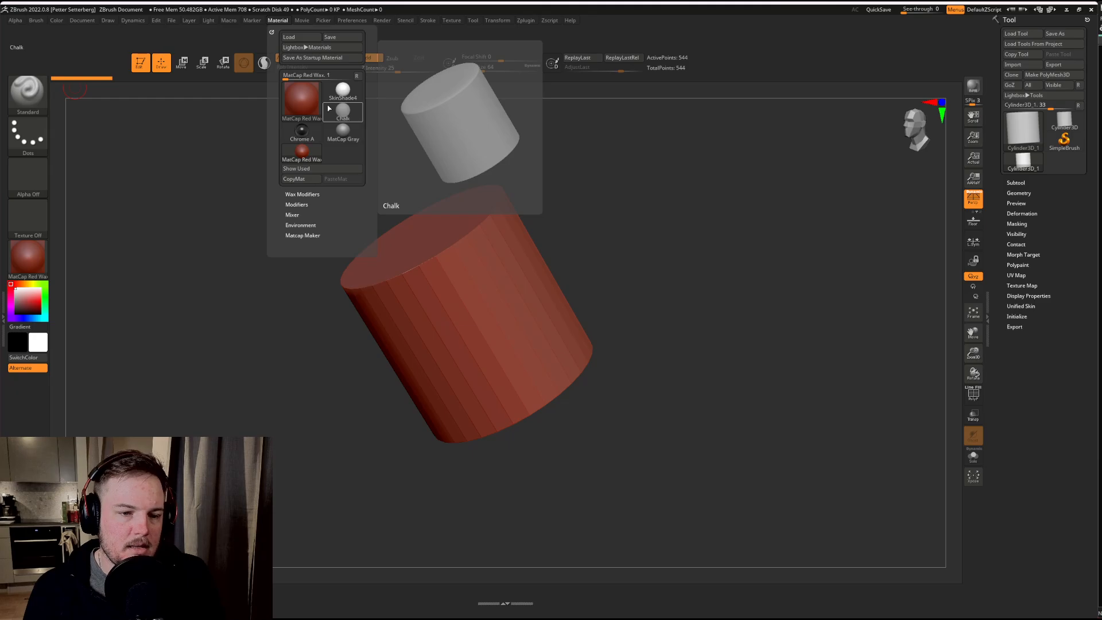
click(297, 104)
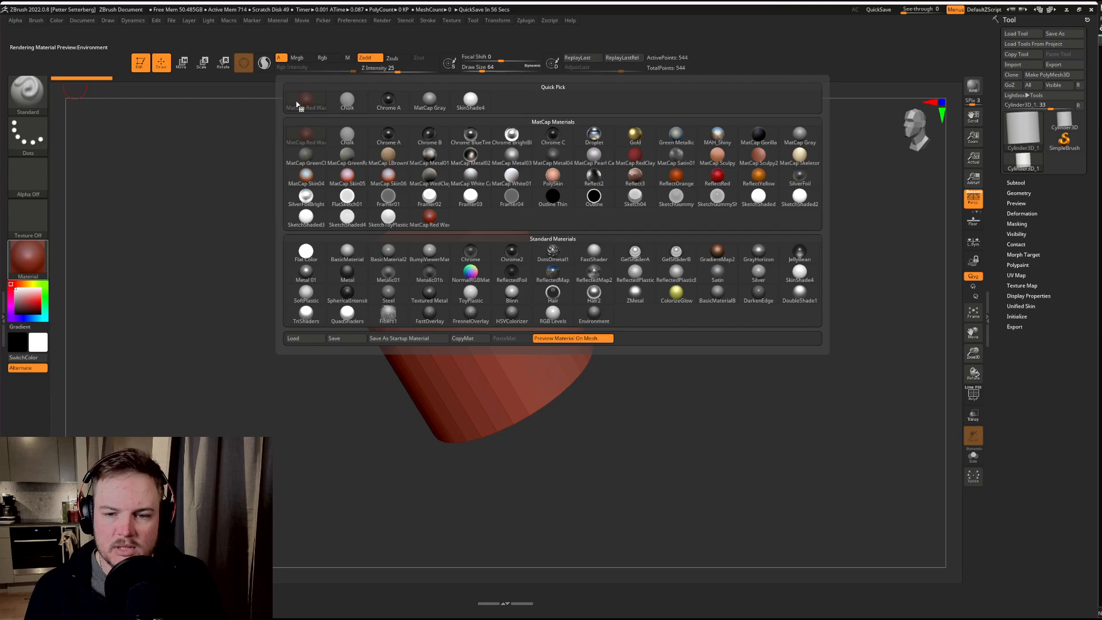
click(350, 160)
drag(366, 197, 298, 200)
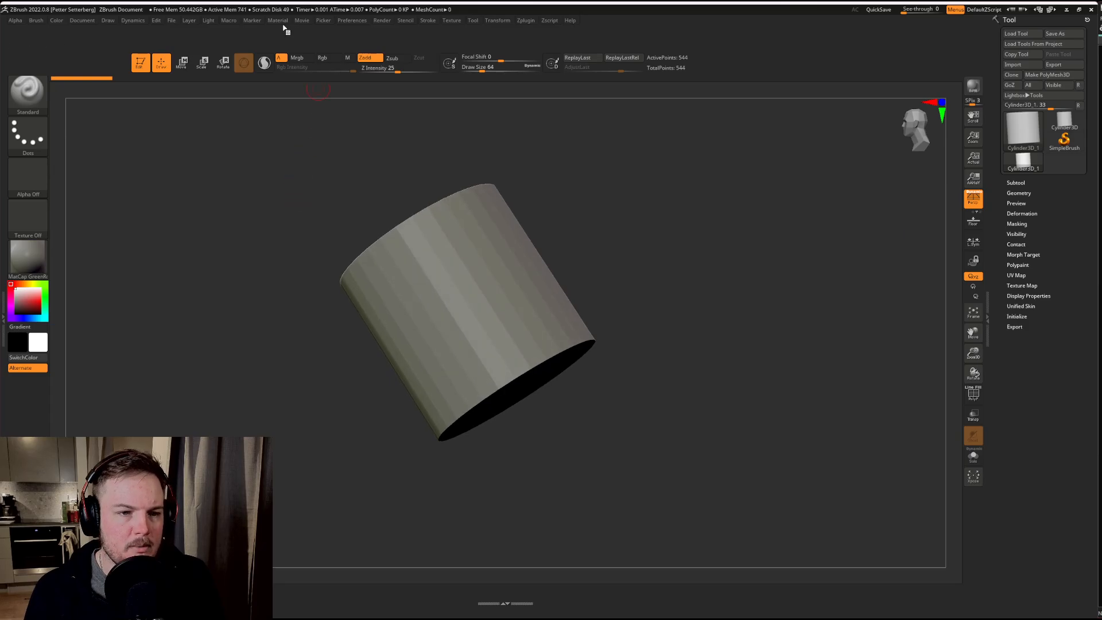
Step: Apply MatCap Red Wax to the cylinder and limit the quick material list to used materials with Show Used
click(279, 20)
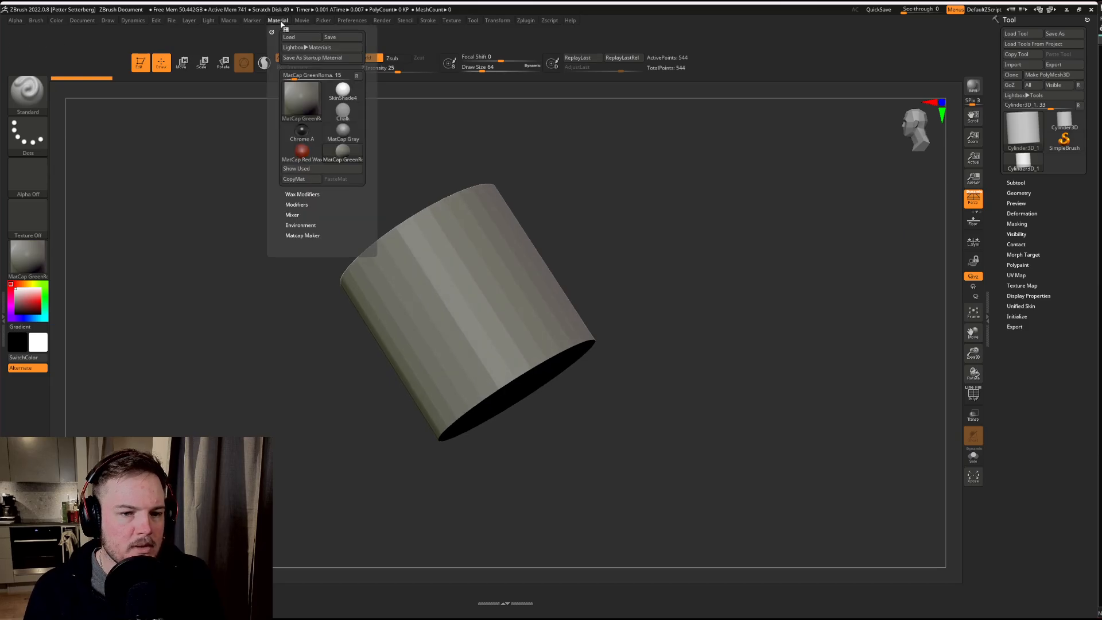
mouse_move(347, 159)
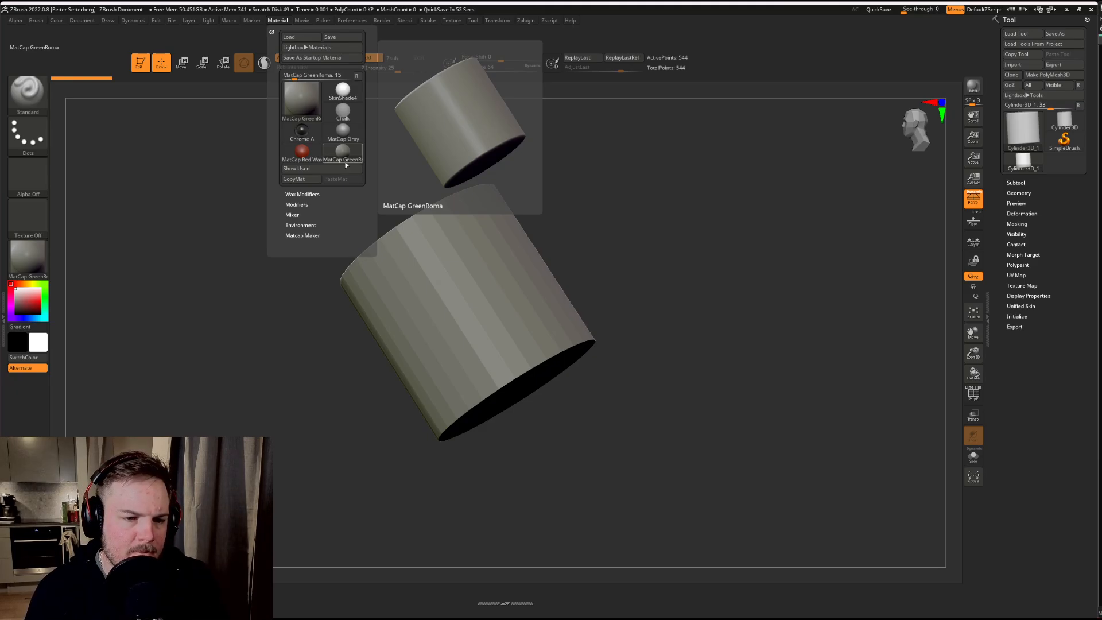
click(328, 169)
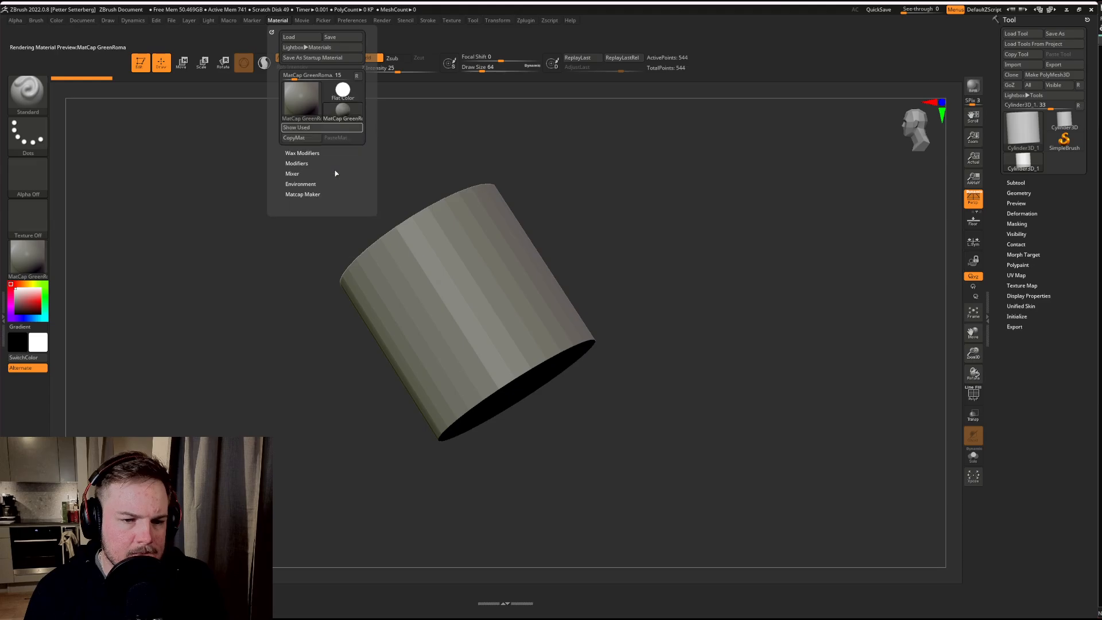
click(319, 130)
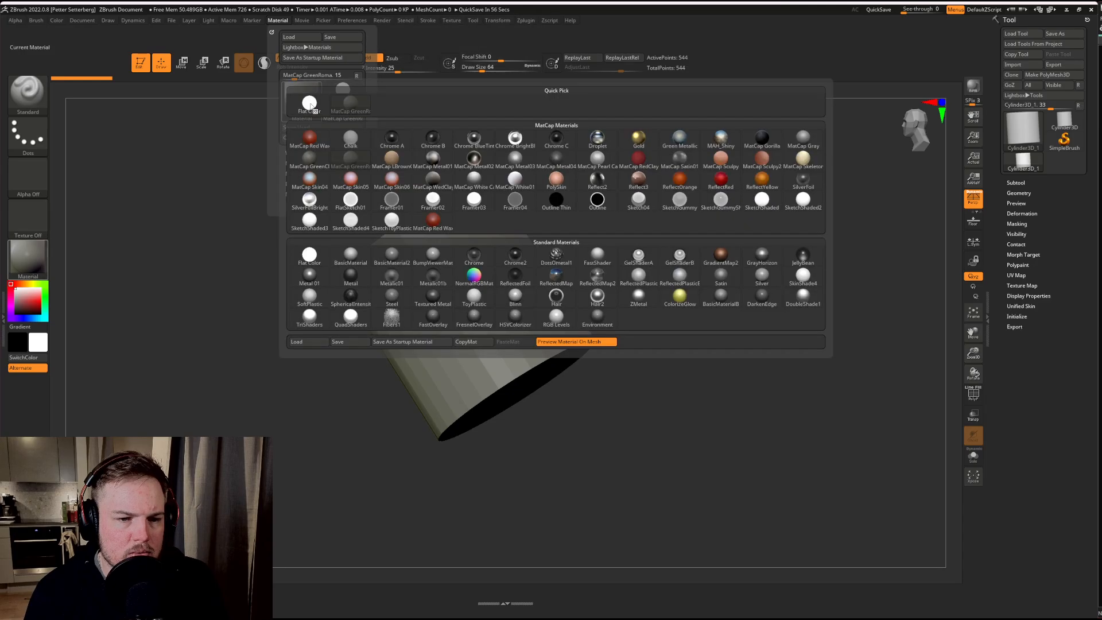
click(312, 133)
click(301, 99)
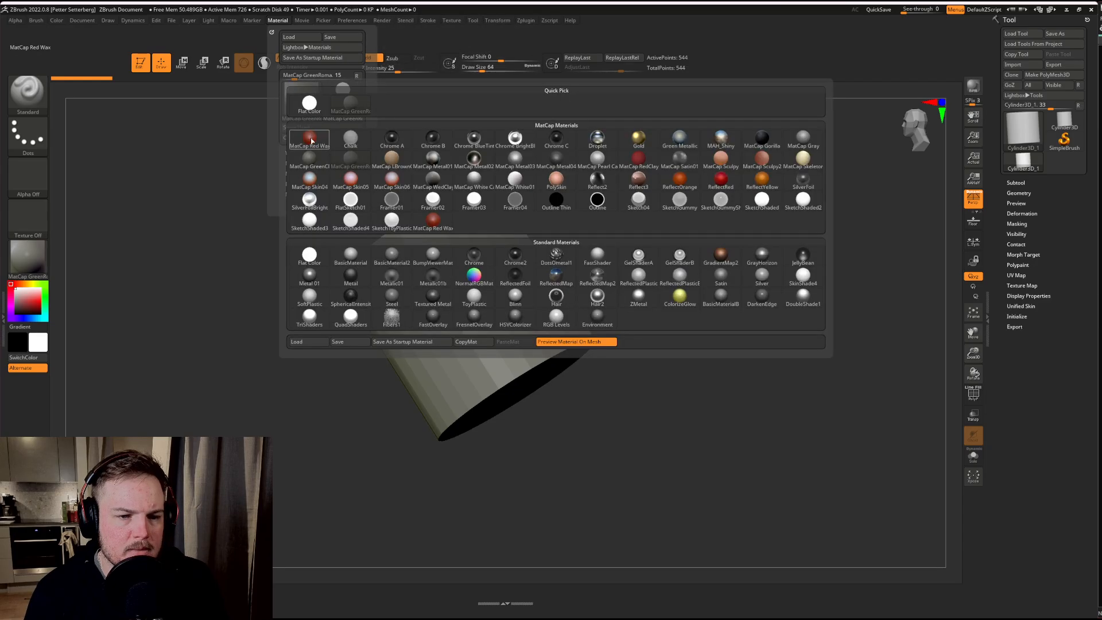
click(312, 142)
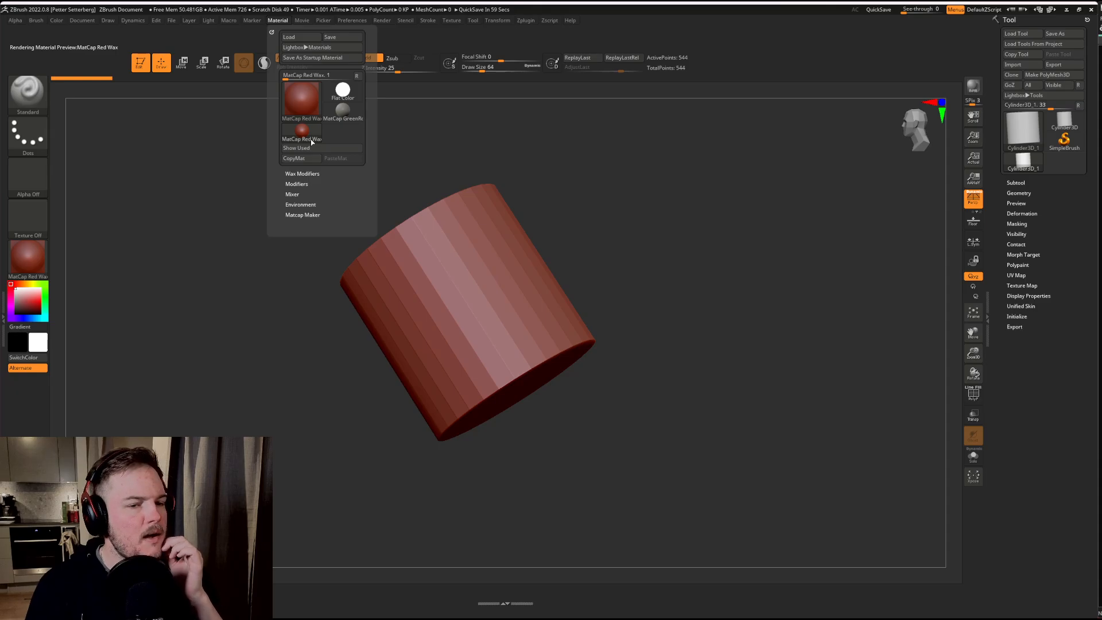
click(311, 152)
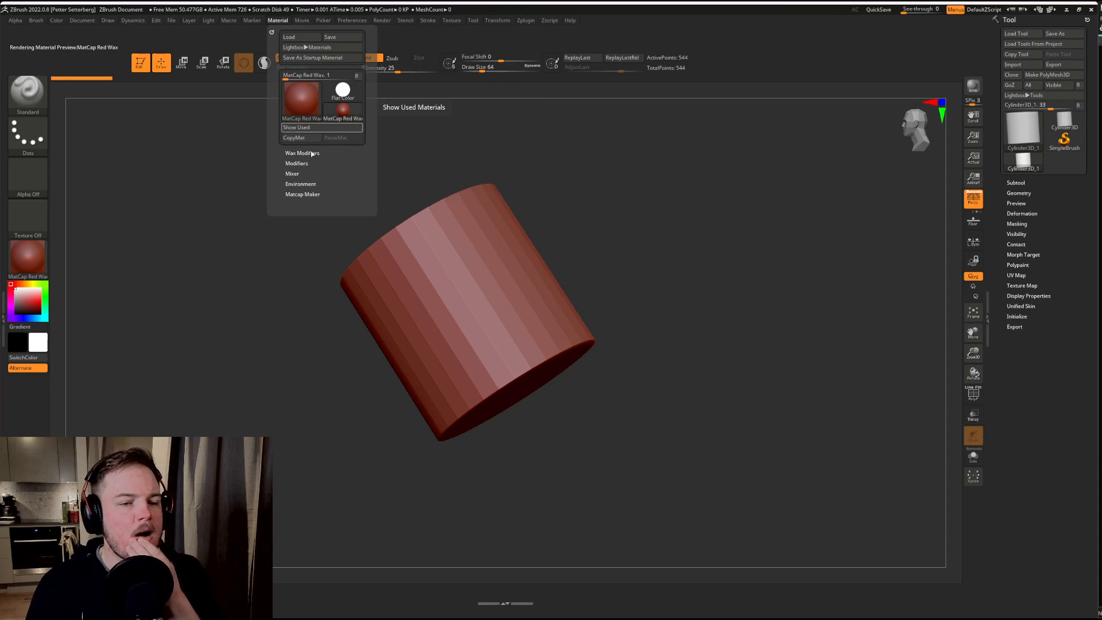
Step: Add MatCap GreenRoma and MatCap Gray to the quick material list by applying each to the cylinder in that order
click(301, 99)
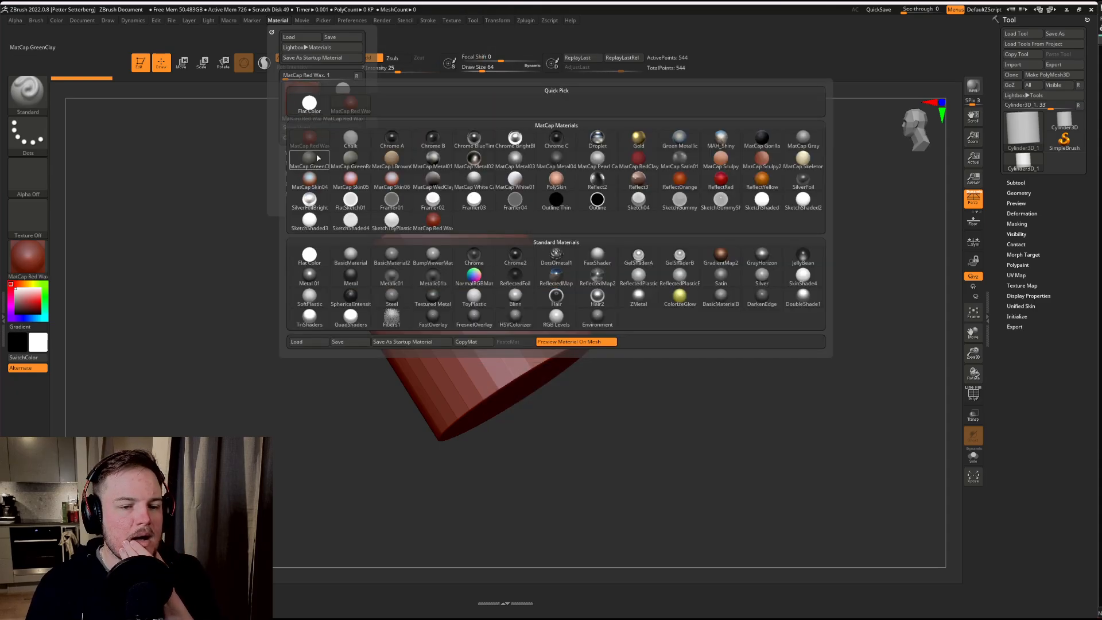
click(360, 163)
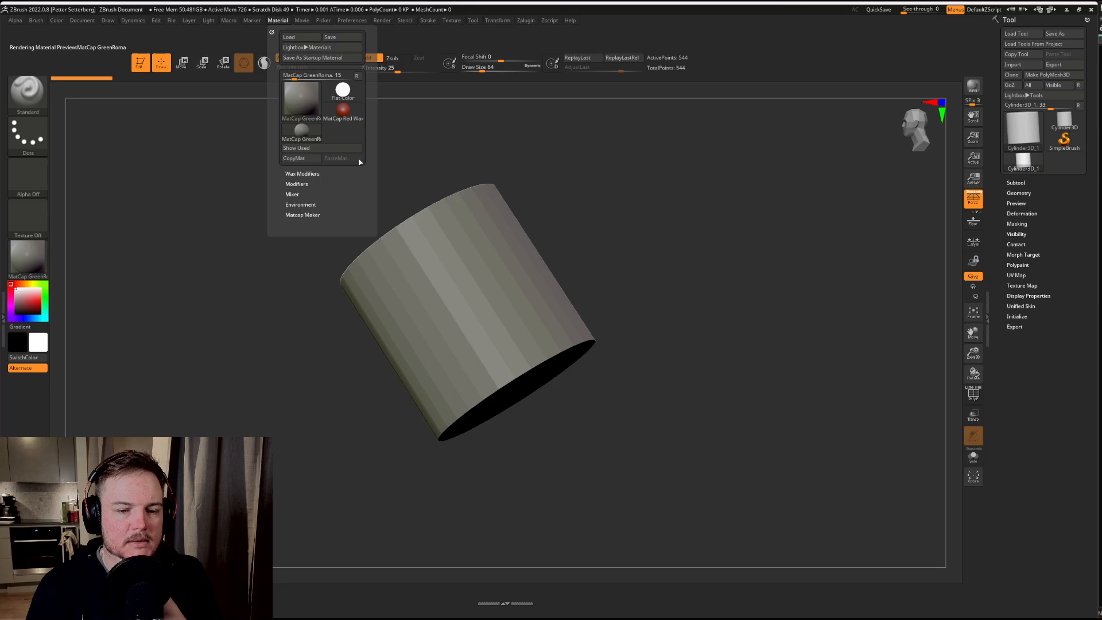
click(302, 99)
click(821, 143)
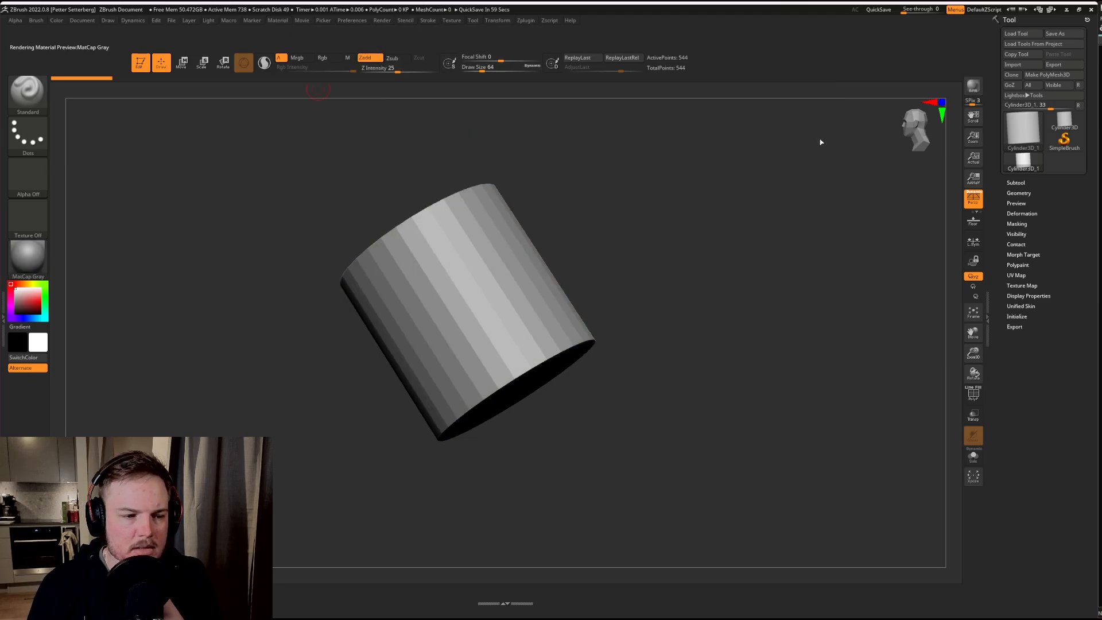
Step: Dock the MatCap Red Wax, MatCap GreenRoma and MatCap Gray materials in the interface, stacked below the Alternate button
click(278, 21)
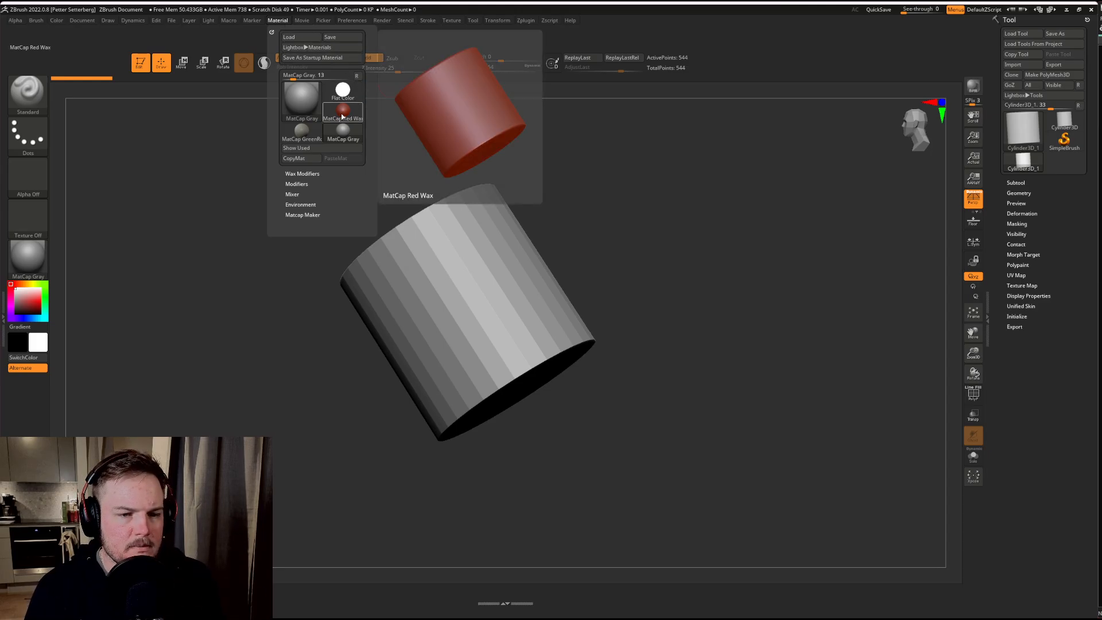
ctrl+alt+drag(343, 112, 28, 382)
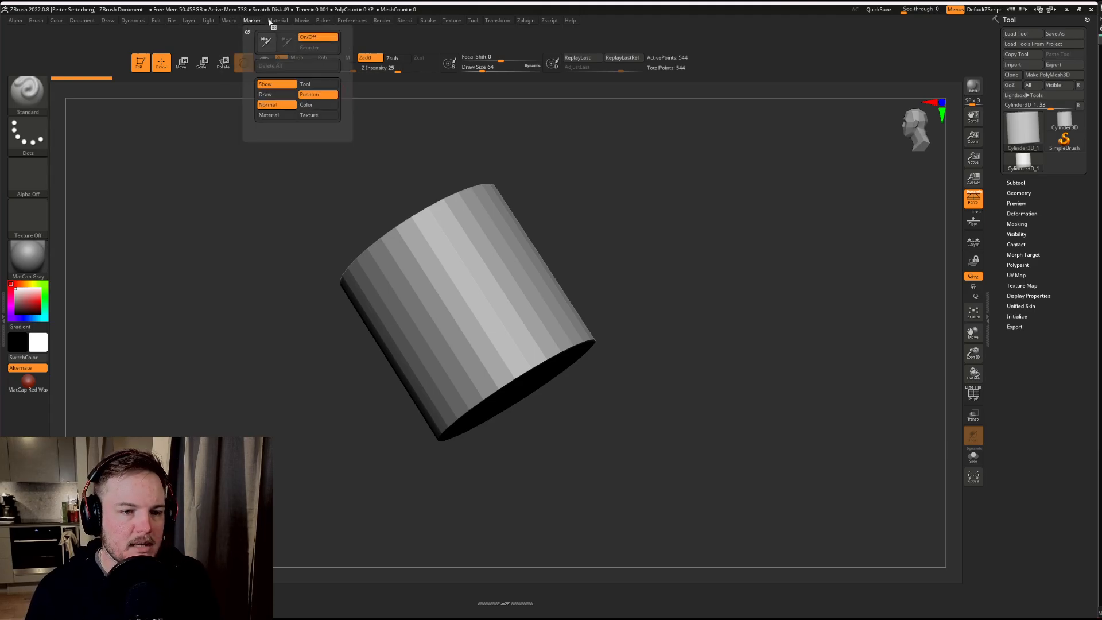
mouse_move(274, 22)
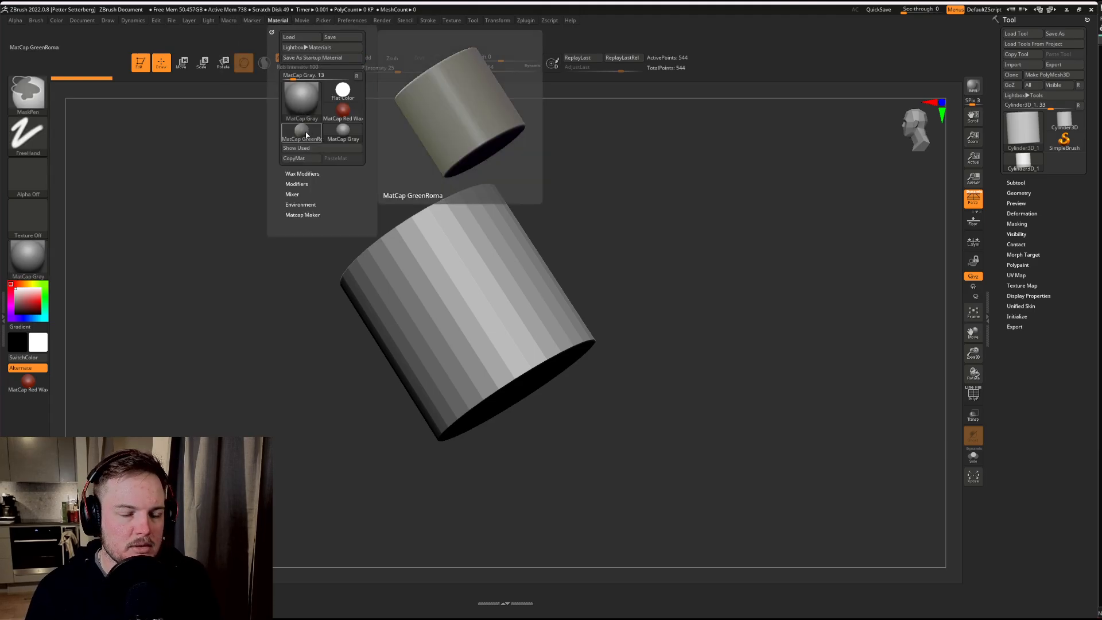
mouse_move(301, 132)
ctrl+alt+mouse_down()
mouse_move(57, 332)
mouse_move(33, 405)
ctrl+alt+mouse_up()
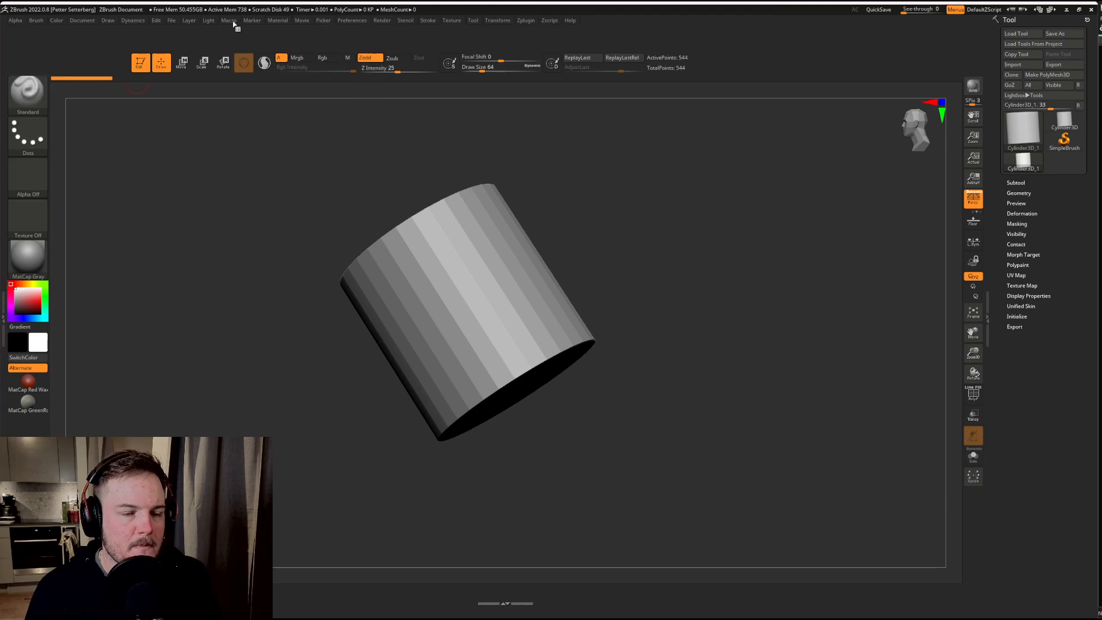
mouse_move(275, 21)
ctrl+alt+drag(343, 132, 35, 429)
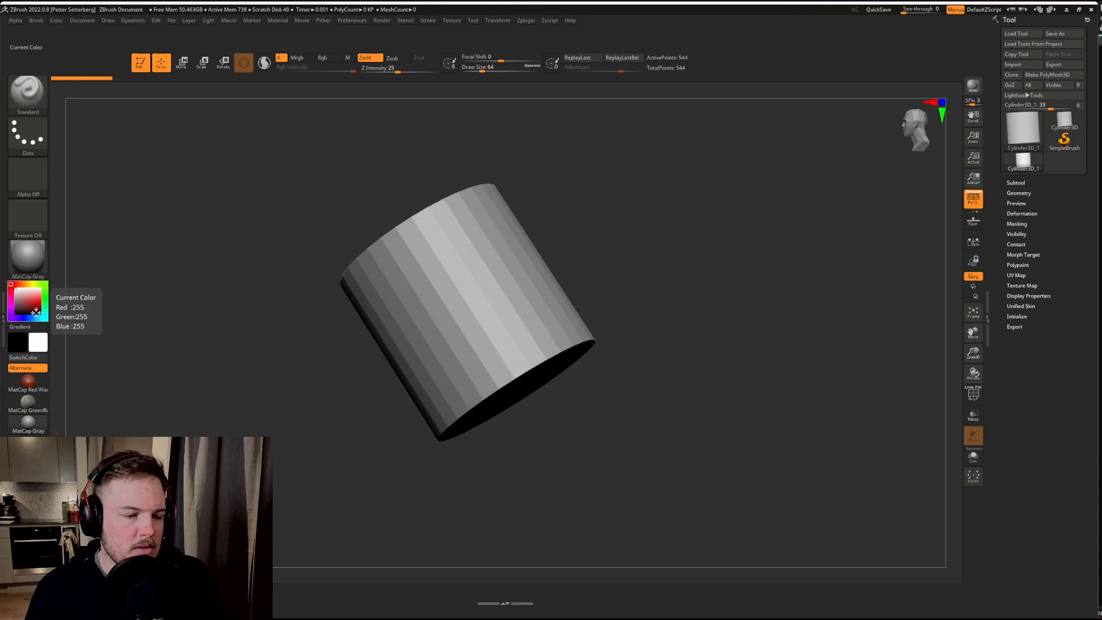
Step: Remove the color picker, swatches and color-switching controls, and move the three docked materials up beneath the current Material thumbnail
key(ctrl)
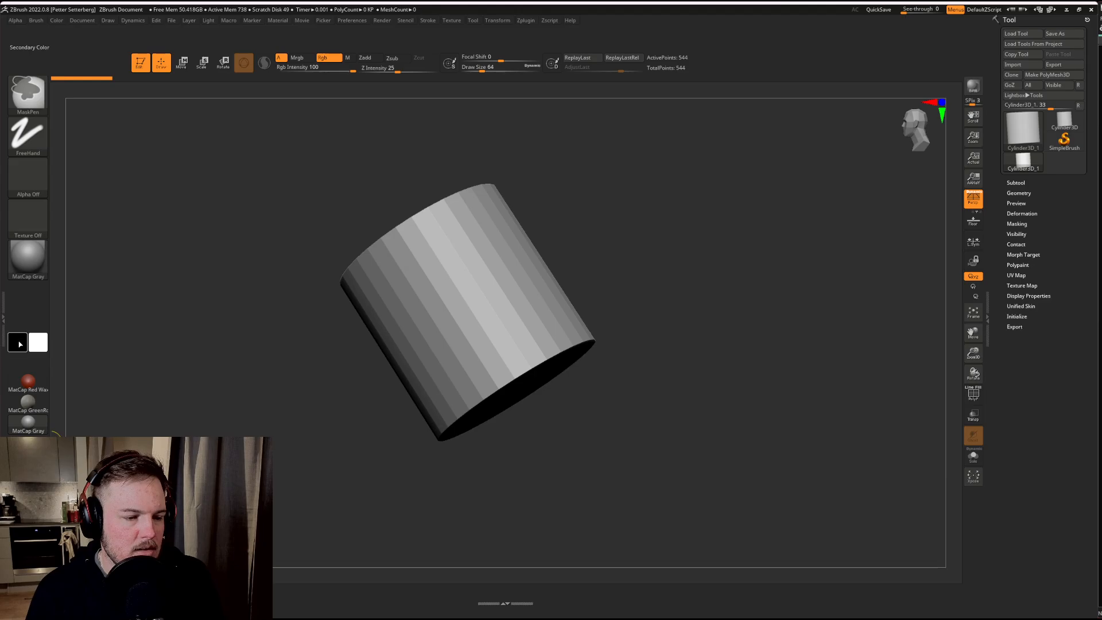
ctrl+alt+drag(36, 344, 5, 345)
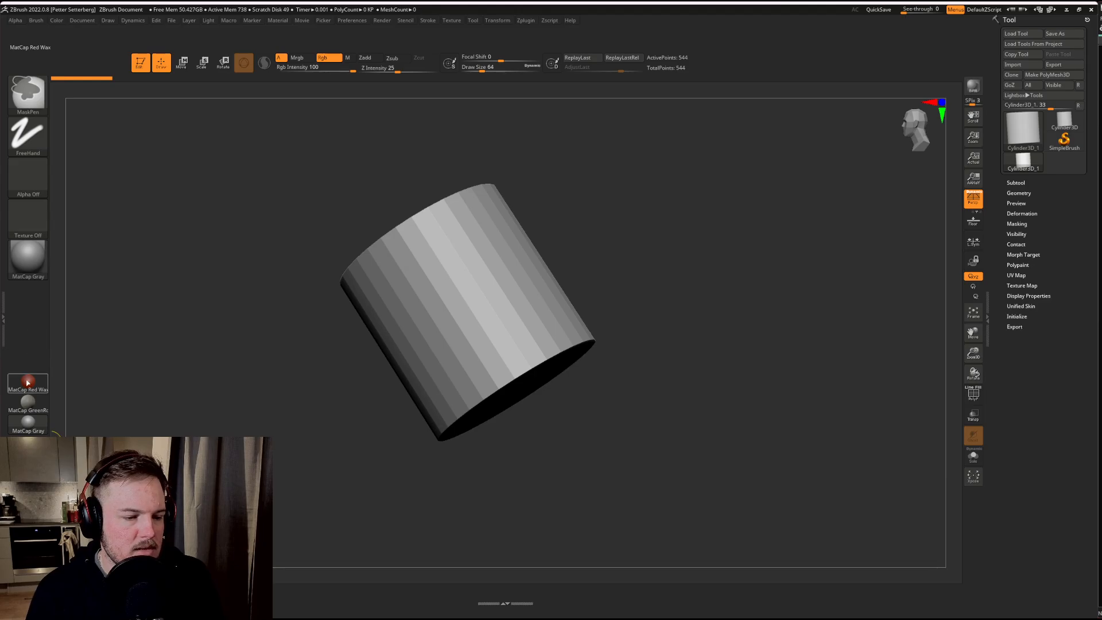
ctrl+alt+drag(28, 389, 32, 315)
ctrl+alt+drag(28, 425, 28, 339)
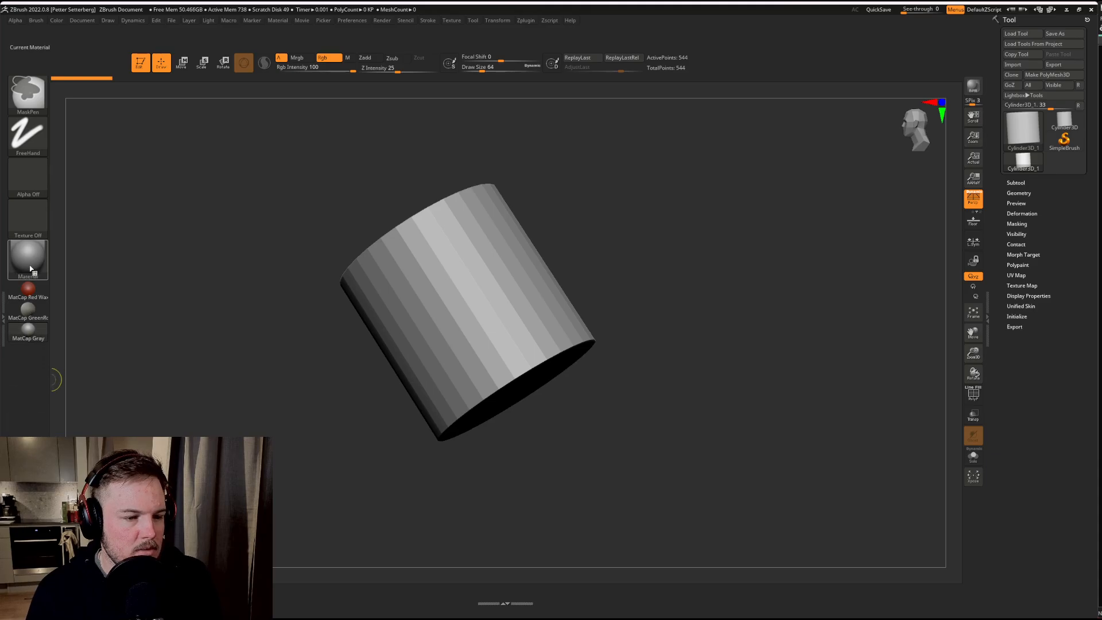
Step: Remove the current Material and current Texture thumbnails from the custom interface layout
click(30, 265)
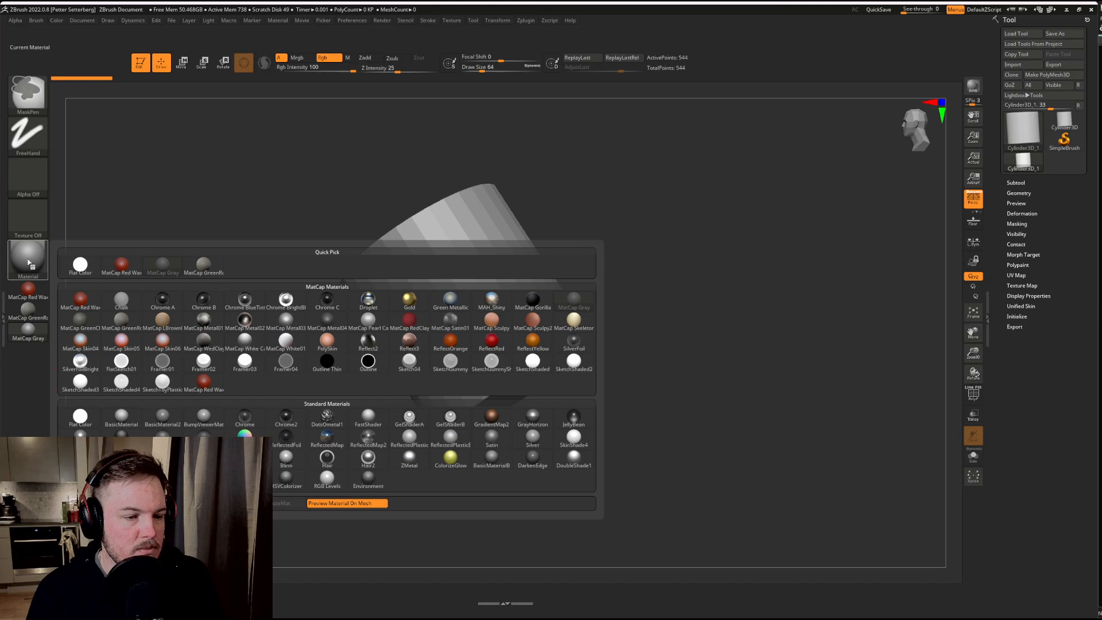
ctrl+alt+click(29, 263)
ctrl+alt+click(30, 226)
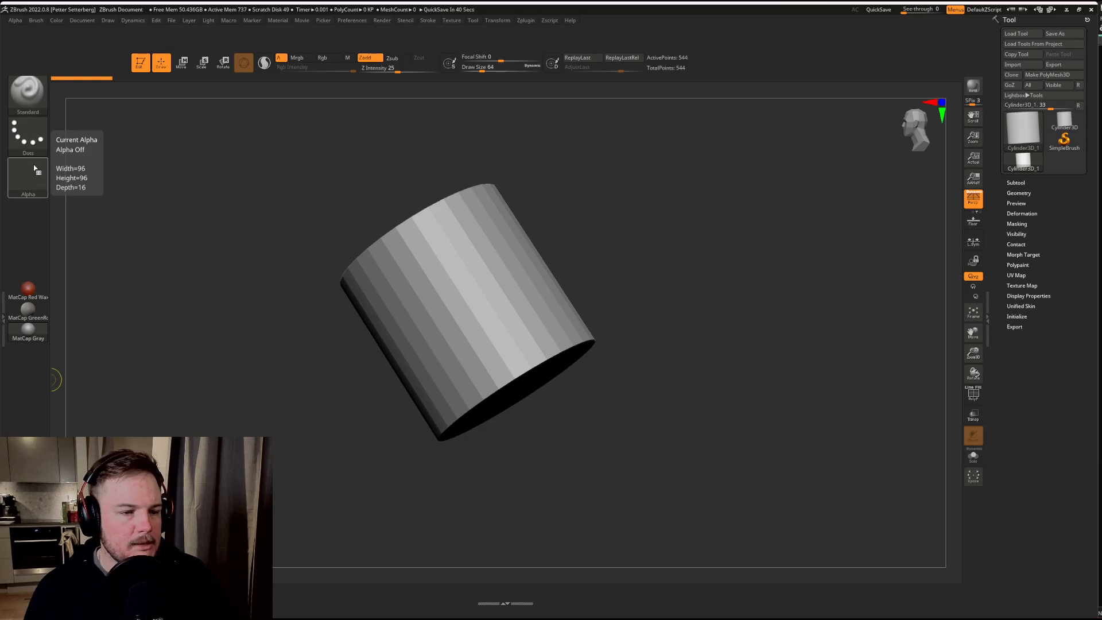
Step: Move the docked MatCap Red Wax, MatCap GreenRoma and MatCap Gray materials up directly beneath the Alpha thumbnail
key(ctrl)
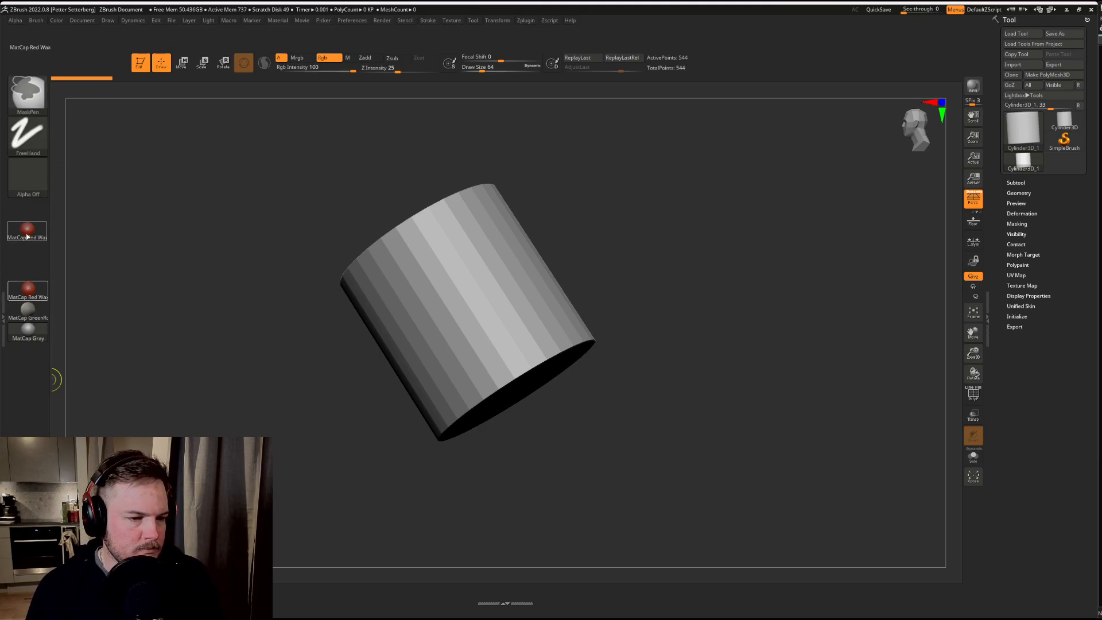
click(27, 244)
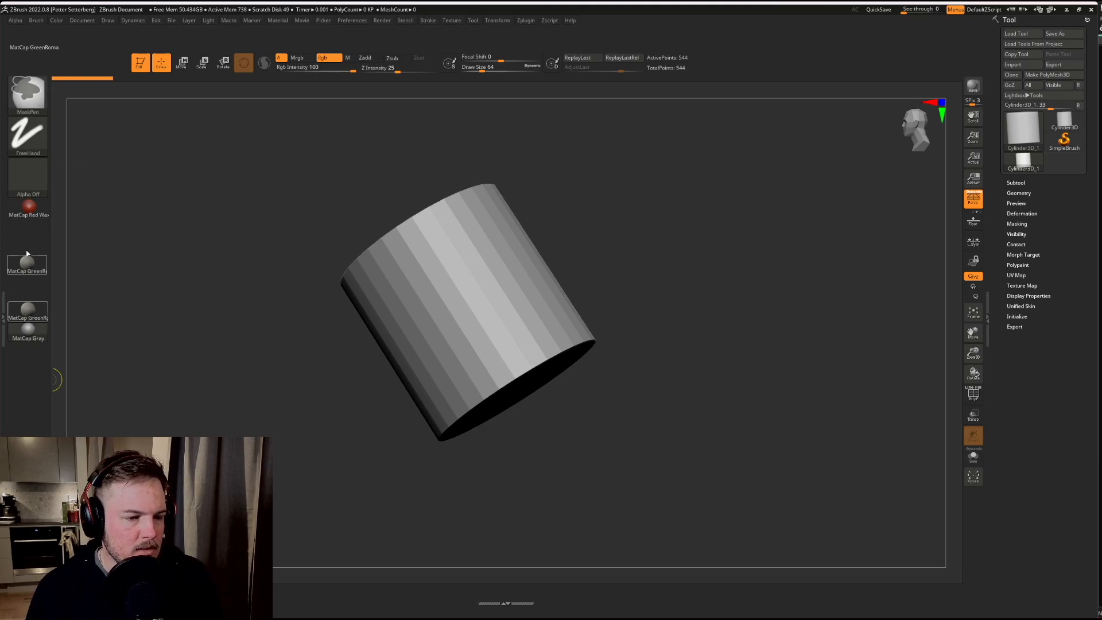
click(28, 330)
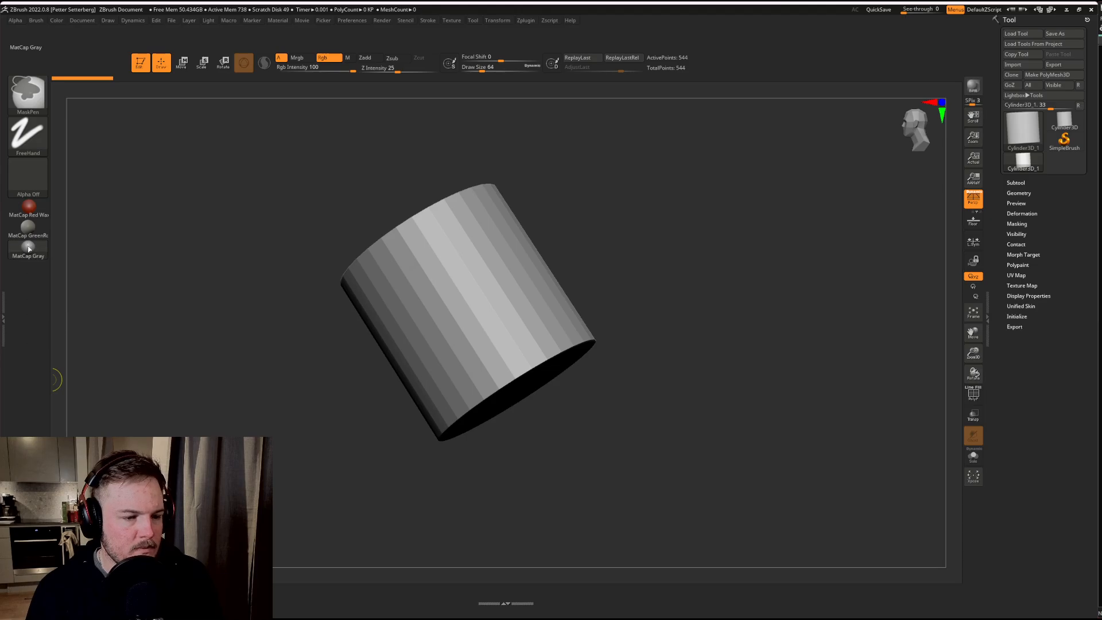
Step: Remove the A, Mrgb, Rgb, M and Rgb Intensity controls from the interface layout
key(ctrl)
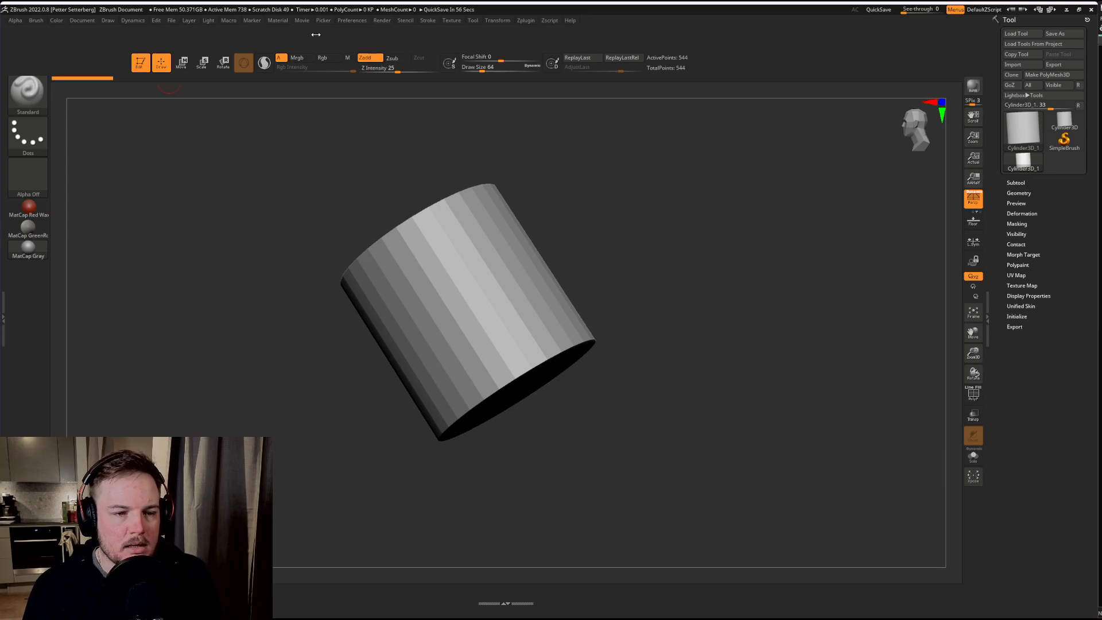
key(ctrl)
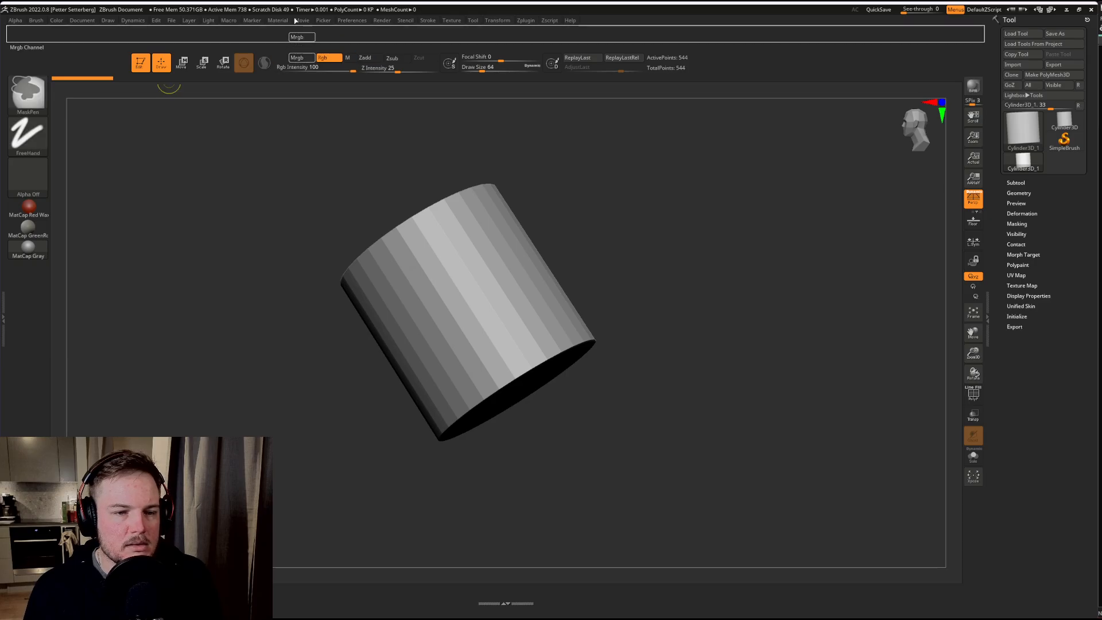
ctrl+alt+drag(294, 21, 295, 20)
ctrl+alt+drag(325, 57, 332, 31)
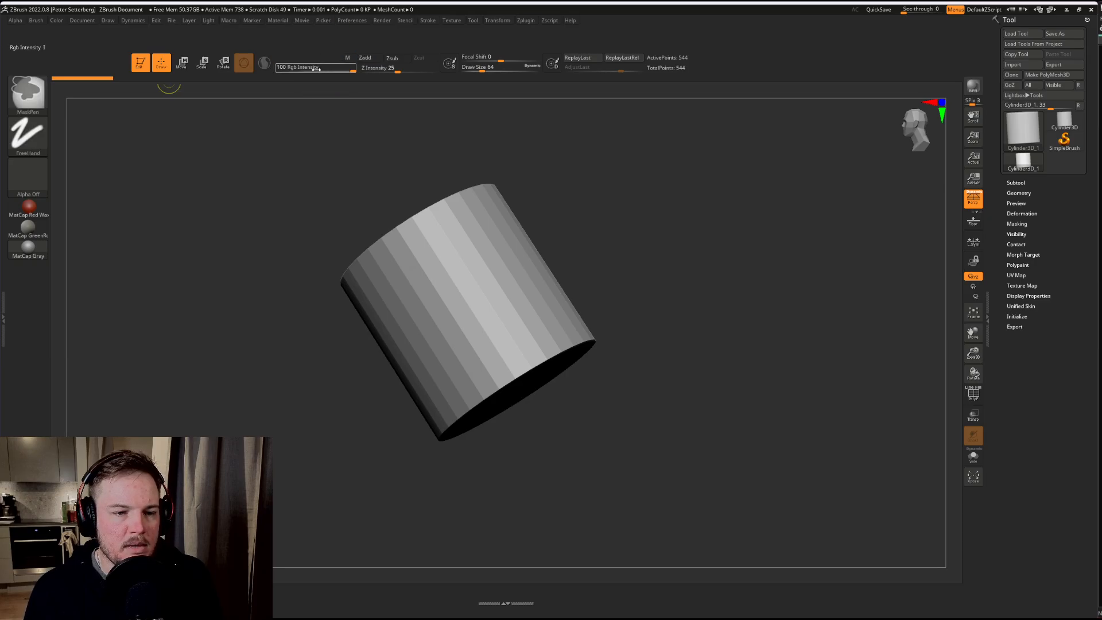
ctrl+alt+drag(316, 68, 326, 13)
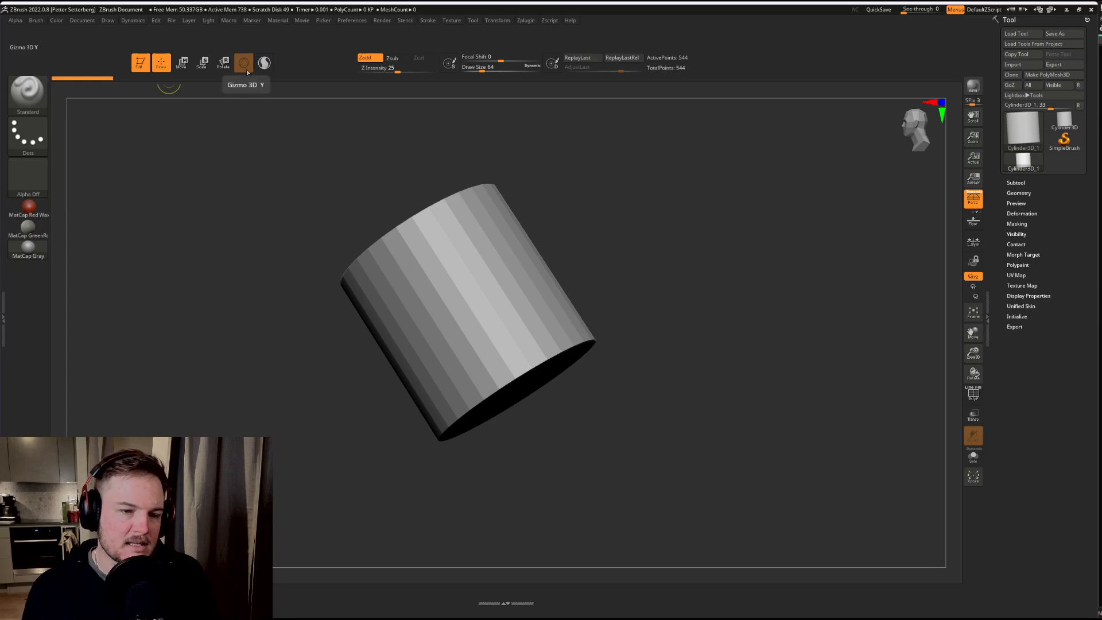
Step: Remove the Gizmo 3D, Sculptris Pro, stroke replay and Draw Size controls from the interface layout
ctrl+alt+drag(247, 70, 256, 41)
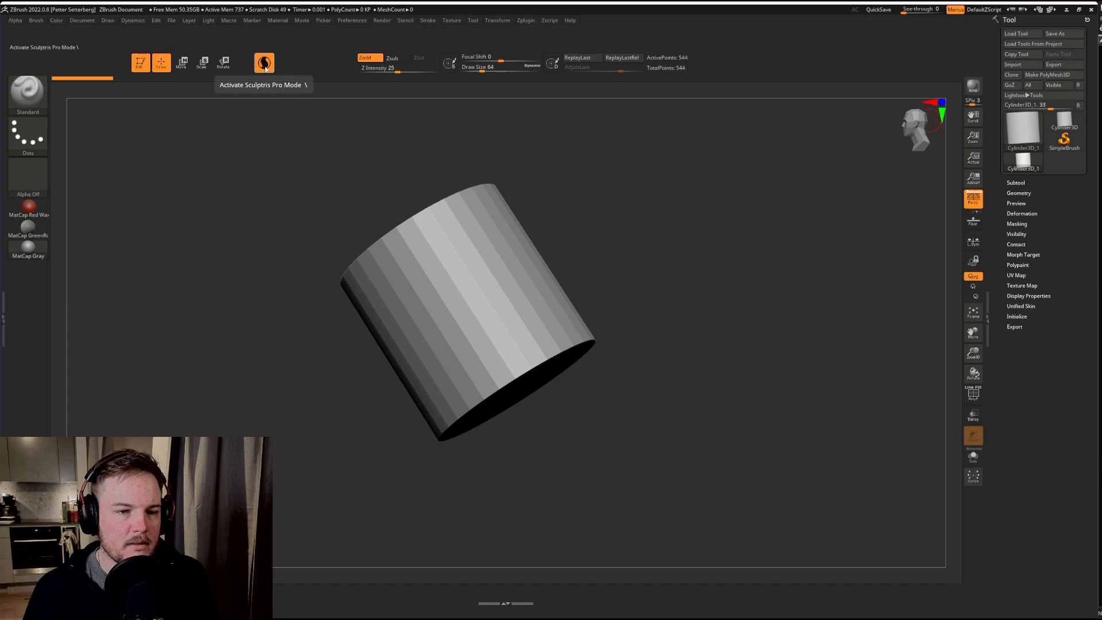
mouse_move(275, 69)
ctrl+alt+mouse_down()
mouse_move(275, 25)
mouse_move(278, 53)
ctrl+alt+mouse_up()
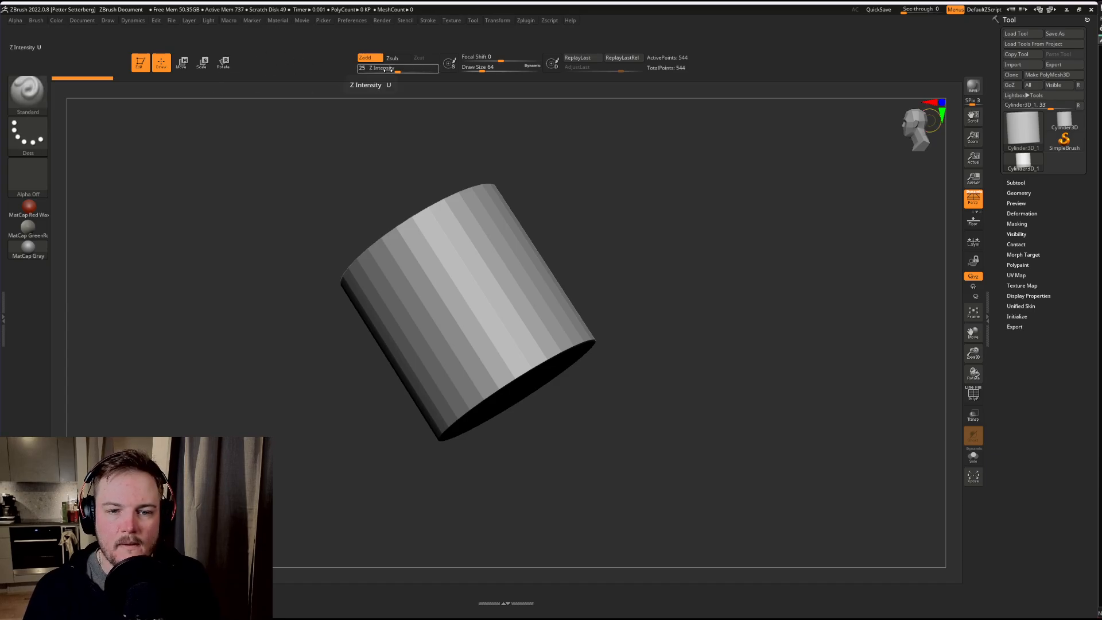
ctrl+alt+drag(581, 59, 586, 14)
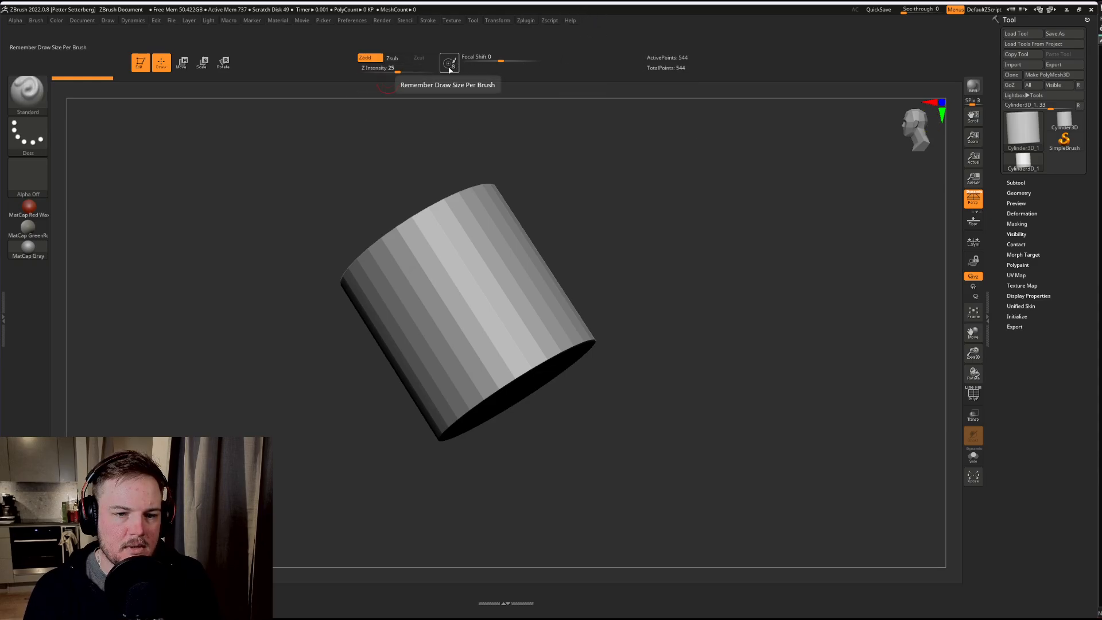
key(ctrl)
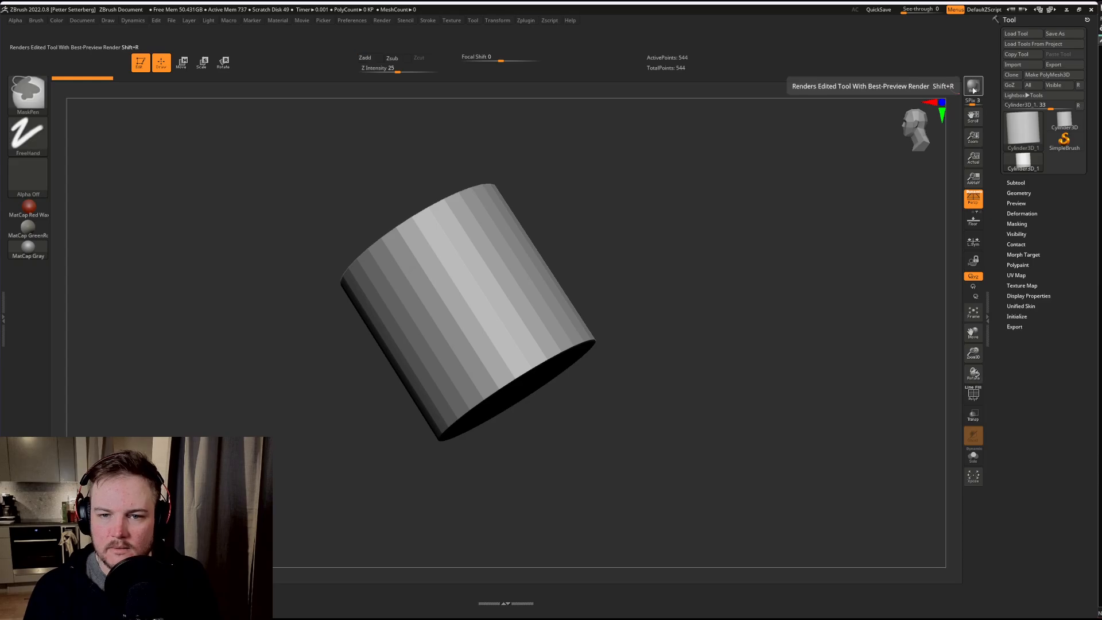
Step: Remove the BPR render, SPix, Scroll Document and Zoom Document controls from the interface layout
mouse_move(974, 89)
ctrl+alt+mouse_down()
mouse_move(936, 70)
mouse_move(951, 70)
ctrl+alt+mouse_up()
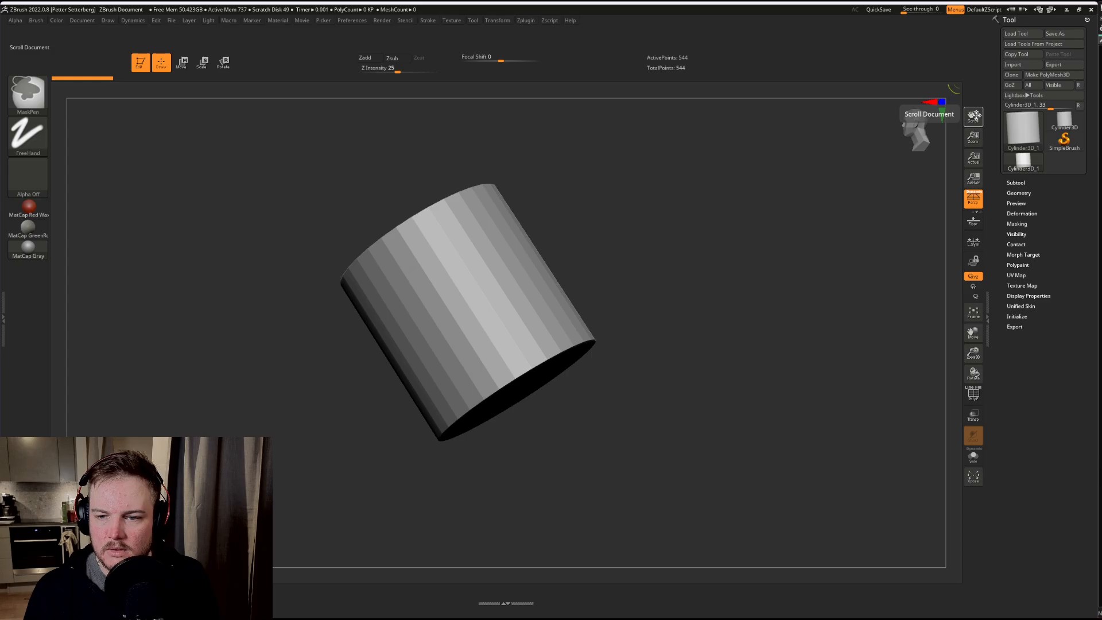
mouse_move(974, 115)
mouse_down()
mouse_move(975, 100)
mouse_move(939, 99)
mouse_move(953, 36)
mouse_move(943, 5)
mouse_up()
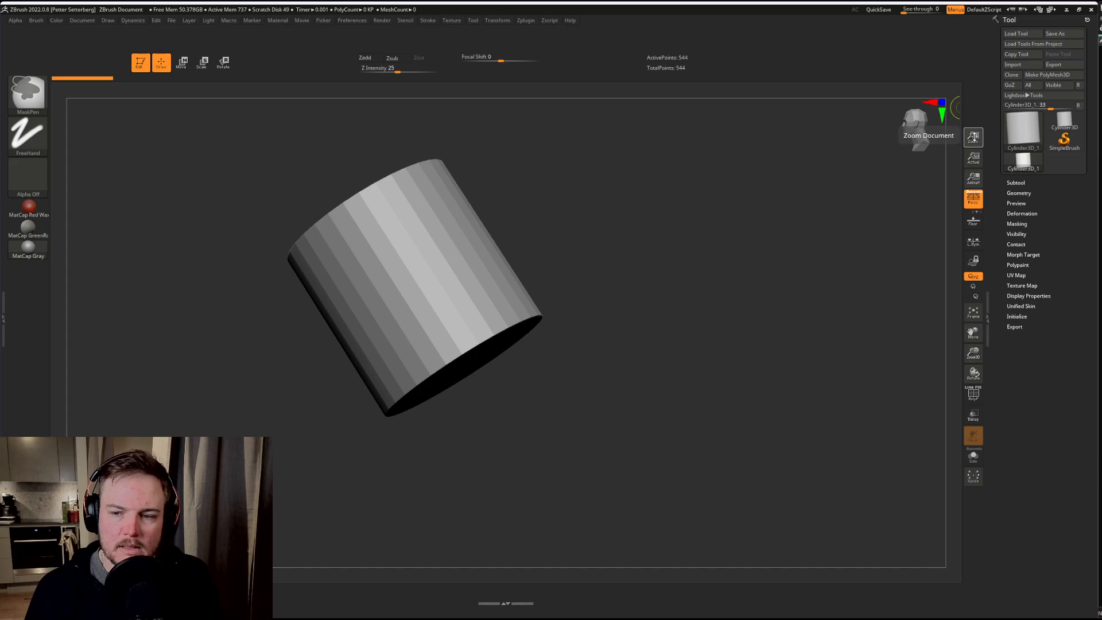
ctrl+alt+drag(974, 136, 871, 22)
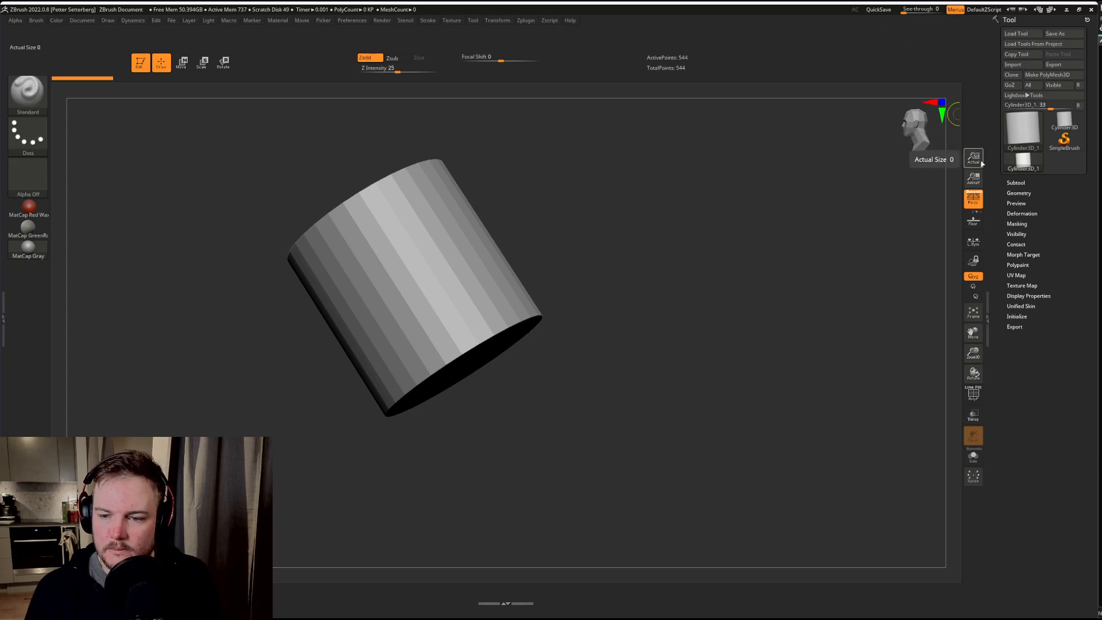
Step: Return the document to actual size and clear the leftover cylinder image from the canvas
click(982, 164)
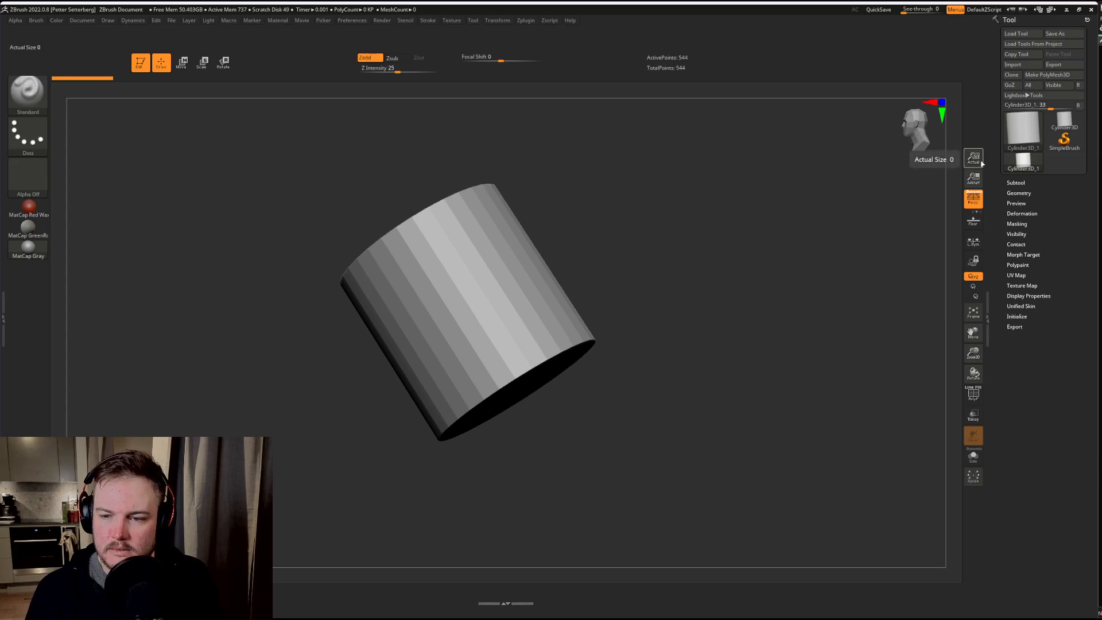
drag(760, 212, 793, 235)
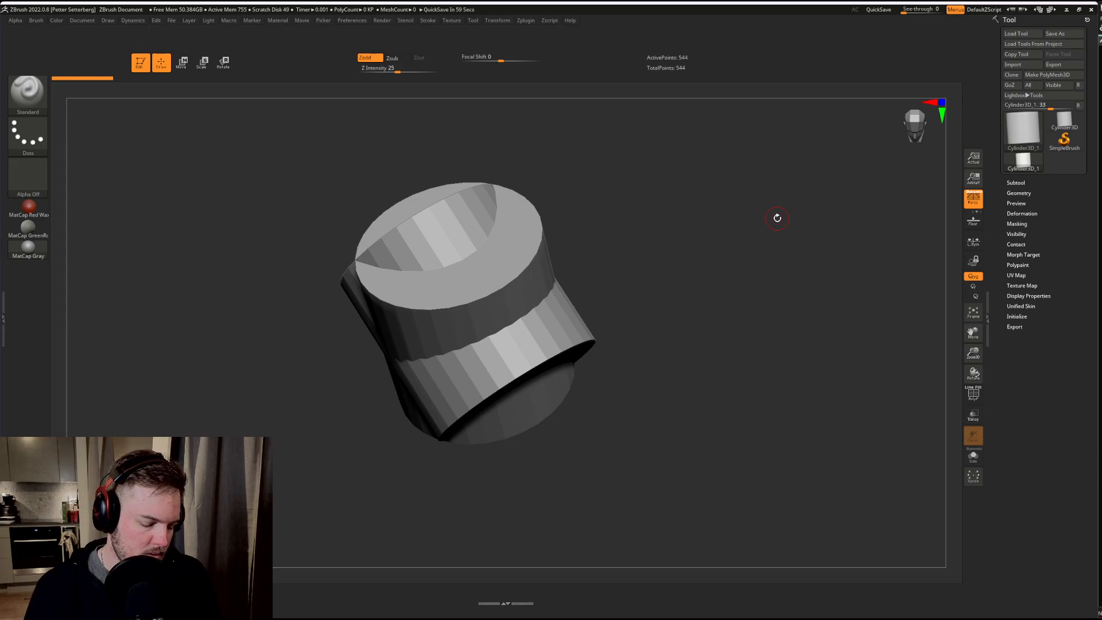
key(ctrl+n)
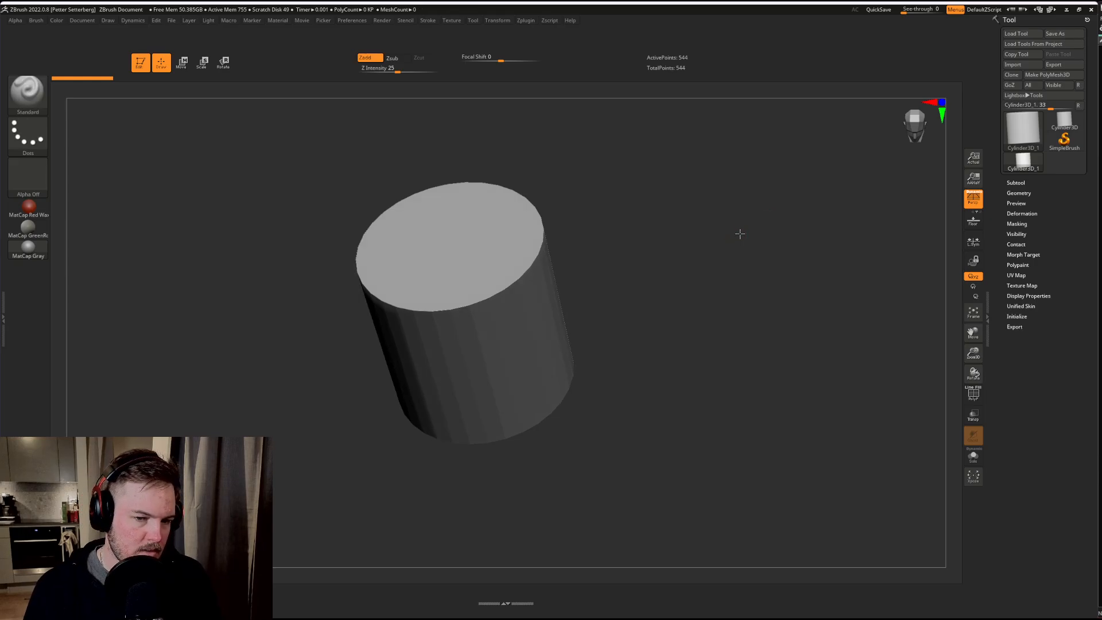
drag(736, 234, 758, 226)
Step: Try the antialiased half-size view, and remove the Actual Size and Antialiased Half Size controls from the interface
key(ctrl)
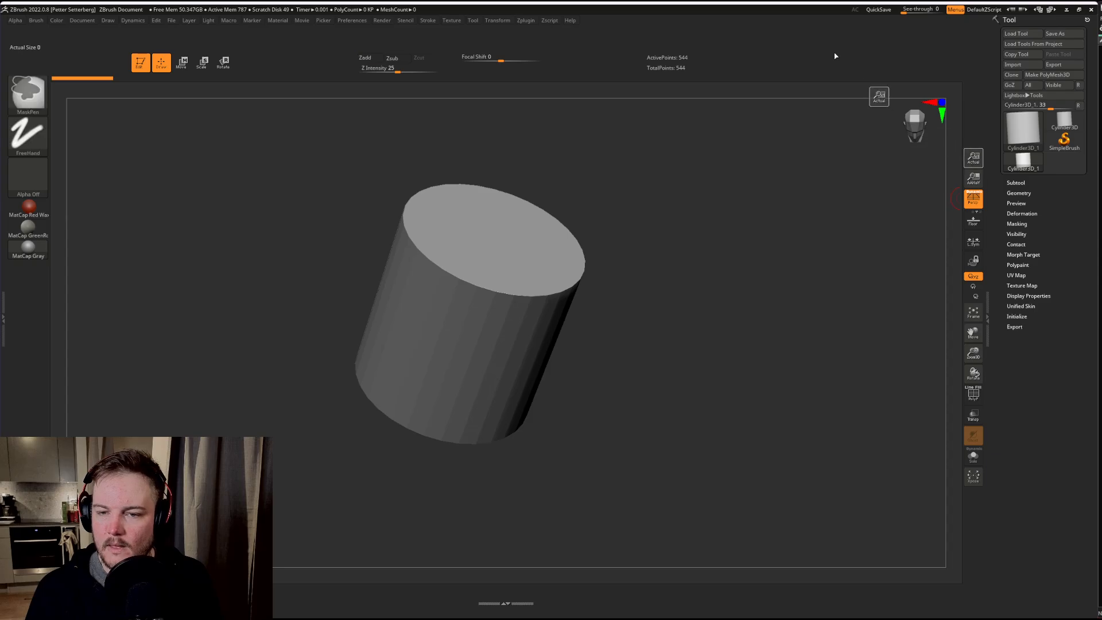
click(973, 185)
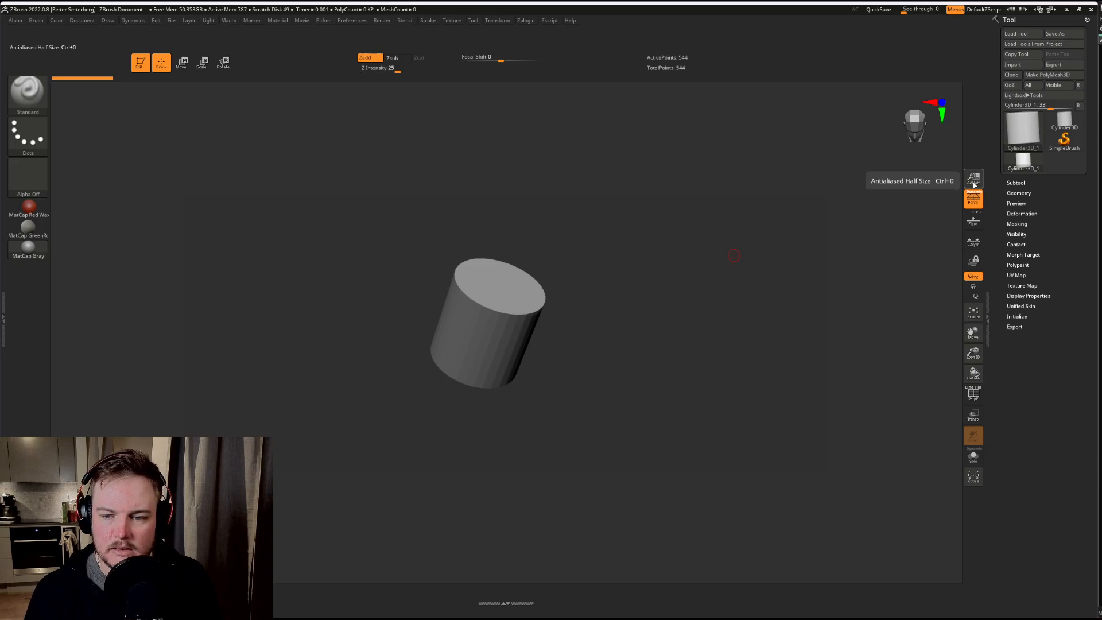
click(970, 184)
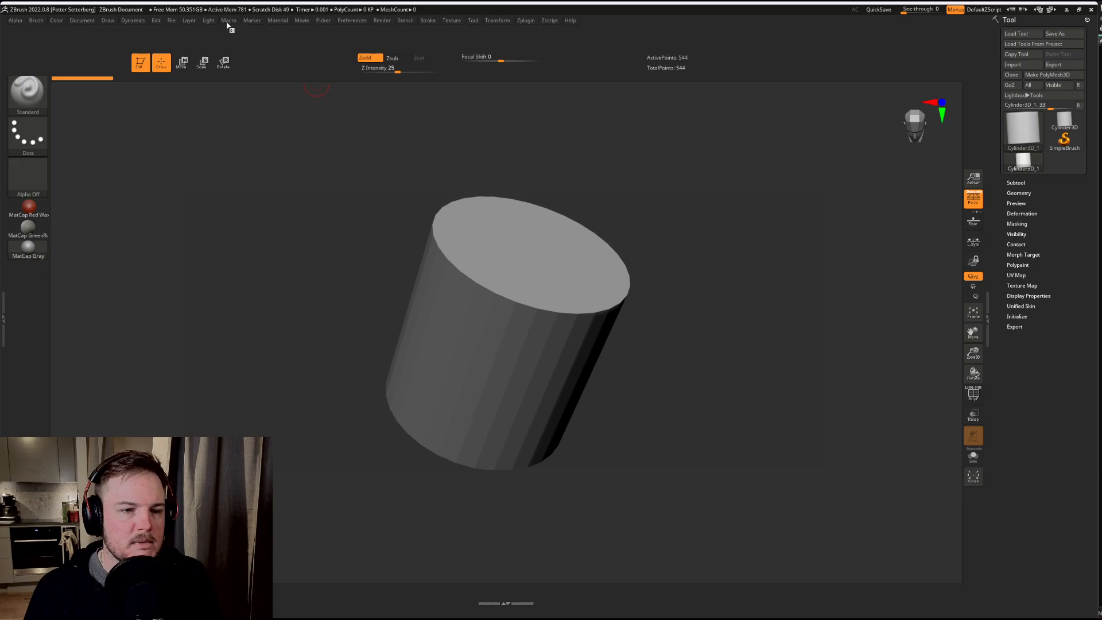
mouse_move(970, 179)
ctrl+alt+mouse_down()
mouse_move(670, 33)
mouse_move(666, 22)
ctrl+alt+mouse_up()
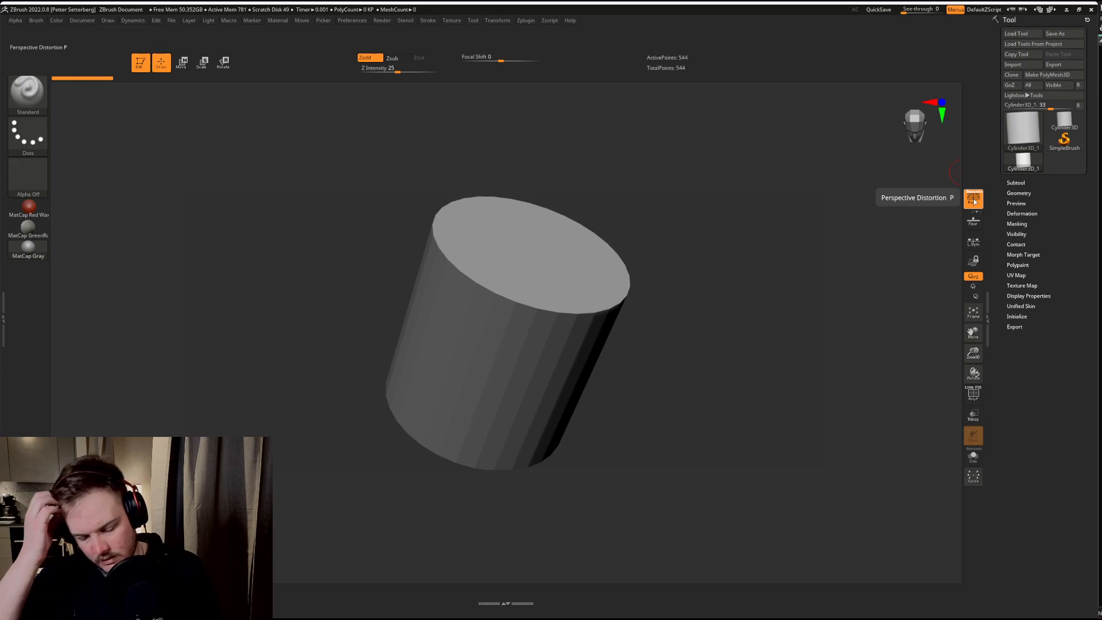
Step: Compare the cylinder with perspective distortion on and off, and remove the Perspective control from the interface
click(974, 201)
click(974, 201)
click(974, 201)
click(975, 201)
click(975, 201)
click(974, 201)
click(974, 201)
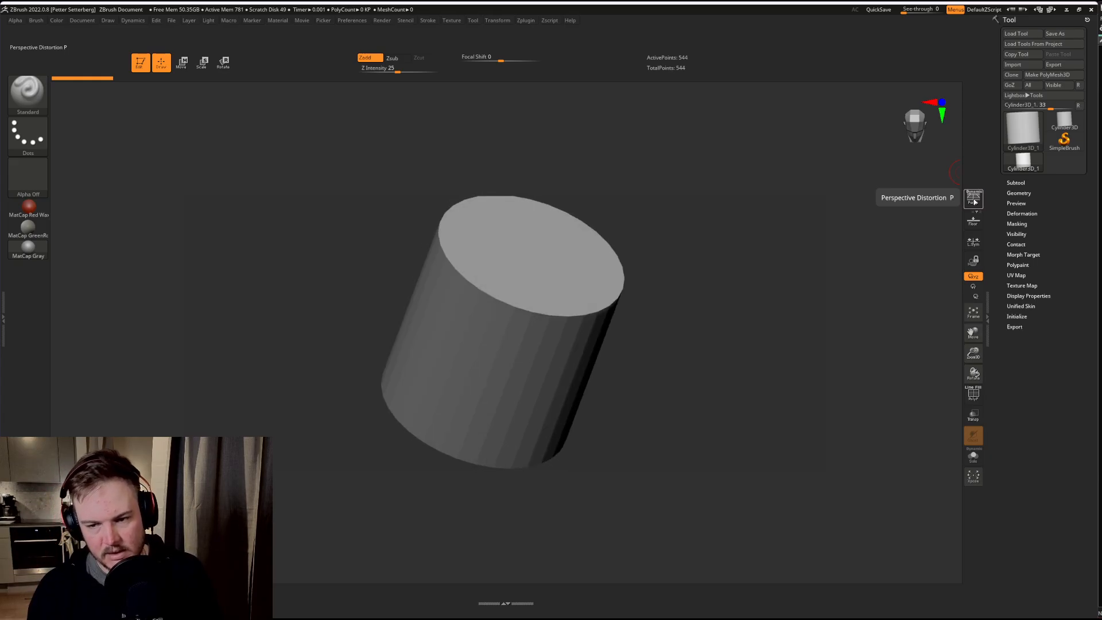
click(974, 201)
click(975, 201)
click(974, 201)
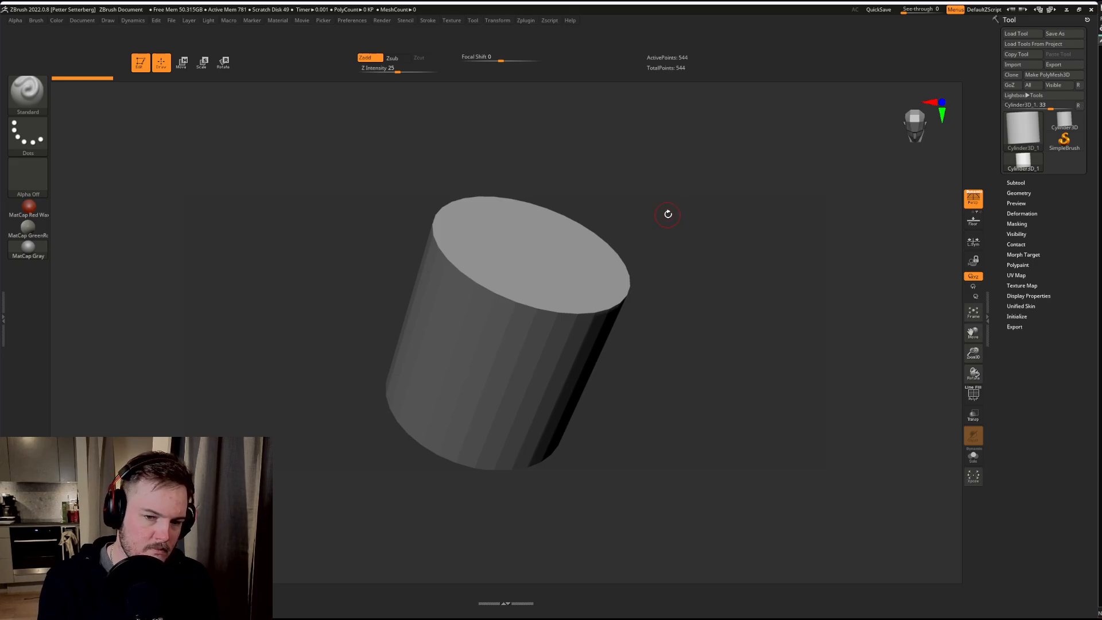
key(ctrl)
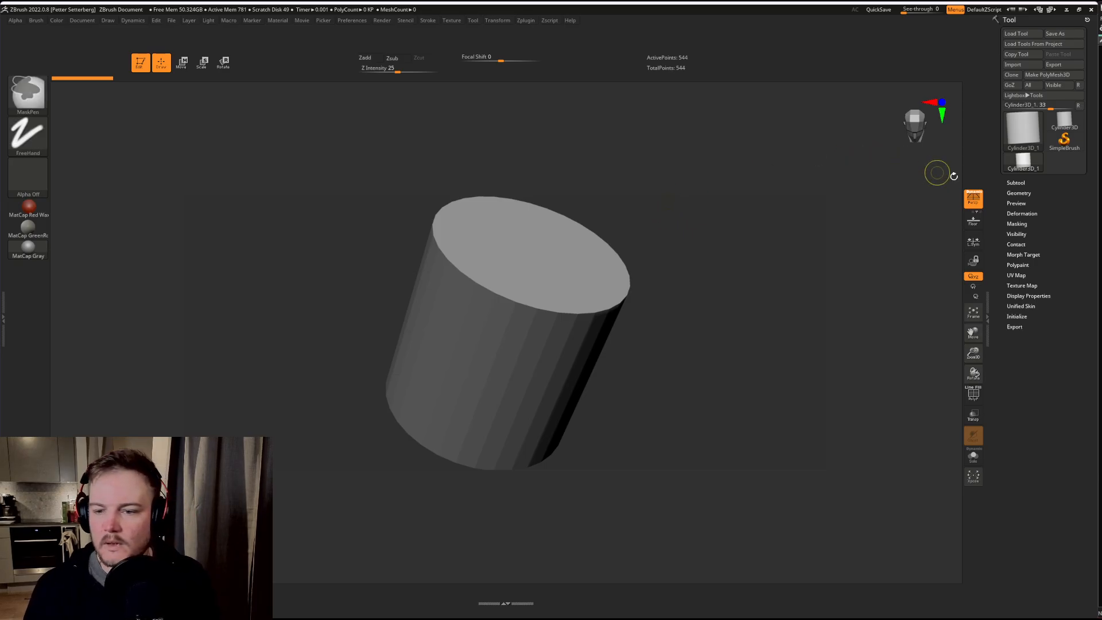
ctrl+alt+drag(973, 199, 639, 19)
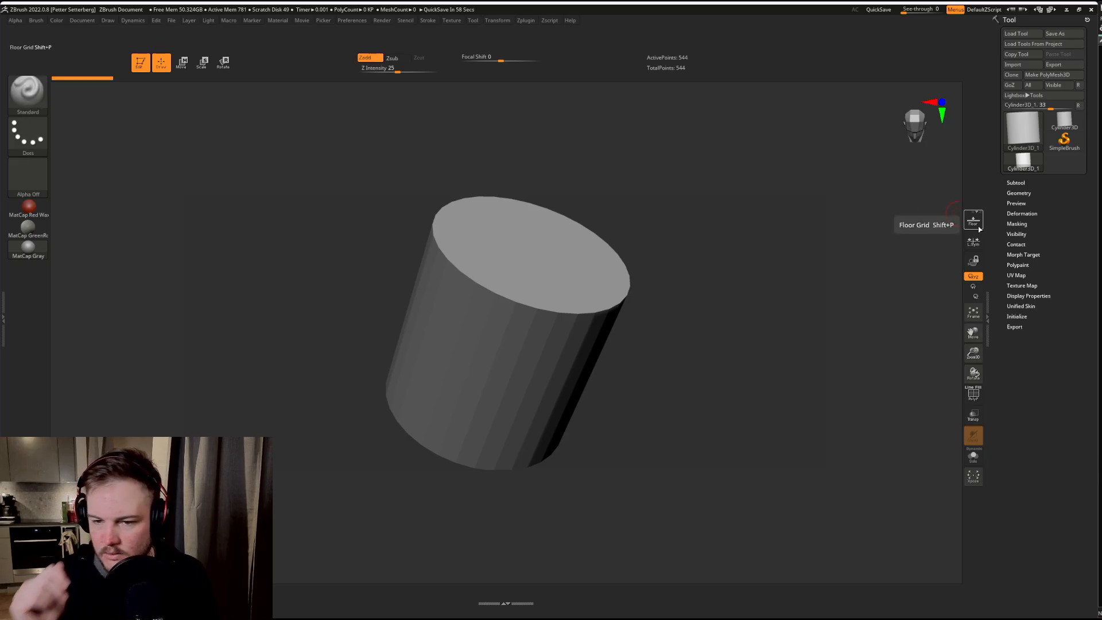
Step: Toggle the floor grid and perspective distortion to compare how the cylinder is displayed
key(shift+p)
key(shift+p)
key(shift+p)
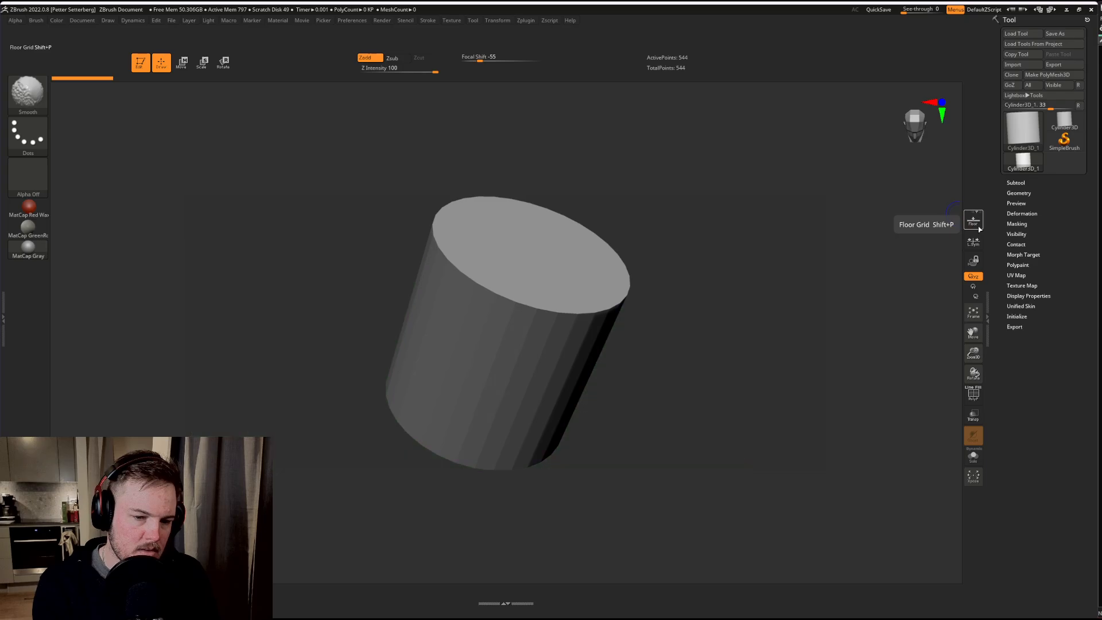
key(shift+p)
key(shift+p)
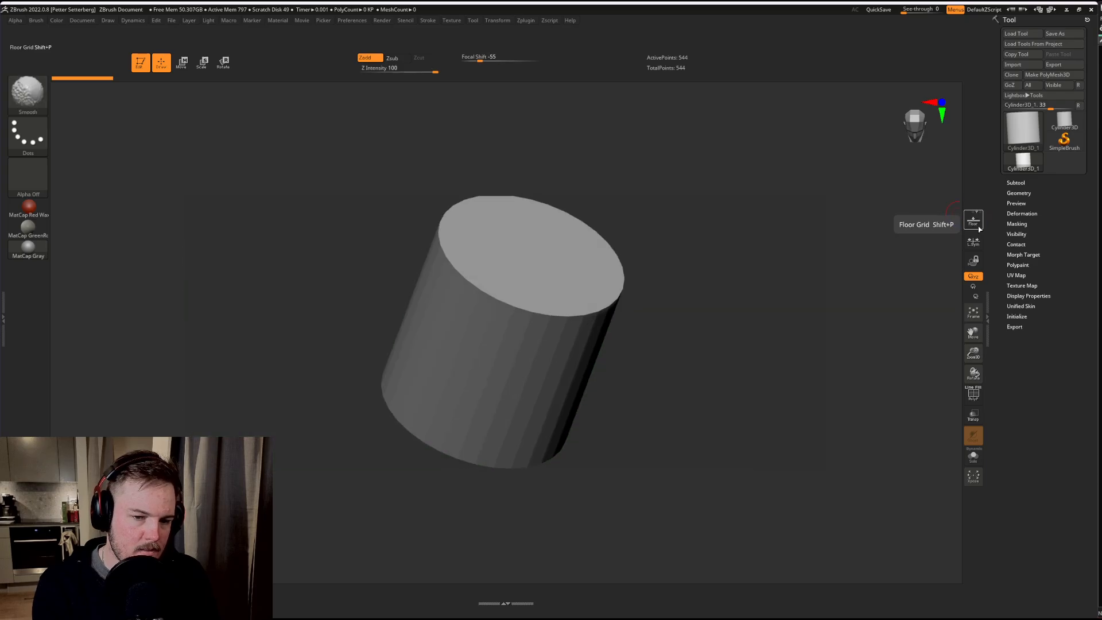
key(shift+p)
key(shift+p)
key(shift+p)
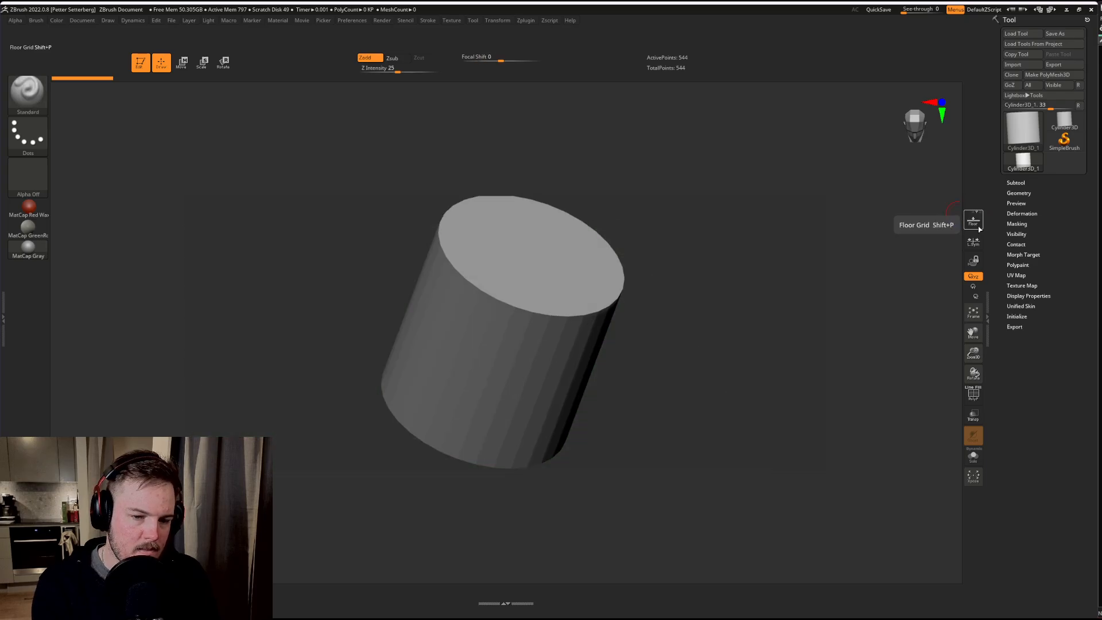
Step: Check switching the cylinder between Move and Draw modes, and turn it to show its top
shift+drag(437, 460, 424, 388)
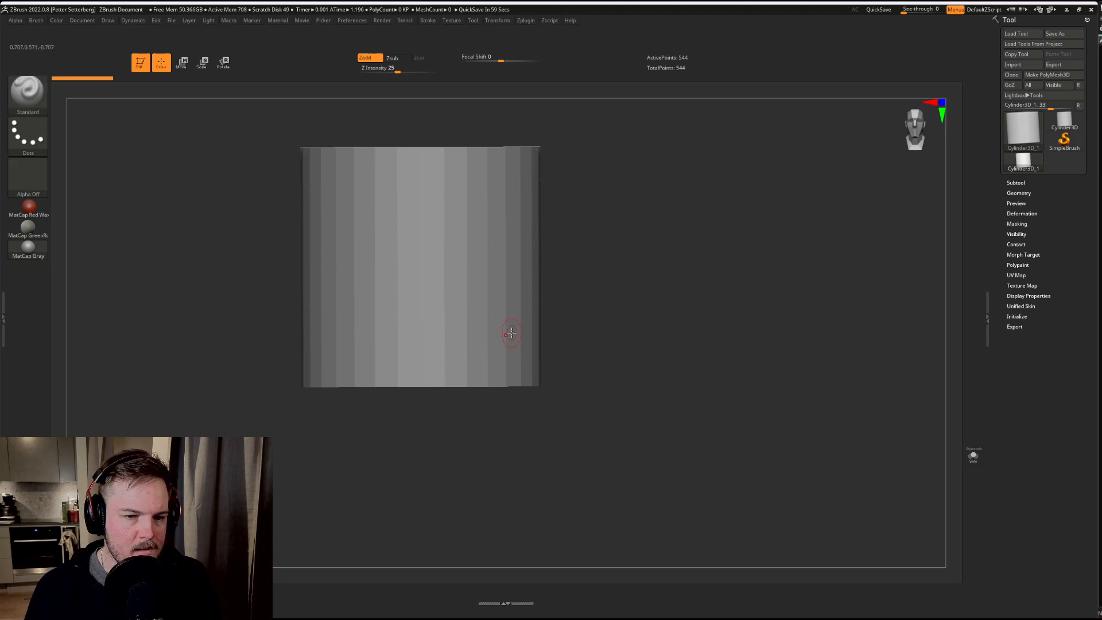
key(w)
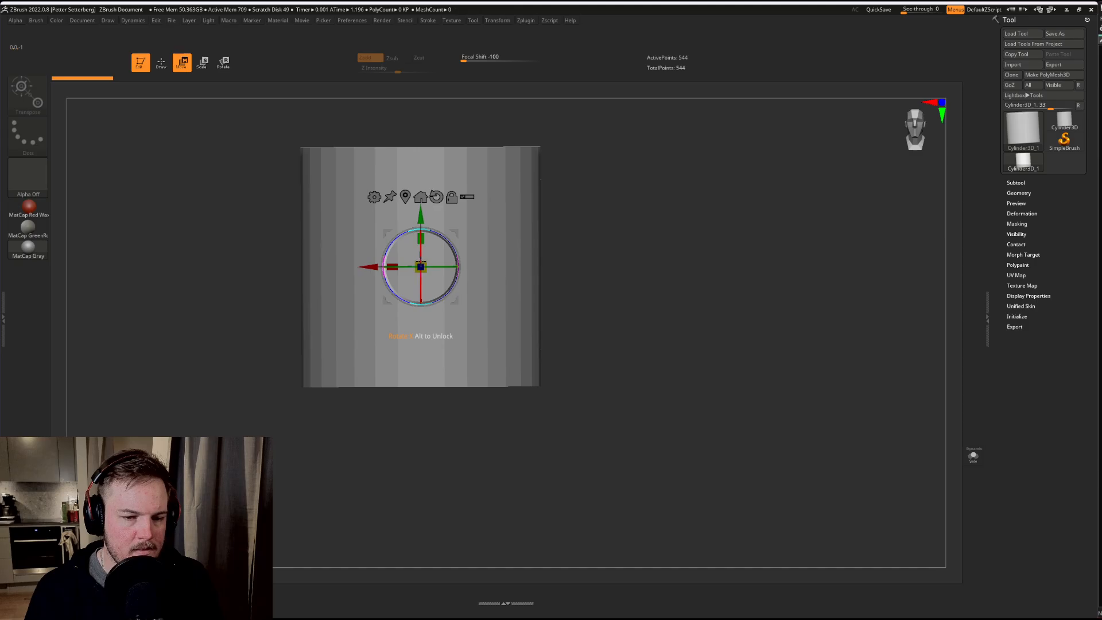
key(q)
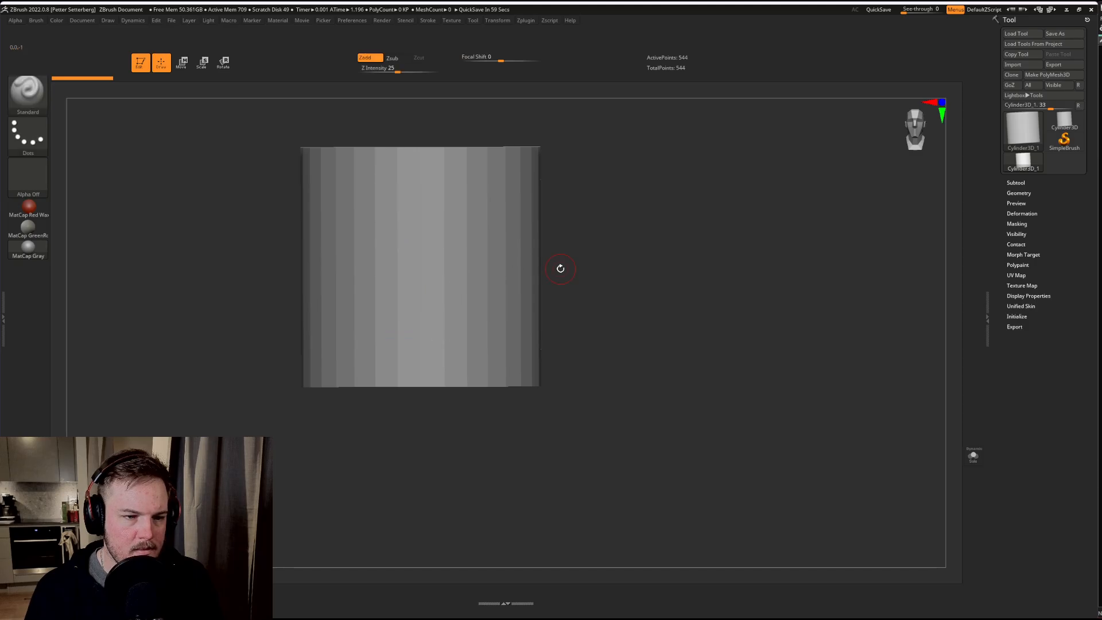
mouse_move(560, 269)
alt+mouse_down()
mouse_move(636, 356)
mouse_move(635, 345)
mouse_move(642, 374)
alt+mouse_up()
Step: Try masking the cylinder and isolating part of it with a rectangular selection, undoing each trial
key(ctrl)
drag(664, 333, 673, 372)
ctrl+drag(460, 243, 783, 437)
key(ctrl+z)
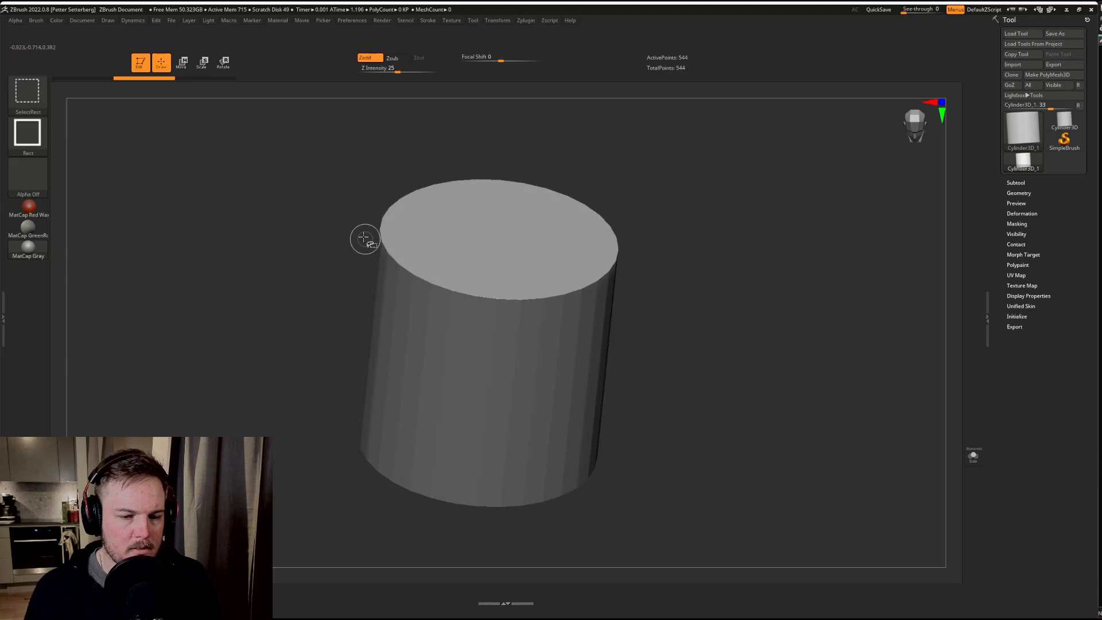
ctrl+shift+drag(366, 238, 555, 384)
key(ctrl+z)
ctrl+shift+drag(767, 445, 770, 448)
ctrl+shift+click(768, 451)
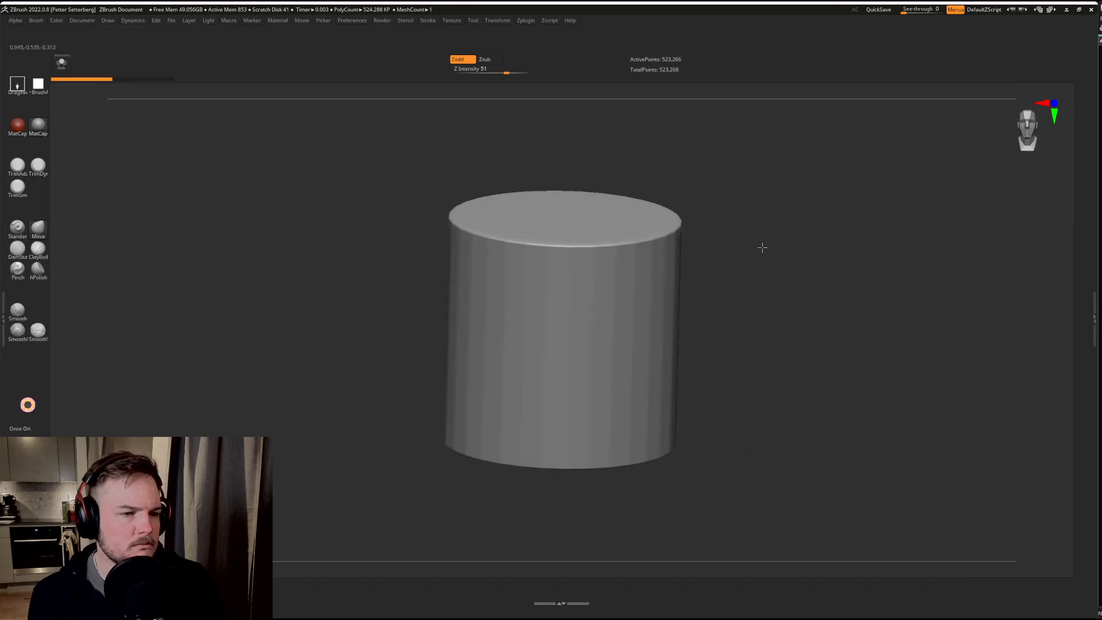
drag(762, 247, 781, 253)
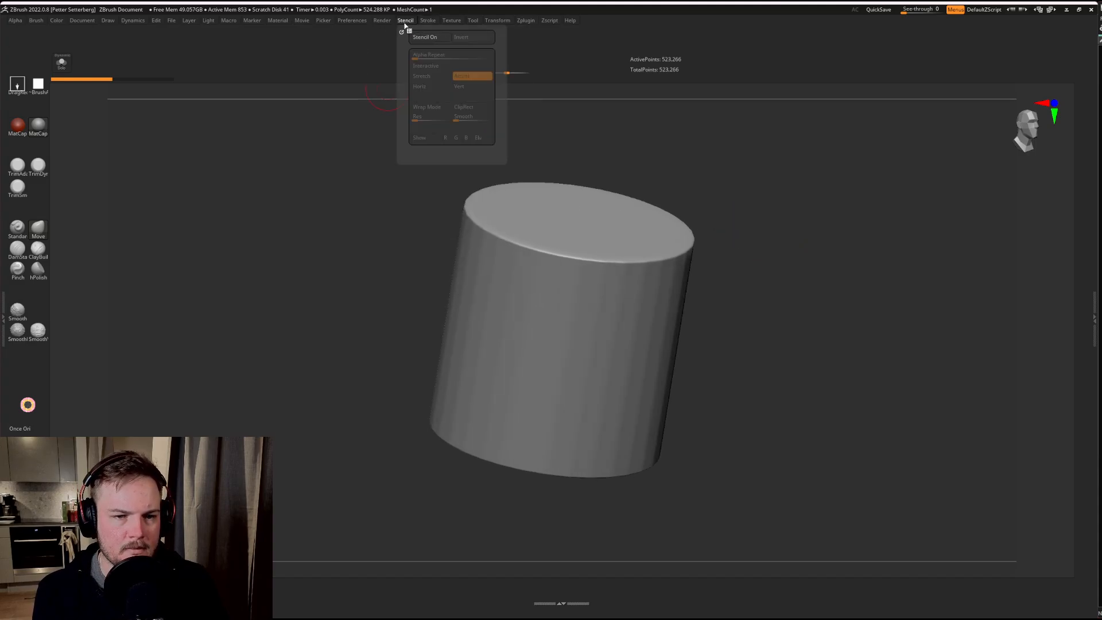
Step: Turn off interface customization and save the custom layout to a UI configuration file
mouse_move(362, 23)
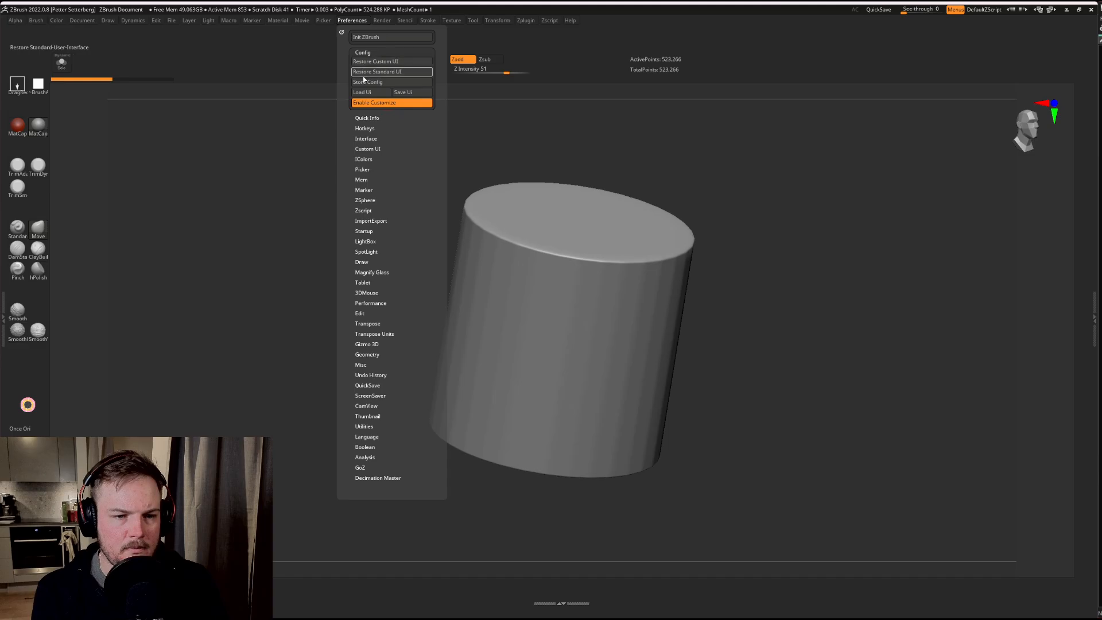
click(404, 100)
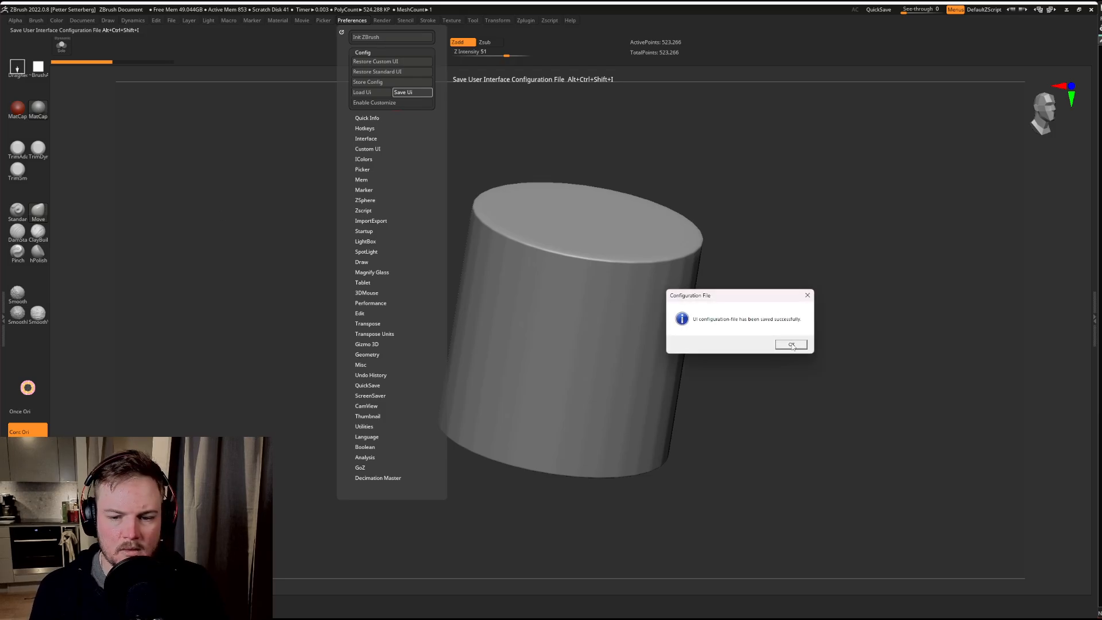
click(792, 344)
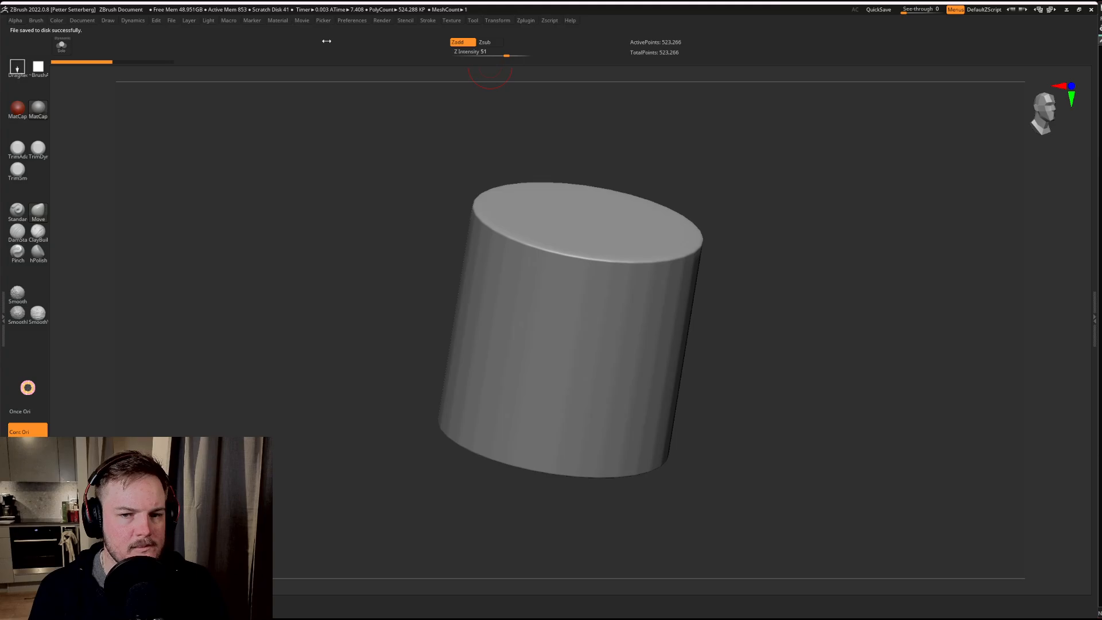
Step: Store the current interface configuration as the master configuration loaded at every startup
click(341, 23)
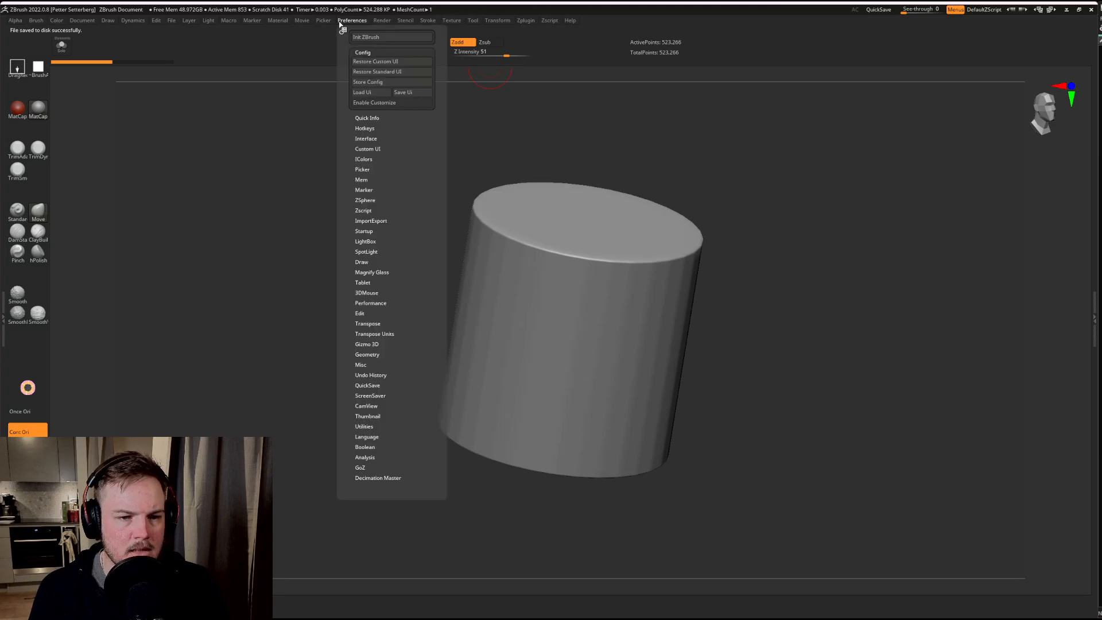
click(366, 83)
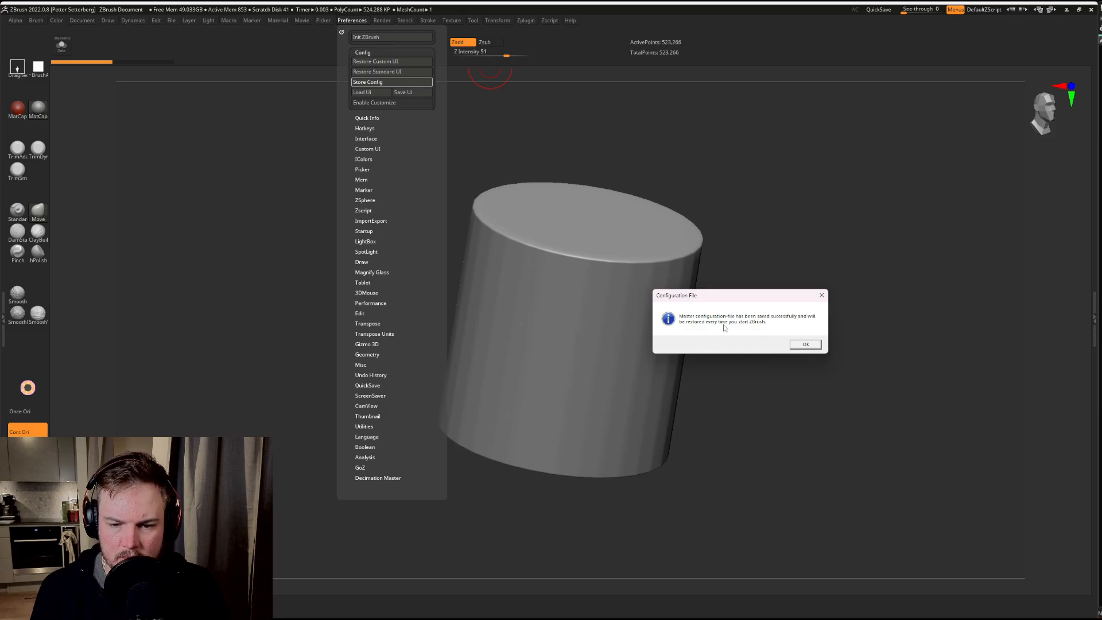
click(805, 345)
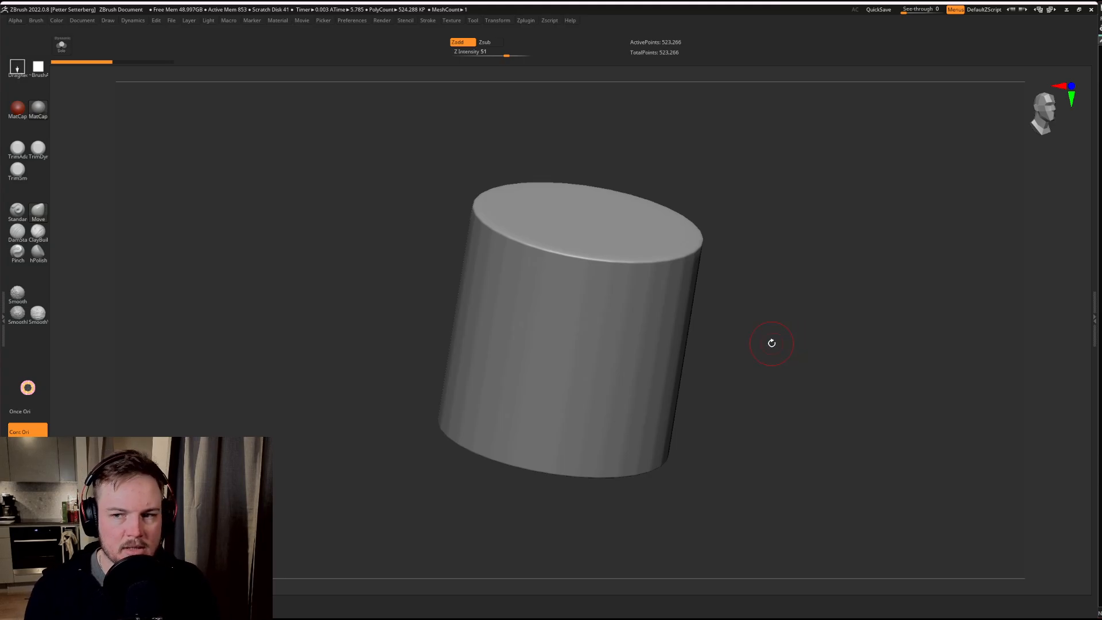
Step: Turn on interface customization, try moving the Zadd control out of place, and restore the custom UI
click(352, 23)
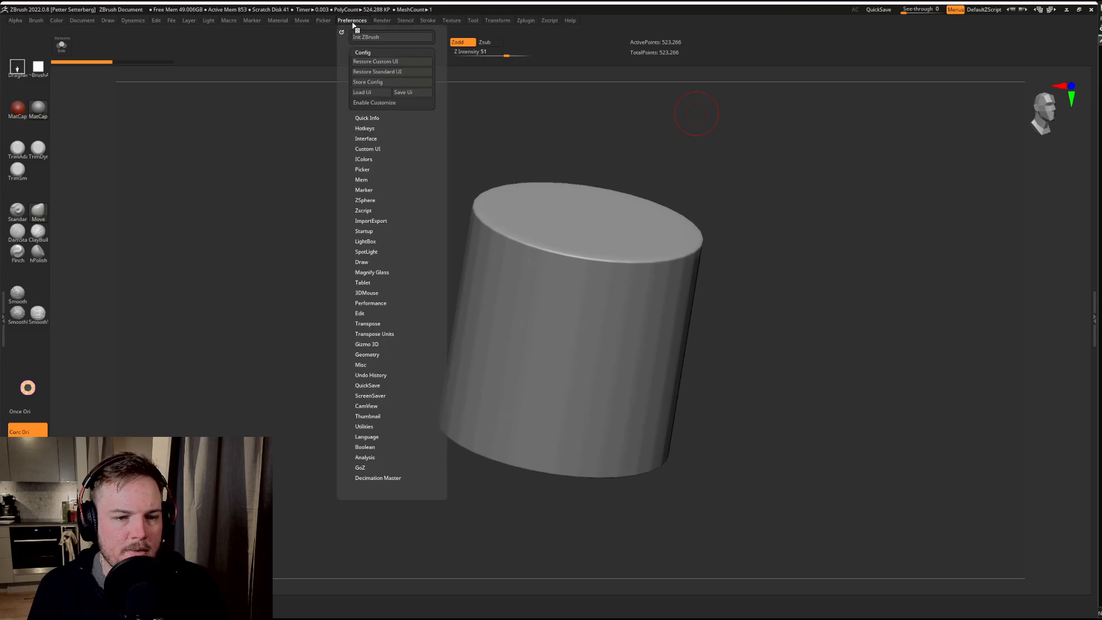
click(375, 63)
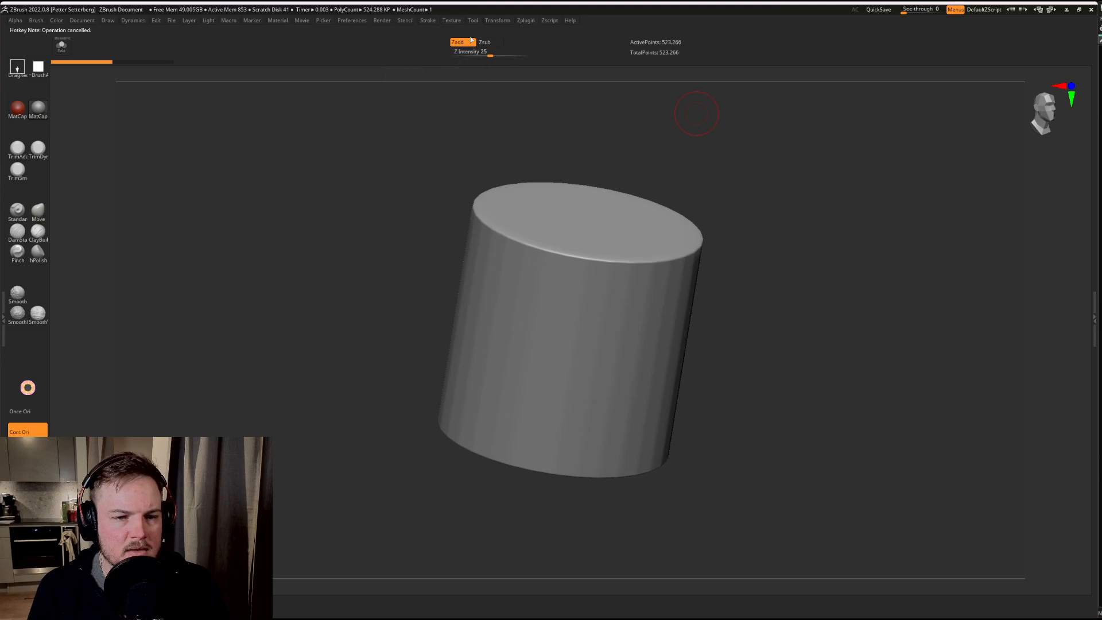
click(353, 20)
click(368, 53)
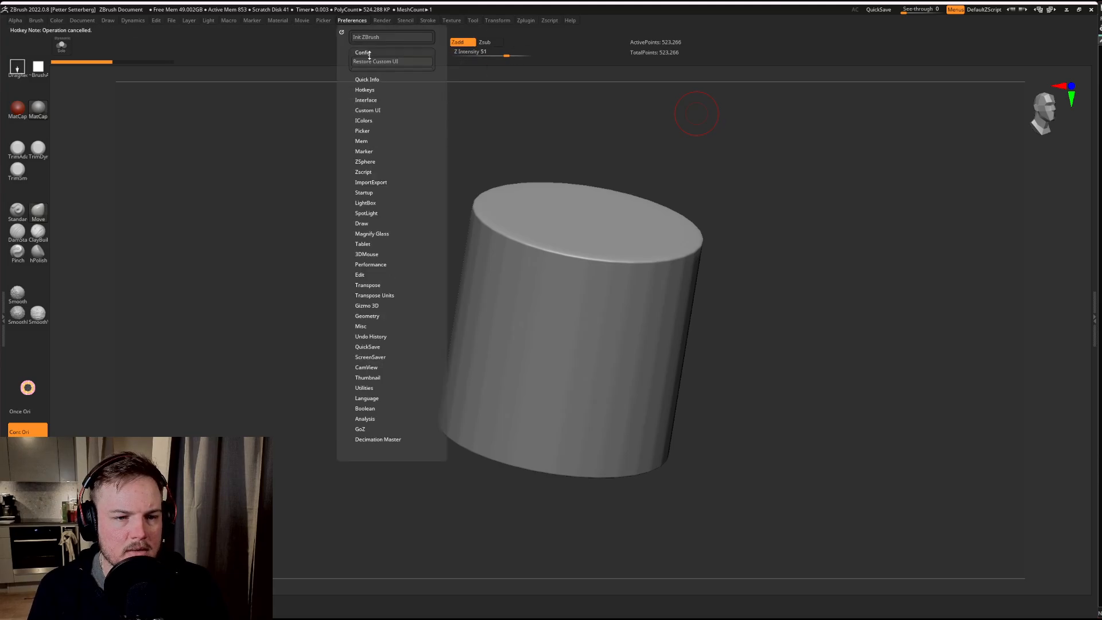
click(390, 102)
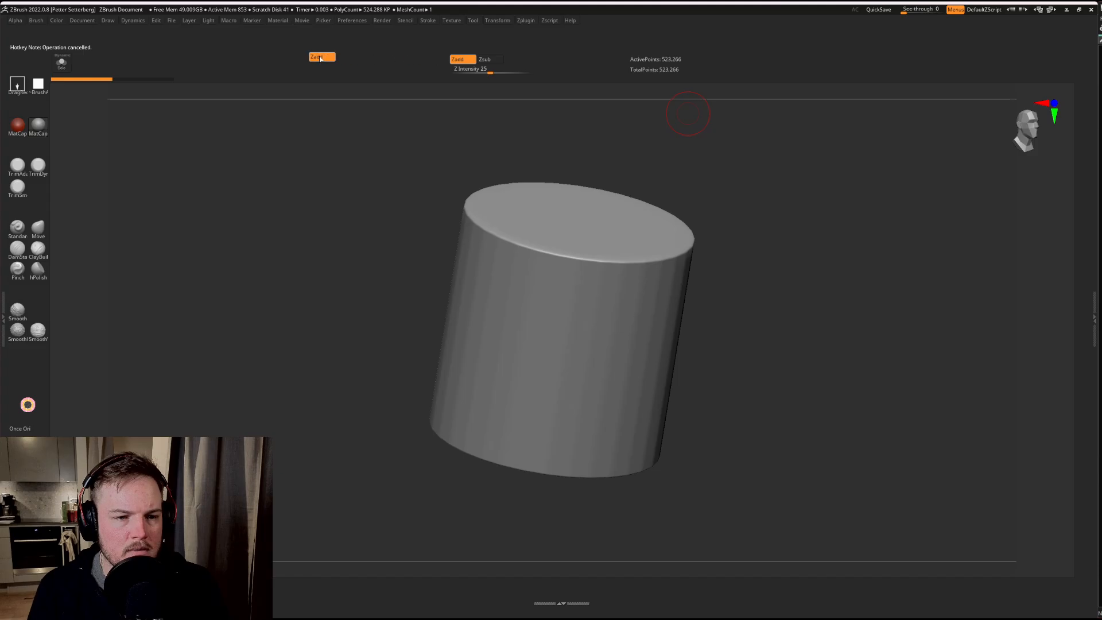
click(352, 20)
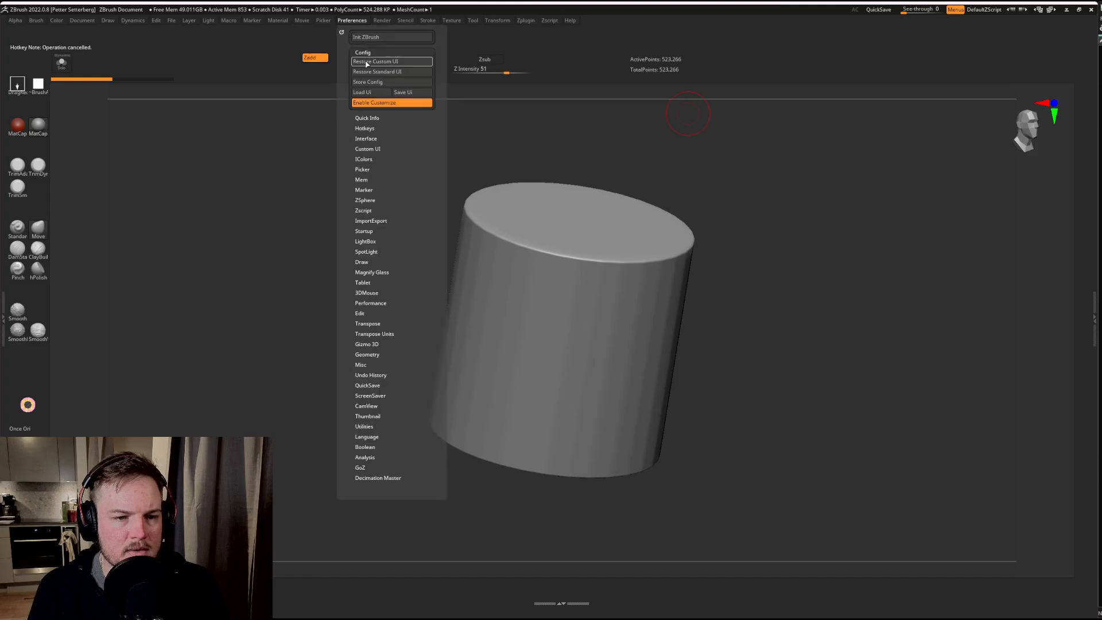
click(366, 62)
Step: Displace the TotalPoints read-out and the Zadd control, and restore the custom UI again
ctrl+alt+drag(636, 74, 862, 71)
ctrl+alt+drag(461, 60, 178, 57)
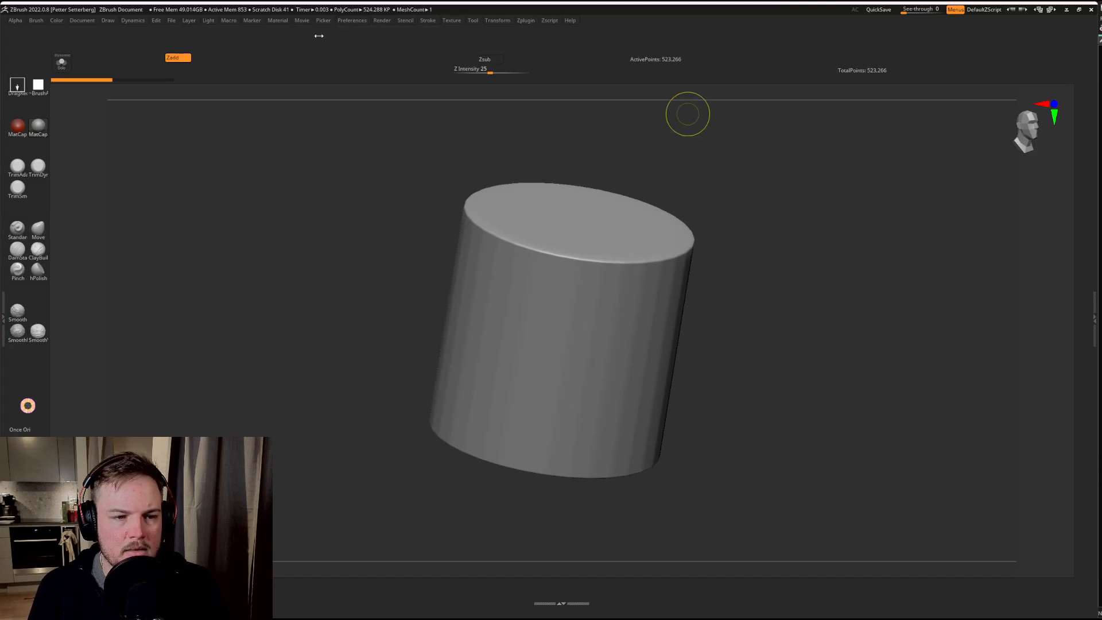
click(352, 20)
click(370, 63)
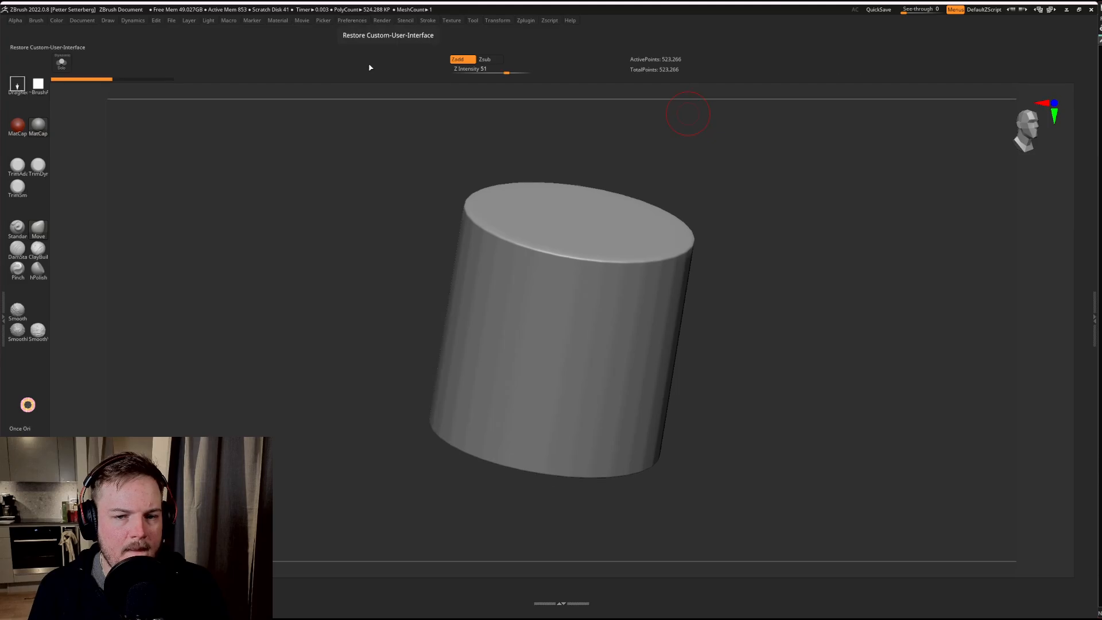
Step: Turn off interface customization and test whether the Zadd control can still be moved
click(352, 20)
click(362, 52)
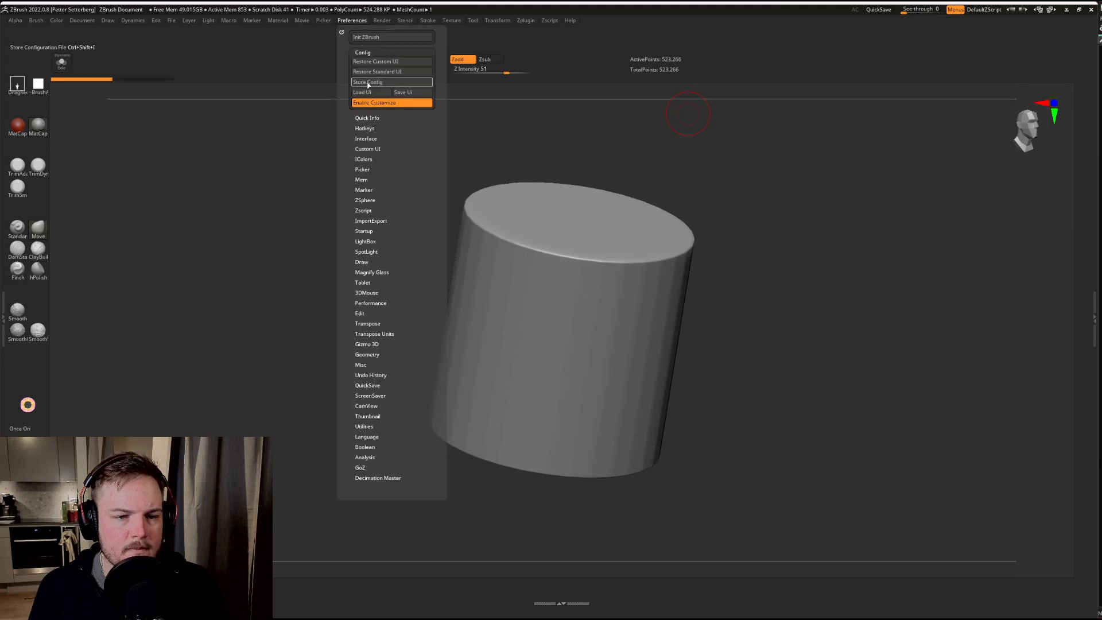
click(368, 102)
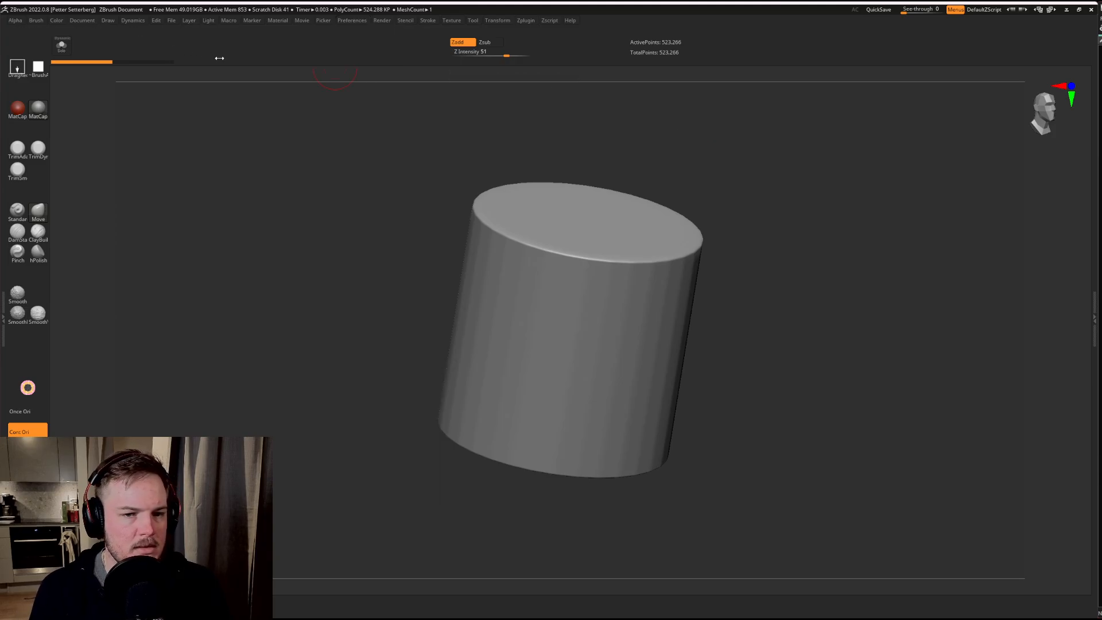
ctrl+alt+drag(467, 44, 283, 46)
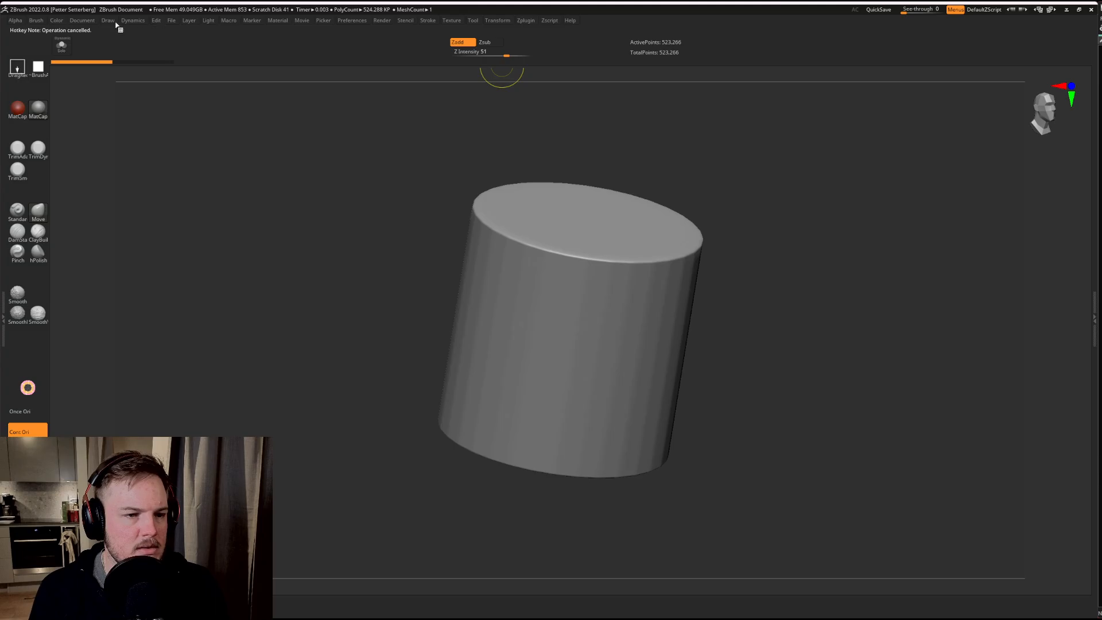
Step: Create a new document without saving changes to the current one, and save it as the startup document
click(89, 24)
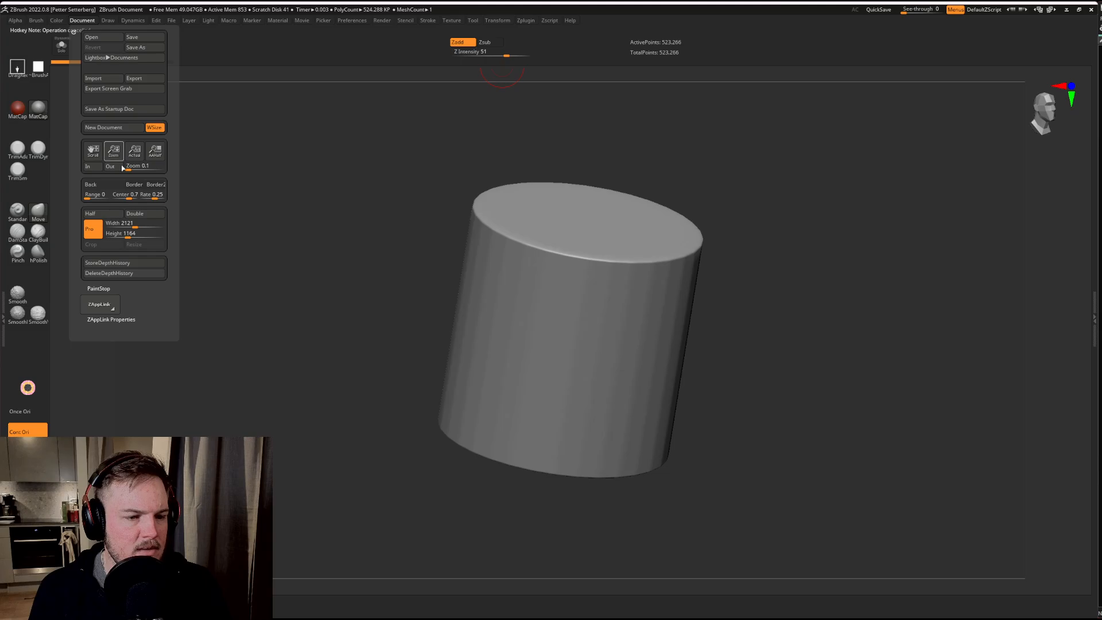
click(121, 131)
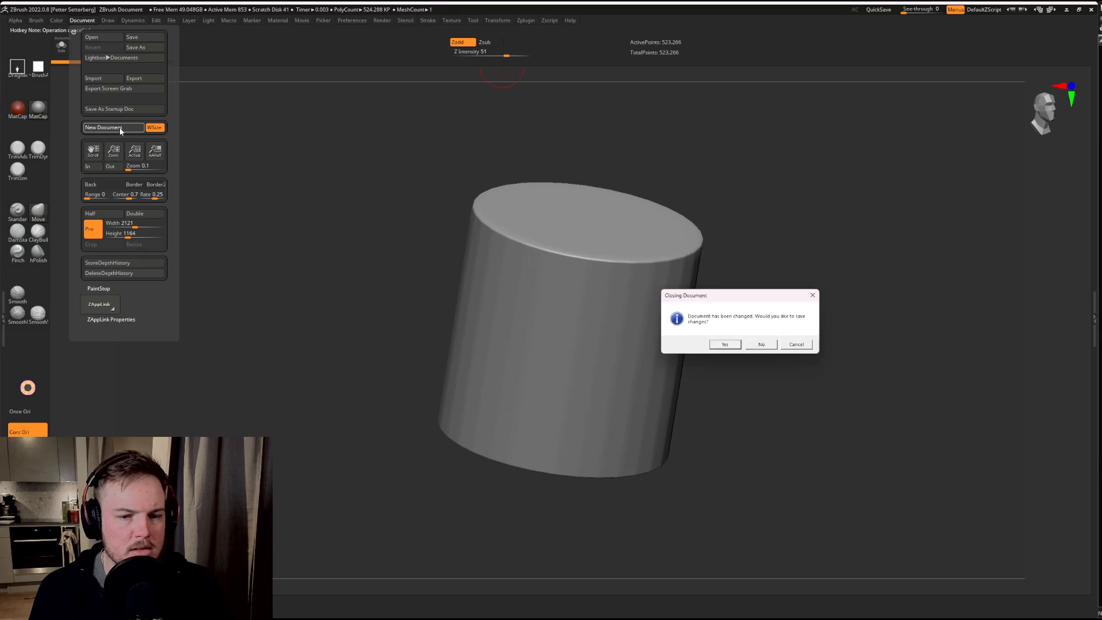
click(762, 345)
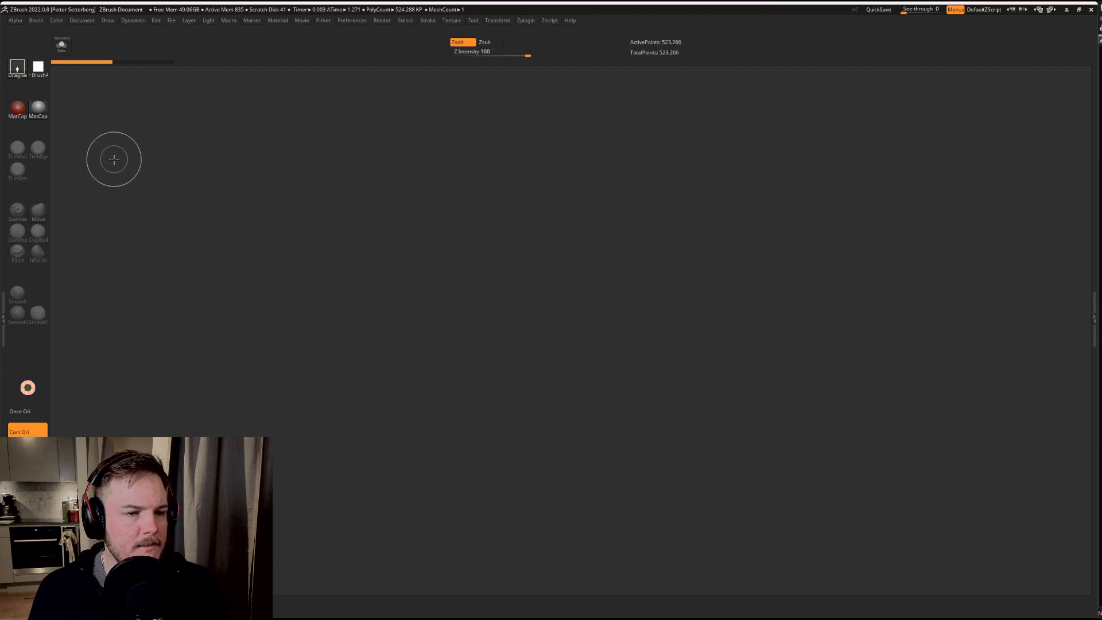
click(94, 22)
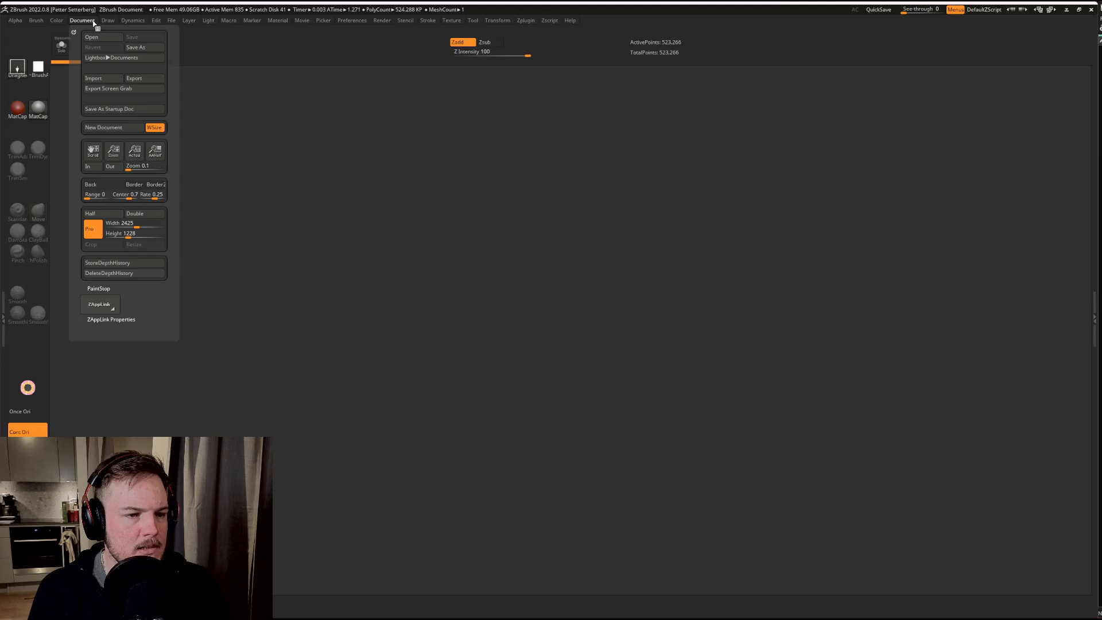
click(112, 112)
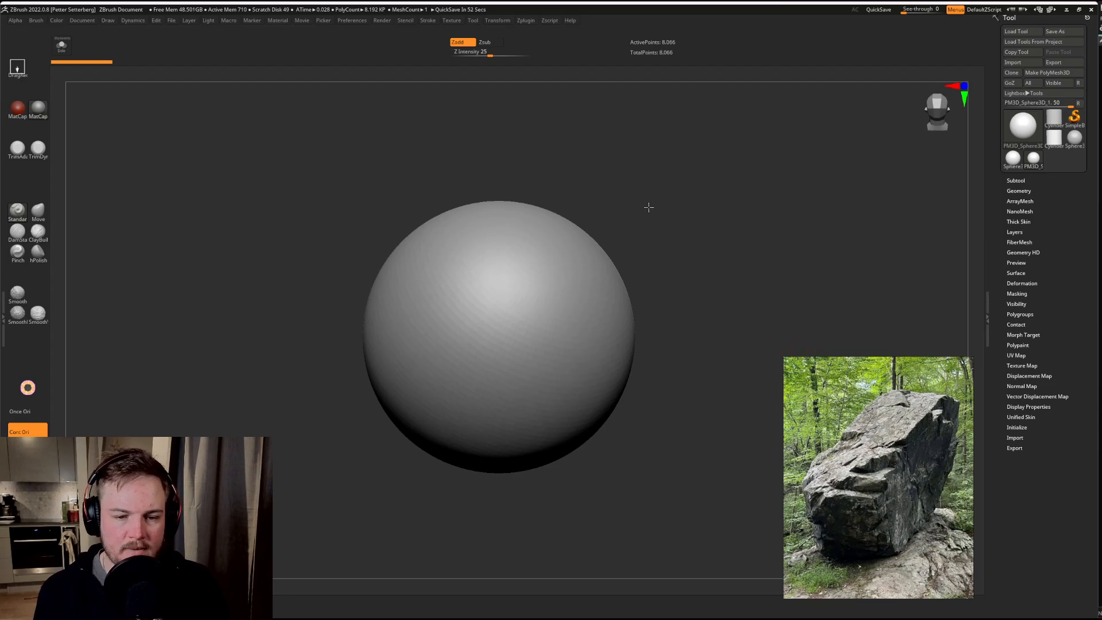
Step: Try DynaMesh on the sphere, undo it, and inspect the original surface from several distances
mouse_move(644, 237)
mouse_down()
mouse_move(687, 178)
mouse_move(624, 169)
mouse_move(693, 239)
mouse_move(723, 219)
mouse_move(630, 209)
mouse_move(707, 184)
mouse_move(714, 243)
mouse_move(694, 243)
mouse_move(687, 178)
mouse_move(691, 261)
mouse_up()
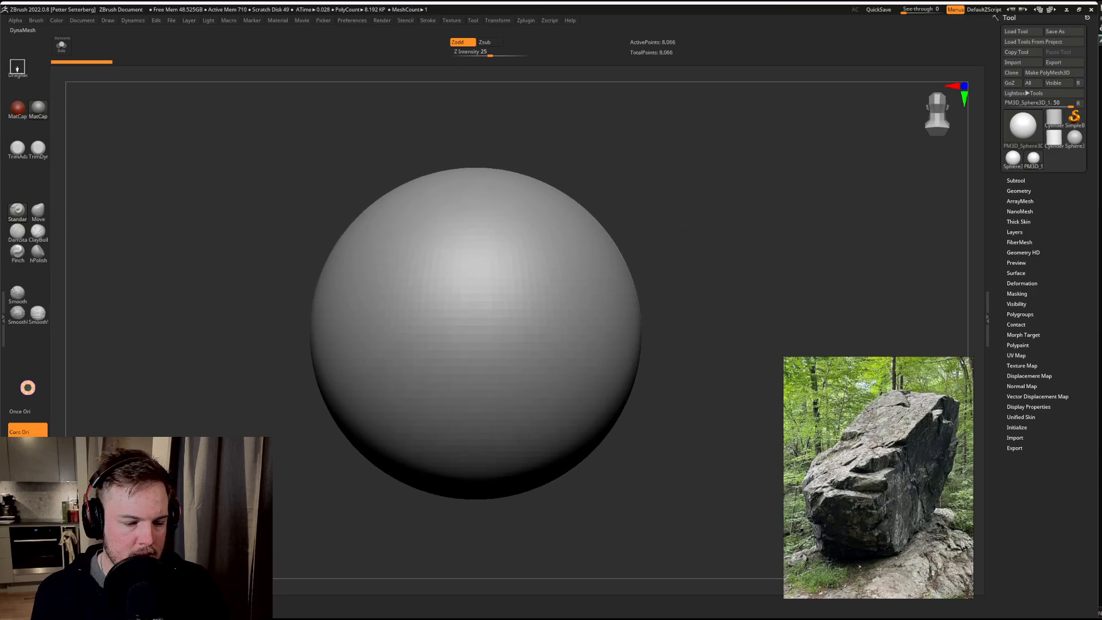
click(28, 465)
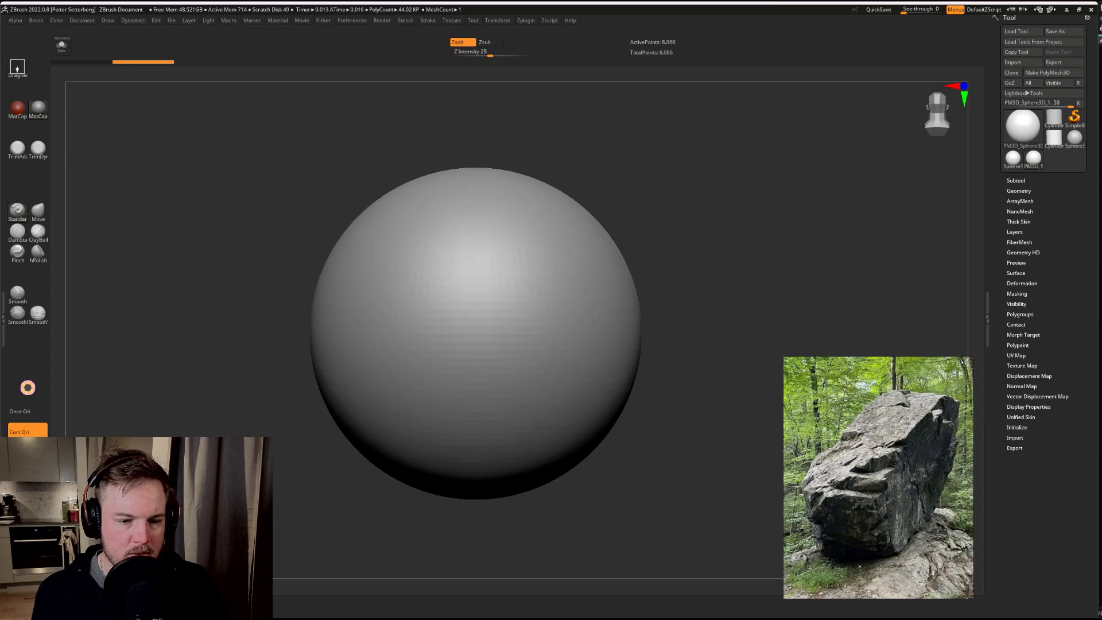
key(ctrl+z)
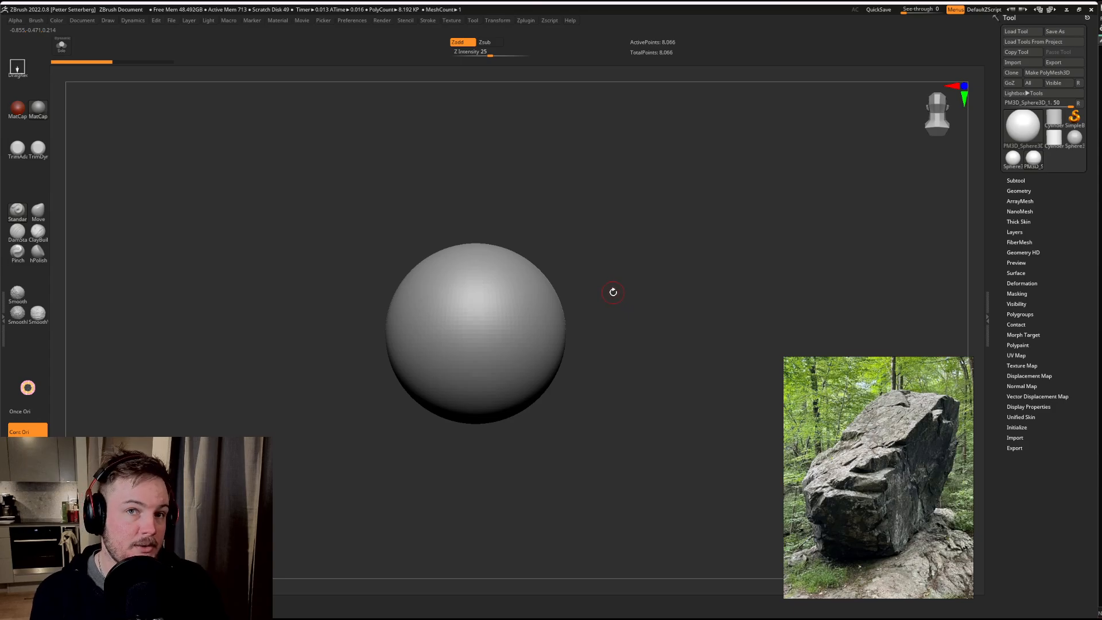
mouse_move(662, 244)
alt+mouse_down()
mouse_move(679, 300)
mouse_move(492, 460)
alt+mouse_up()
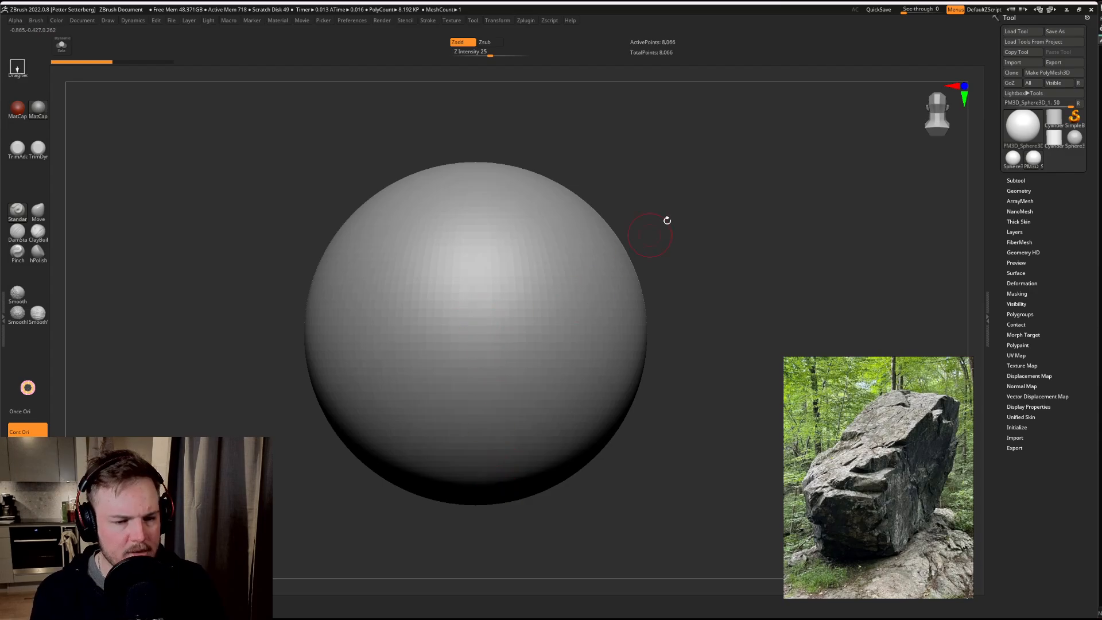
mouse_move(792, 226)
mouse_down()
mouse_move(795, 202)
mouse_move(804, 274)
mouse_move(797, 246)
mouse_up()
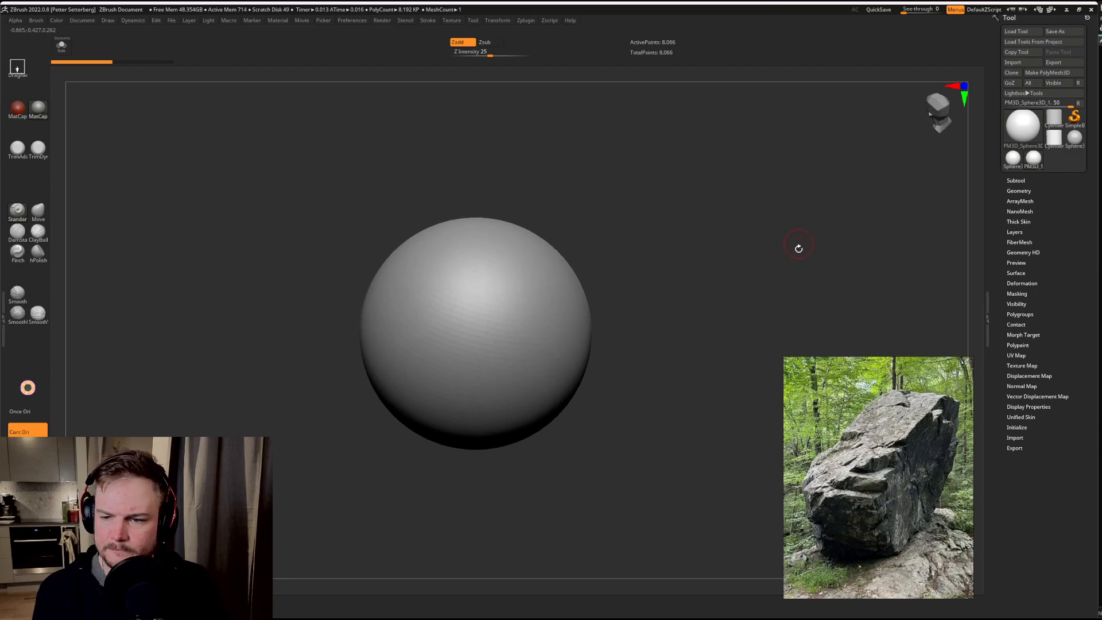
Step: Open the sphere's geometry size settings and enlarge it uniformly to an XYZ Size of about 4.13
click(1032, 283)
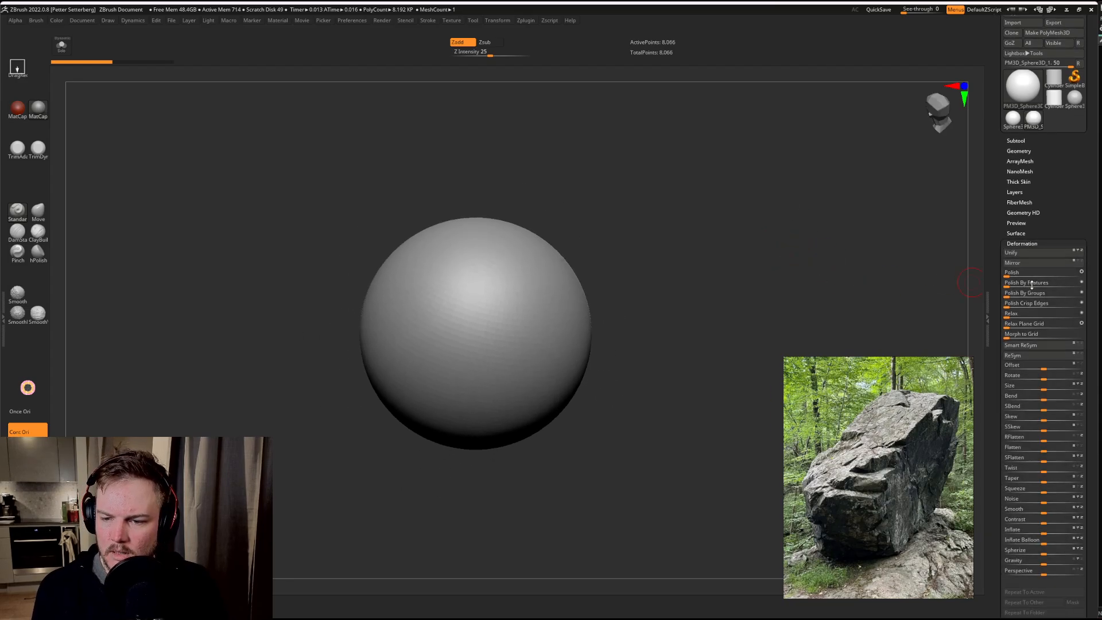
click(1022, 244)
click(1020, 151)
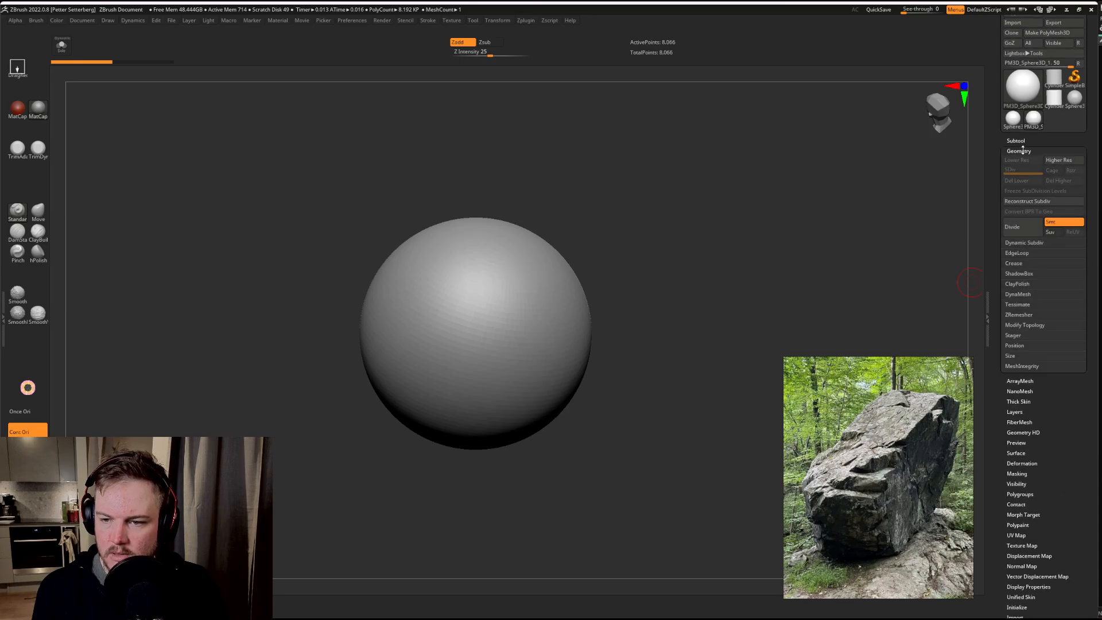
click(1015, 347)
click(1015, 347)
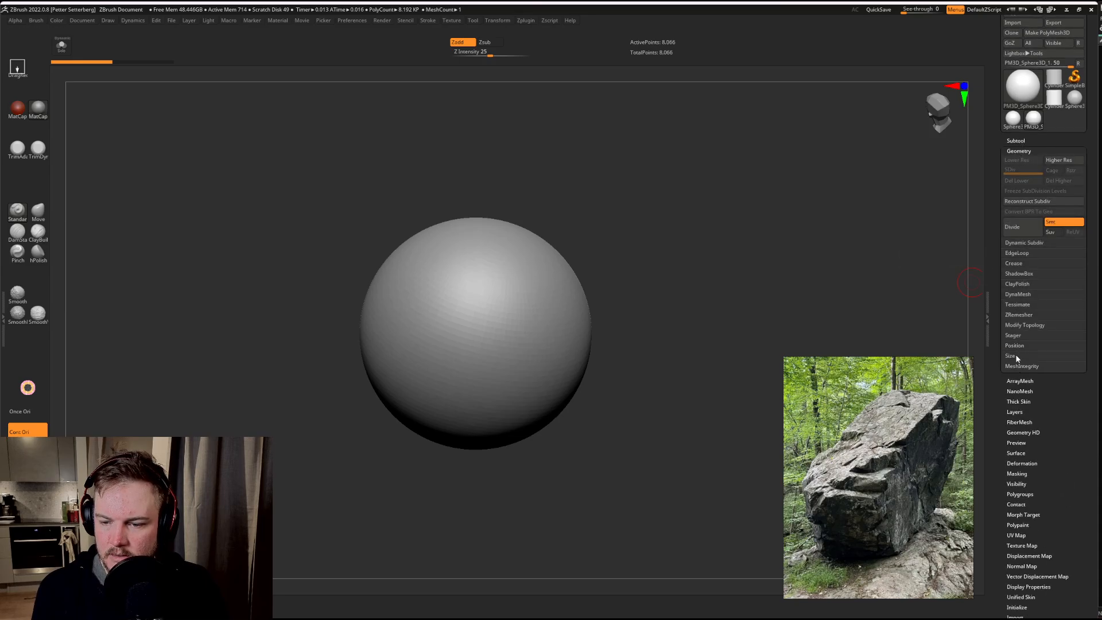
click(1016, 356)
drag(1006, 365, 1046, 369)
alt+drag(833, 261, 796, 232)
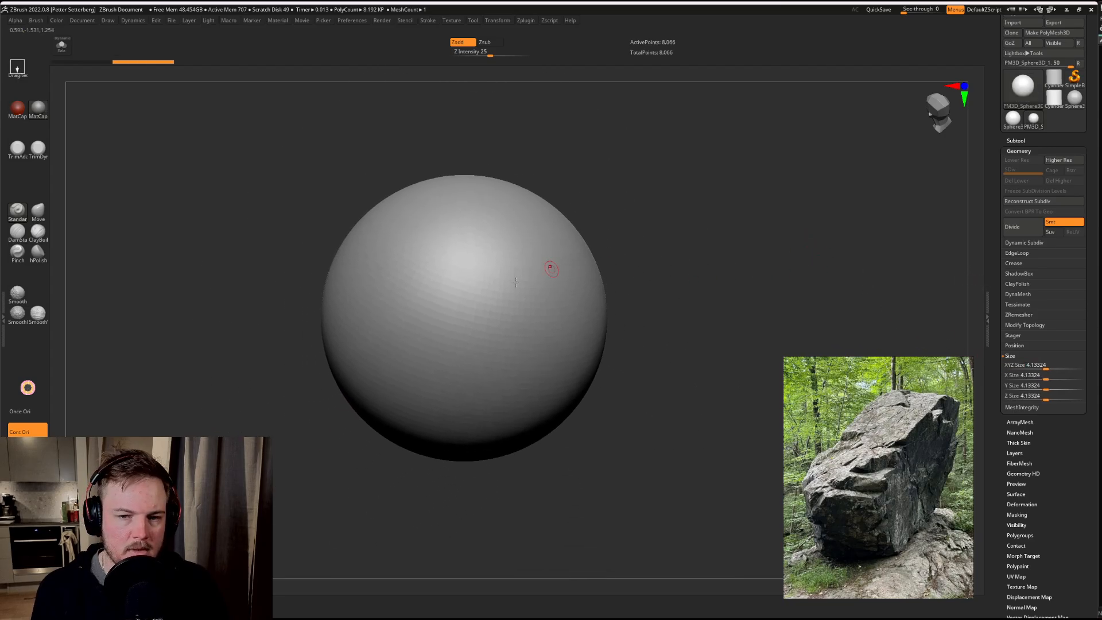
Step: DynaMesh the enlarged sphere to compare its density, and undo both the remeshing and the enlargement
key(ctrl+shift+d)
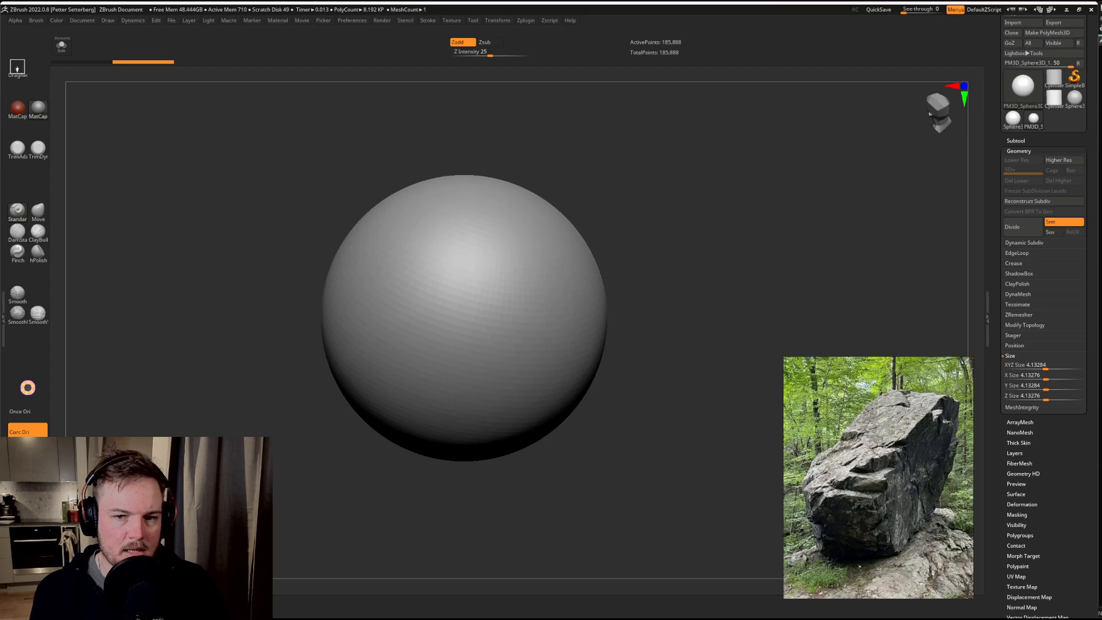
alt+drag(182, 414, 205, 447)
key(shift+f)
key(shift+f)
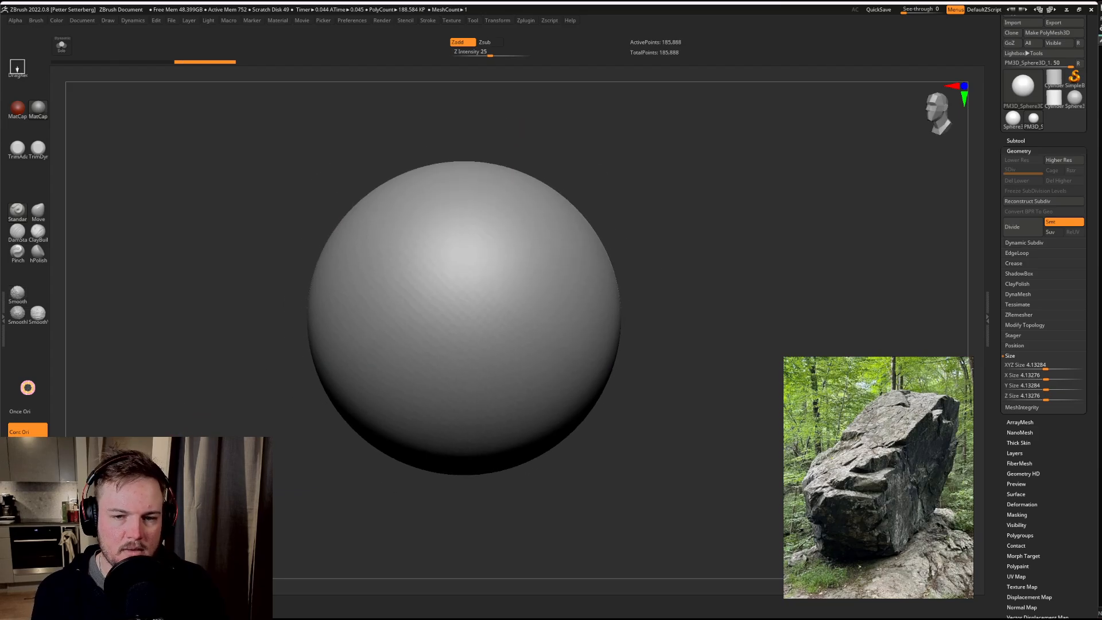
key(ctrl+z)
key(ctrl+z)
key(ctrl+z)
key(ctrl+z)
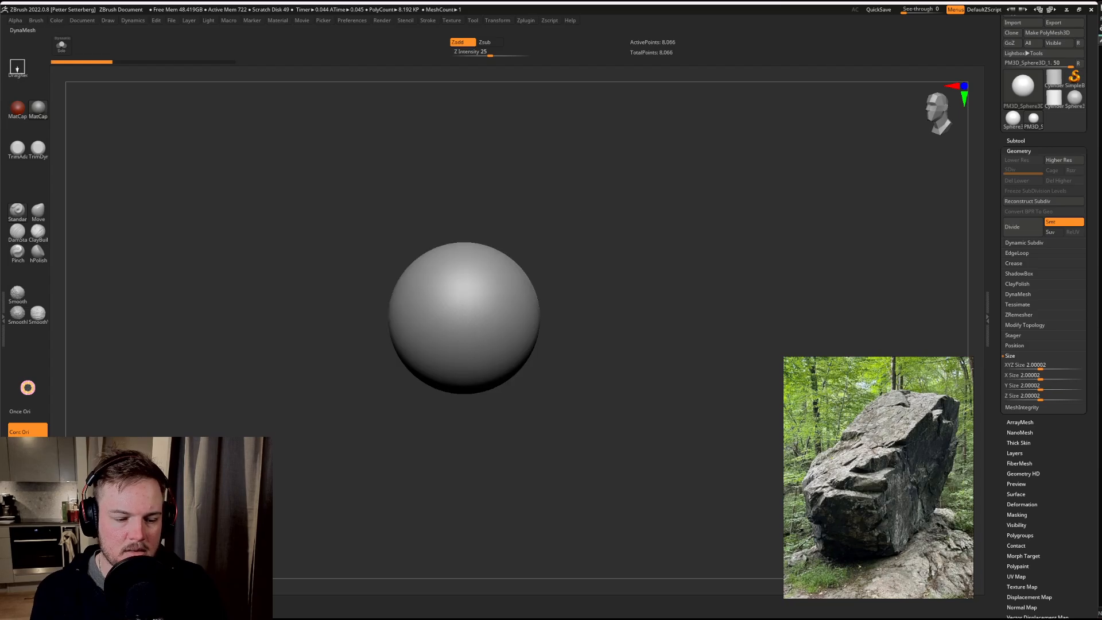
Step: DynaMesh the sphere at its original size, and set its XYZ Size to 4
alt+drag(250, 361, 217, 451)
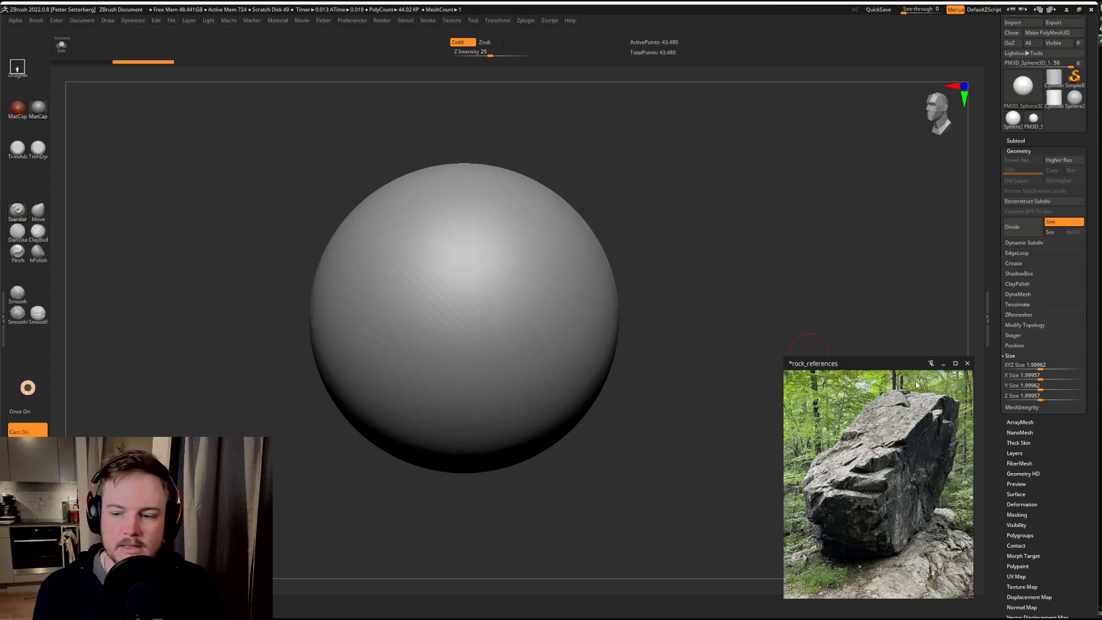
drag(1057, 360, 992, 371)
text(4)
key(Return)
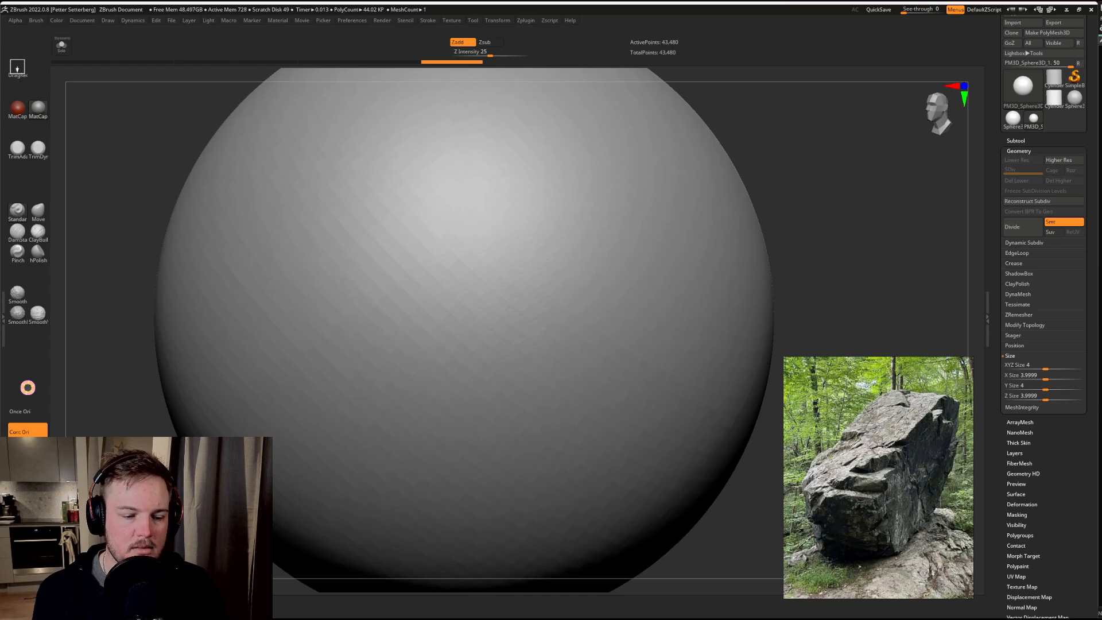
Step: Step back through the undo history to the original sphere, before any remeshing or resizing
key(q)
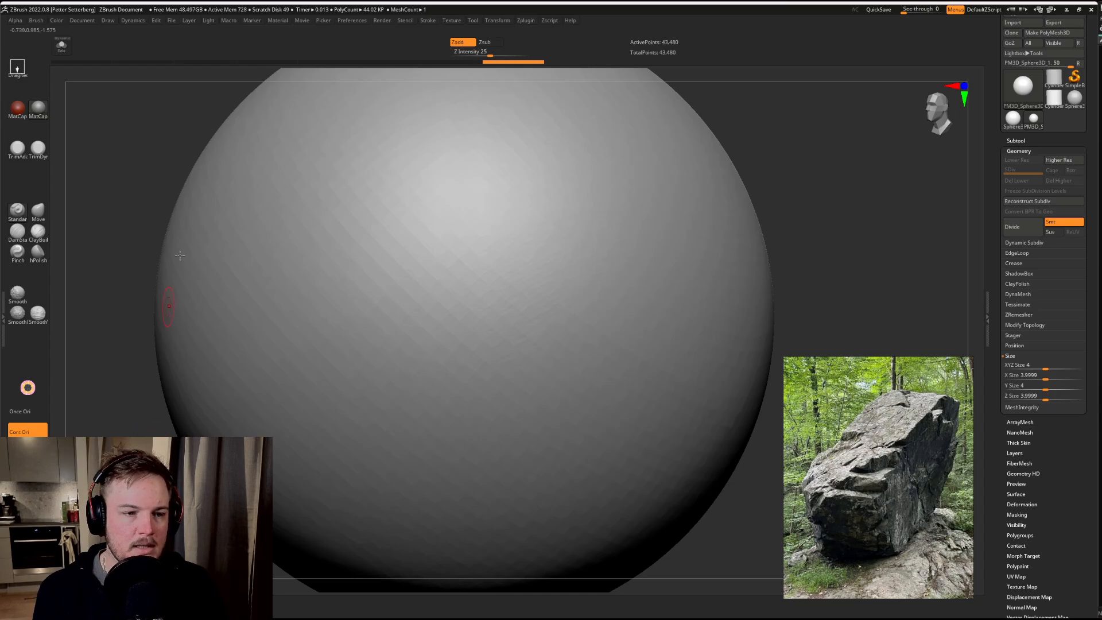
click(125, 62)
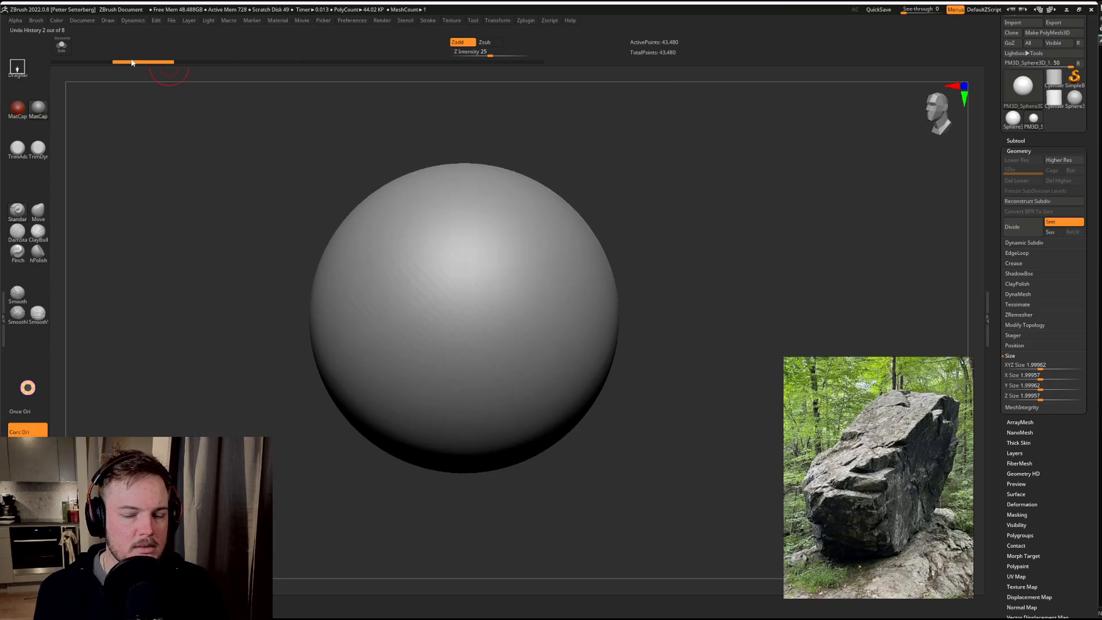
click(95, 62)
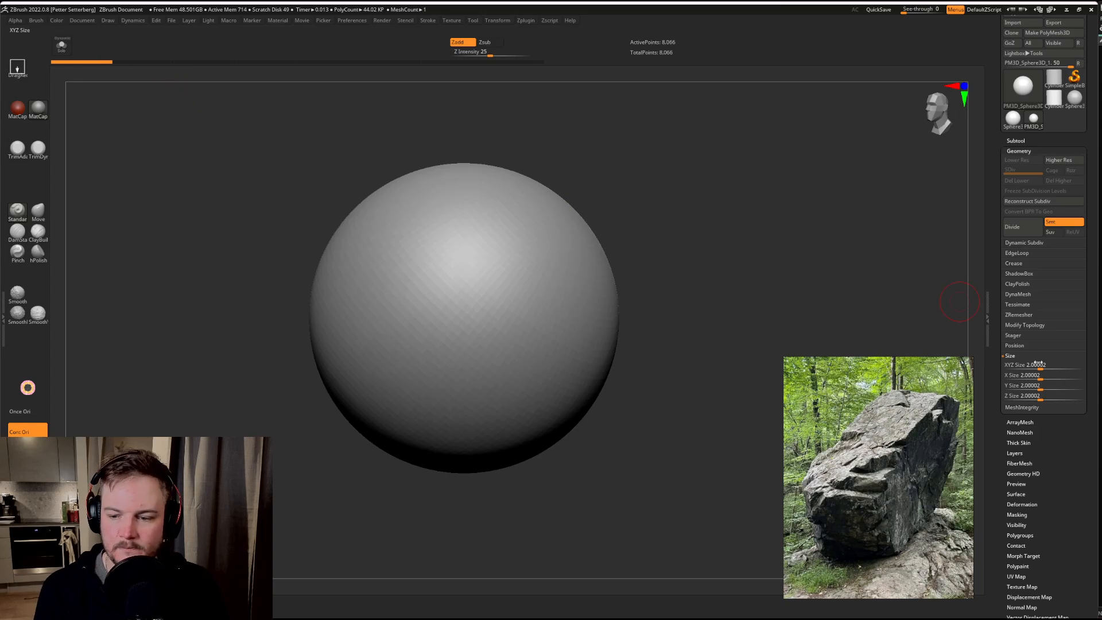
Step: Set the sphere's XYZ Size to 4 and frame the enlarged sphere in the view
click(1036, 367)
text(4)
key(Return)
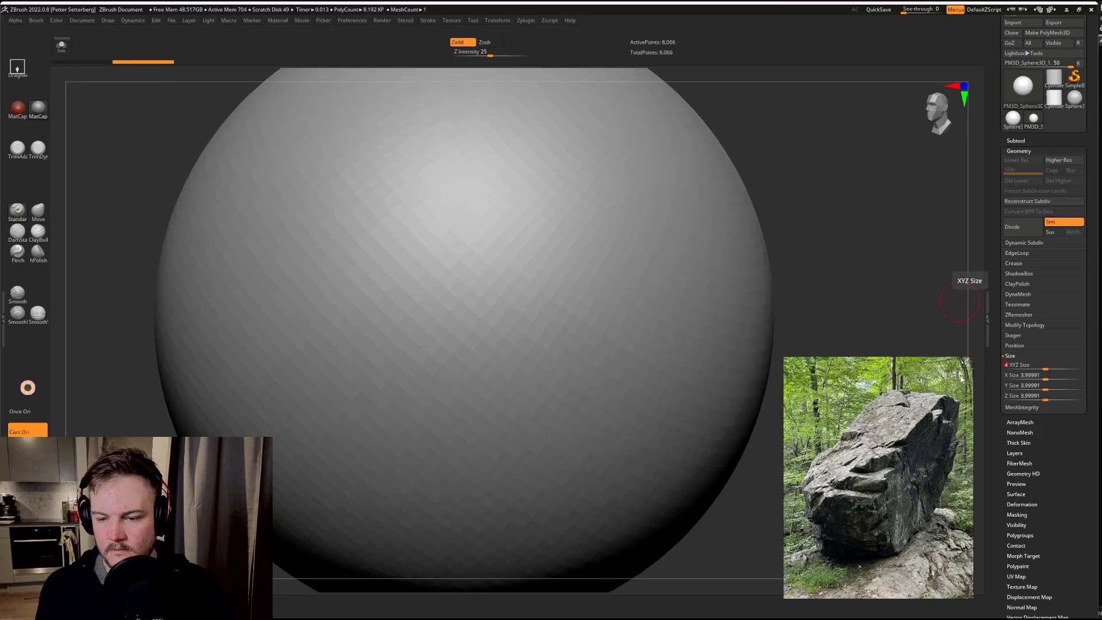
key(f)
key(w)
key(f)
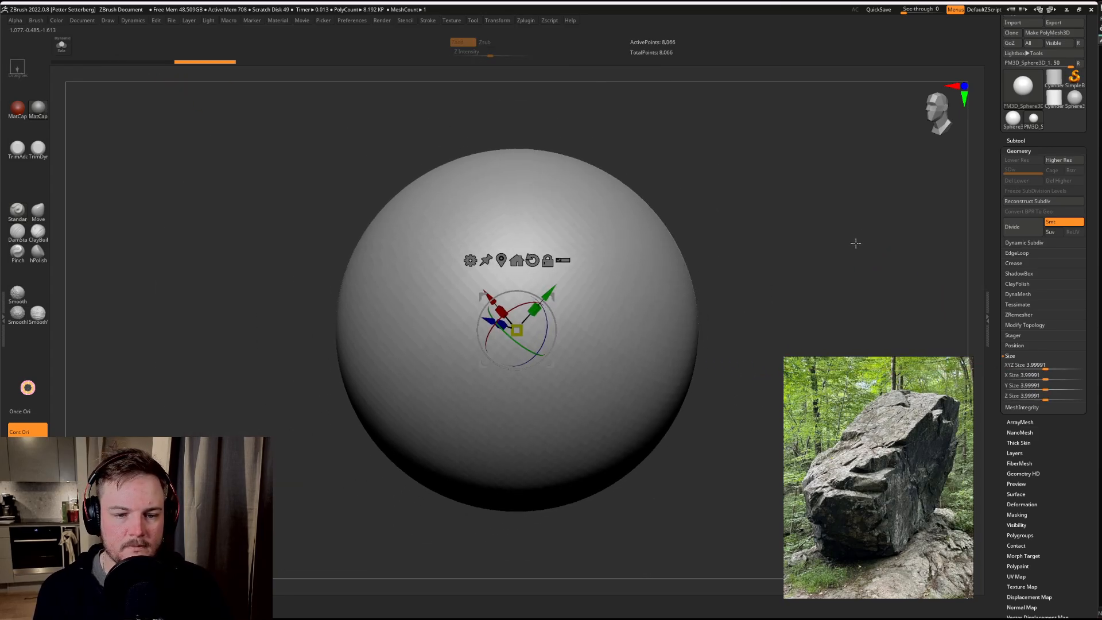
key(q)
alt+drag(852, 253, 765, 233)
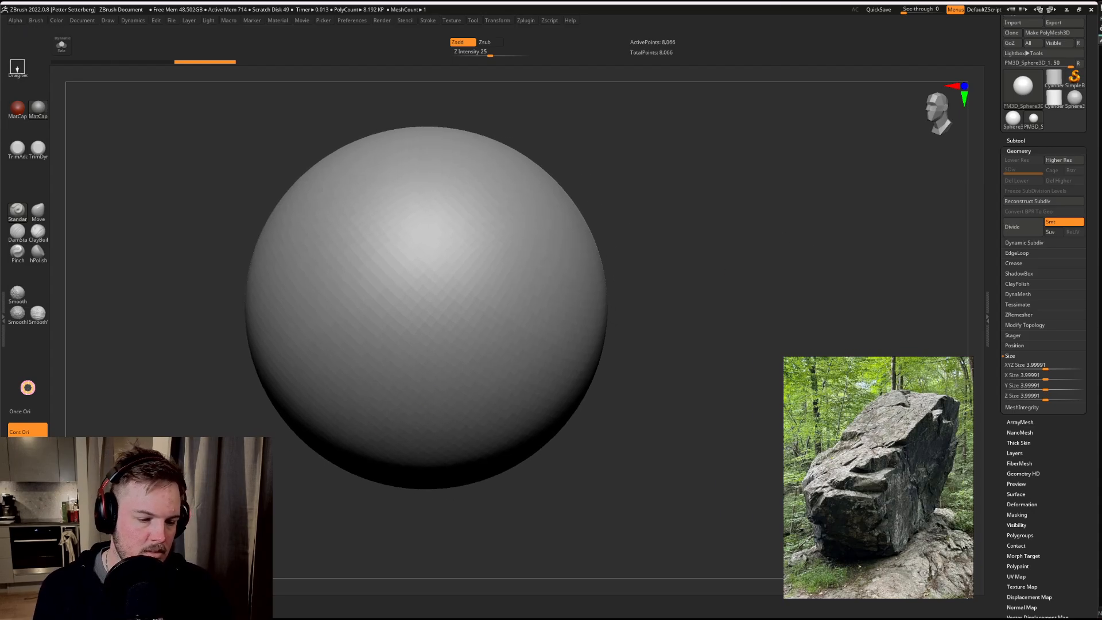
Step: DynaMesh the enlarged sphere, inspect its density with the polyframe display, and undo the remeshing
key(shift+f)
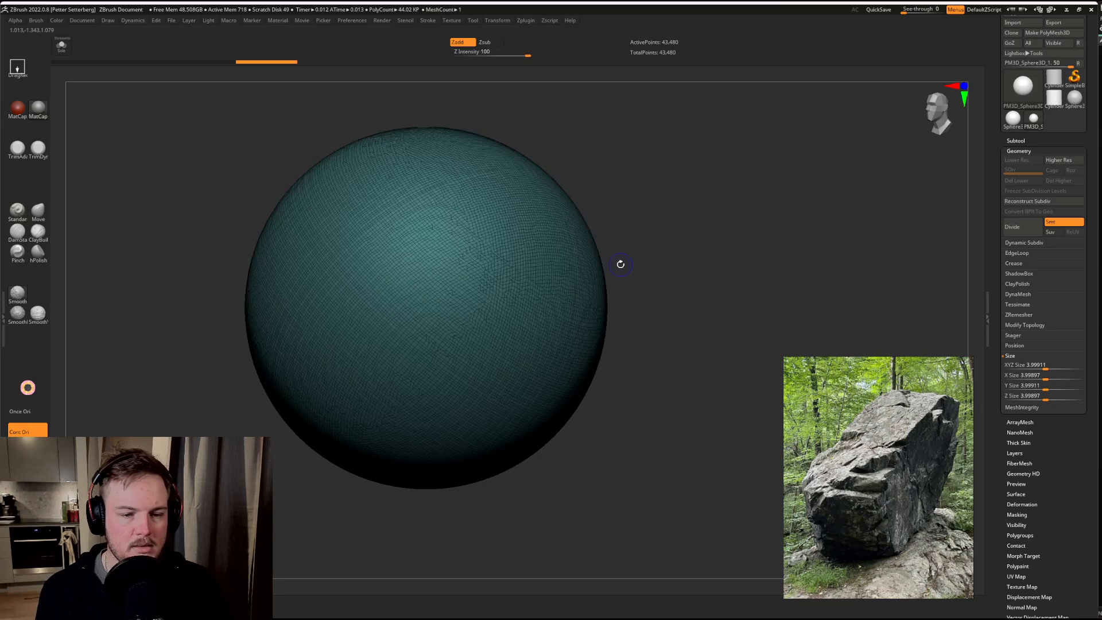
key(shift+f)
key(ctrl+z)
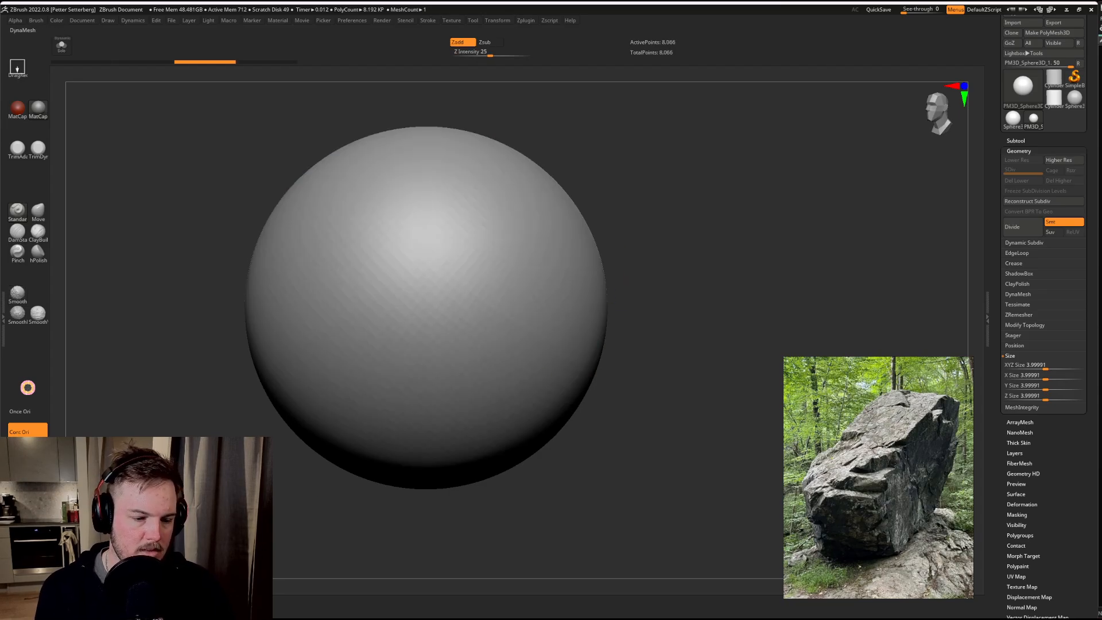
Step: DynaMesh the sphere at a lower resolution, compare its polyframe density, and undo that remeshing
click(27, 474)
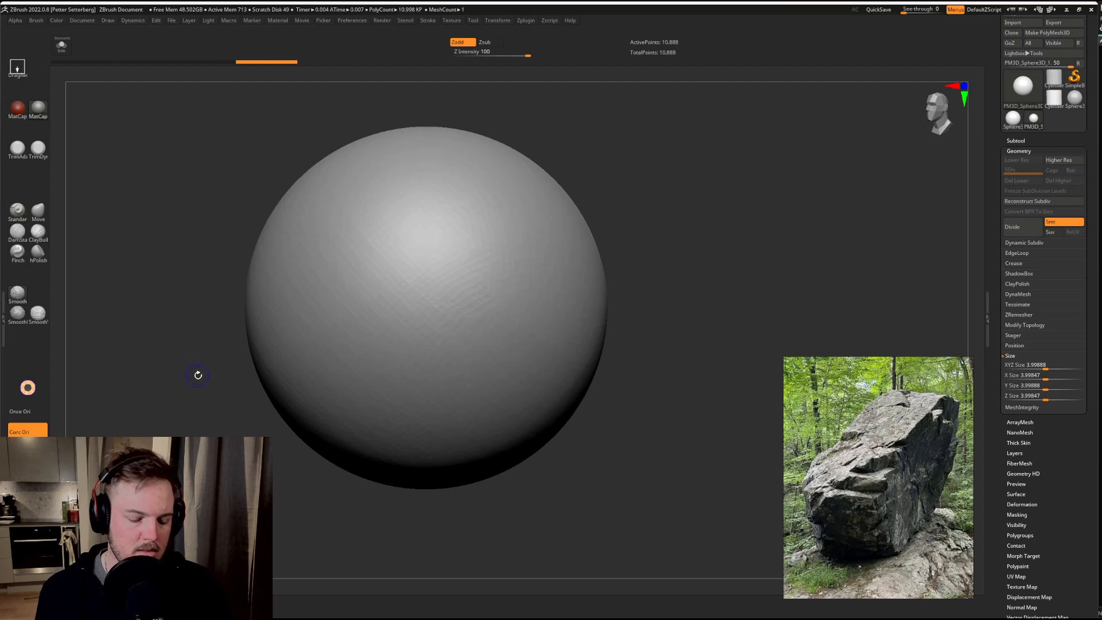
key(shift+f)
key(shift+f)
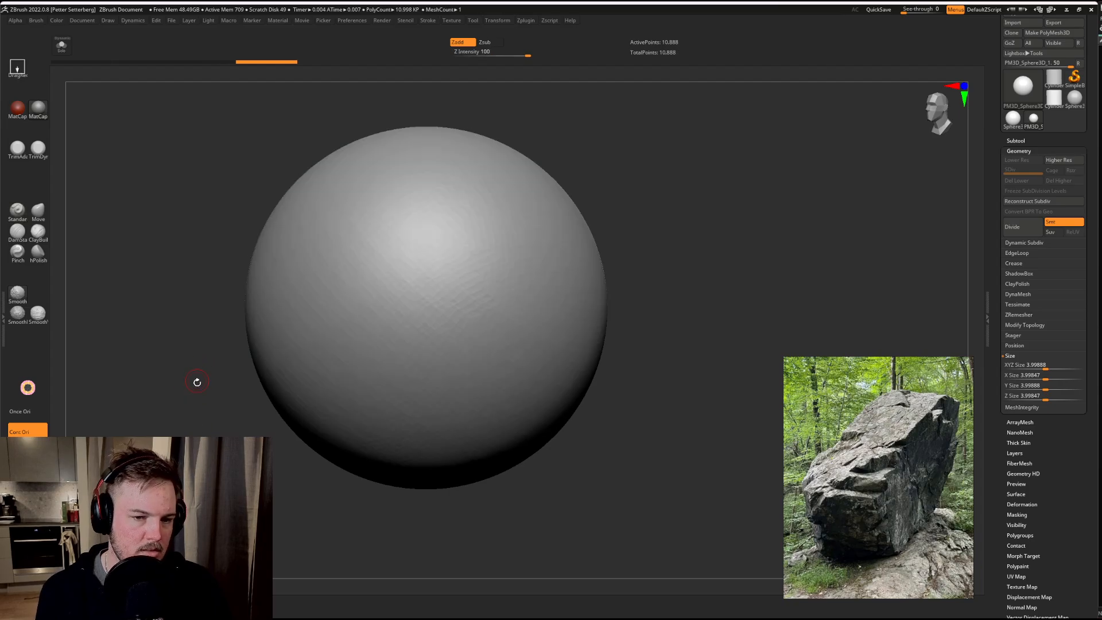
key(ctrl+z)
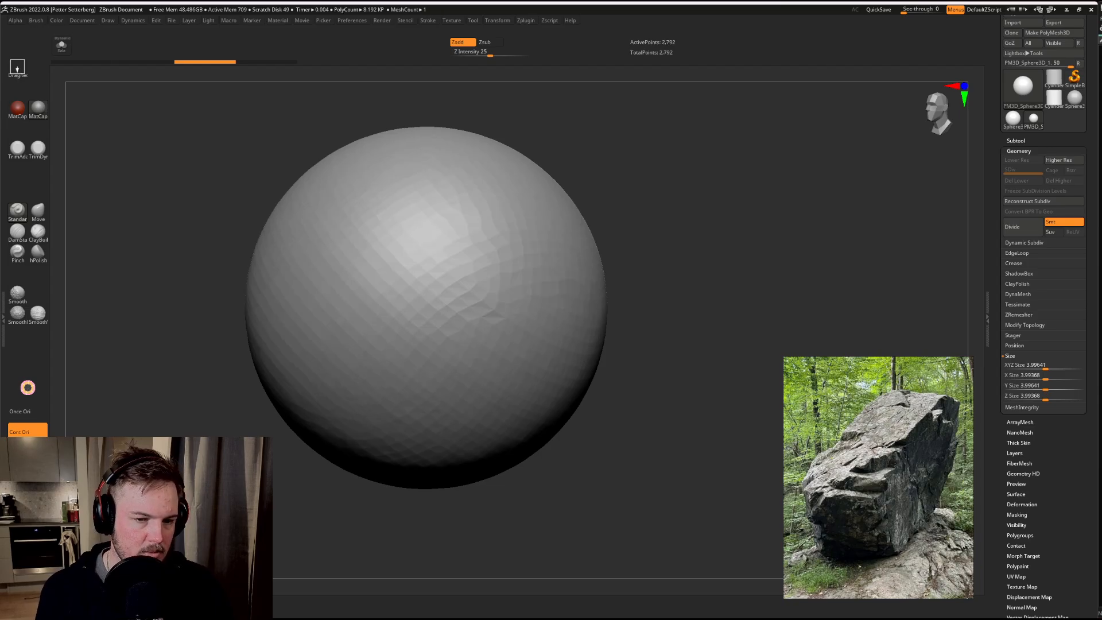
Step: DynaMesh the sphere at resolution 8, stepping through undo and redo to compare its density, and keep the coarse mesh
alt+drag(214, 371, 271, 410)
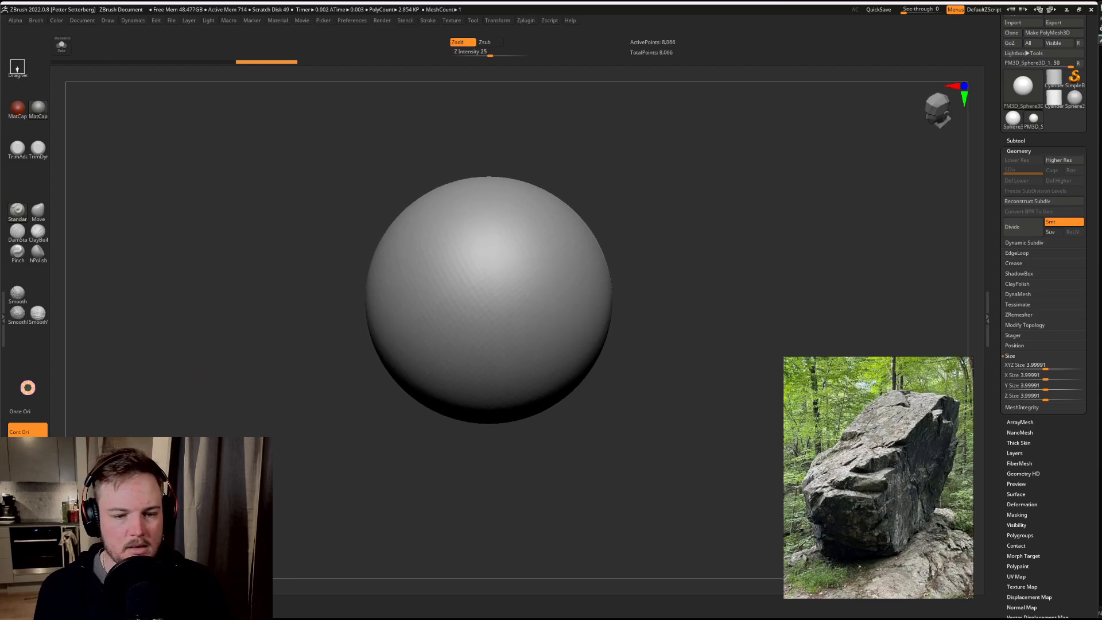
key(ctrl+z)
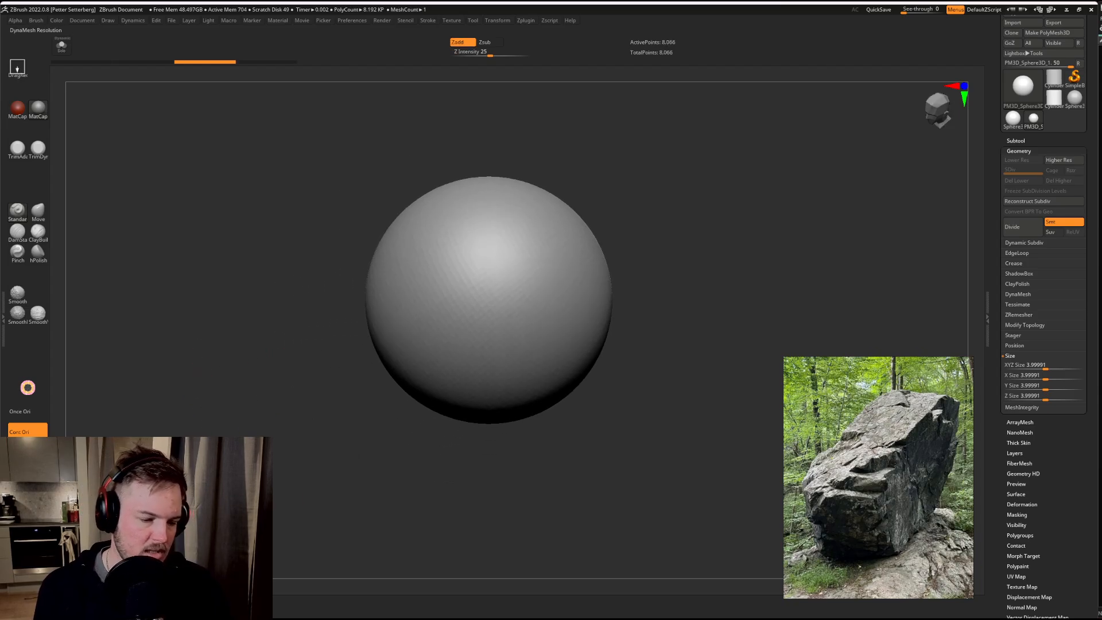
key(ctrl+shift+z)
key(ctrl+shift+z)
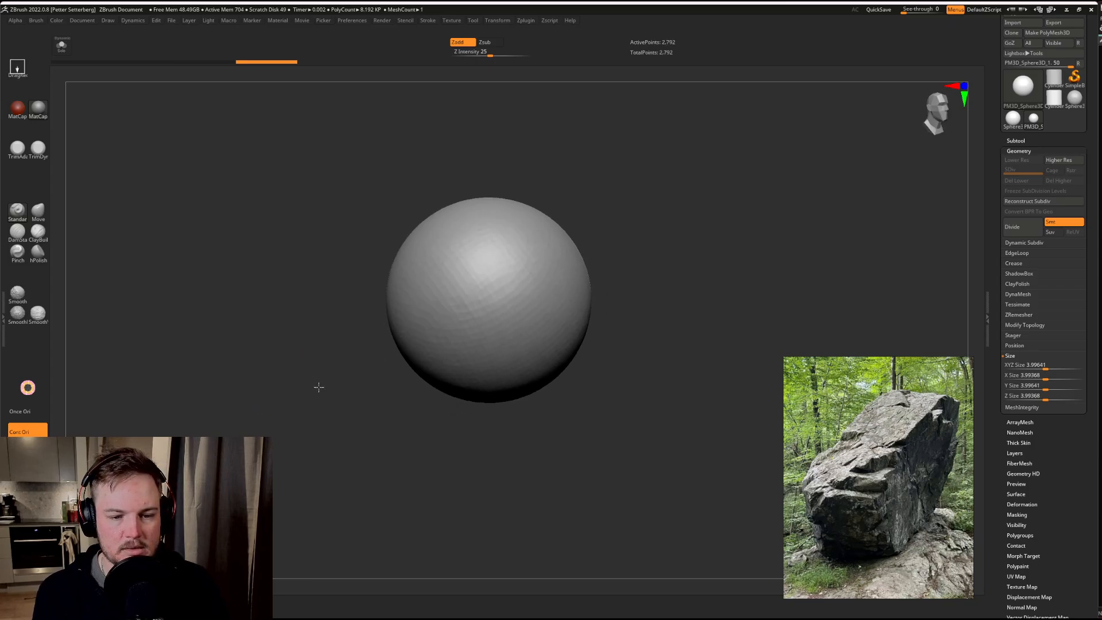
key(shift+f)
key(shift+f)
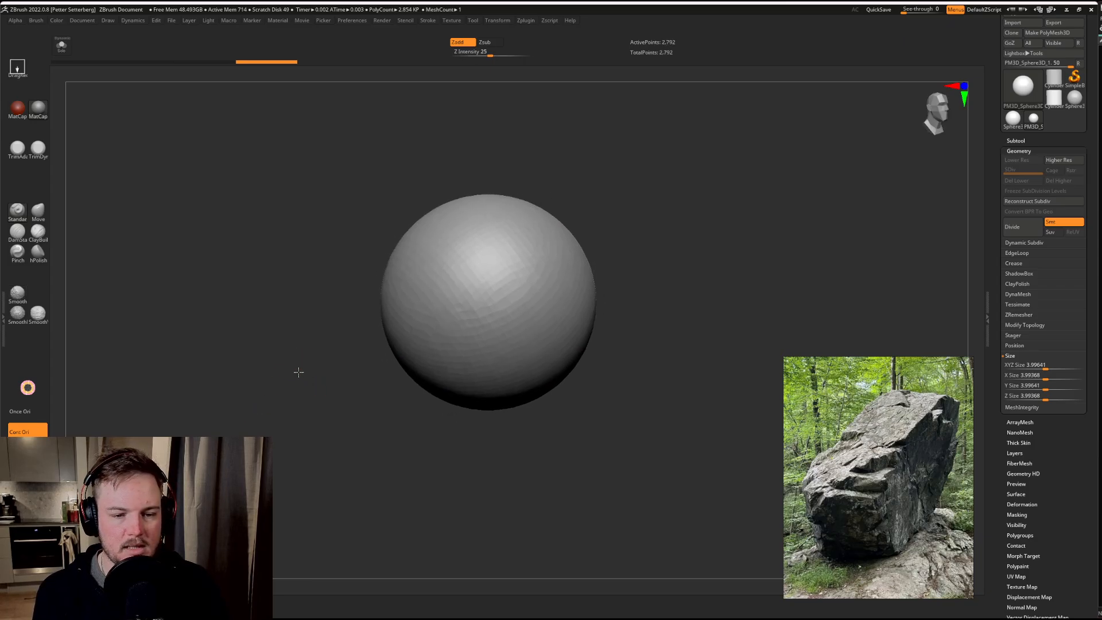
key(ctrl+shift+z)
key(f)
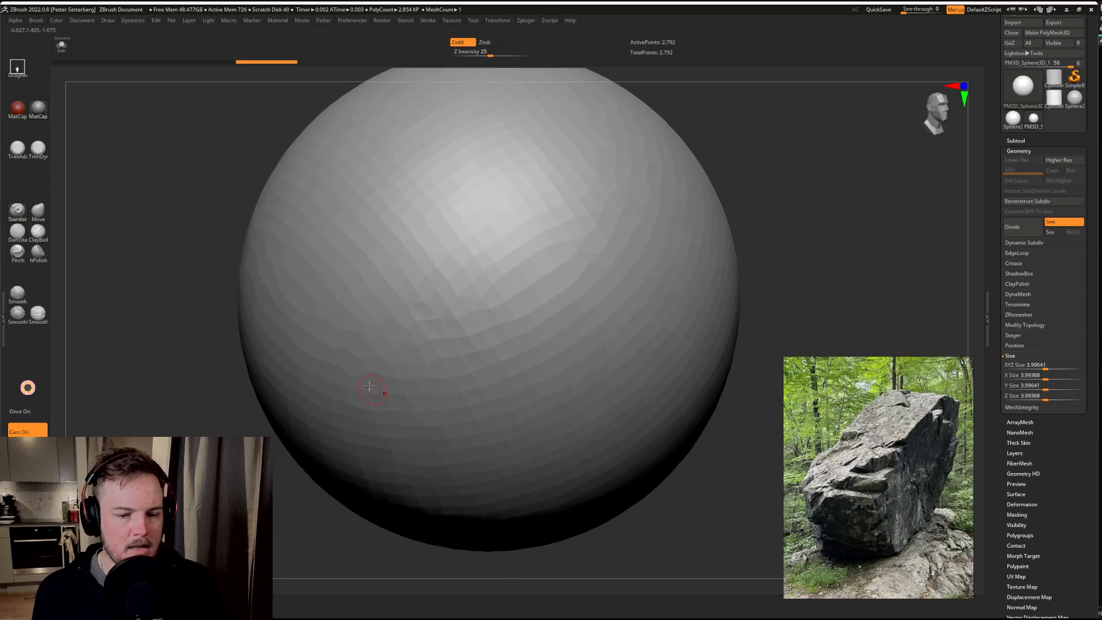
drag(247, 396, 187, 377)
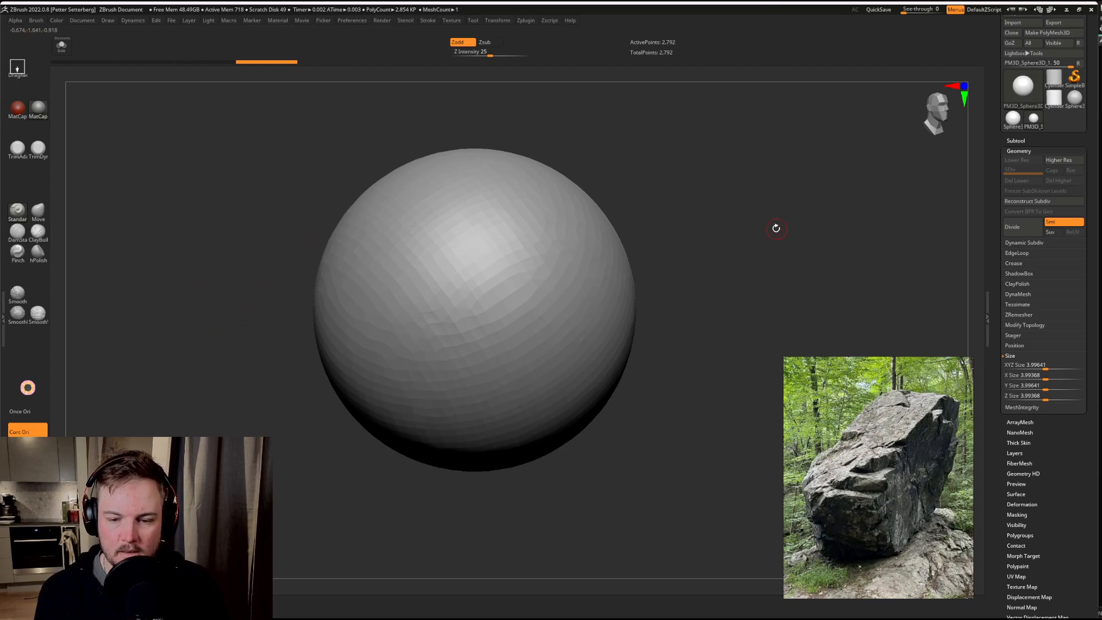
Step: Switch the selection stroke type to Curve and try a vertical curve stroke across the sphere
shift+drag(771, 235, 724, 251)
shift+drag(738, 321, 731, 376)
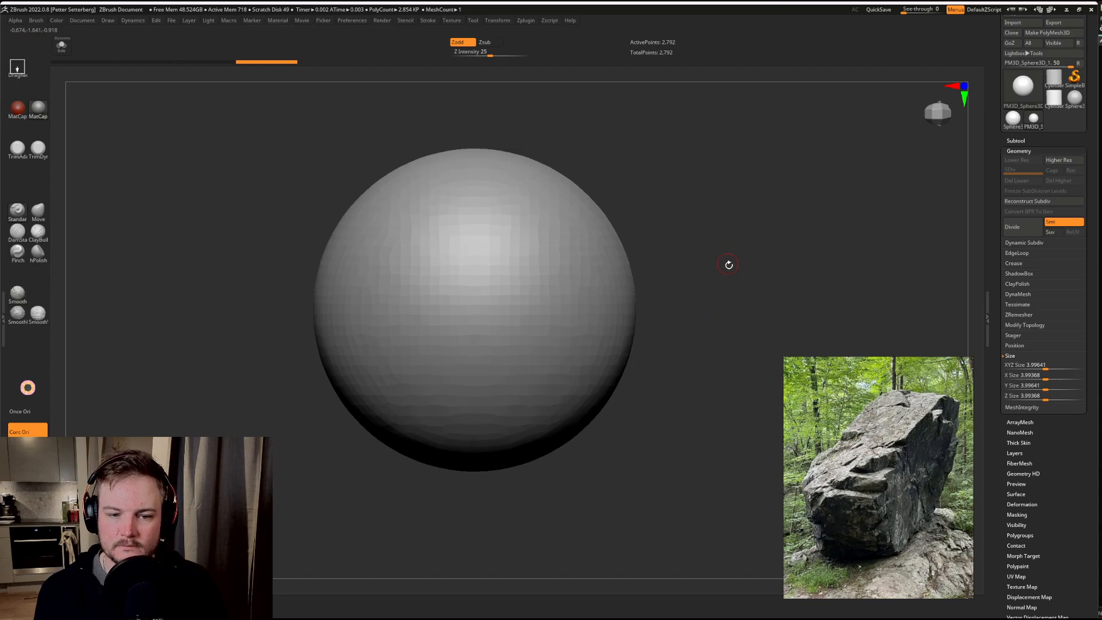
shift+drag(729, 265, 741, 347)
mouse_move(766, 270)
shift+mouse_down()
mouse_move(782, 278)
mouse_move(777, 258)
mouse_move(750, 258)
mouse_move(751, 221)
mouse_move(758, 251)
mouse_move(776, 250)
mouse_move(748, 260)
mouse_move(697, 243)
shift+mouse_up()
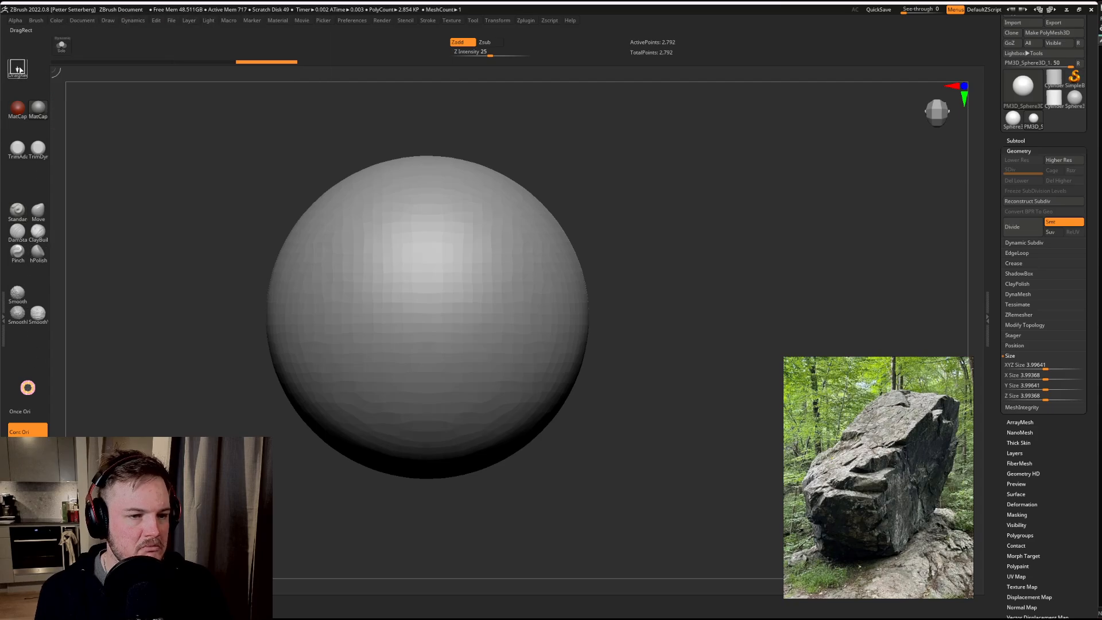
click(19, 70)
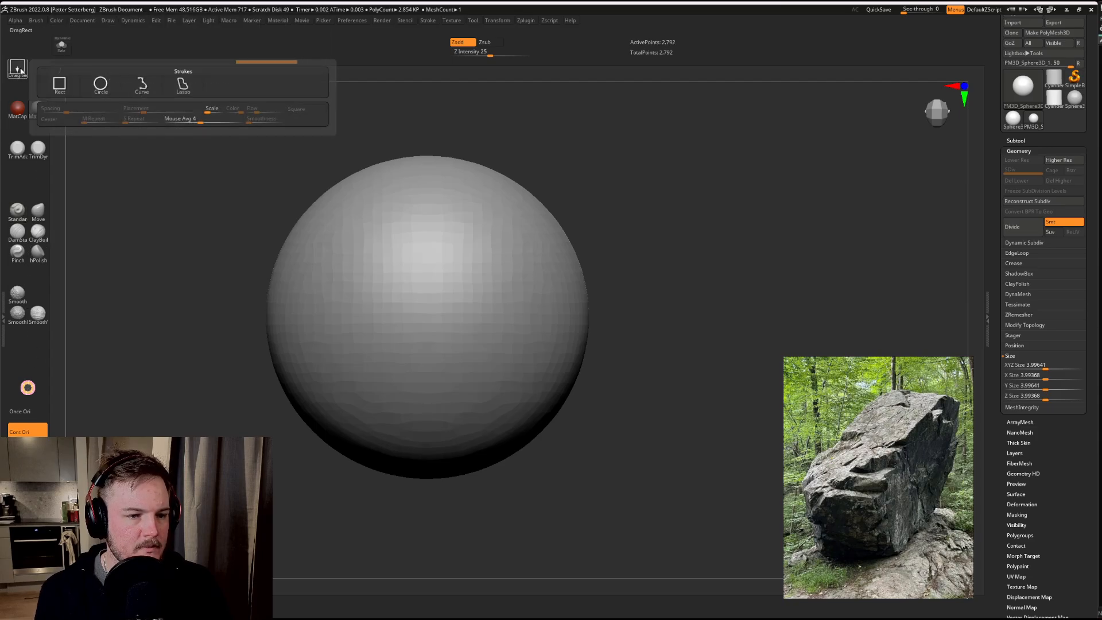
click(142, 86)
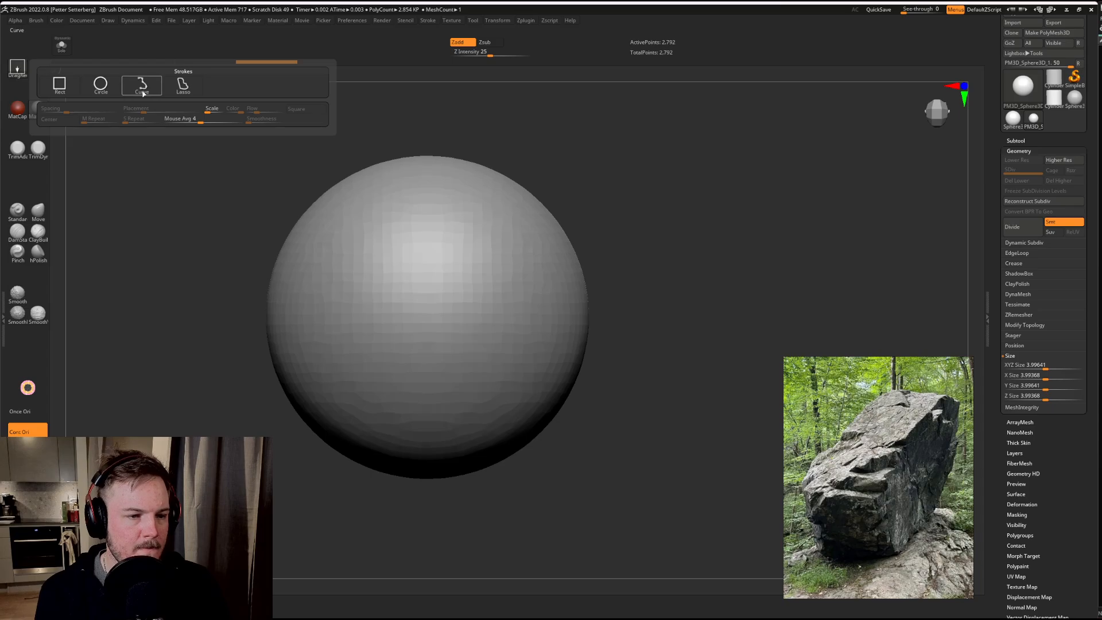
mouse_move(506, 115)
ctrl+shift+mouse_down()
mouse_move(565, 553)
mouse_move(549, 558)
ctrl+shift+mouse_up()
ctrl+shift+click(549, 554)
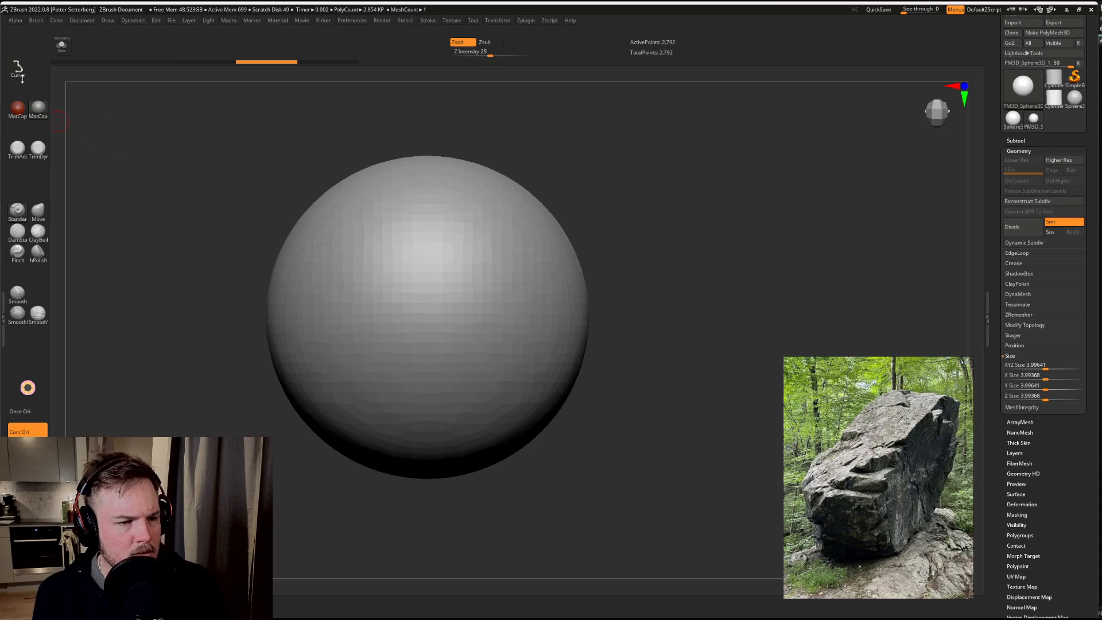
Step: Open the docked Brush palette and make ClipCurve the active selection brush, accepting its usage note
click(2, 306)
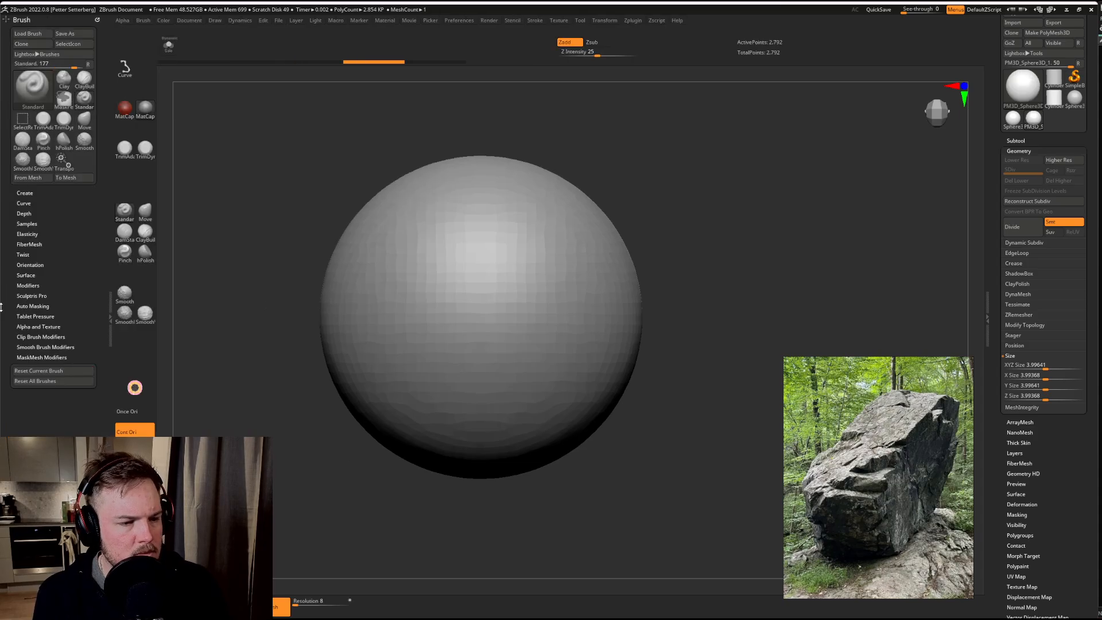
click(29, 92)
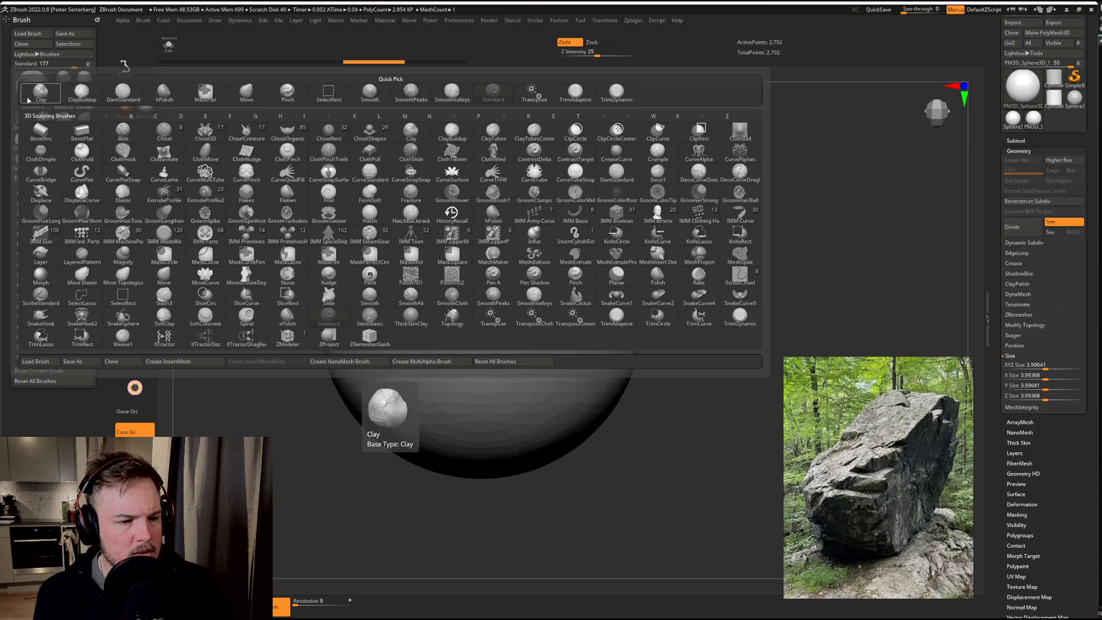
key(c)
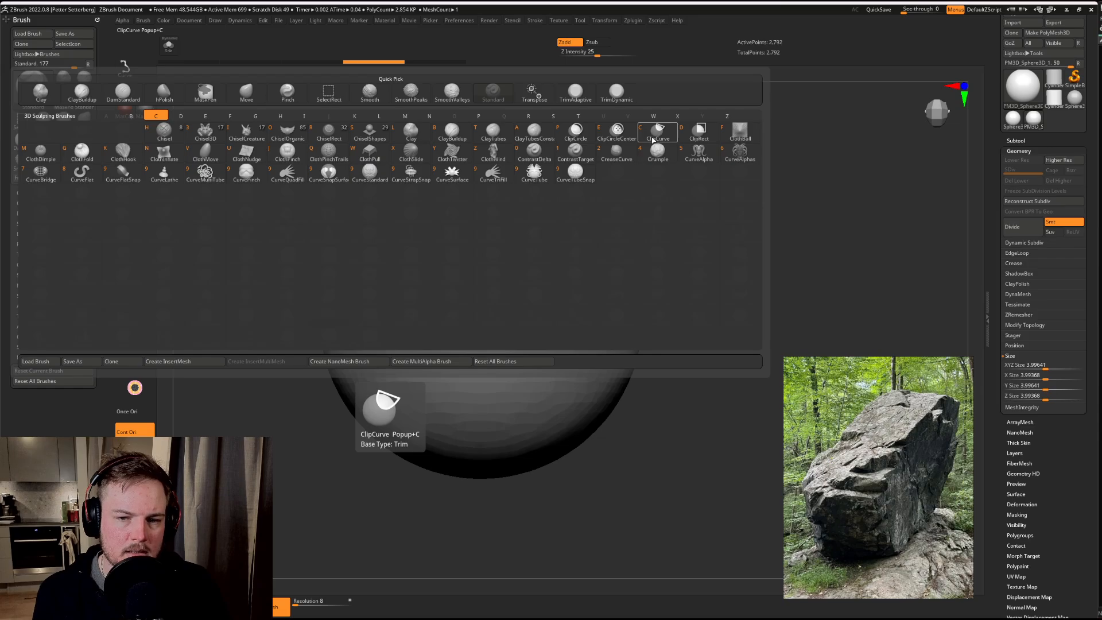
click(656, 134)
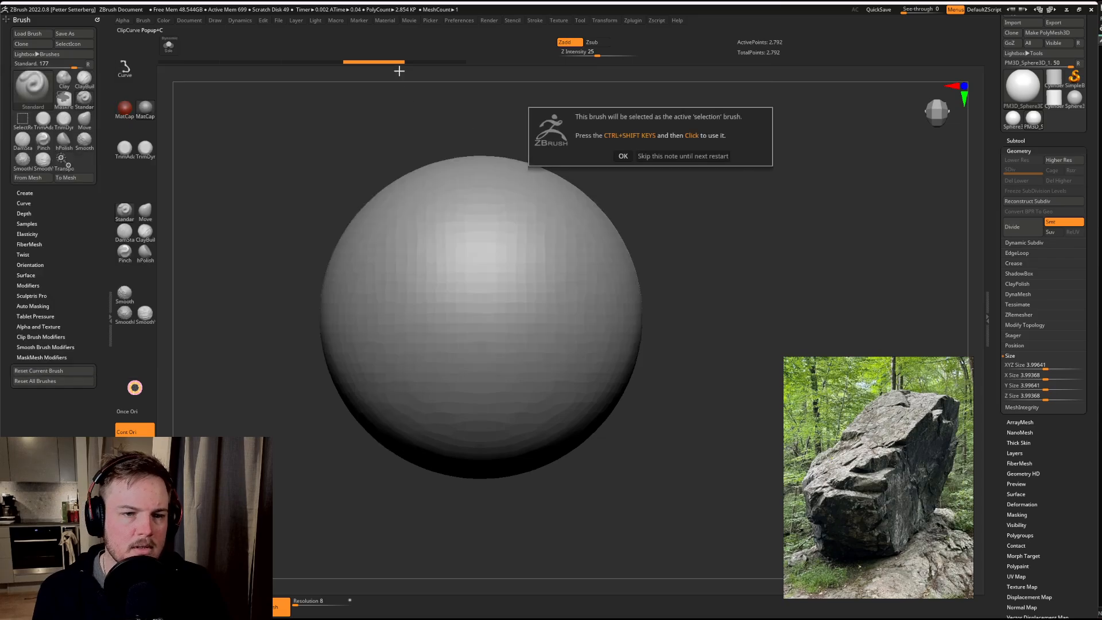
click(624, 156)
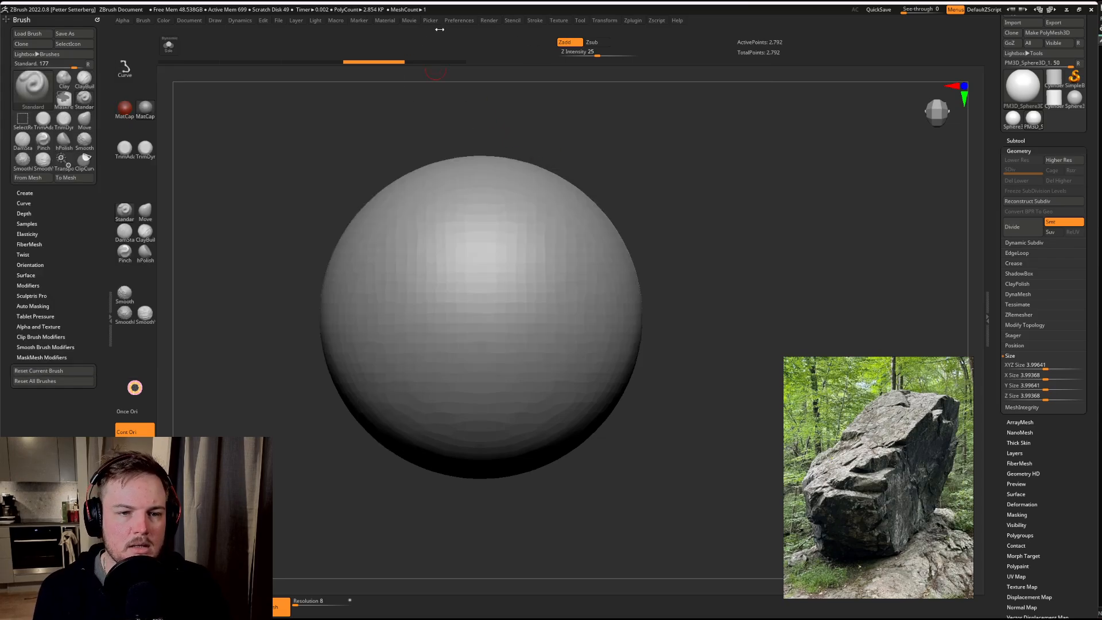
Step: Enable interface customization and add the ClipCurve brush to the custom shelf below the smoothing brushes
click(461, 20)
click(471, 52)
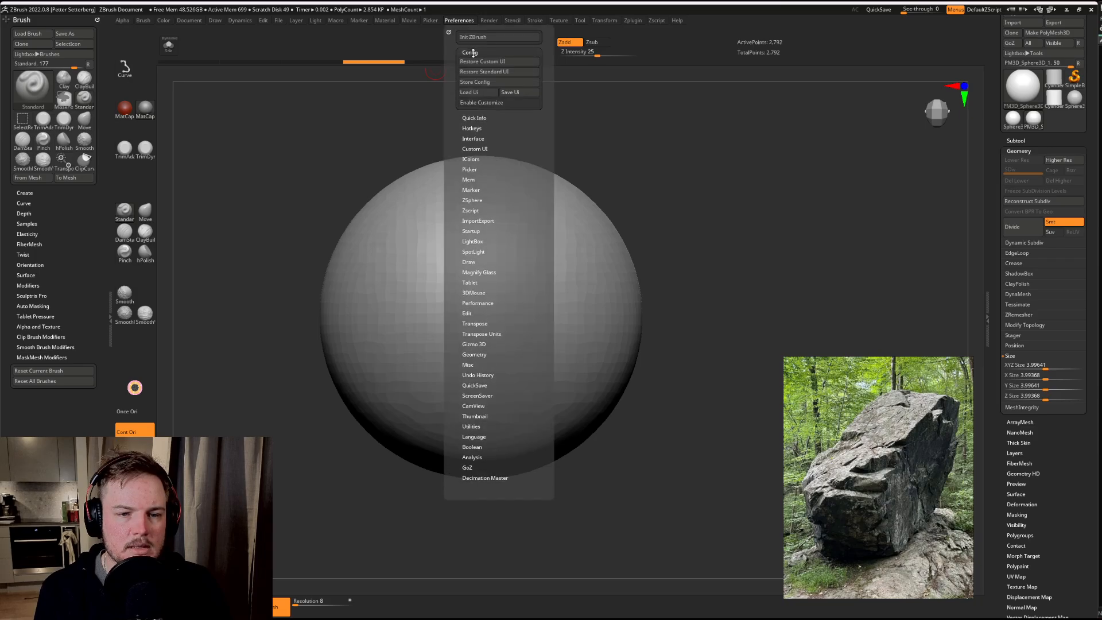
click(469, 103)
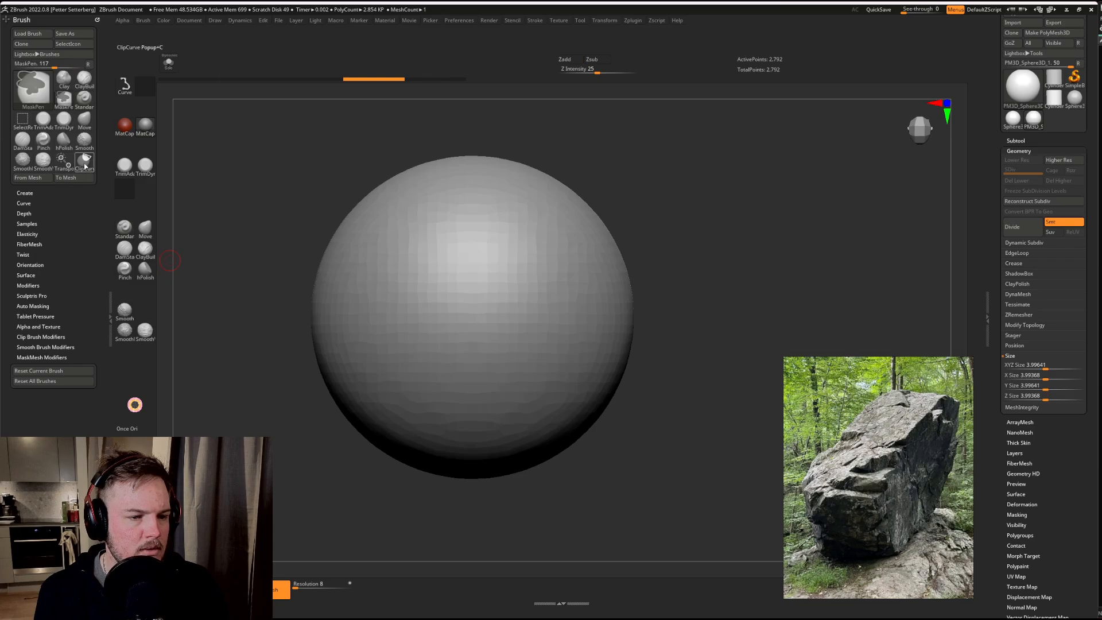
mouse_move(85, 161)
ctrl+alt+mouse_down()
mouse_move(115, 163)
mouse_move(126, 189)
mouse_move(162, 371)
mouse_move(128, 366)
mouse_move(129, 378)
ctrl+alt+mouse_up()
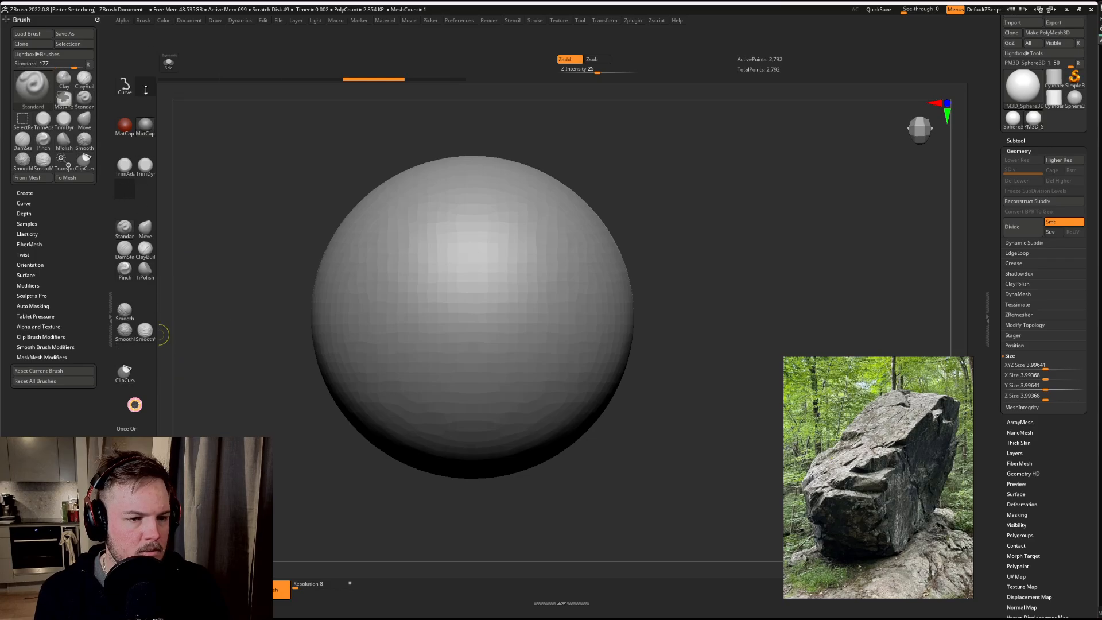
Step: Add the current Alpha selector to the custom shelf beside the stroke selector
click(124, 21)
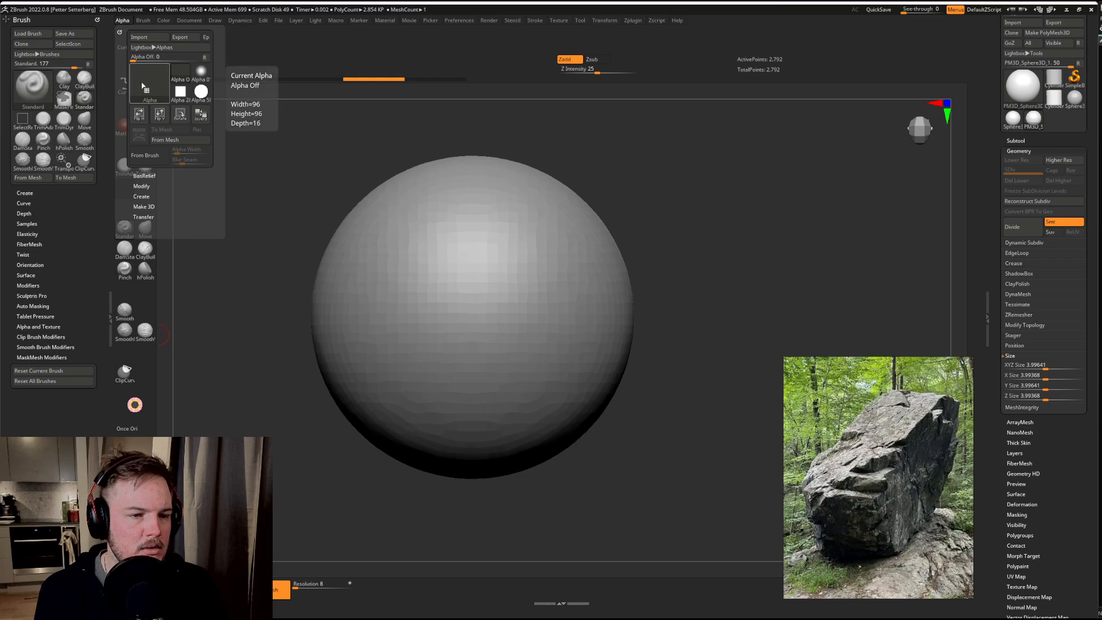
key(ctrl)
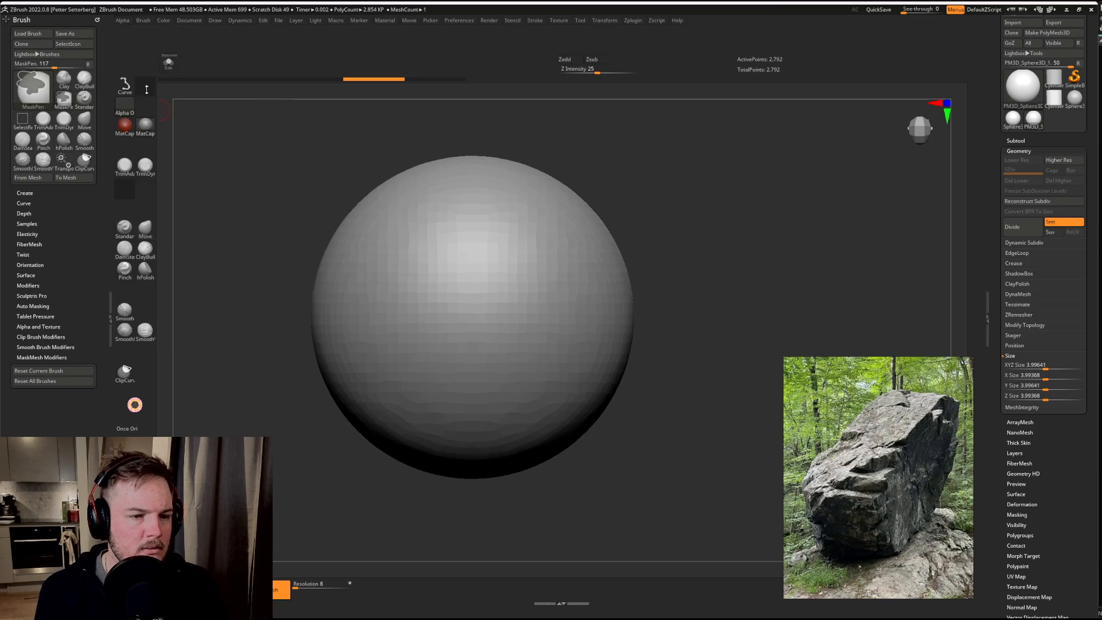
ctrl+alt+drag(158, 15, 144, 88)
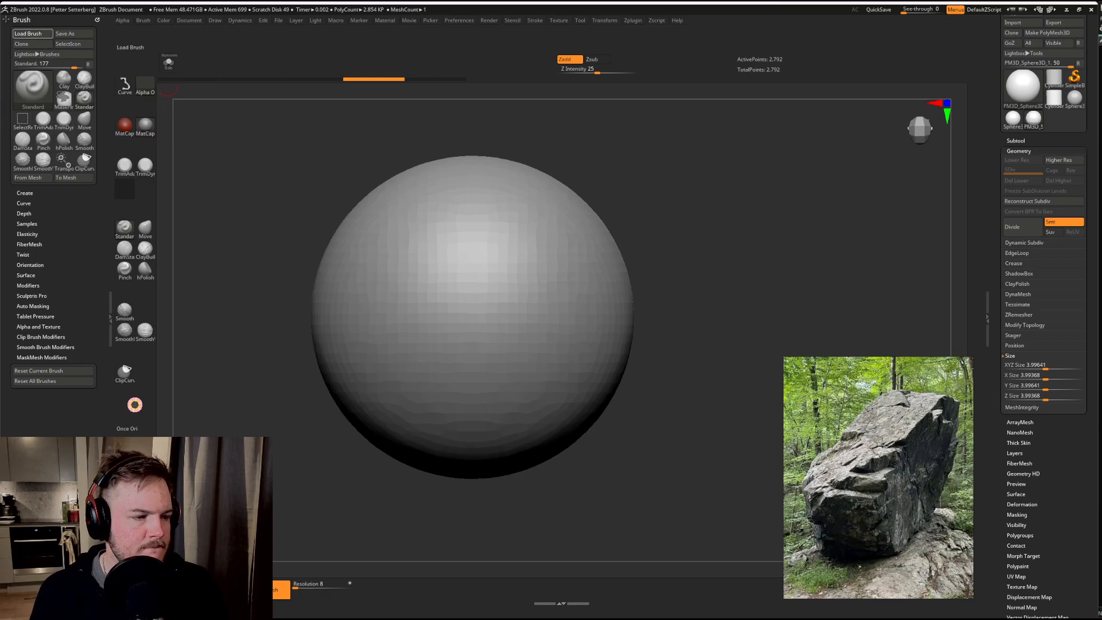
Step: Load the TrimSmoothBorder brush from LightBox's Trim brush folder and add it to the custom shelf below TrimAdaptive
click(141, 21)
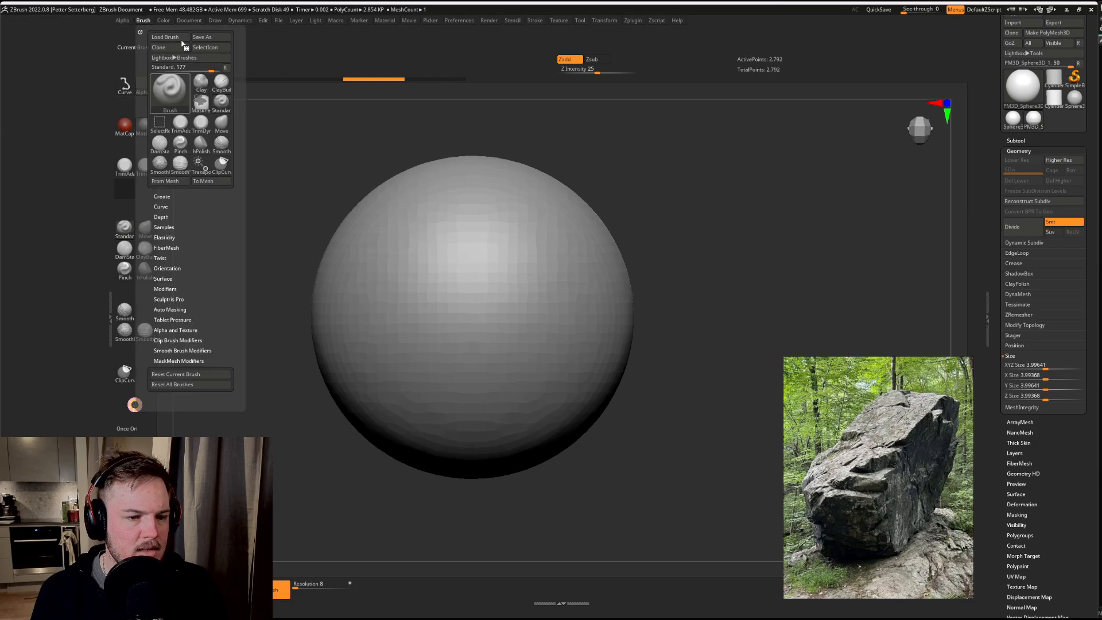
click(189, 21)
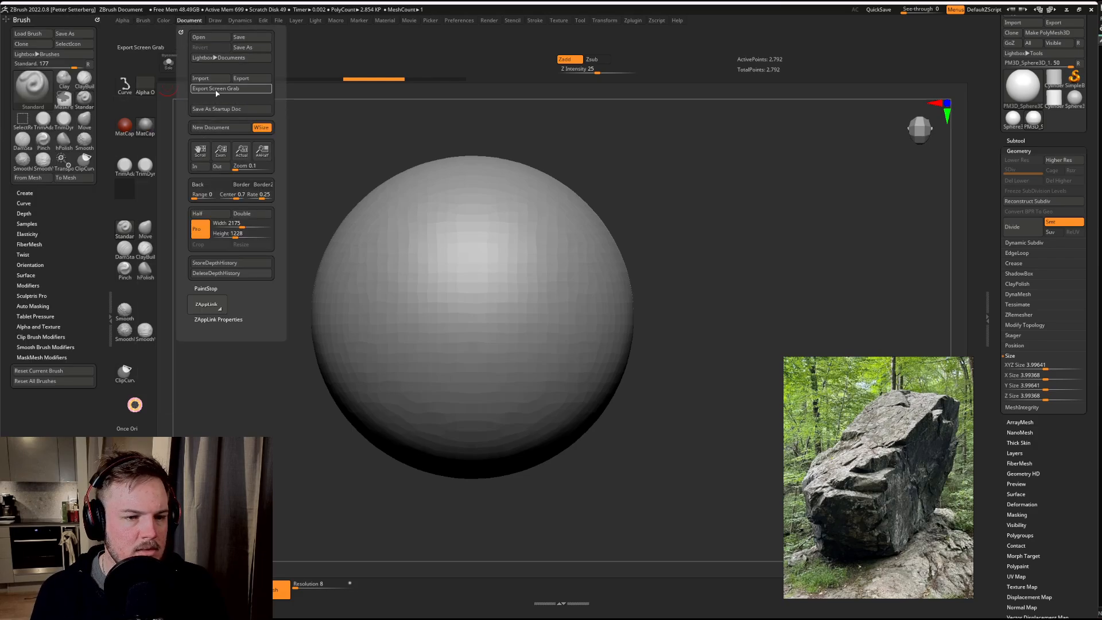
click(218, 58)
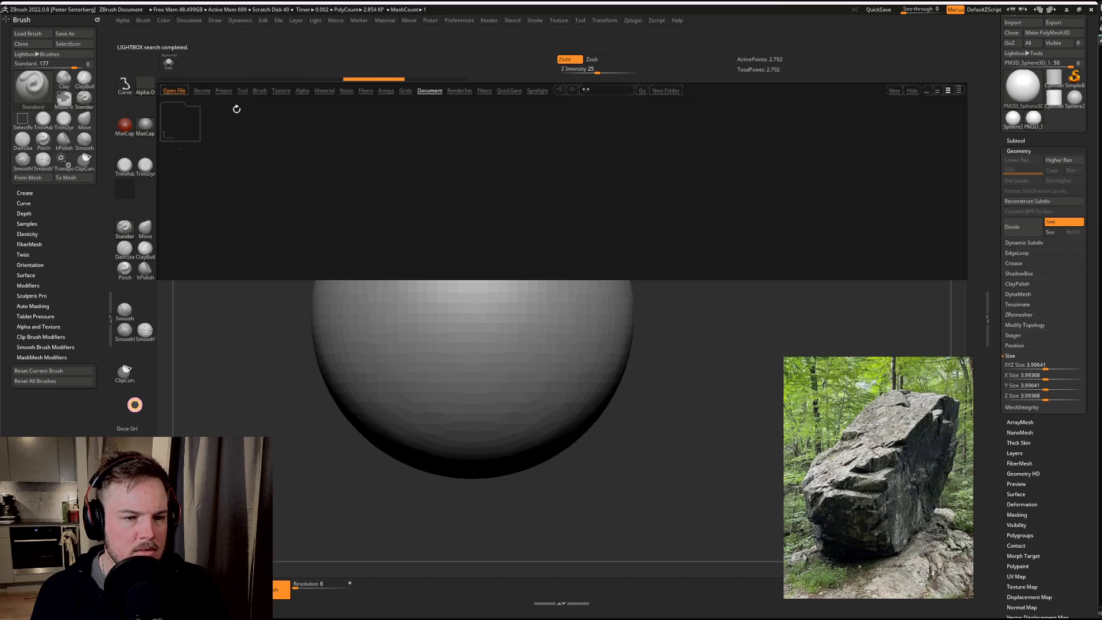
click(257, 92)
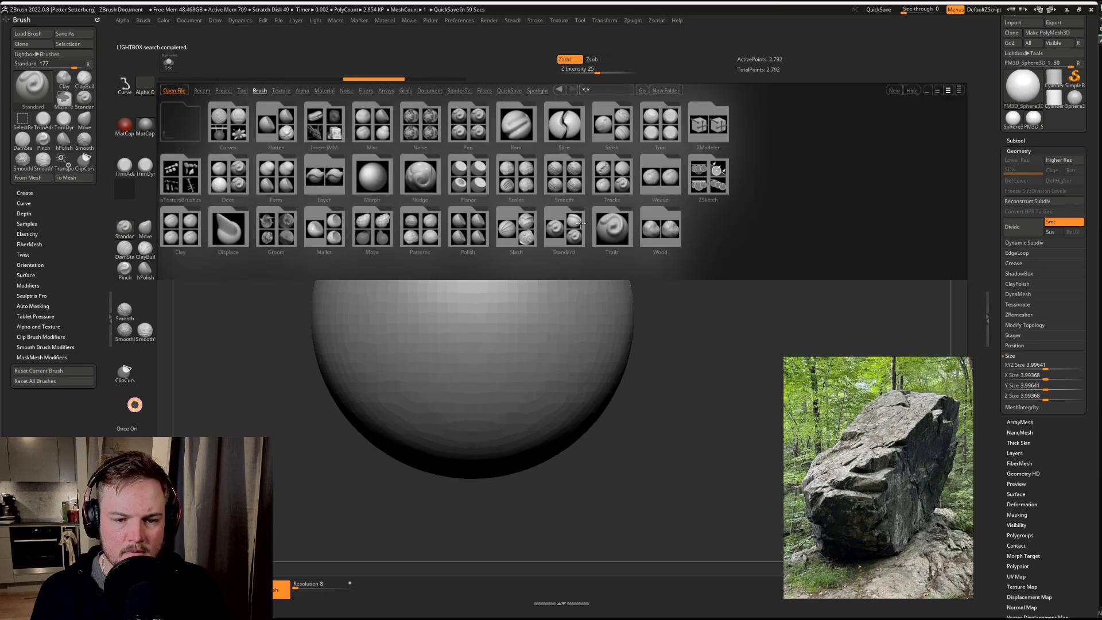
double_click(668, 135)
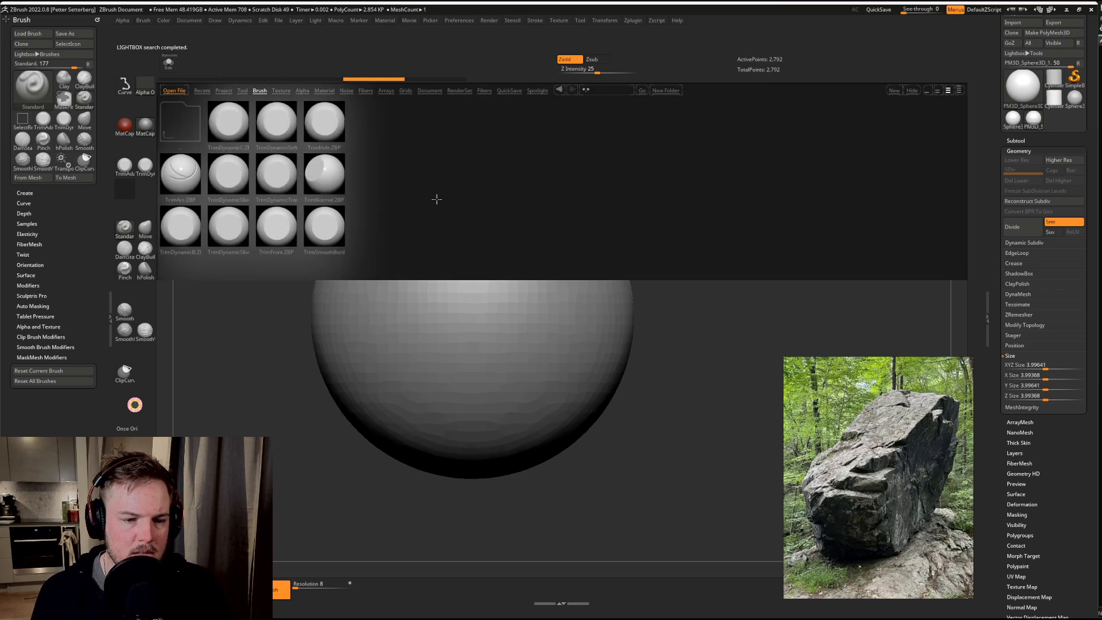
key(ctrl)
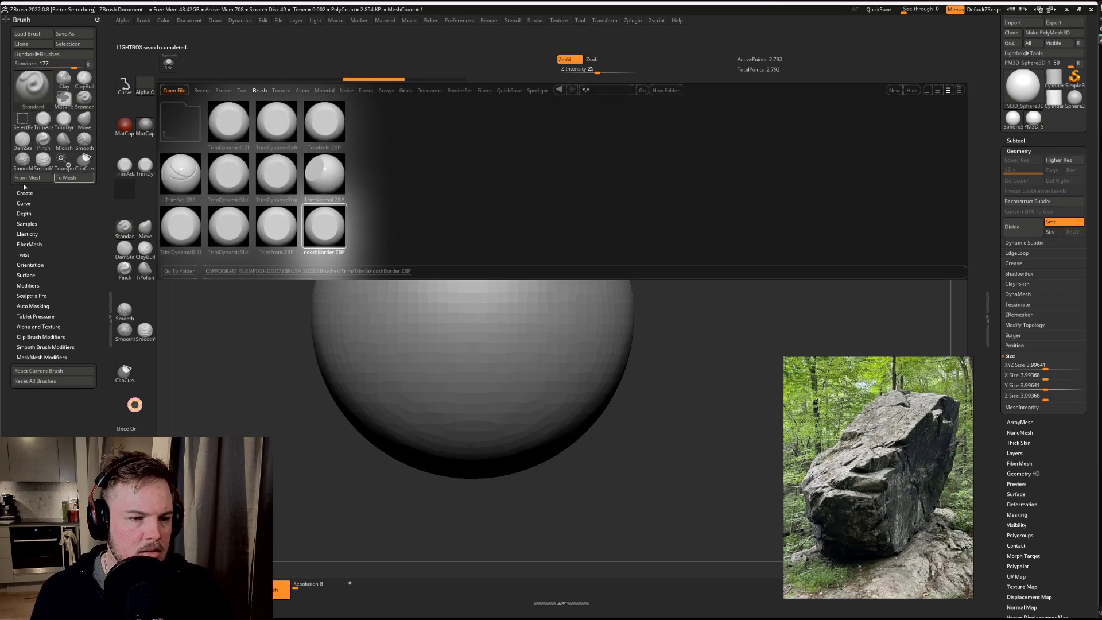
double_click(330, 227)
key(ctrl)
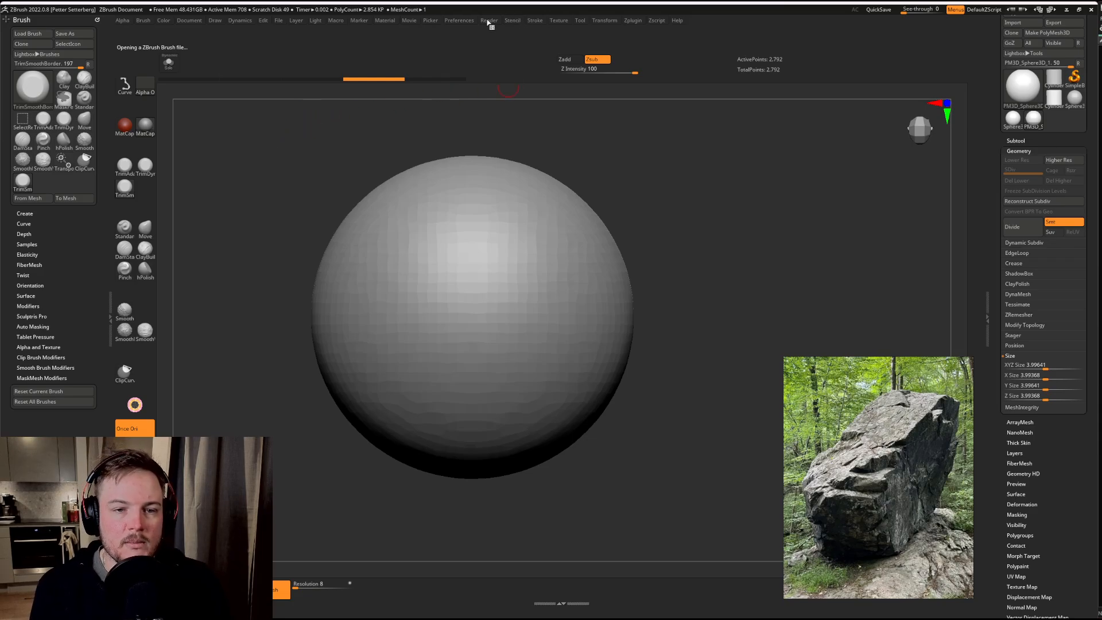
Step: Turn off interface customization and save the customized UI configuration to file
click(460, 23)
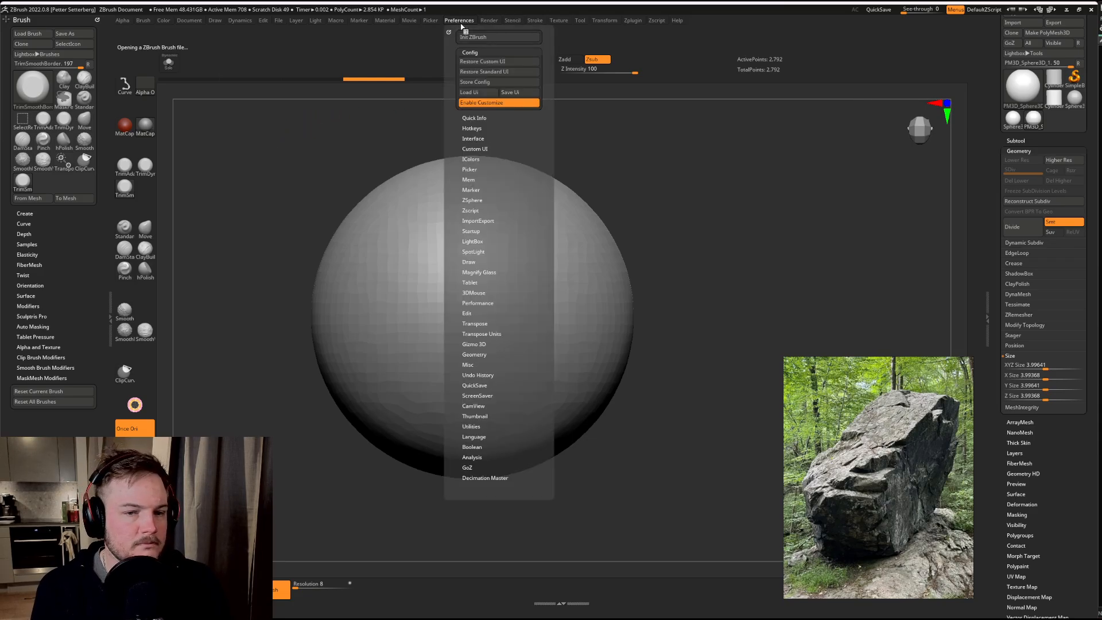
click(486, 103)
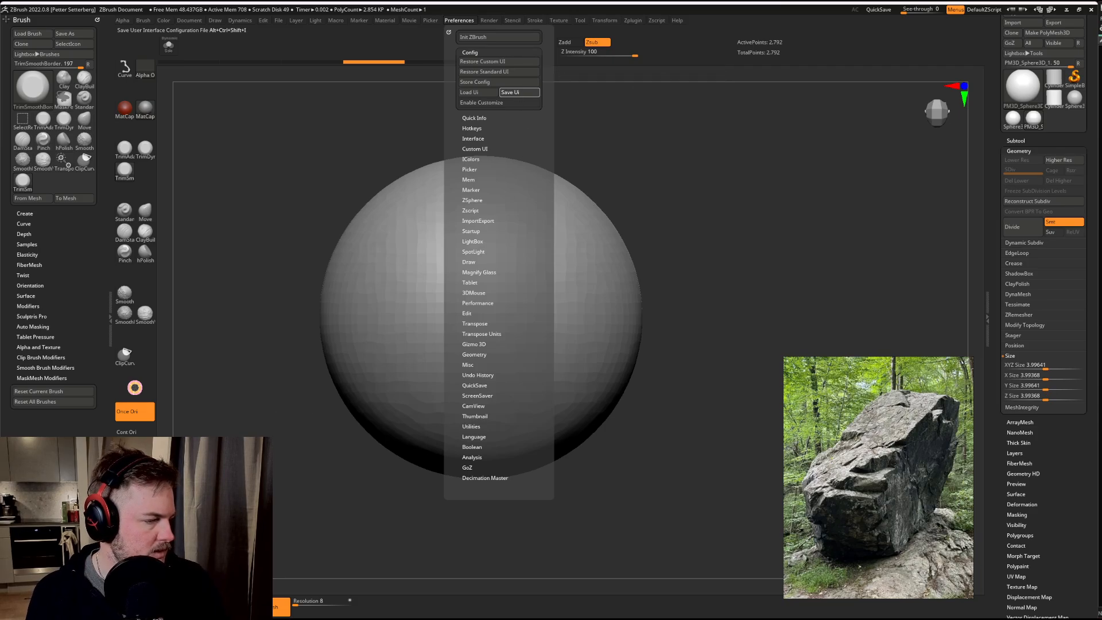
click(781, 342)
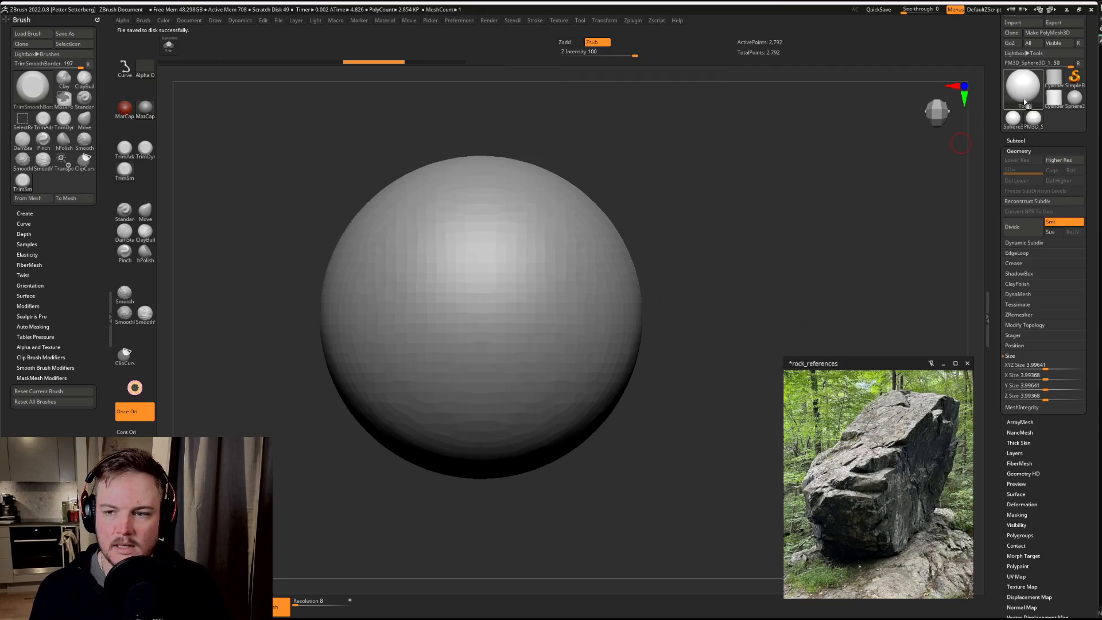
drag(993, 61, 994, 103)
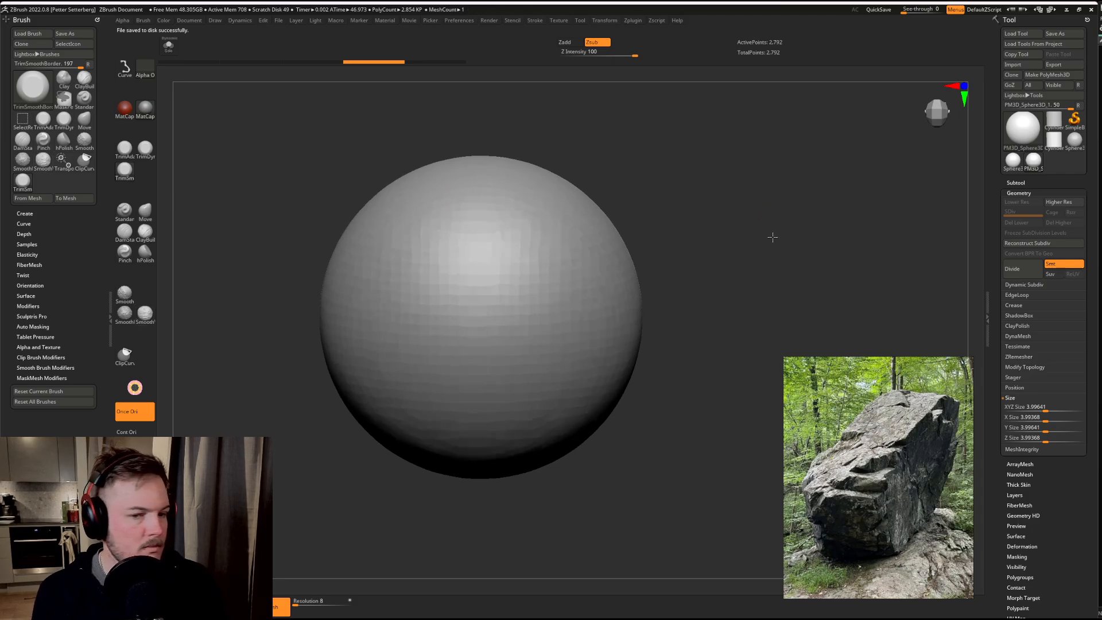
Step: Stretch the sphere along X with the Gizmo to an X Size of about 5.69
mouse_move(758, 242)
alt+mouse_down()
mouse_move(838, 220)
mouse_move(761, 224)
alt+mouse_up()
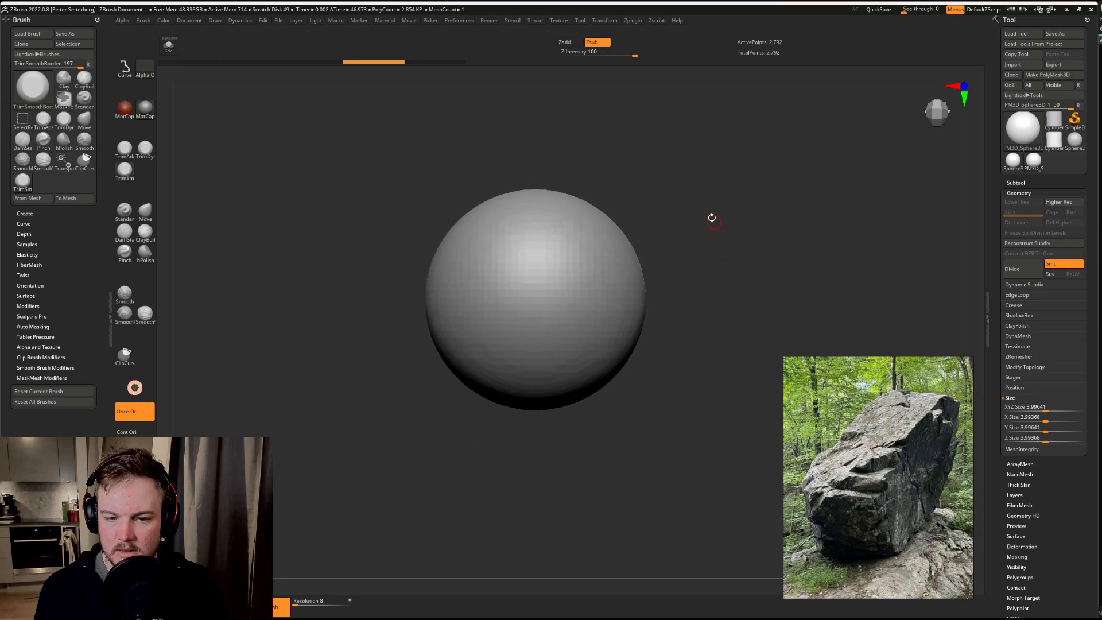
key(w)
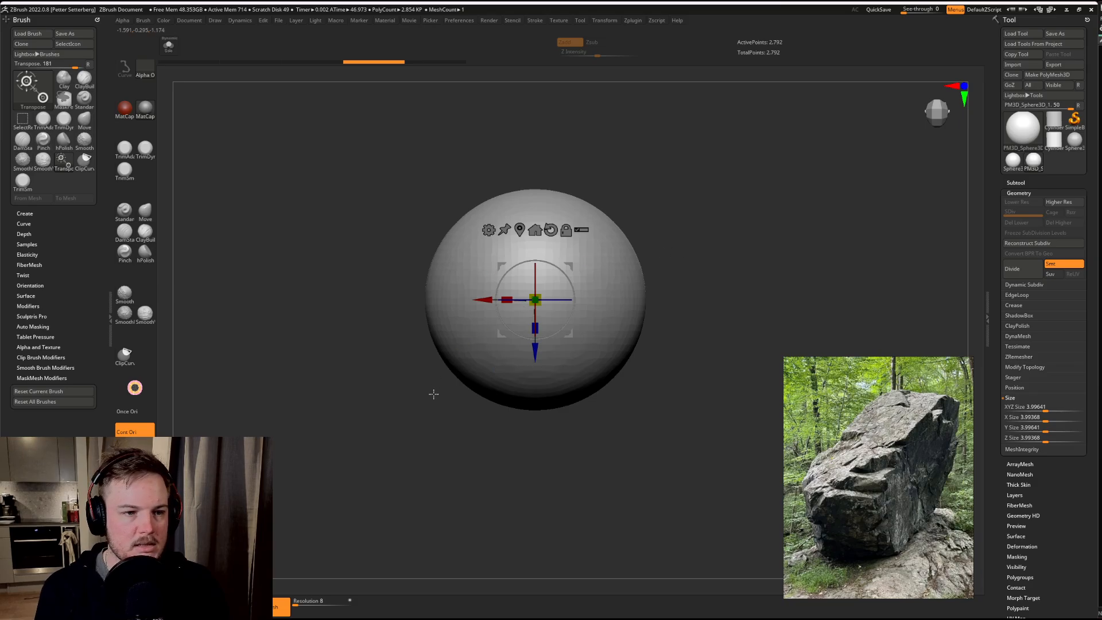
drag(433, 394, 421, 165)
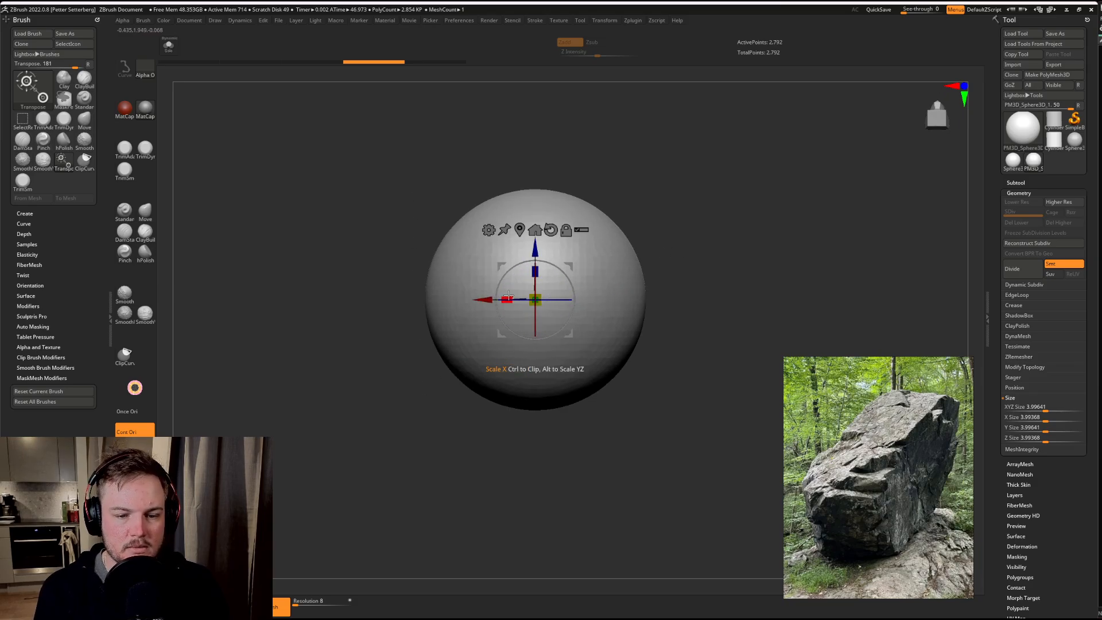
drag(507, 299, 462, 291)
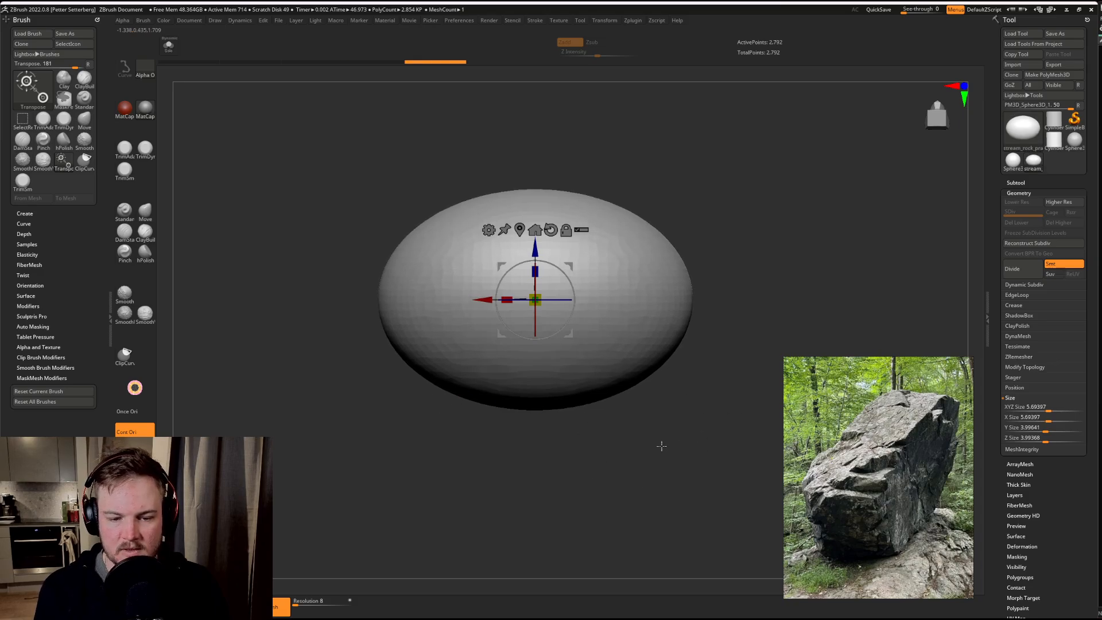
Step: Use ClipCurve to flatten the underside of the stretched sphere and cut a slope across its upper side
ctrl+shift+drag(709, 426, 353, 426)
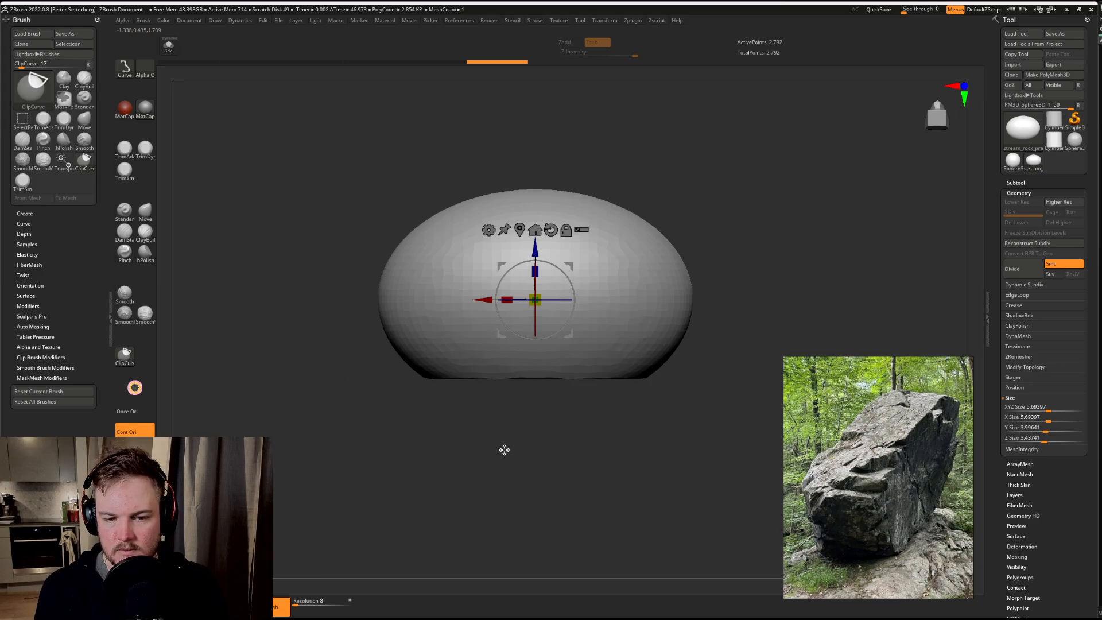
alt+drag(436, 162, 632, 256)
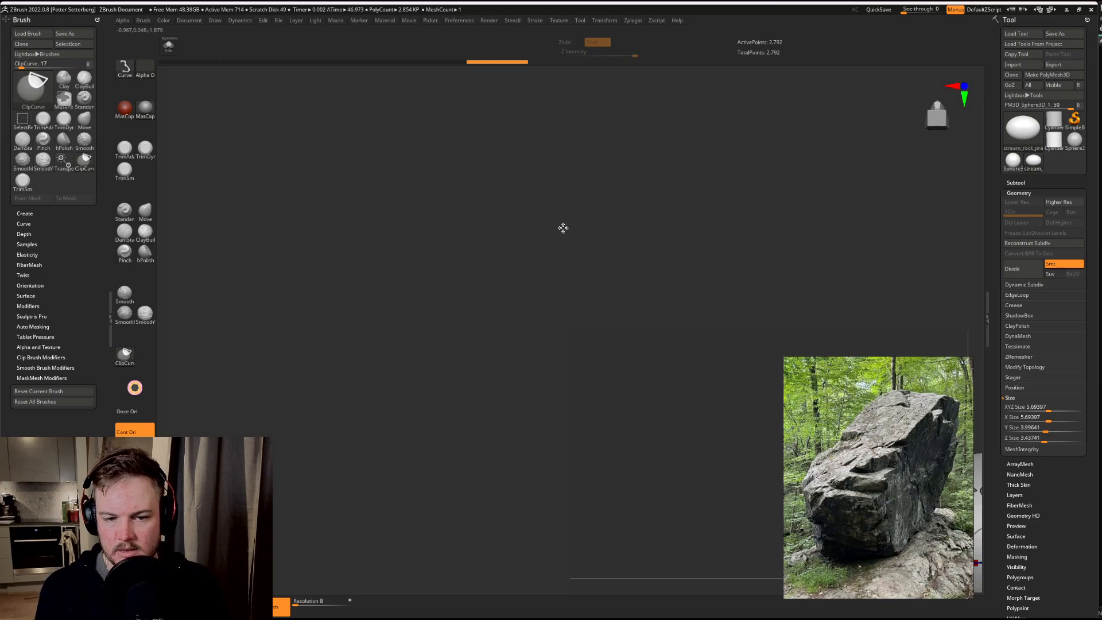
key(f)
key(q)
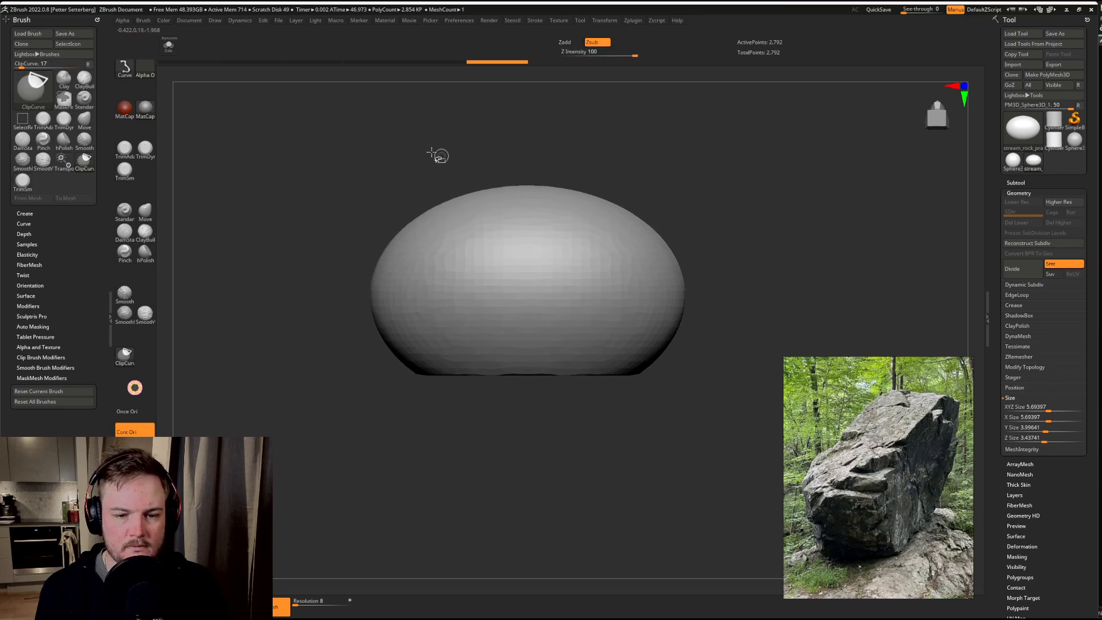
ctrl+shift+drag(436, 153, 758, 316)
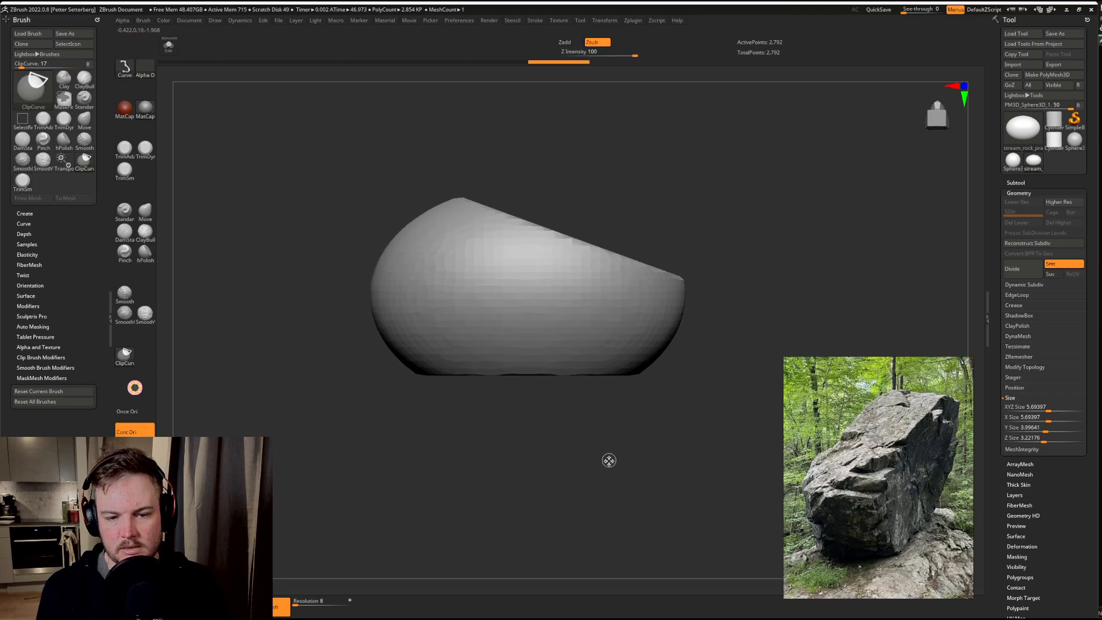
Step: Clip the flanks of the form into flat planes with ClipCurve, narrowing its Y Size to about 2.74
mouse_move(664, 369)
mouse_down()
mouse_move(654, 429)
mouse_move(699, 414)
mouse_up()
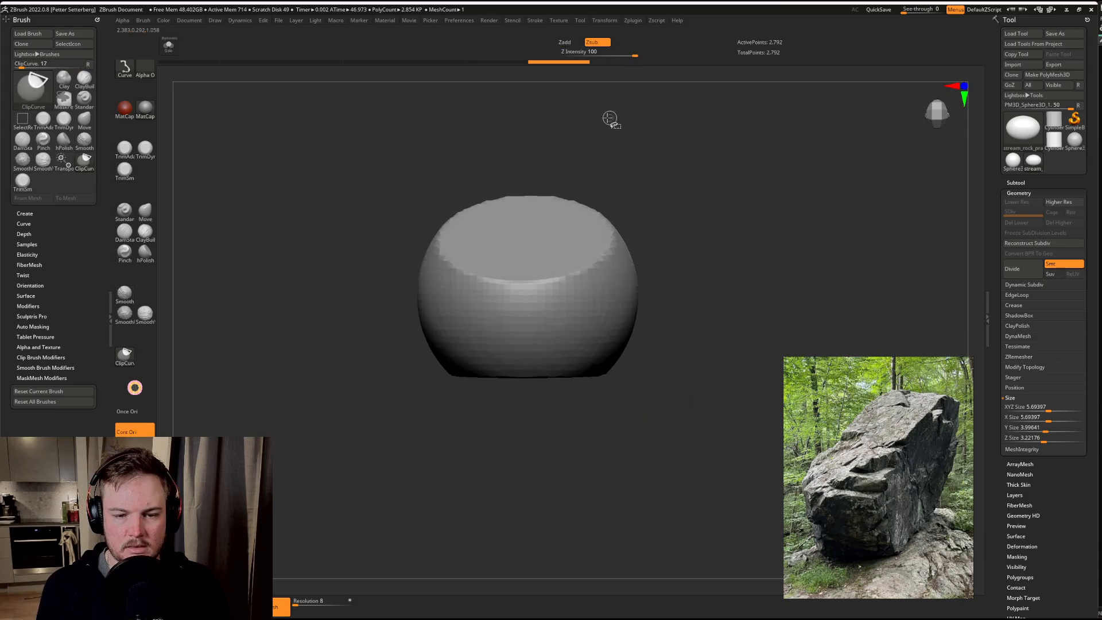
mouse_move(594, 122)
ctrl+shift+mouse_down()
mouse_move(611, 468)
mouse_move(594, 483)
ctrl+shift+mouse_up()
mouse_move(406, 382)
ctrl+shift+mouse_down()
mouse_move(411, 197)
mouse_move(467, 190)
mouse_move(465, 168)
mouse_move(493, 182)
mouse_move(487, 174)
ctrl+shift+mouse_up()
mouse_move(479, 447)
ctrl+shift+mouse_down()
mouse_move(427, 360)
mouse_move(439, 280)
ctrl+shift+mouse_up()
drag(446, 320, 398, 411)
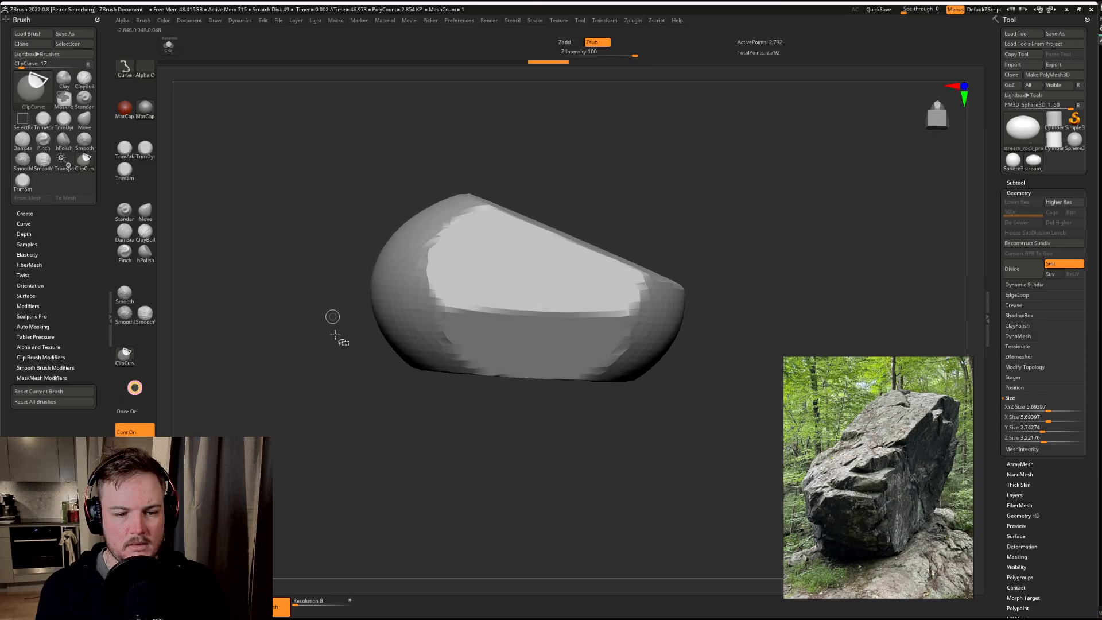
Step: Clip the rounded ends and corners into angular facets to an X Size of about 4.75 and remesh with DynaMesh
ctrl+shift+drag(402, 435, 424, 308)
mouse_move(425, 262)
ctrl+shift+mouse_down()
mouse_move(434, 177)
mouse_move(425, 225)
mouse_move(488, 171)
ctrl+shift+mouse_up()
mouse_move(490, 425)
ctrl+shift+mouse_down()
mouse_move(389, 305)
mouse_move(403, 289)
ctrl+shift+mouse_up()
drag(675, 433, 694, 374)
mouse_move(708, 332)
ctrl+shift+mouse_down()
mouse_move(614, 464)
mouse_move(586, 445)
mouse_move(606, 417)
ctrl+shift+mouse_up()
mouse_move(661, 228)
ctrl+shift+mouse_down()
mouse_move(660, 398)
mouse_move(669, 391)
mouse_move(665, 433)
mouse_move(648, 435)
mouse_move(660, 443)
mouse_move(667, 429)
mouse_move(647, 455)
mouse_move(662, 476)
mouse_move(694, 475)
mouse_move(716, 453)
mouse_move(686, 492)
mouse_move(672, 483)
mouse_move(674, 453)
mouse_move(706, 372)
ctrl+shift+mouse_up()
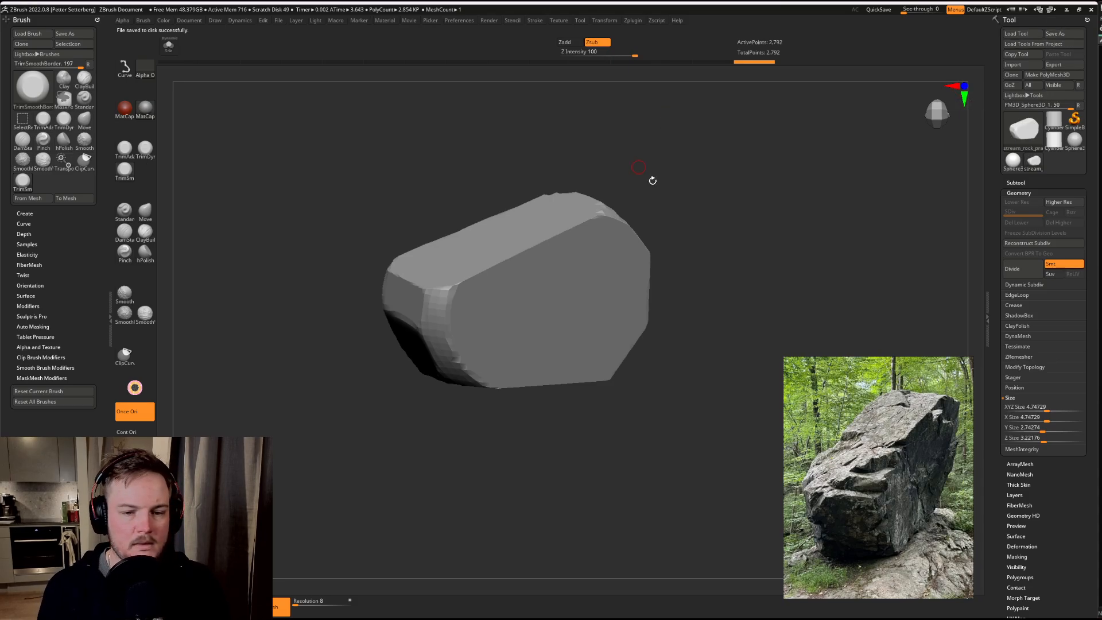
ctrl+drag(749, 172, 774, 269)
mouse_move(752, 214)
mouse_down()
mouse_move(778, 236)
mouse_move(757, 226)
mouse_move(733, 182)
mouse_move(738, 207)
mouse_move(809, 270)
mouse_move(755, 247)
mouse_move(756, 197)
mouse_move(786, 214)
mouse_move(747, 211)
mouse_up()
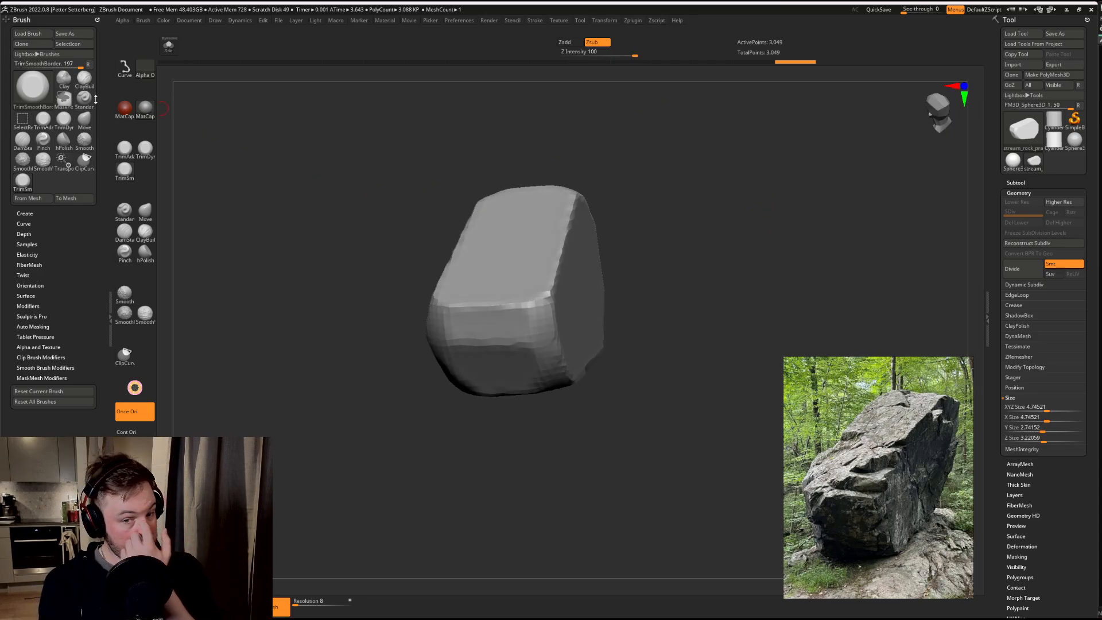
Step: Sculpt rough strokes onto the side face of the rock with the ClayBuildup brush, adjusting the brush size
click(77, 87)
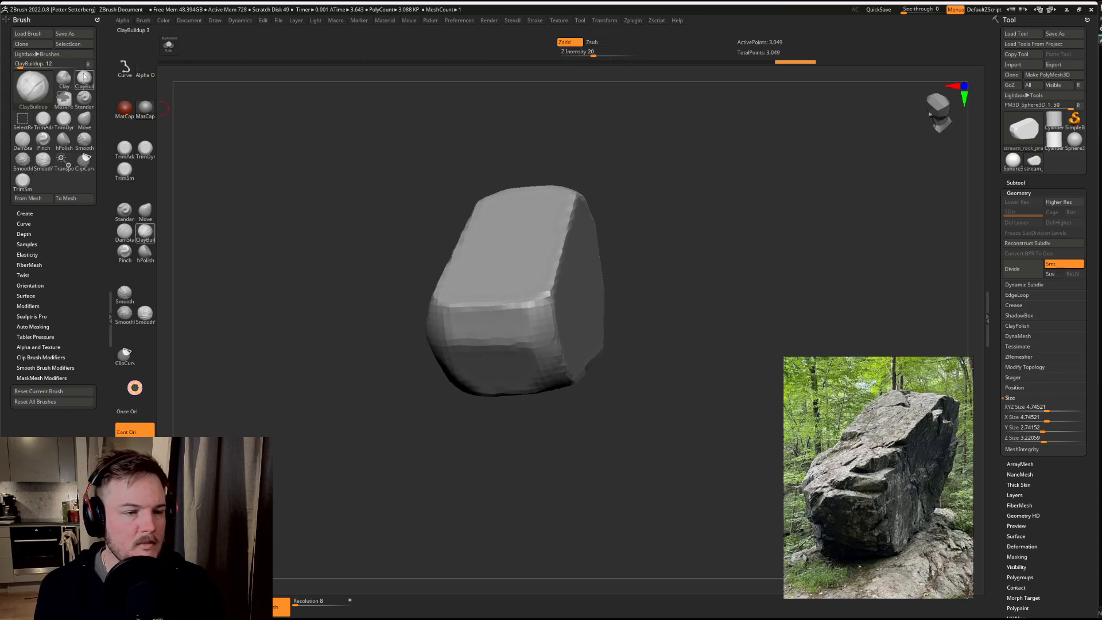
mouse_move(333, 301)
mouse_down()
mouse_move(331, 351)
mouse_move(348, 335)
mouse_move(479, 334)
mouse_move(449, 351)
mouse_move(450, 341)
mouse_up()
key(s)
mouse_move(367, 349)
mouse_down()
mouse_move(450, 357)
mouse_move(427, 343)
mouse_move(433, 333)
mouse_move(478, 310)
mouse_up()
mouse_move(435, 398)
mouse_down()
mouse_move(432, 355)
mouse_move(451, 336)
mouse_move(384, 336)
mouse_move(377, 324)
mouse_move(276, 310)
mouse_move(354, 299)
mouse_up()
mouse_move(313, 476)
mouse_down()
mouse_move(287, 473)
mouse_move(345, 437)
mouse_up()
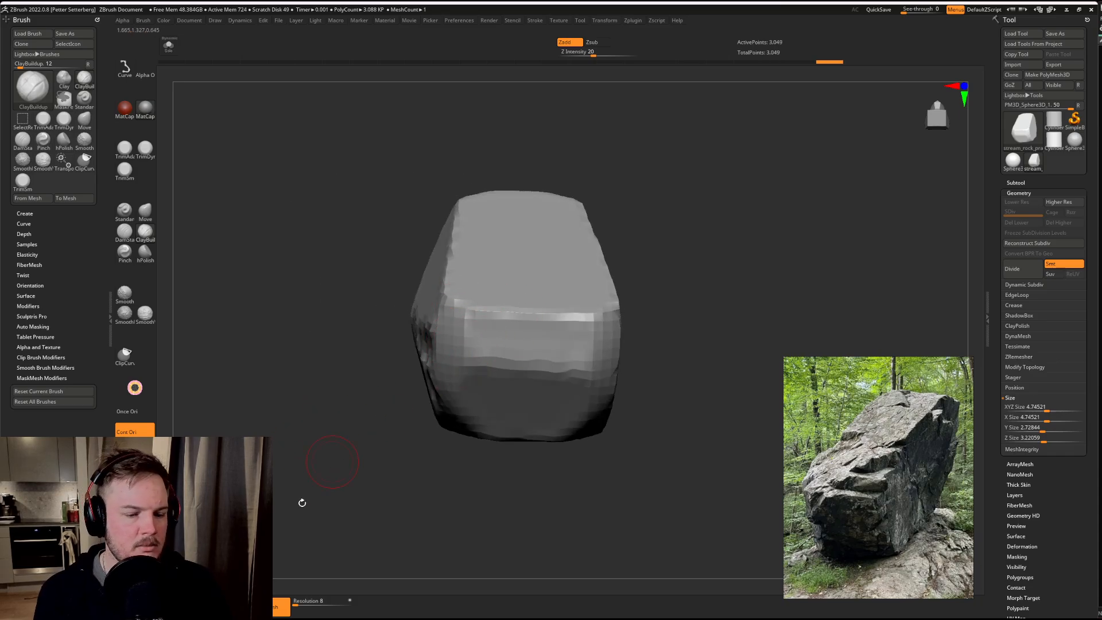
Step: Set the DynaMesh resolution to 32 and remesh the rock
click(304, 599)
text(32)
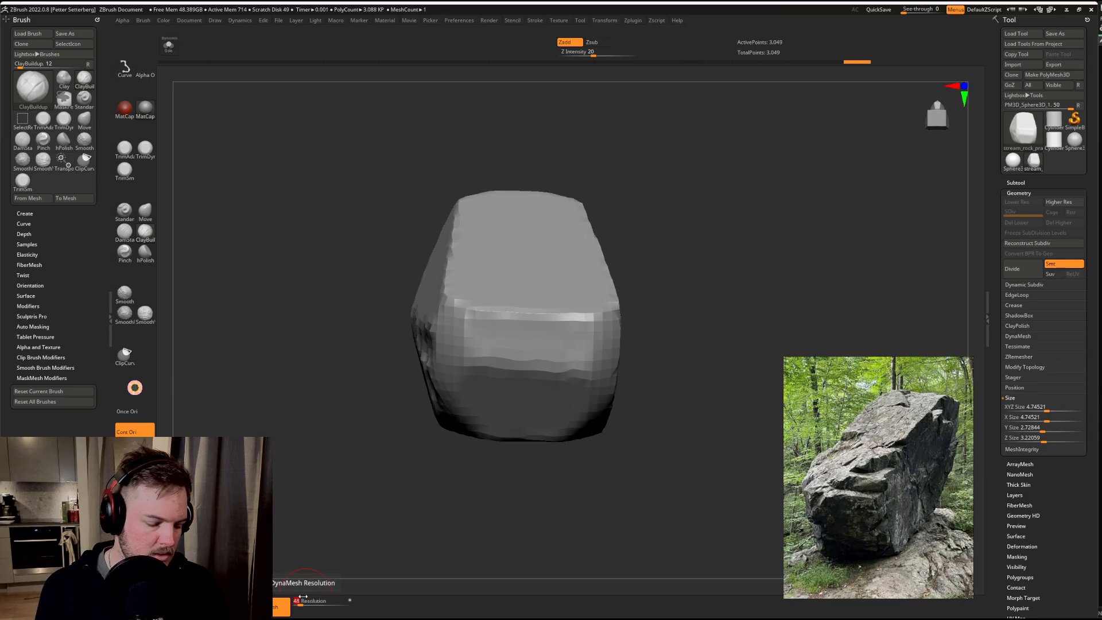
key(Return)
ctrl+drag(276, 396, 298, 469)
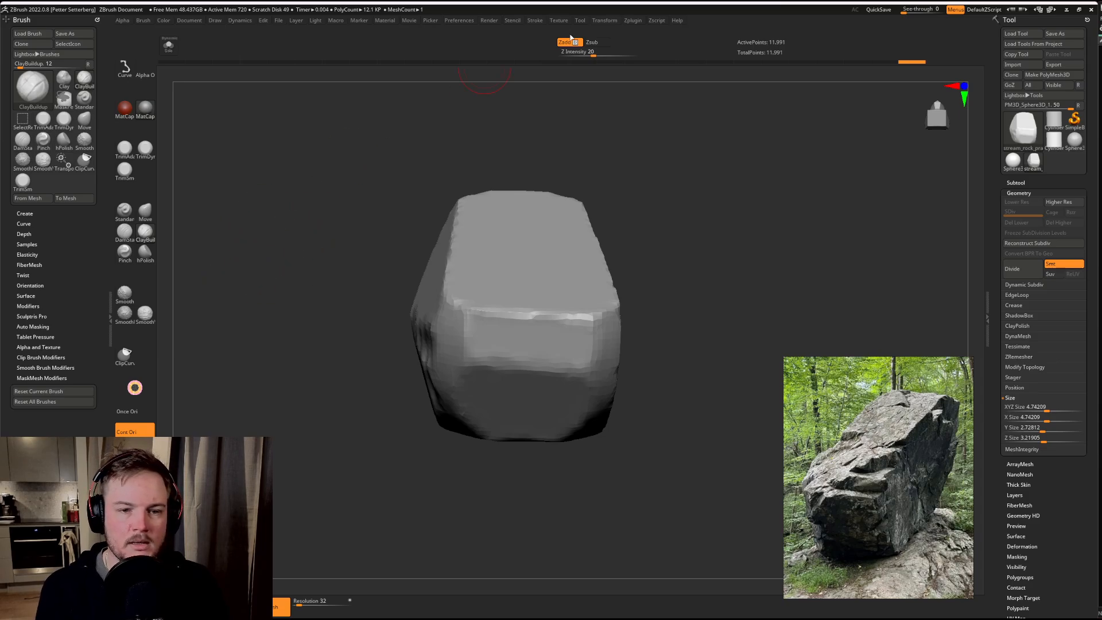
Step: Collapse the docked Brush palette and assign hotkey 1 to the TrimSmoothBorder brush, replacing its existing assignment
click(108, 314)
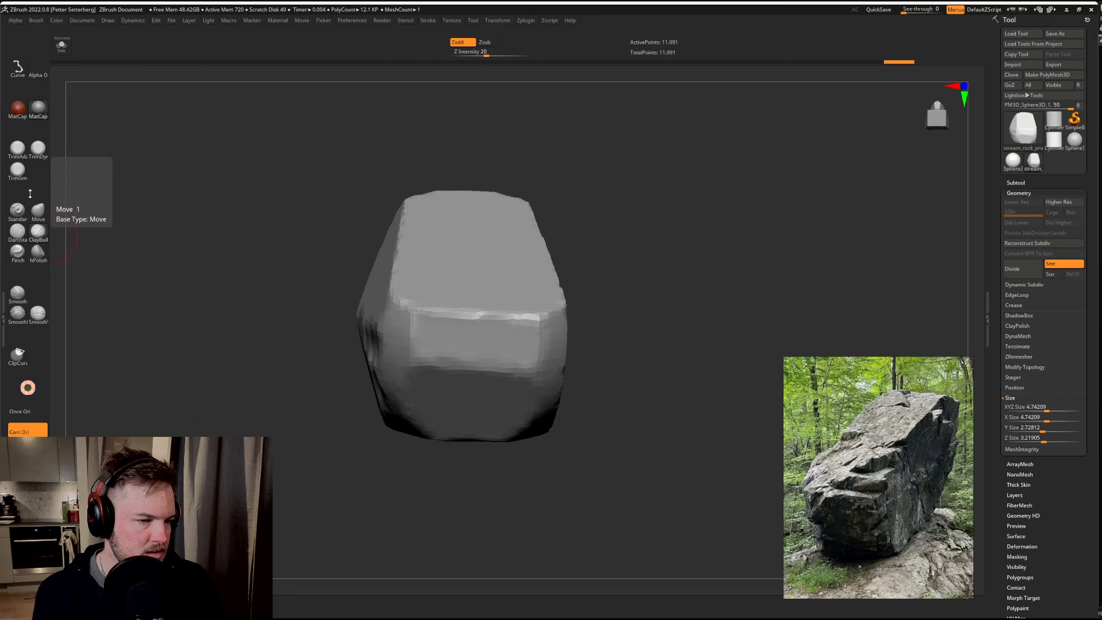
click(16, 170)
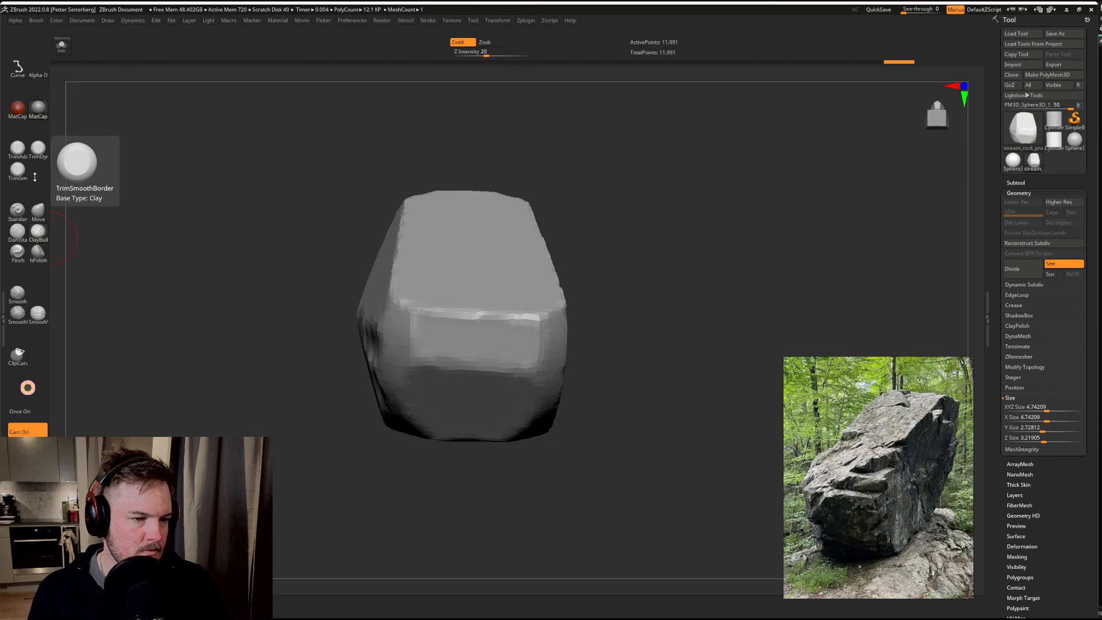
key(ctrl+alt)
key(ctrl)
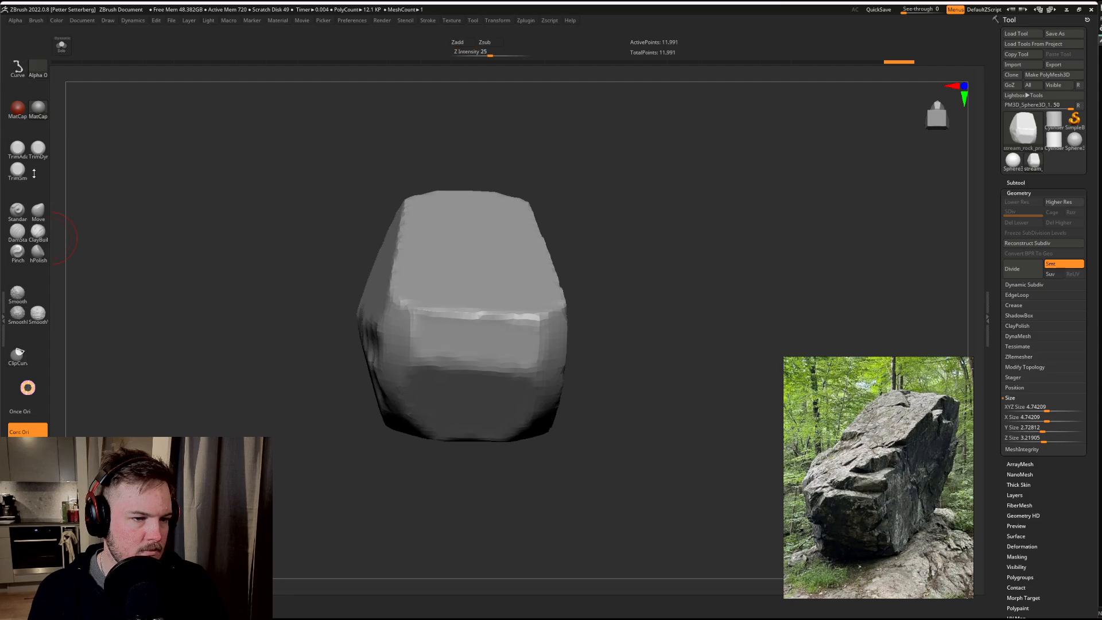
ctrl+alt+click(17, 177)
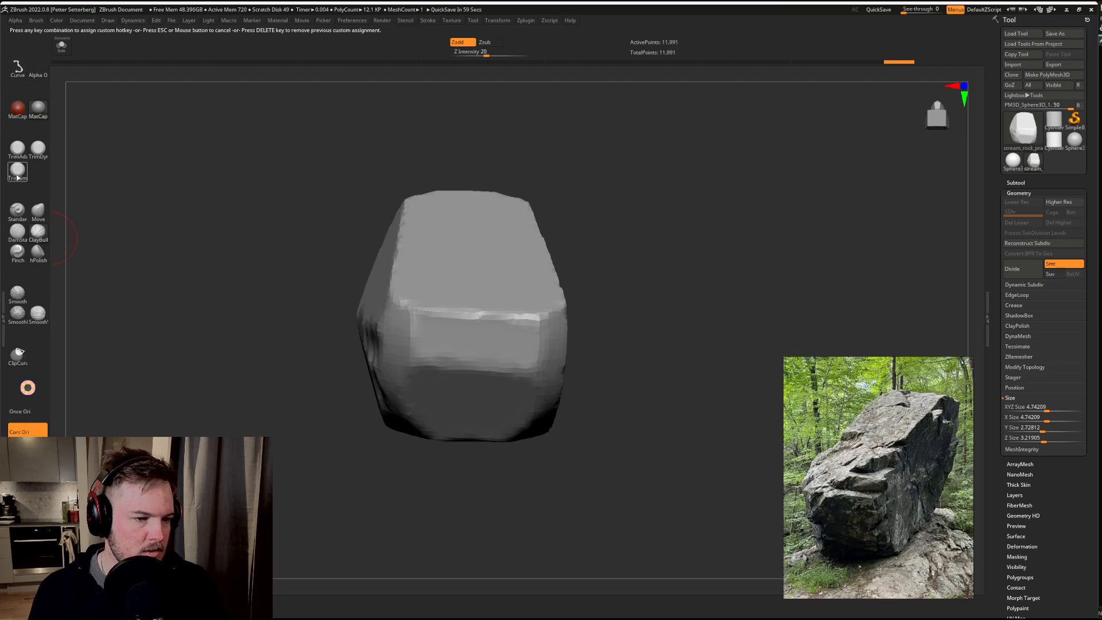
key(1)
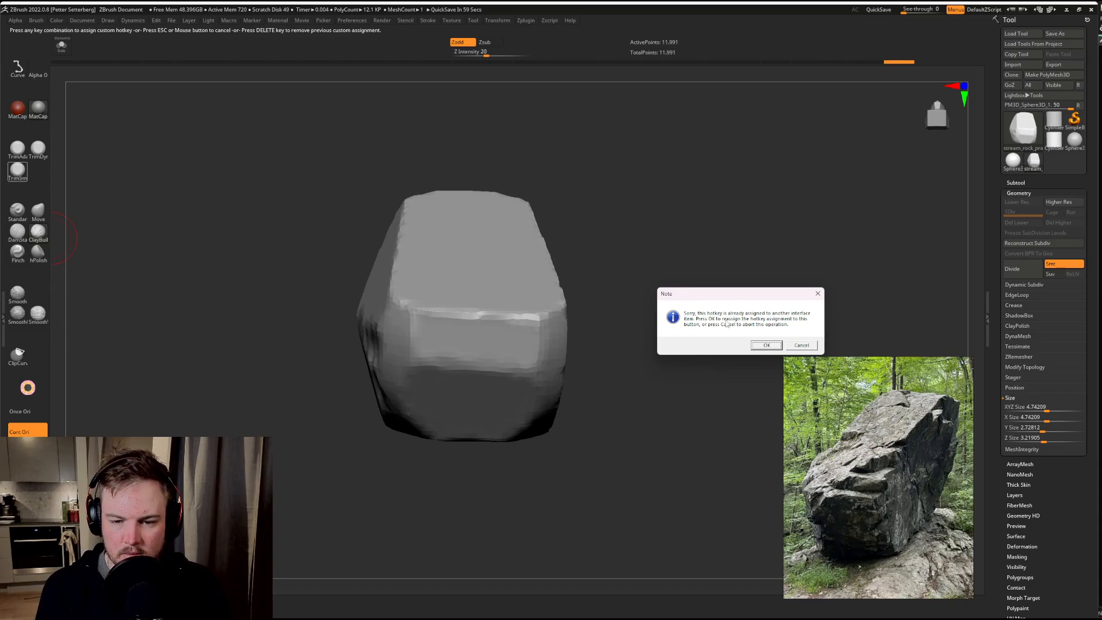
click(767, 345)
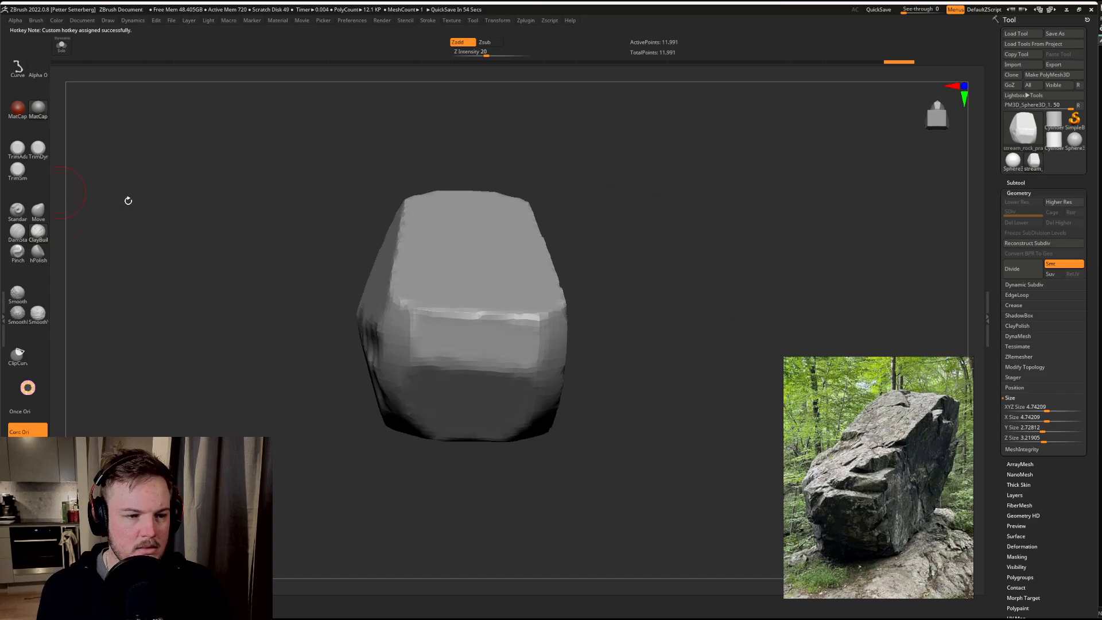
Step: Try to assign a hotkey to the TrimSmoothBorder brush a second time
drag(126, 199, 245, 270)
ctrl+alt+click(22, 175)
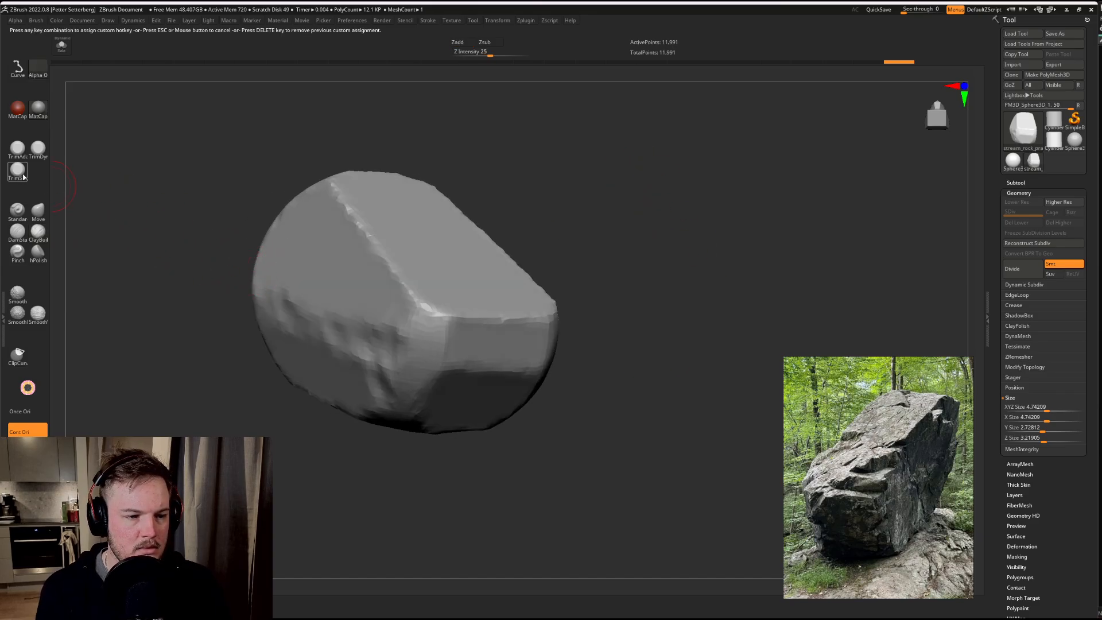
key(F1)
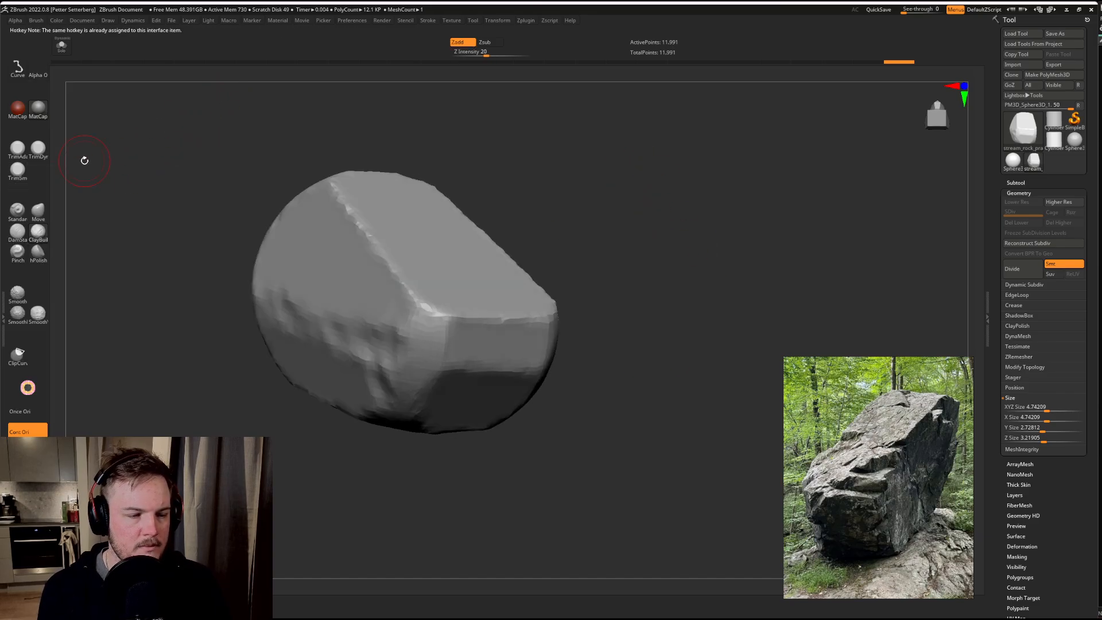
Step: Test the brush hotkeys by switching between the Move, DamStandard and ClayBuildup brushes
ctrl+alt+click(20, 177)
key(F1)
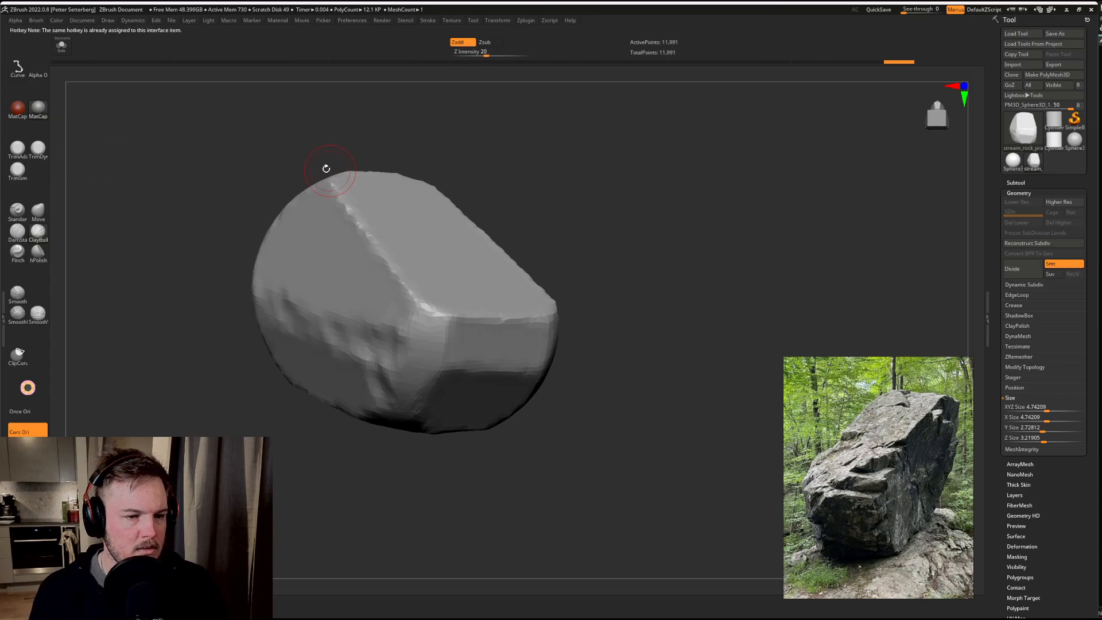
click(36, 209)
drag(203, 200, 199, 199)
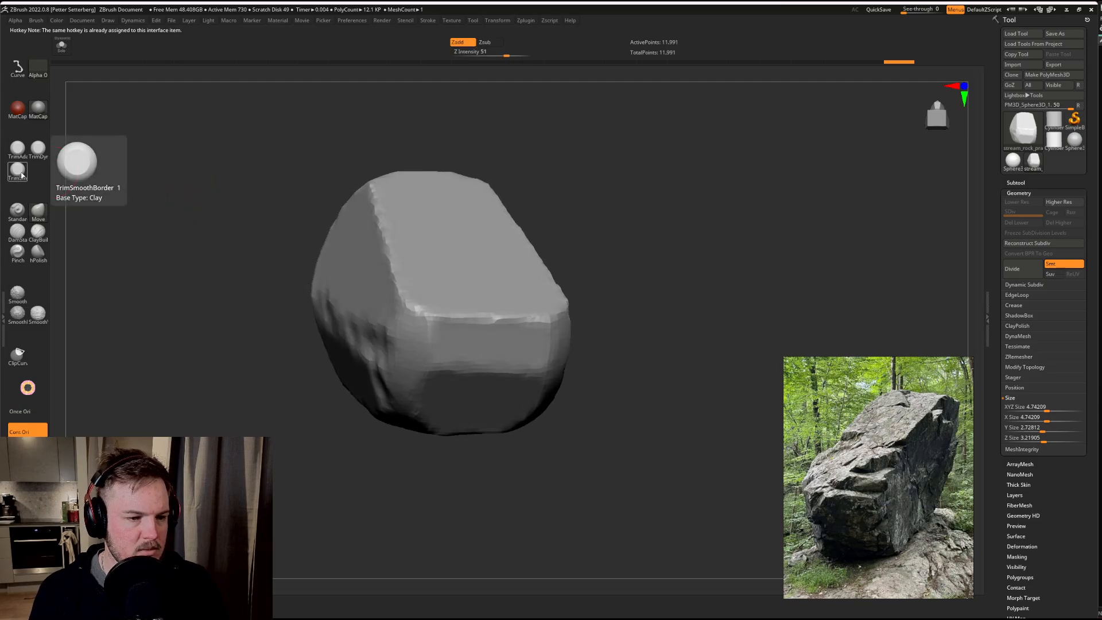
key(3)
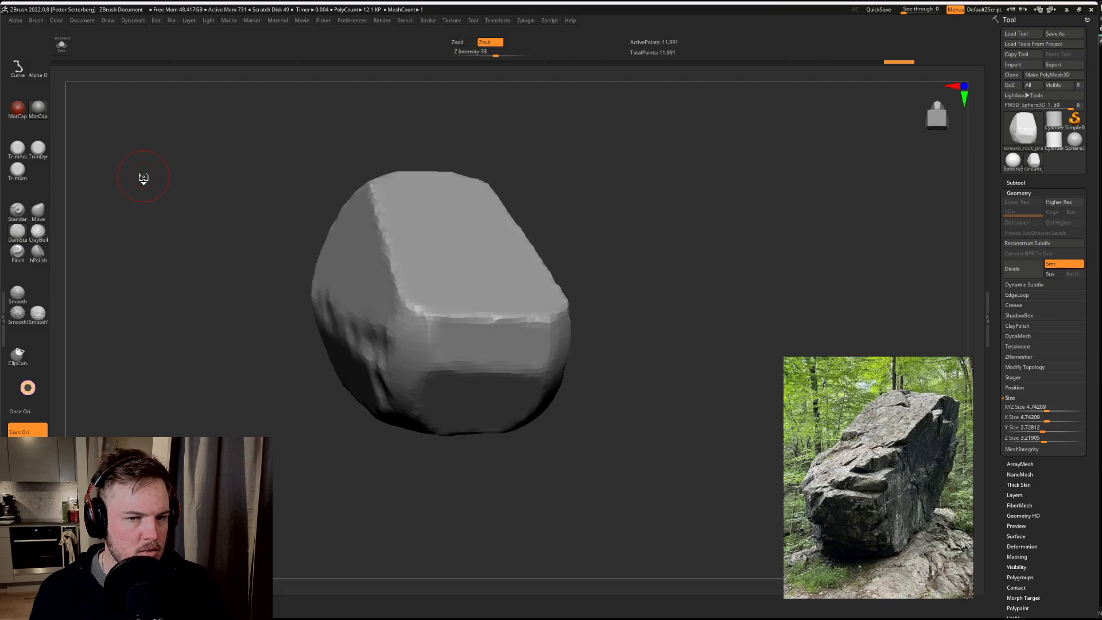
key(4)
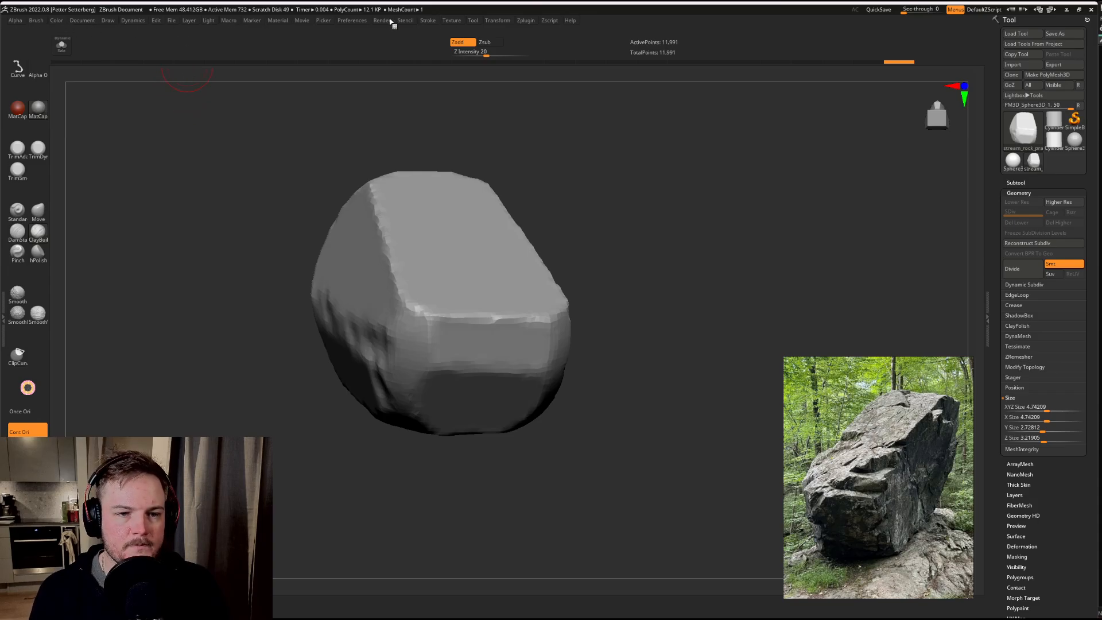
Step: Enable interface customization and expand the docked Brush palette
click(349, 21)
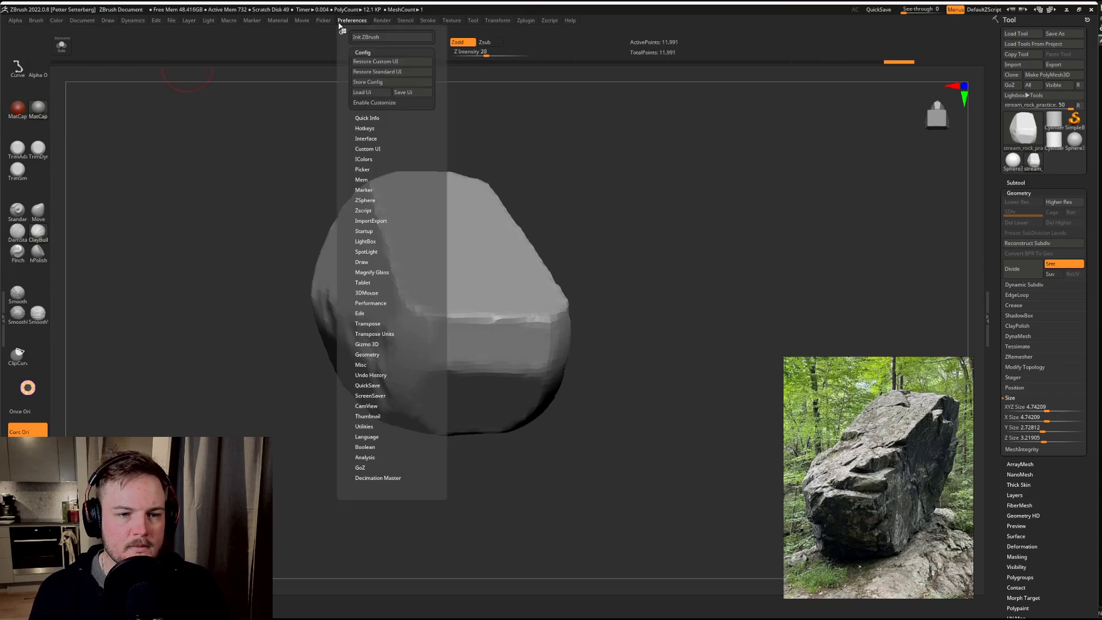
click(367, 102)
click(38, 21)
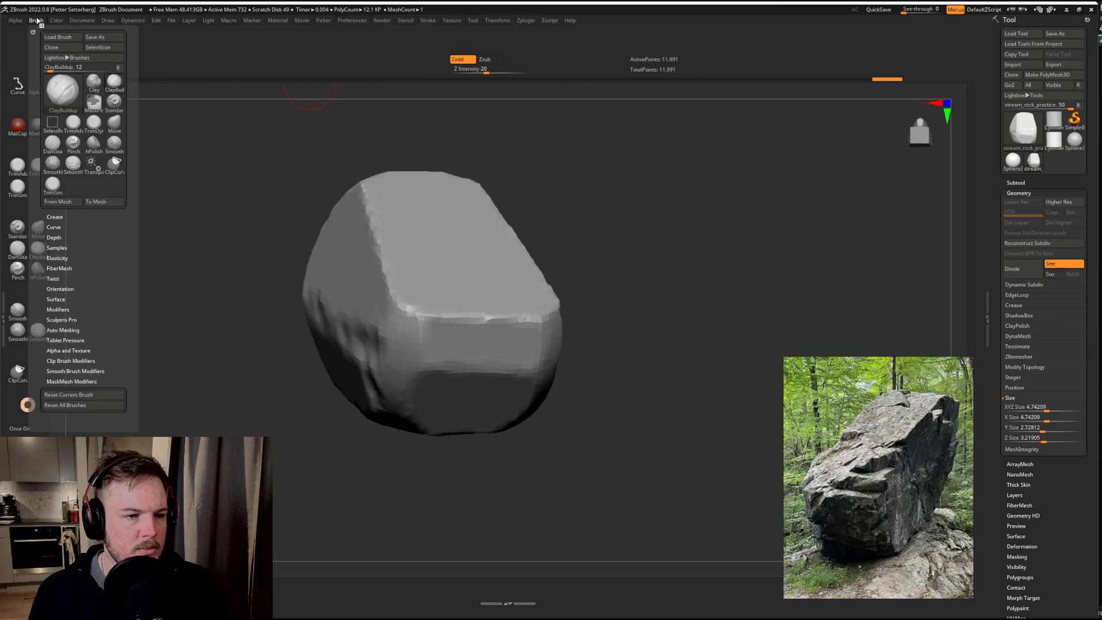
mouse_move(56, 93)
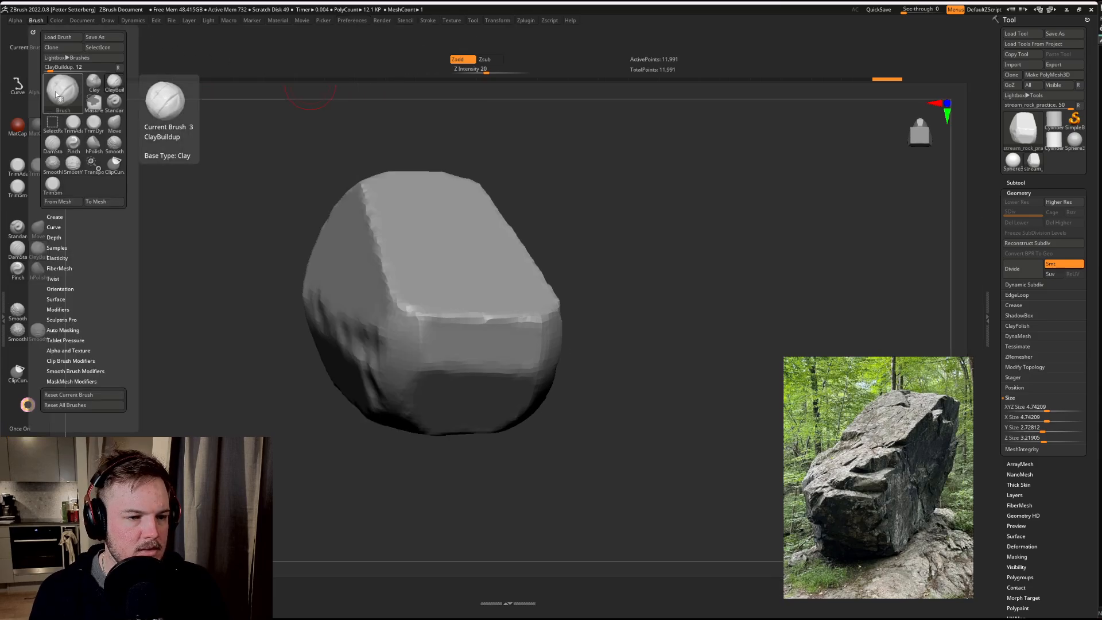
click(4, 336)
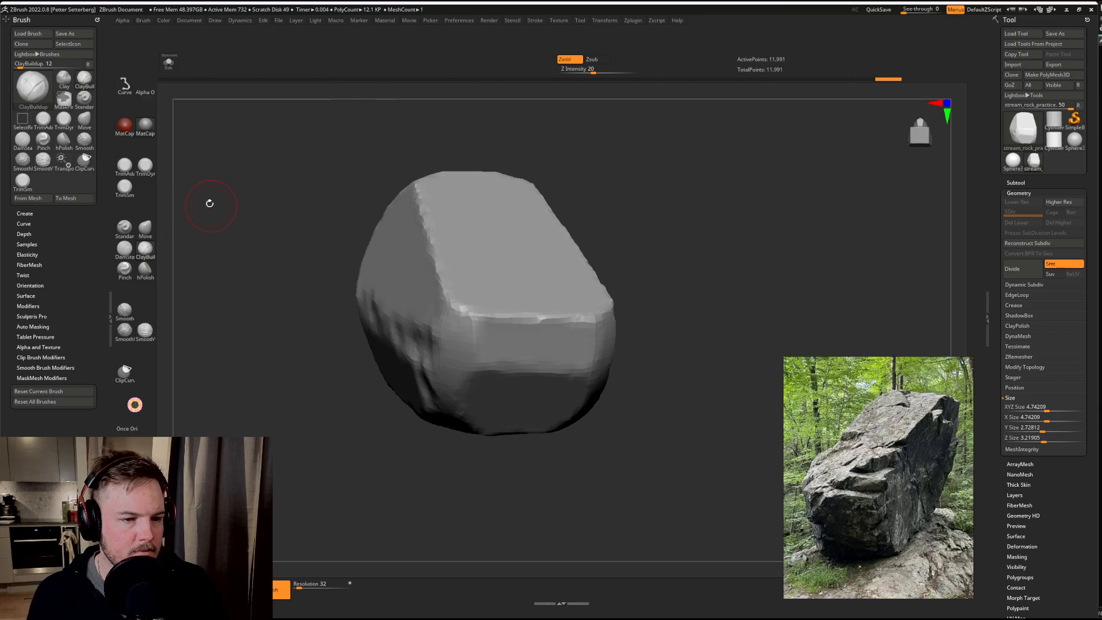
Step: Shift the material, stroke and alpha icons down the shelf and place the current brush thumbnail above them
key(ctrl)
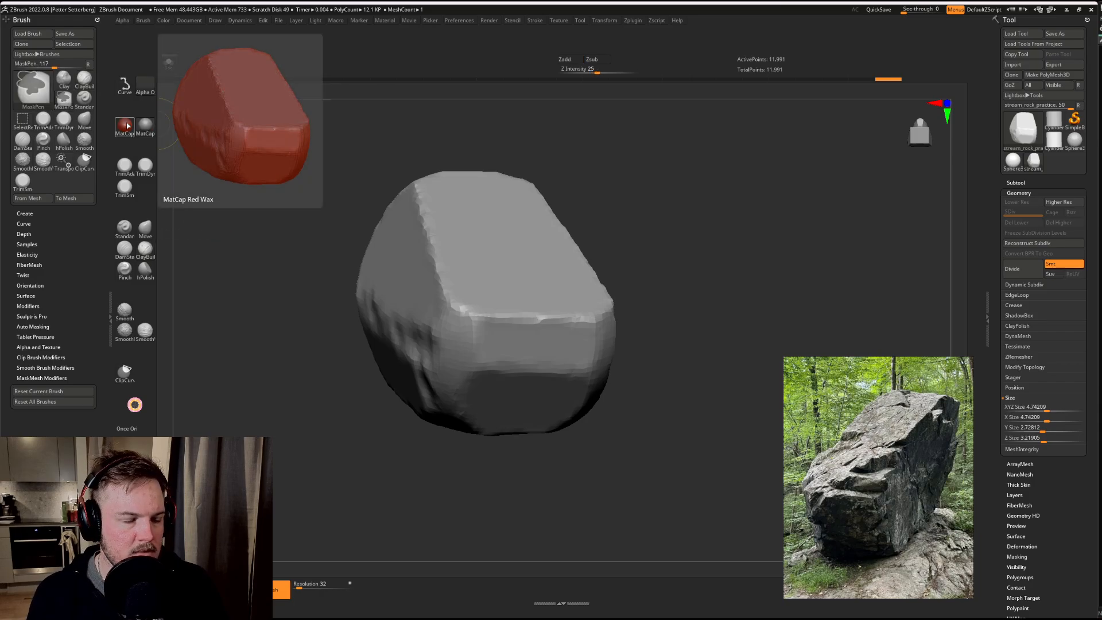
ctrl+alt+drag(127, 126, 147, 148)
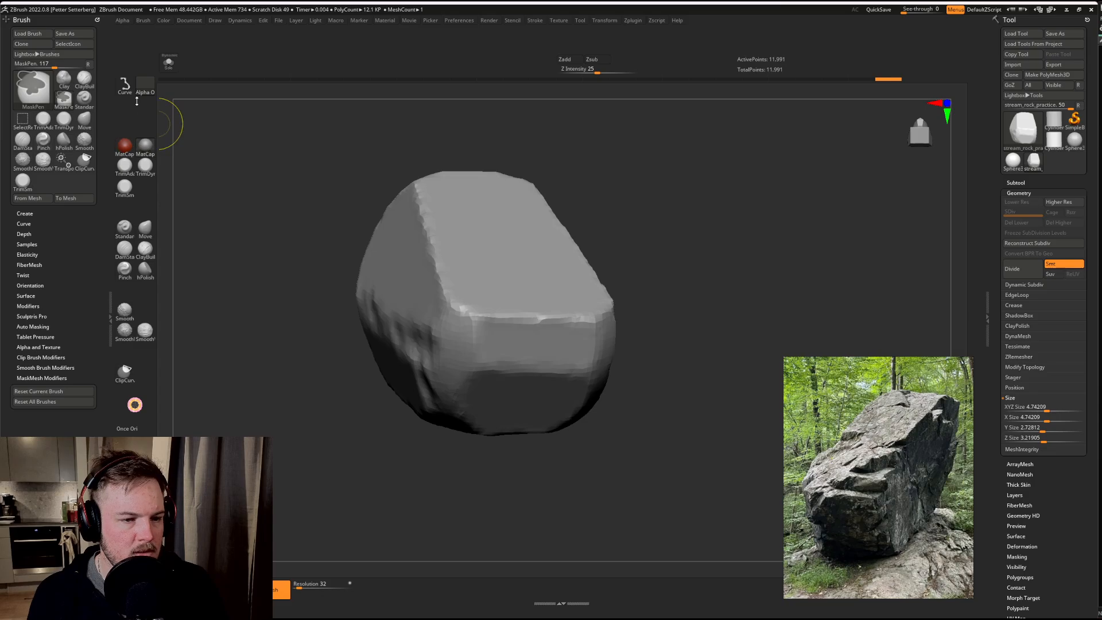
mouse_move(124, 86)
ctrl+alt+mouse_down()
mouse_move(125, 107)
mouse_move(145, 106)
ctrl+alt+mouse_up()
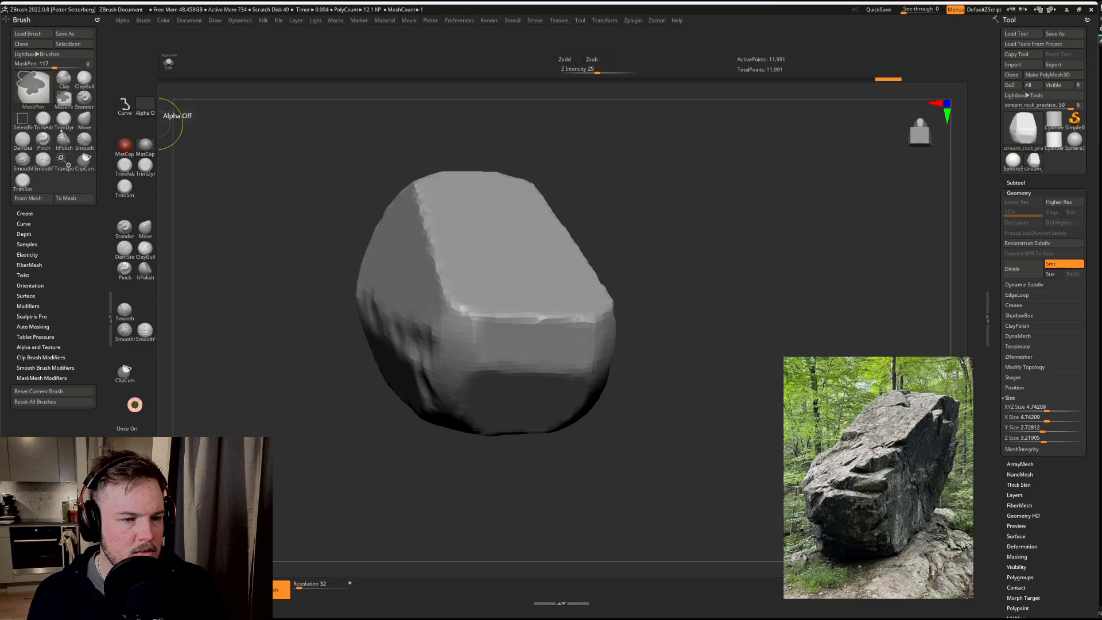
mouse_move(36, 107)
ctrl+alt+mouse_down()
mouse_move(109, 71)
mouse_move(136, 90)
mouse_move(126, 128)
ctrl+alt+mouse_up()
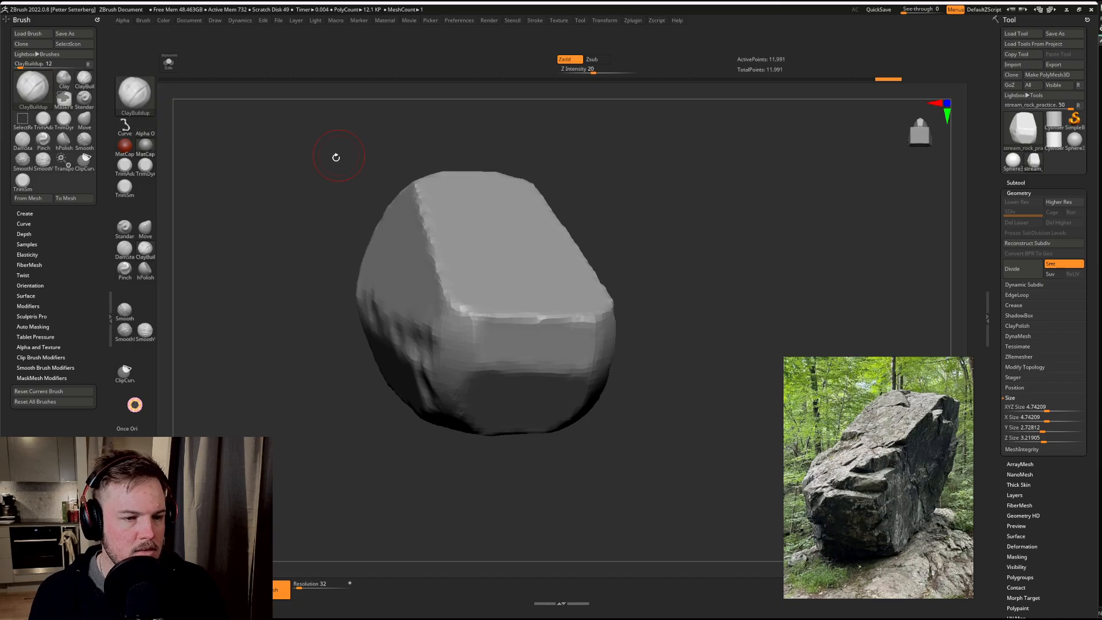
Step: Check which brushes hotkeys 1, 2 and 3 activate using the new brush thumbnail
drag(336, 157, 260, 206)
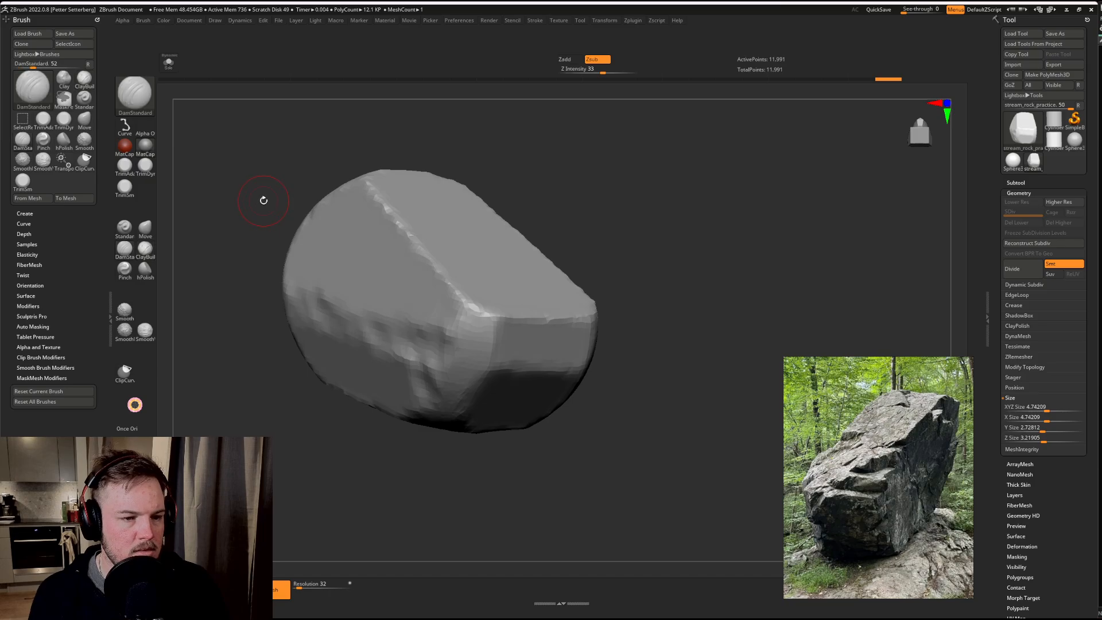
key(3)
key(1)
key(2)
key(3)
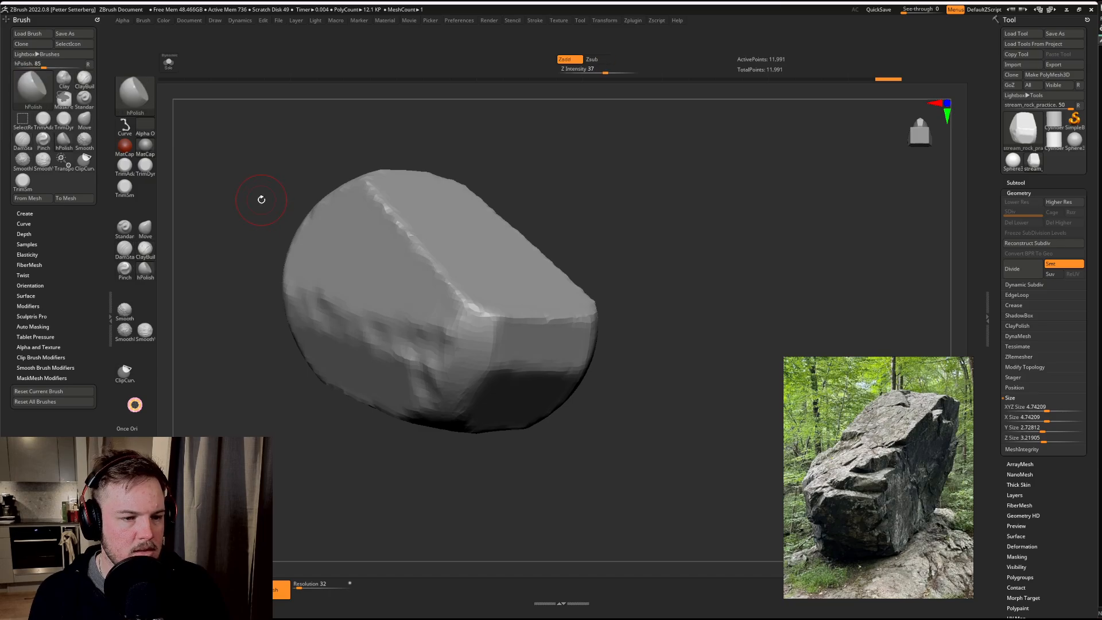
Step: Turn off interface customization and save the UI configuration to a file
click(443, 22)
click(457, 21)
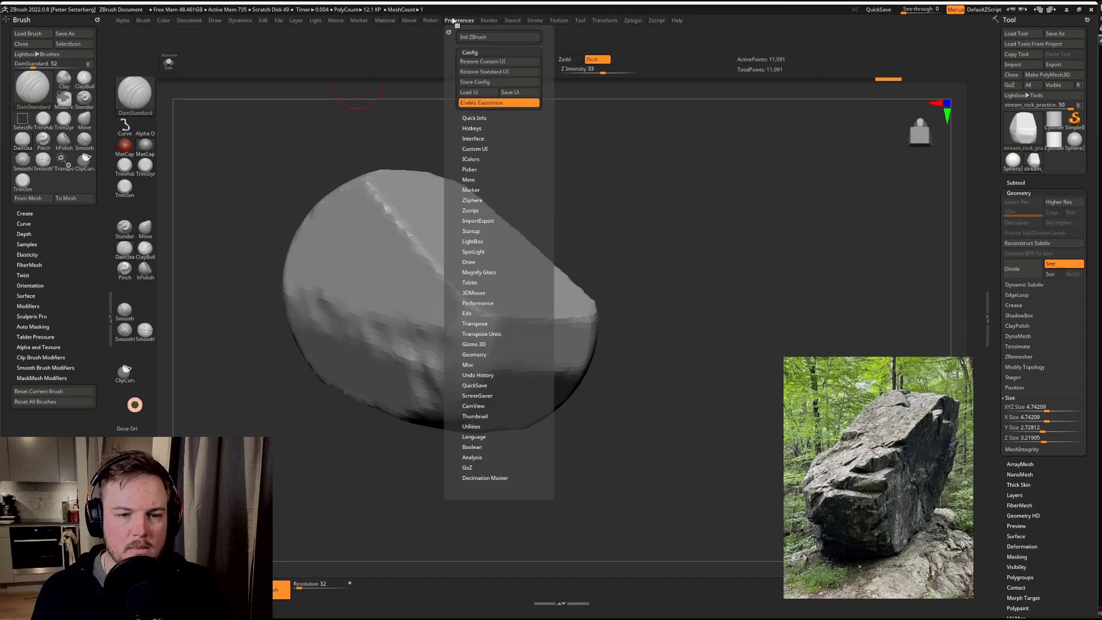
click(506, 92)
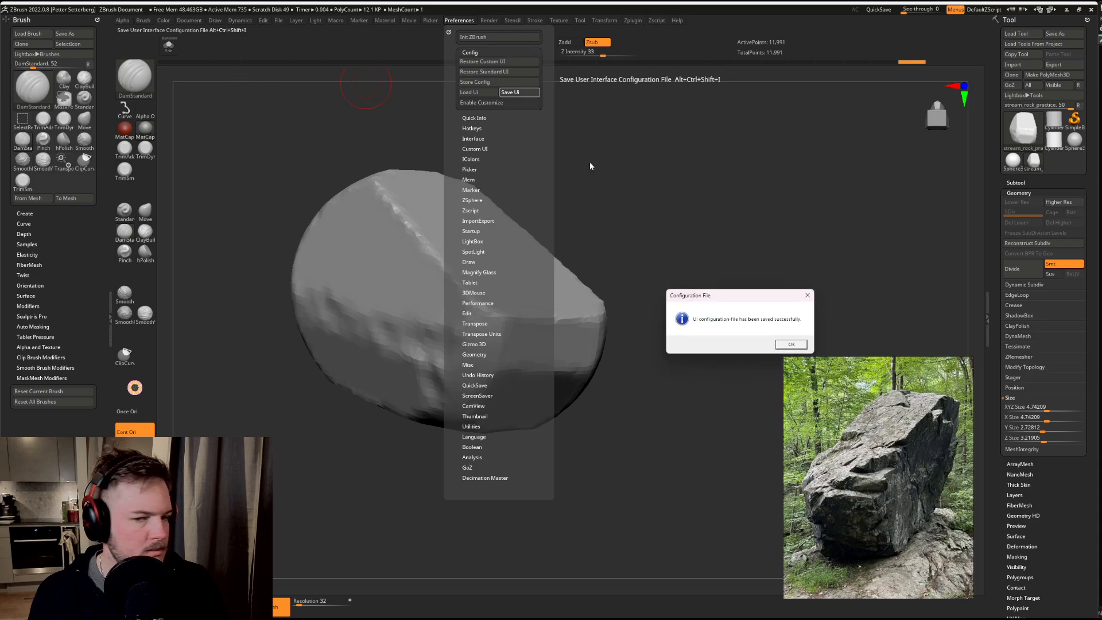
click(791, 344)
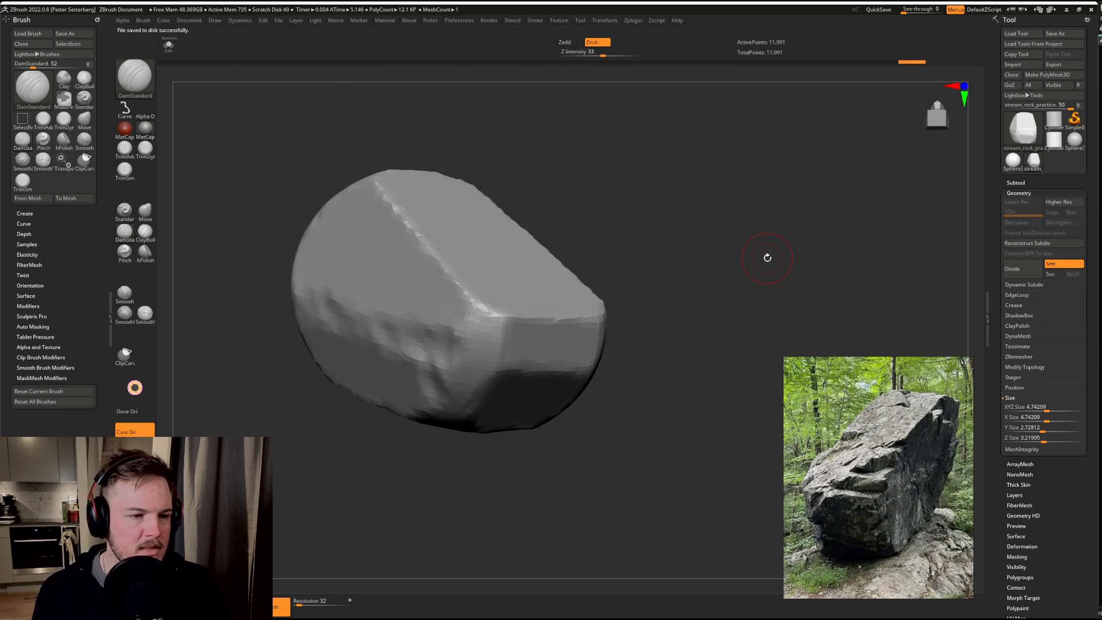
Step: Switch repeatedly between the ClayBuildup and DamStandard brushes to check how brush switching responds
drag(327, 135, 341, 130)
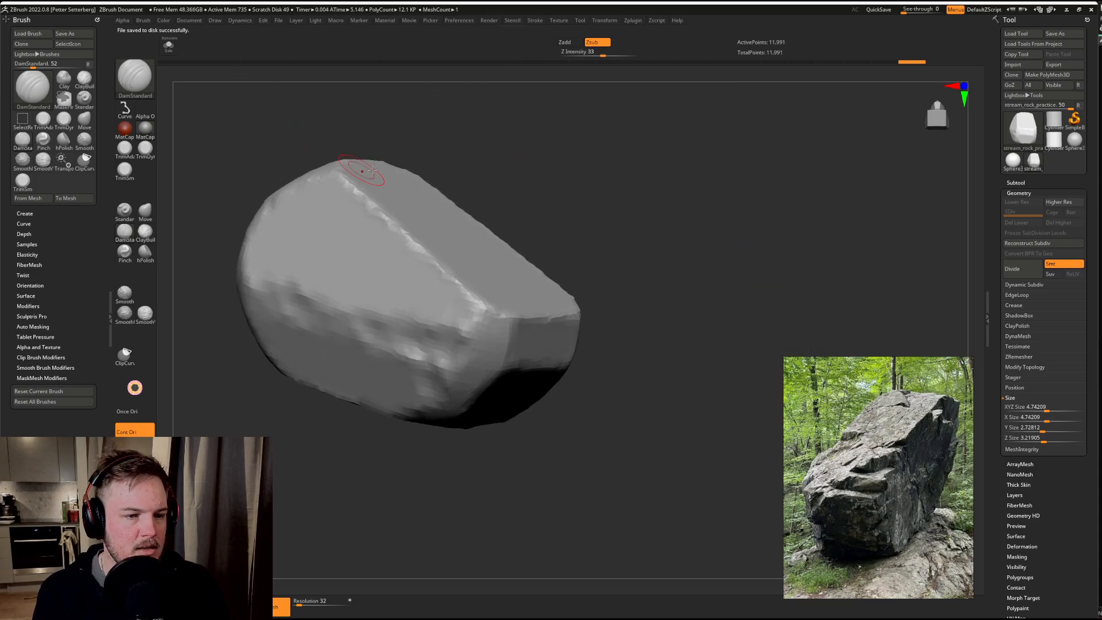
drag(487, 140, 315, 201)
key(b)
key(c)
key(b)
key(b)
key(d)
key(s)
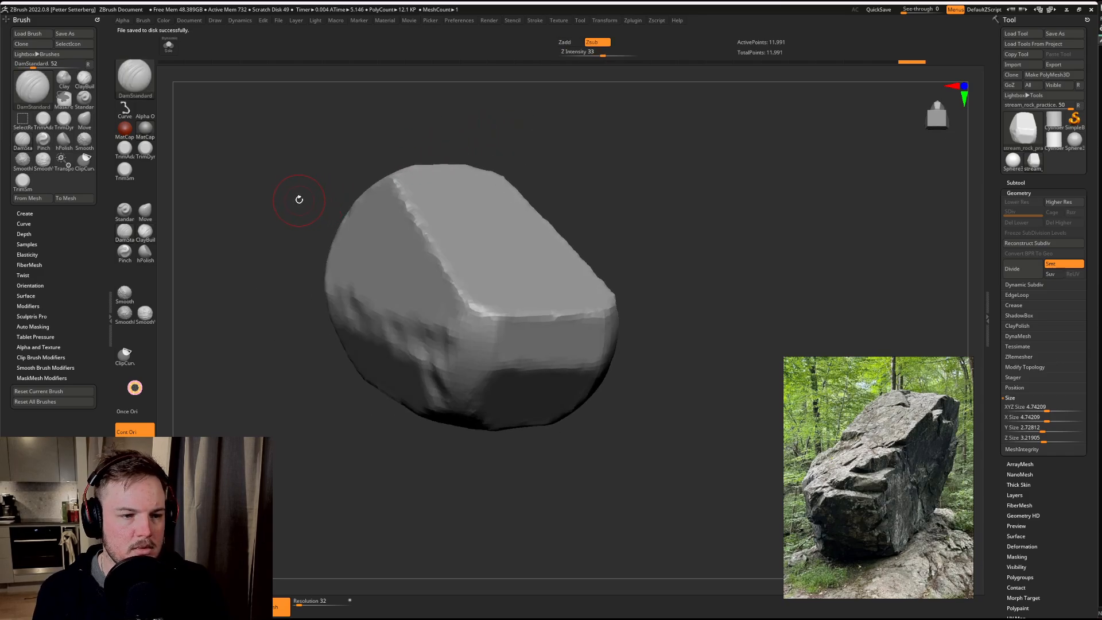
key(b)
key(c)
key(b)
key(b)
key(d)
key(s)
key(b)
key(c)
key(b)
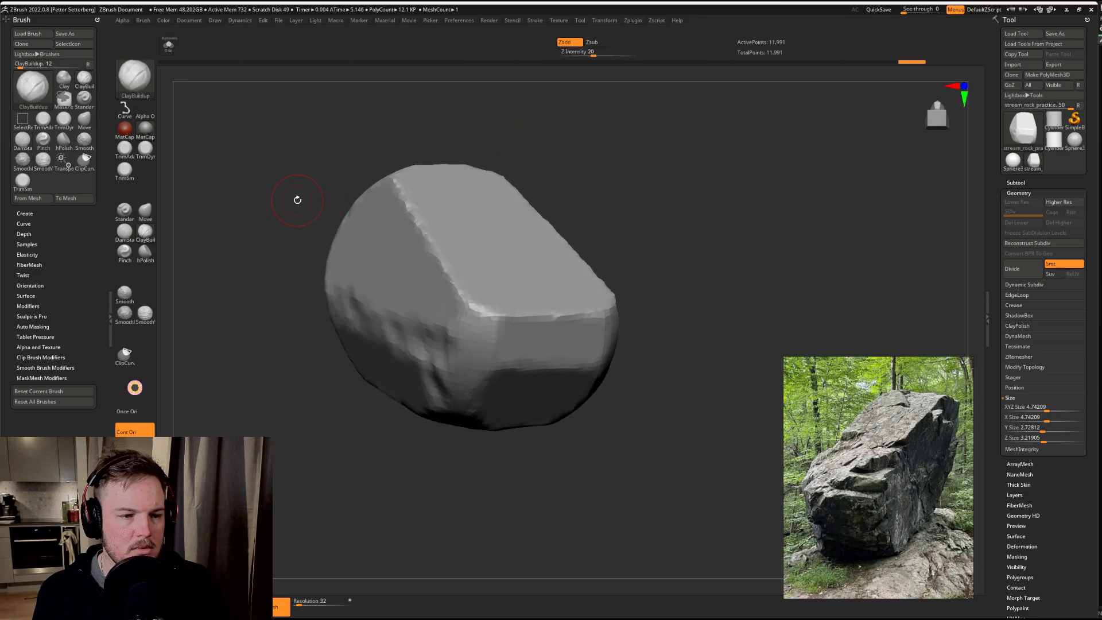
key(b)
key(d)
key(s)
key(b)
key(c)
key(b)
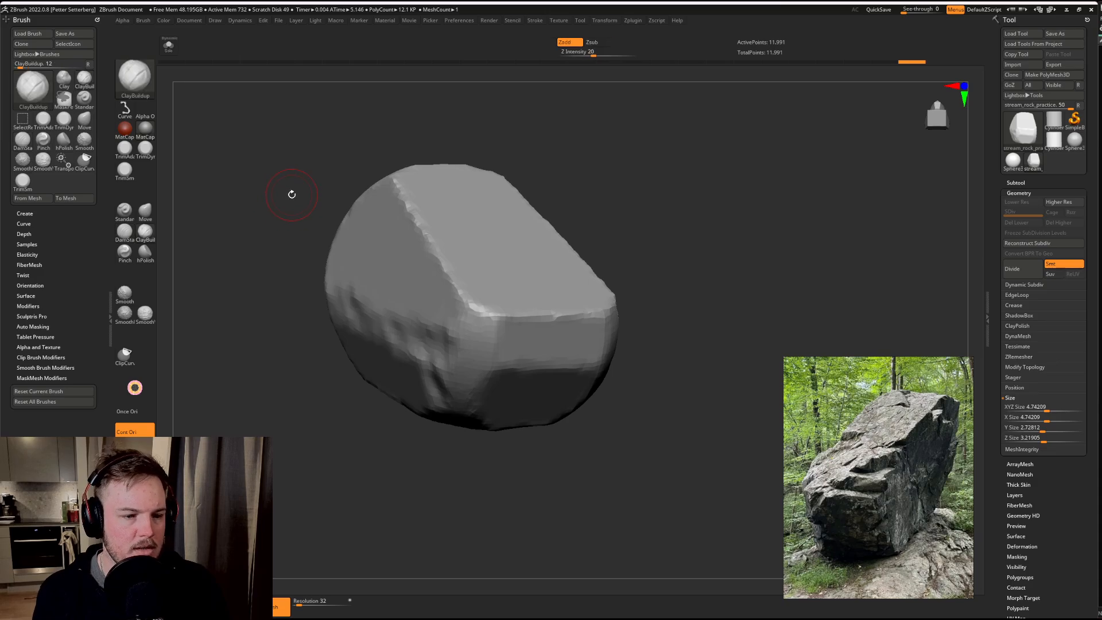
Step: Assign hotkey 1 to the TrimSmoothBorder brush, overriding the key's existing assignment
ctrl+alt+click(128, 174)
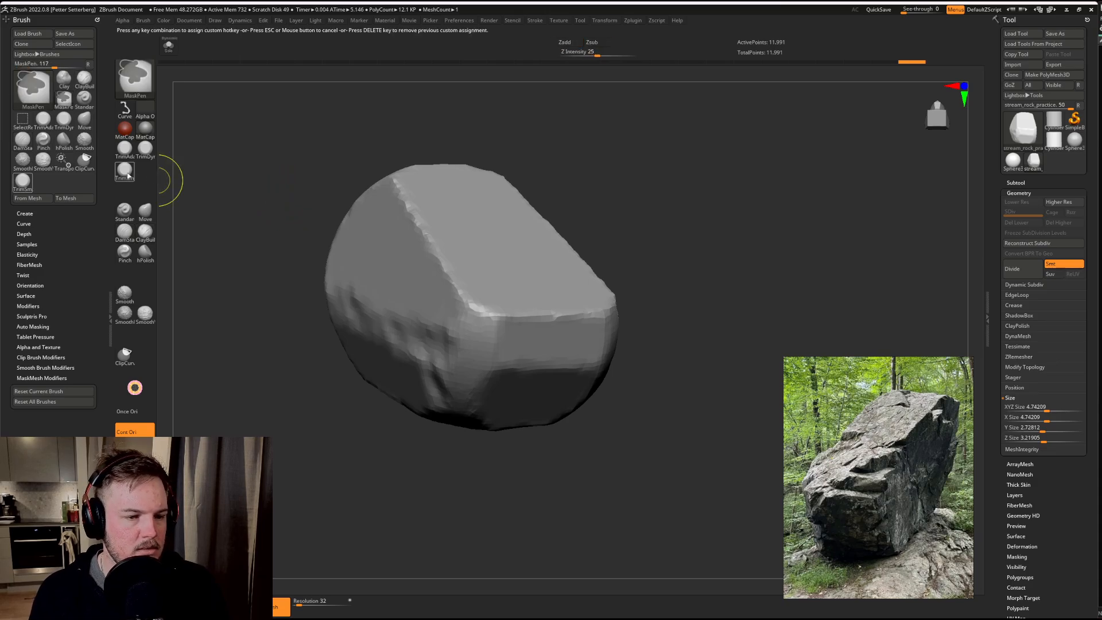
key(1)
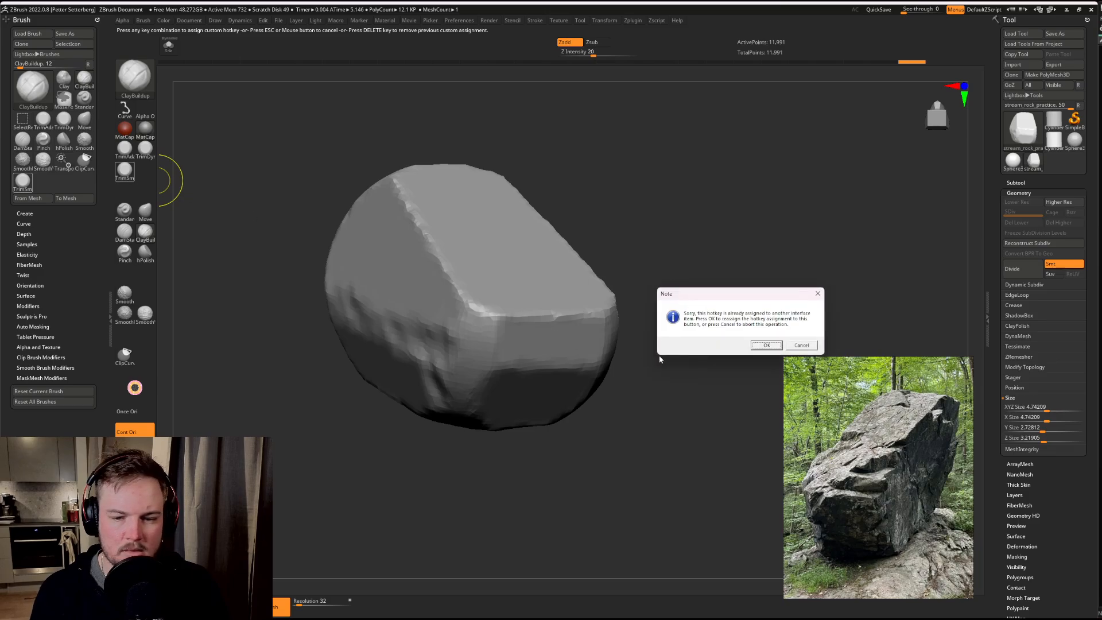
click(757, 345)
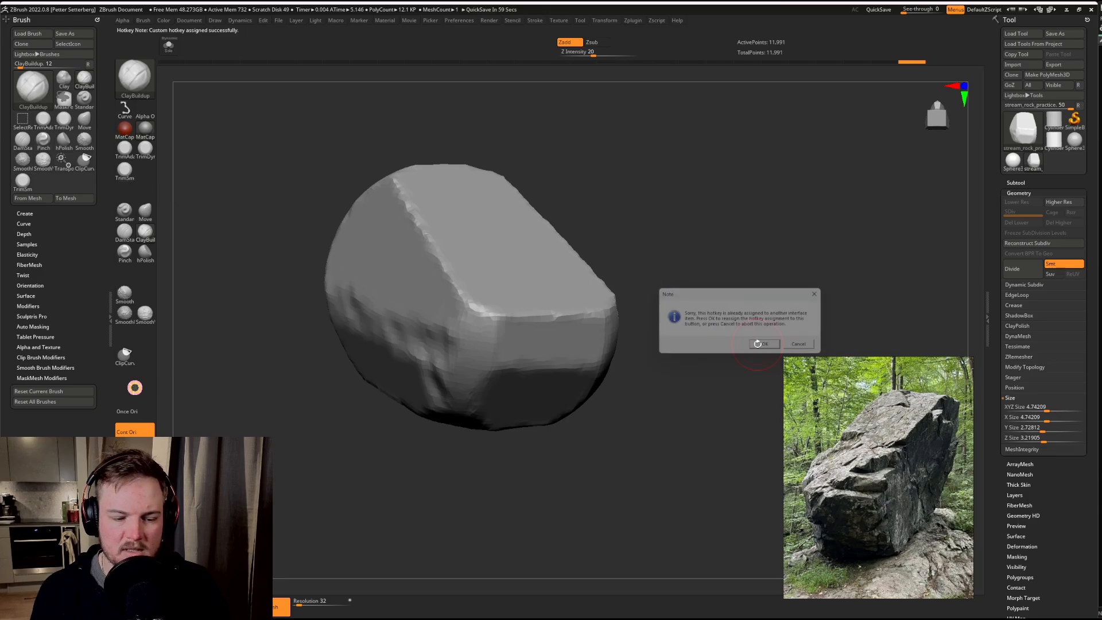
Step: Look over the hotkey preferences and test hotkey 2 for the Move brush
click(475, 22)
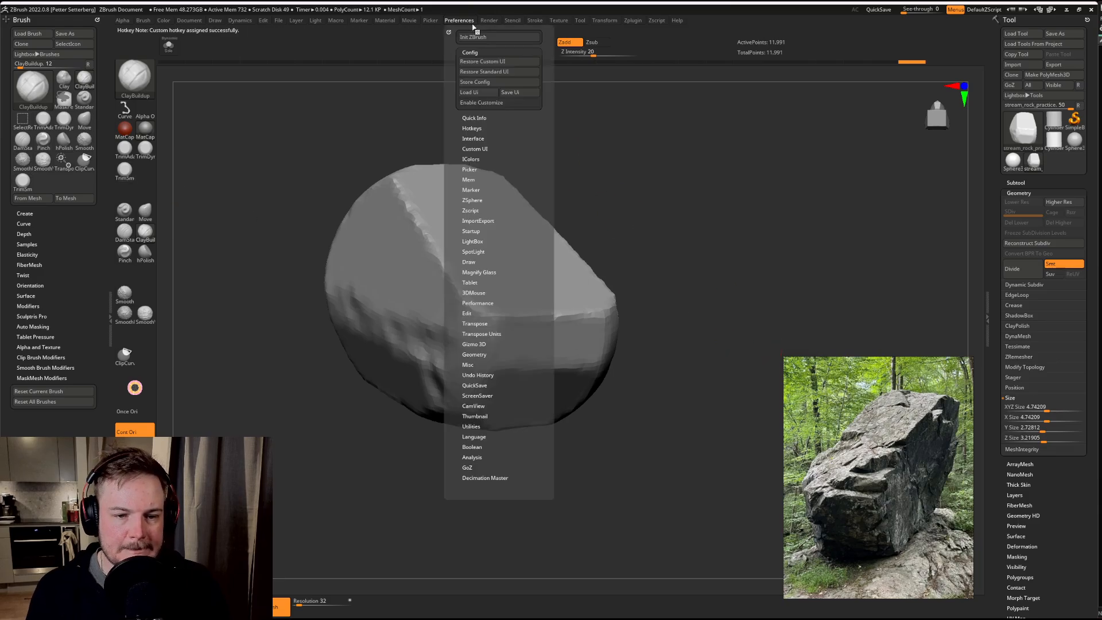
click(478, 128)
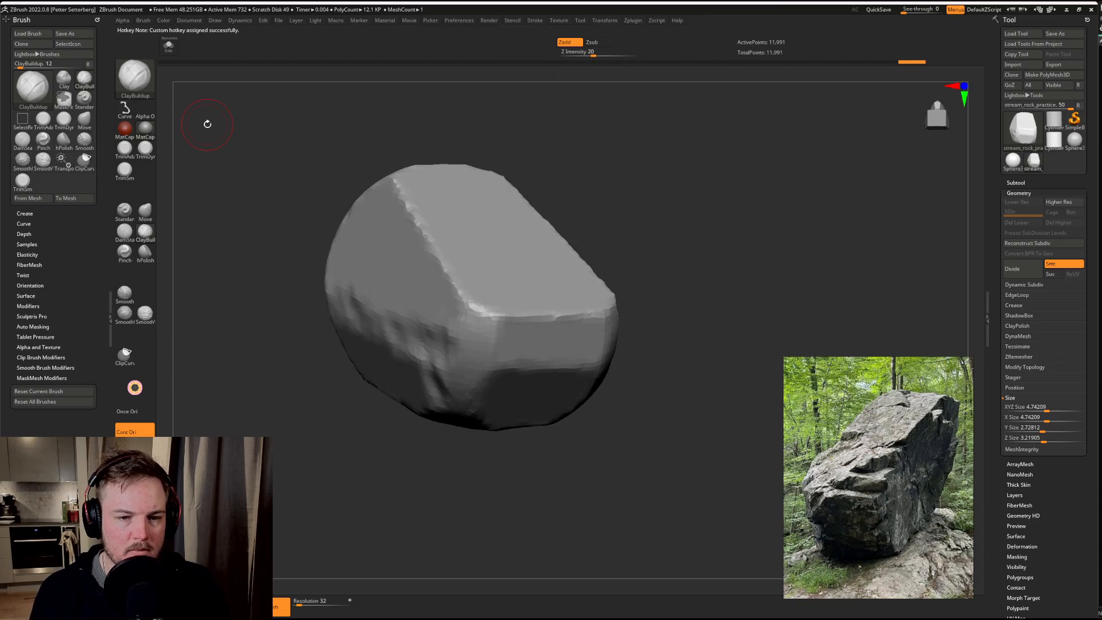
key(2)
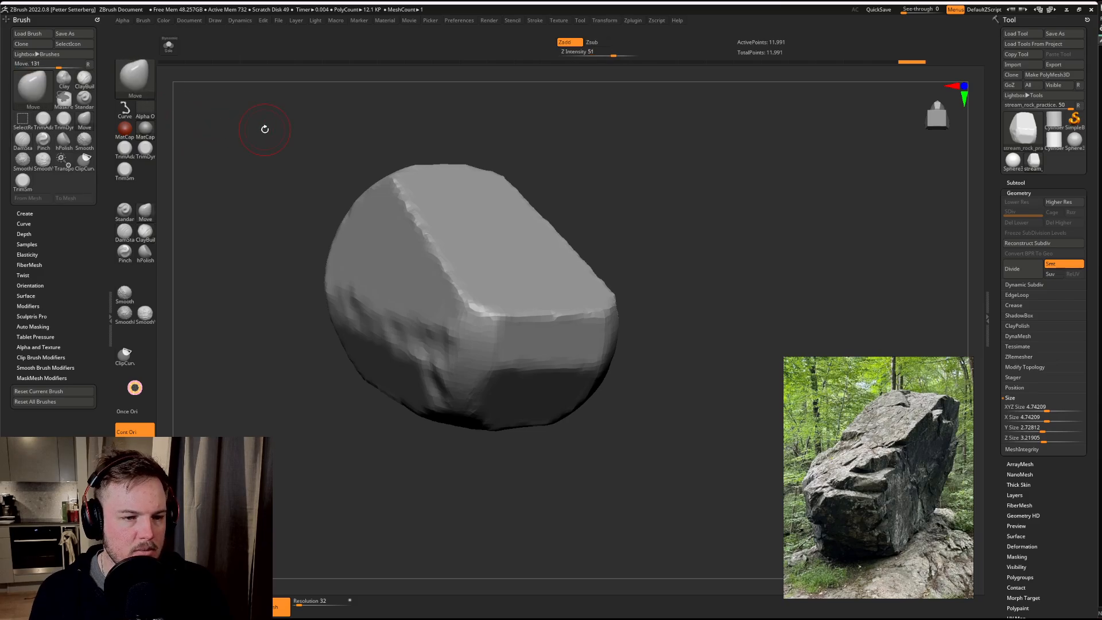
click(470, 22)
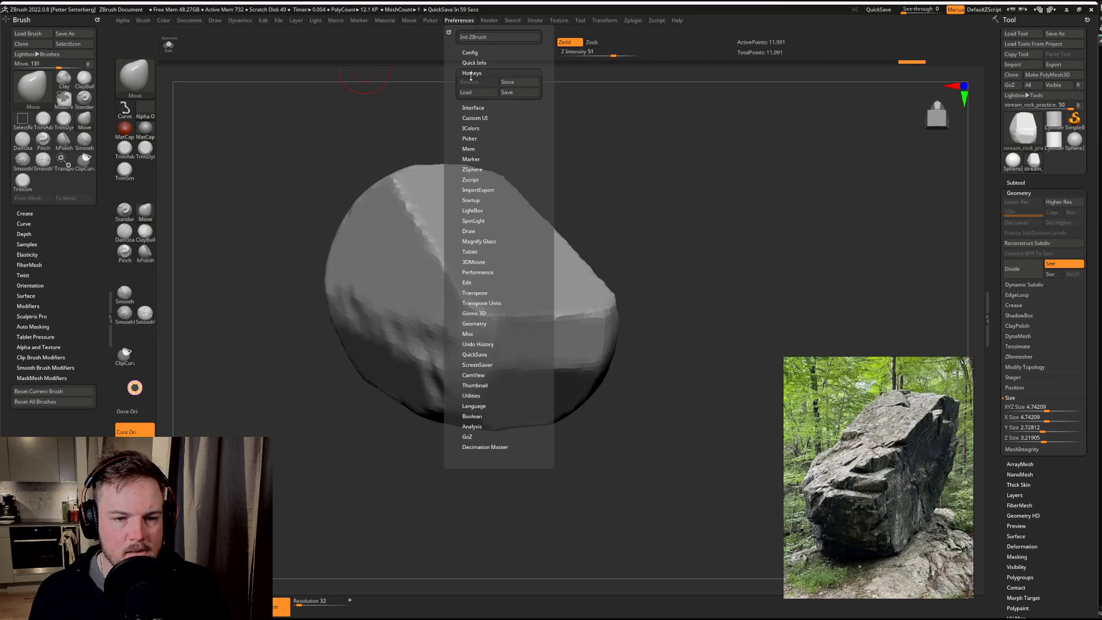
Step: Repeat the hotkey assignment for the TrimSmoothBorder brush and accept replacing the conflicting assignment
key(ctrl)
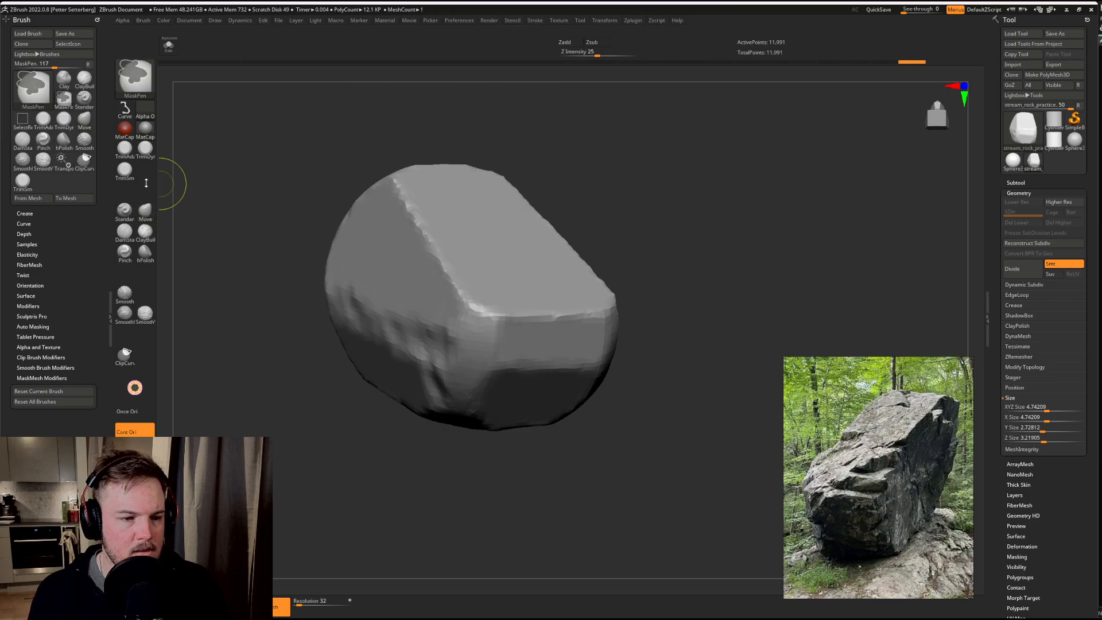
ctrl+alt+click(125, 178)
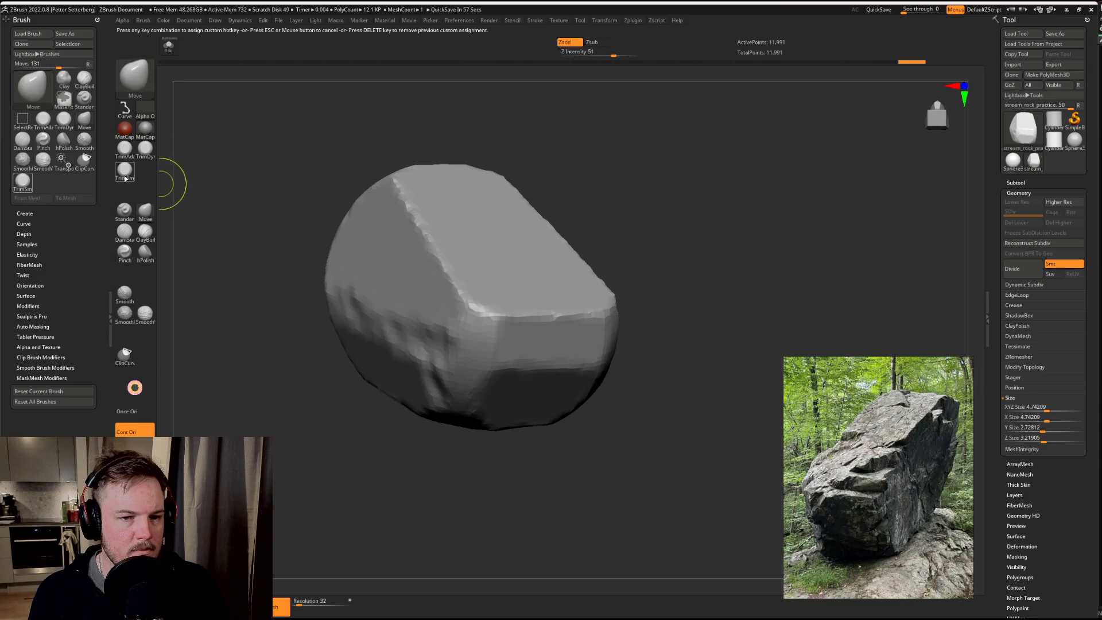
key(1)
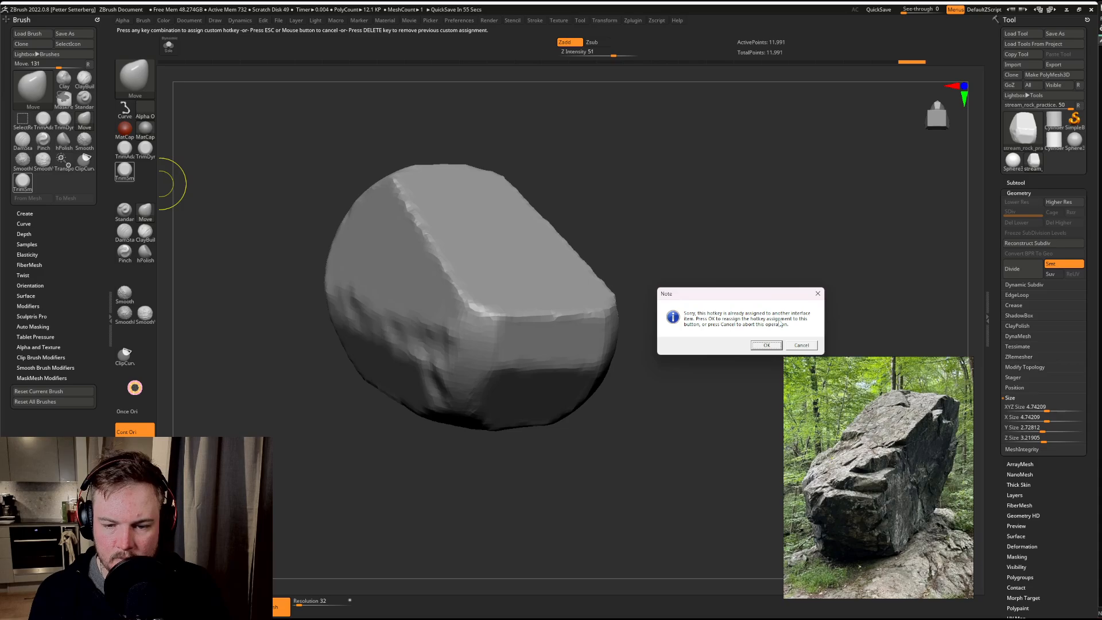
click(766, 345)
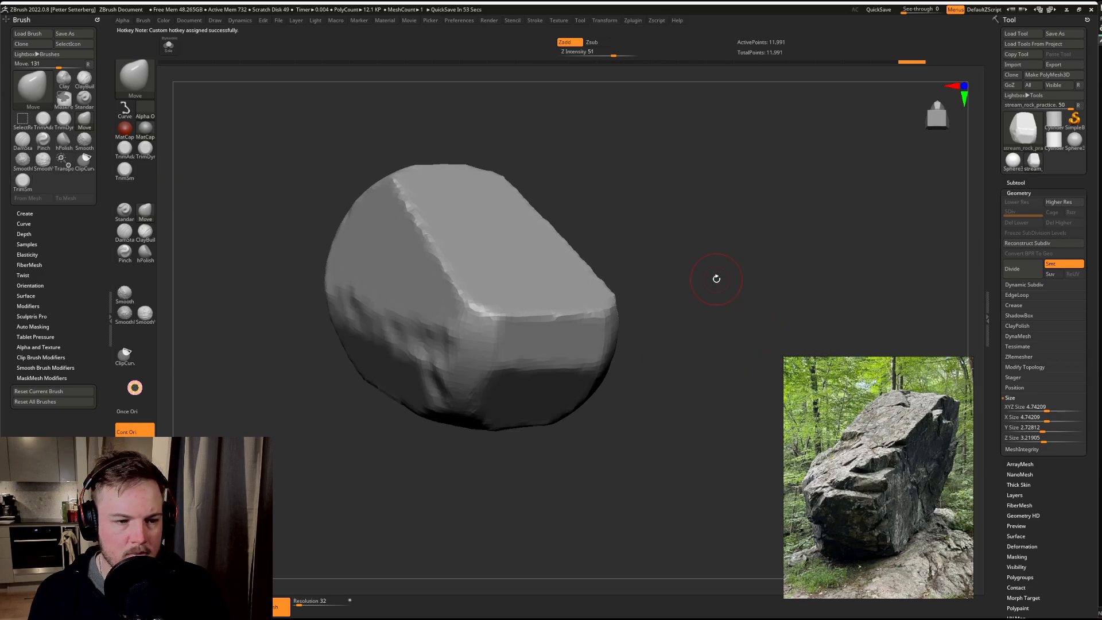
key(3)
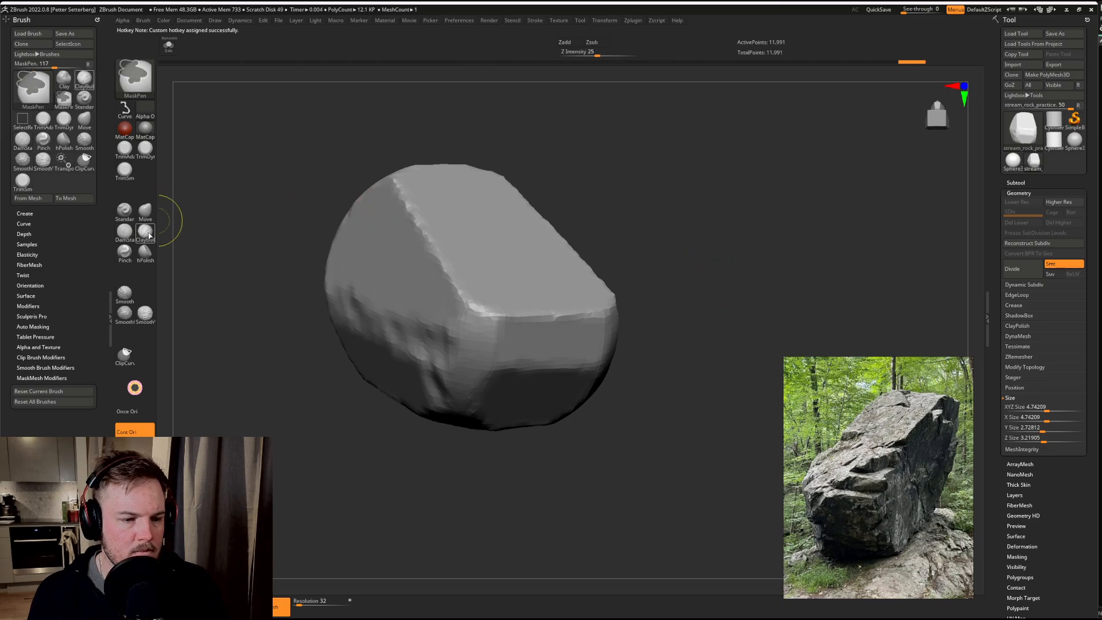
ctrl+alt+click(147, 253)
key(Escape)
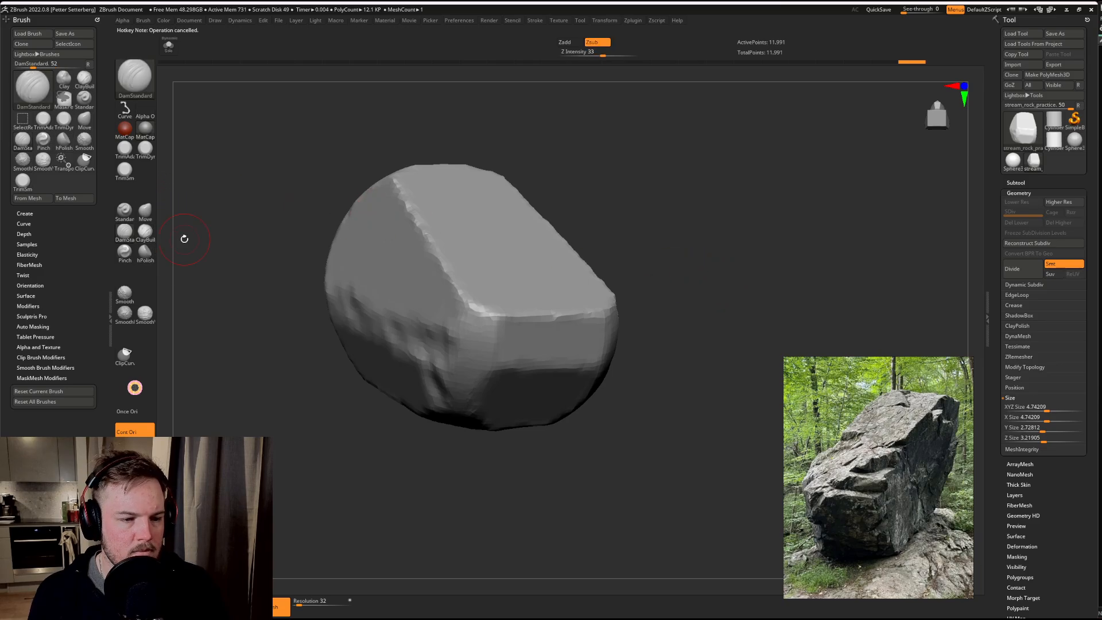
drag(262, 207, 275, 183)
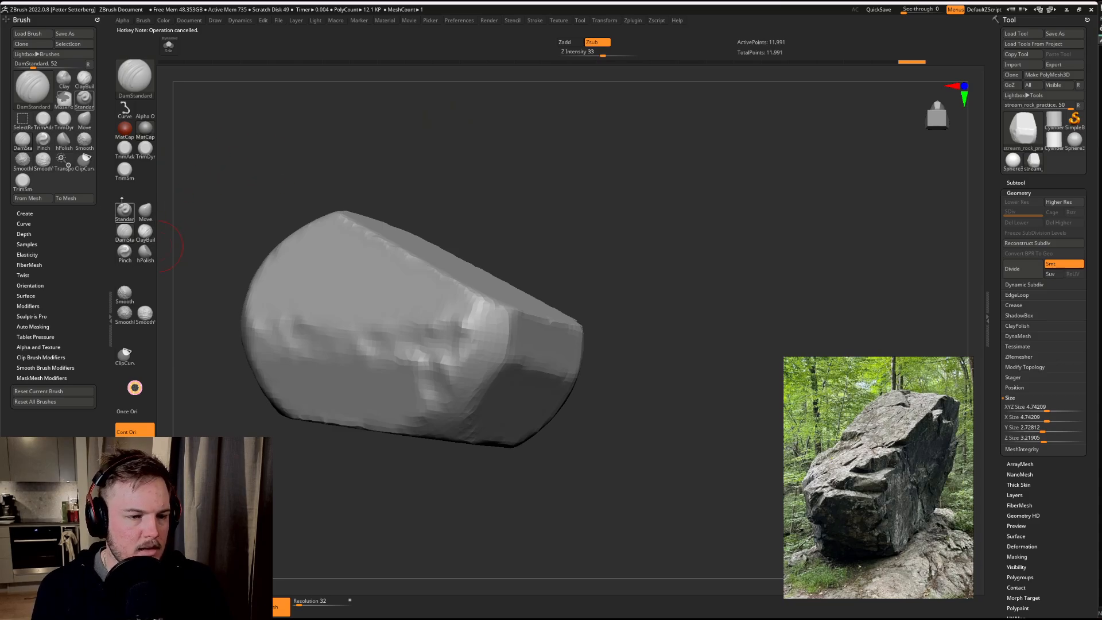
Step: Try a sculpting stroke on the rock's side, undo it, and switch between the trim brushes
drag(511, 167, 472, 175)
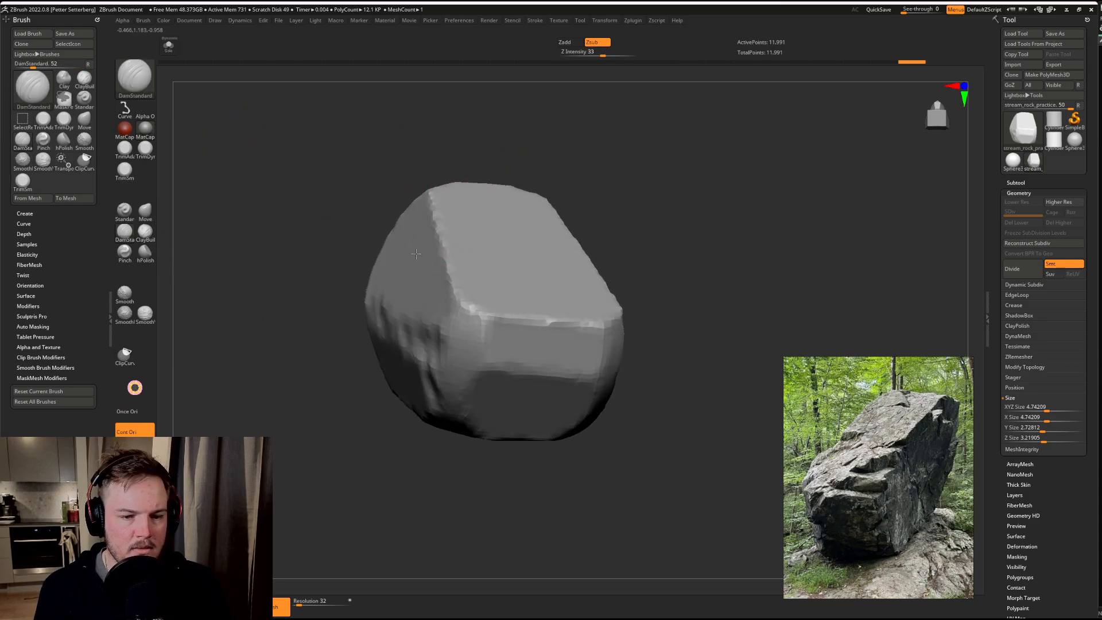
drag(437, 254, 501, 323)
key(ctrl+z)
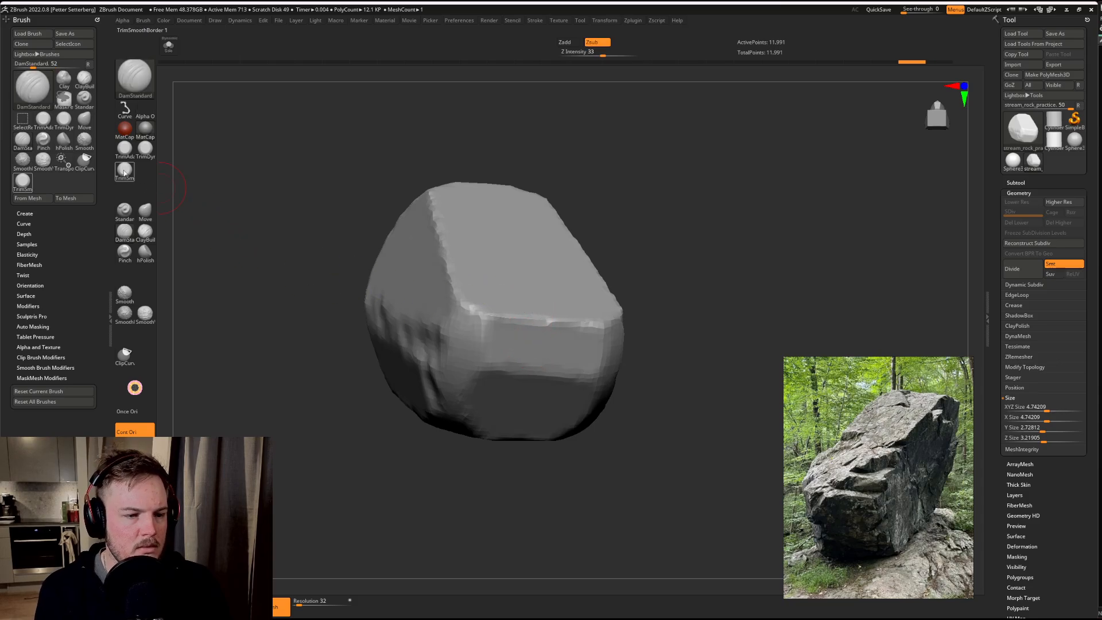
click(124, 152)
click(124, 171)
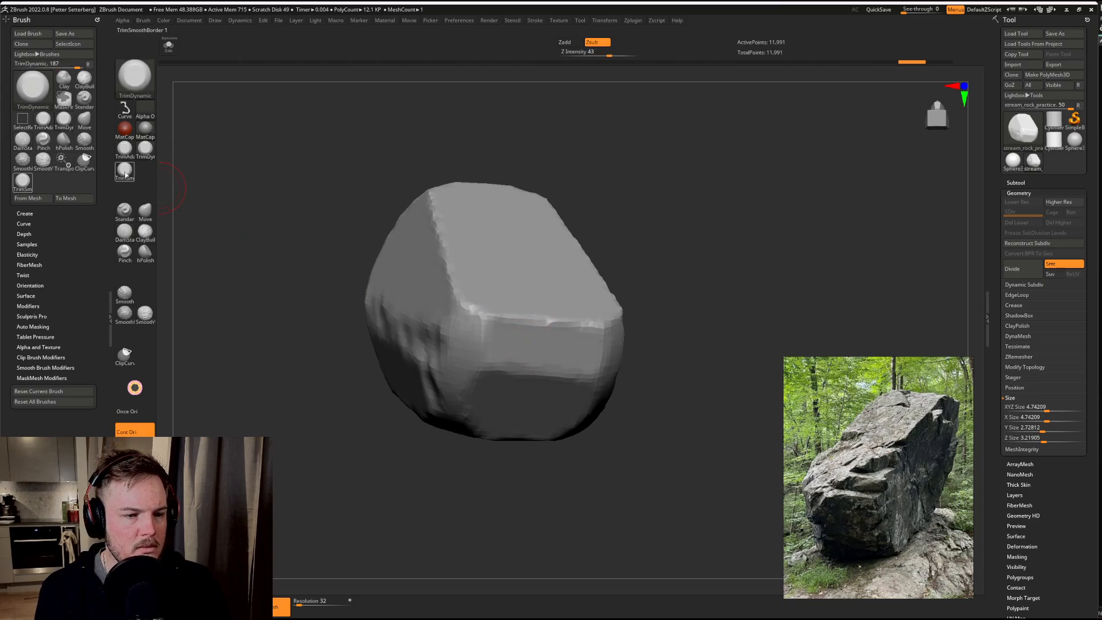
mouse_move(388, 214)
mouse_down()
mouse_move(429, 280)
mouse_move(445, 256)
mouse_up()
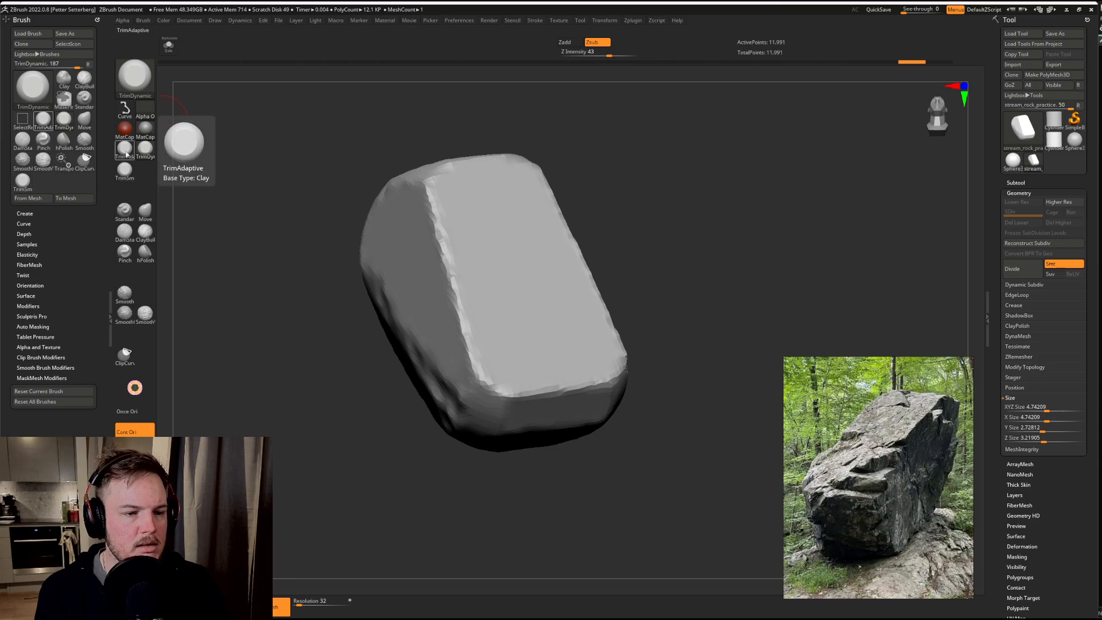
Step: Try the TrimAdaptive brush along the upper edge between the rock's top and side faces, and undo it
click(125, 147)
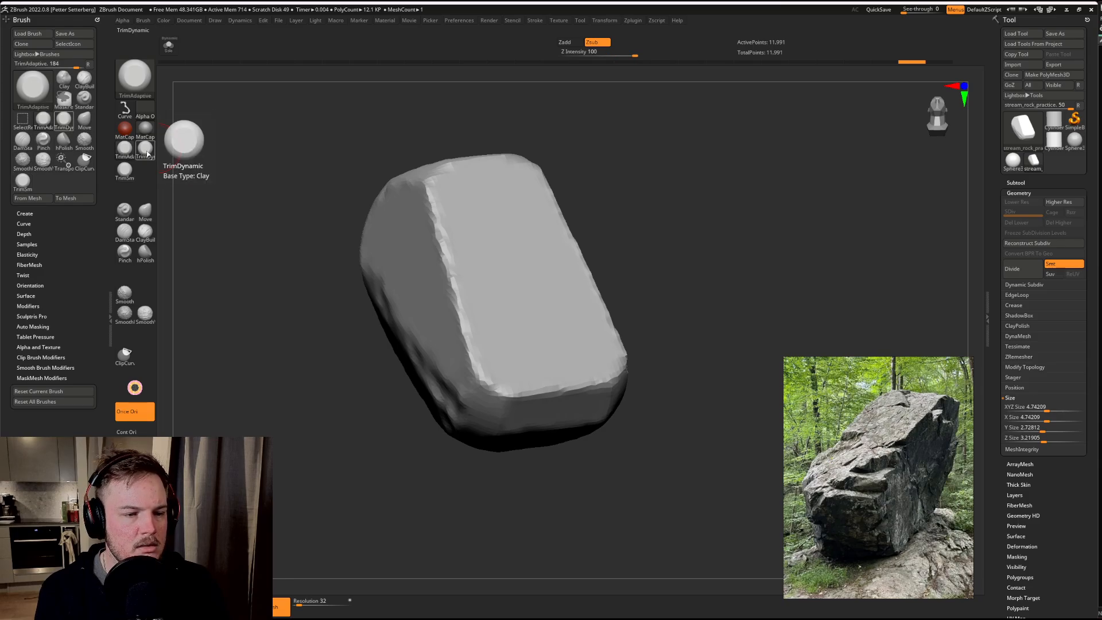
key(s)
mouse_move(428, 230)
mouse_down()
mouse_move(438, 228)
mouse_move(426, 212)
mouse_up()
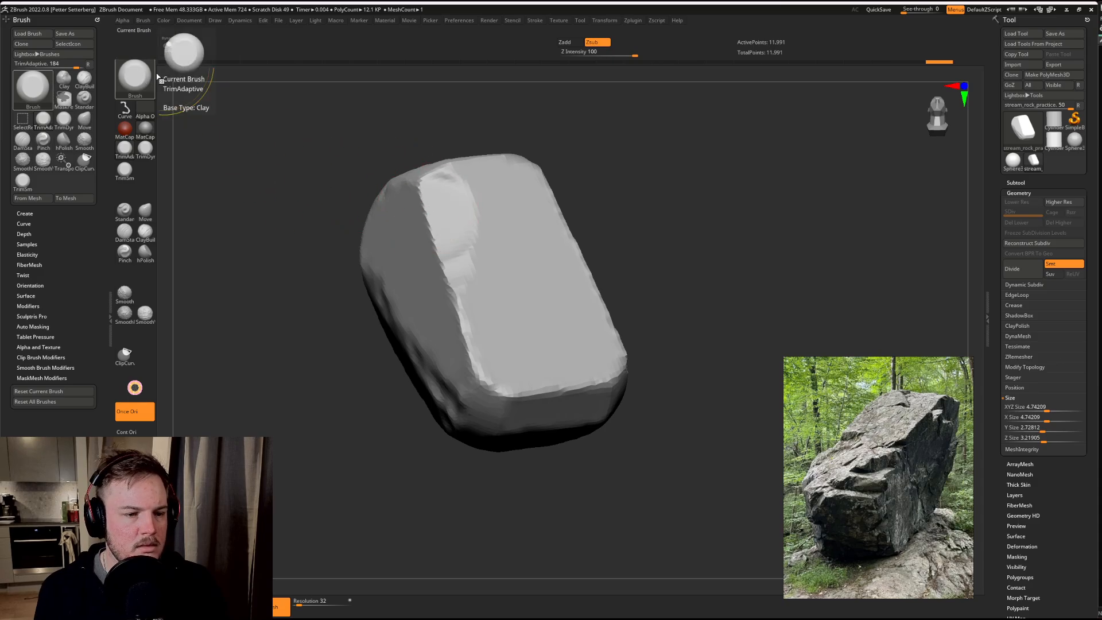
key(ctrl+z)
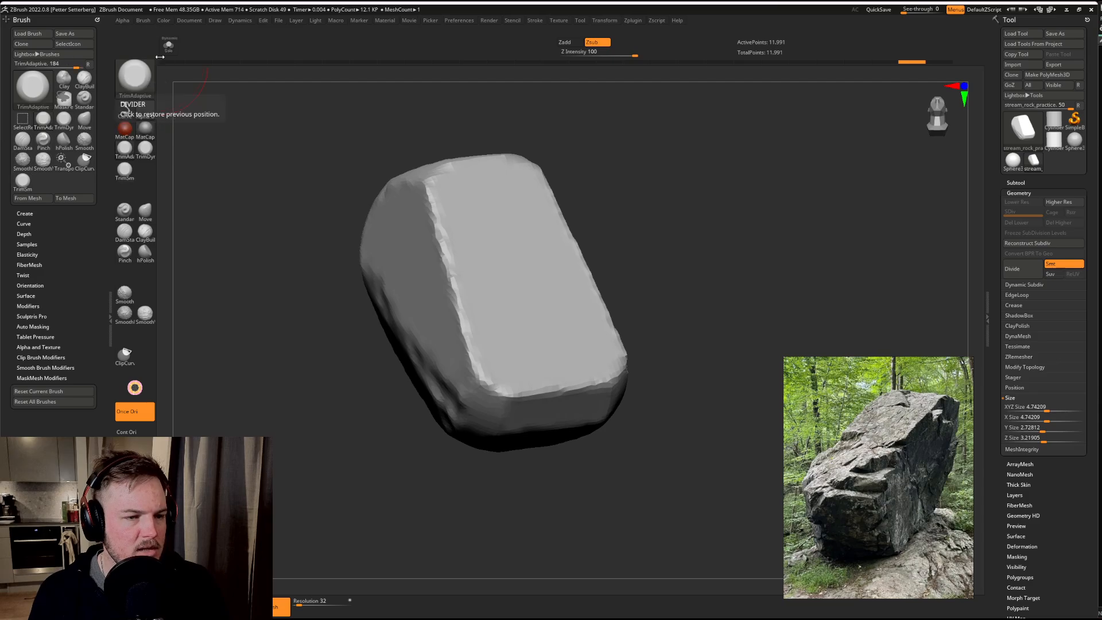
Step: Load the TrimSmoothBorder brush from the Trim folder of the LightBox brush library
click(143, 21)
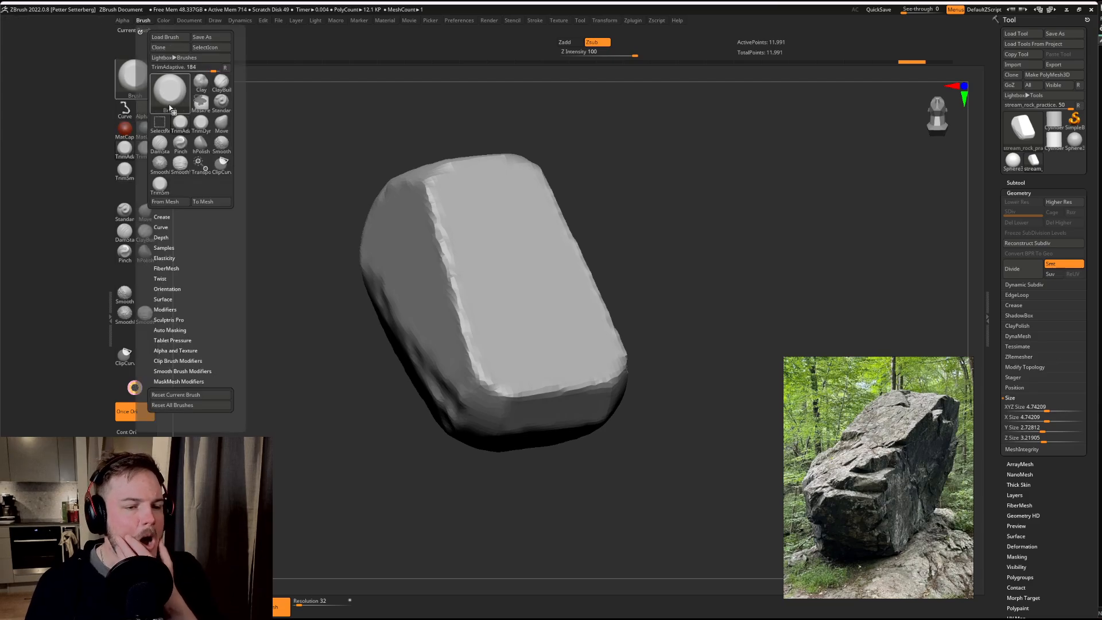
click(172, 57)
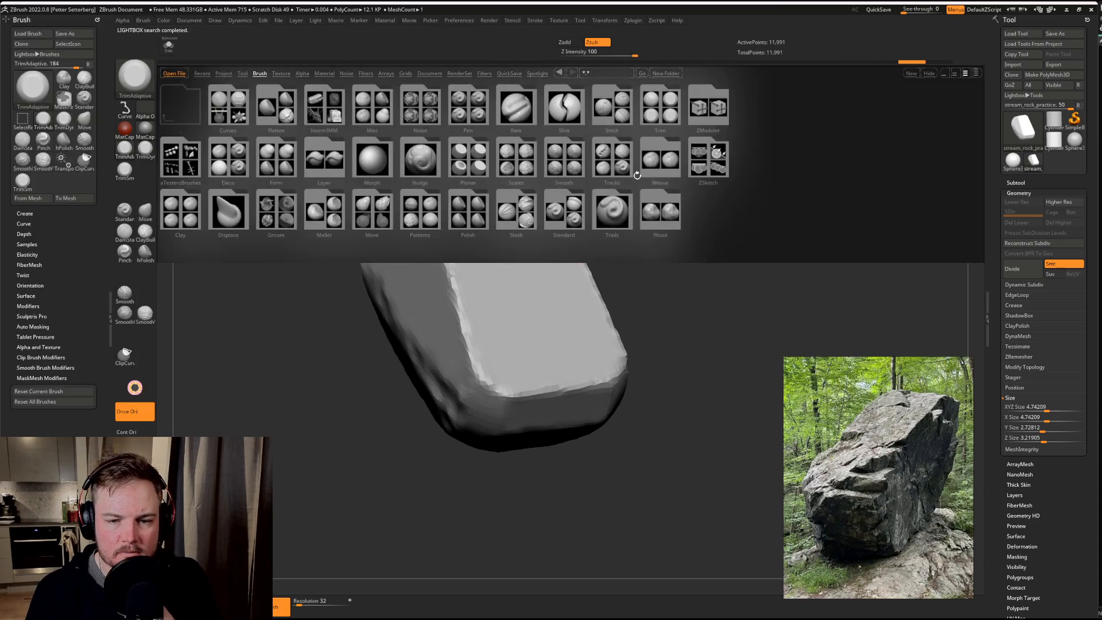
click(660, 121)
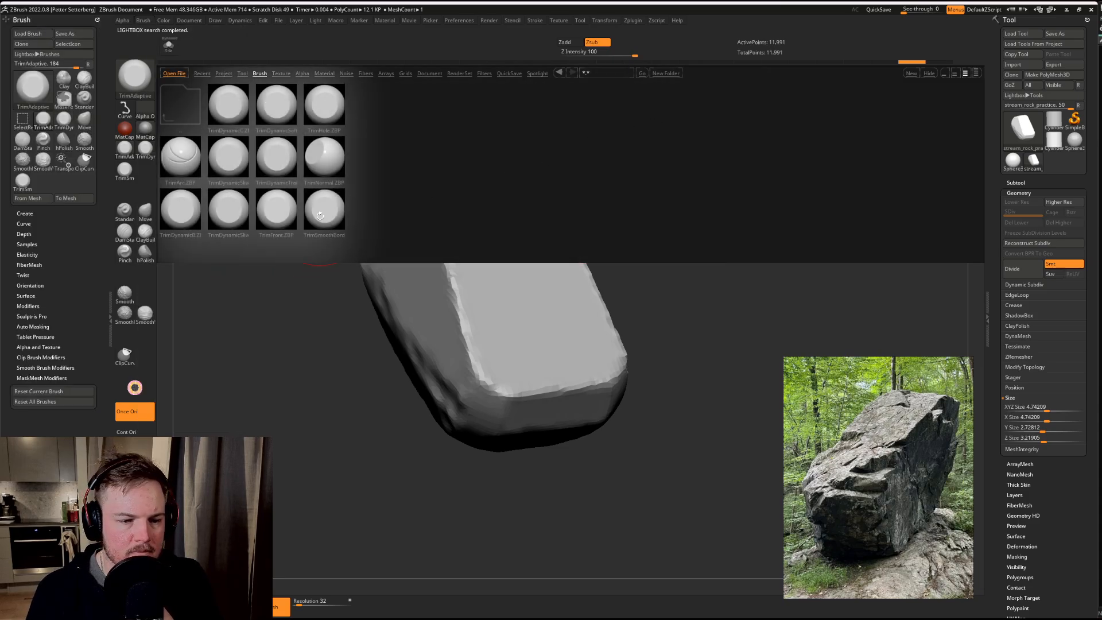
double_click(320, 216)
Step: Undo the test stroke on the rock's edge, activate TrimSmoothBorder, and collapse the tray holding the Brush palette
mouse_move(433, 223)
mouse_down()
mouse_move(434, 236)
mouse_move(430, 223)
mouse_up()
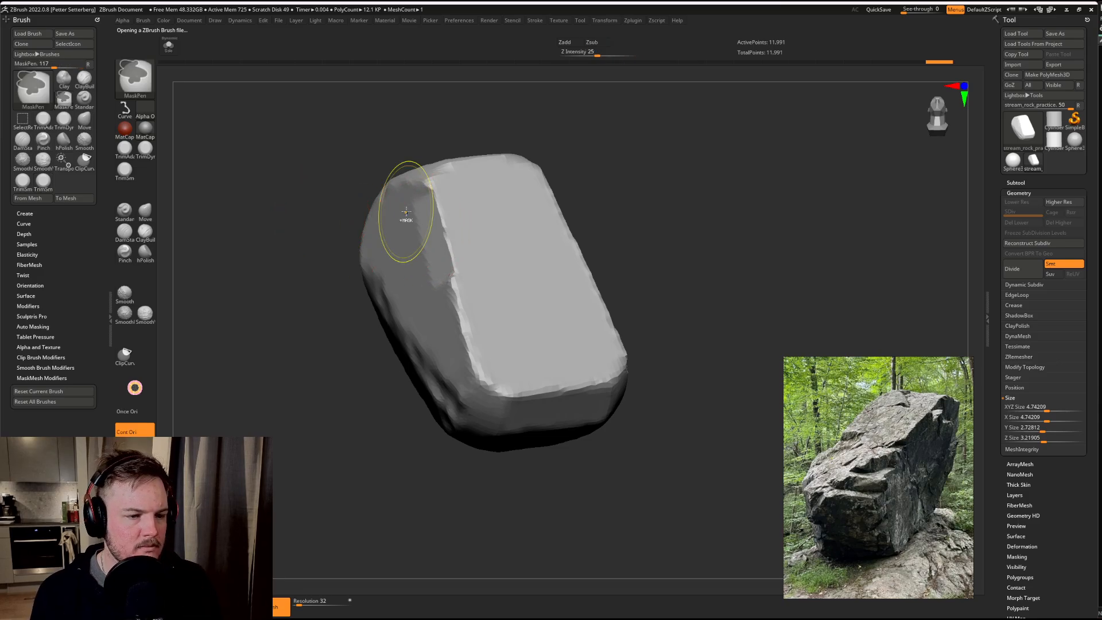
key(ctrl+z)
click(22, 183)
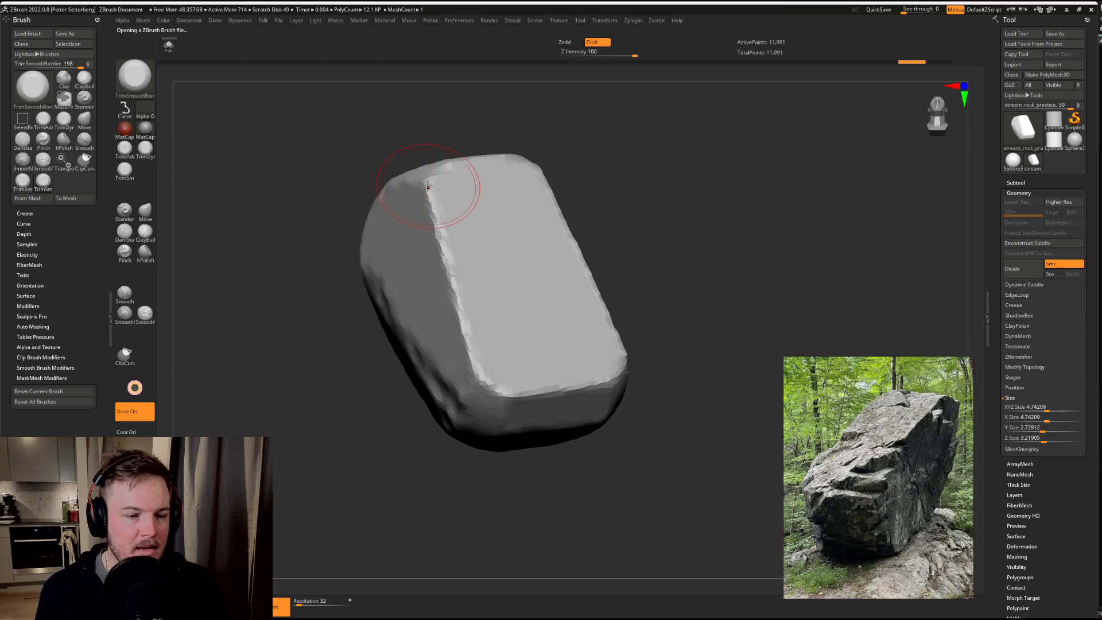
double_click(110, 308)
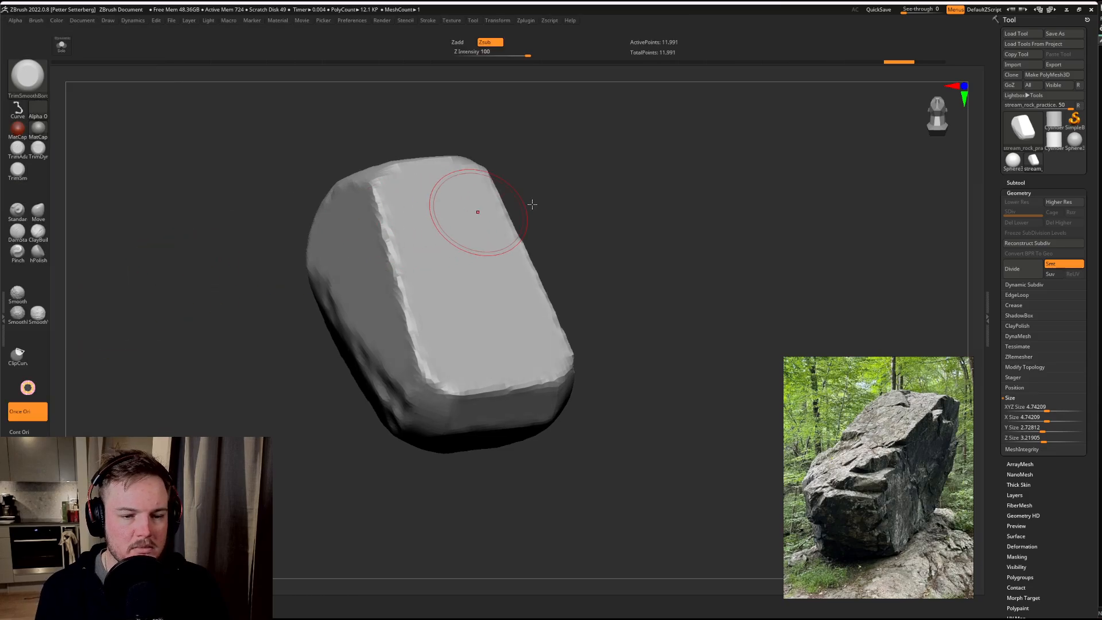
Step: Adjust the brush size and trim the upper part of the long edge between the rock's top and side faces
mouse_move(603, 207)
mouse_down()
mouse_move(610, 178)
mouse_move(615, 202)
mouse_move(628, 204)
mouse_up()
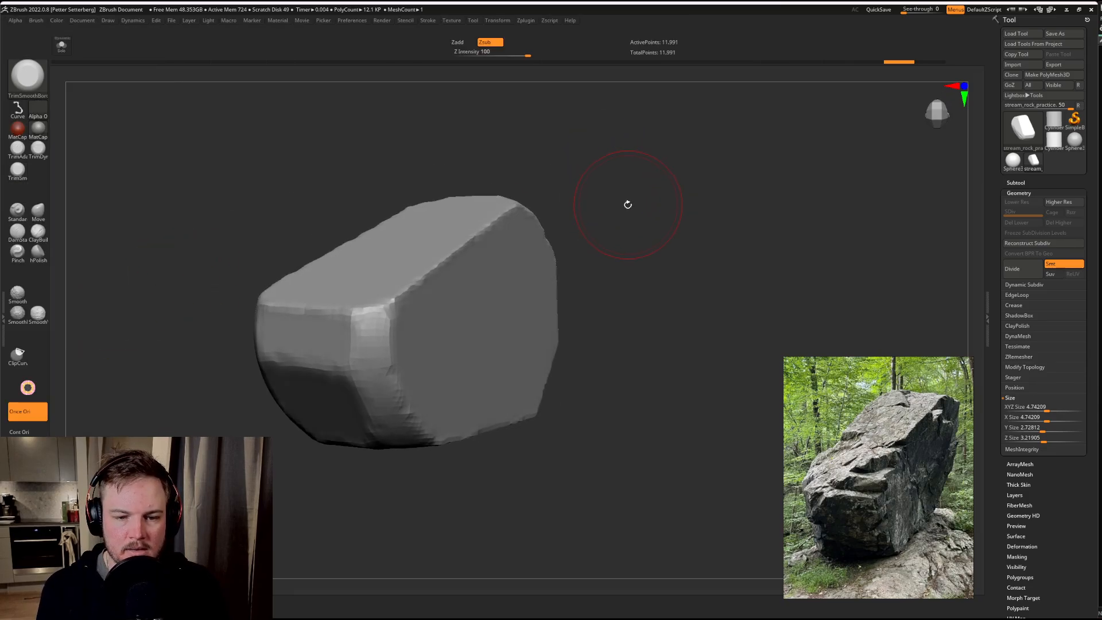
key(s)
mouse_move(605, 157)
mouse_down()
mouse_move(605, 180)
mouse_move(588, 179)
mouse_move(581, 215)
mouse_move(580, 201)
mouse_move(612, 194)
mouse_move(602, 190)
mouse_up()
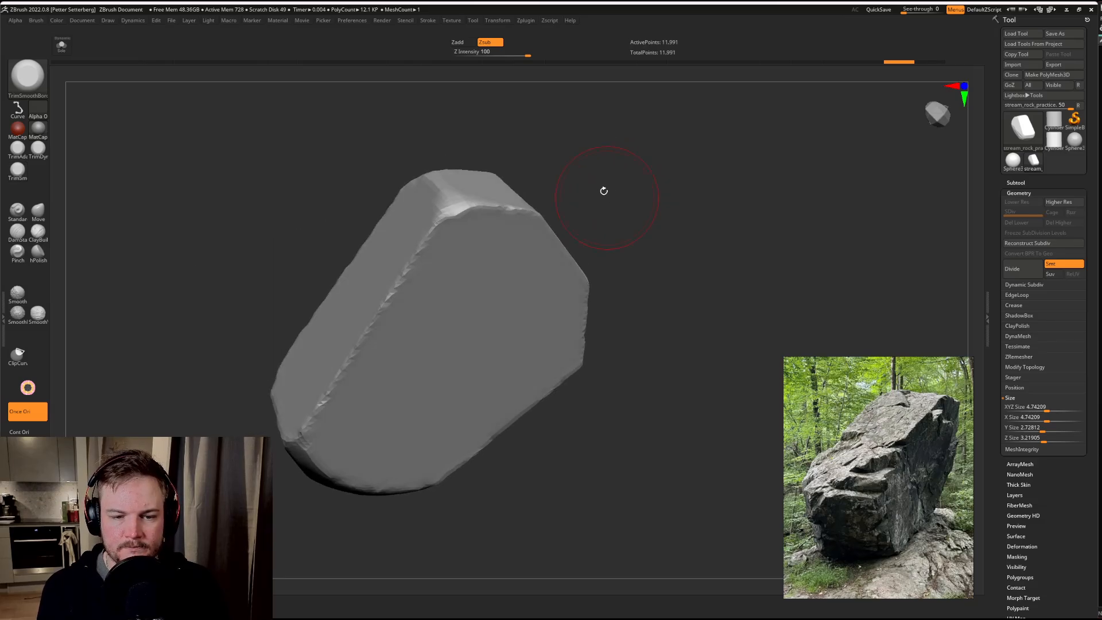
mouse_move(430, 178)
mouse_down()
mouse_move(437, 240)
mouse_move(397, 300)
mouse_up()
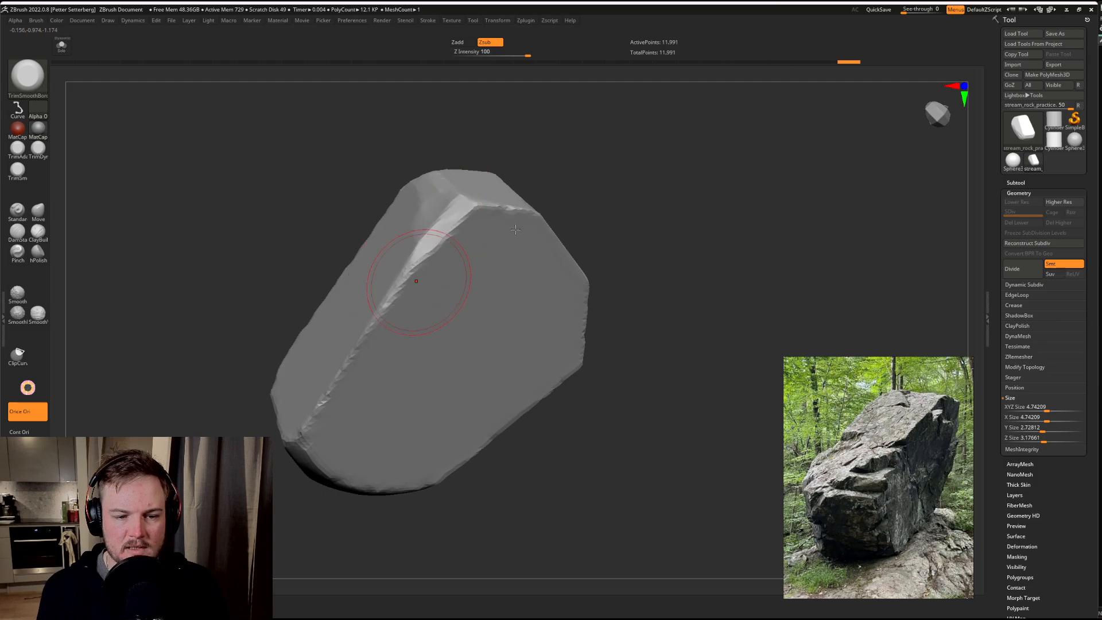
Step: Trim flat, angular facets into the rock's front vertical corner and its lower end, undoing the unwanted stroke
mouse_move(605, 192)
mouse_down()
mouse_move(675, 177)
mouse_move(667, 234)
mouse_move(679, 209)
mouse_move(663, 145)
mouse_move(621, 143)
mouse_move(684, 204)
mouse_move(665, 189)
mouse_move(641, 202)
mouse_move(667, 190)
mouse_up()
drag(429, 385, 416, 375)
key(ctrl+z)
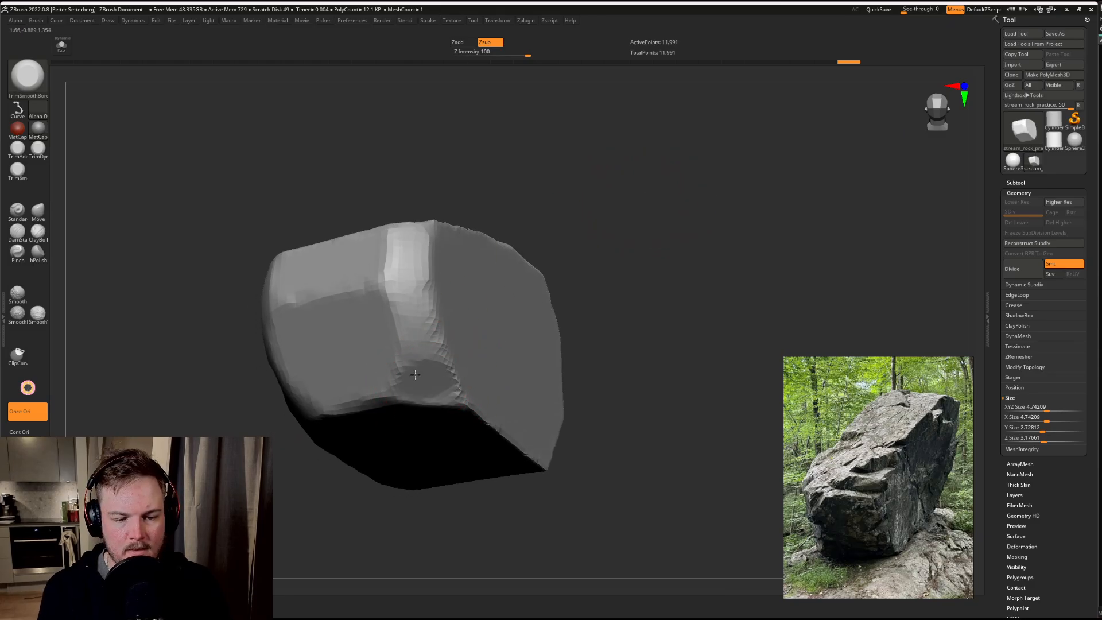
mouse_move(611, 274)
mouse_down()
mouse_move(391, 325)
mouse_move(398, 310)
mouse_move(433, 343)
mouse_move(414, 270)
mouse_move(393, 253)
mouse_move(446, 241)
mouse_up()
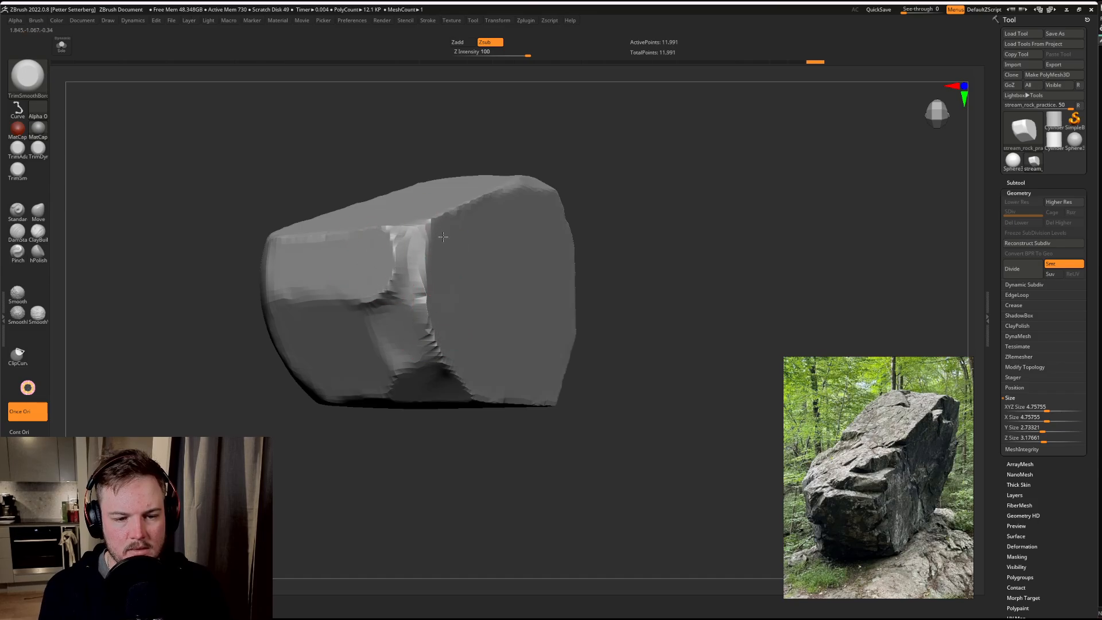
drag(660, 203, 656, 250)
drag(381, 312, 392, 320)
mouse_move(403, 305)
mouse_down()
mouse_move(382, 327)
mouse_move(403, 368)
mouse_up()
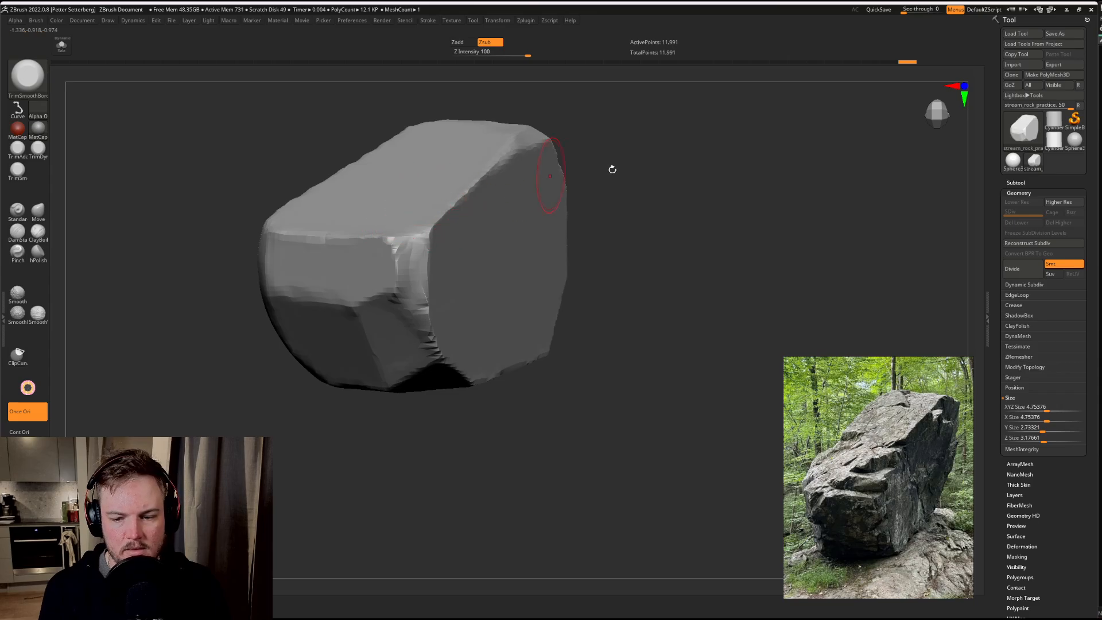
Step: Try trimming the top face near the front corner with Selected Orientation, and undo the strokes
mouse_move(610, 168)
mouse_down()
mouse_move(745, 198)
mouse_move(521, 285)
mouse_up()
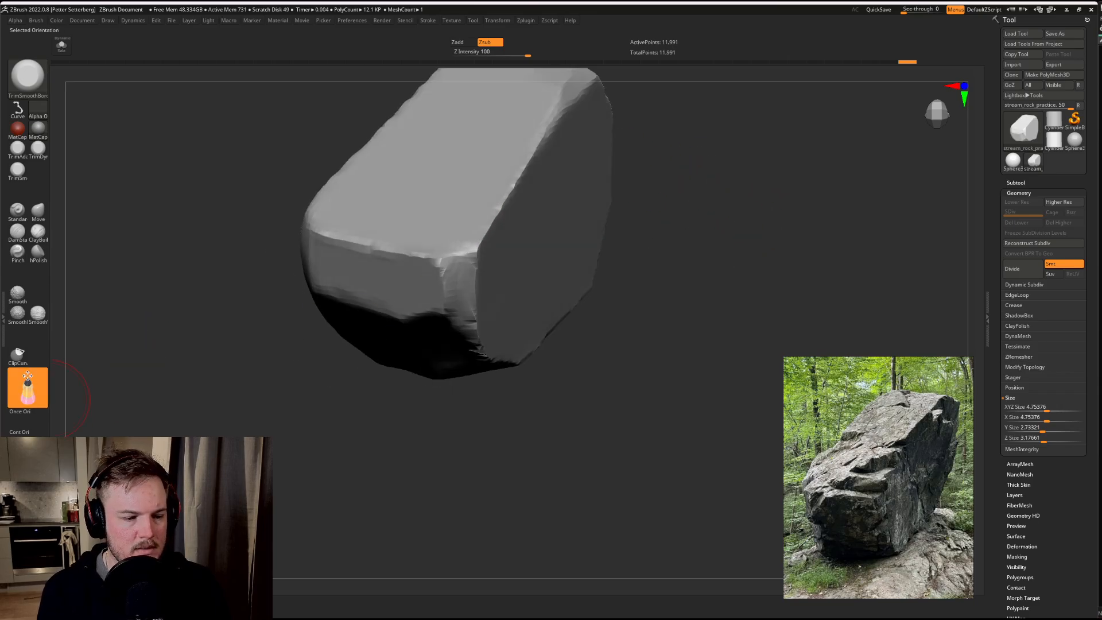
mouse_move(431, 222)
mouse_down()
mouse_move(473, 226)
mouse_move(480, 201)
mouse_up()
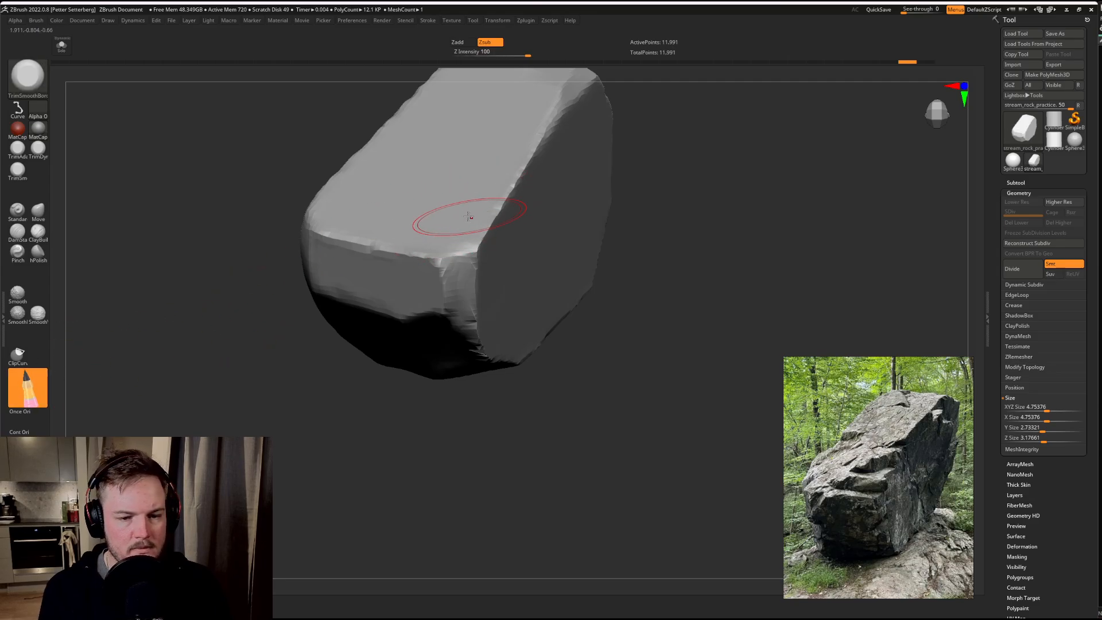
mouse_move(485, 204)
mouse_down()
mouse_move(471, 189)
mouse_move(453, 201)
mouse_move(468, 187)
mouse_move(425, 194)
mouse_move(477, 192)
mouse_up()
mouse_move(681, 182)
mouse_down()
mouse_move(746, 241)
mouse_move(729, 214)
mouse_move(480, 291)
mouse_move(456, 327)
mouse_move(422, 327)
mouse_up()
key(ctrl+z)
key(ctrl+z)
key(ctrl+z)
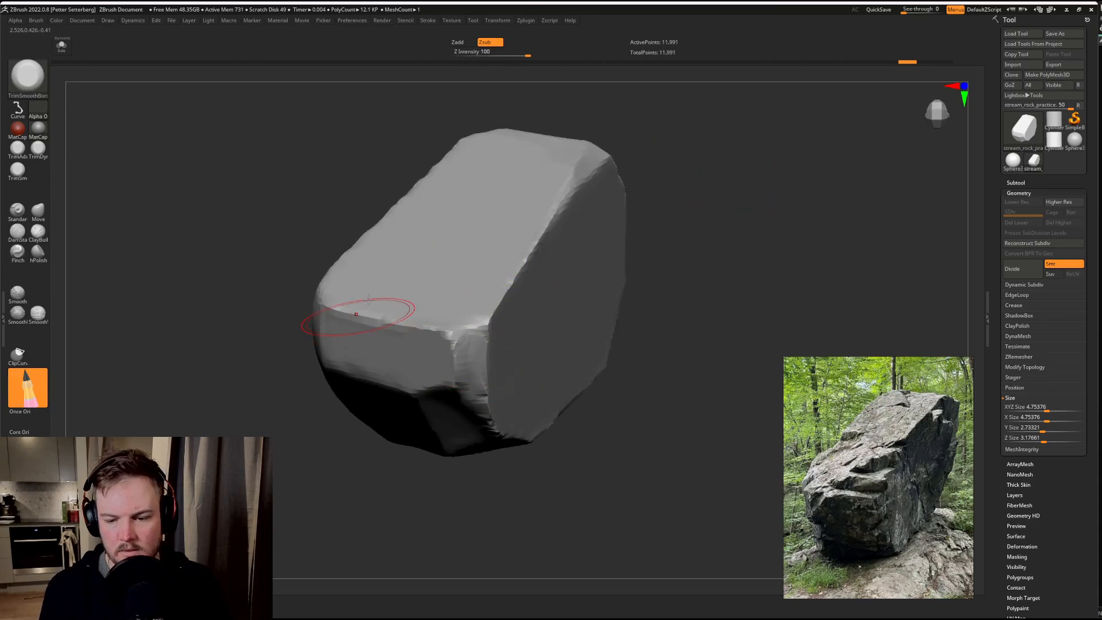
Step: Adjust the brush size and cut stepped ledges into the top face near the rock's front corner
key(s)
mouse_move(513, 272)
mouse_down()
mouse_move(515, 247)
mouse_move(508, 275)
mouse_move(459, 313)
mouse_move(385, 330)
mouse_up()
drag(754, 237, 717, 228)
Step: Set the brush to Once Ori with Mouse Down Orientation and flatten the floor of the upper ledge
click(31, 429)
click(39, 411)
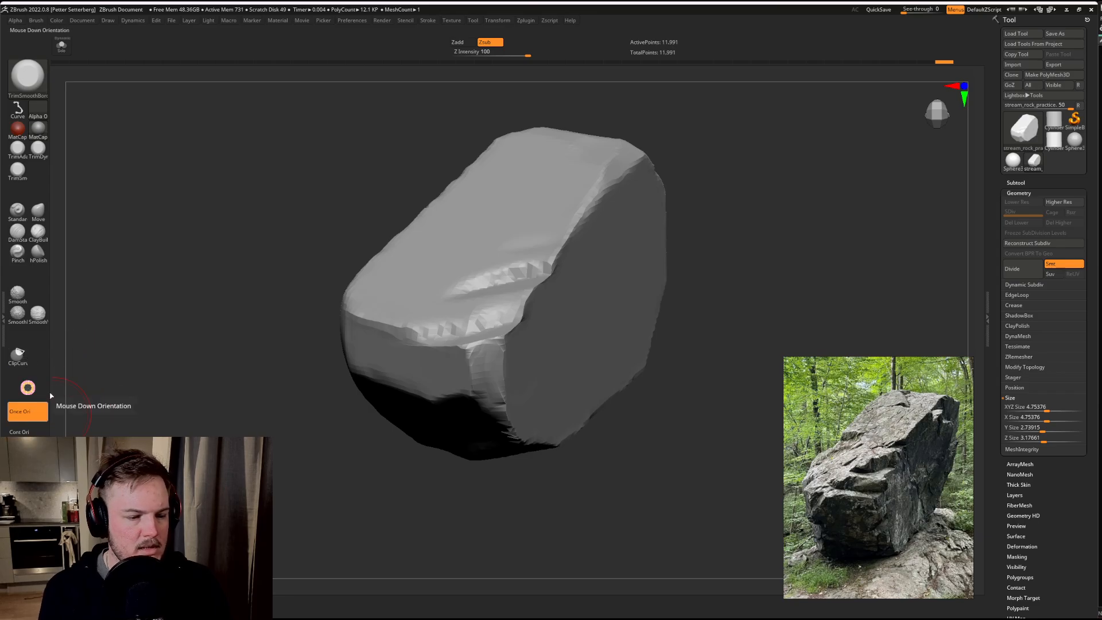
drag(150, 361, 247, 391)
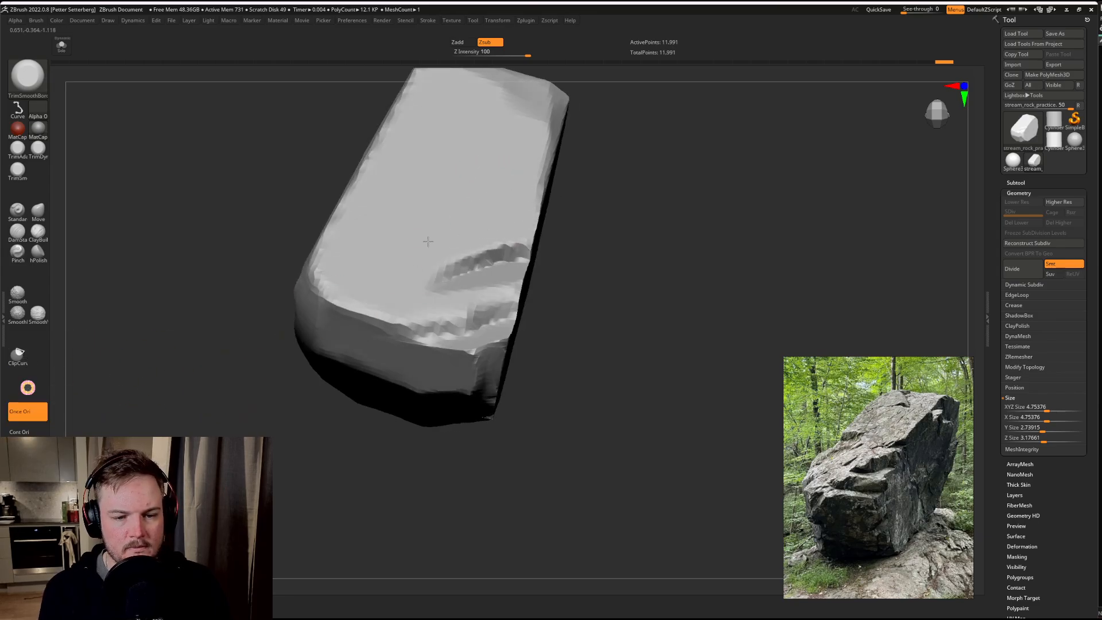
drag(489, 275, 487, 275)
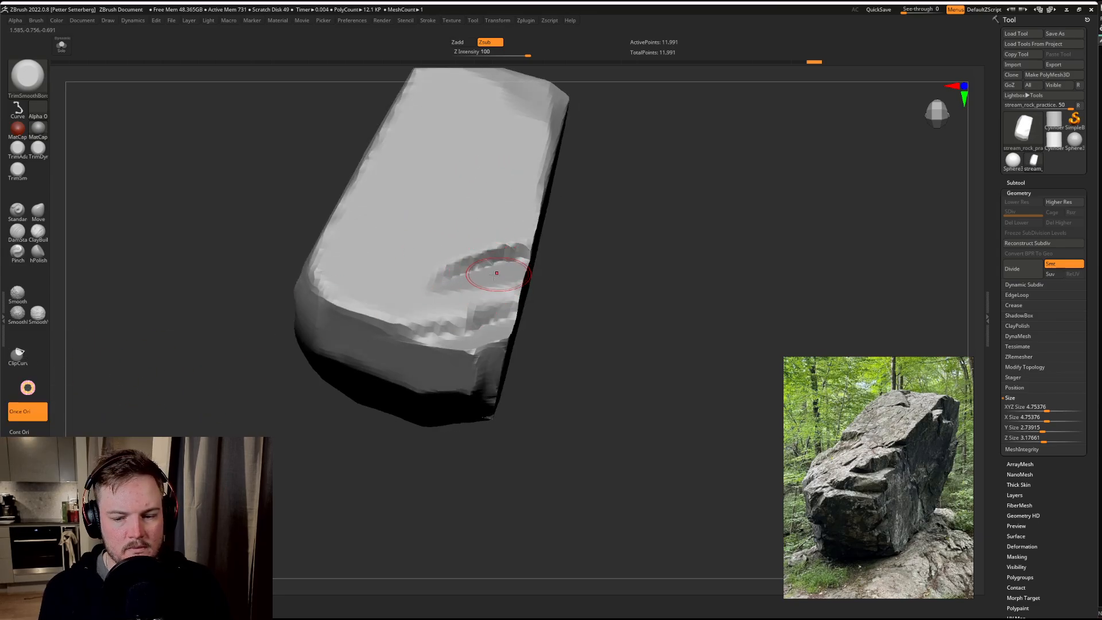
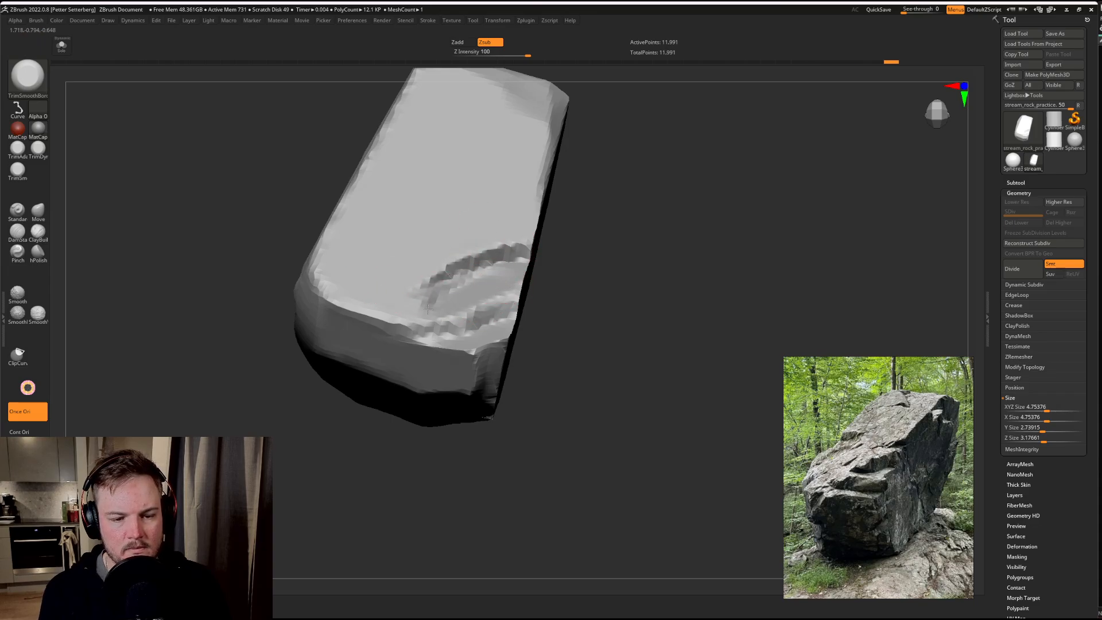
Step: Cut a third ledge higher on the top face, switching the trim brush to the square Alpha 28 and undoing the unwanted strokes
mouse_move(428, 309)
mouse_down()
mouse_move(382, 316)
mouse_move(486, 270)
mouse_up()
mouse_move(815, 253)
mouse_down()
mouse_move(716, 211)
mouse_move(750, 173)
mouse_move(761, 191)
mouse_move(738, 148)
mouse_move(684, 198)
mouse_move(618, 221)
mouse_up()
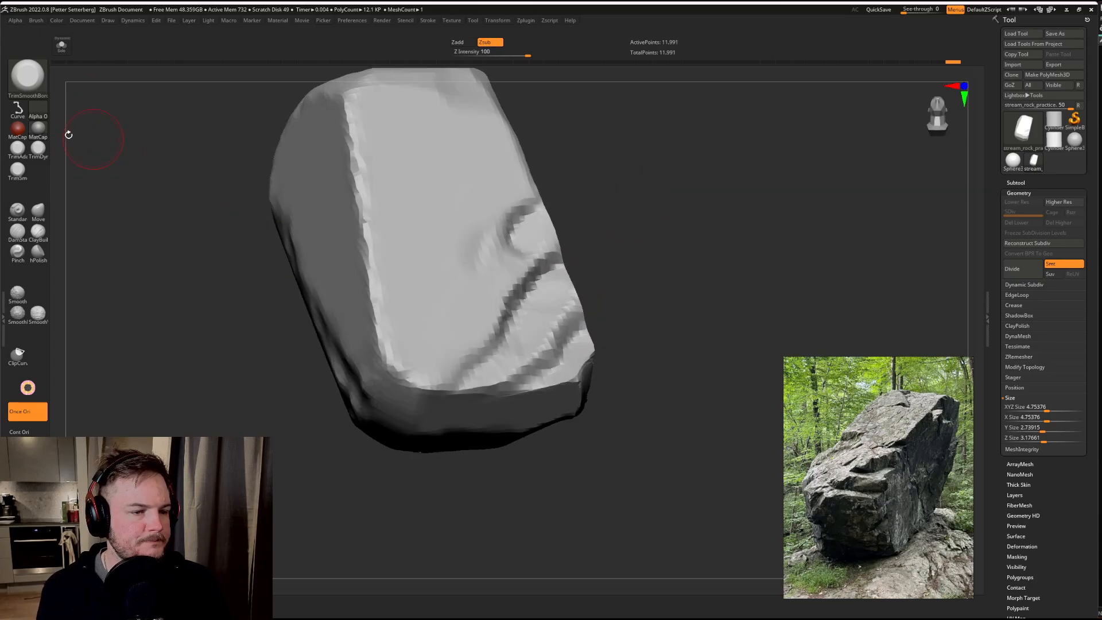
click(39, 112)
click(164, 127)
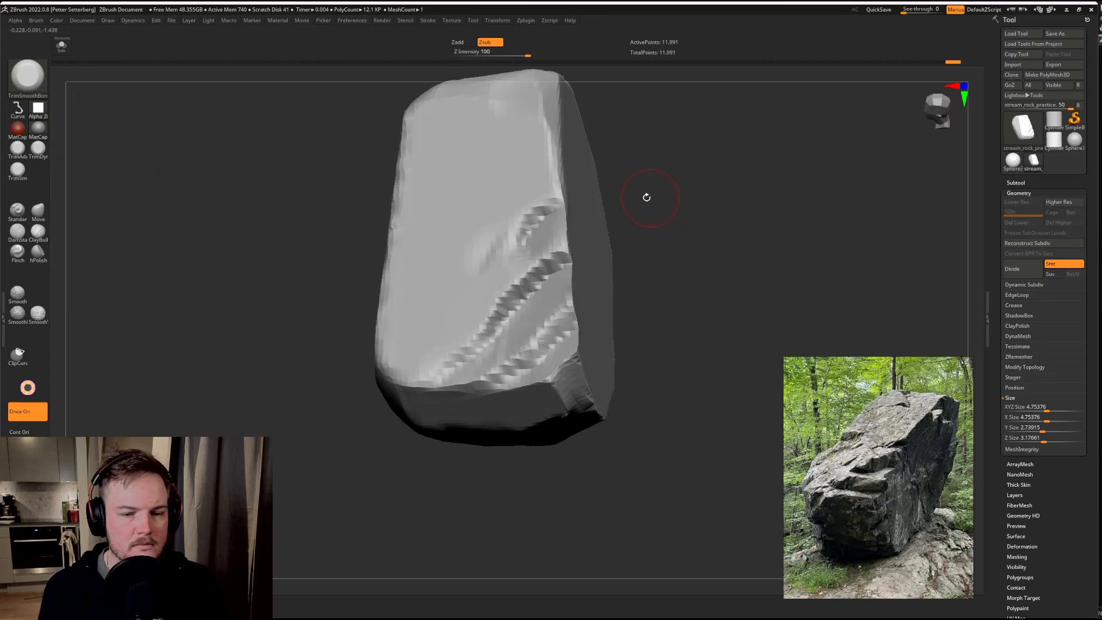
mouse_move(523, 255)
mouse_down()
mouse_move(487, 276)
mouse_move(505, 253)
mouse_move(572, 228)
mouse_up()
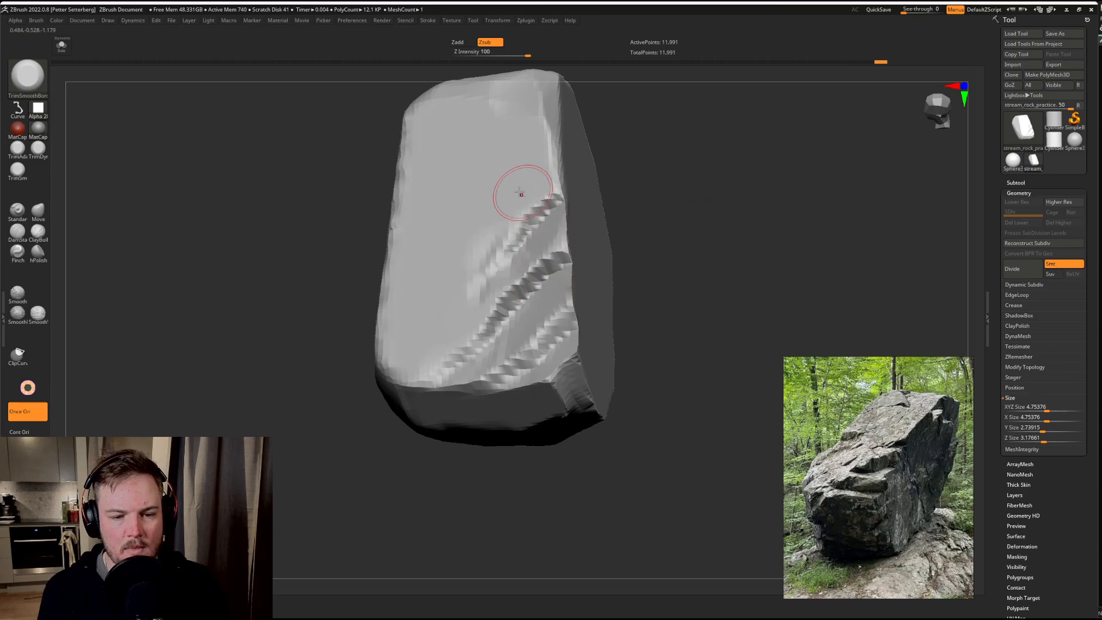
drag(521, 194, 493, 231)
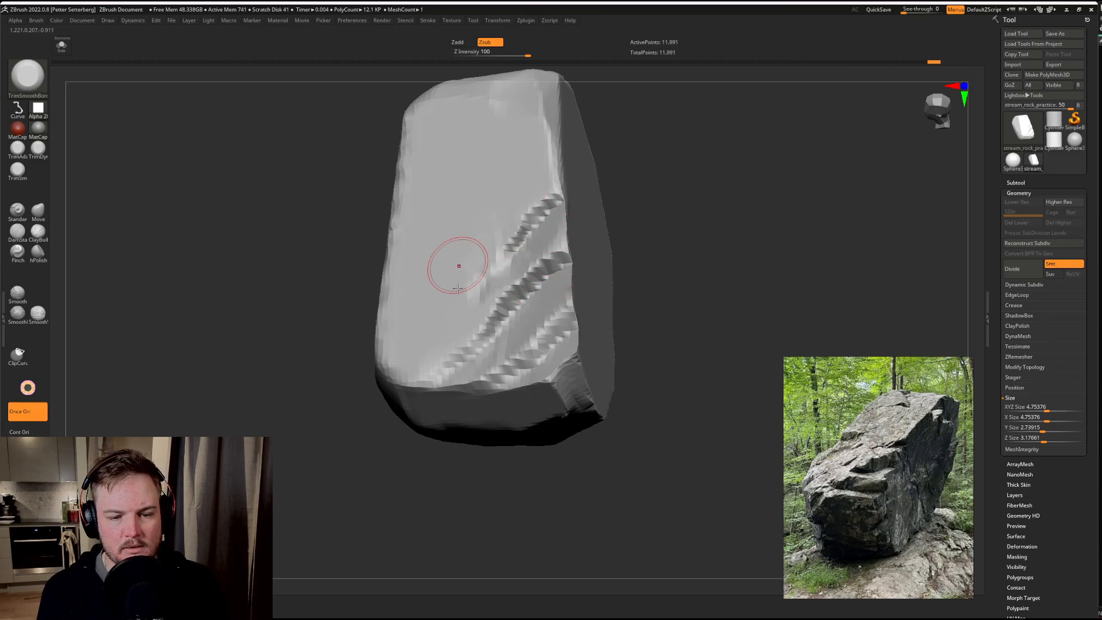
key(ctrl+z)
key(ctrl+z)
key(ctrl+z)
Step: Trim the ragged long edge between the top face and the adjoining side face near the rock's upper end
mouse_move(721, 197)
mouse_down()
mouse_move(731, 190)
mouse_move(698, 211)
mouse_move(450, 286)
mouse_up()
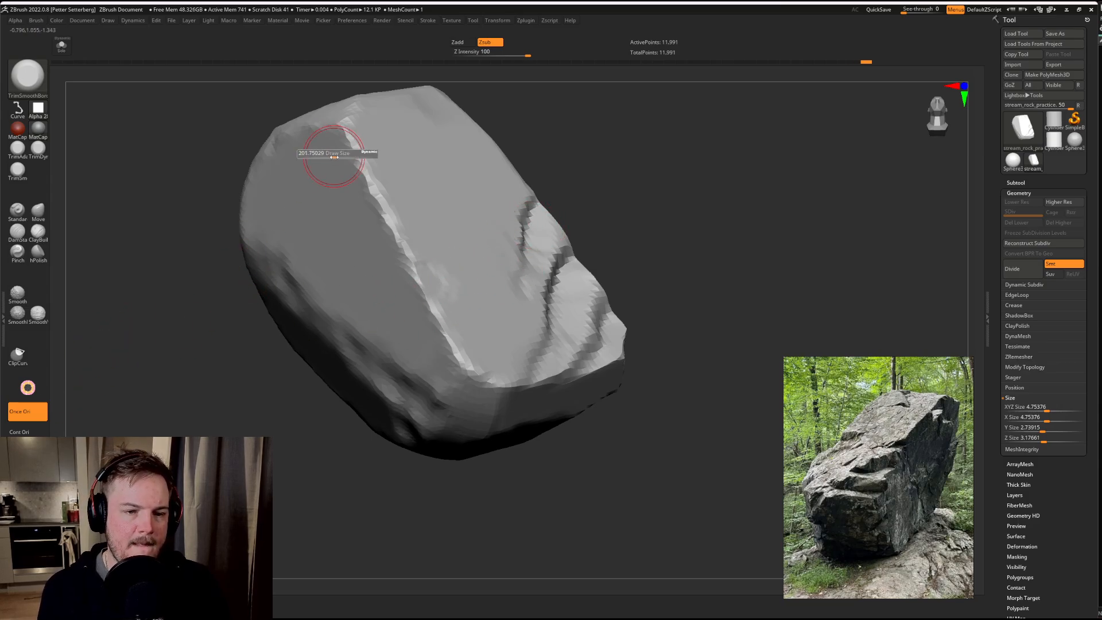
mouse_move(356, 121)
mouse_down()
mouse_move(412, 239)
mouse_move(426, 281)
mouse_move(411, 288)
mouse_move(409, 214)
mouse_up()
mouse_move(551, 198)
mouse_down()
mouse_move(695, 188)
mouse_move(711, 217)
mouse_move(672, 226)
mouse_move(684, 219)
mouse_move(676, 253)
mouse_move(685, 141)
mouse_up()
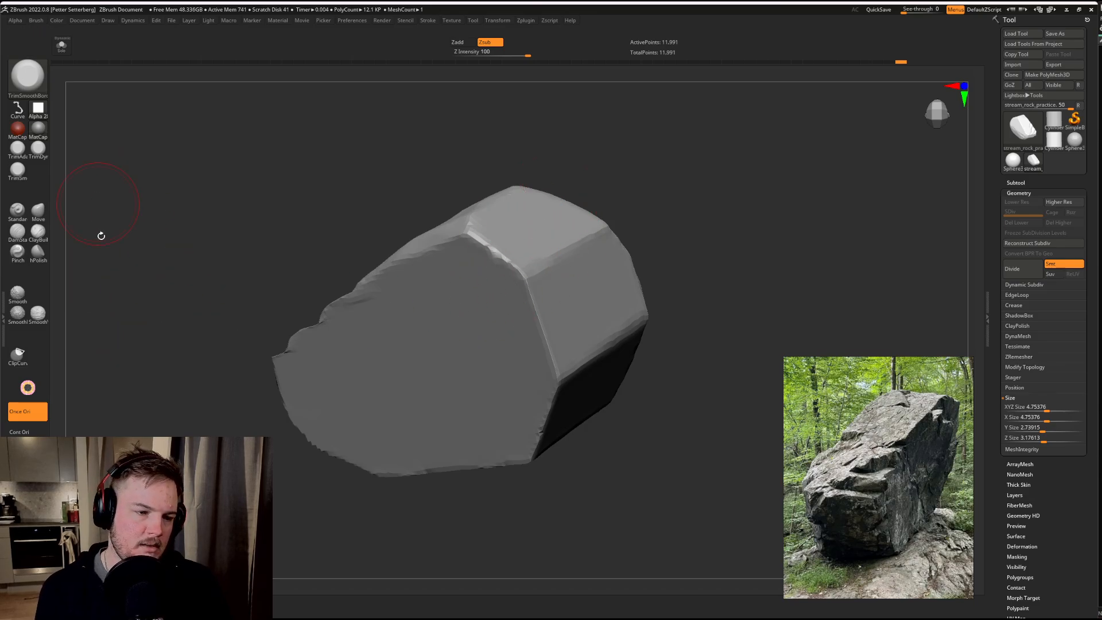
Step: Switch to the ClayBuildup brush and build up rough volume on the upper part of the flat side face beside the ledges
key(d)
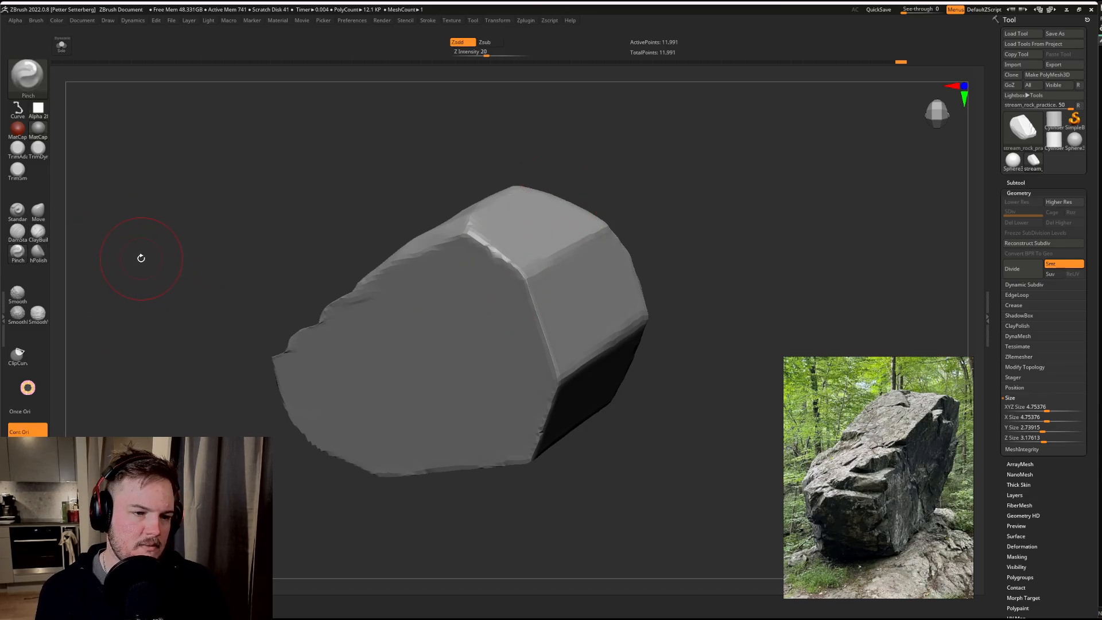
key(c)
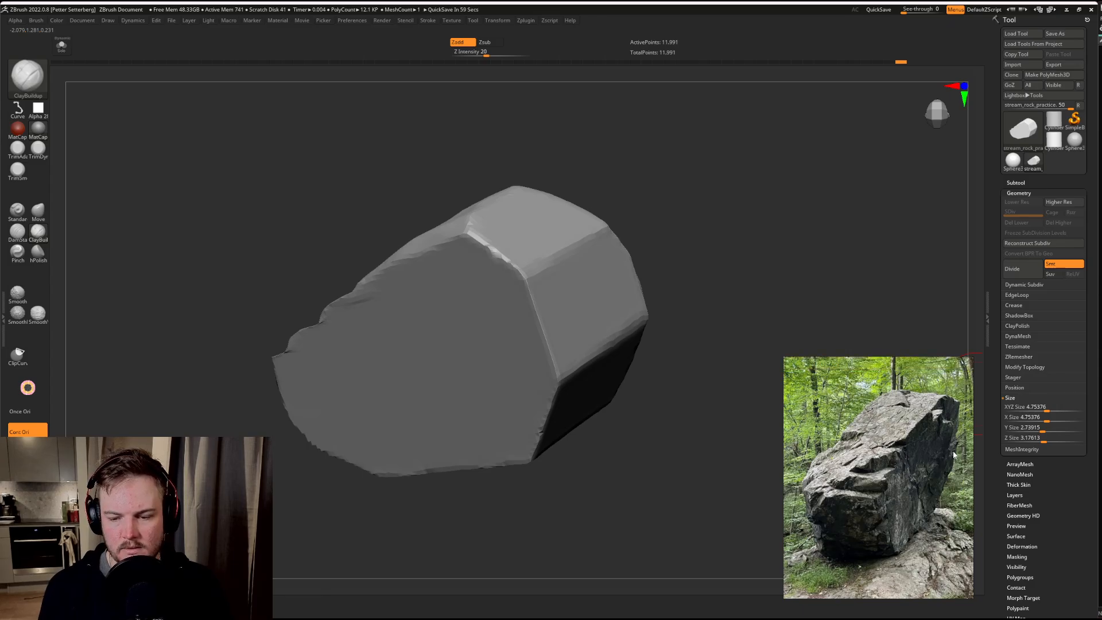
drag(740, 202, 598, 333)
mouse_move(566, 274)
mouse_down()
mouse_move(581, 299)
mouse_move(565, 300)
mouse_move(564, 315)
mouse_up()
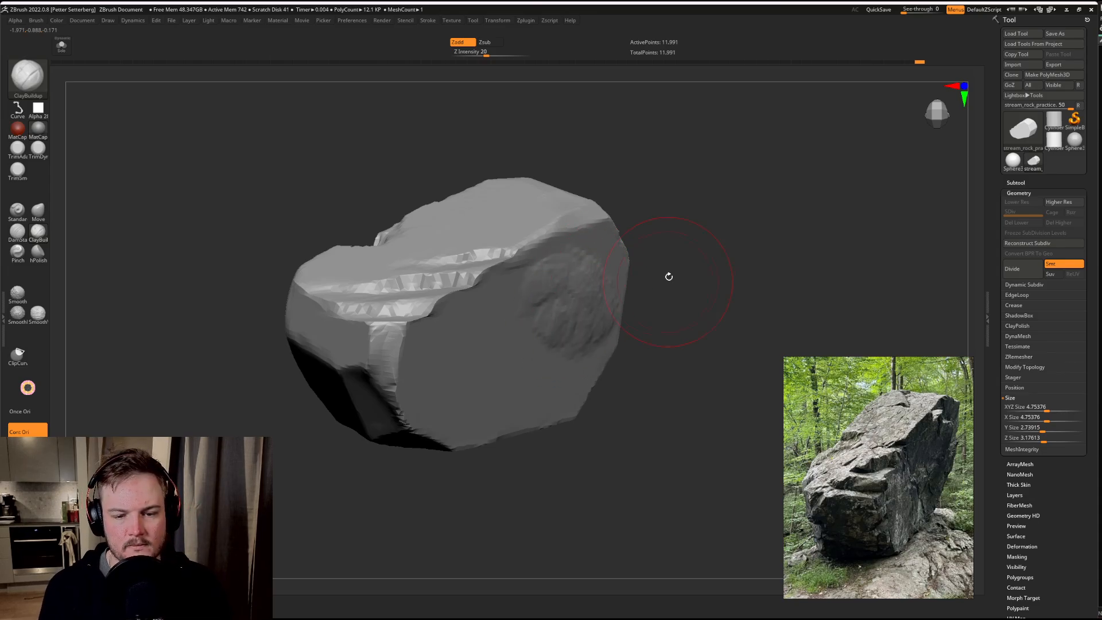
mouse_move(666, 276)
mouse_down()
mouse_move(701, 293)
mouse_move(610, 292)
mouse_up()
mouse_move(510, 301)
mouse_down()
mouse_move(554, 344)
mouse_move(616, 330)
mouse_move(587, 360)
mouse_up()
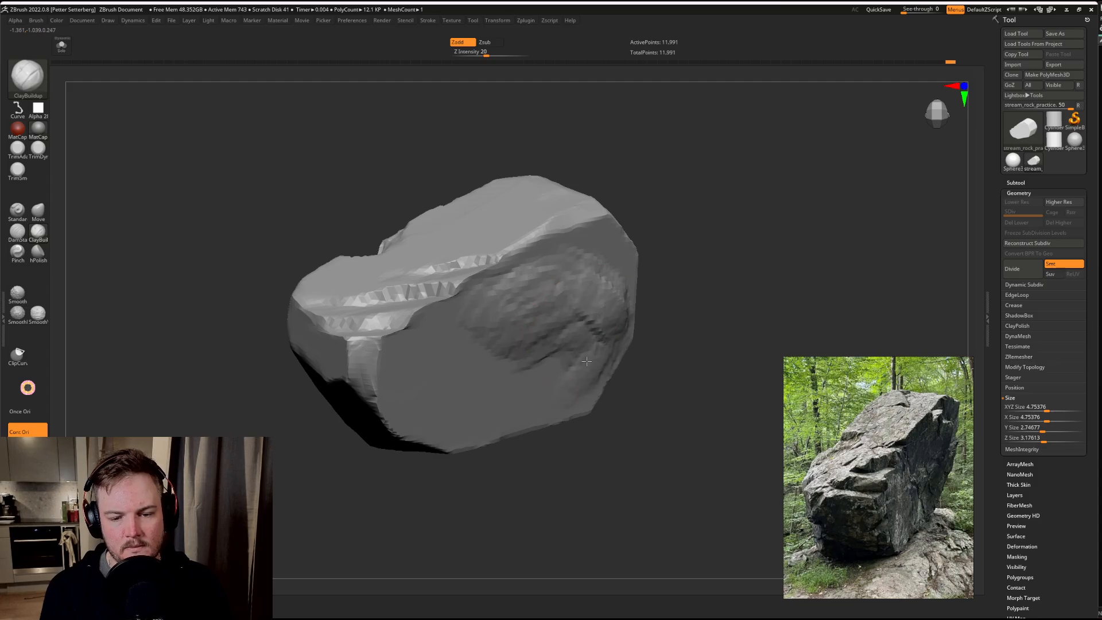
Step: Extend the clay strokes over the lower part of the side face and up to the ledge edge, undoing the unwanted stroke
drag(731, 277, 653, 299)
drag(462, 326, 466, 314)
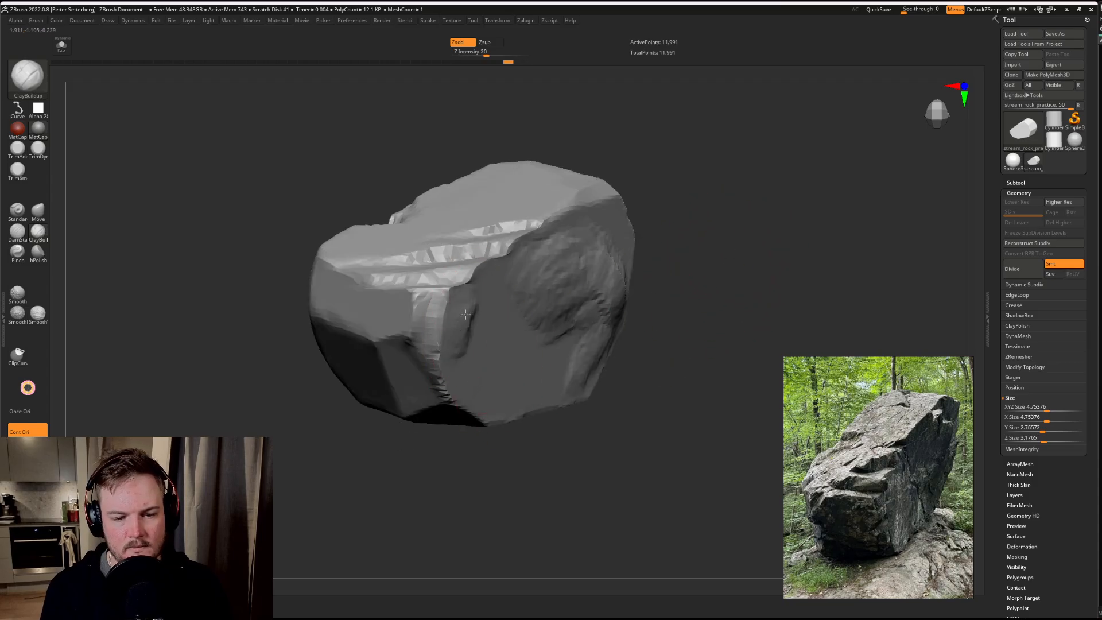
mouse_move(501, 391)
mouse_down()
mouse_move(474, 330)
mouse_move(552, 383)
mouse_move(546, 396)
mouse_up()
mouse_move(533, 363)
mouse_down()
mouse_move(491, 301)
mouse_move(508, 284)
mouse_up()
drag(655, 284, 657, 344)
shift+drag(485, 299, 520, 255)
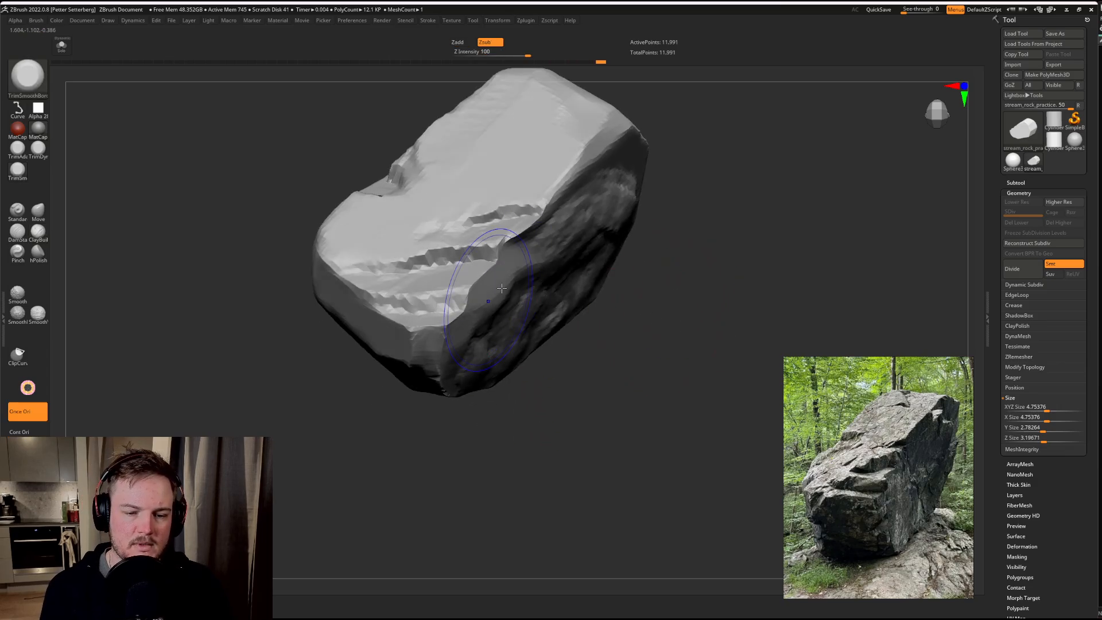
key(ctrl+z)
Step: Switch back and forth between the TrimSmoothBorder and ClayBuildup brushes
key(b)
key(t)
key(s)
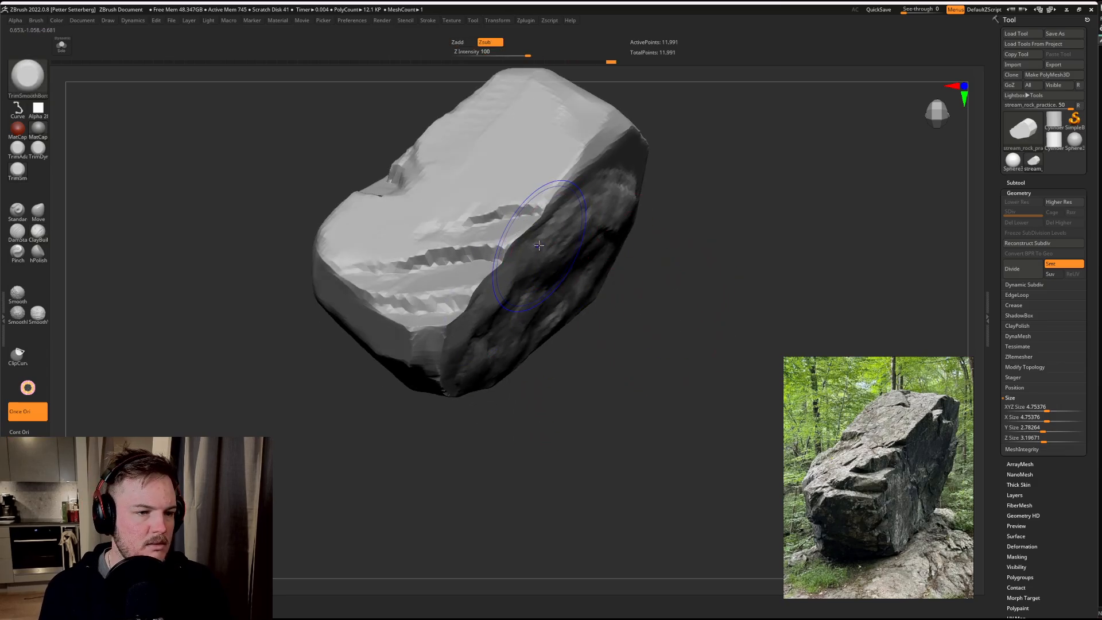
key(b)
key(c)
key(b)
key(b)
key(t)
key(s)
key(b)
key(c)
key(b)
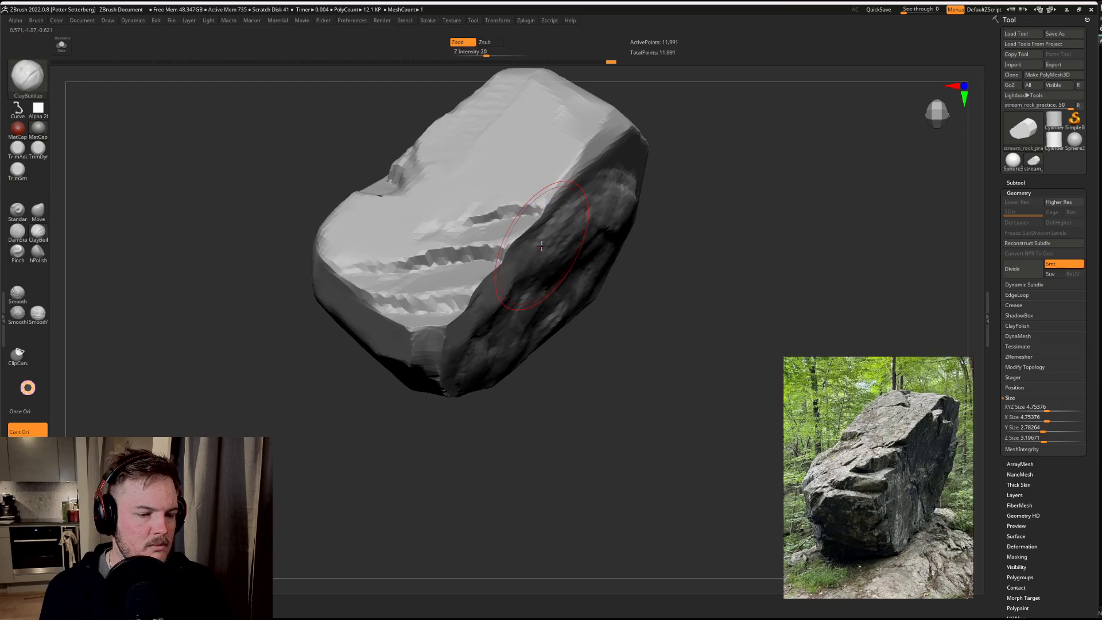
key(b)
key(t)
key(s)
key(b)
key(c)
key(b)
key(b)
key(t)
key(s)
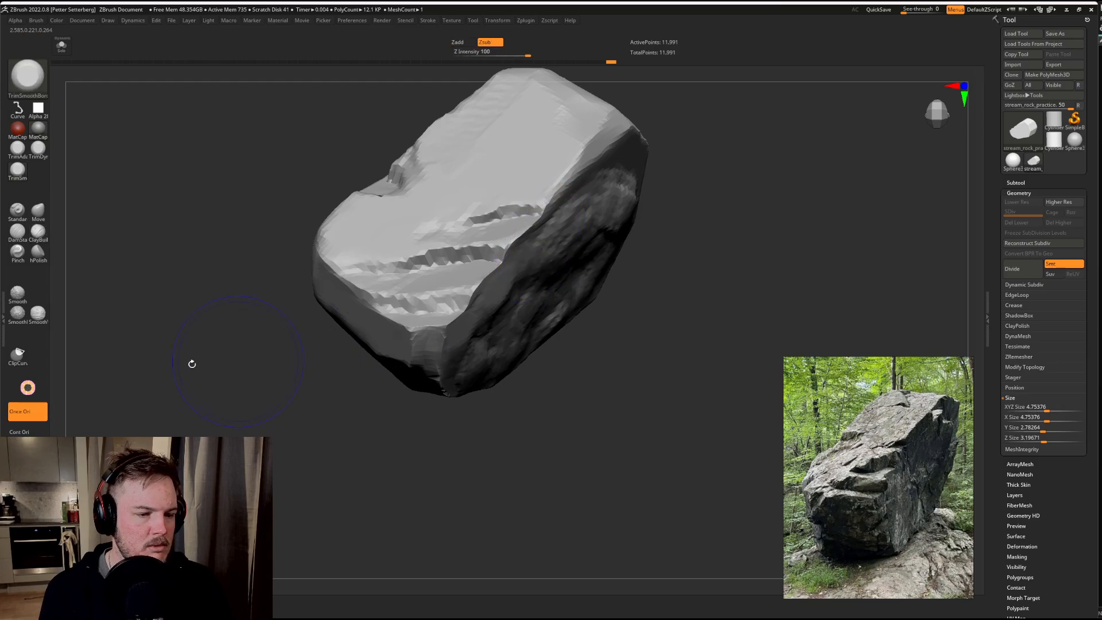
Step: Return to ClayBuildup, adjust the brush size, and build up more uneven clay across the middle of the side face
shift+click(18, 301)
drag(383, 419, 306, 406)
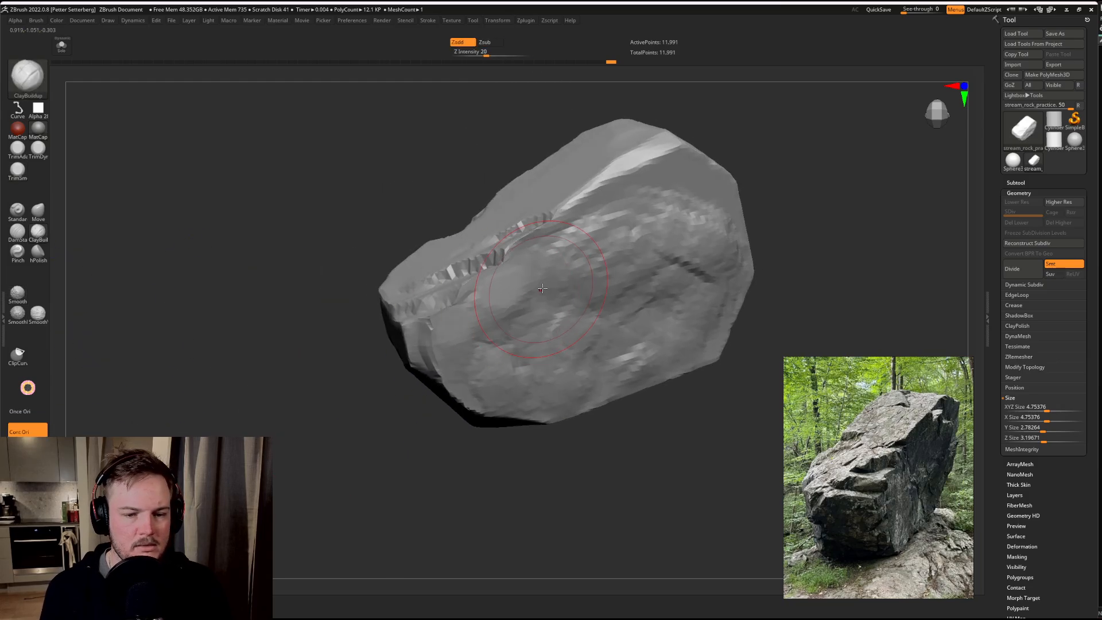
key(s)
drag(538, 285, 532, 286)
key(shift)
mouse_move(400, 383)
mouse_down()
mouse_move(527, 253)
mouse_move(583, 215)
mouse_up()
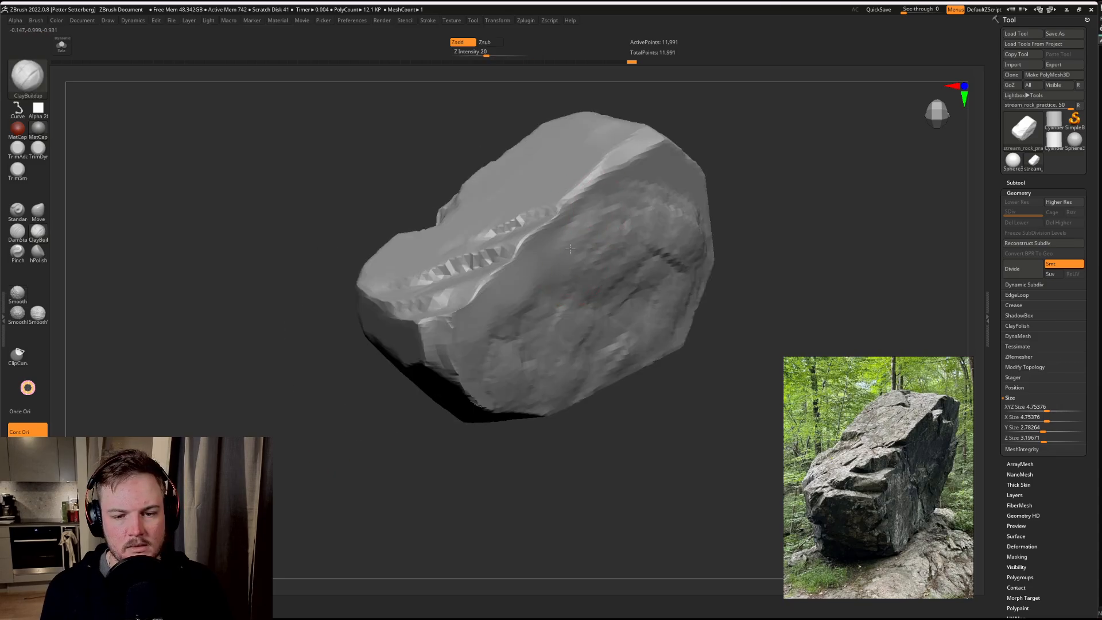
drag(757, 240, 677, 207)
drag(591, 237, 666, 284)
drag(795, 287, 709, 264)
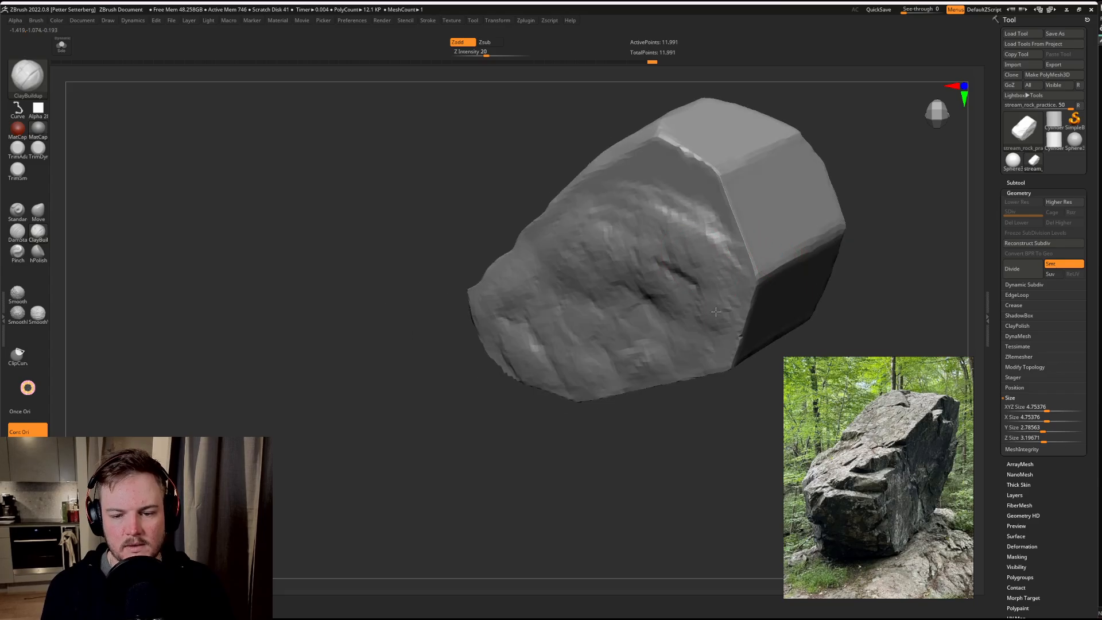
Step: Work clay strokes along the side face's bottom edge and around its upper end to break up the straight outline
drag(696, 460, 538, 484)
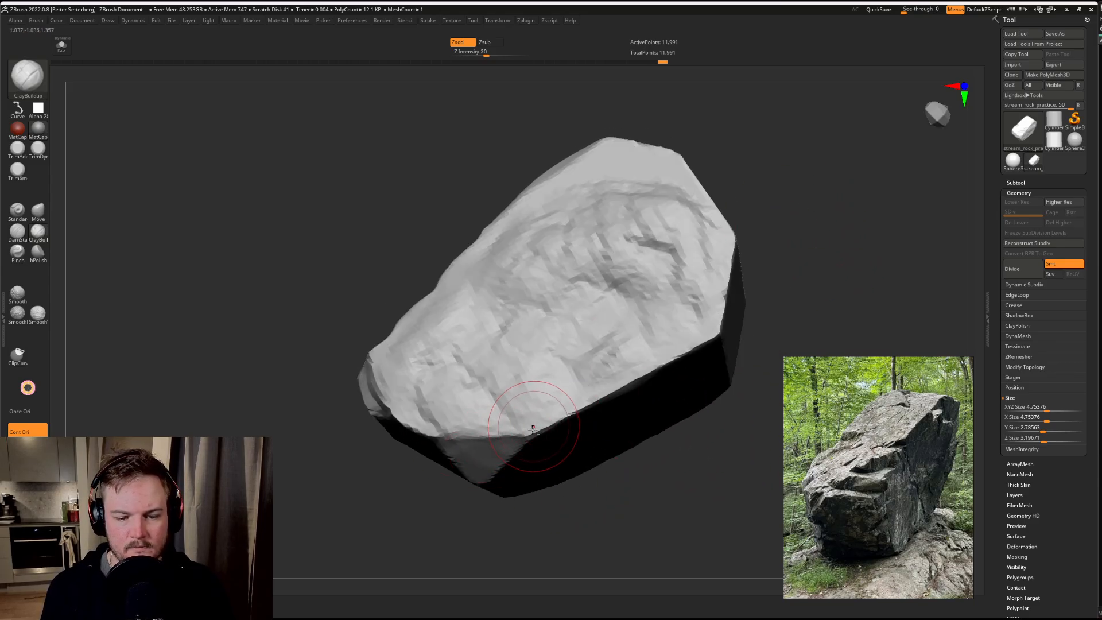
drag(532, 428, 646, 368)
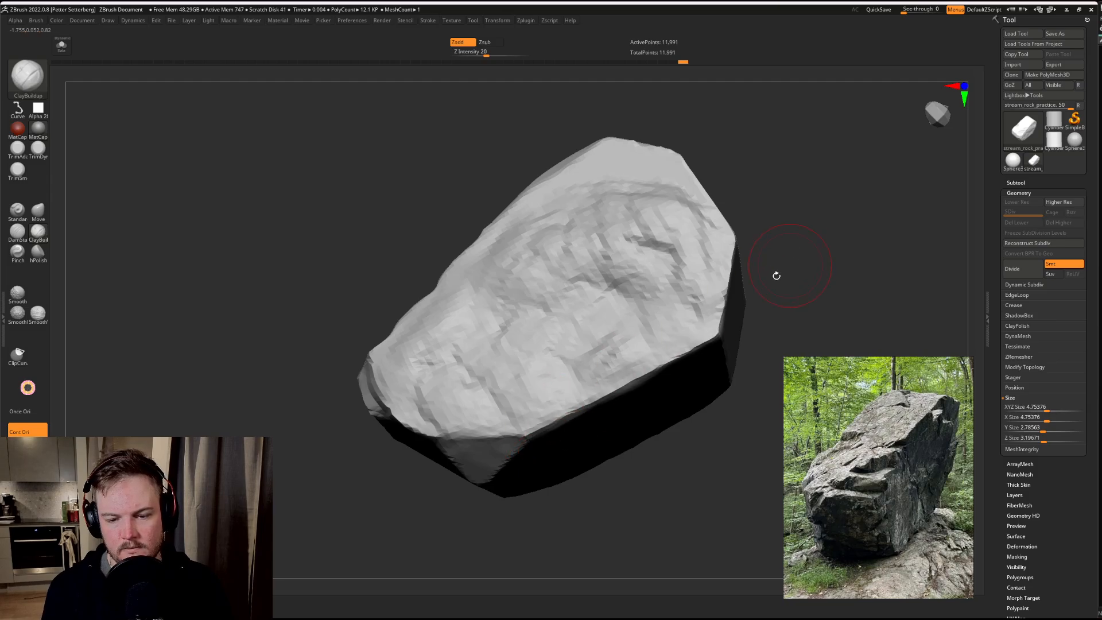
drag(789, 280, 746, 332)
mouse_move(688, 356)
mouse_down()
mouse_move(719, 333)
mouse_move(675, 351)
mouse_up()
shift+drag(752, 229, 744, 258)
mouse_move(832, 175)
mouse_down()
mouse_move(789, 192)
mouse_move(745, 181)
mouse_move(740, 123)
mouse_up()
drag(750, 235, 736, 267)
Step: Build up additional clay on the upper end of the side face, near the rock's back edge
mouse_move(580, 368)
mouse_down()
mouse_move(635, 379)
mouse_move(684, 453)
mouse_move(684, 425)
mouse_up()
drag(691, 299, 719, 291)
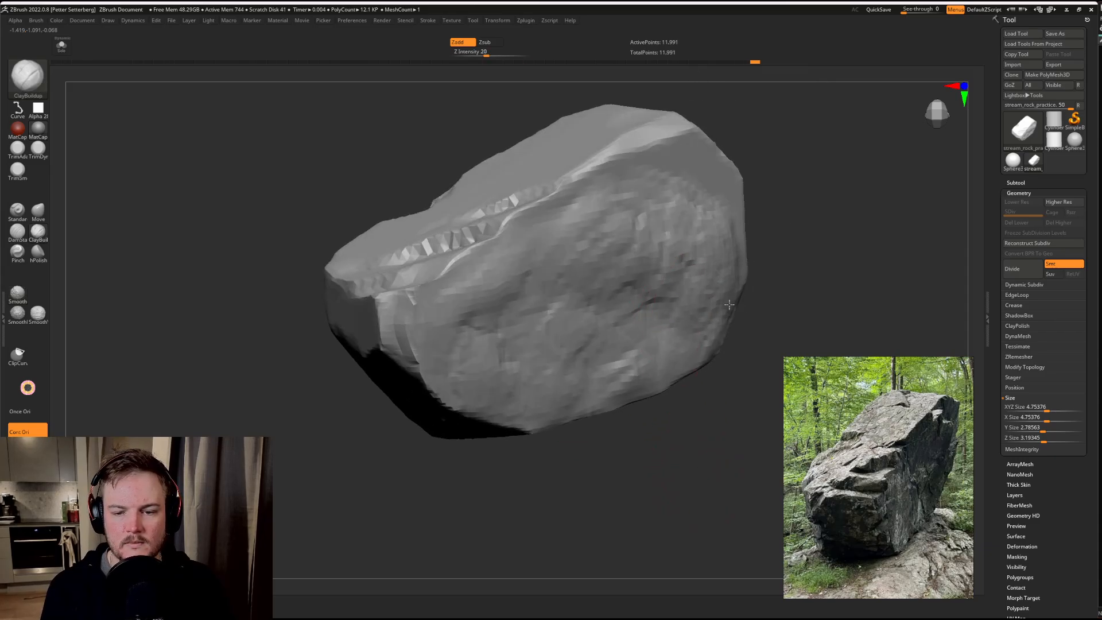
mouse_move(692, 255)
mouse_down()
mouse_move(655, 213)
mouse_move(683, 217)
mouse_up()
alt+drag(846, 190, 818, 146)
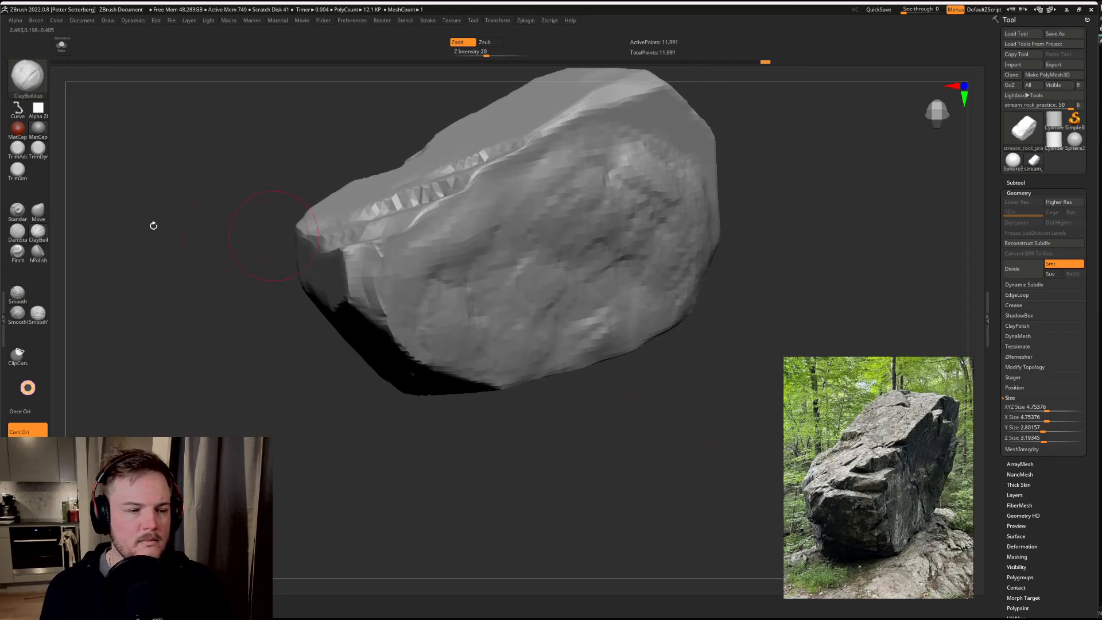
Step: Switch to TrimSmoothBorder with a different square alpha and flatten the clay at the side face's upper end, undoing the unwanted stroke
mouse_move(626, 230)
shift+mouse_down()
mouse_move(644, 234)
mouse_move(605, 226)
mouse_move(653, 254)
mouse_move(651, 277)
mouse_move(642, 259)
shift+mouse_up()
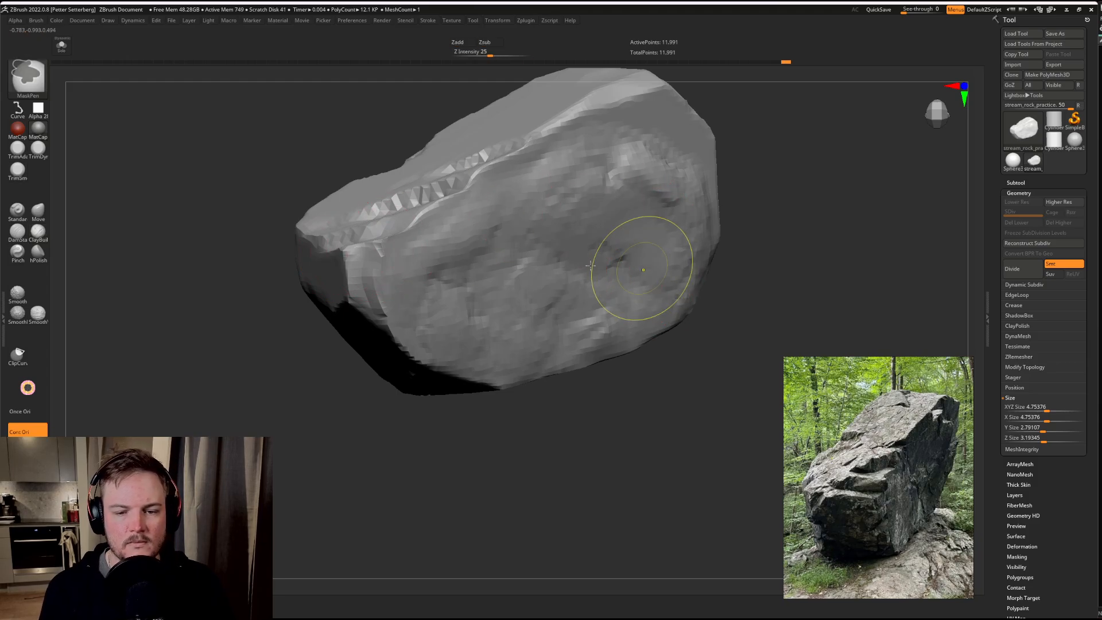
click(44, 109)
click(246, 128)
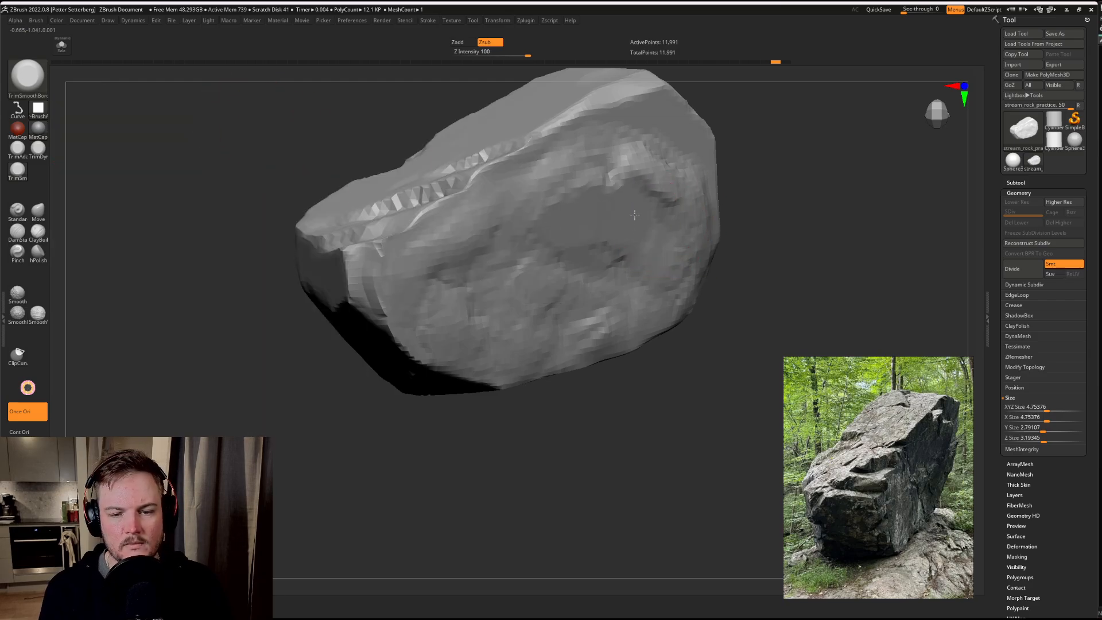
mouse_move(643, 167)
mouse_down()
mouse_move(673, 227)
mouse_move(674, 271)
mouse_up()
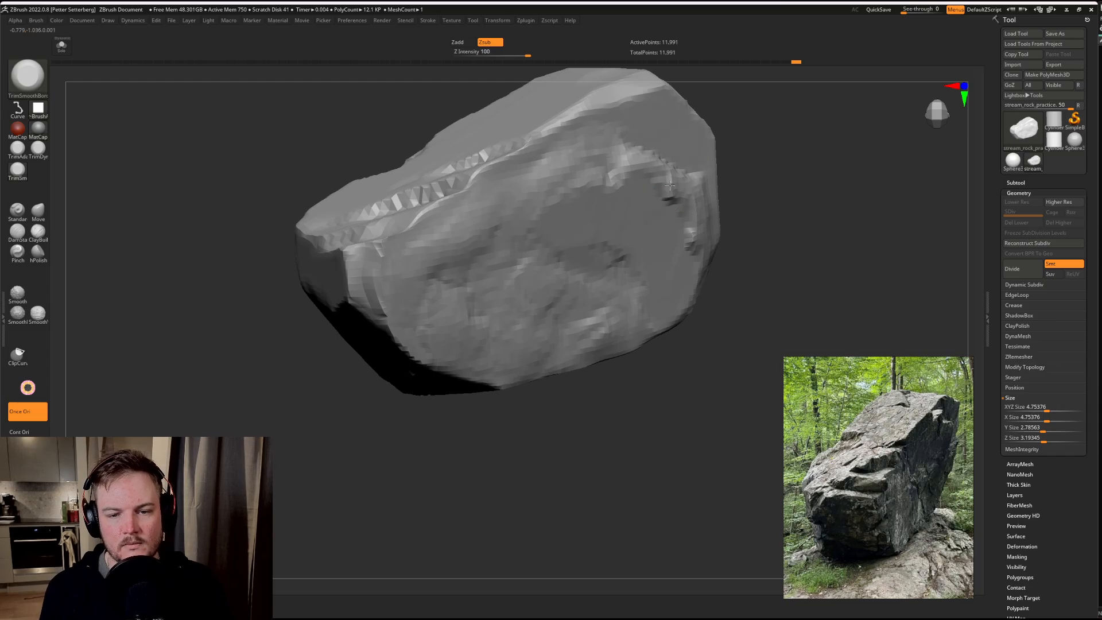
mouse_move(670, 185)
mouse_down()
mouse_move(642, 189)
mouse_move(673, 224)
mouse_up()
key(ctrl+z)
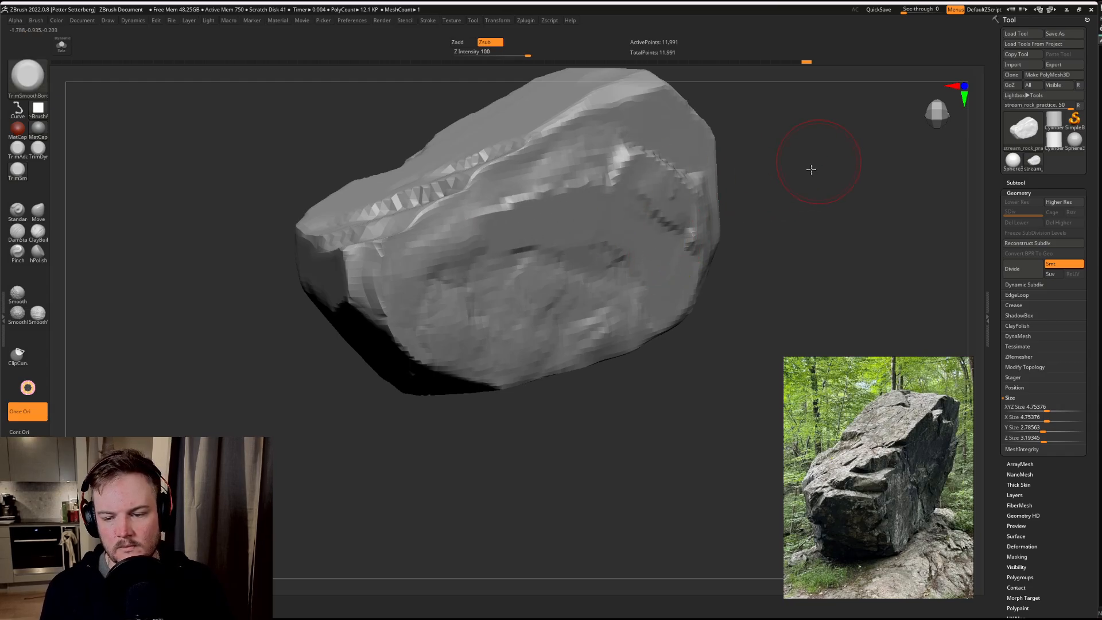
Step: Trim the rough clay across the middle and along the bottom edge of the side face into planar facets
mouse_move(812, 168)
mouse_down()
mouse_move(639, 195)
mouse_move(542, 188)
mouse_up()
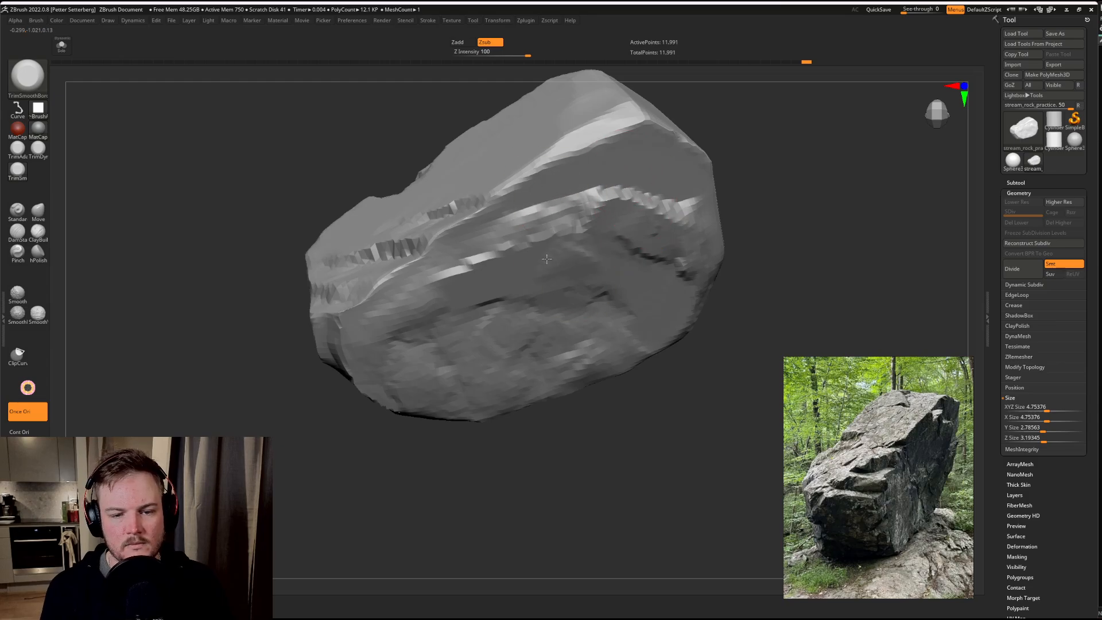
mouse_move(547, 259)
mouse_down()
mouse_move(506, 221)
mouse_move(442, 250)
mouse_move(476, 249)
mouse_move(434, 284)
mouse_up()
drag(782, 256, 726, 170)
mouse_move(805, 206)
mouse_down()
mouse_move(852, 197)
mouse_move(746, 273)
mouse_move(520, 362)
mouse_up()
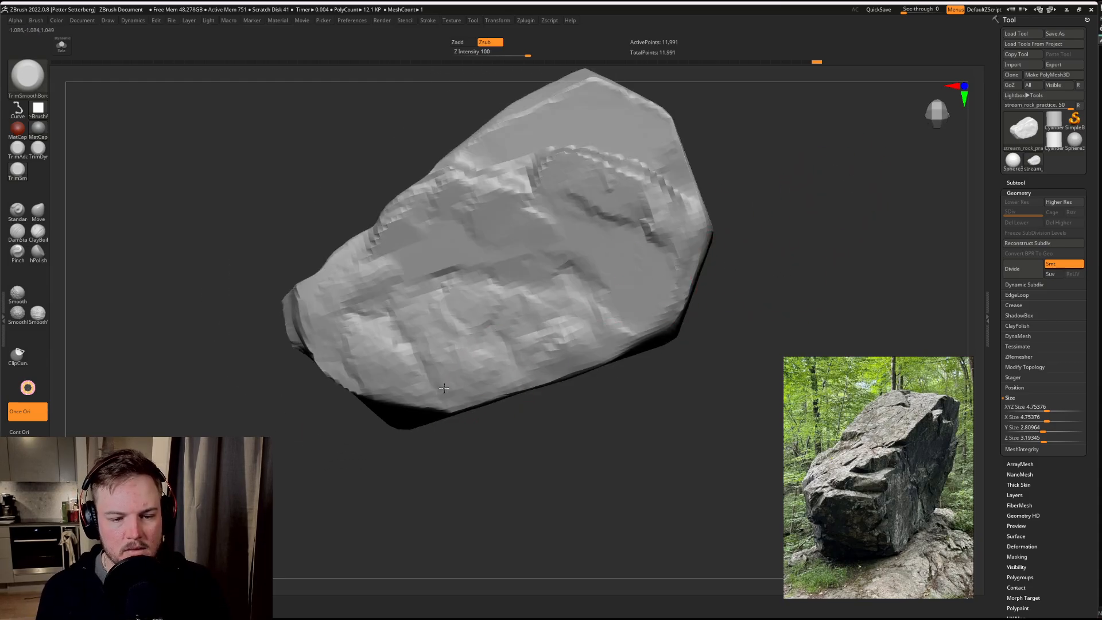
drag(444, 389, 400, 372)
mouse_move(470, 360)
mouse_down()
mouse_move(353, 346)
mouse_move(488, 313)
mouse_move(604, 326)
mouse_up()
Step: Flatten the clay below the curved ledge at the side face's upper end and trim along its back edge
mouse_move(729, 311)
mouse_down()
mouse_move(814, 313)
mouse_move(781, 291)
mouse_move(634, 257)
mouse_move(659, 283)
mouse_up()
drag(821, 276, 712, 269)
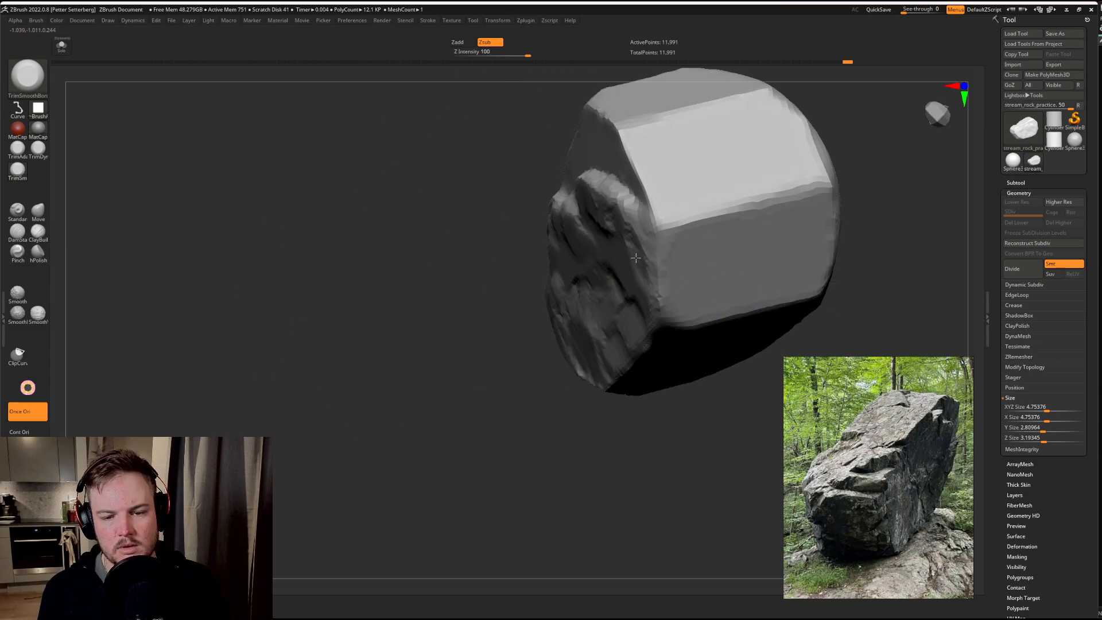
drag(636, 258, 648, 283)
drag(477, 453, 579, 425)
drag(615, 244, 609, 201)
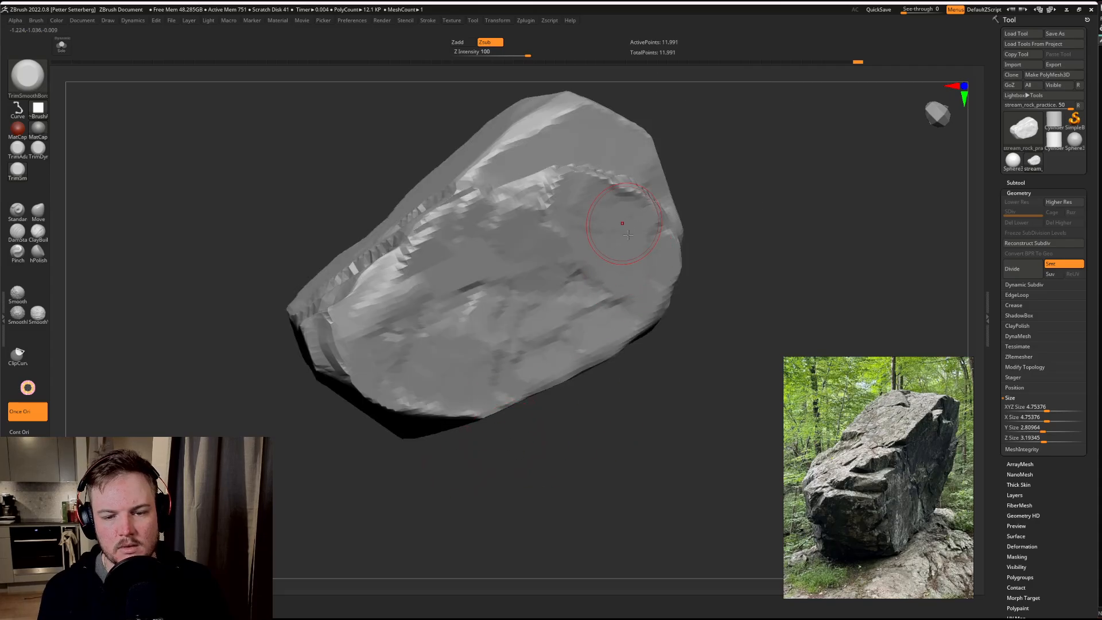
drag(665, 318, 703, 230)
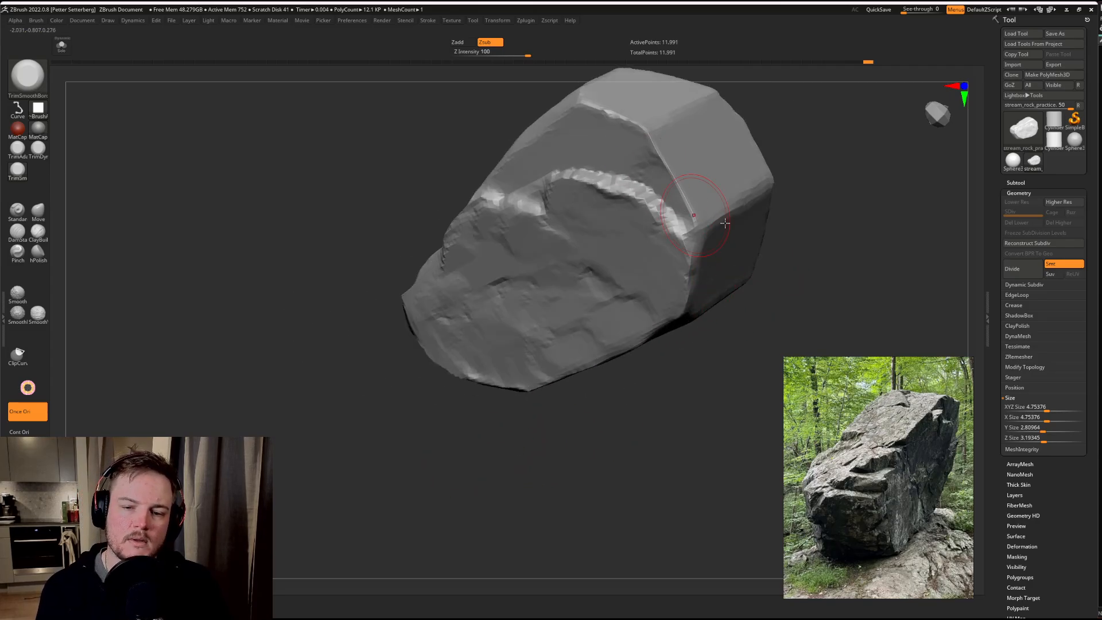
Step: Trim the edge where the upper end of the top face meets the side face
drag(815, 244, 639, 188)
drag(409, 250, 569, 126)
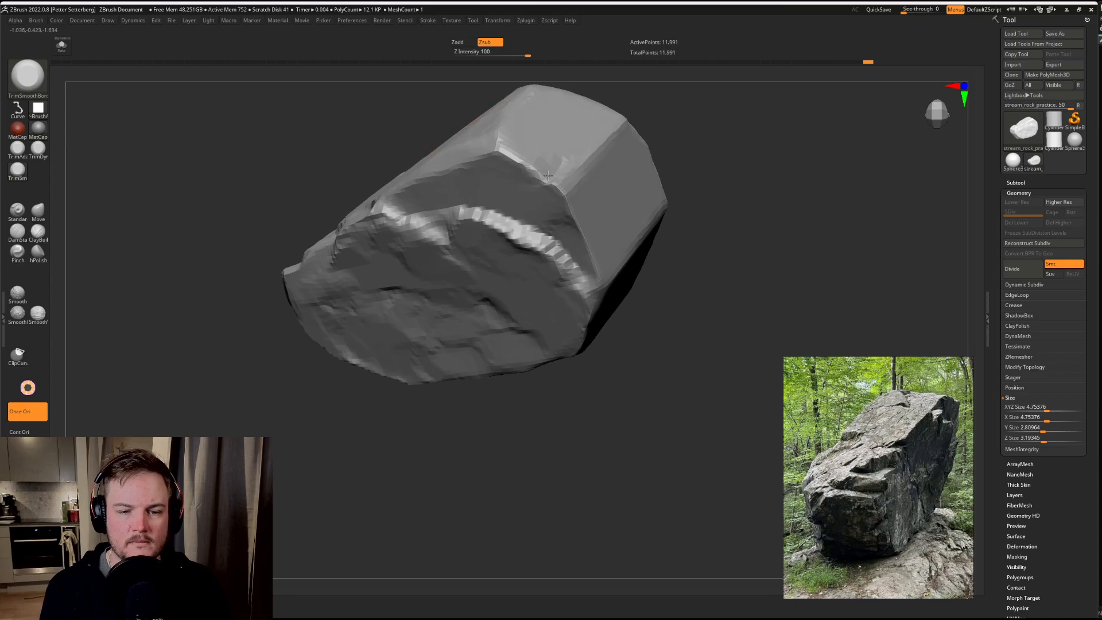
mouse_move(519, 182)
mouse_down()
mouse_move(586, 136)
mouse_move(569, 138)
mouse_up()
Step: Adjust the brush size, trim facets into the opposite side face, and cut into the corner edge at its end
mouse_move(740, 115)
mouse_down()
mouse_move(706, 155)
mouse_move(782, 239)
mouse_move(773, 327)
mouse_move(762, 303)
mouse_move(731, 298)
mouse_move(735, 315)
mouse_up()
key(s)
drag(605, 234, 598, 235)
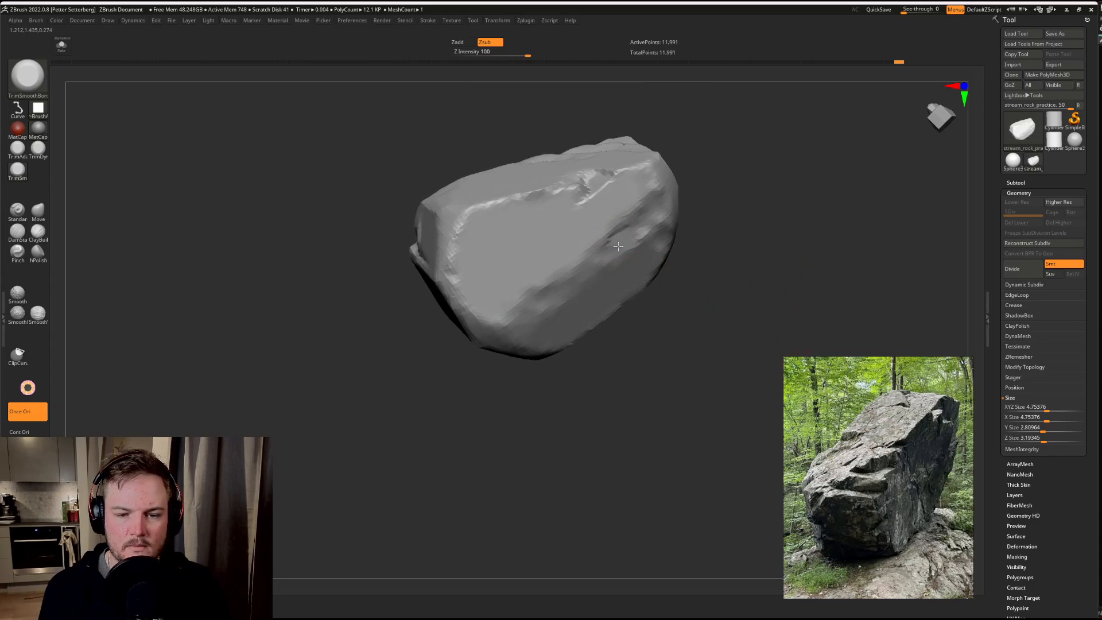
drag(759, 186, 726, 174)
drag(660, 222, 661, 197)
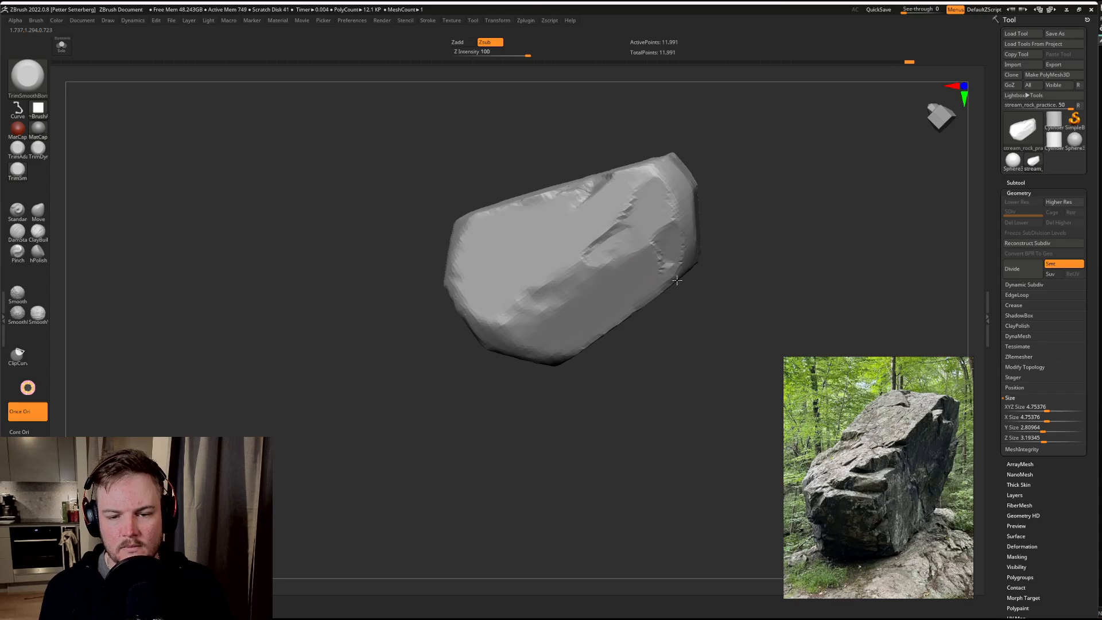
mouse_move(682, 285)
mouse_down()
mouse_move(696, 312)
mouse_move(591, 320)
mouse_move(546, 294)
mouse_move(478, 328)
mouse_up()
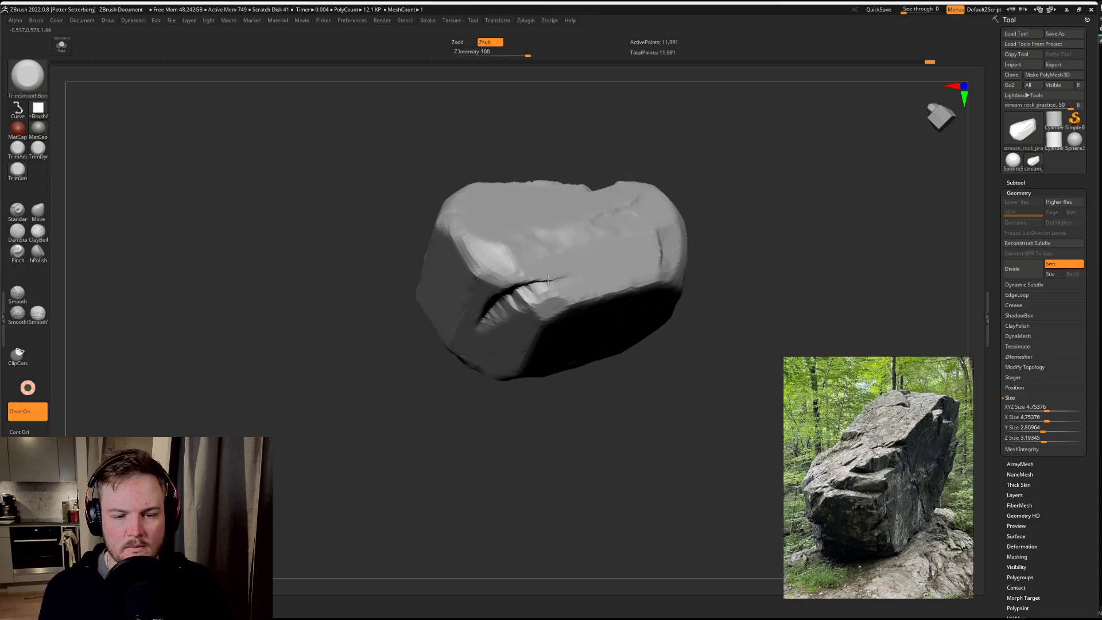
Step: Trim the facets beside the curved cut at the rock's end and along the adjoining edges
drag(787, 247, 735, 207)
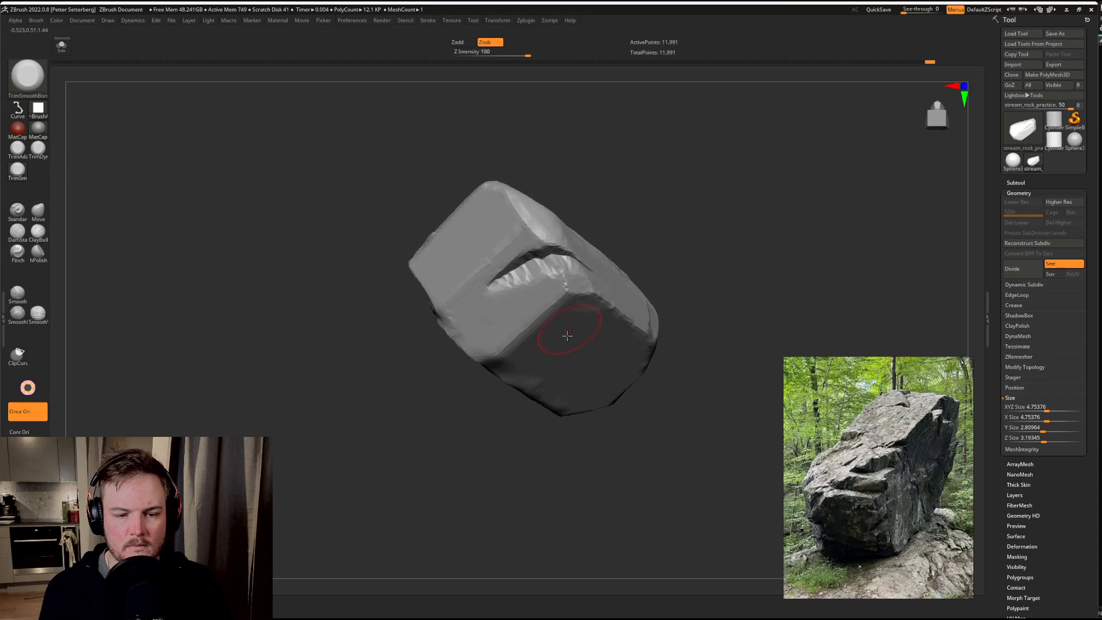
drag(527, 267, 454, 313)
mouse_move(689, 247)
mouse_down()
mouse_move(767, 216)
mouse_move(793, 177)
mouse_move(804, 241)
mouse_move(844, 207)
mouse_move(793, 259)
mouse_up()
drag(497, 252, 489, 336)
drag(822, 228, 777, 189)
drag(607, 184, 498, 301)
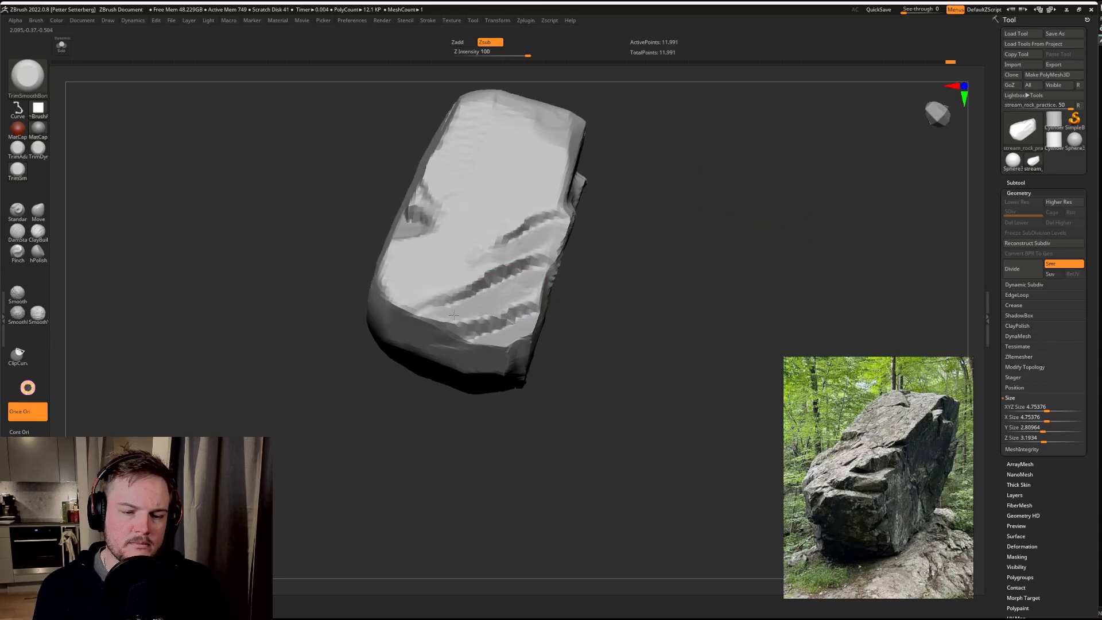
Step: Undo the last trim, and flatten the narrow end's face and the corner where it meets the side face
drag(394, 326, 320, 352)
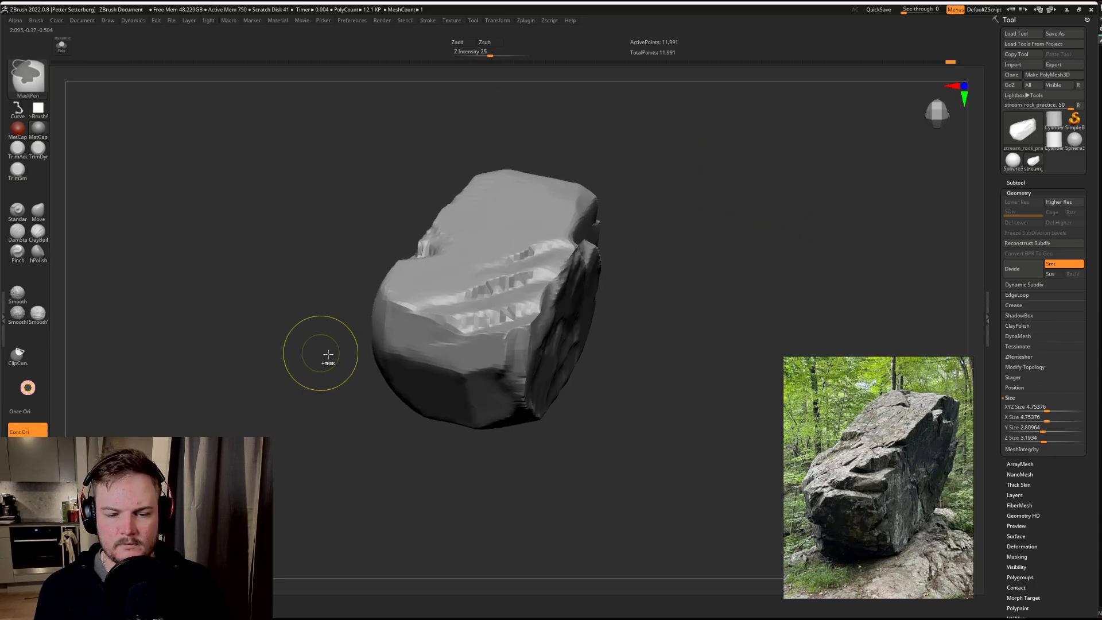
key(ctrl+z)
mouse_move(239, 359)
mouse_down()
mouse_move(271, 377)
mouse_move(281, 355)
mouse_up()
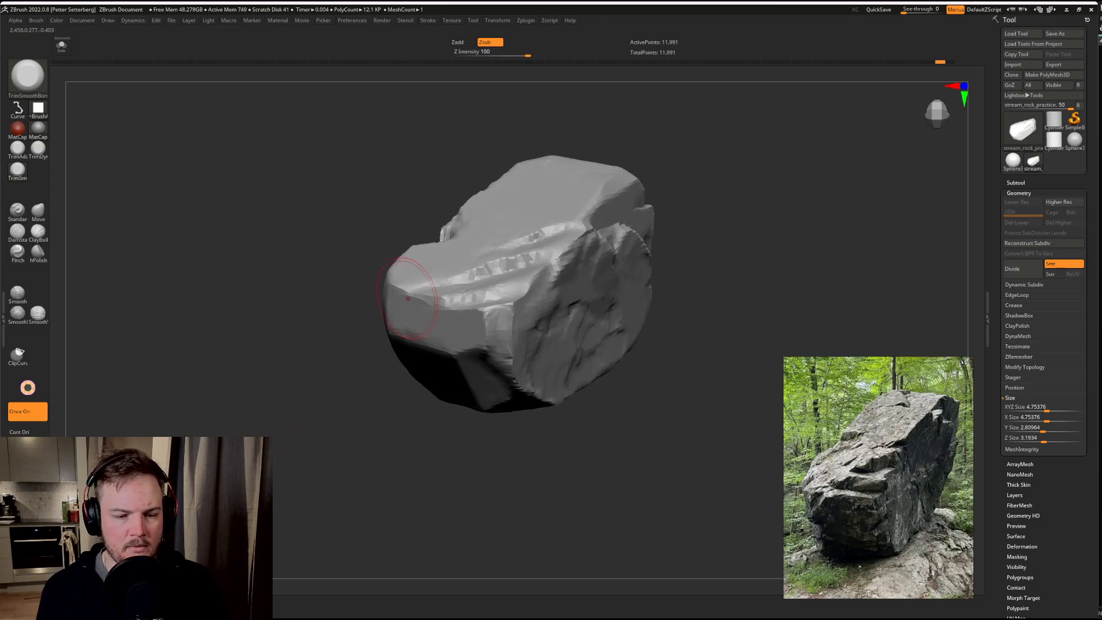
mouse_move(440, 455)
mouse_down()
mouse_move(541, 383)
mouse_move(501, 386)
mouse_up()
mouse_move(589, 283)
mouse_down()
mouse_move(655, 261)
mouse_move(462, 319)
mouse_up()
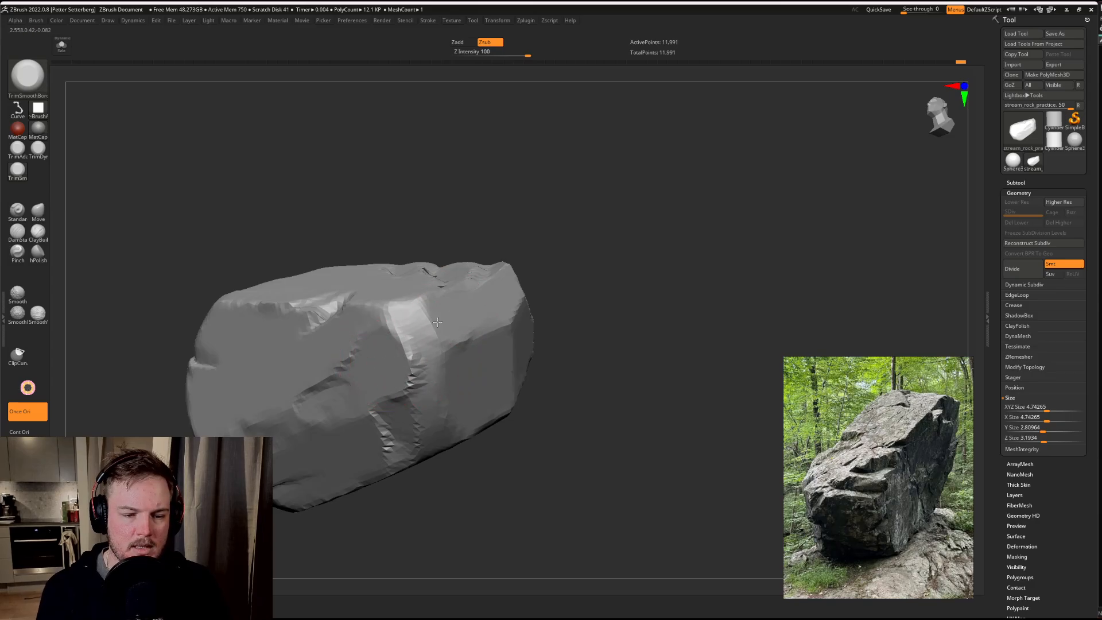
mouse_move(660, 265)
mouse_down()
mouse_move(571, 258)
mouse_move(602, 259)
mouse_move(467, 308)
mouse_up()
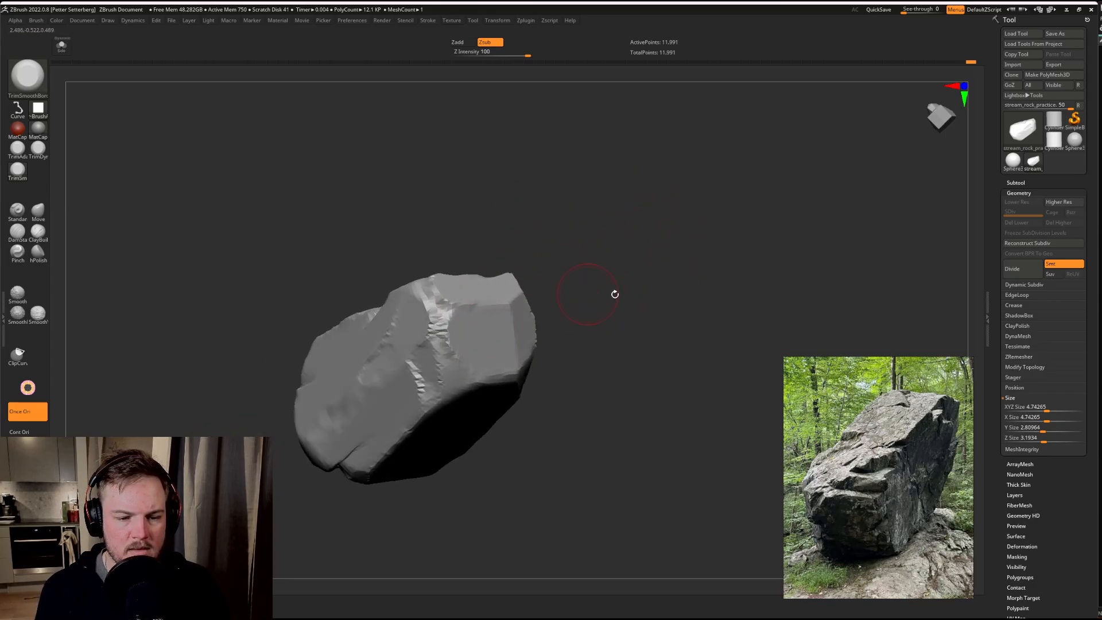
mouse_move(615, 293)
mouse_down()
mouse_move(470, 348)
mouse_move(443, 370)
mouse_move(468, 380)
mouse_move(449, 322)
mouse_up()
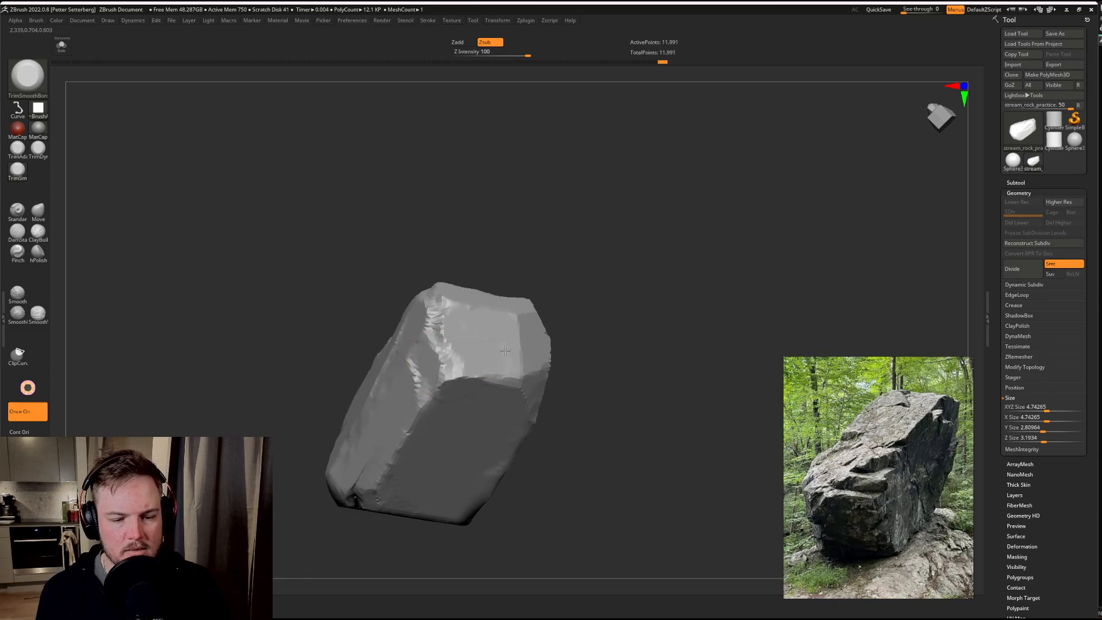
Step: Trim the narrow end's facets along the edges bordering the underside and the rough side face
drag(597, 375, 570, 374)
drag(504, 390, 486, 391)
drag(630, 325, 558, 402)
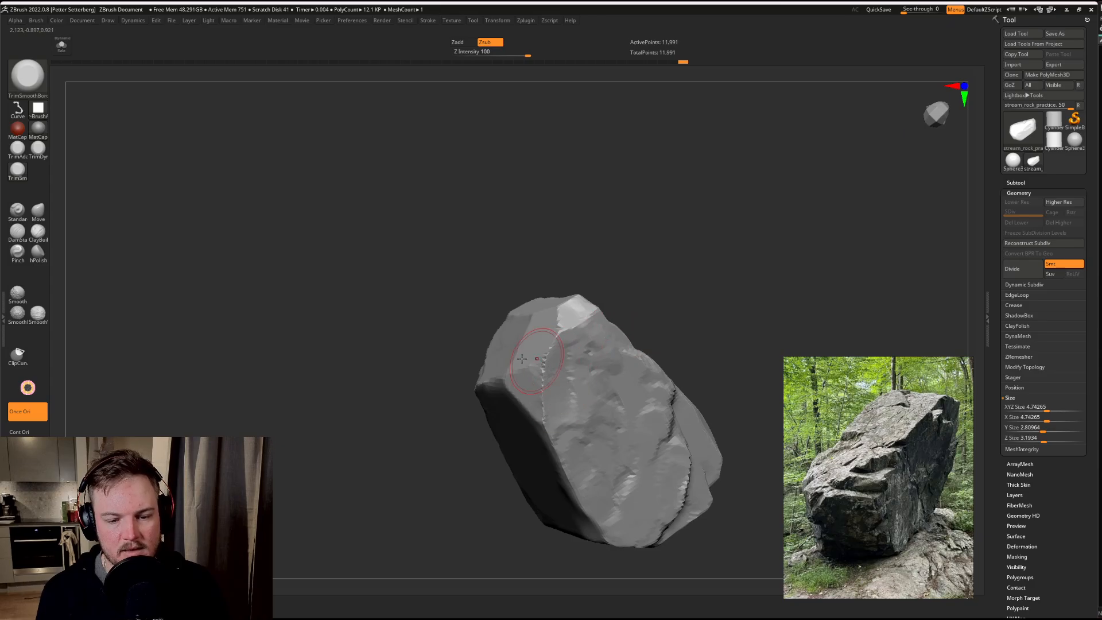
drag(522, 359, 516, 360)
drag(656, 257, 592, 359)
mouse_move(472, 396)
mouse_down()
mouse_move(546, 343)
mouse_move(584, 377)
mouse_up()
Step: Trim the area around the notch on the top face's long edge and bring up the brush size control
mouse_move(666, 258)
mouse_down()
mouse_move(612, 291)
mouse_move(349, 357)
mouse_move(362, 406)
mouse_move(563, 239)
mouse_up()
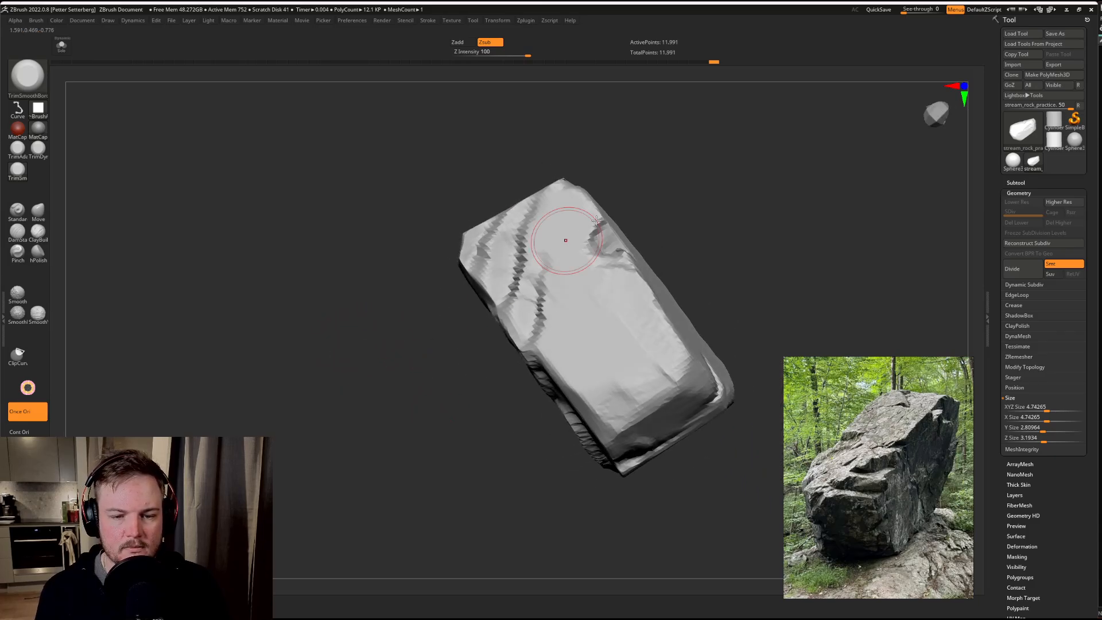
drag(696, 169, 674, 197)
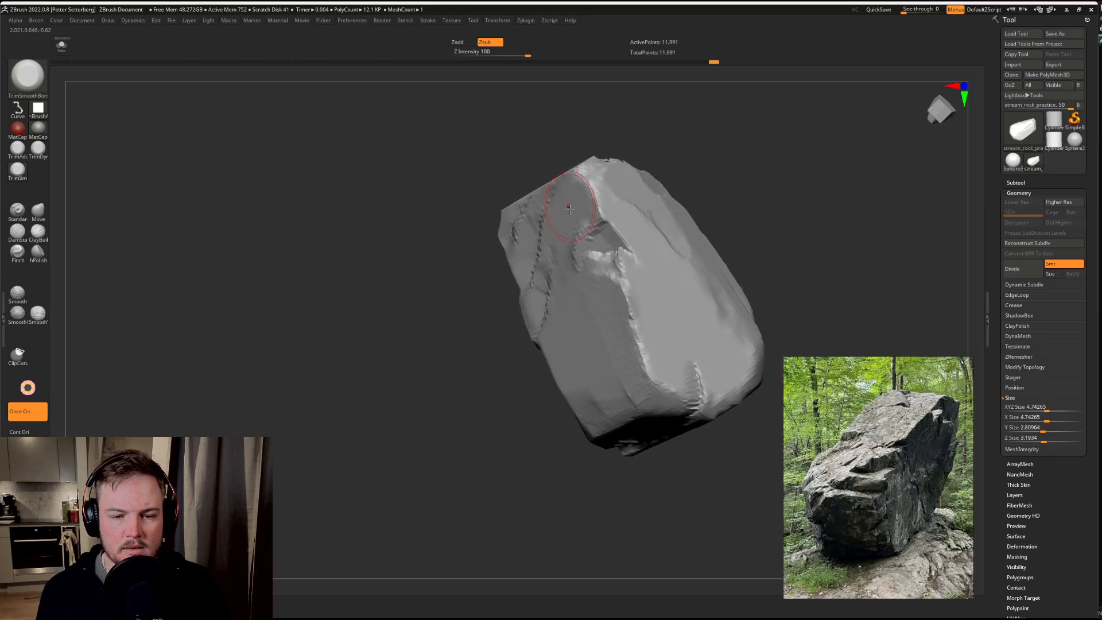
mouse_move(598, 254)
mouse_down()
mouse_move(645, 227)
mouse_move(603, 223)
mouse_move(598, 250)
mouse_up()
key(s)
Step: With the Move brush at Z Intensity 8, pull the top face's long edge outward and reshape the side face's lower corner
mouse_move(670, 213)
mouse_down()
mouse_move(726, 177)
mouse_move(712, 194)
mouse_move(760, 185)
mouse_move(770, 170)
mouse_move(839, 190)
mouse_move(750, 224)
mouse_move(756, 290)
mouse_move(790, 303)
mouse_move(780, 277)
mouse_move(745, 253)
mouse_up()
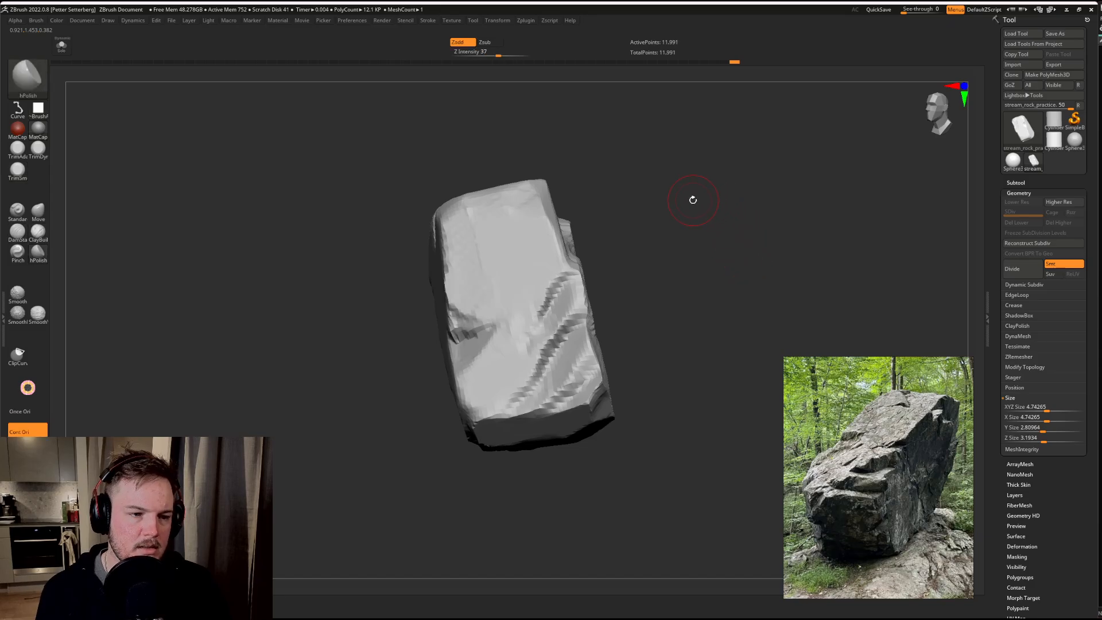
click(41, 220)
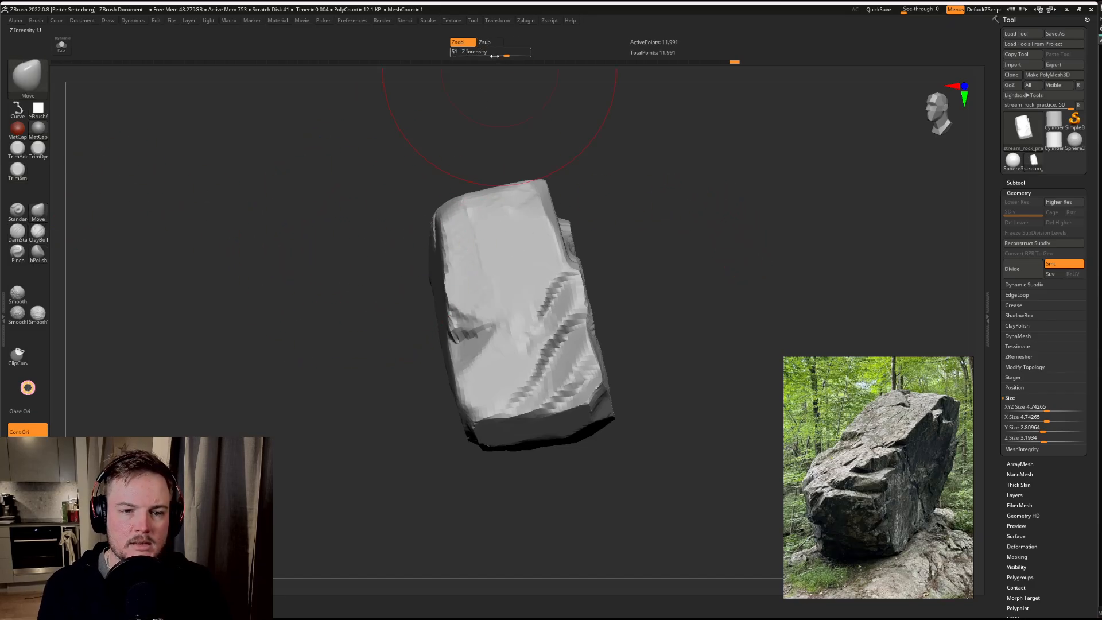
drag(484, 56, 474, 53)
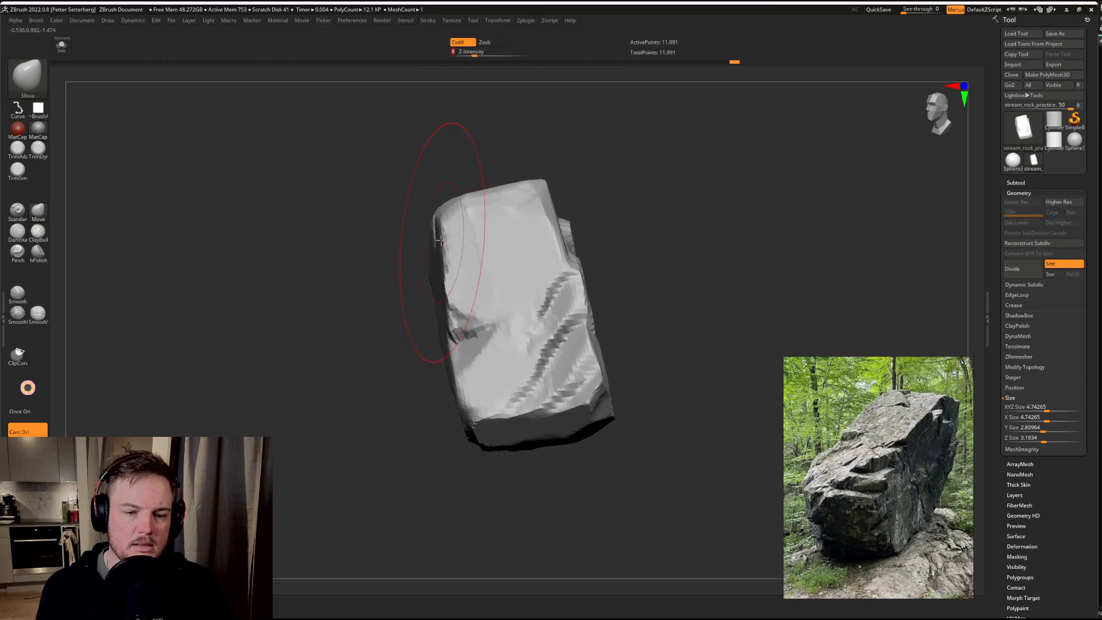
drag(433, 241, 401, 244)
mouse_move(509, 196)
mouse_down()
mouse_move(598, 214)
mouse_move(692, 207)
mouse_move(508, 327)
mouse_up()
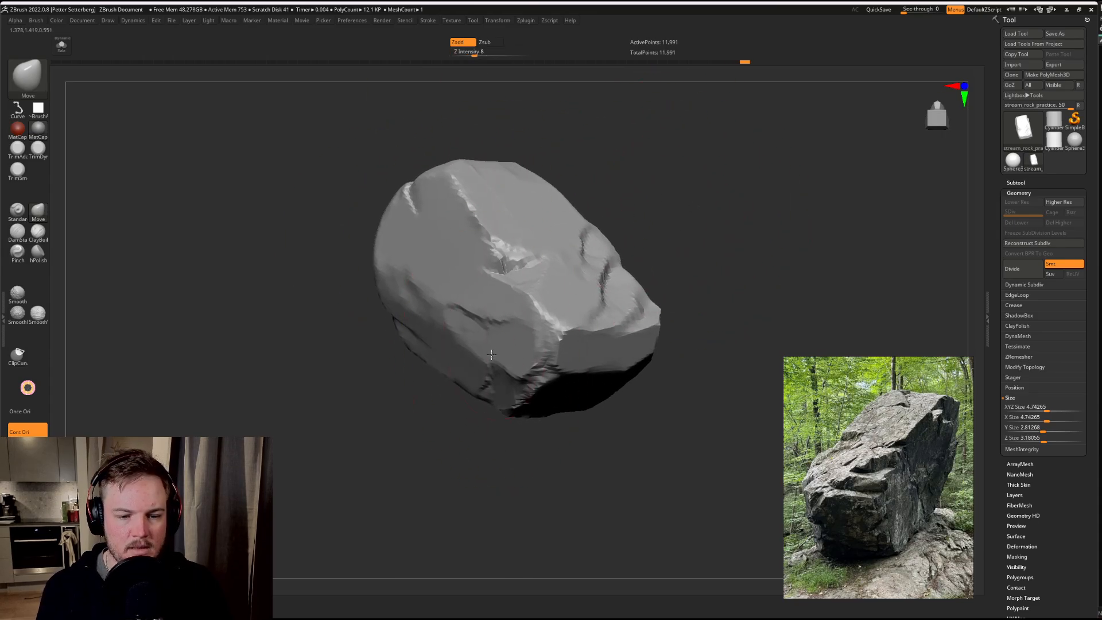
drag(460, 366, 485, 359)
mouse_move(384, 330)
mouse_down()
mouse_move(370, 314)
mouse_move(378, 309)
mouse_up()
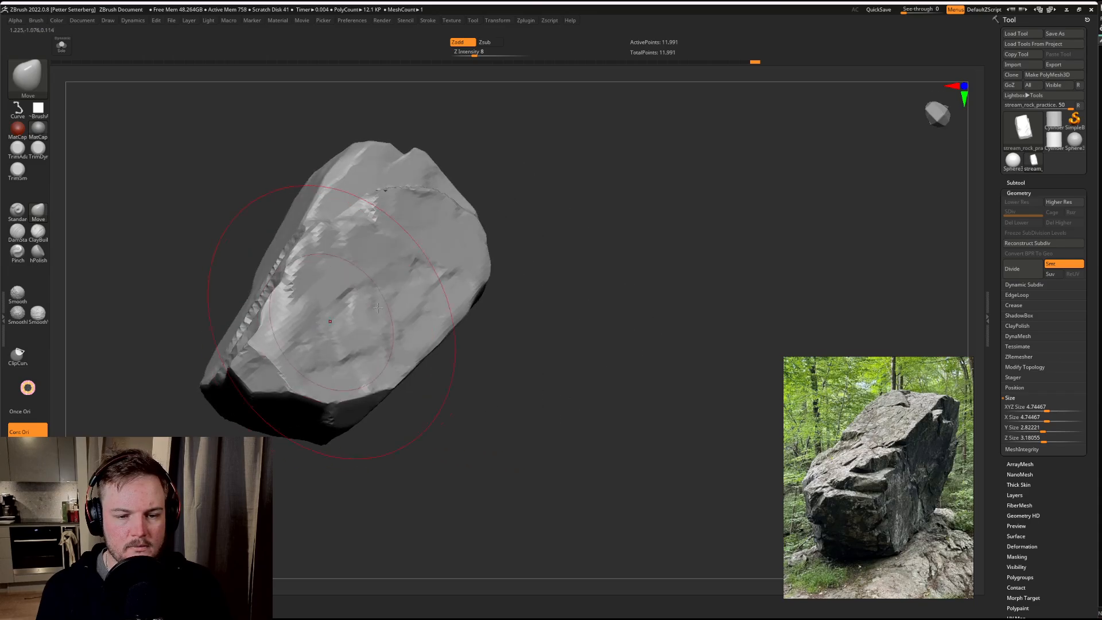
Step: Push and pull the rough side face's outline with the Move brush to widen the rock
mouse_move(501, 284)
mouse_down()
mouse_move(491, 310)
mouse_move(579, 291)
mouse_up()
alt+drag(585, 331, 642, 262)
drag(601, 263, 560, 291)
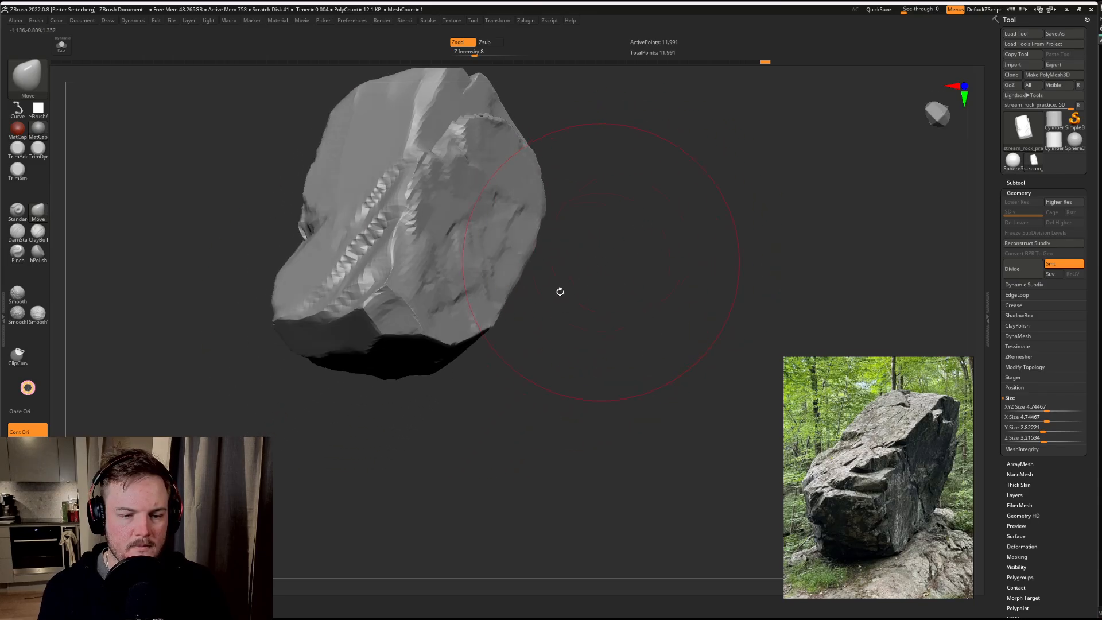
drag(590, 246, 537, 253)
drag(677, 140, 663, 151)
mouse_move(725, 118)
shift+mouse_down()
mouse_move(766, 160)
mouse_move(706, 158)
shift+mouse_up()
drag(737, 195, 560, 244)
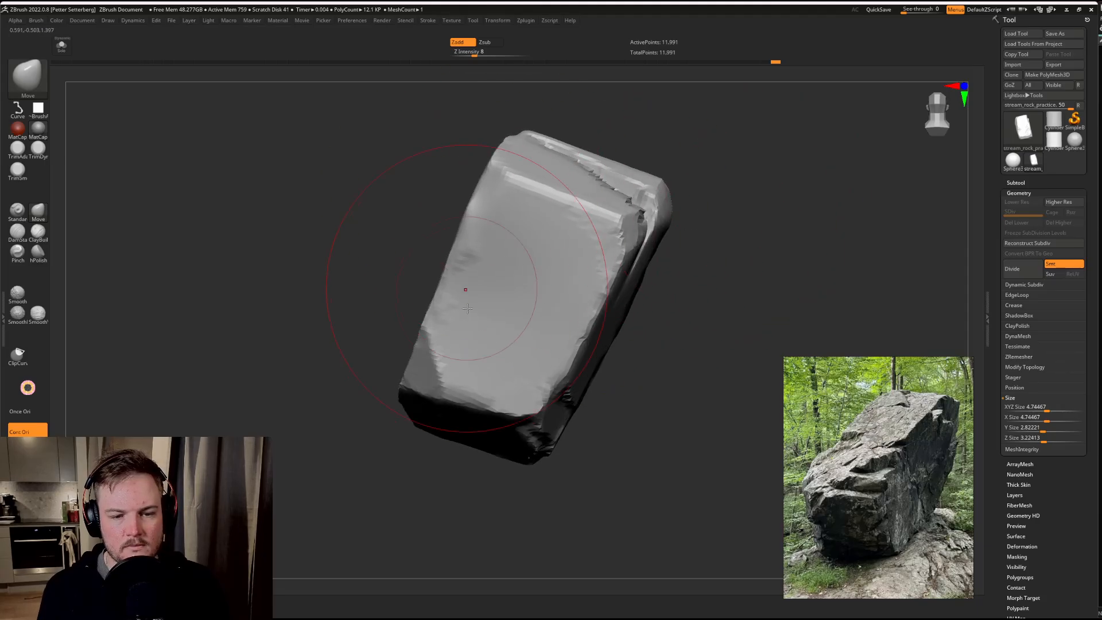
Step: Nudge the lower corners and long edge of the broad flat face with the Move brush to make its outline less regular
drag(412, 364, 467, 363)
drag(544, 422, 539, 434)
drag(611, 305, 599, 301)
drag(633, 240, 638, 233)
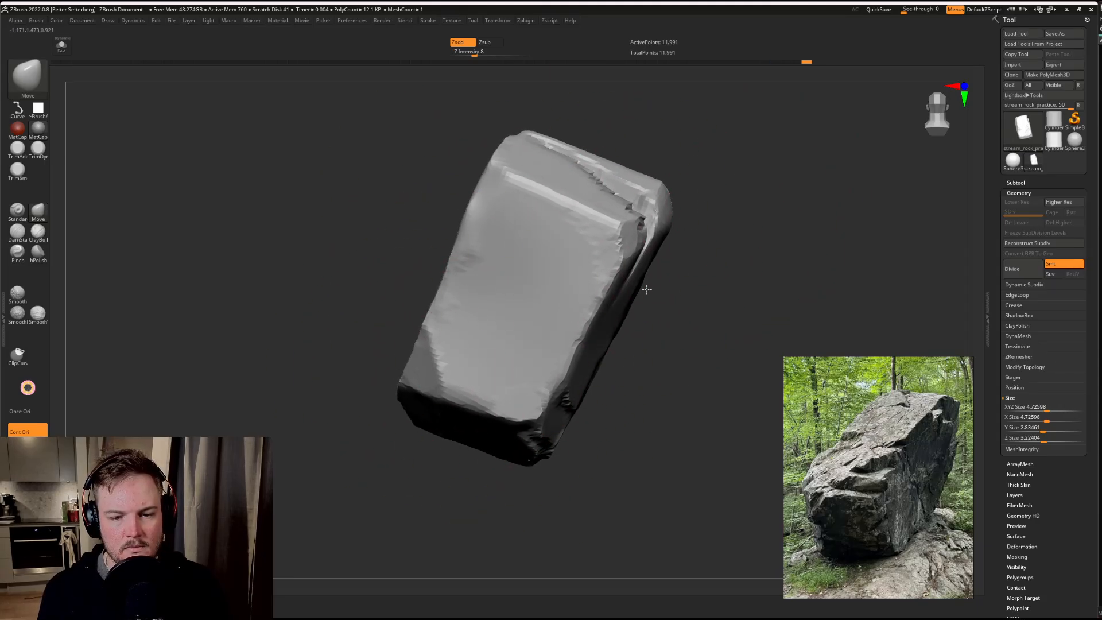
mouse_move(743, 260)
mouse_down()
mouse_move(780, 248)
mouse_move(810, 269)
mouse_move(867, 226)
mouse_move(787, 175)
mouse_move(741, 214)
mouse_move(502, 171)
mouse_move(506, 181)
mouse_up()
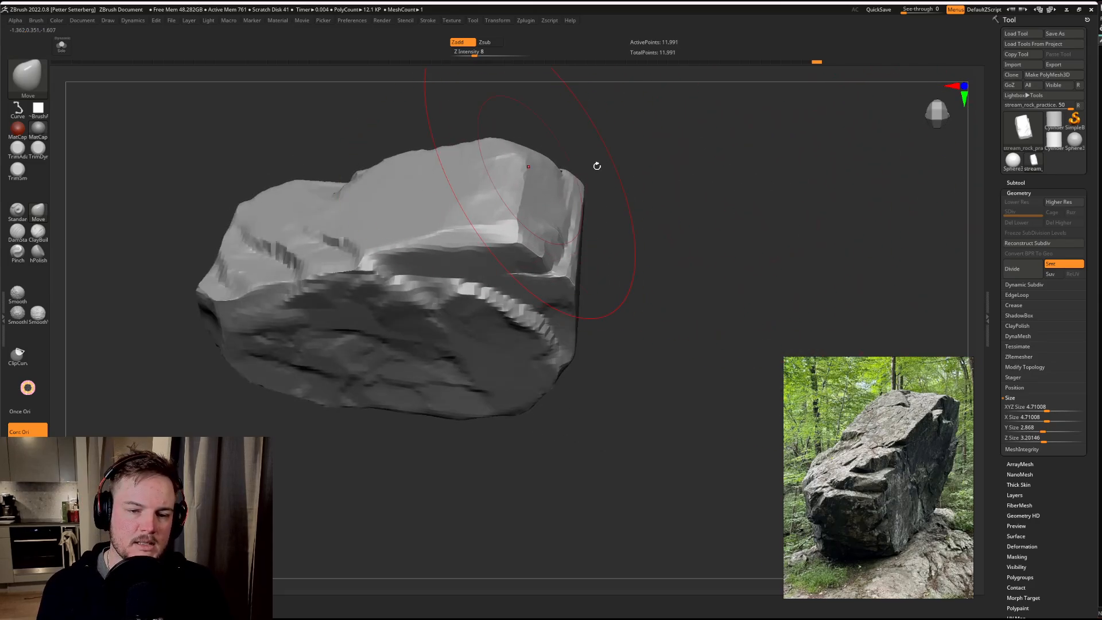
Step: Adjust the rock's overall silhouette with the Move brush at the narrow end, the underside and the rounded thick end
mouse_move(595, 166)
mouse_down()
mouse_move(700, 166)
mouse_move(618, 184)
mouse_up()
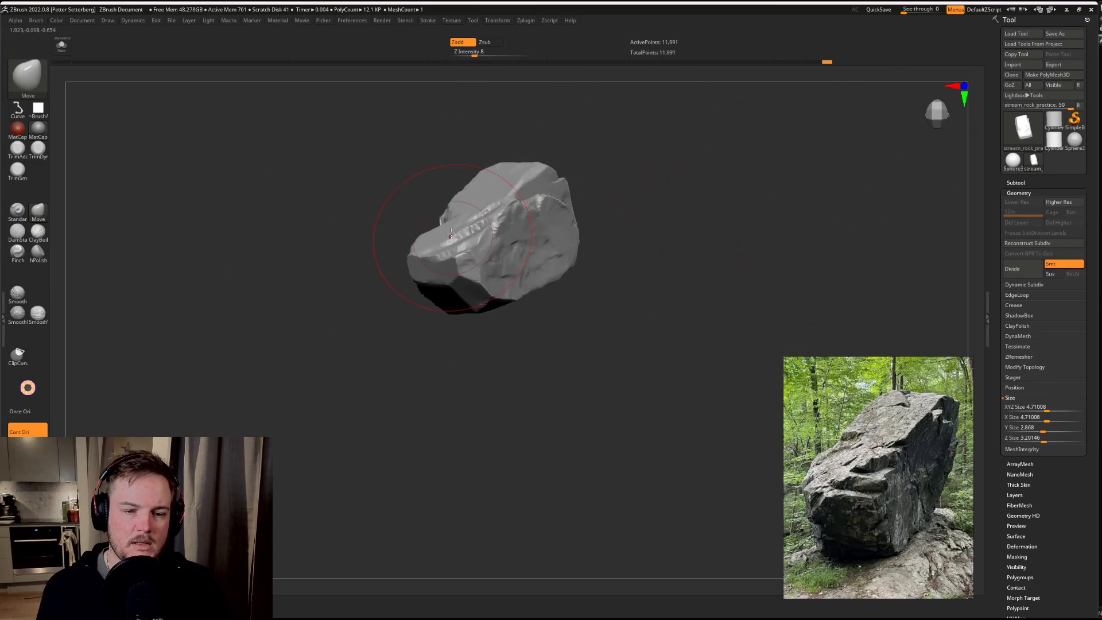
drag(452, 234, 446, 251)
drag(397, 358, 399, 306)
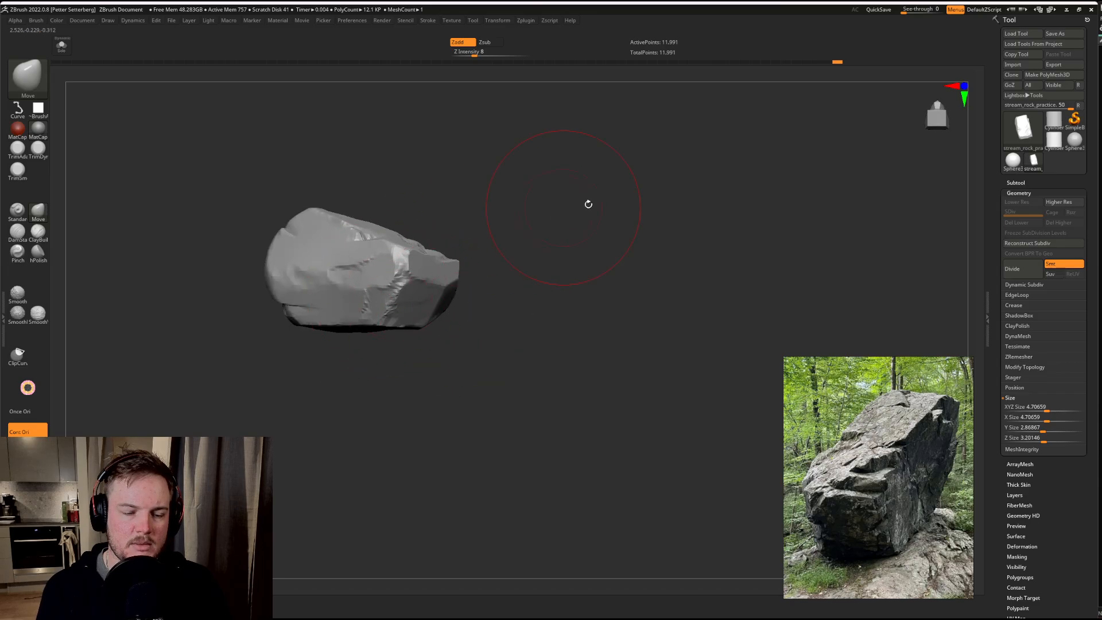
drag(588, 204, 677, 213)
drag(480, 386, 480, 315)
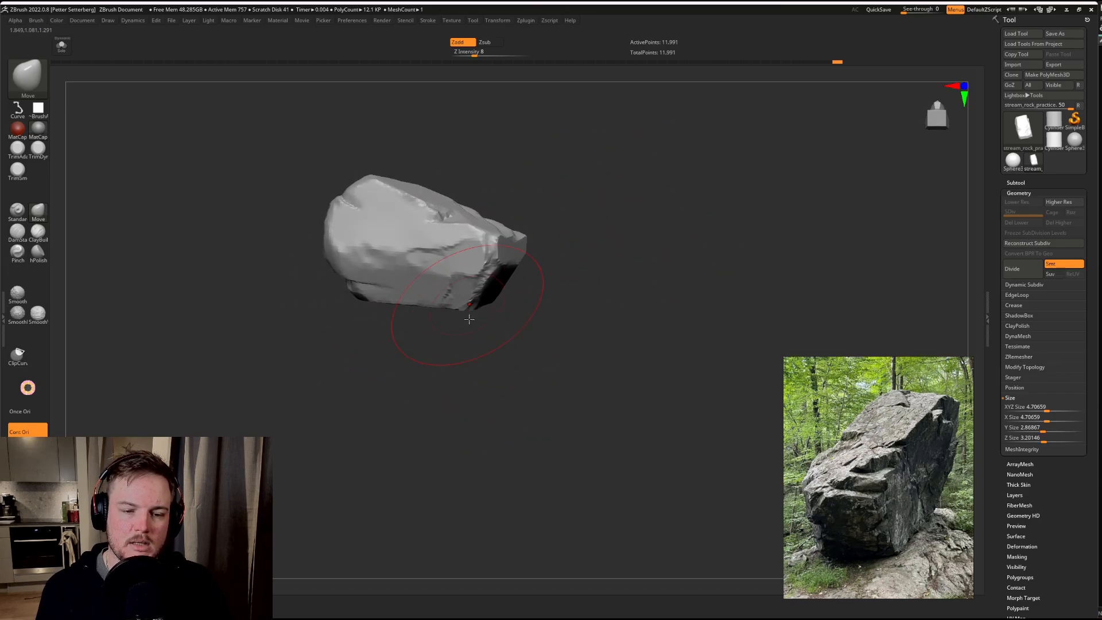
drag(336, 262, 300, 301)
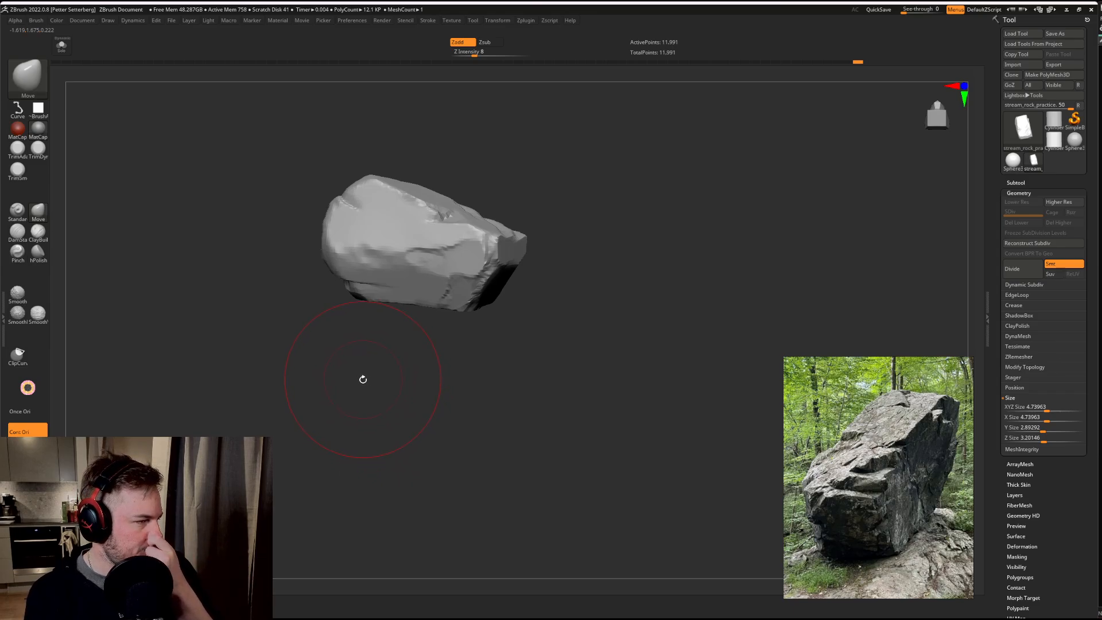
mouse_move(603, 167)
mouse_down()
mouse_move(640, 138)
mouse_move(561, 180)
mouse_move(391, 241)
mouse_move(413, 327)
mouse_move(353, 343)
mouse_move(405, 143)
mouse_move(419, 192)
mouse_move(512, 180)
mouse_move(580, 209)
mouse_move(607, 249)
mouse_move(588, 226)
mouse_move(645, 204)
mouse_move(640, 195)
mouse_move(673, 212)
mouse_up()
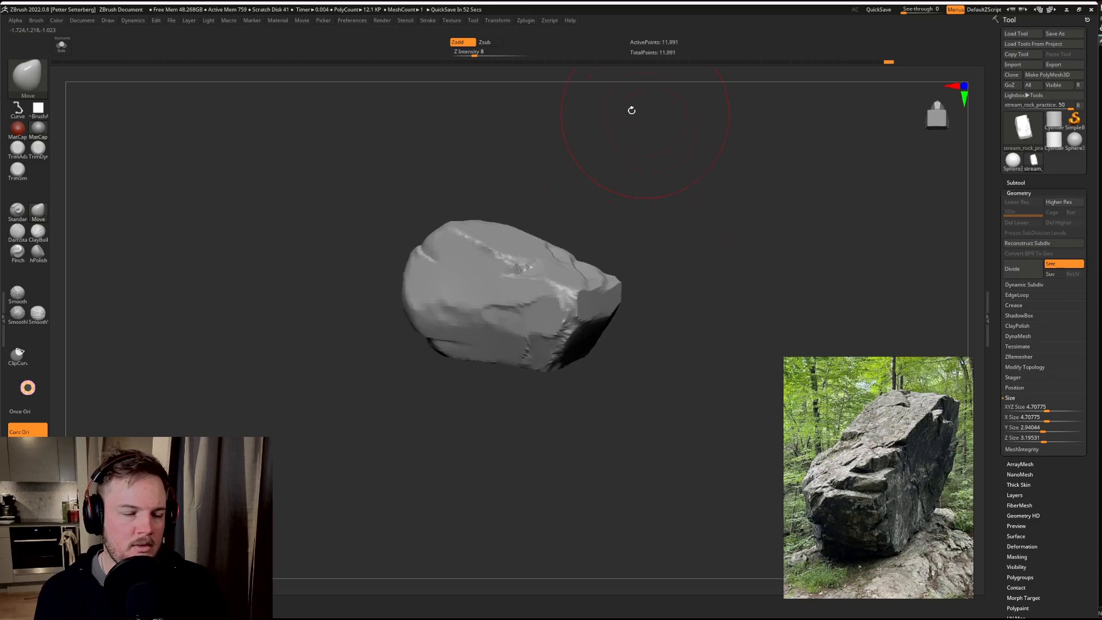
Step: Switch to the ClayBuildup brush, reduce its draw size and add clay along the side face's lower part
click(39, 230)
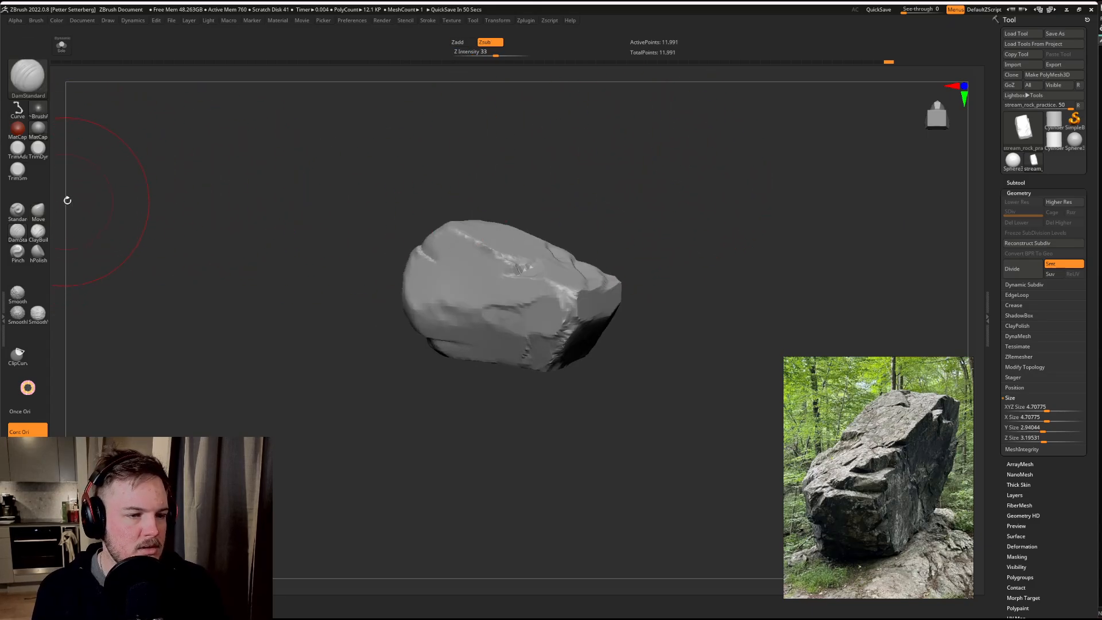
key(s)
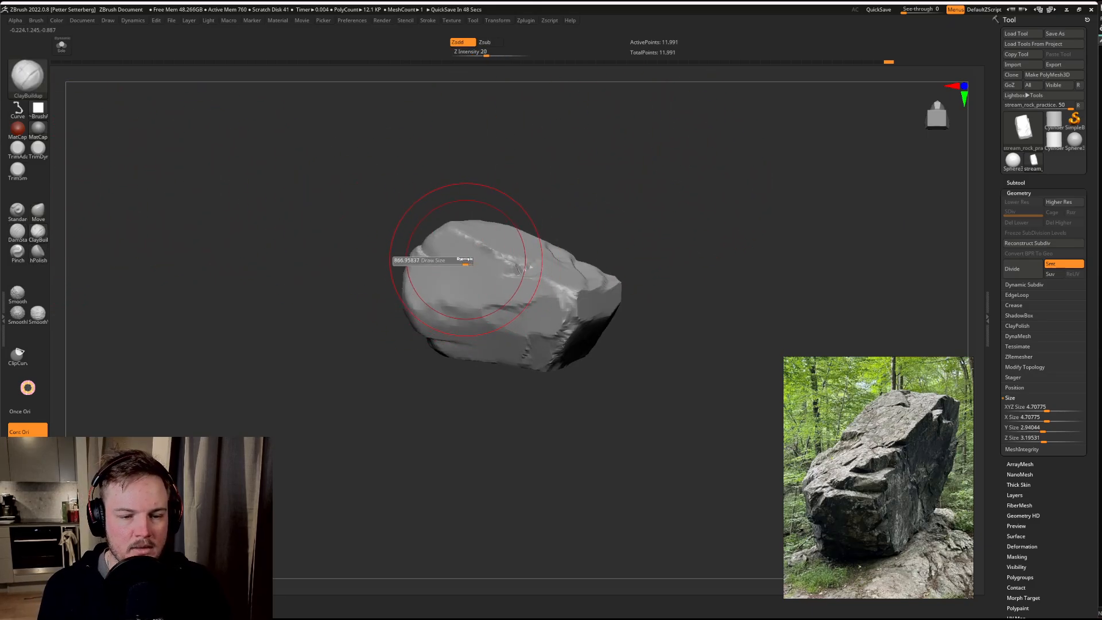
drag(469, 260, 446, 261)
alt+drag(446, 299, 450, 311)
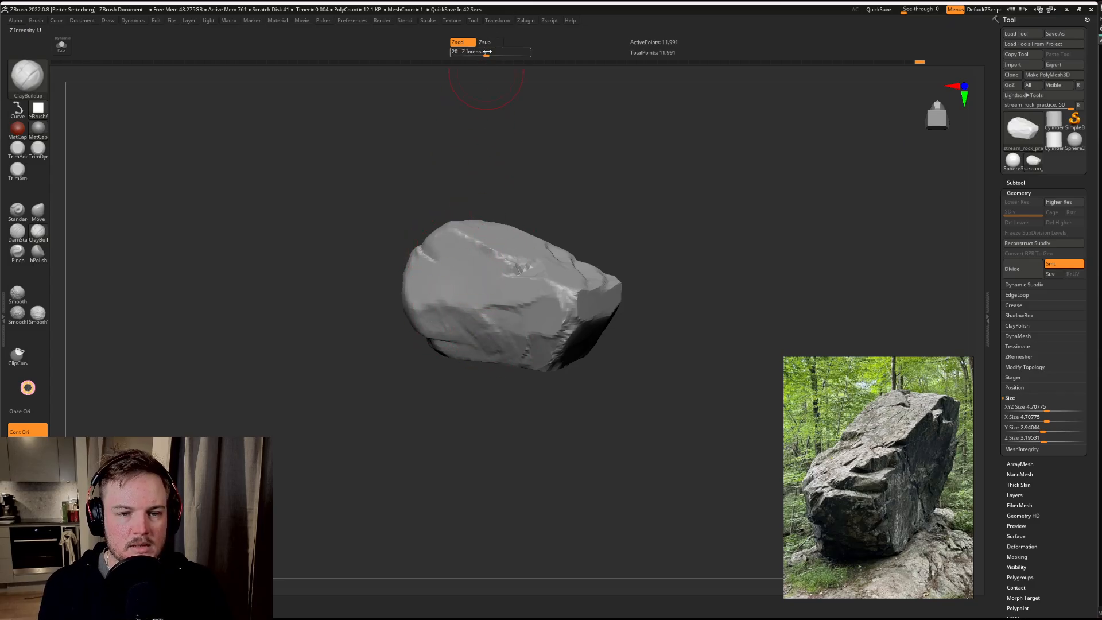
Step: Set the ClayBuildup Z Intensity to 12 and build up clay across the side face and toward its thick end
drag(487, 52, 479, 52)
drag(524, 146, 519, 216)
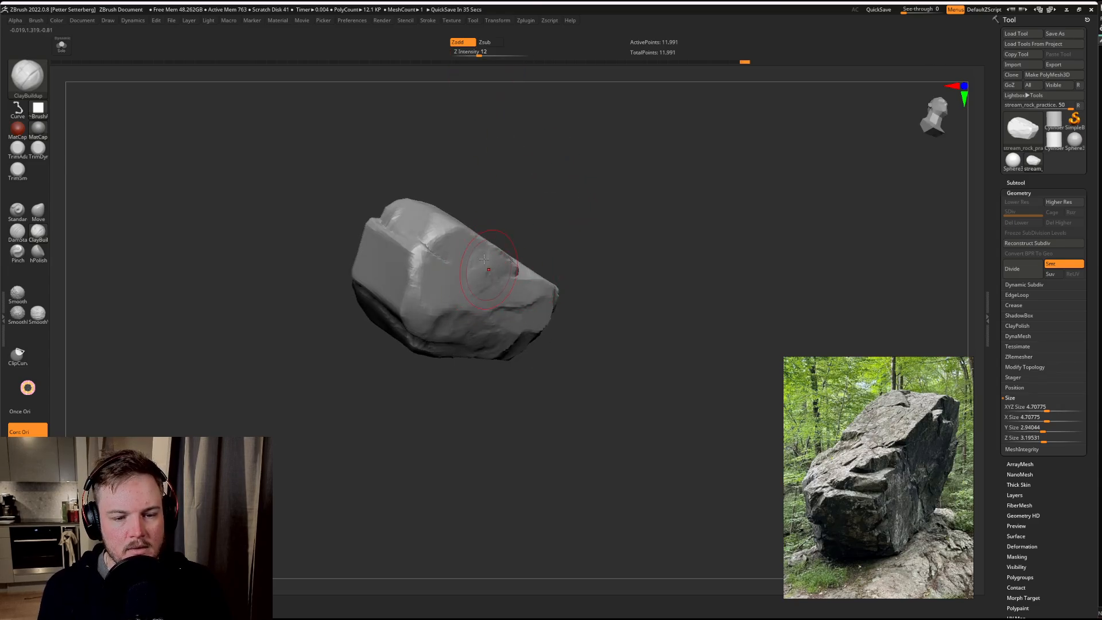
mouse_move(665, 196)
mouse_down()
mouse_move(689, 205)
mouse_move(451, 290)
mouse_up()
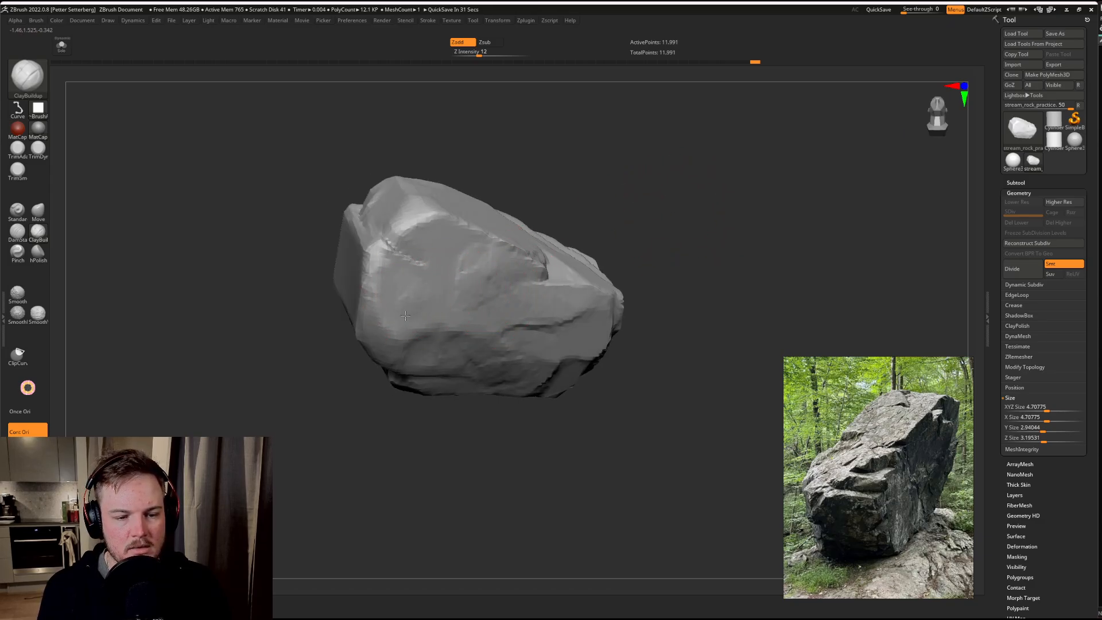
mouse_move(367, 301)
mouse_down()
mouse_move(485, 364)
mouse_move(670, 273)
mouse_move(338, 257)
mouse_up()
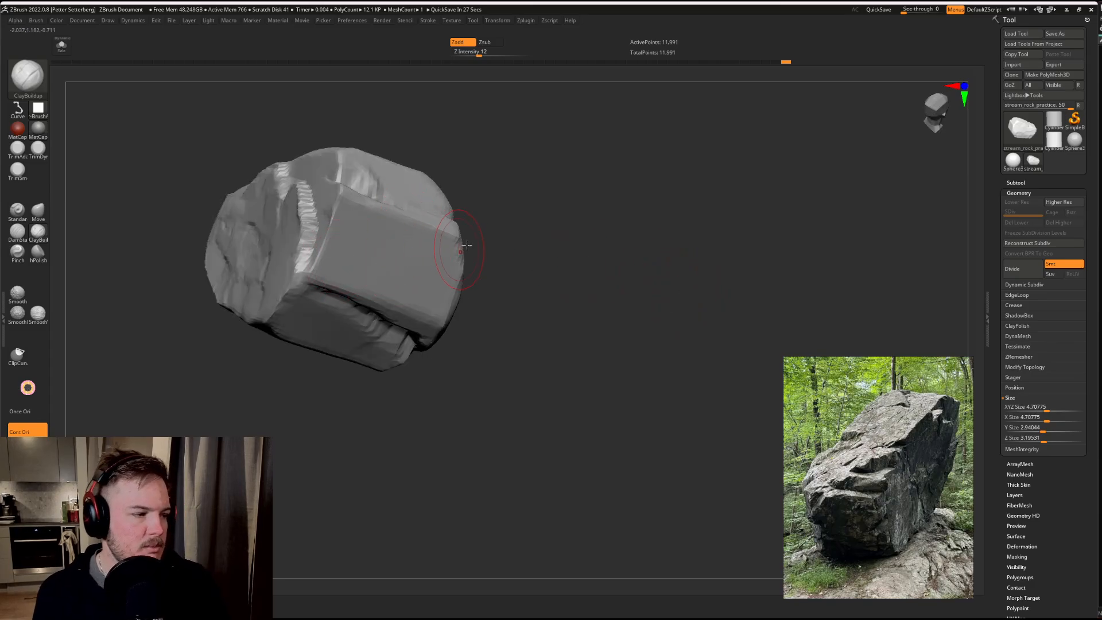
Step: Build up clay on the thick end's flat face, around its lower corner and the edge beside the rough side face
mouse_move(477, 242)
mouse_down()
mouse_move(618, 197)
mouse_move(630, 204)
mouse_move(525, 290)
mouse_up()
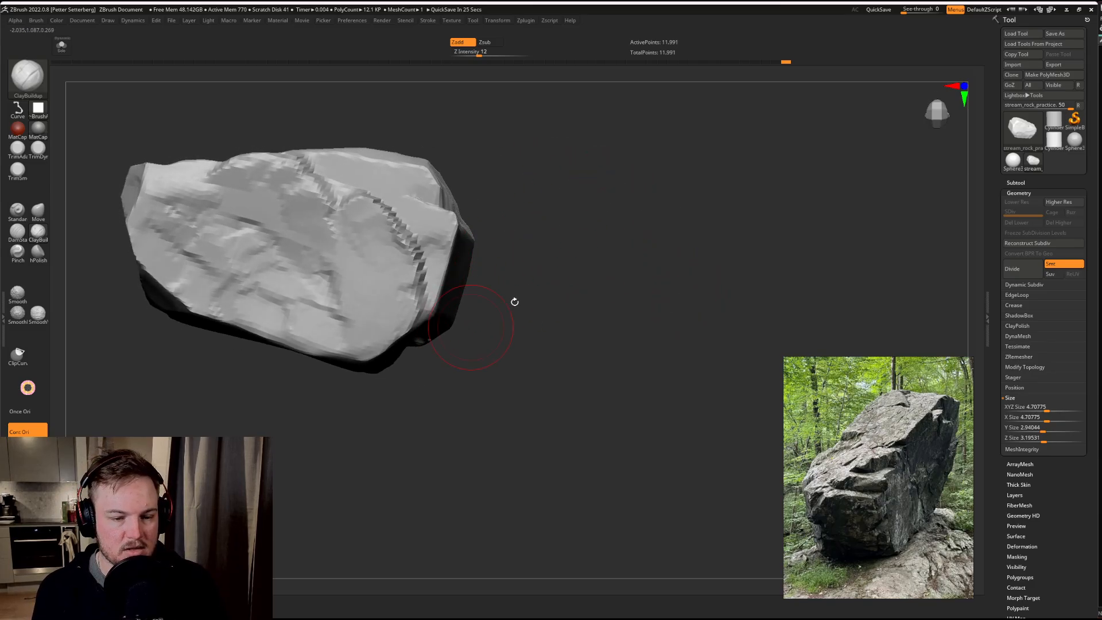
mouse_move(644, 244)
mouse_down()
mouse_move(607, 236)
mouse_move(420, 289)
mouse_up()
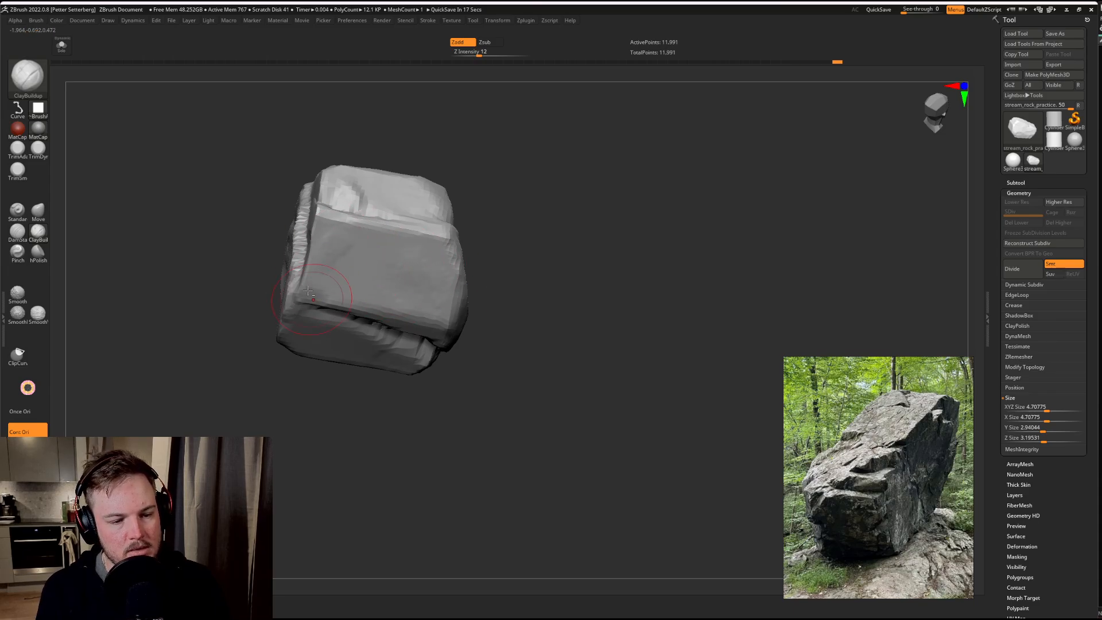
drag(316, 297, 322, 324)
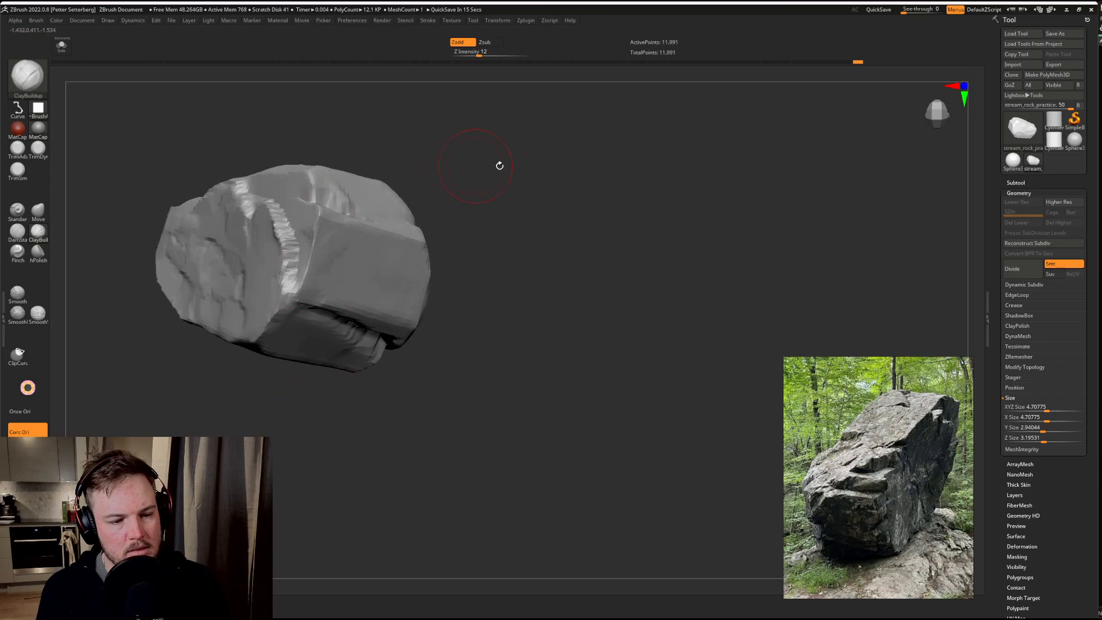
mouse_move(500, 166)
mouse_down()
mouse_move(665, 224)
mouse_move(581, 172)
mouse_move(682, 190)
mouse_move(657, 159)
mouse_move(674, 214)
mouse_move(649, 246)
mouse_up()
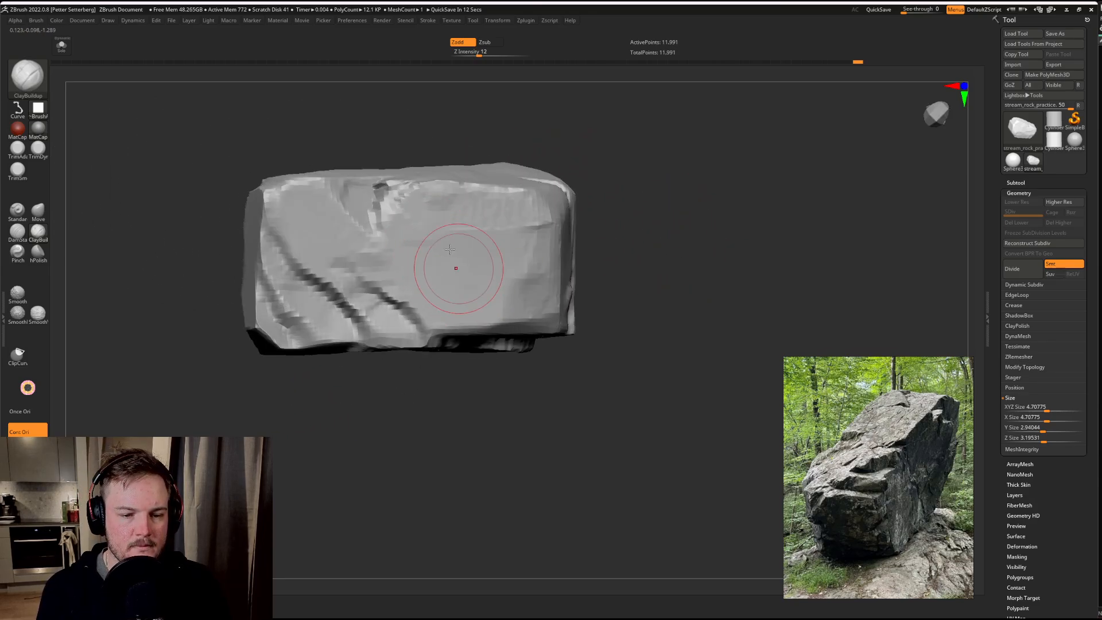
Step: Build up clay on the middle of the top face and along its edge beside the notch
mouse_move(462, 263)
mouse_down()
mouse_move(450, 280)
mouse_move(406, 270)
mouse_move(464, 312)
mouse_move(455, 300)
mouse_move(505, 246)
mouse_move(460, 246)
mouse_move(533, 274)
mouse_move(544, 212)
mouse_up()
mouse_move(677, 195)
mouse_down()
mouse_move(718, 177)
mouse_move(759, 223)
mouse_up()
drag(436, 179, 391, 190)
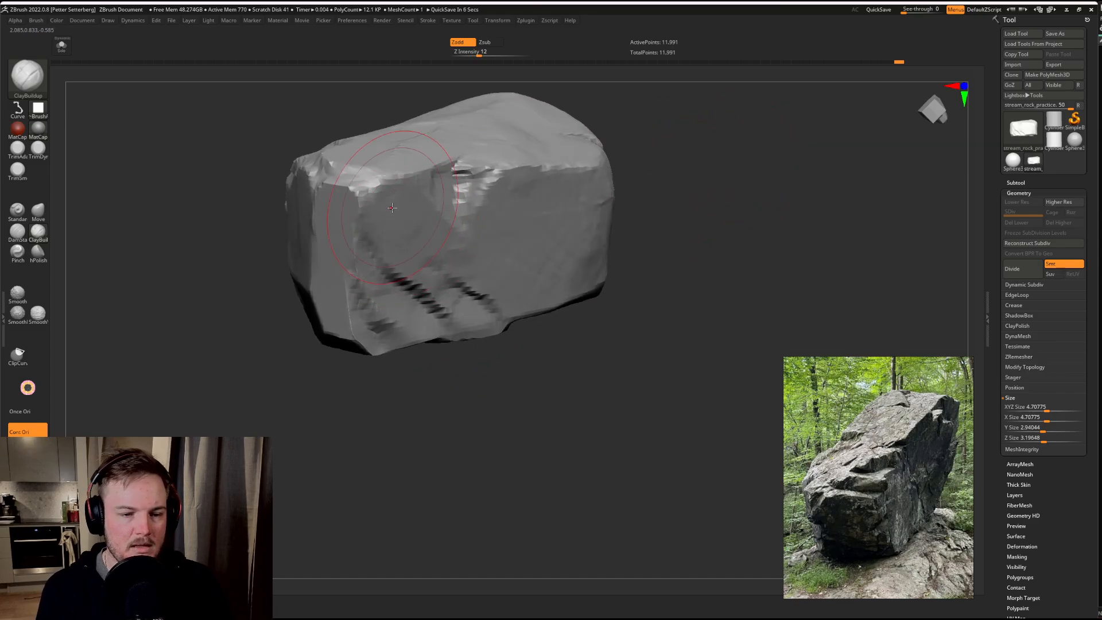
Step: Switch to the TrimSmoothBorder brush, adjust its draw size and trim the upper part of the narrow facet beside the ridged side face
drag(477, 375, 519, 425)
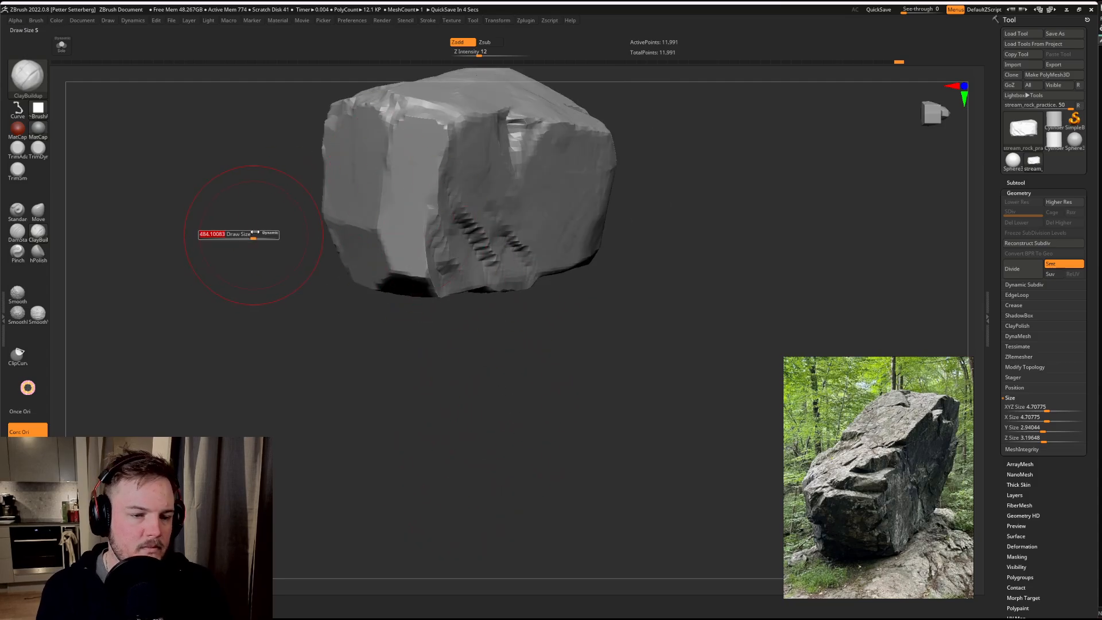
drag(238, 240, 305, 327)
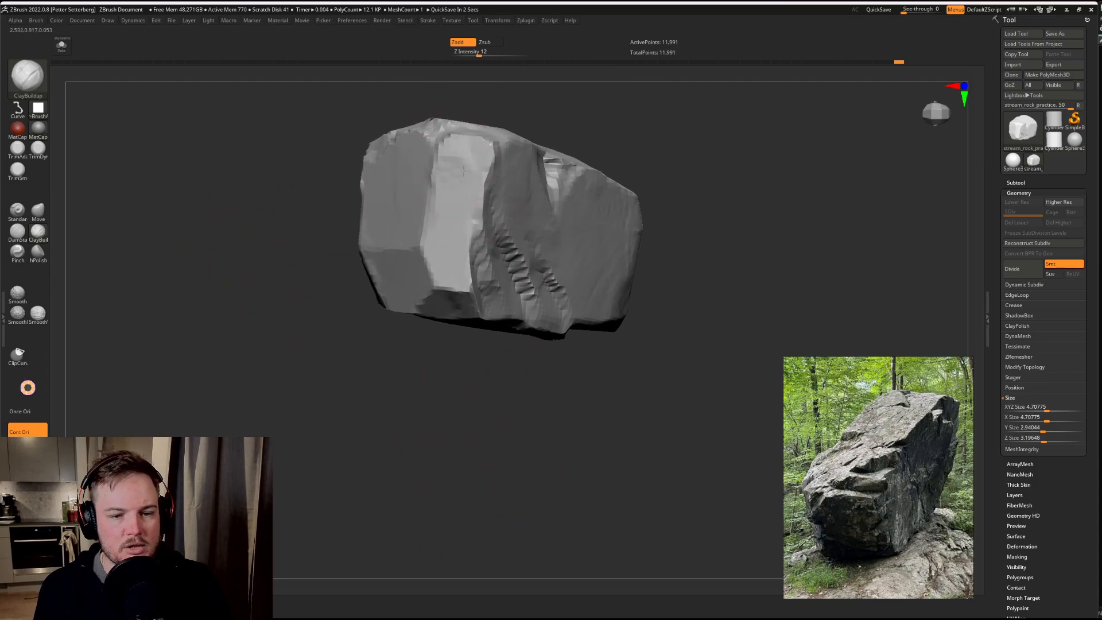
drag(785, 229, 610, 187)
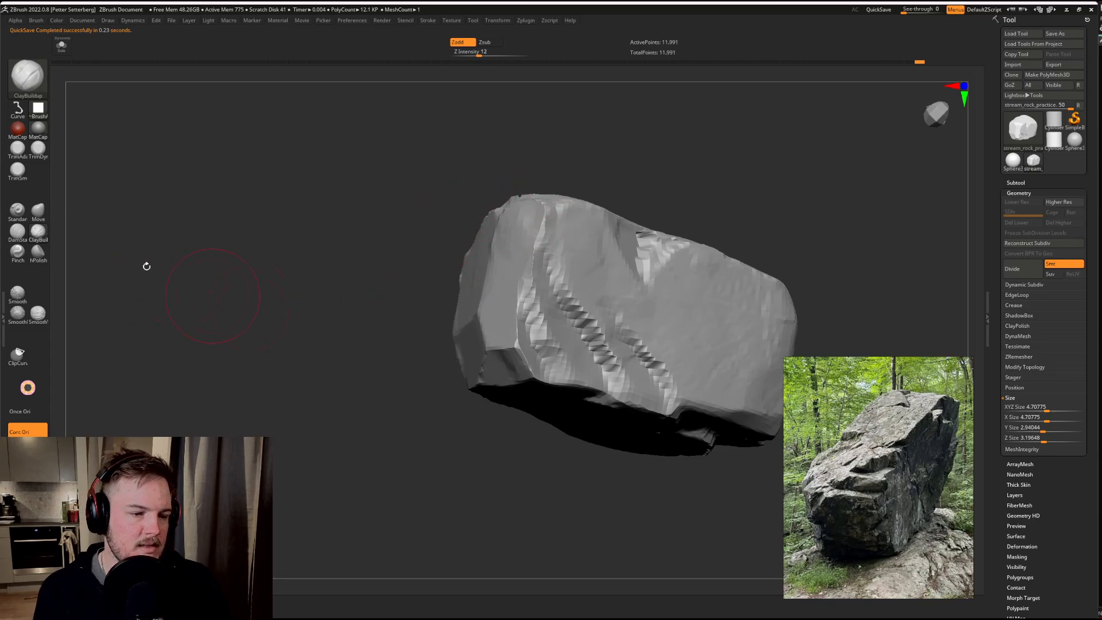
key(b)
key(t)
key(s)
key(s)
drag(512, 227, 514, 243)
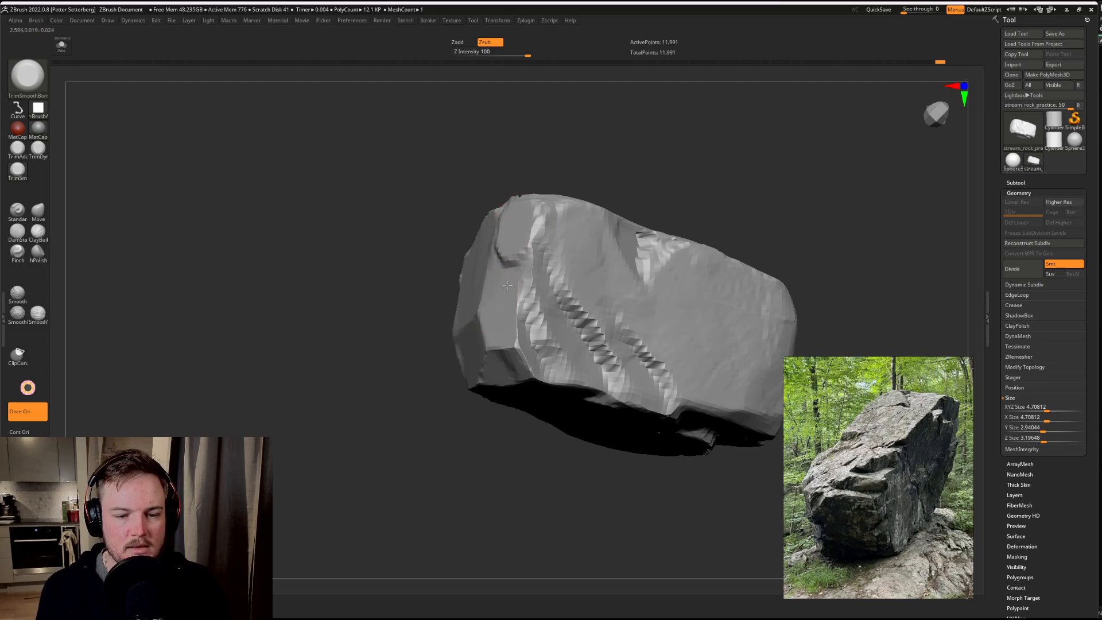
Step: Trim the narrow facet's upper recess further and flatten its border with the adjoining end face and top edge
right_drag(508, 290, 588, 282)
drag(494, 288, 462, 266)
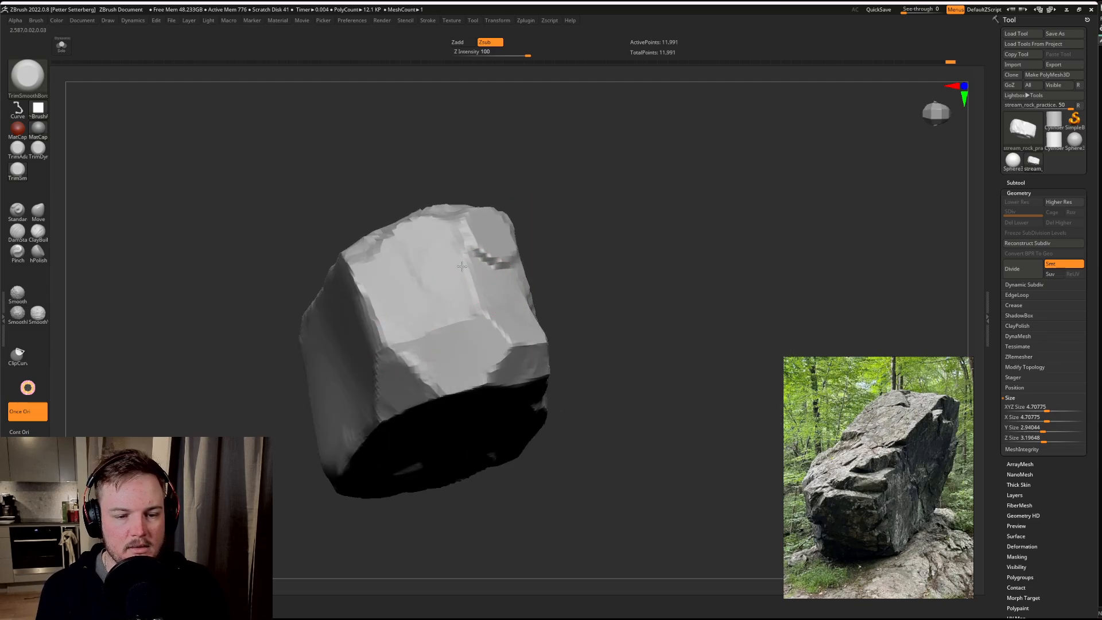
right_drag(431, 239, 485, 219)
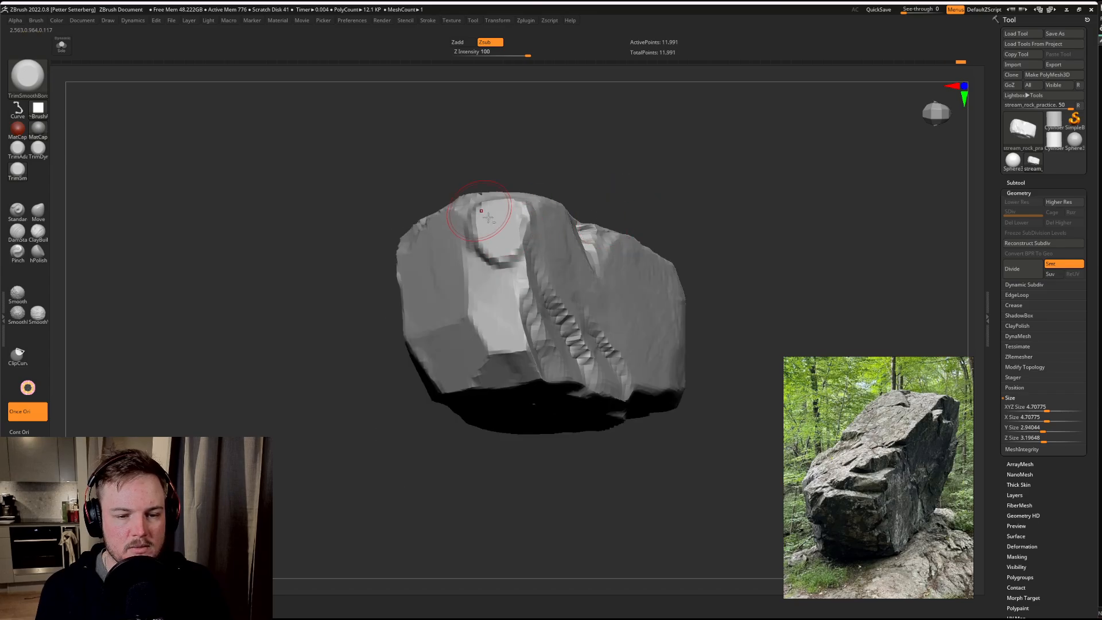
drag(488, 217, 472, 221)
right_drag(466, 211, 500, 224)
mouse_move(488, 207)
mouse_down()
mouse_move(504, 208)
mouse_move(502, 193)
mouse_move(492, 197)
mouse_up()
right_drag(370, 375, 416, 283)
drag(468, 224, 486, 222)
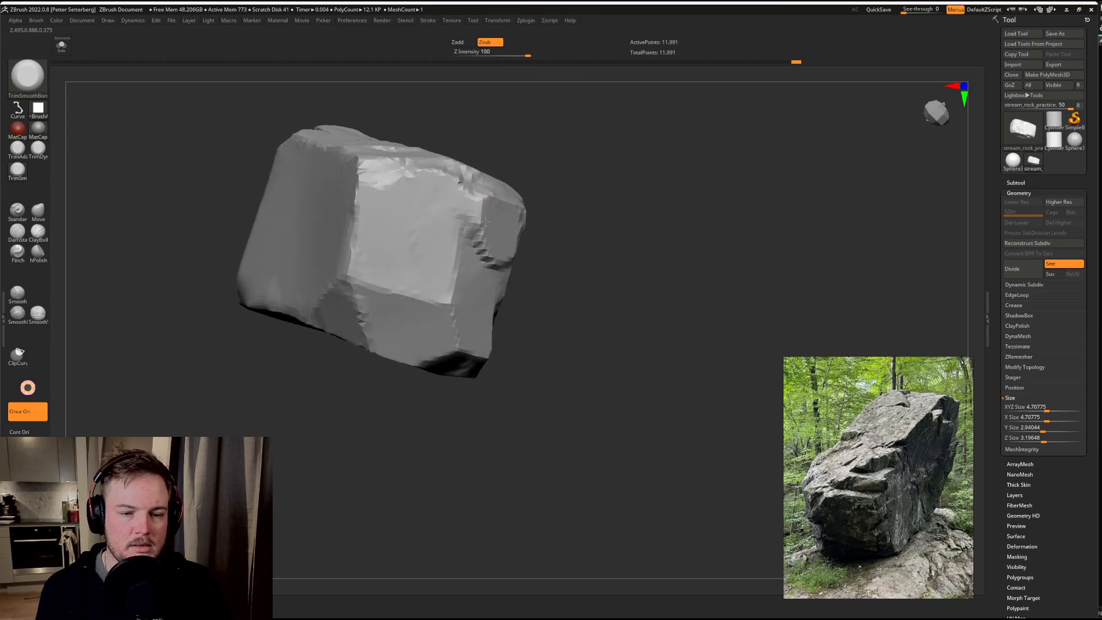
Step: Trim the end face's lower corner and flatten the clay ridges on the adjoining side face
mouse_move(482, 277)
mouse_down()
mouse_move(454, 255)
mouse_move(447, 312)
mouse_up()
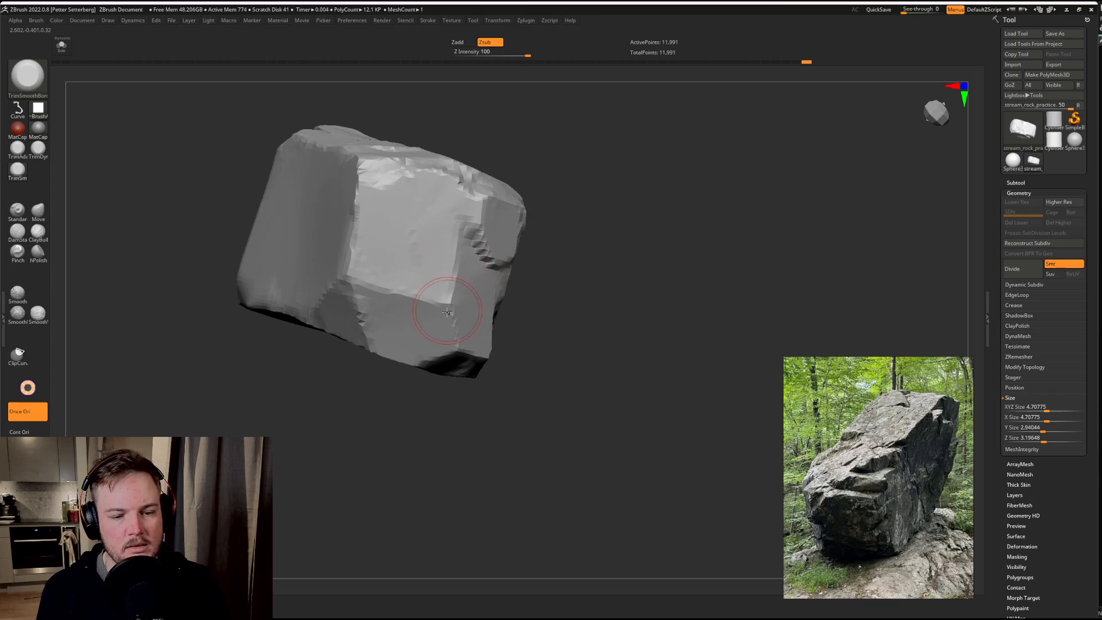
right_drag(445, 316, 527, 267)
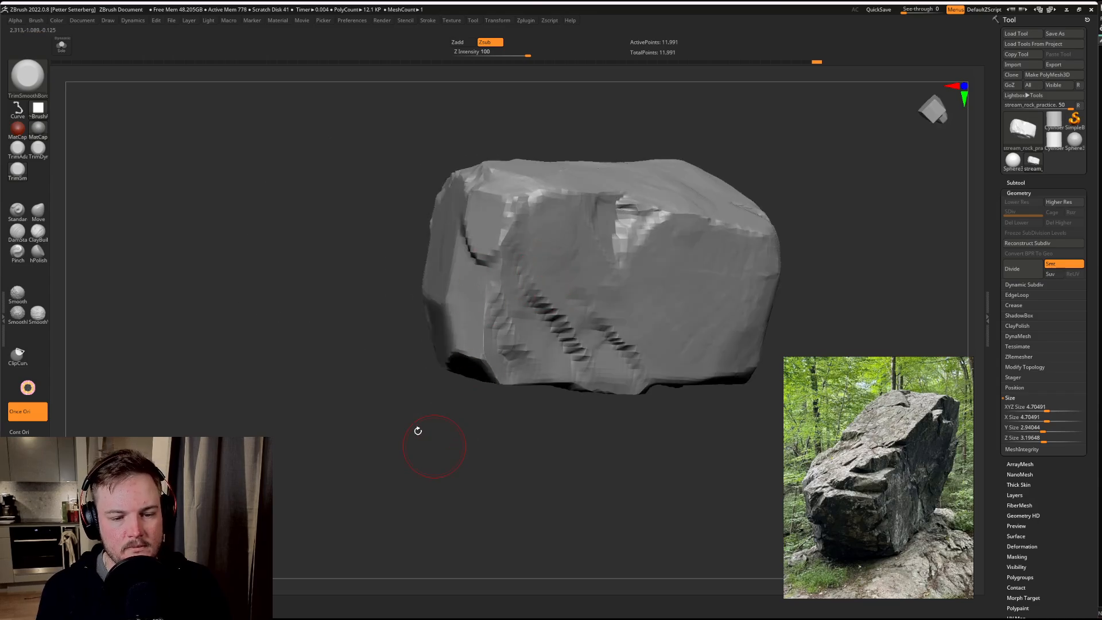
right_drag(418, 431, 534, 316)
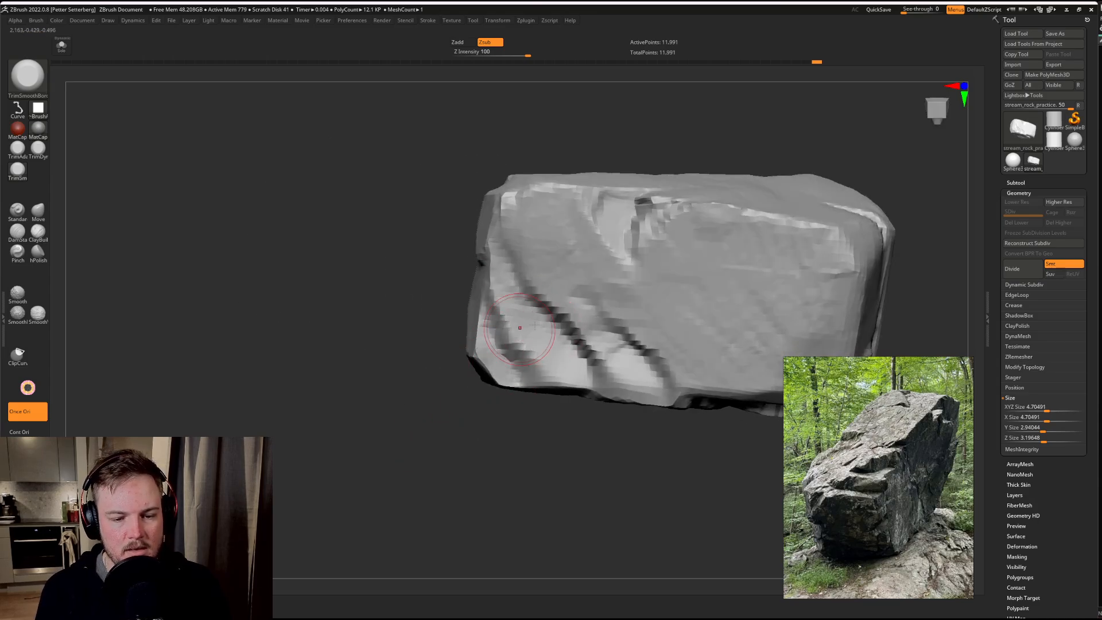
mouse_move(520, 327)
mouse_down()
mouse_move(514, 356)
mouse_move(480, 356)
mouse_up()
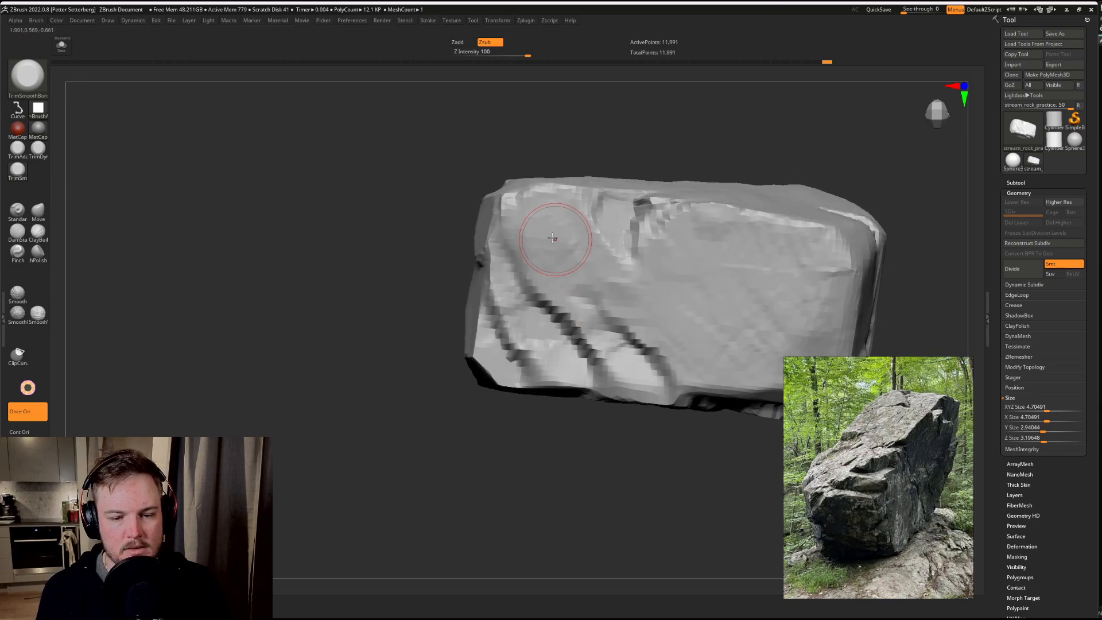
drag(549, 213, 528, 200)
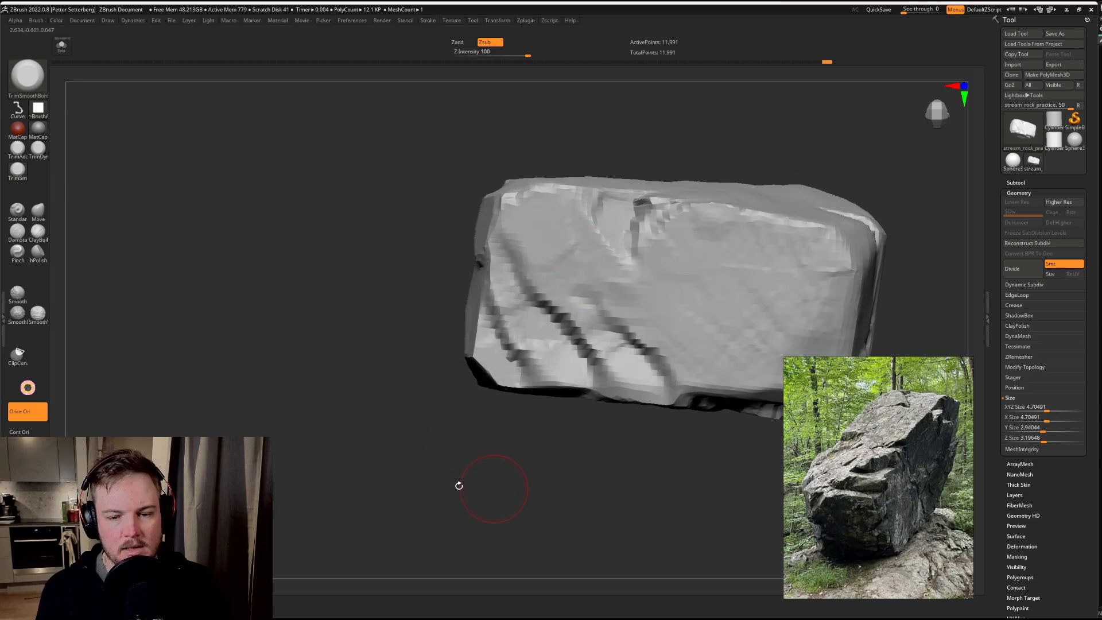
Step: Trim the vertical edge where the long side face meets the rock's opposite end, including its lower corner
drag(457, 485, 368, 482)
key(s)
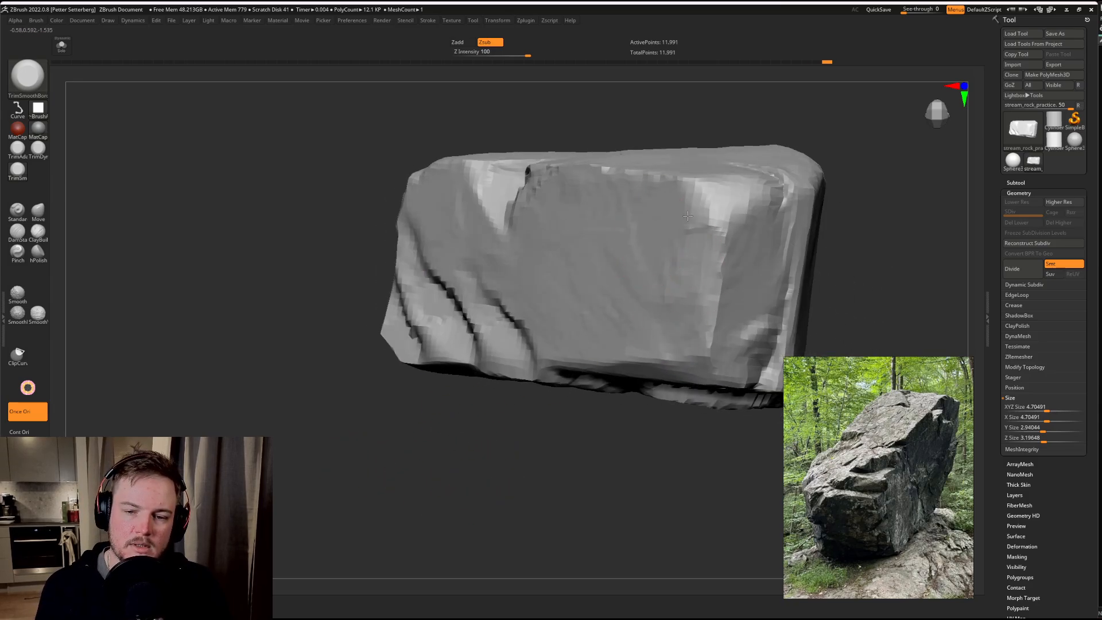
drag(688, 216, 770, 186)
alt+drag(941, 208, 678, 246)
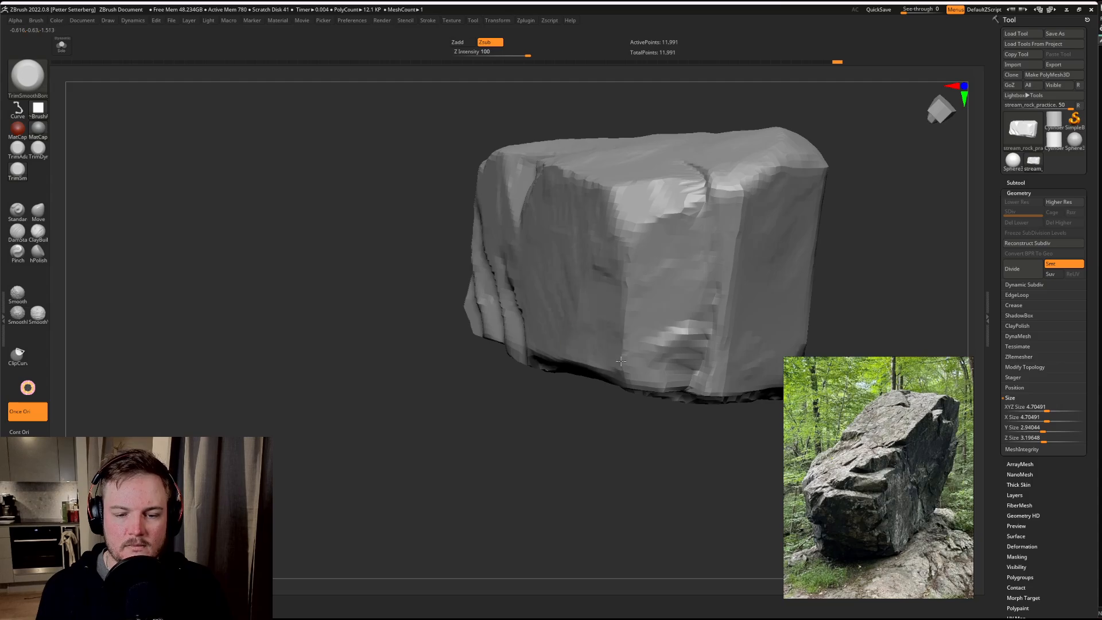
drag(622, 361, 613, 358)
drag(620, 440, 577, 459)
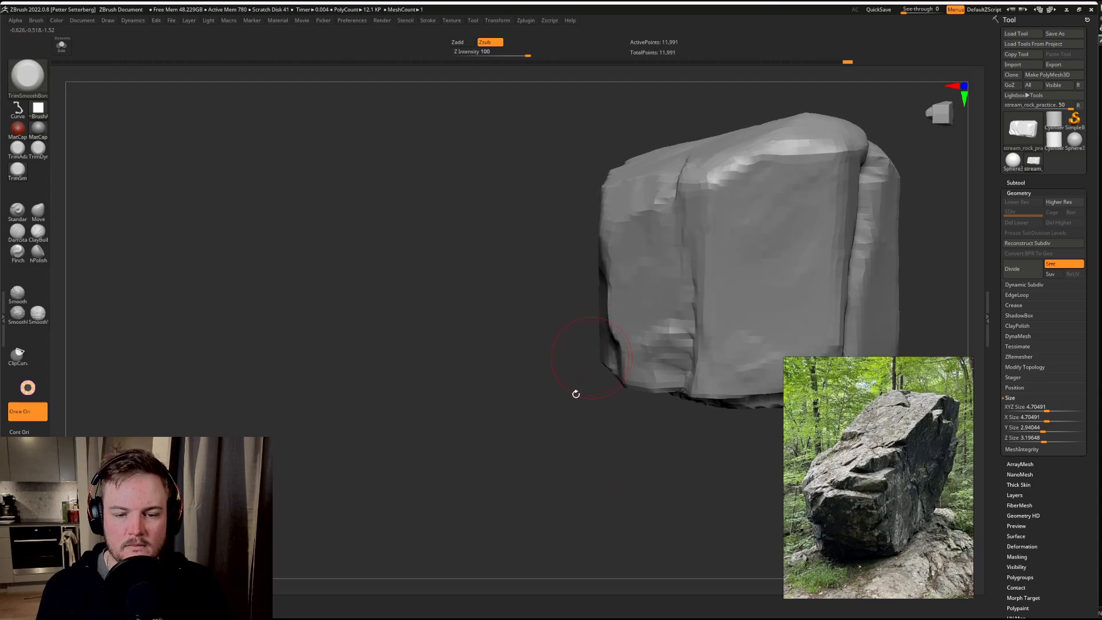
drag(576, 394, 569, 368)
drag(663, 330, 661, 348)
alt+drag(571, 465, 520, 481)
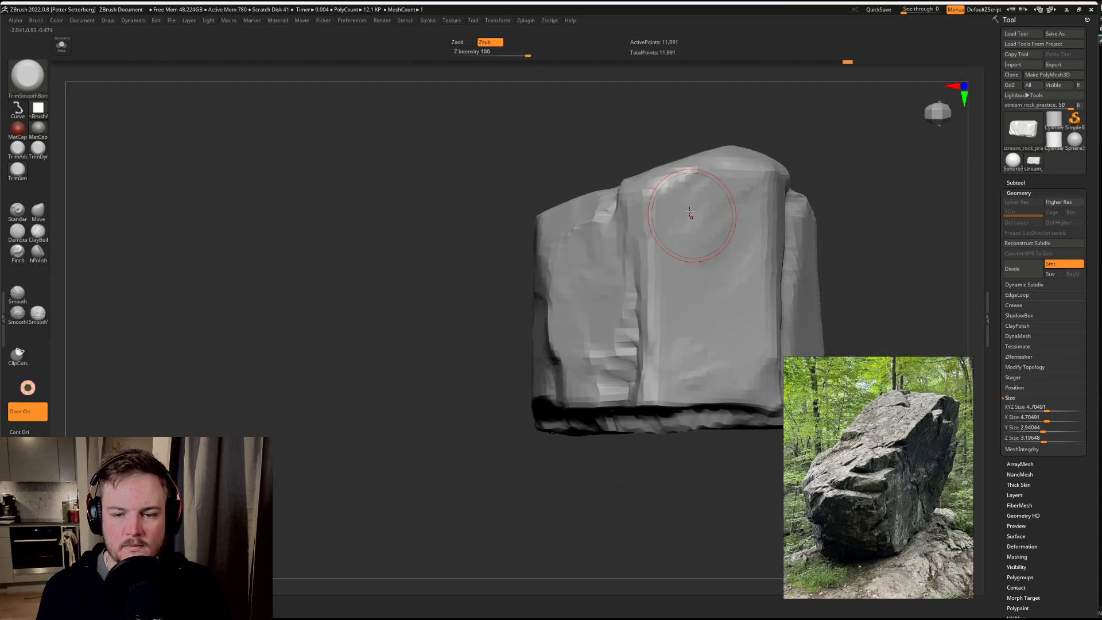
Step: Trim the vertical strip beside the crack on the rock's opposite end into a cleaner plane
drag(691, 217, 677, 199)
alt+drag(839, 180, 673, 185)
mouse_move(776, 195)
mouse_down()
mouse_move(666, 200)
mouse_move(630, 281)
mouse_move(616, 381)
mouse_up()
alt+drag(590, 501, 552, 446)
drag(655, 462, 566, 475)
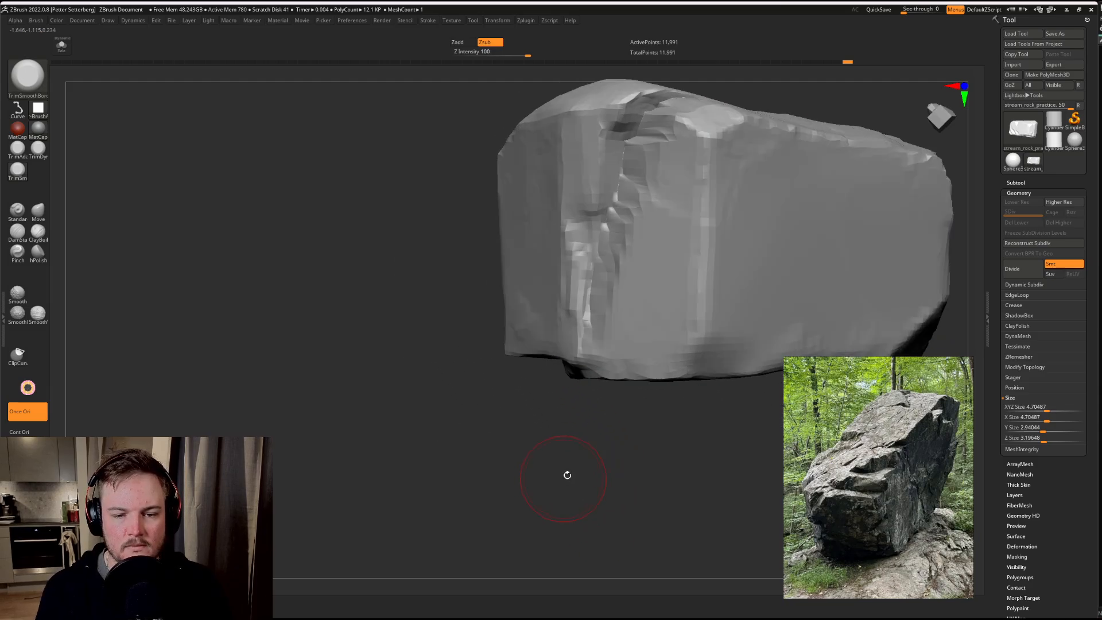
mouse_move(578, 296)
shift+mouse_down()
mouse_move(587, 167)
mouse_move(560, 223)
mouse_move(562, 316)
shift+mouse_up()
drag(555, 164, 576, 217)
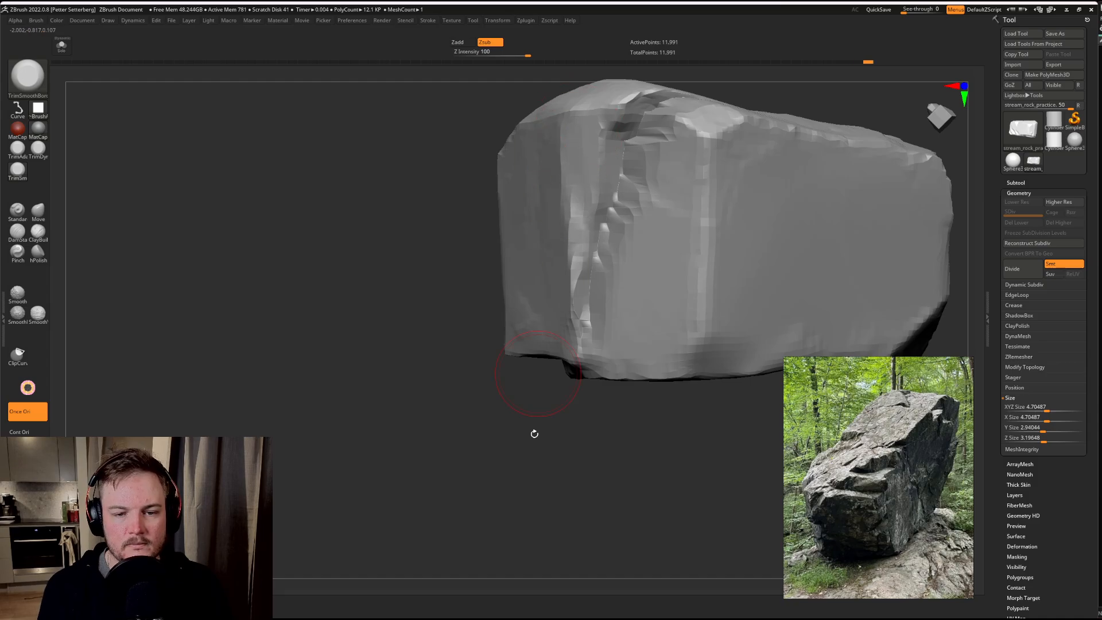
mouse_move(534, 434)
alt+mouse_down()
mouse_move(507, 438)
mouse_move(500, 428)
alt+mouse_up()
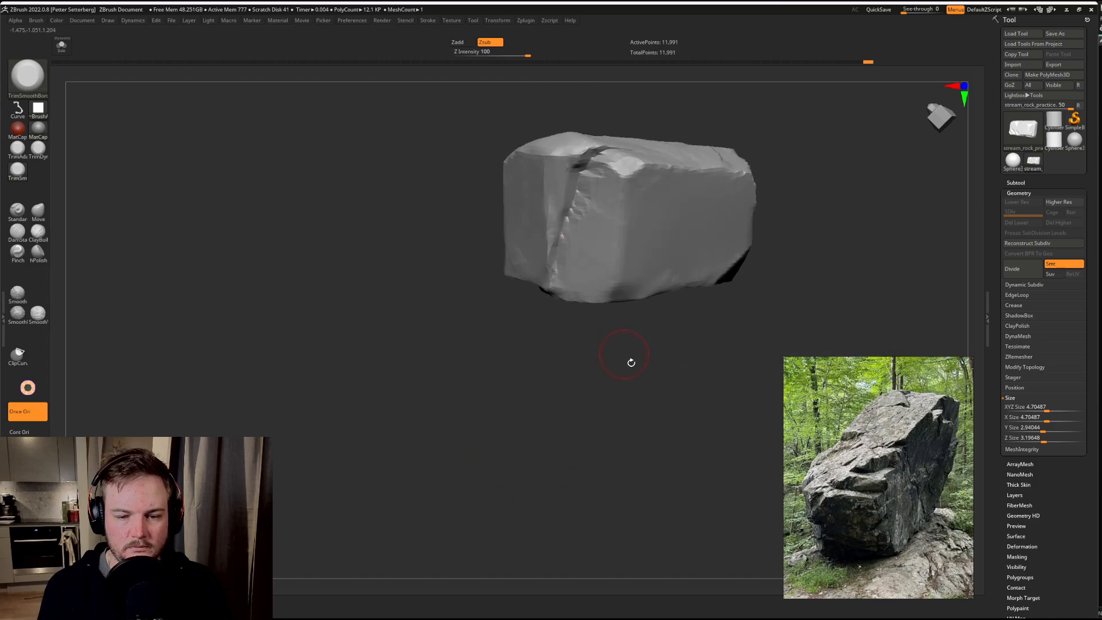
drag(631, 362, 487, 449)
Step: Set the brush alpha to the square Alpha 28 and trim diagonal breaks across the middle of the large flat side face
key(f)
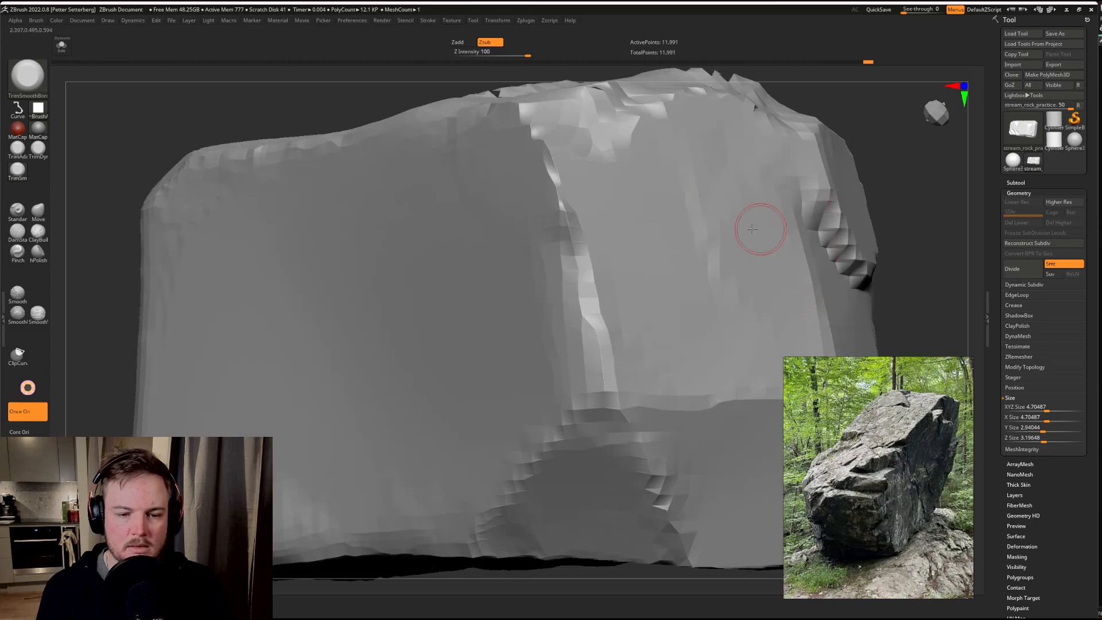
drag(931, 207, 701, 222)
drag(600, 315, 683, 310)
mouse_move(434, 377)
mouse_down()
mouse_move(642, 406)
mouse_move(367, 270)
mouse_up()
click(38, 109)
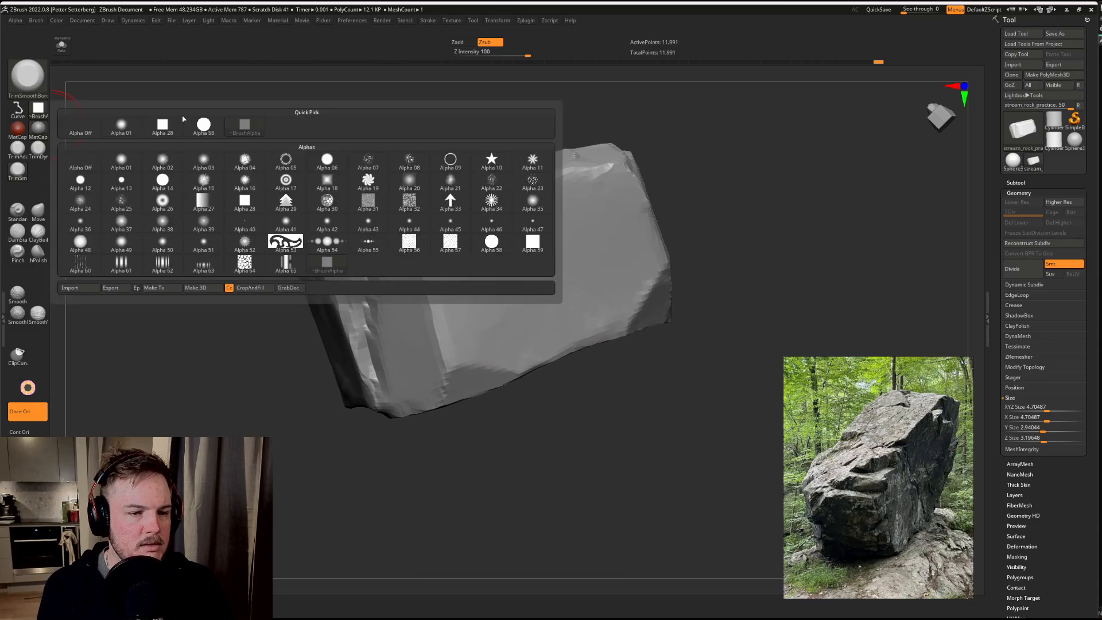
click(164, 127)
mouse_move(244, 292)
mouse_down()
mouse_move(474, 238)
mouse_move(521, 196)
mouse_move(568, 192)
mouse_up()
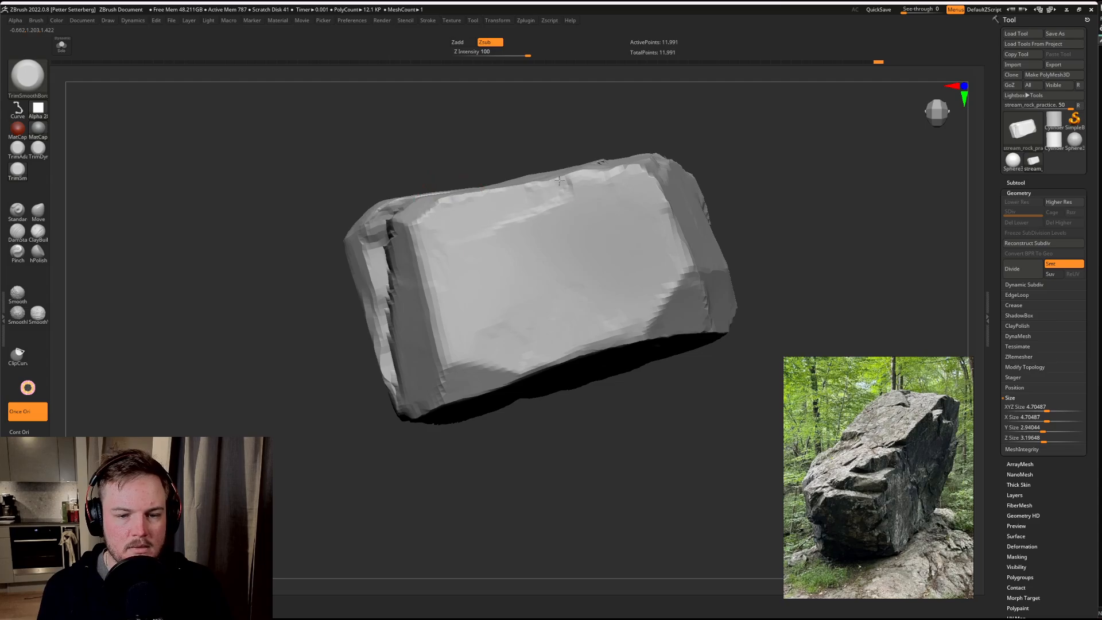
mouse_move(495, 214)
mouse_down()
mouse_move(547, 181)
mouse_move(591, 198)
mouse_up()
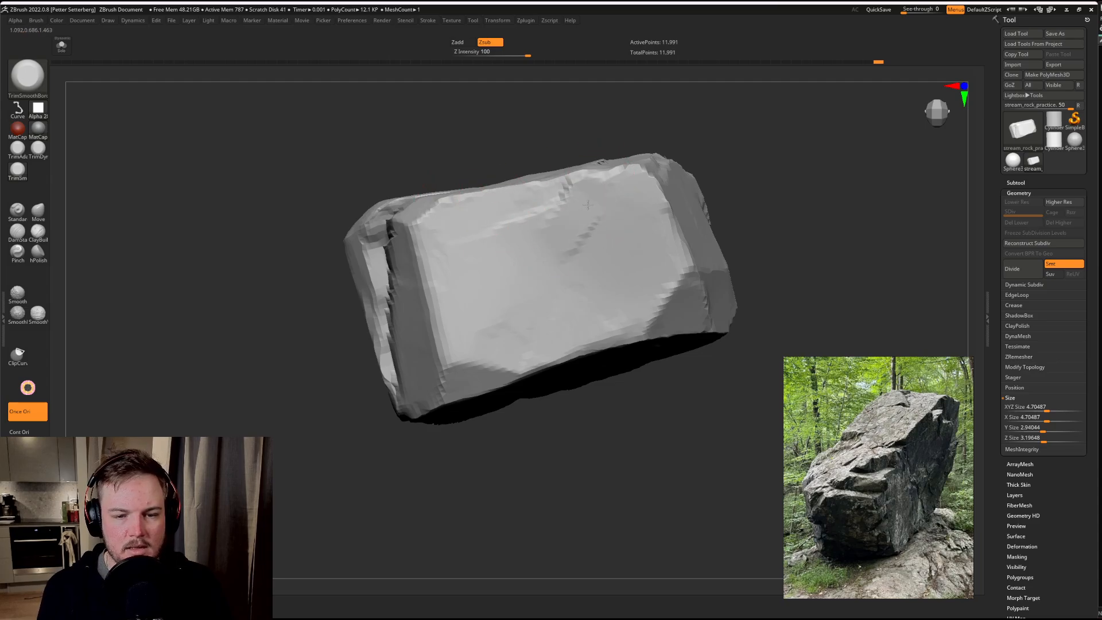
drag(542, 258, 513, 283)
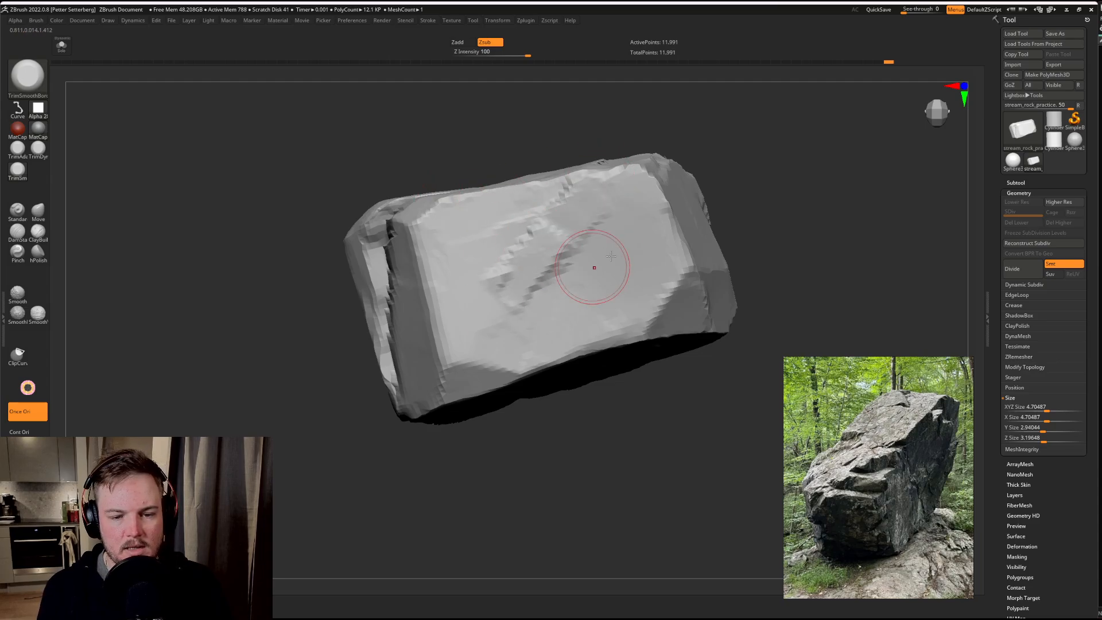
mouse_move(590, 264)
mouse_down()
mouse_move(556, 256)
mouse_move(501, 295)
mouse_move(510, 304)
mouse_move(508, 293)
mouse_up()
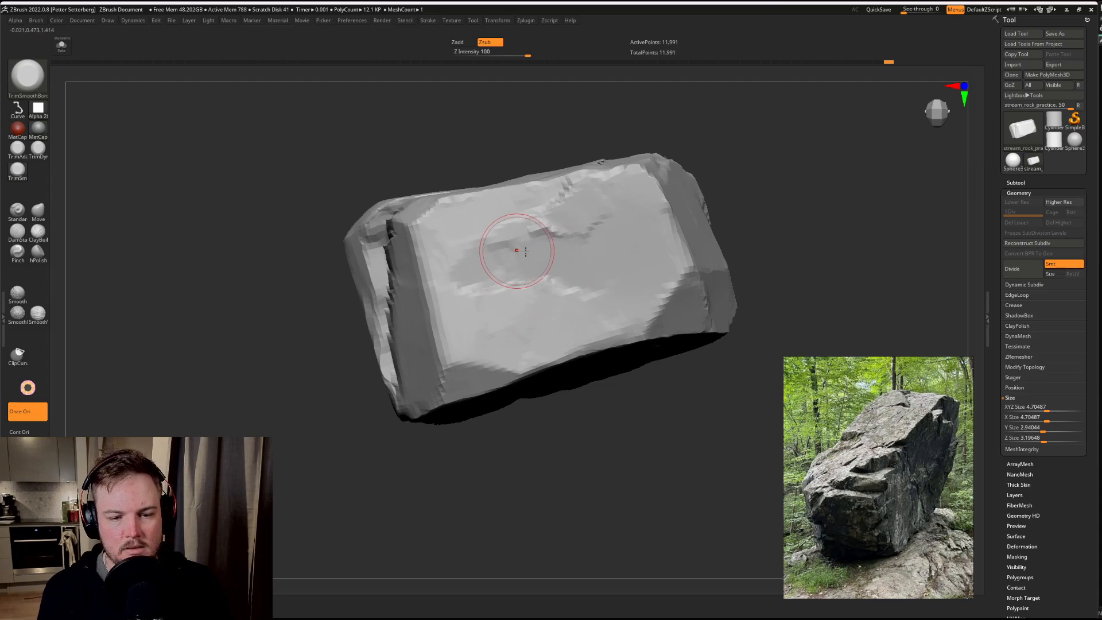
Step: Trim more of the large side face's lower part and the broken edge along the end's vertical crack
drag(635, 422, 592, 396)
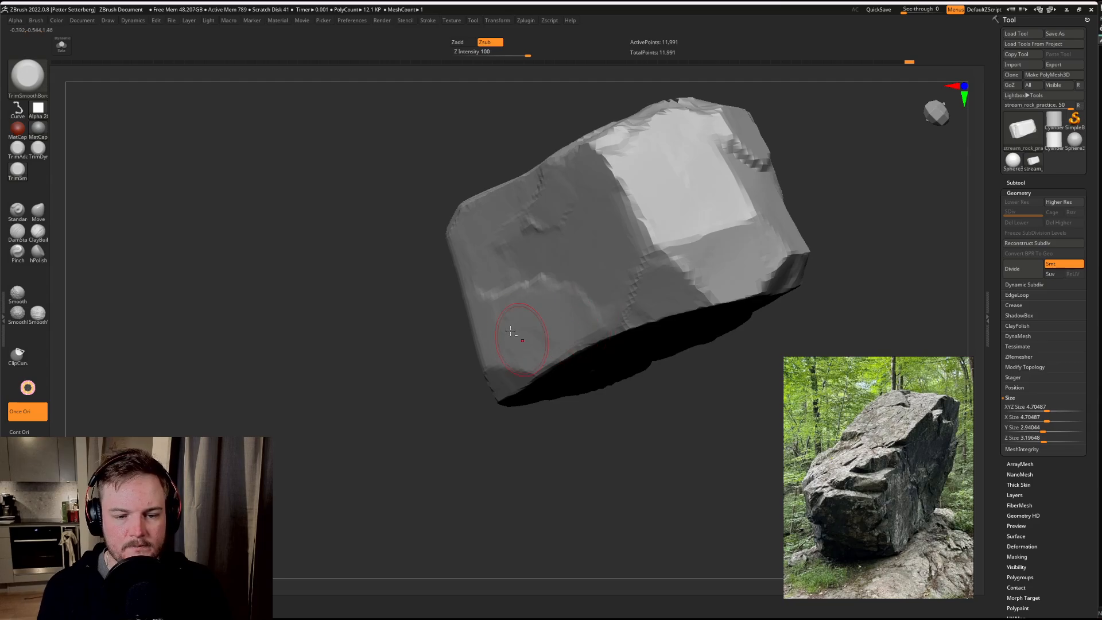
drag(587, 460, 604, 483)
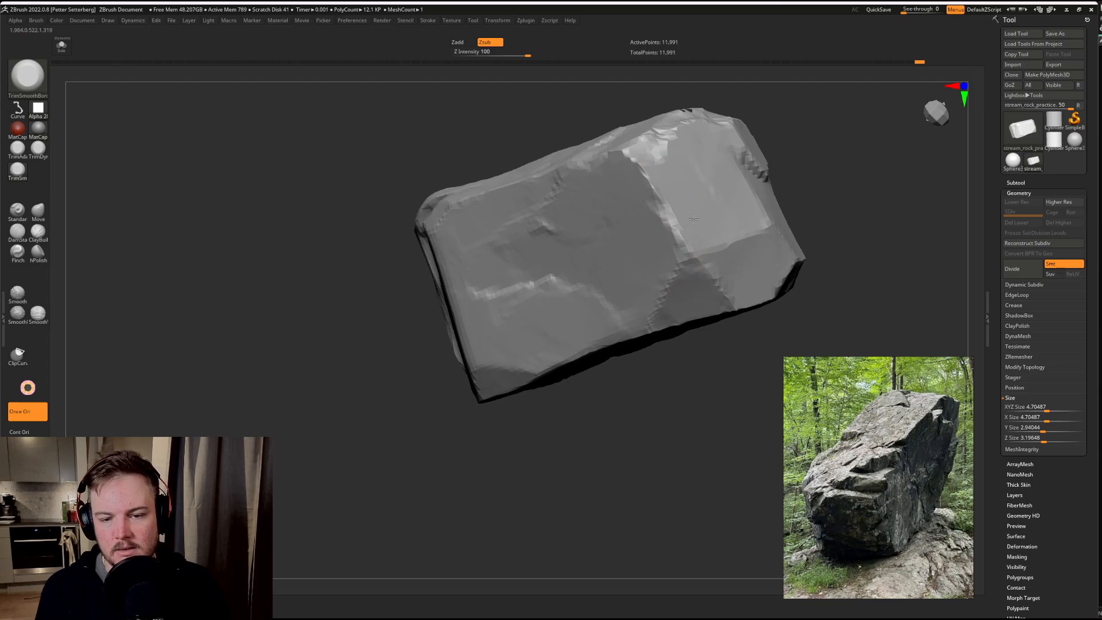
mouse_move(732, 378)
mouse_down()
mouse_move(654, 386)
mouse_move(669, 266)
mouse_move(614, 320)
mouse_up()
mouse_move(809, 164)
mouse_down()
mouse_move(838, 209)
mouse_move(787, 143)
mouse_move(808, 212)
mouse_move(746, 189)
mouse_move(770, 222)
mouse_move(731, 207)
mouse_move(782, 156)
mouse_move(756, 178)
mouse_up()
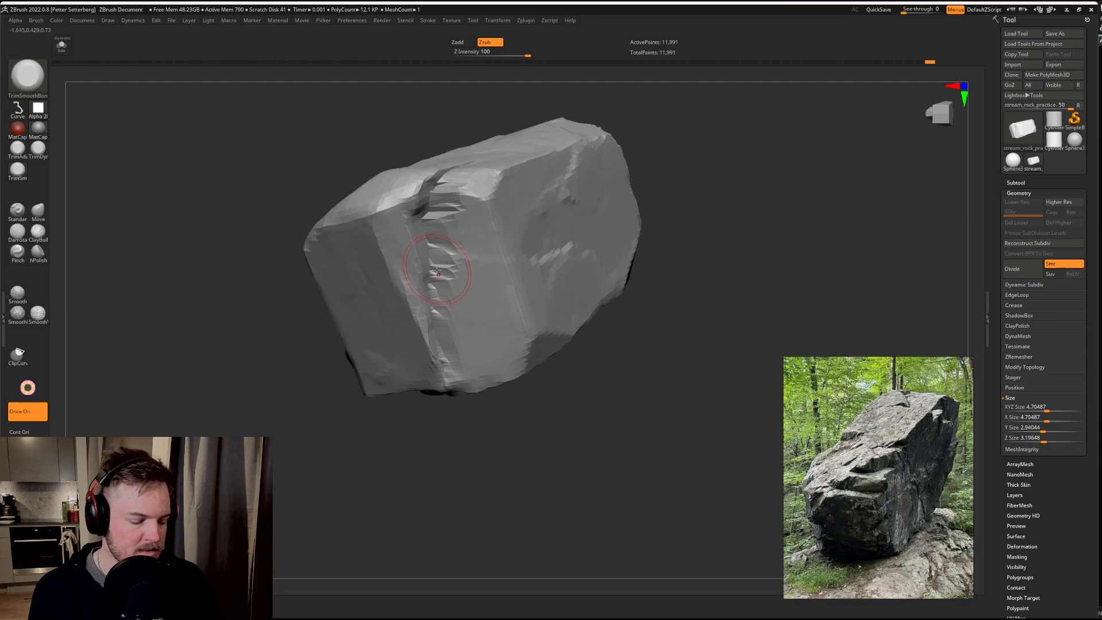
Step: Show the polygon wireframe to examine the mesh density around the crack edge, and hide it again
key(shift+f)
mouse_move(337, 430)
mouse_down()
mouse_move(440, 438)
mouse_move(457, 476)
mouse_up()
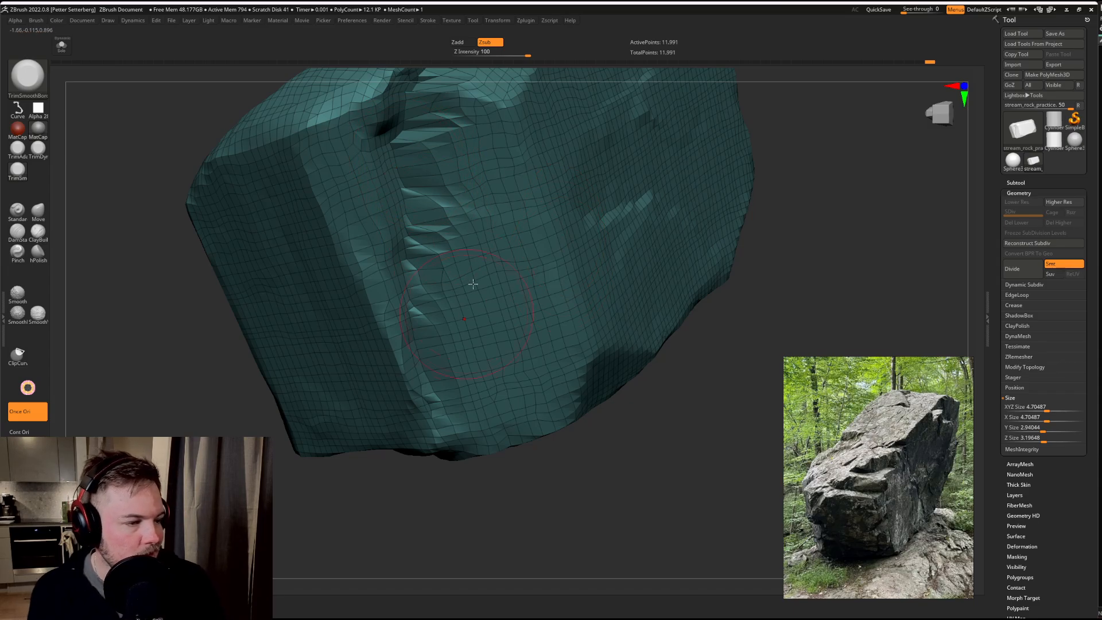
mouse_move(824, 234)
mouse_down()
mouse_move(812, 187)
mouse_move(815, 219)
mouse_up()
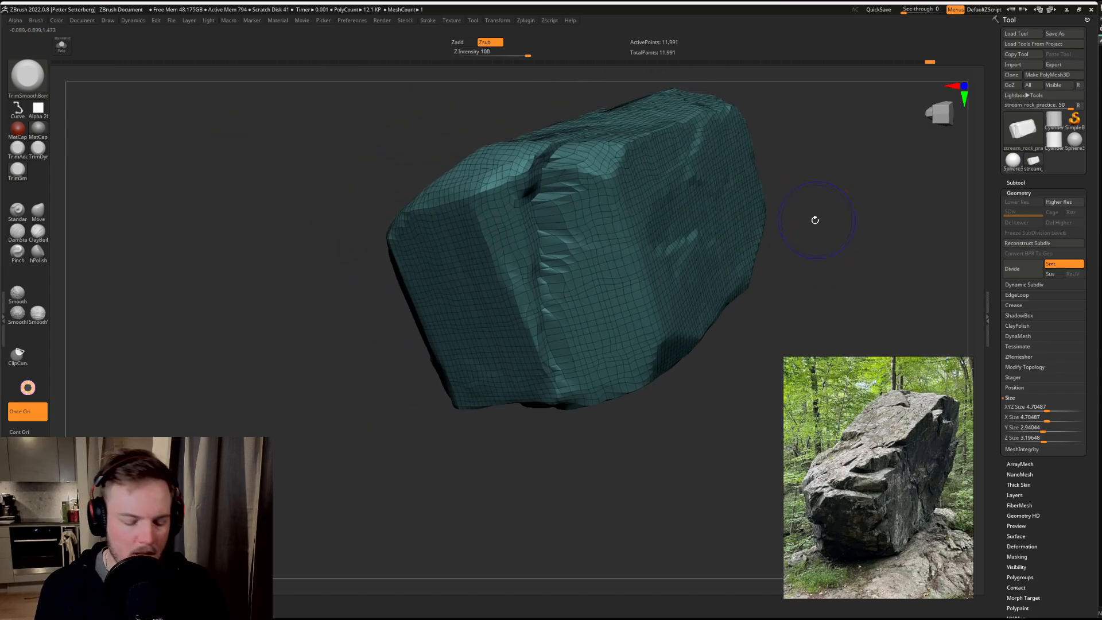
key(shift+f)
Step: Trim the dark end face beside the crack and the top face's corner and edge above it
drag(797, 150, 825, 192)
drag(473, 247, 504, 232)
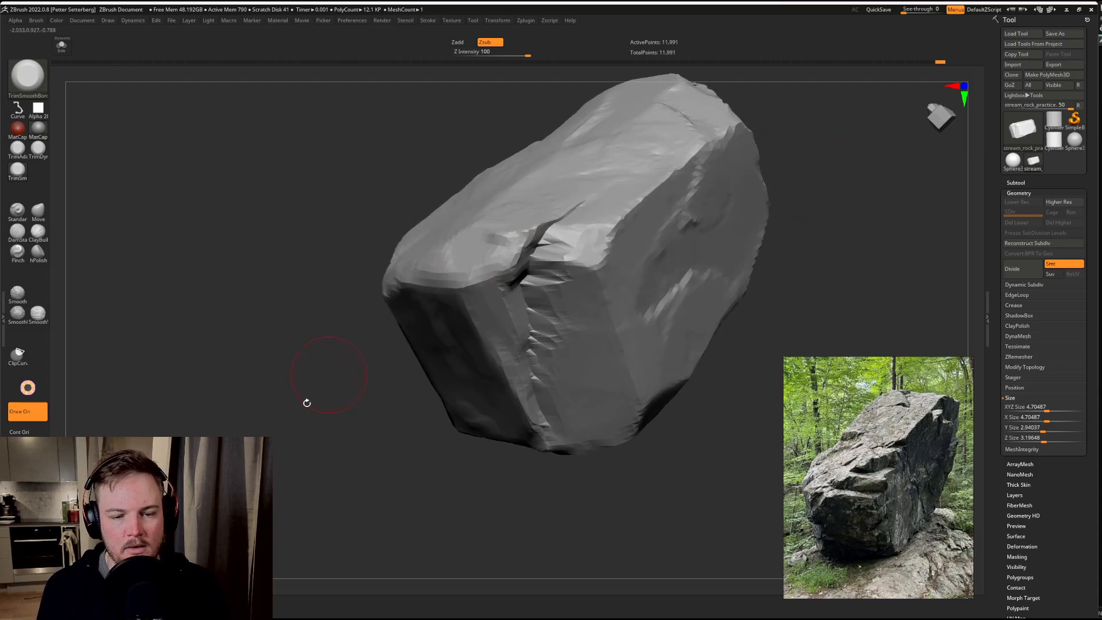
drag(305, 399, 431, 295)
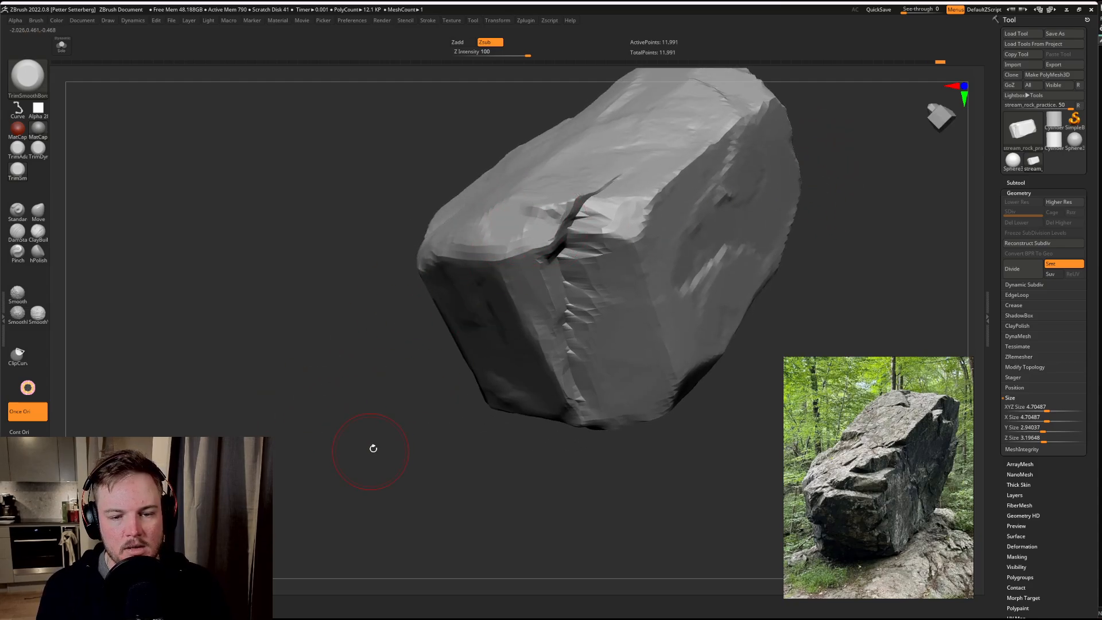
mouse_move(372, 446)
mouse_down()
mouse_move(487, 260)
mouse_move(441, 258)
mouse_up()
drag(711, 194, 743, 187)
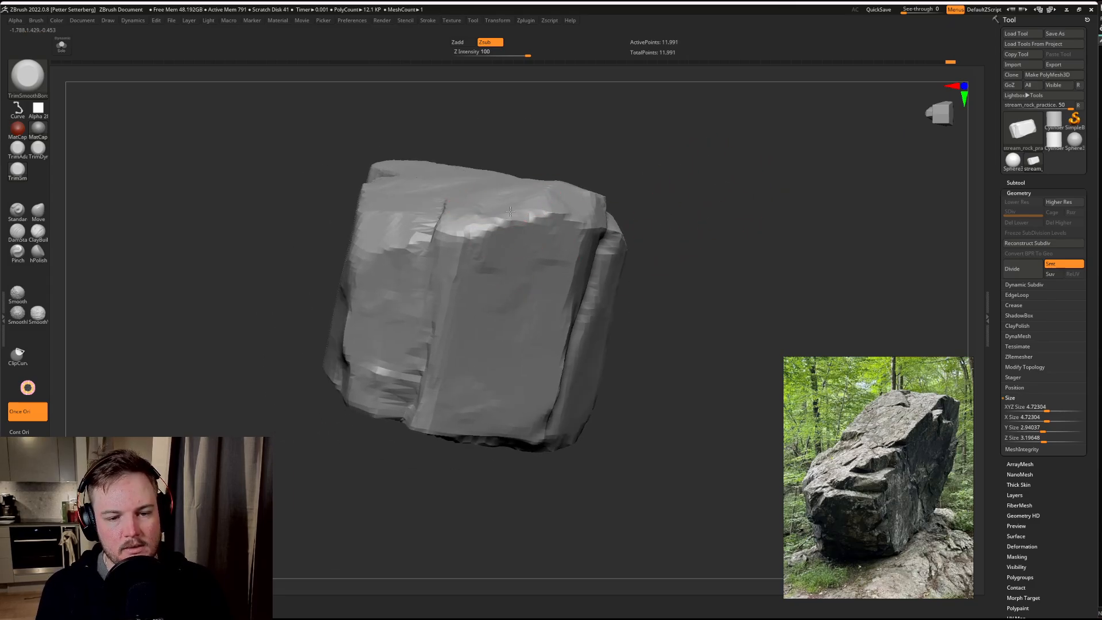
drag(651, 142, 494, 200)
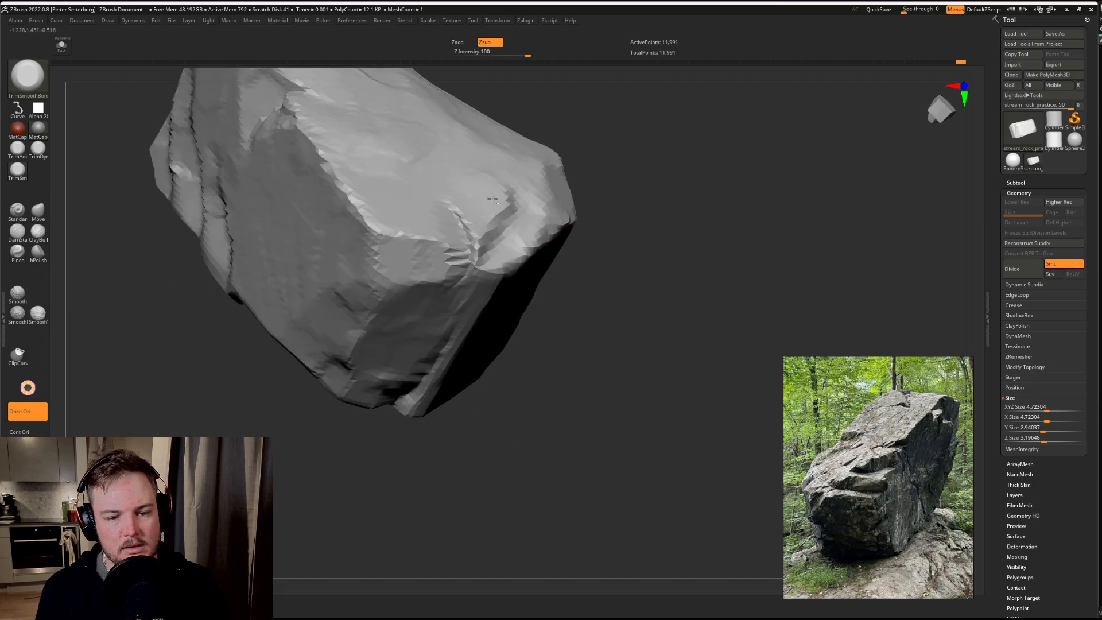
mouse_move(701, 177)
mouse_down()
mouse_move(746, 247)
mouse_move(536, 258)
mouse_up()
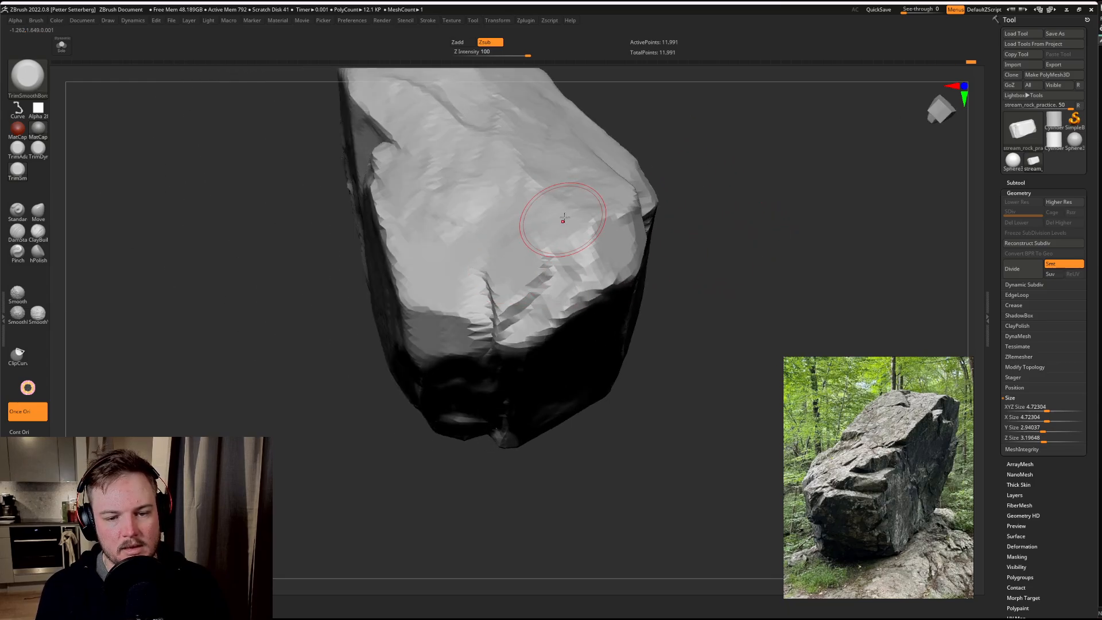
Step: Trim a flat facet into the upper corner of the narrow end, cutting a curved ledge beneath it
drag(802, 150, 800, 264)
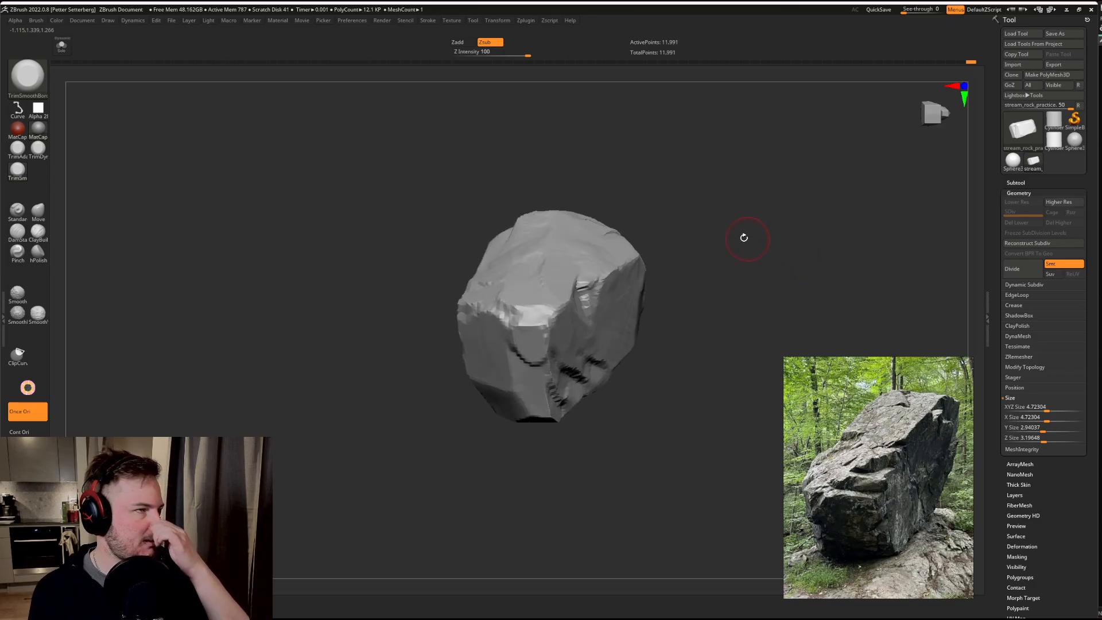
drag(790, 209, 690, 228)
mouse_move(553, 364)
mouse_down()
mouse_move(537, 301)
mouse_move(560, 292)
mouse_up()
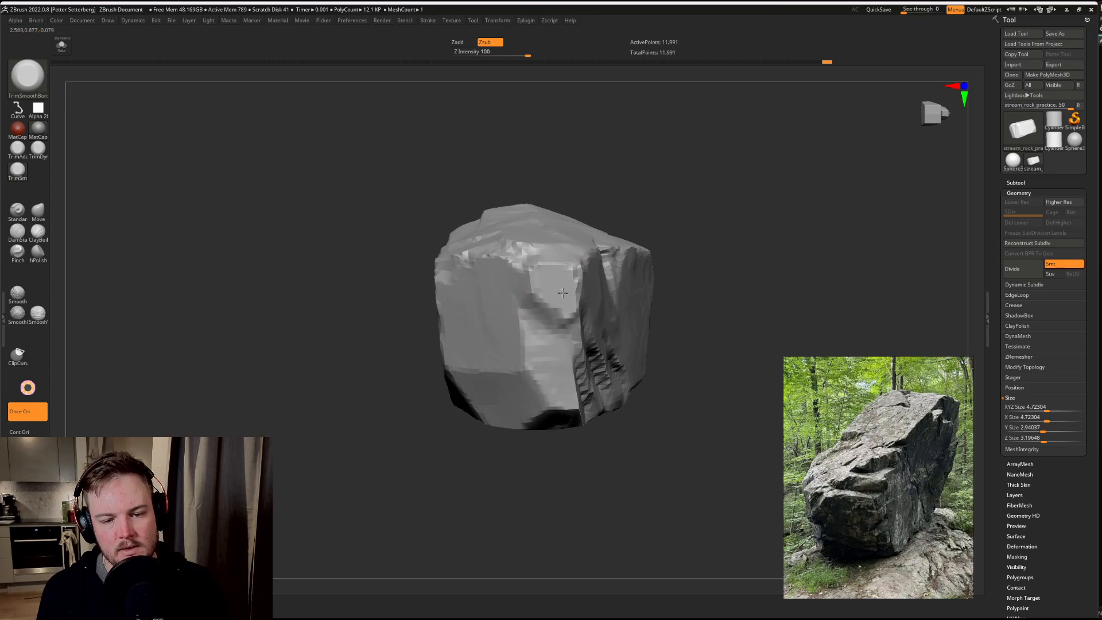
drag(709, 173, 665, 214)
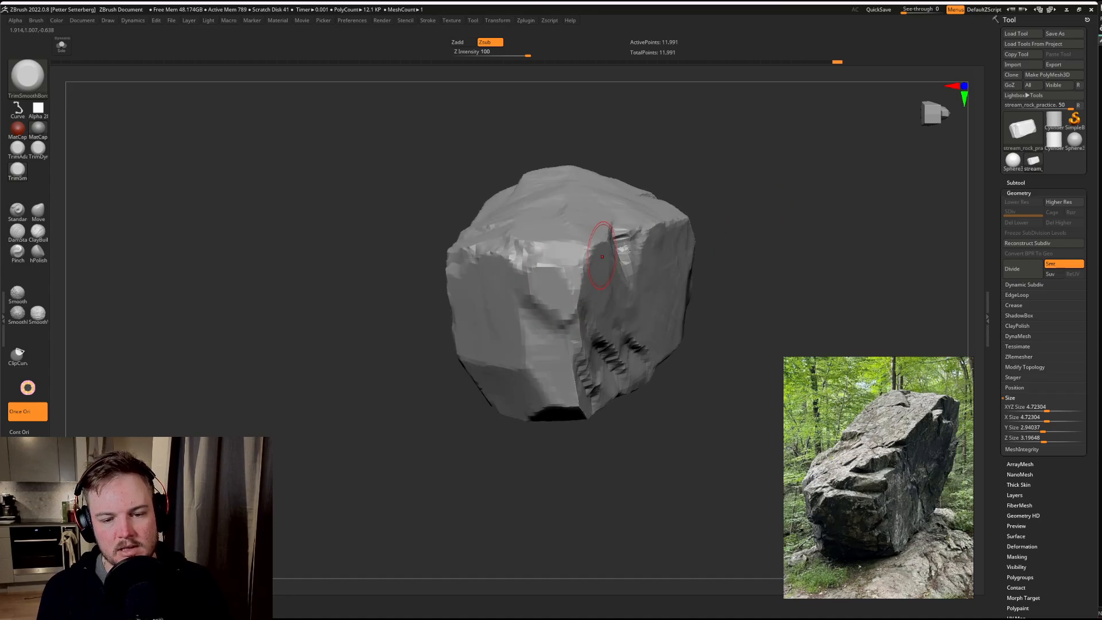
drag(776, 213, 703, 230)
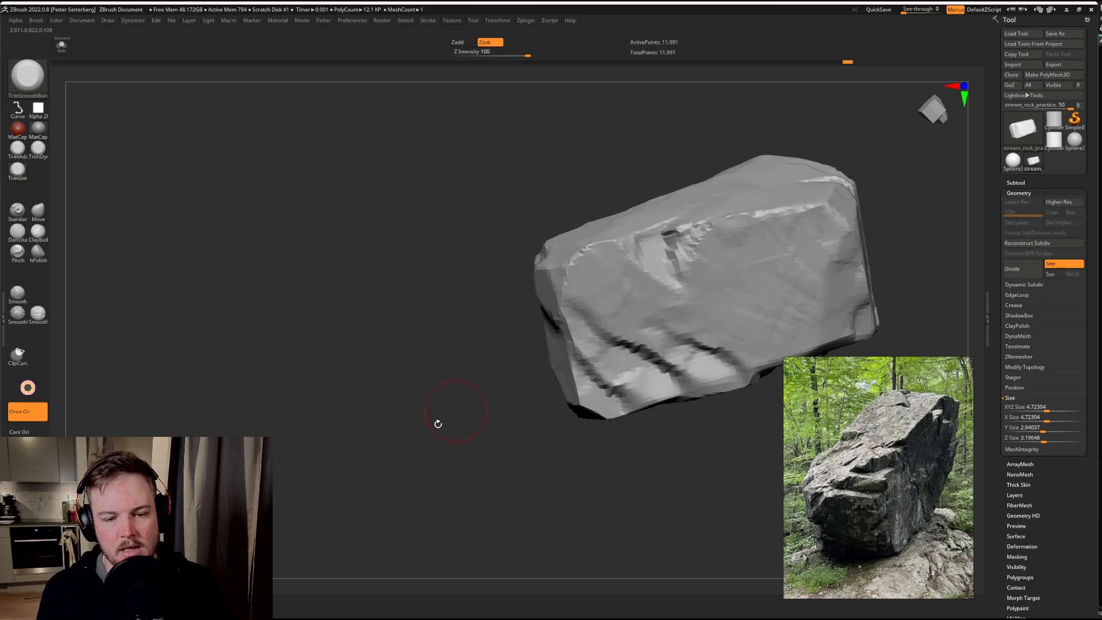
drag(436, 421, 486, 320)
drag(366, 374, 481, 351)
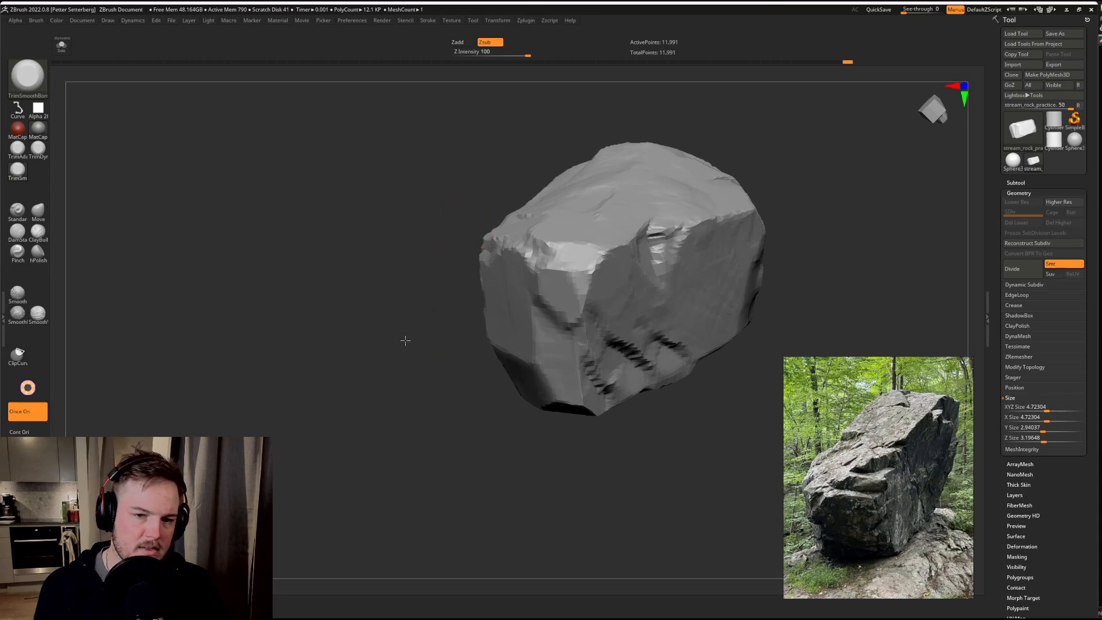
drag(406, 340, 447, 308)
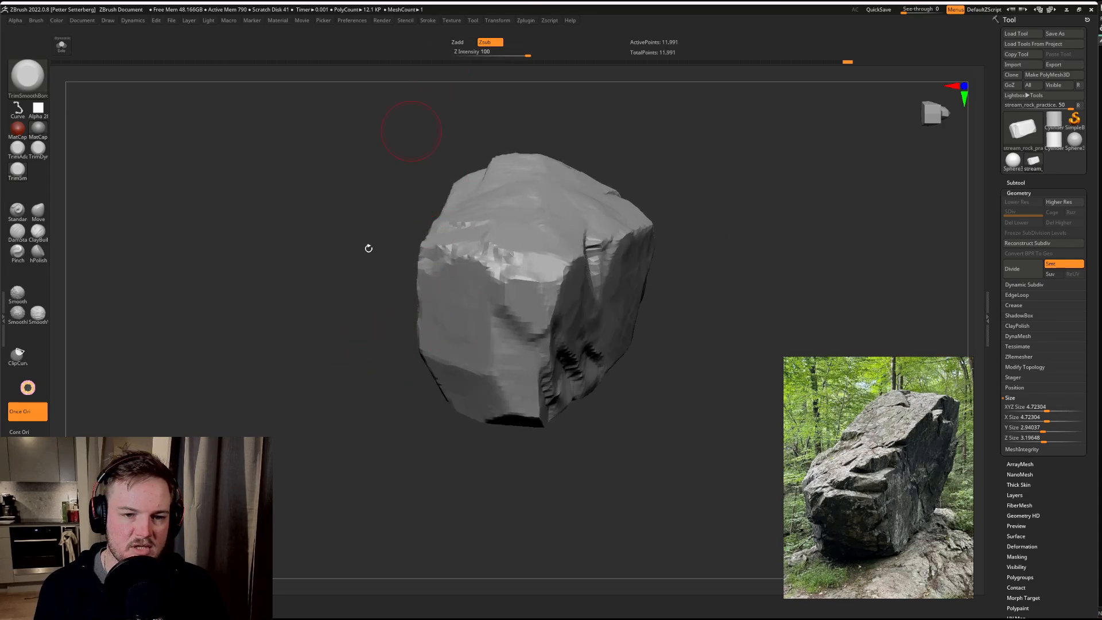
mouse_move(538, 281)
mouse_down()
mouse_move(520, 299)
mouse_move(544, 329)
mouse_up()
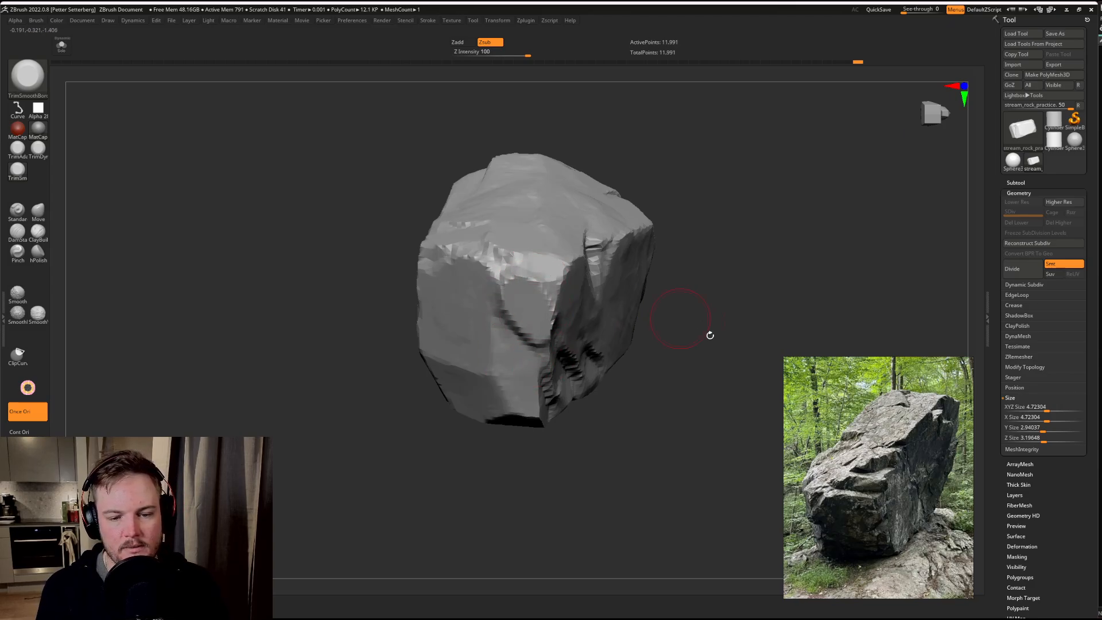
Step: Flatten the narrow end's broad facet beside the curved ledge and trim its edge toward the adjoining dark side face
mouse_move(709, 335)
mouse_down()
mouse_move(597, 323)
mouse_move(499, 364)
mouse_move(476, 408)
mouse_up()
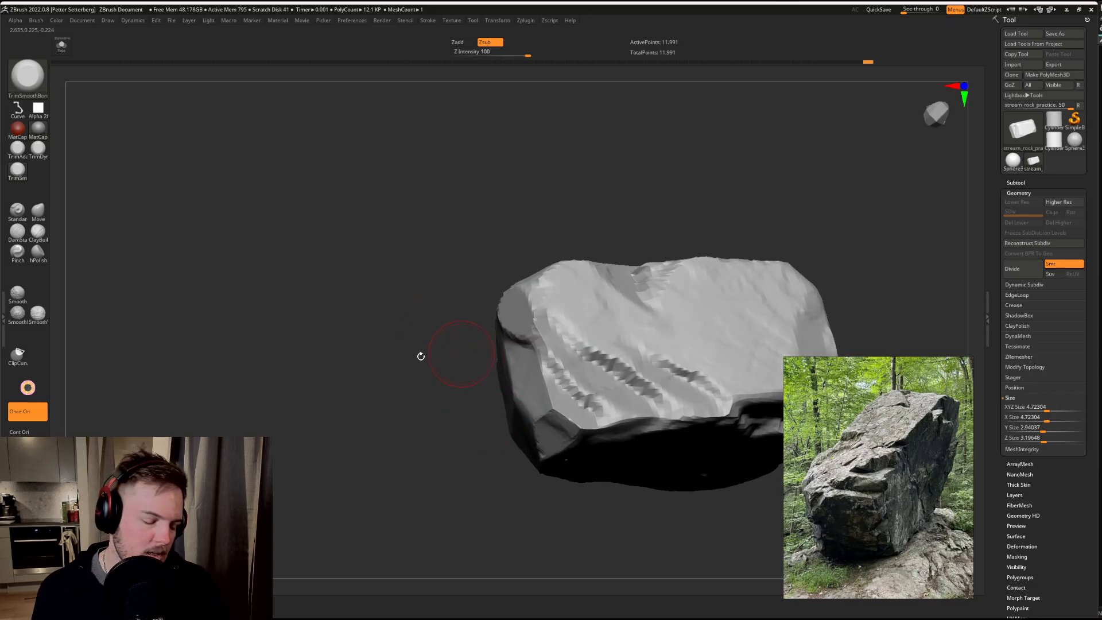
drag(421, 356, 353, 423)
drag(497, 353, 531, 361)
drag(492, 325, 508, 329)
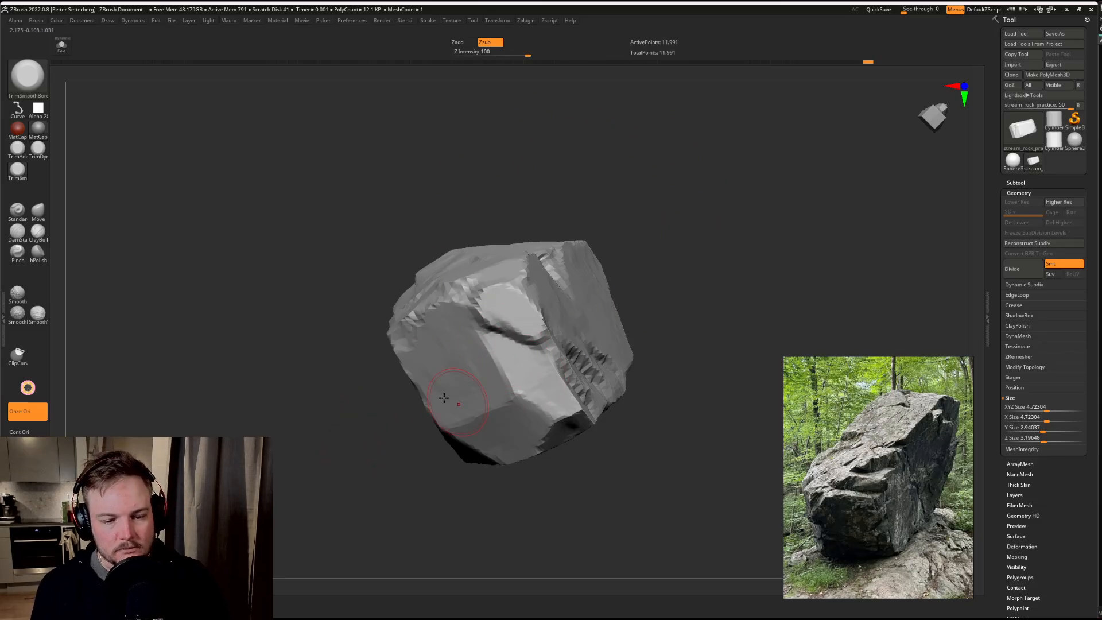
drag(374, 412, 447, 402)
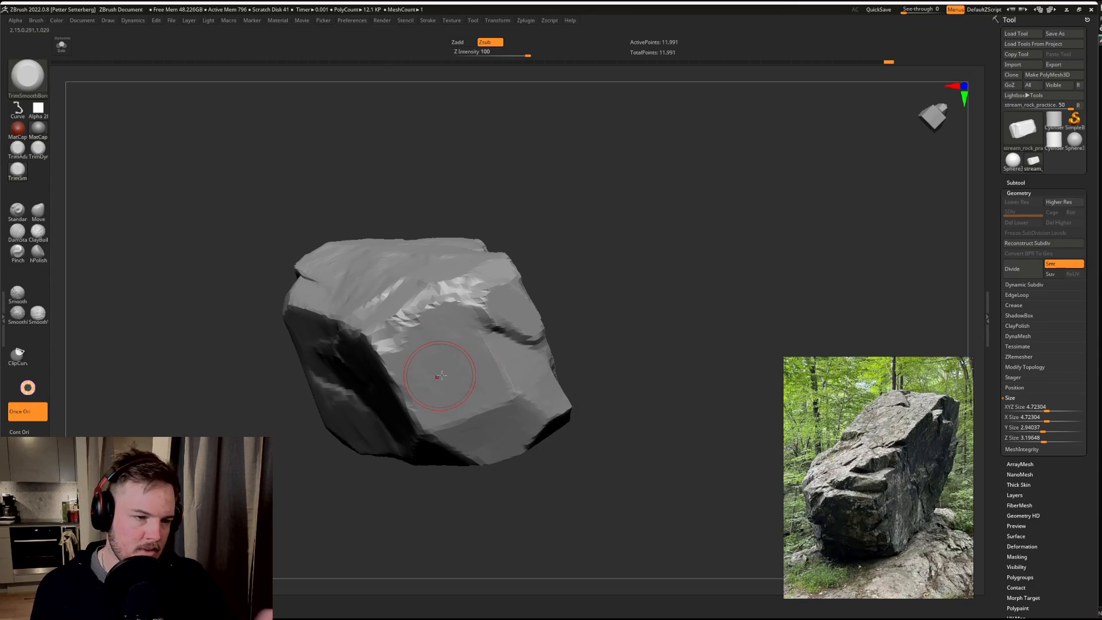
drag(588, 250, 628, 233)
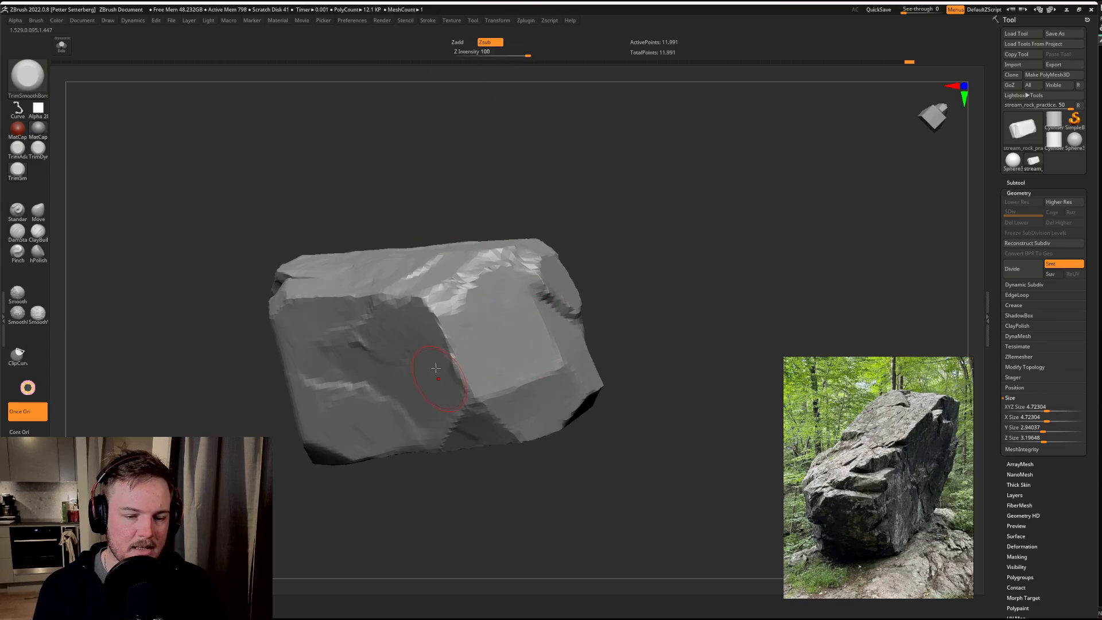
right_drag(487, 338, 603, 288)
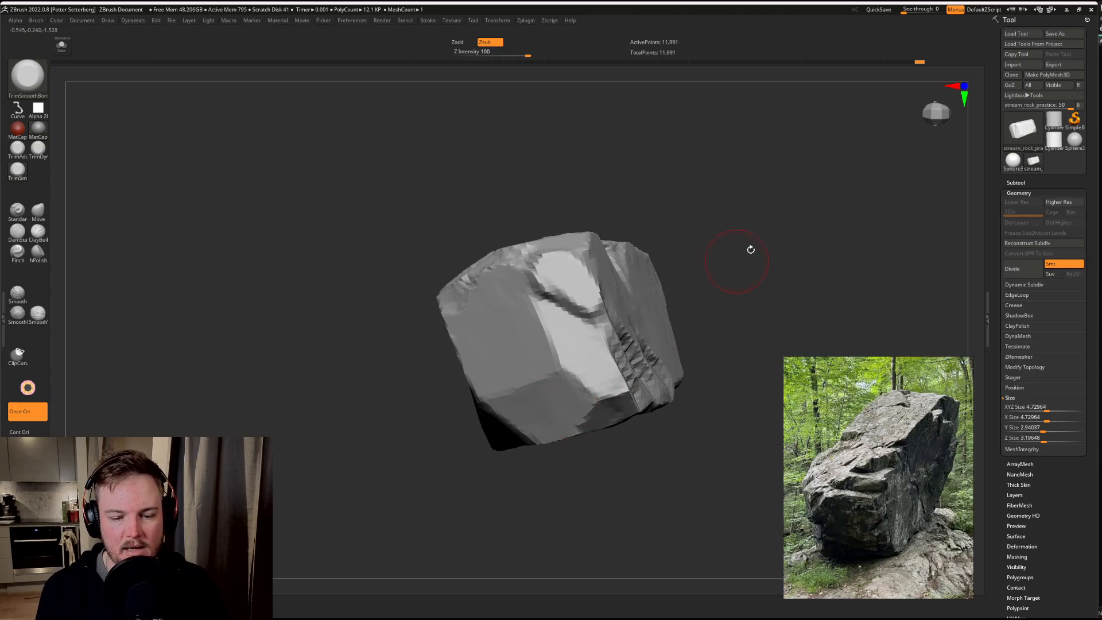
Step: Trim the lower corner of the narrow end where its facets meet the adjoining side face
mouse_move(750, 254)
right_down()
mouse_move(598, 366)
mouse_move(540, 362)
right_up()
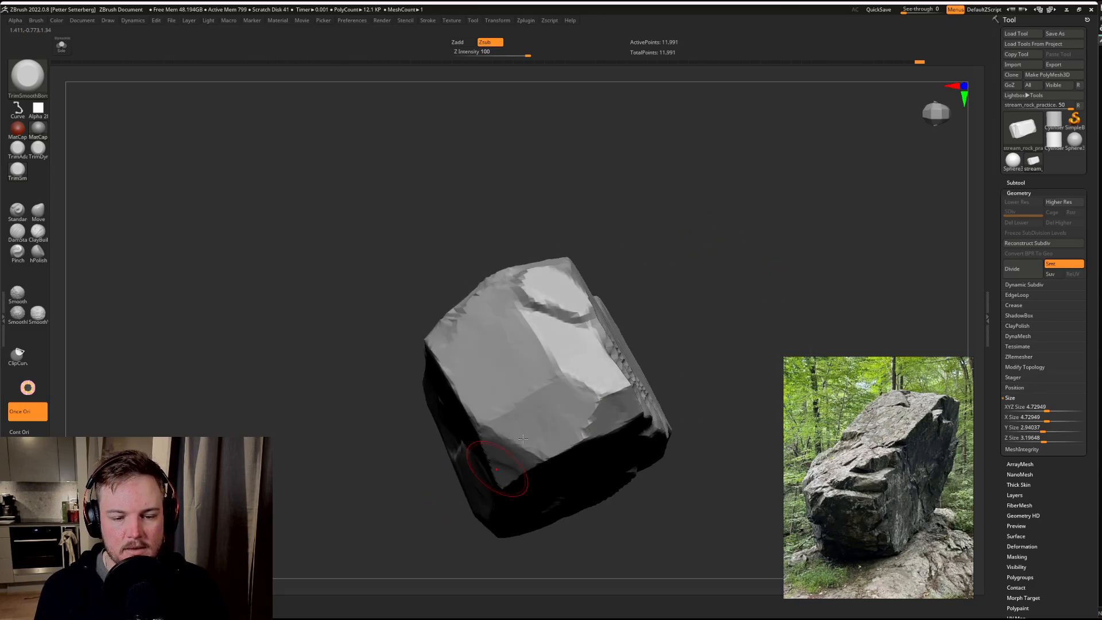
mouse_move(535, 344)
mouse_down()
mouse_move(554, 320)
mouse_move(579, 345)
mouse_up()
right_drag(709, 301, 704, 291)
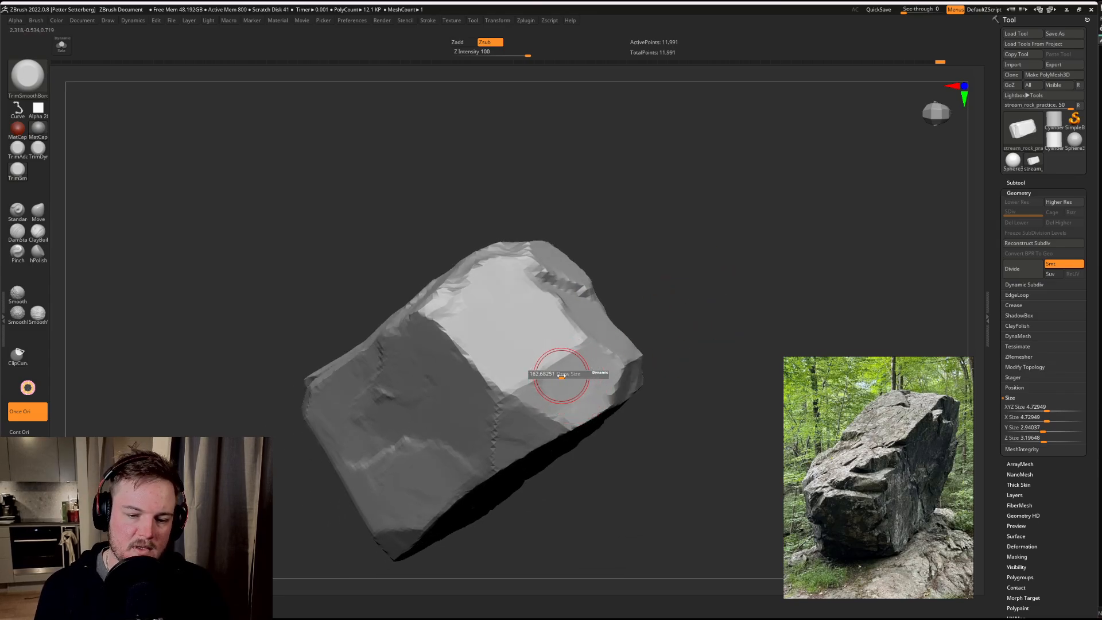
mouse_move(701, 197)
right_down()
mouse_move(742, 197)
mouse_move(721, 204)
mouse_move(718, 180)
mouse_move(790, 190)
mouse_move(679, 202)
mouse_move(692, 214)
mouse_move(660, 207)
mouse_move(695, 226)
mouse_move(697, 187)
right_up()
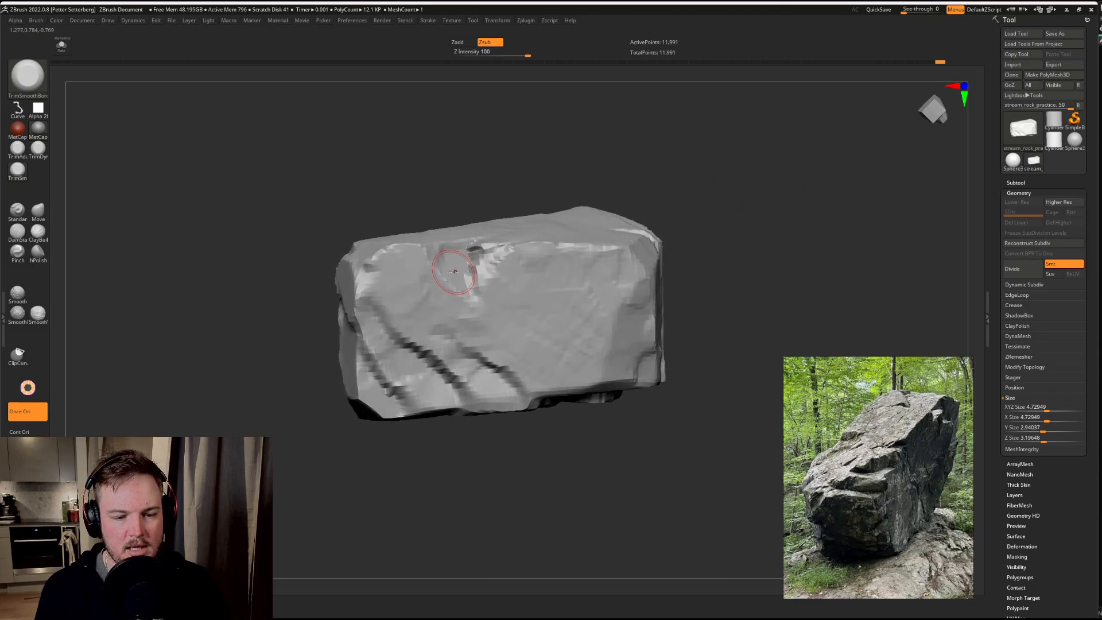
Step: Trim parallel diagonal ledges from the notch down across the middle of the large side face
drag(474, 292, 579, 352)
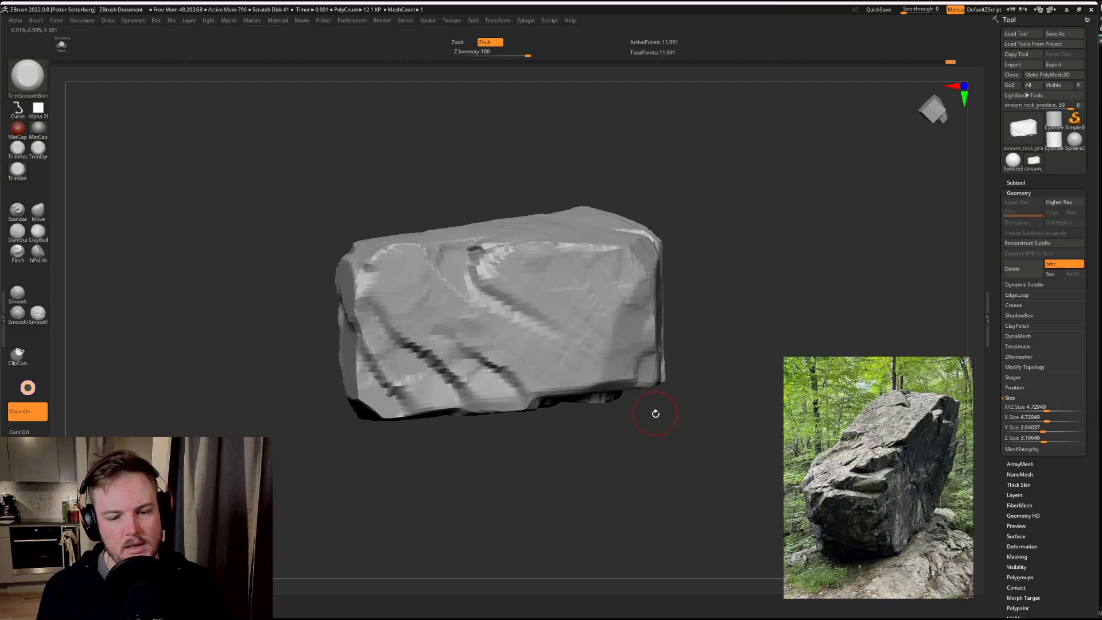
drag(500, 285, 569, 324)
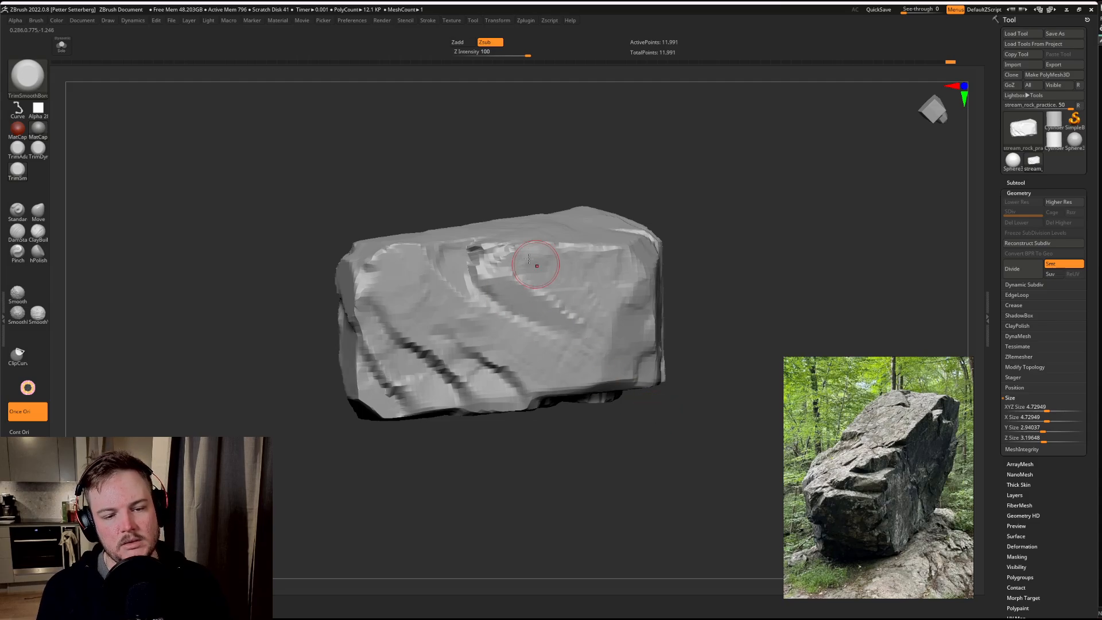
drag(537, 266, 633, 356)
mouse_move(682, 469)
mouse_down()
mouse_move(692, 450)
mouse_move(672, 454)
mouse_up()
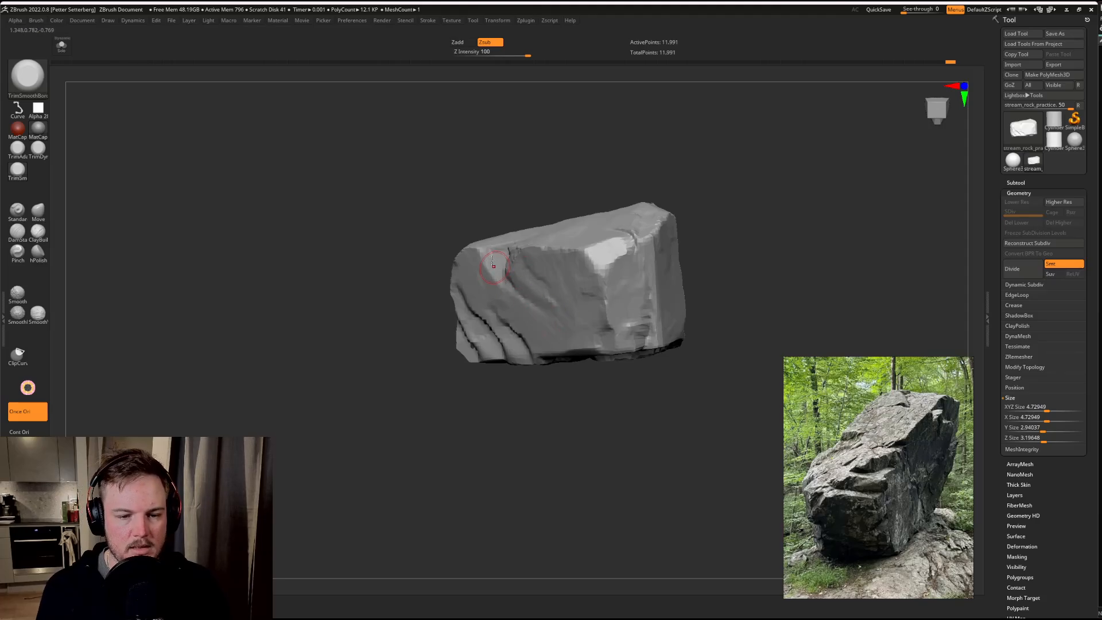
Step: Trim the large side face's upper edge beside the notch and flatten the notch's rim
drag(493, 266, 492, 256)
mouse_move(505, 398)
mouse_down()
mouse_move(450, 402)
mouse_move(511, 396)
mouse_up()
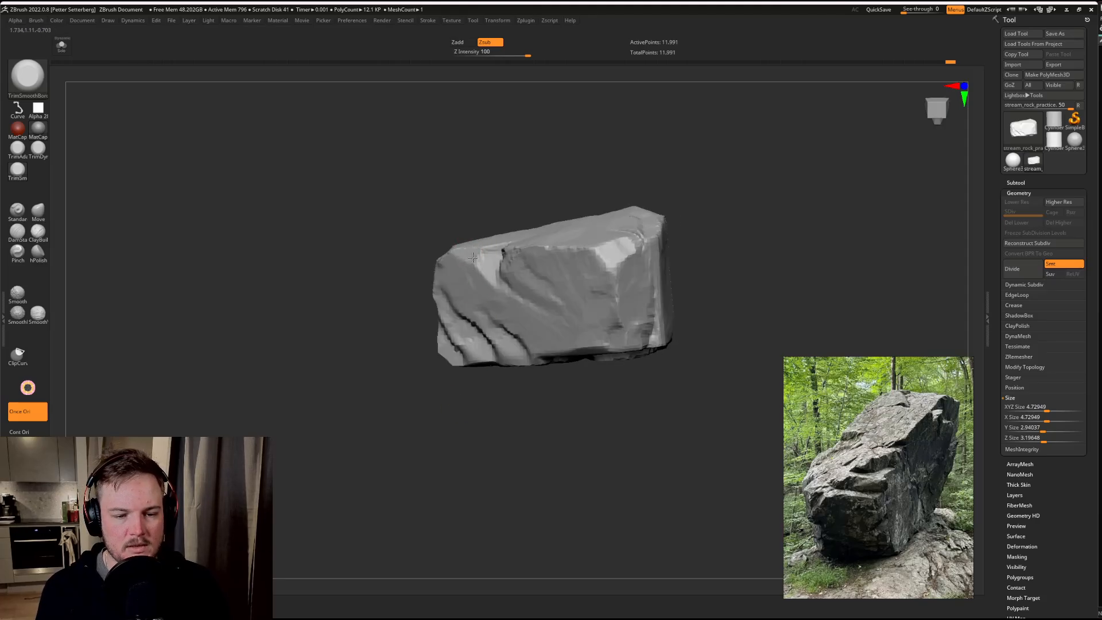
right_drag(474, 253, 509, 337)
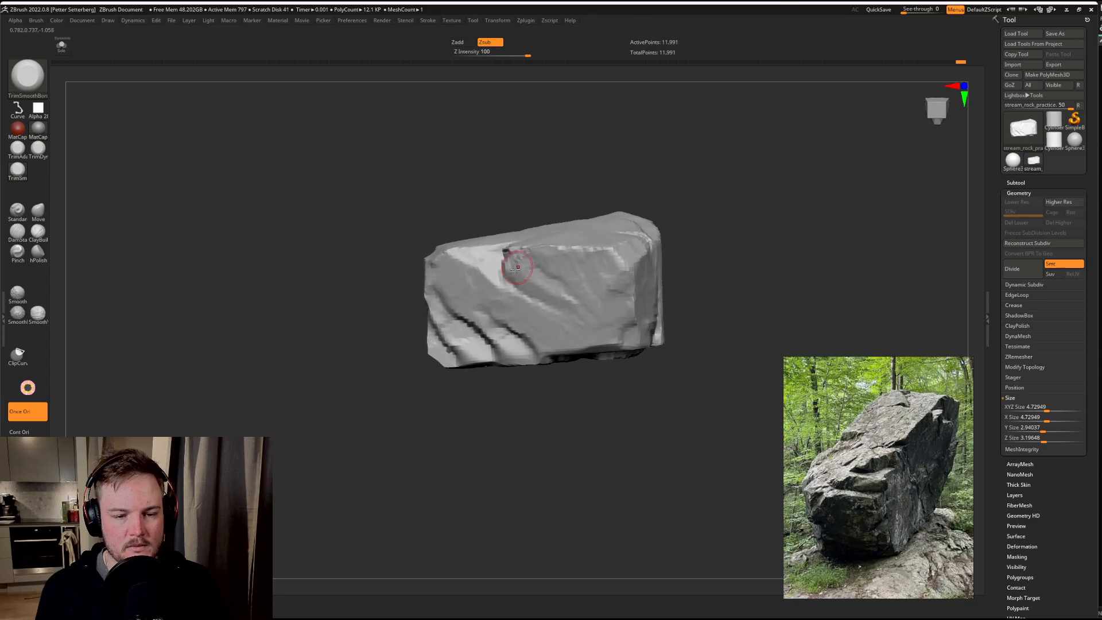
drag(516, 269, 540, 288)
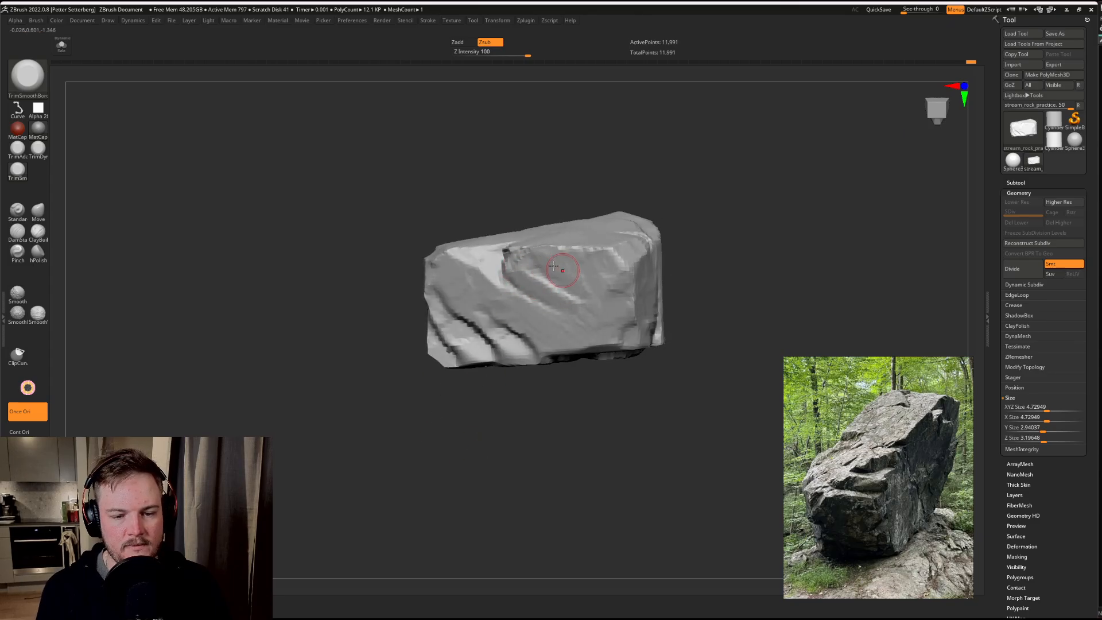
mouse_move(686, 192)
mouse_down()
mouse_move(724, 192)
mouse_move(769, 232)
mouse_move(740, 225)
mouse_up()
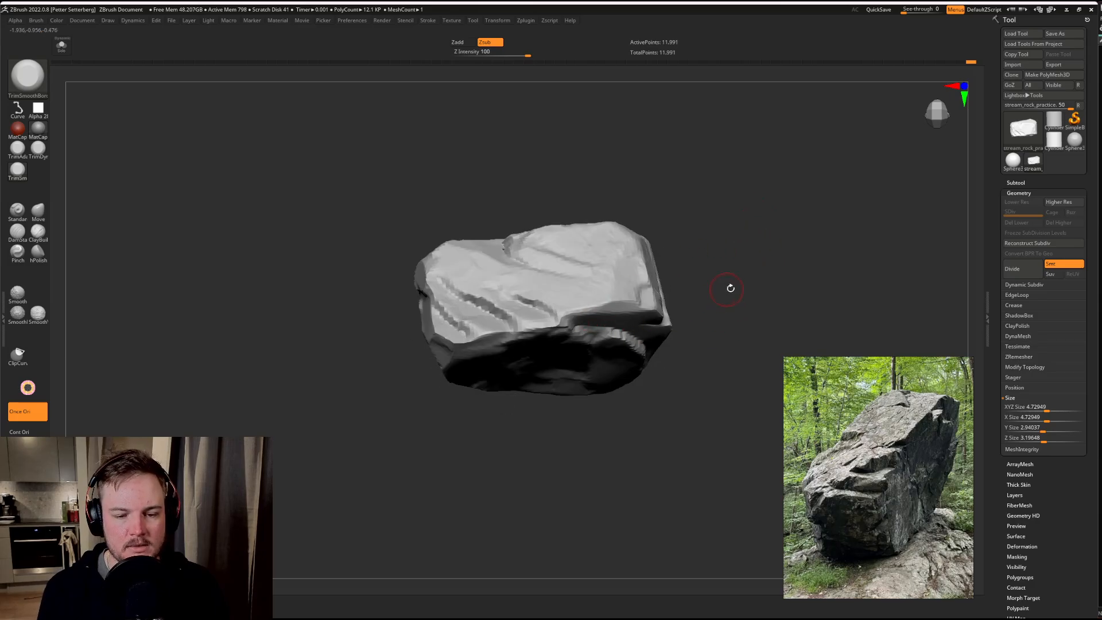
Step: Trim the large side face's lower edge around the end of the shortest diagonal crack
mouse_move(731, 288)
mouse_down()
mouse_move(721, 266)
mouse_move(729, 295)
mouse_up()
drag(743, 207, 714, 227)
mouse_move(874, 162)
alt+mouse_down()
mouse_move(814, 170)
mouse_move(776, 148)
alt+mouse_up()
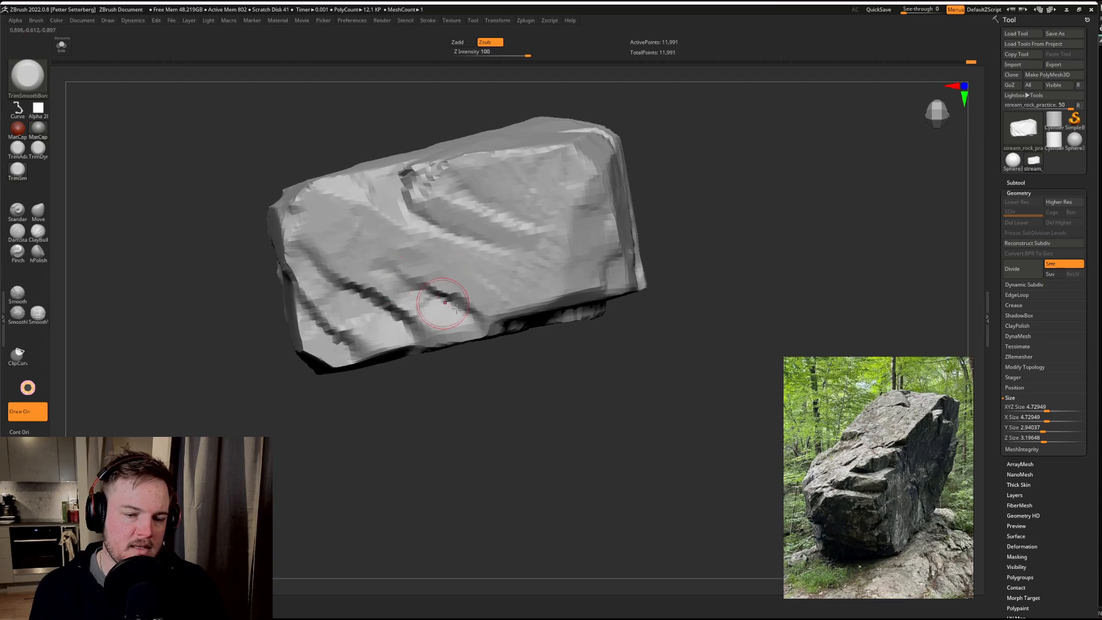
drag(444, 310, 472, 317)
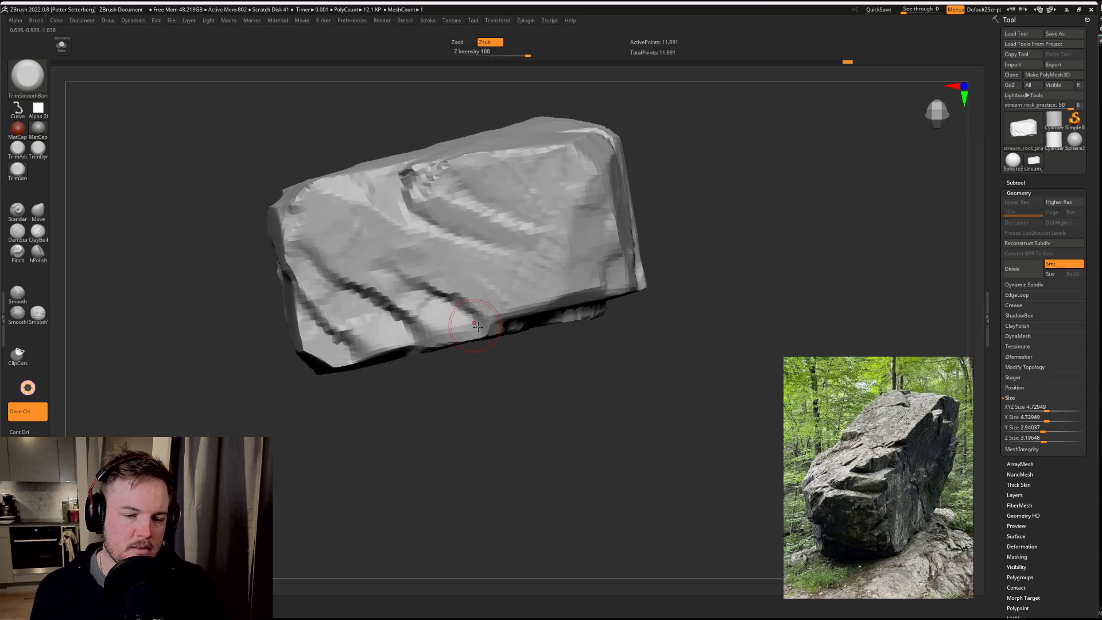
drag(581, 411, 558, 334)
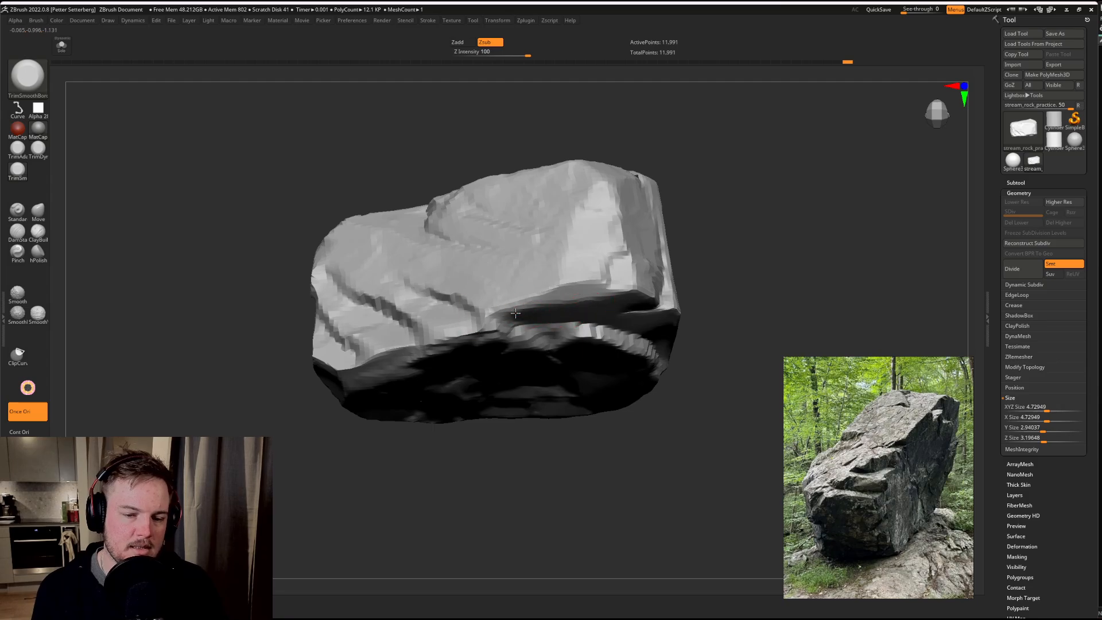
drag(785, 206, 509, 313)
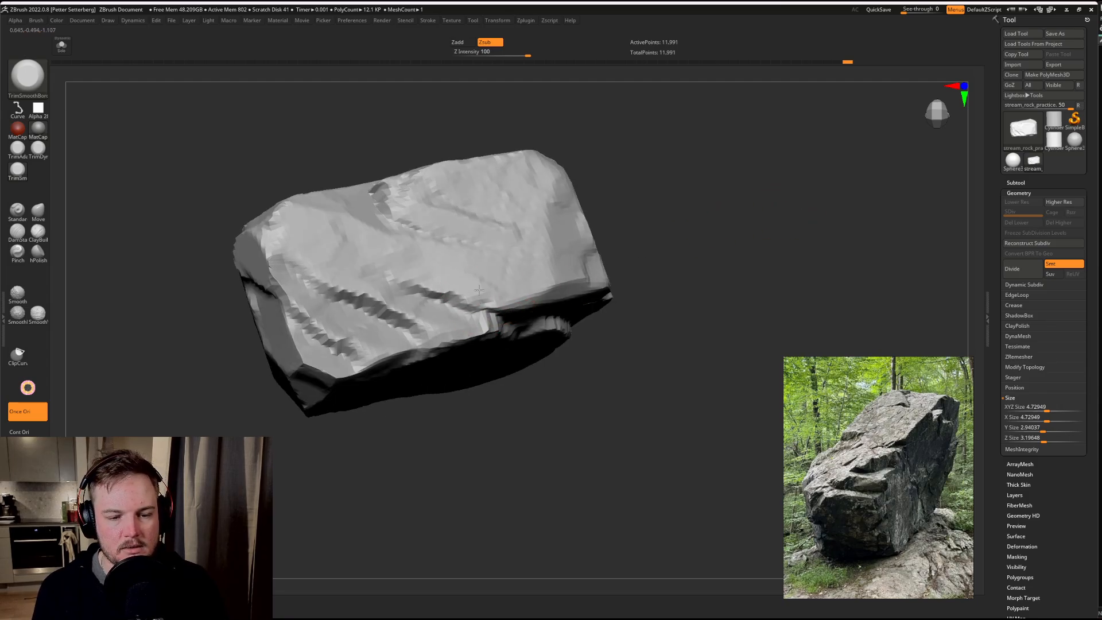
mouse_move(697, 221)
mouse_down()
mouse_move(486, 324)
mouse_move(490, 311)
mouse_up()
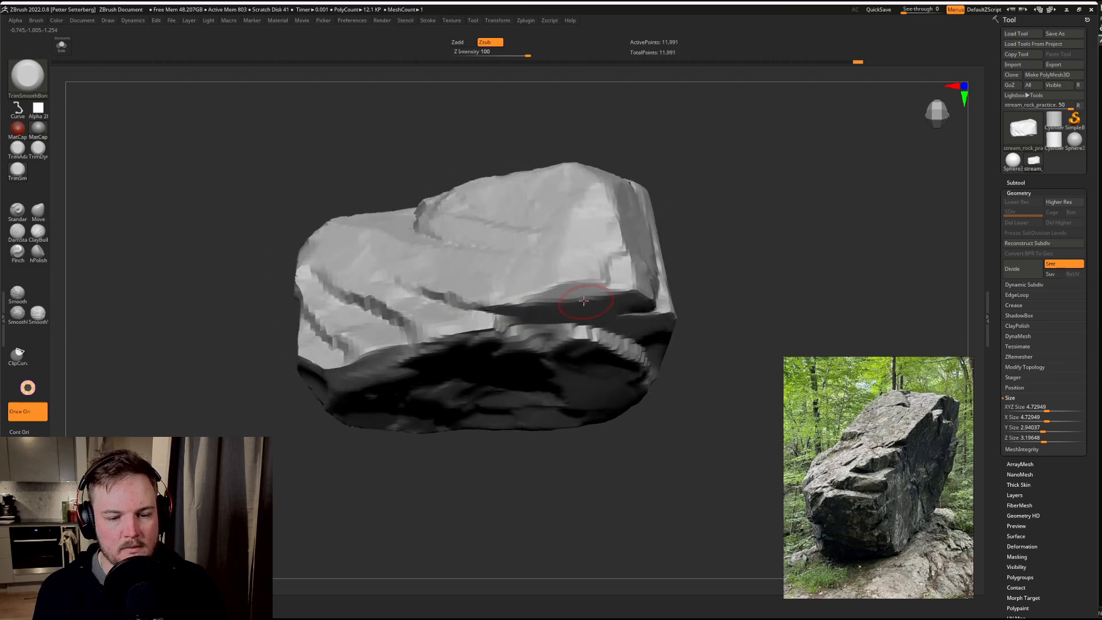
Step: Trim the underside and its stepped rim below the overhang of the large side face
drag(746, 219, 673, 286)
drag(769, 235, 752, 257)
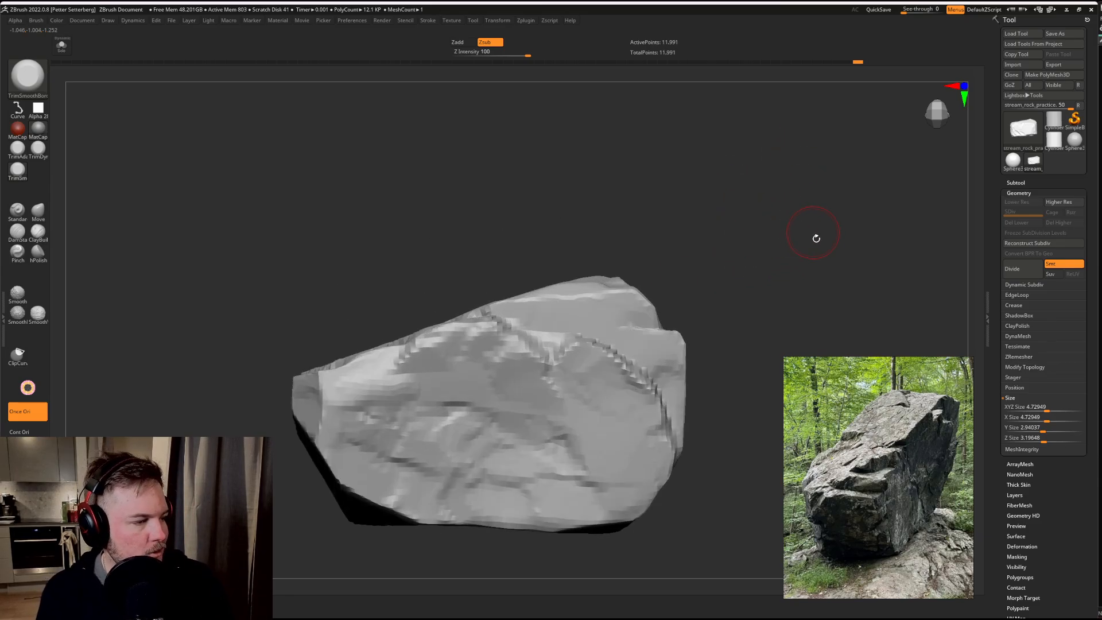
drag(816, 239, 768, 241)
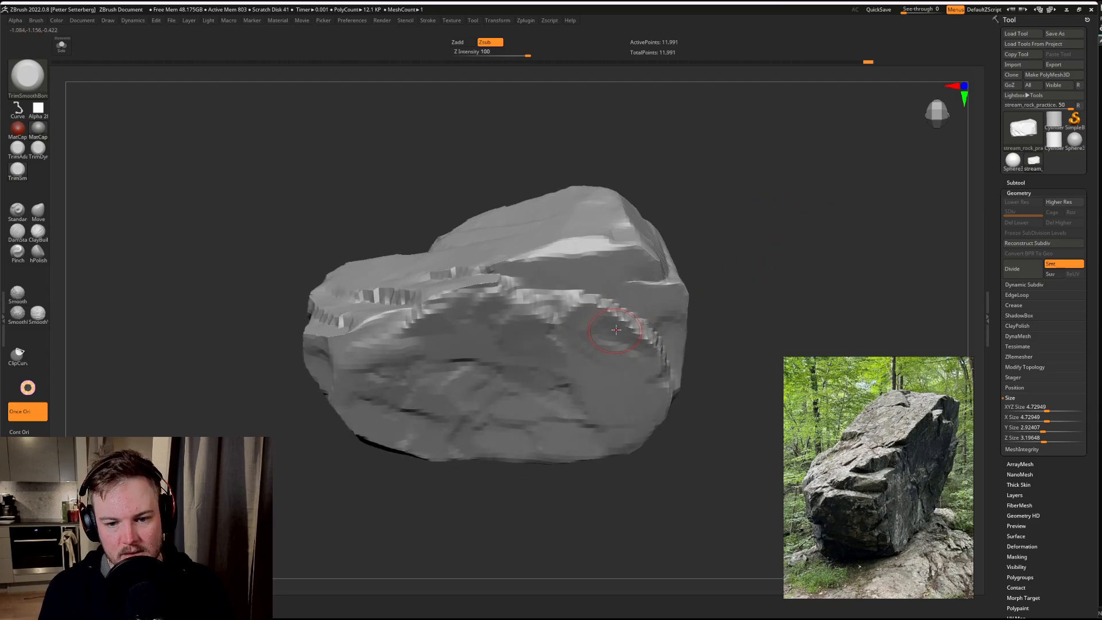
mouse_move(741, 252)
mouse_down()
mouse_move(746, 238)
mouse_move(413, 291)
mouse_up()
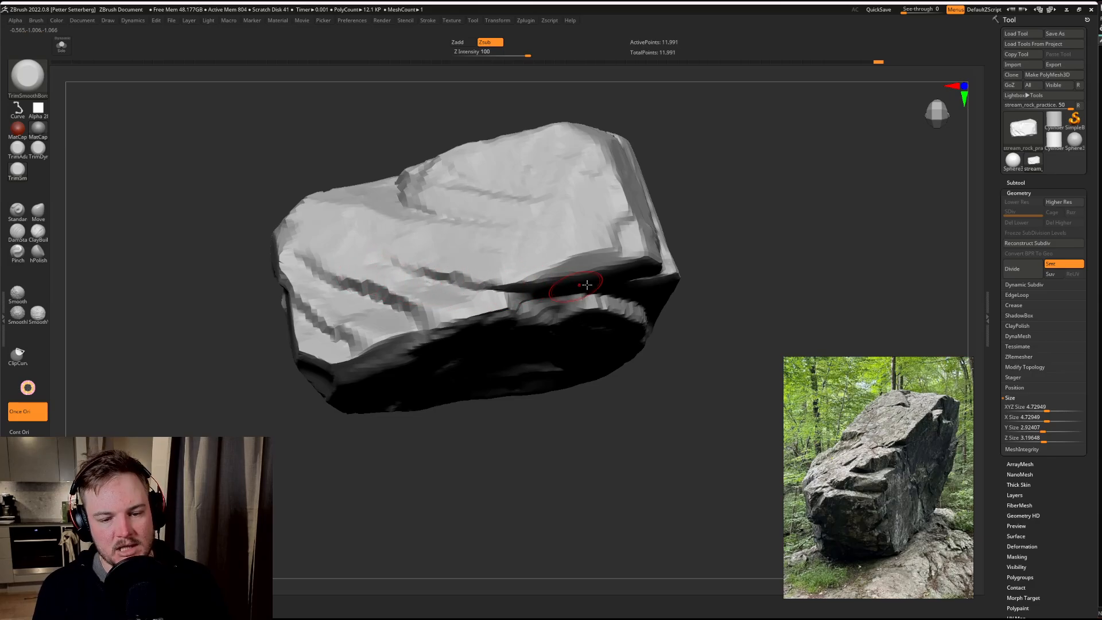
Step: Adjust the brush size and trim the block below the horizontal crack on the rock's opposite end
mouse_move(791, 229)
mouse_down()
mouse_move(815, 141)
mouse_move(589, 276)
mouse_up()
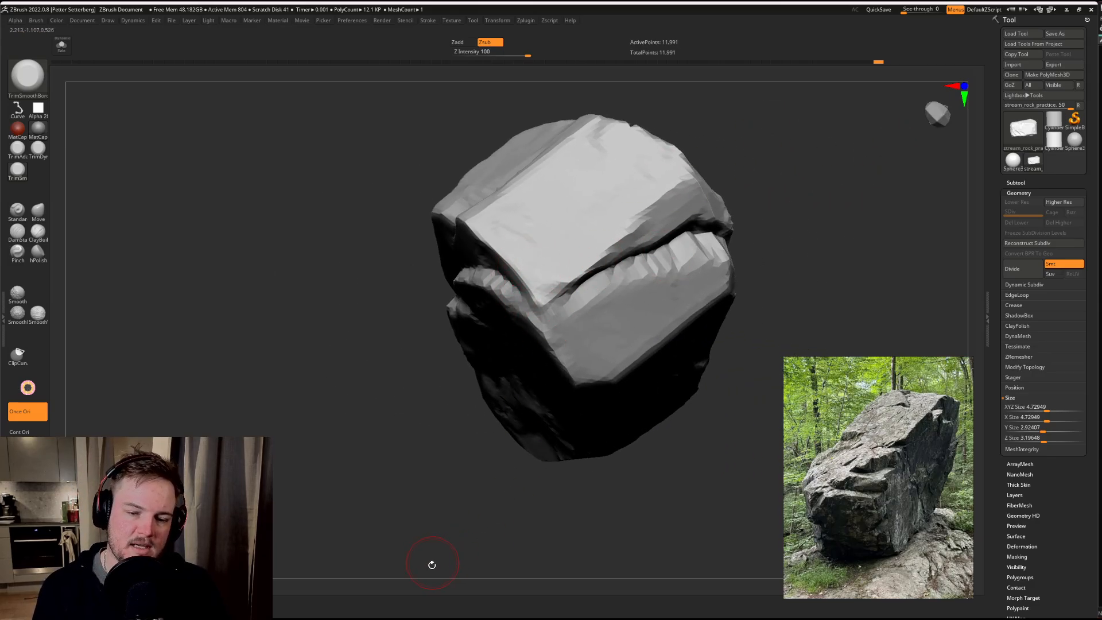
drag(431, 565, 450, 484)
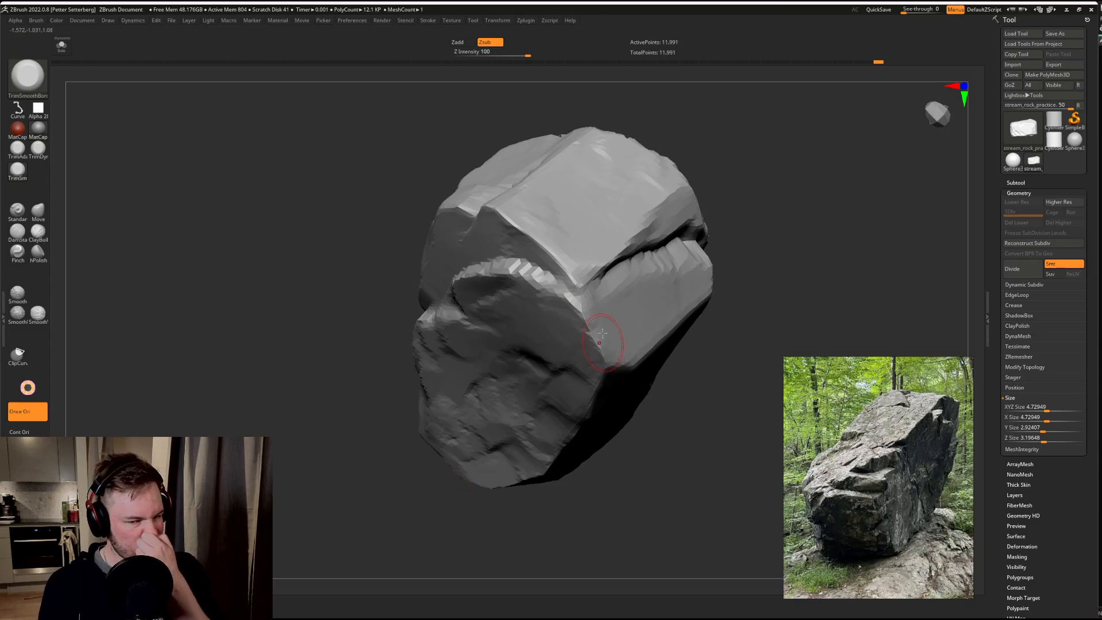
mouse_move(768, 196)
mouse_down()
mouse_move(756, 205)
mouse_move(768, 213)
mouse_up()
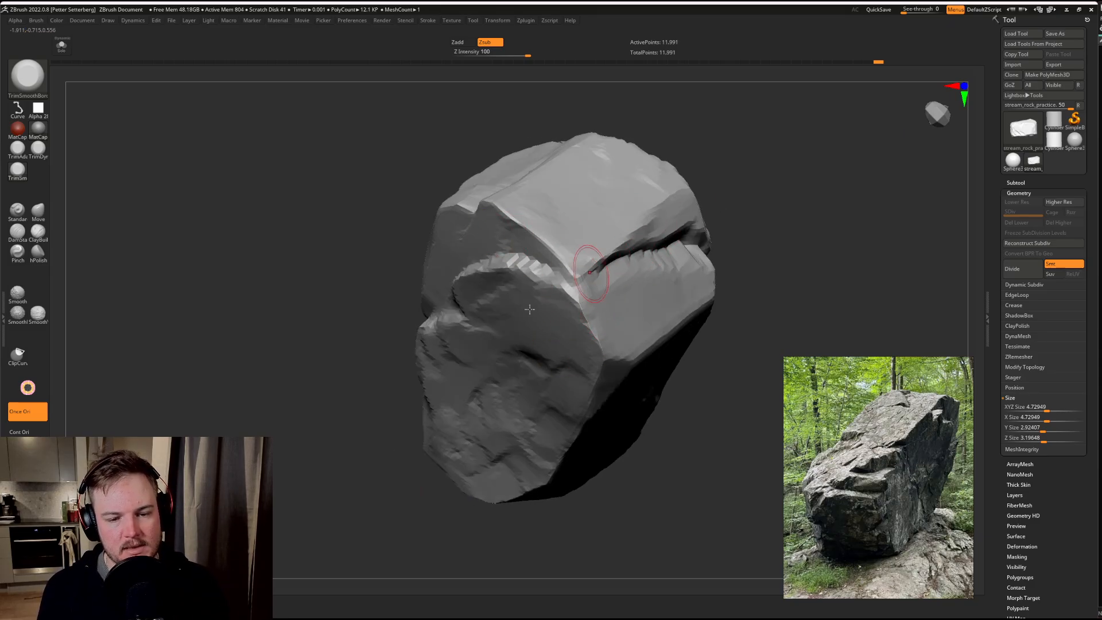
right_drag(485, 352, 506, 291)
key(s)
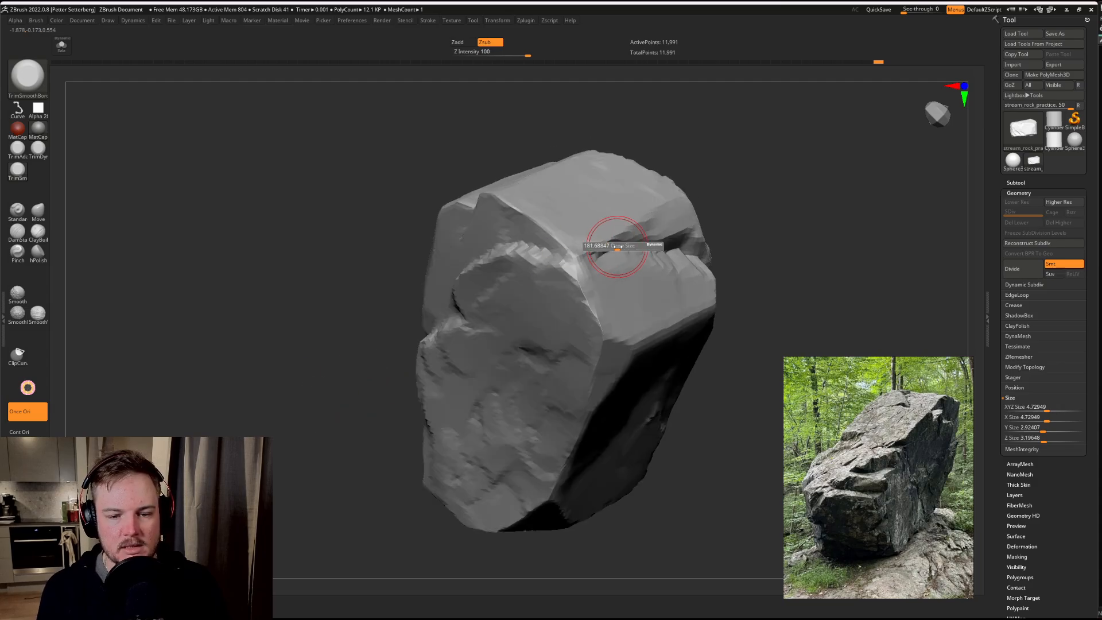
drag(618, 247, 603, 249)
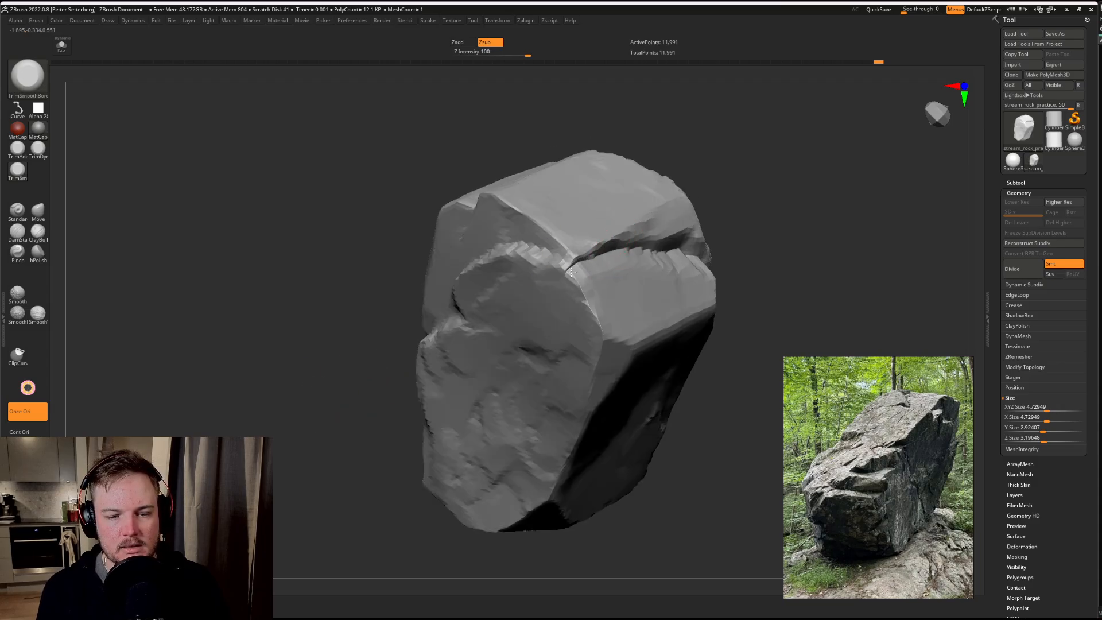
Step: Trim a break into the end face directly below the end of the upper crack, undoing the last stray stroke
mouse_move(571, 302)
mouse_down()
mouse_move(578, 295)
mouse_move(573, 321)
mouse_move(592, 343)
mouse_up()
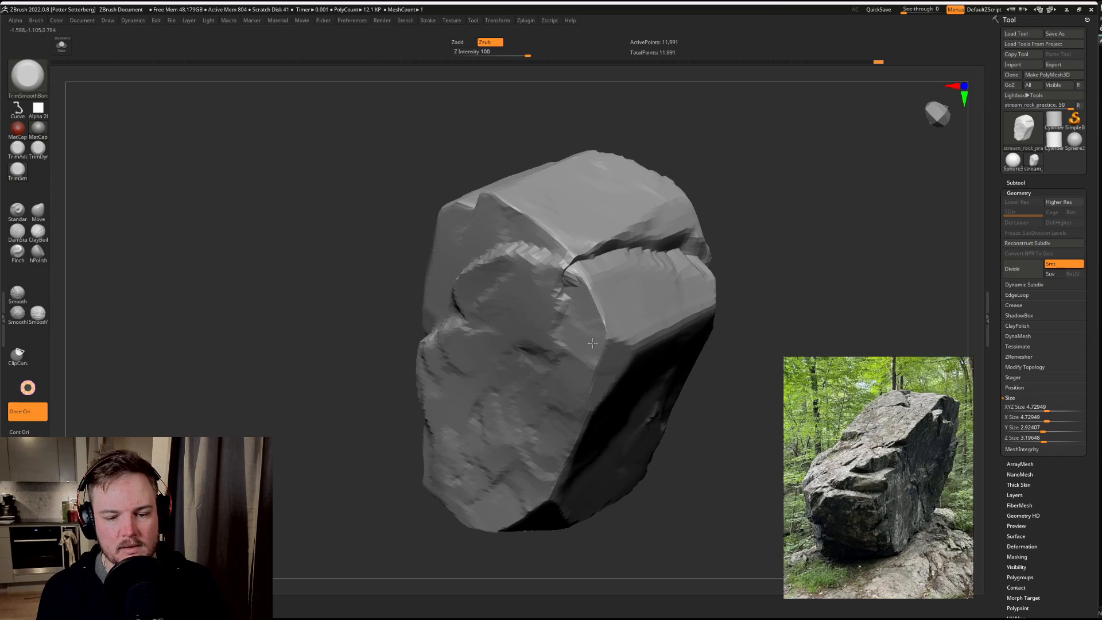
drag(578, 289, 565, 313)
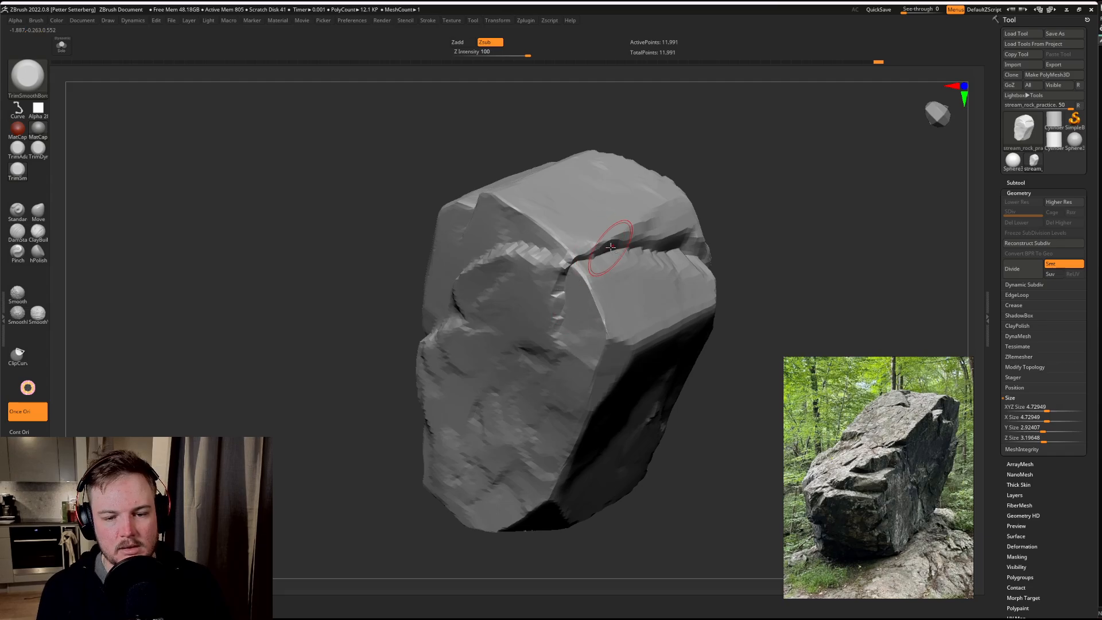
key(ctrl+z)
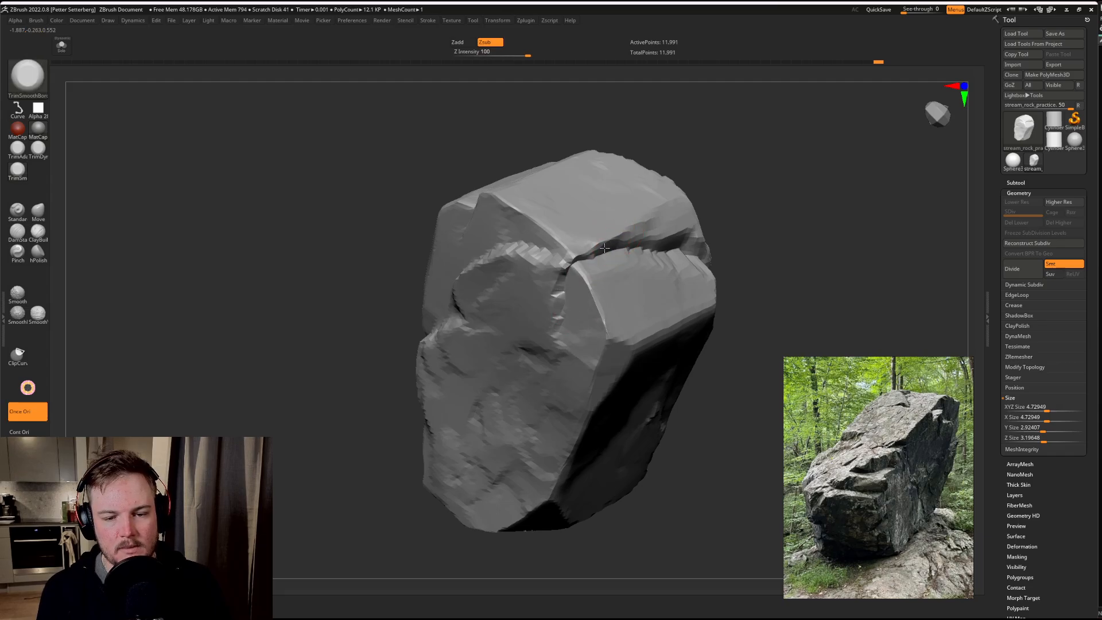
drag(764, 218, 723, 184)
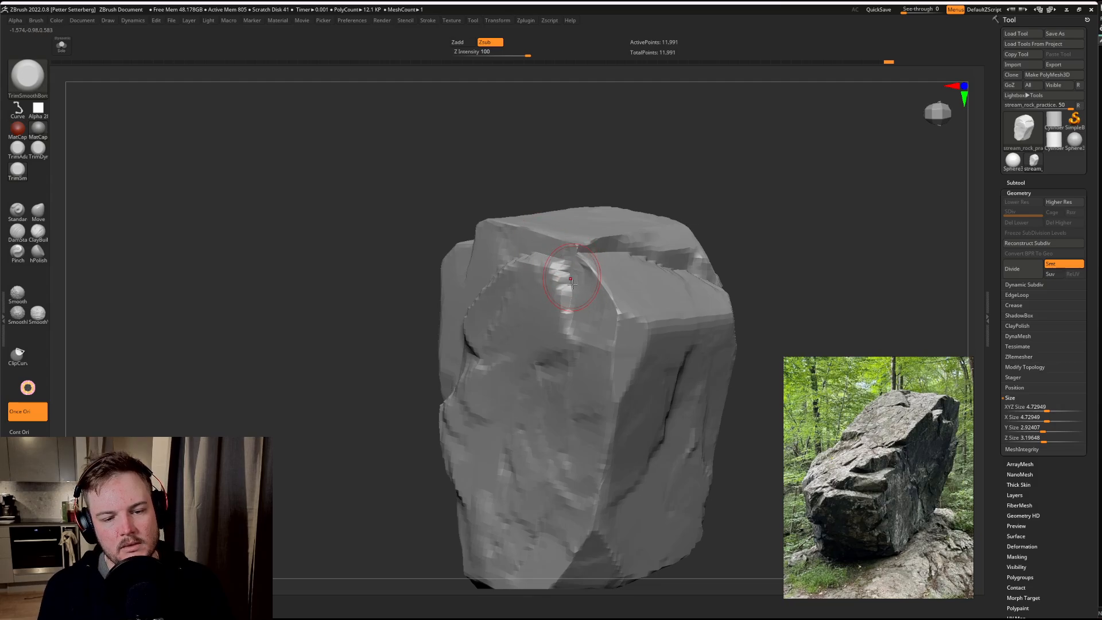
Step: Extend the break by trimming the end face's upper edge on the other side of the crack's end
drag(730, 167, 613, 259)
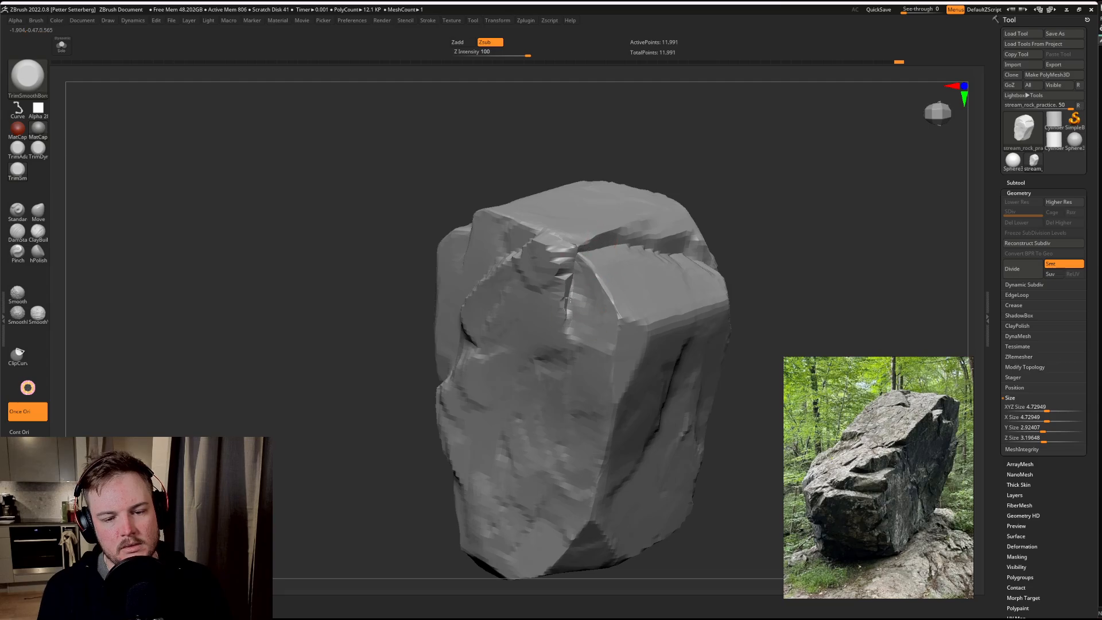
drag(731, 219, 758, 207)
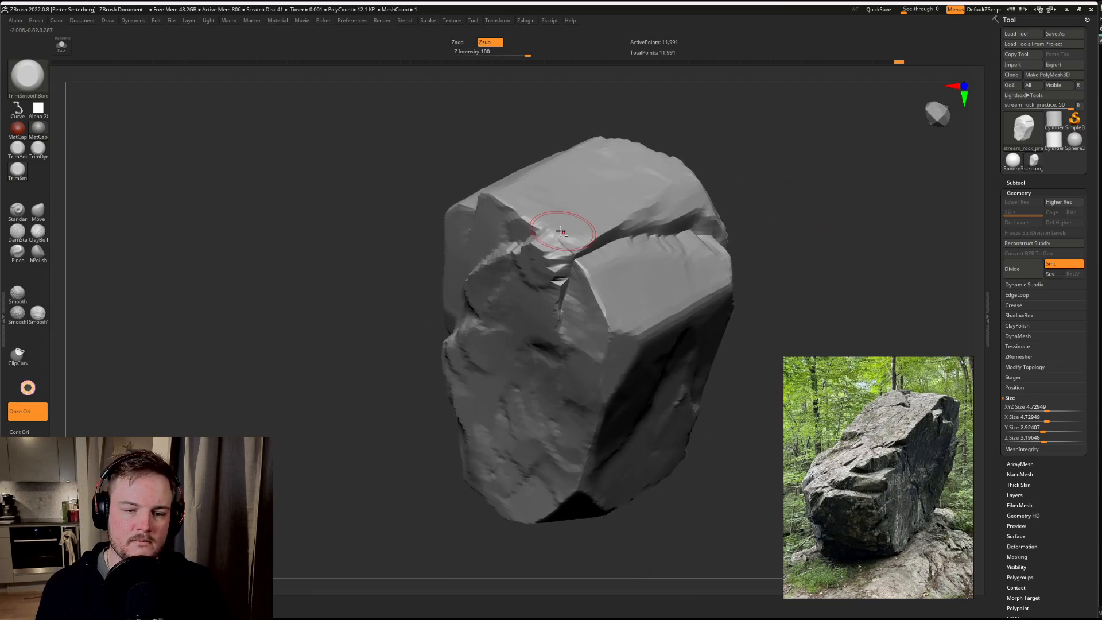
drag(800, 178, 648, 273)
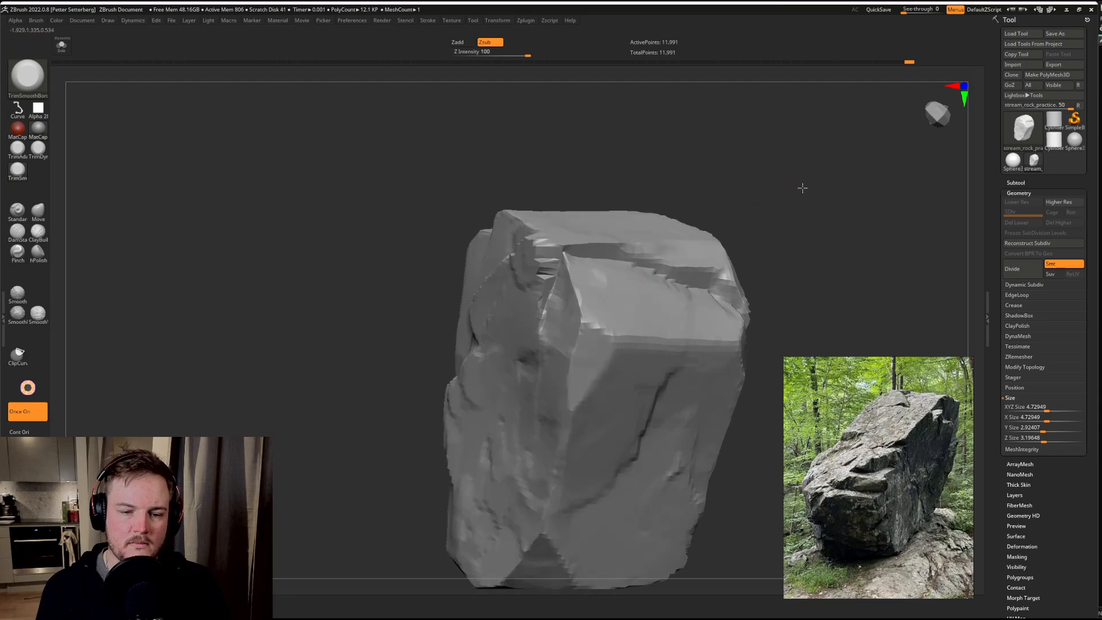
Step: Carve a long crack with the DamStandard brush across the block below the stepped ledge, running towards its jagged side edge
mouse_move(802, 185)
mouse_down()
mouse_move(770, 184)
mouse_move(802, 273)
mouse_move(775, 199)
mouse_move(743, 200)
mouse_move(736, 180)
mouse_move(768, 201)
mouse_move(760, 214)
mouse_move(750, 200)
mouse_move(761, 219)
mouse_move(689, 224)
mouse_up()
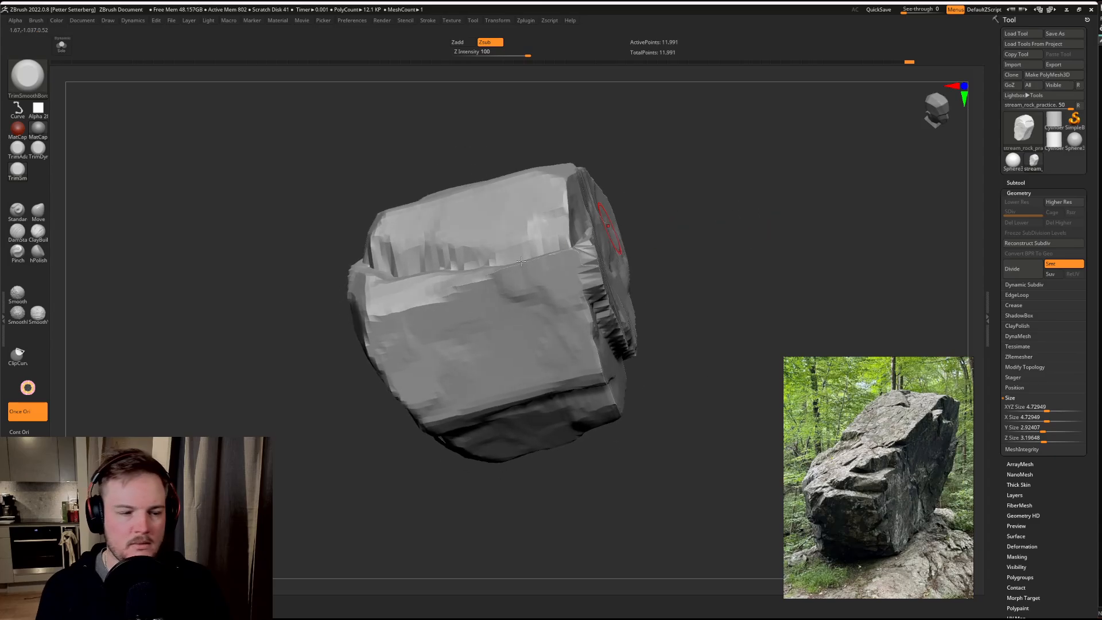
click(17, 232)
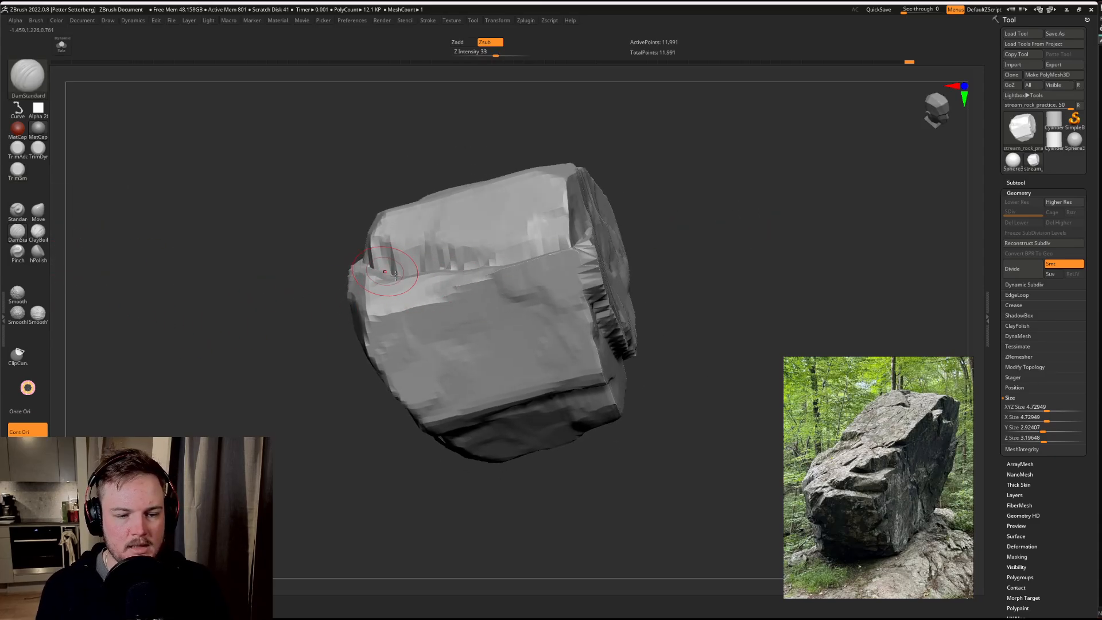
drag(278, 405, 293, 427)
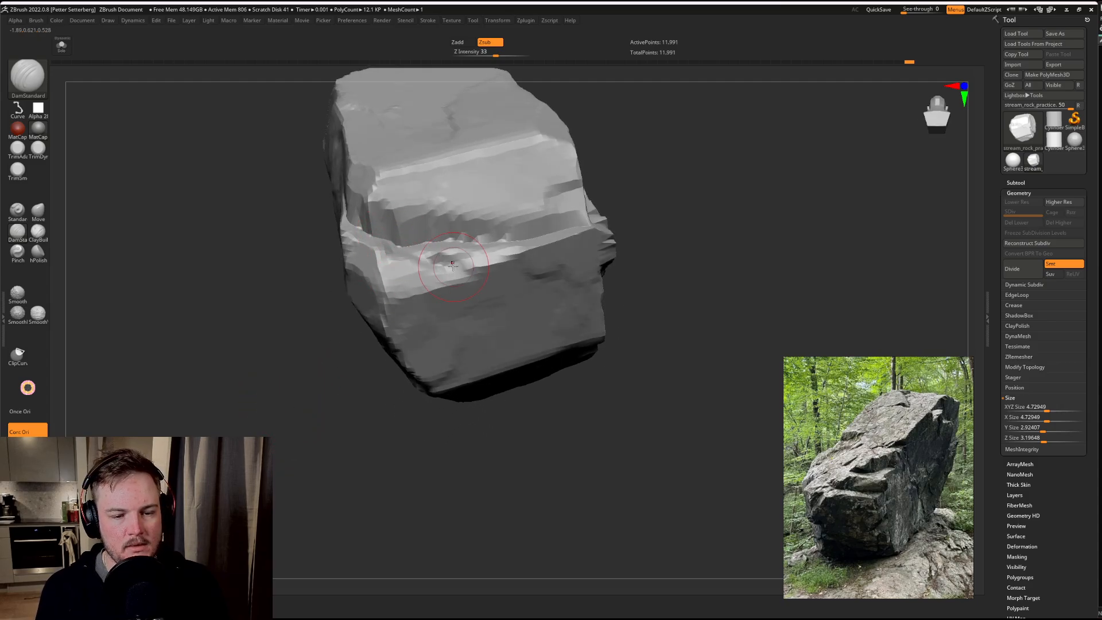
drag(775, 216, 472, 286)
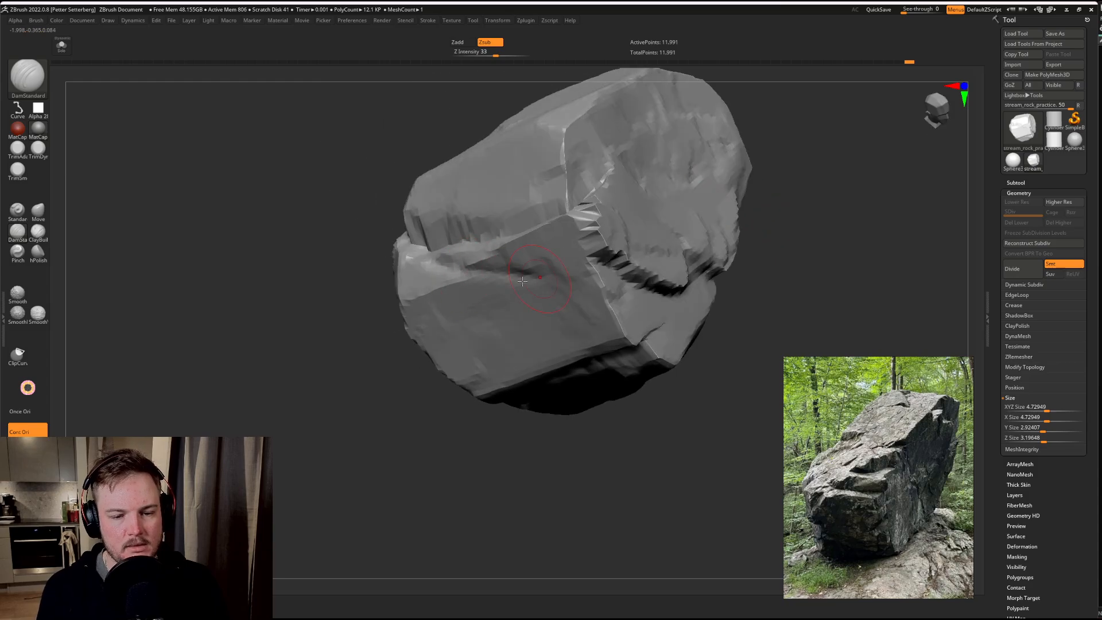
drag(542, 484, 497, 473)
drag(464, 327, 424, 368)
drag(588, 255, 542, 290)
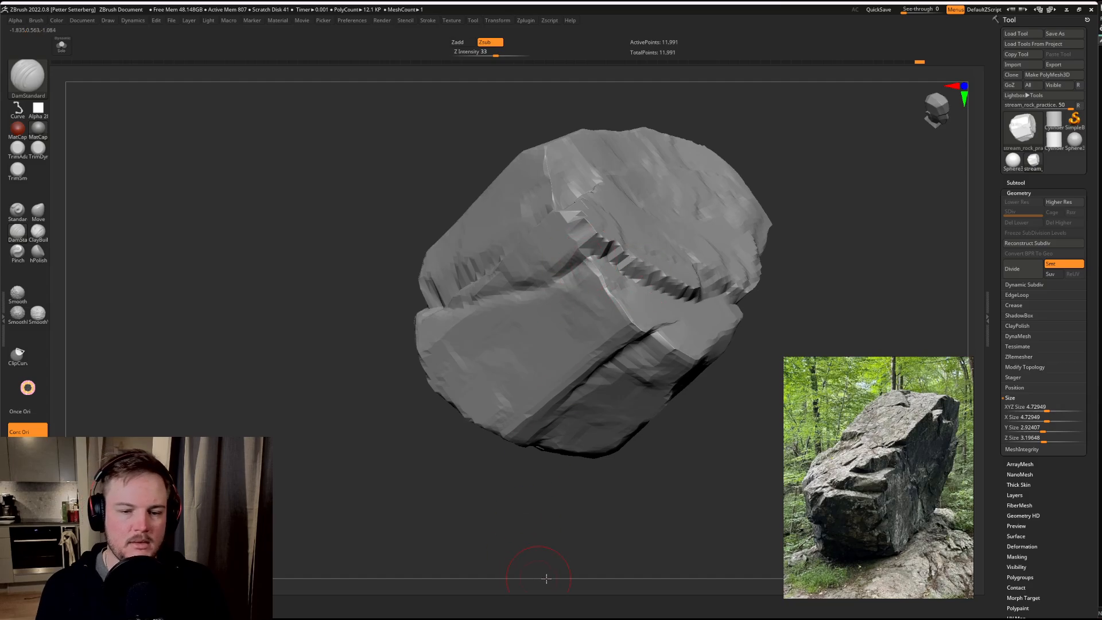
drag(546, 578, 594, 524)
drag(472, 310, 400, 309)
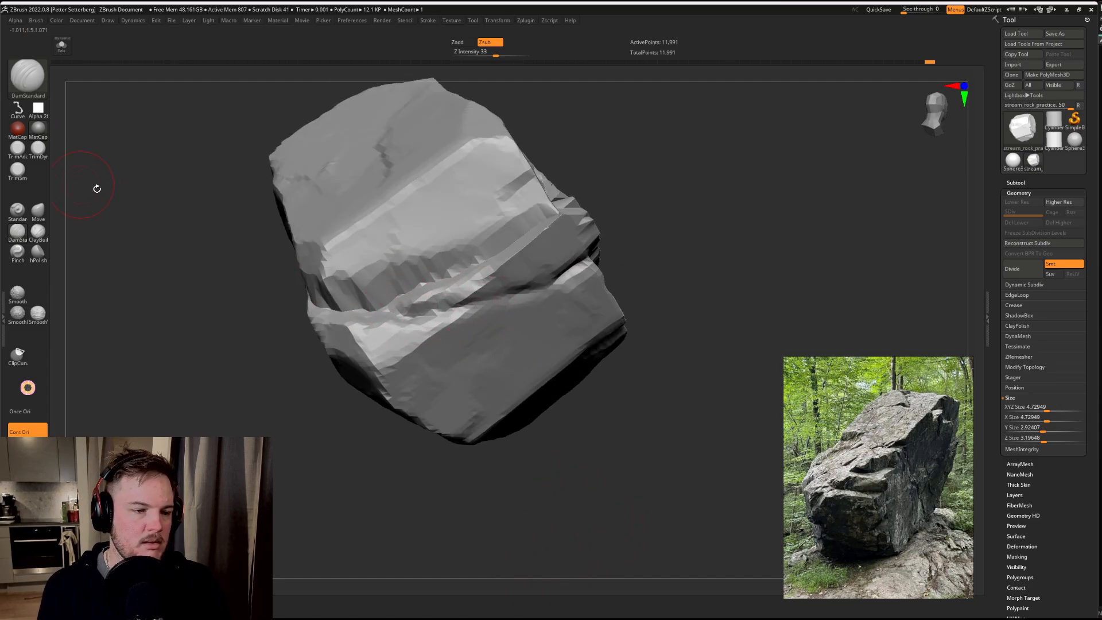
key(w)
key(q)
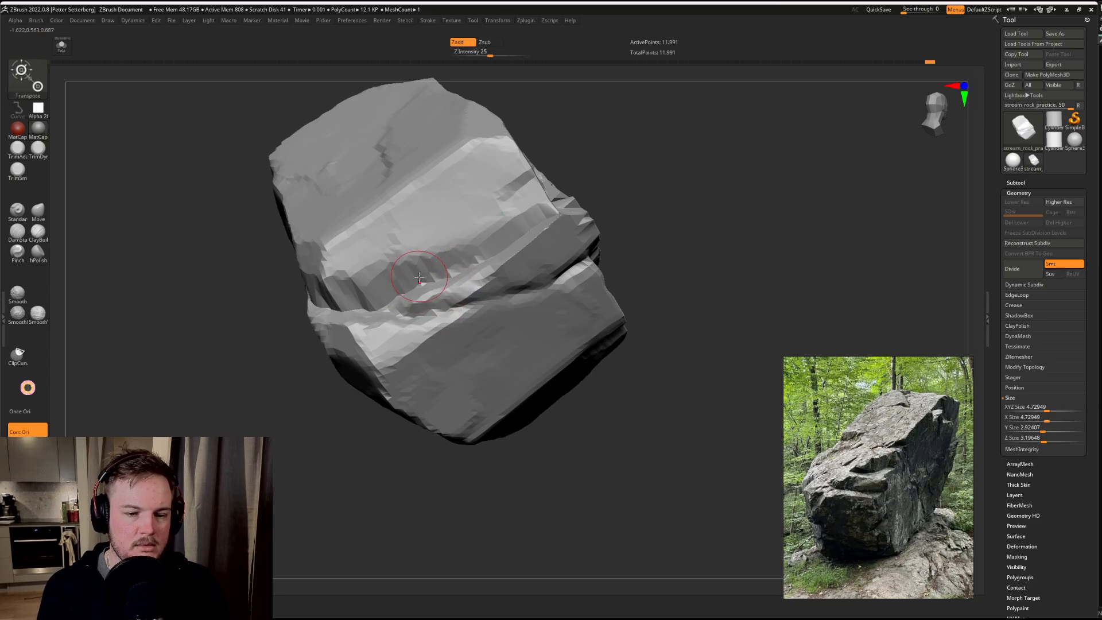
key(w)
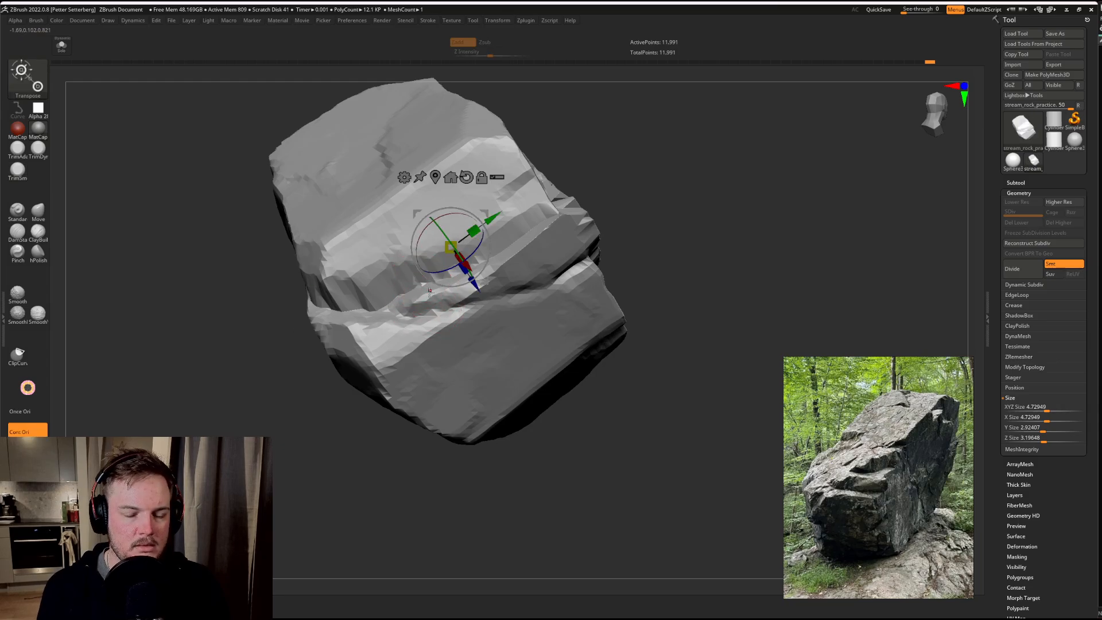
key(q)
key(w)
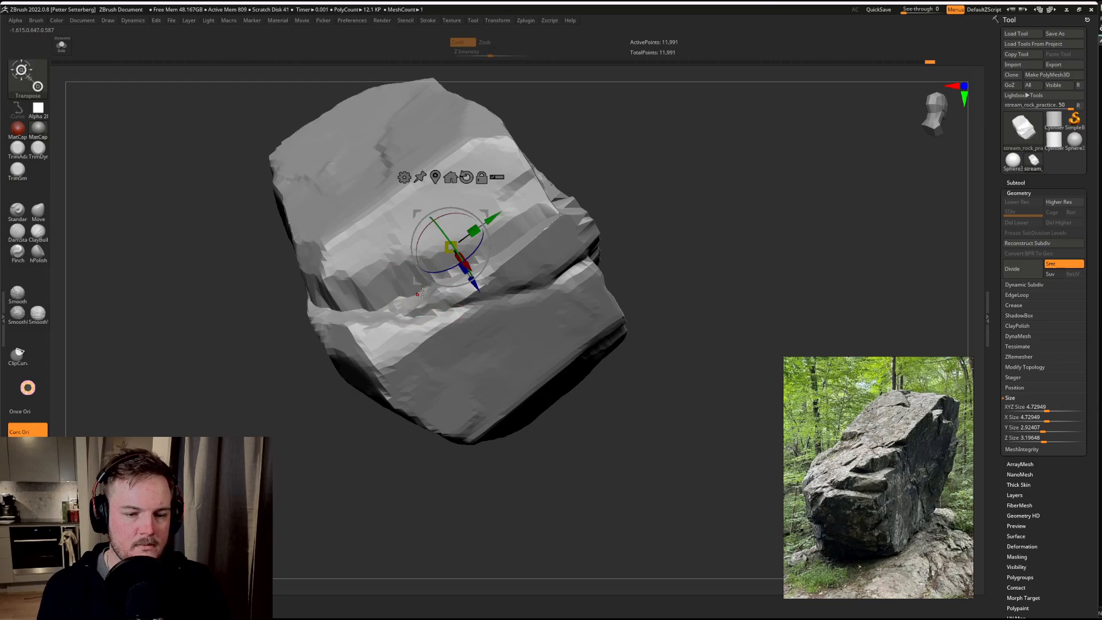
key(q)
key(w)
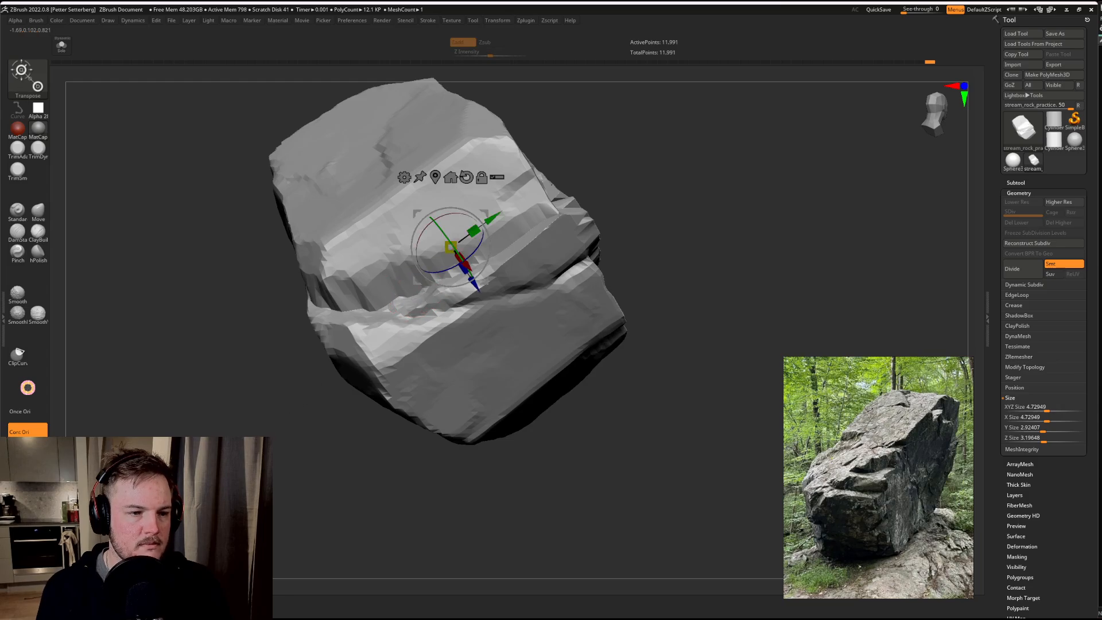
drag(293, 417, 277, 452)
key(q)
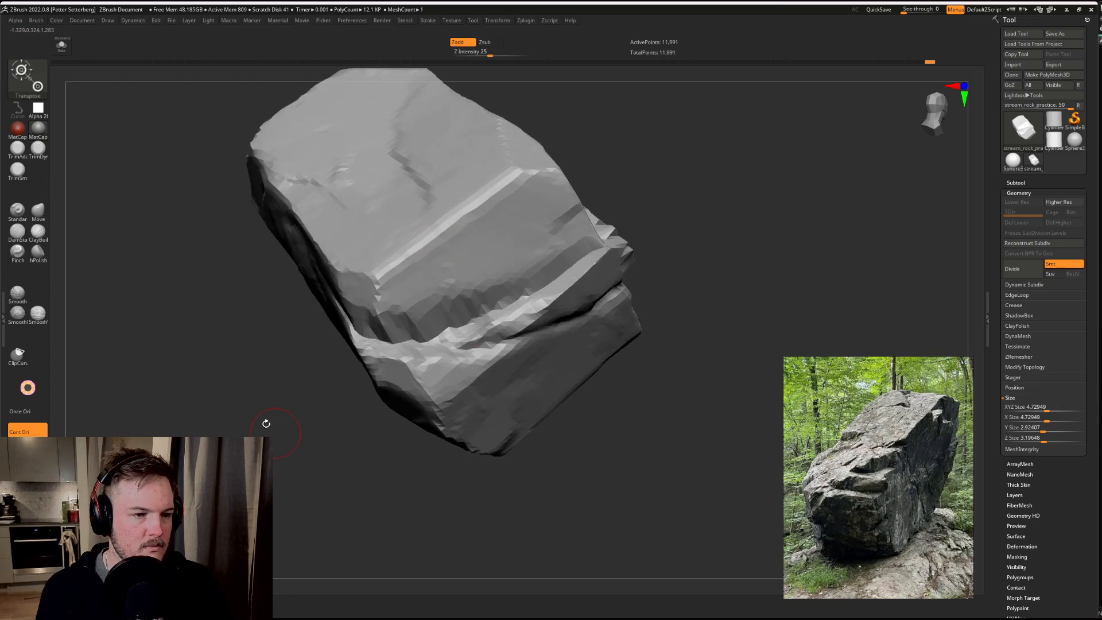
Step: Select the TrimSmoothBorder brush and trim the ledge and block edge around the shallow end of the new crack
click(21, 94)
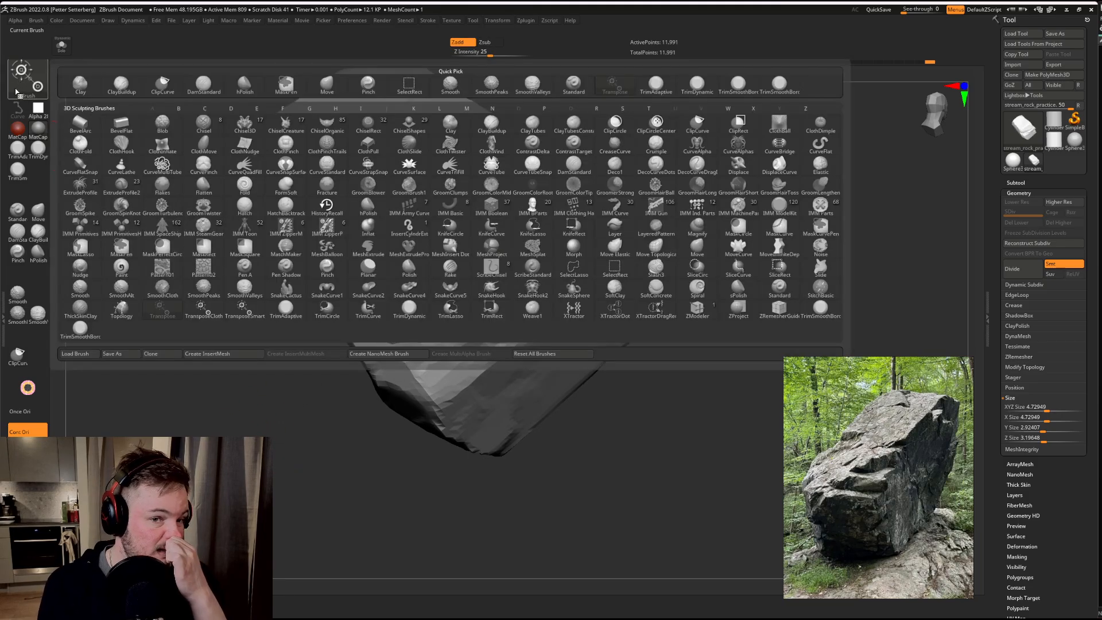
click(213, 87)
key(b)
key(t)
key(s)
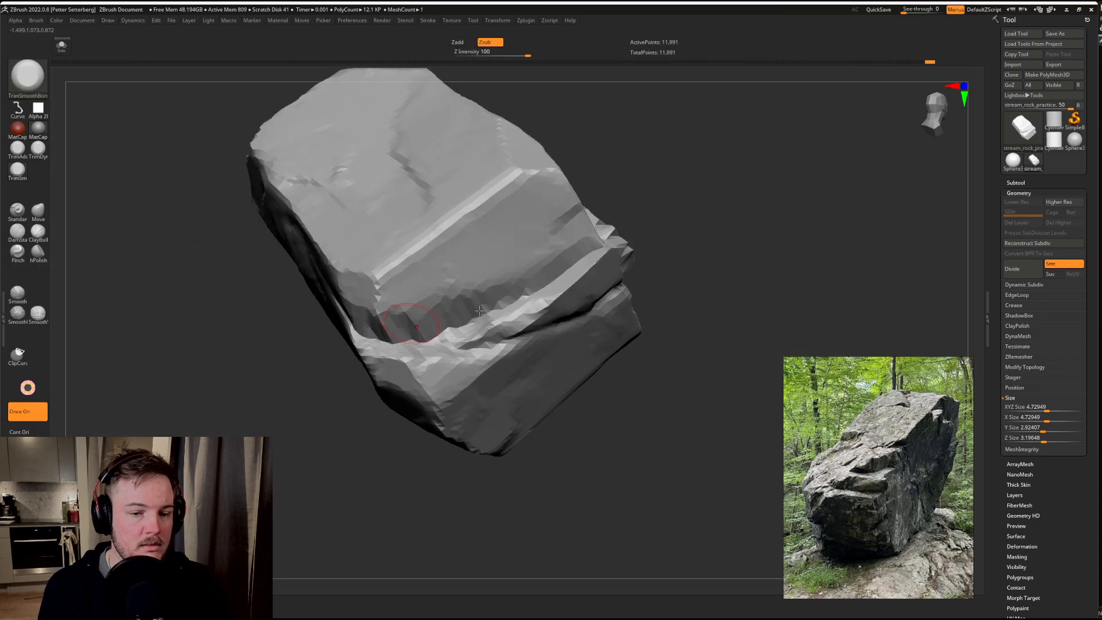
mouse_move(516, 306)
mouse_down()
mouse_move(475, 339)
mouse_move(516, 326)
mouse_move(443, 340)
mouse_up()
drag(412, 518, 356, 489)
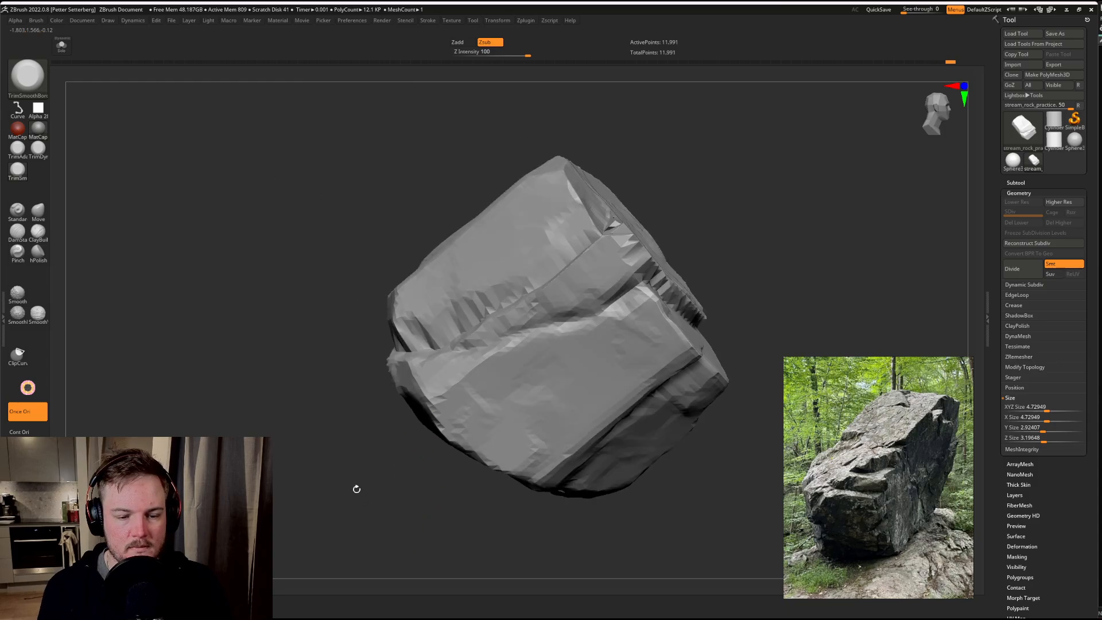
drag(446, 375, 498, 349)
mouse_move(739, 258)
mouse_down()
mouse_move(760, 253)
mouse_move(766, 232)
mouse_move(787, 253)
mouse_up()
mouse_move(451, 339)
mouse_down()
mouse_move(488, 303)
mouse_move(438, 328)
mouse_move(481, 326)
mouse_move(442, 329)
mouse_move(459, 327)
mouse_up()
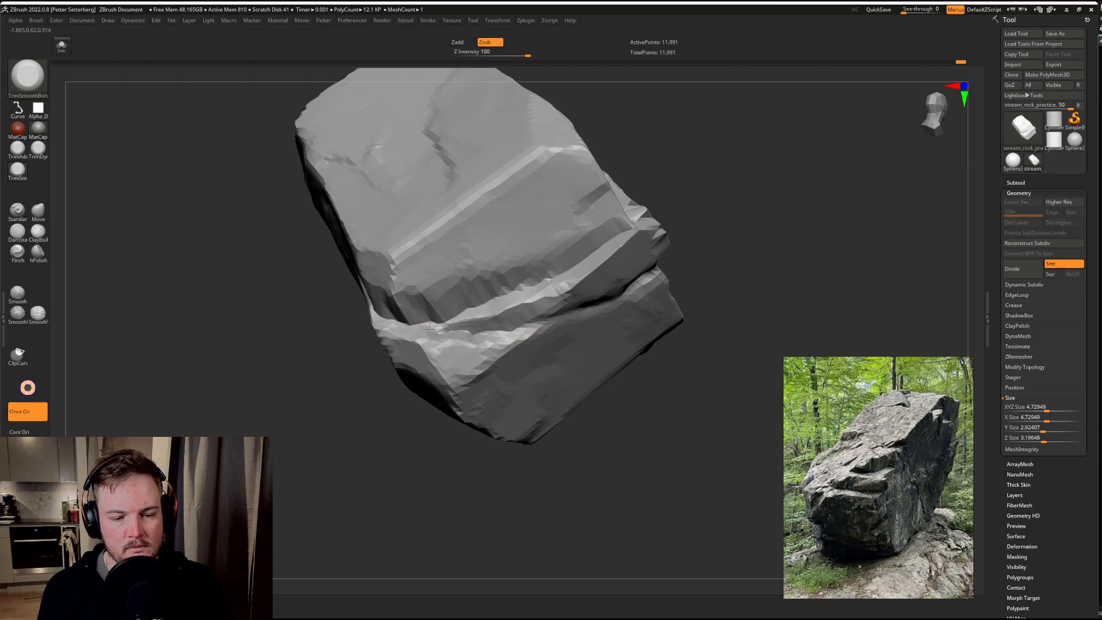
Step: Trim the block below the new crack along its upper edge and break up its flat face with facets
drag(696, 430, 683, 413)
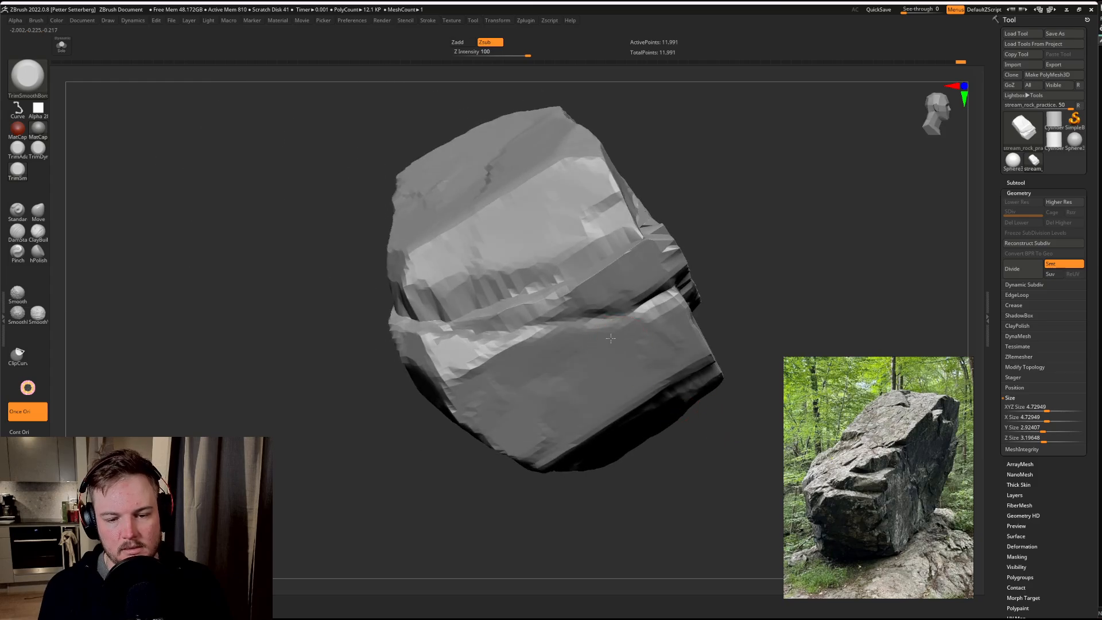
drag(768, 270, 638, 213)
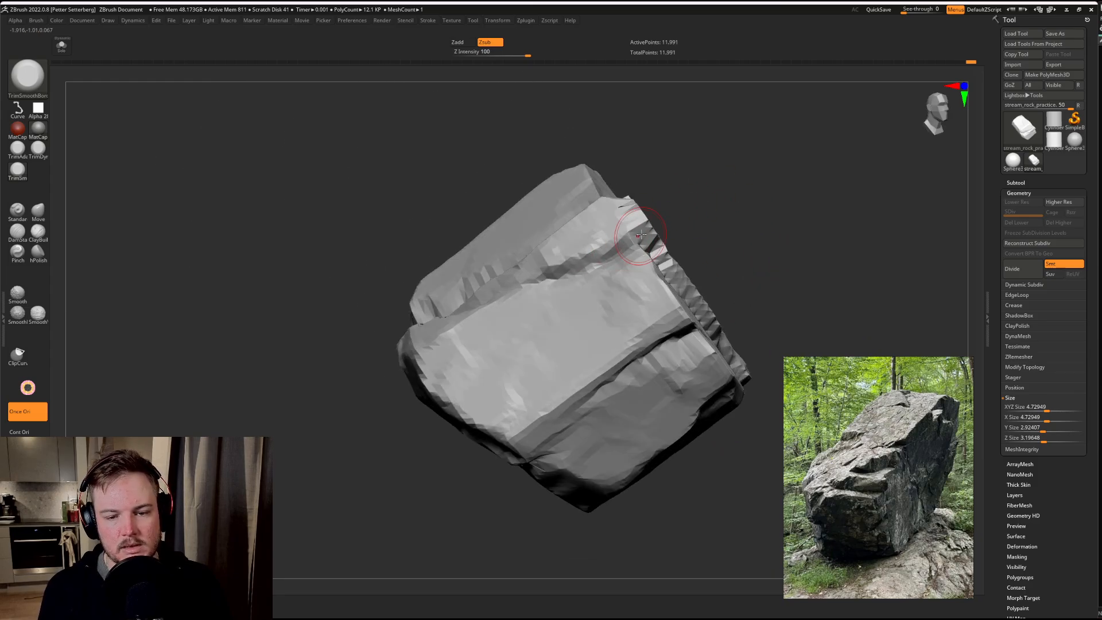
mouse_move(720, 248)
mouse_down()
mouse_move(731, 247)
mouse_move(683, 250)
mouse_up()
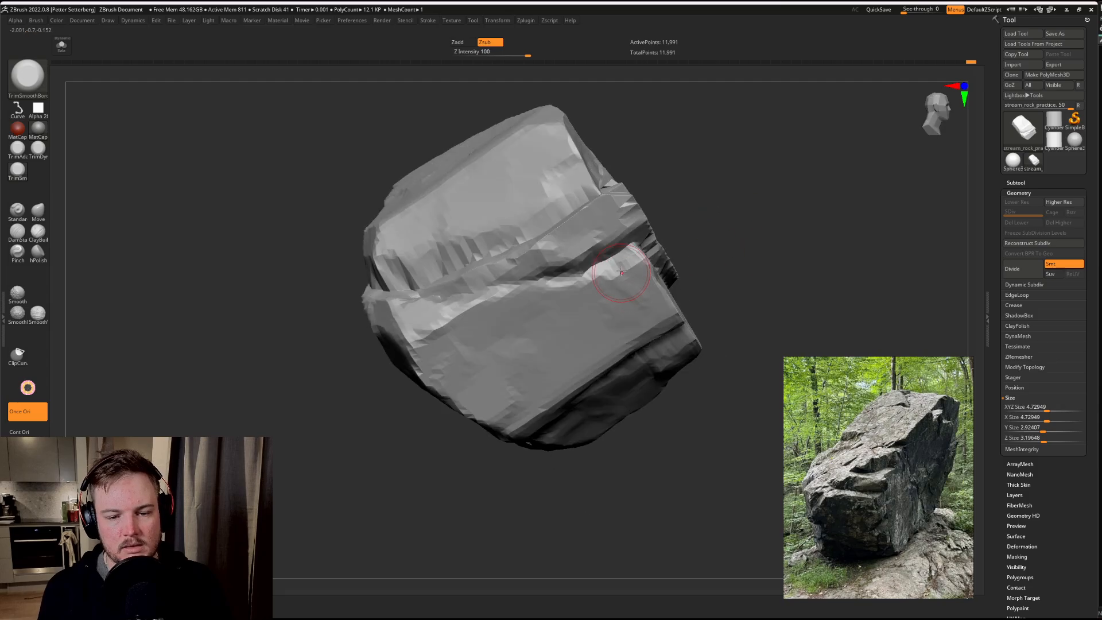
mouse_move(596, 282)
mouse_down()
mouse_move(498, 302)
mouse_move(551, 293)
mouse_up()
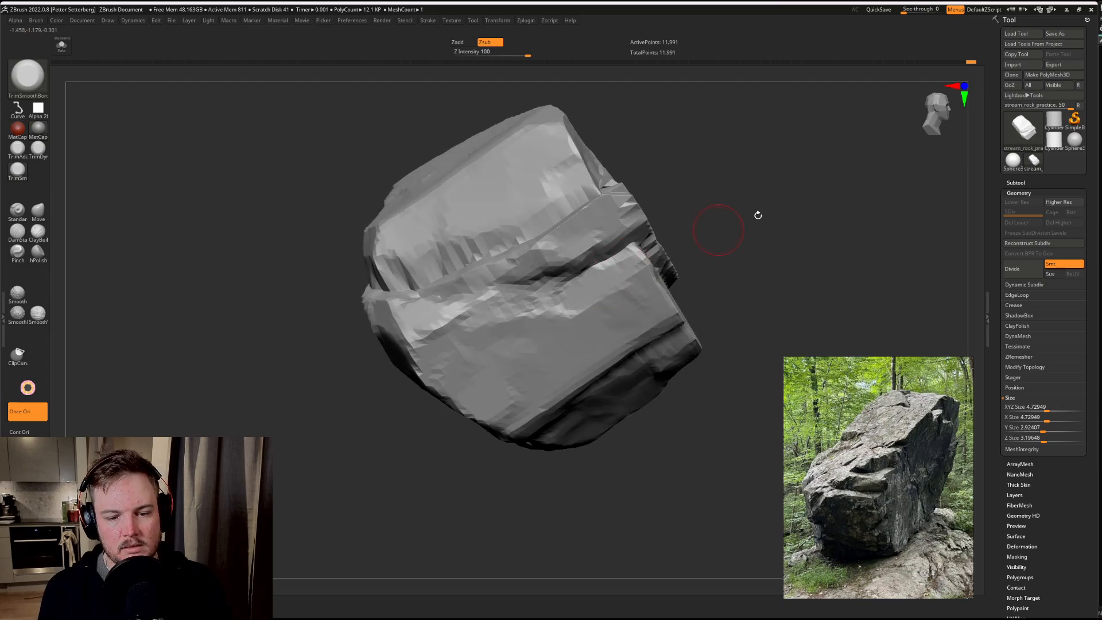
mouse_move(758, 214)
mouse_down()
mouse_move(581, 305)
mouse_move(573, 369)
mouse_up()
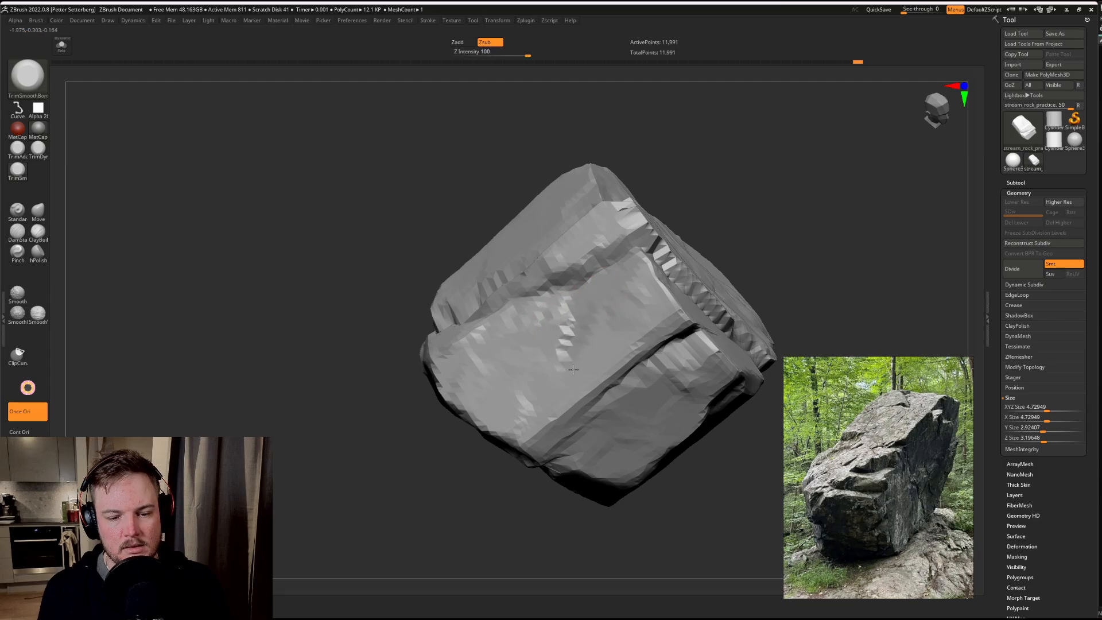
drag(581, 330, 557, 393)
Step: Adjust the brush size and trim a notch into the upper corner edge between the large cracked side face and the adjoining end facet
mouse_move(761, 247)
alt+mouse_down()
mouse_move(733, 175)
mouse_move(775, 268)
alt+mouse_up()
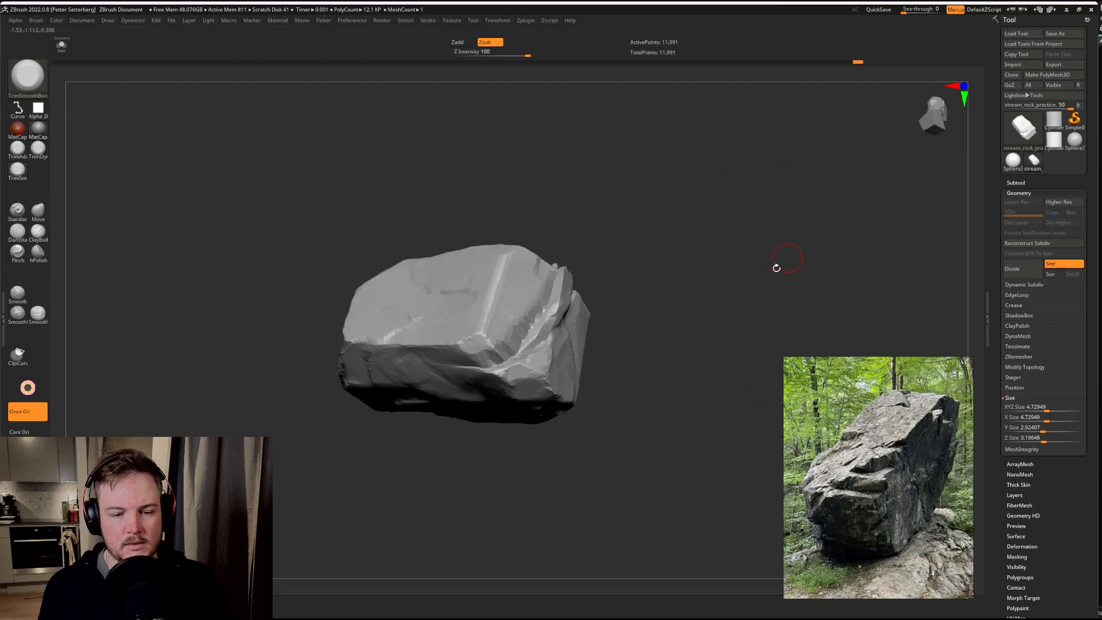
mouse_move(712, 234)
alt+mouse_down()
mouse_move(741, 192)
mouse_move(779, 252)
mouse_move(759, 190)
mouse_move(812, 208)
mouse_move(626, 255)
alt+mouse_up()
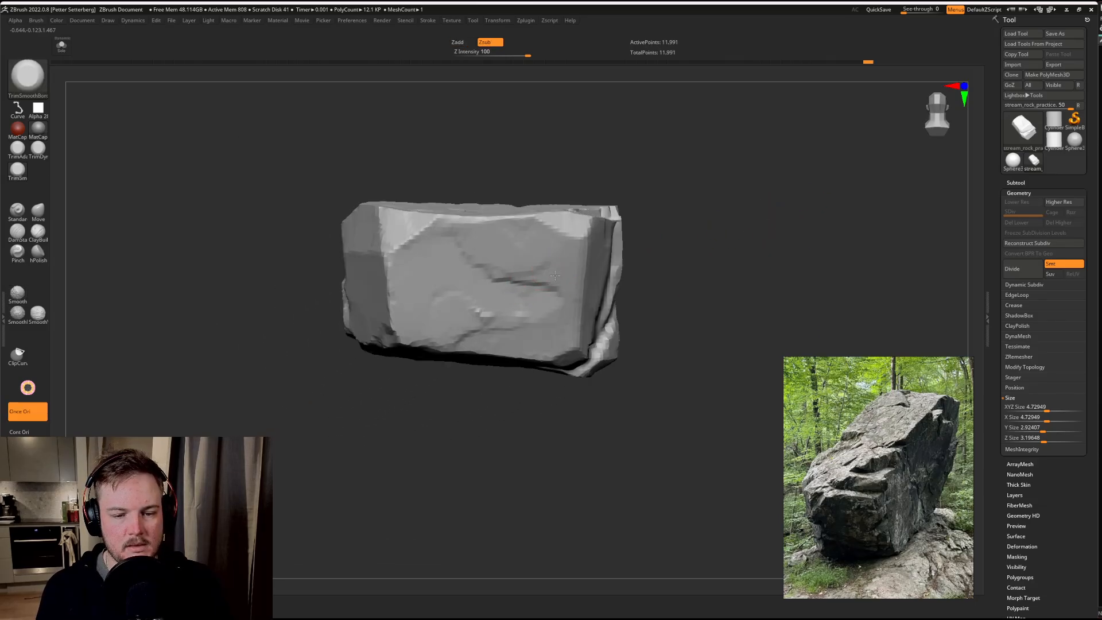
key(s)
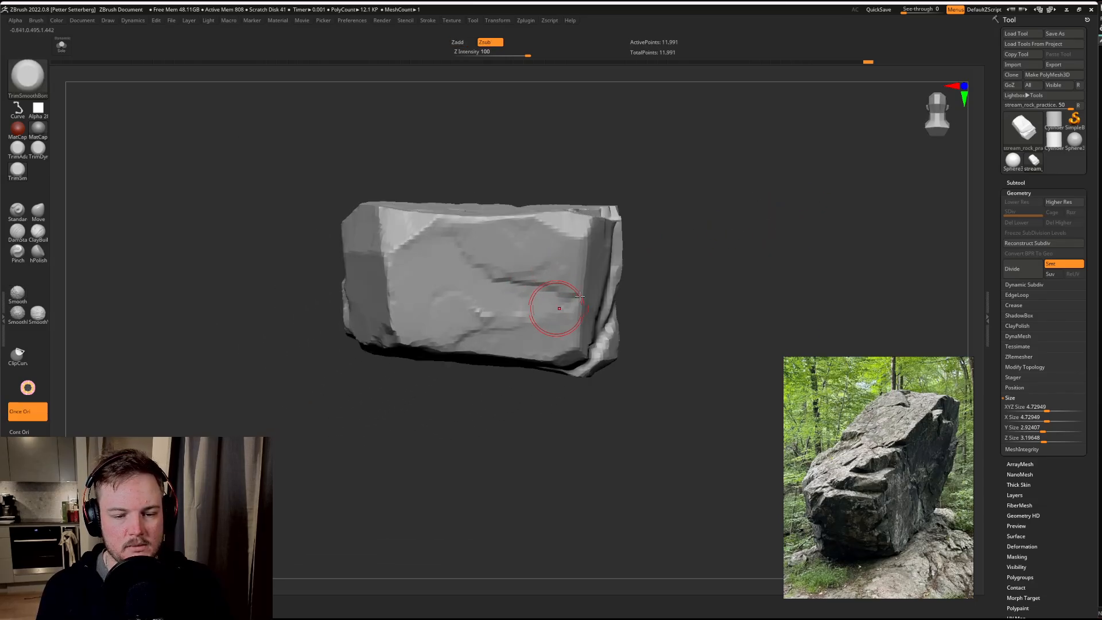
drag(683, 258, 773, 238)
drag(698, 230, 712, 195)
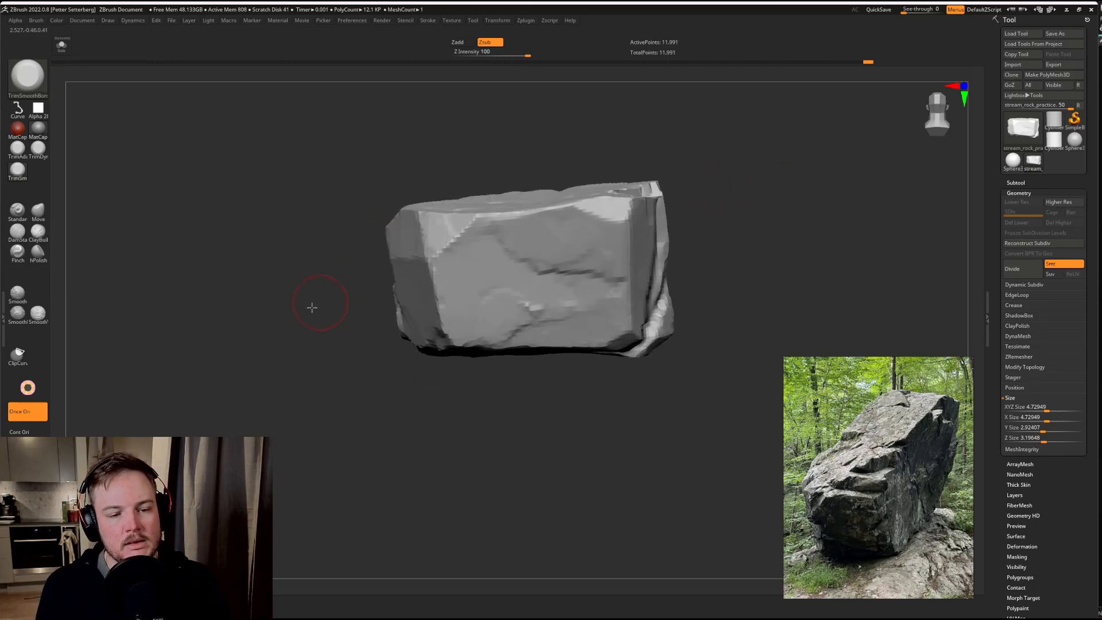
drag(312, 307, 404, 206)
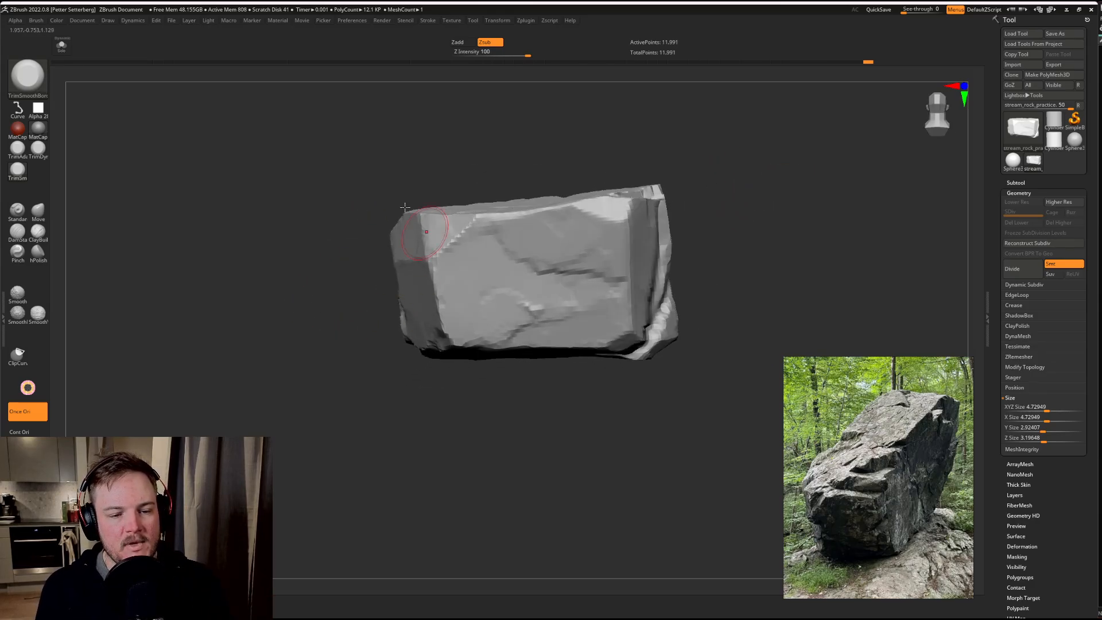
alt+drag(315, 373, 450, 253)
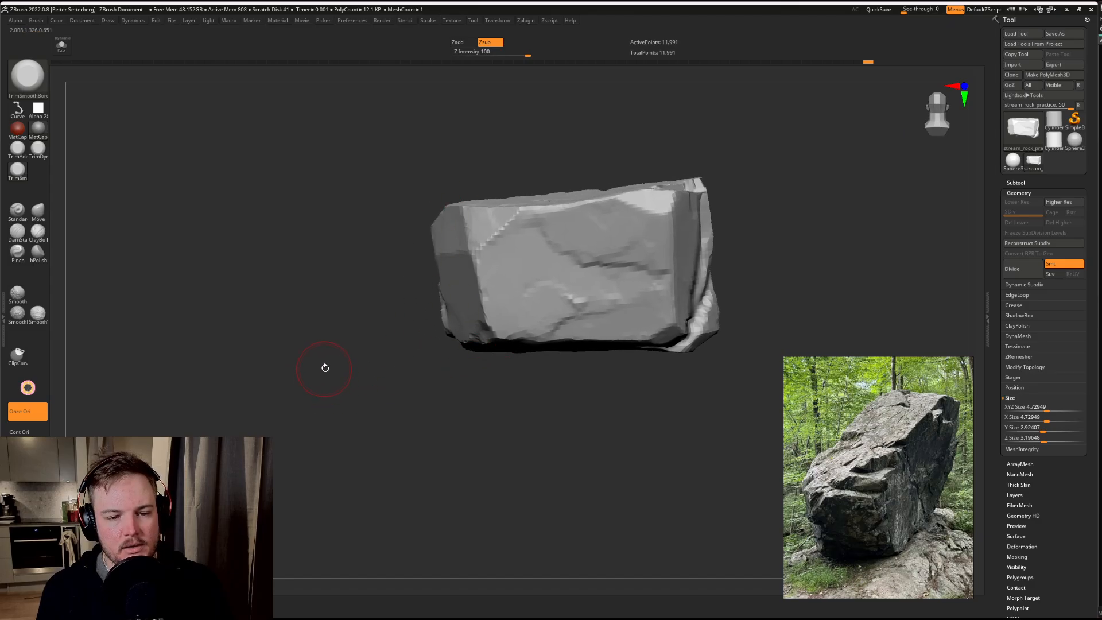
mouse_move(325, 367)
mouse_down()
mouse_move(355, 362)
mouse_move(354, 386)
mouse_move(327, 398)
mouse_move(352, 406)
mouse_move(330, 416)
mouse_move(298, 402)
mouse_move(330, 396)
mouse_up()
mouse_move(350, 345)
mouse_down()
mouse_move(312, 345)
mouse_move(357, 352)
mouse_up()
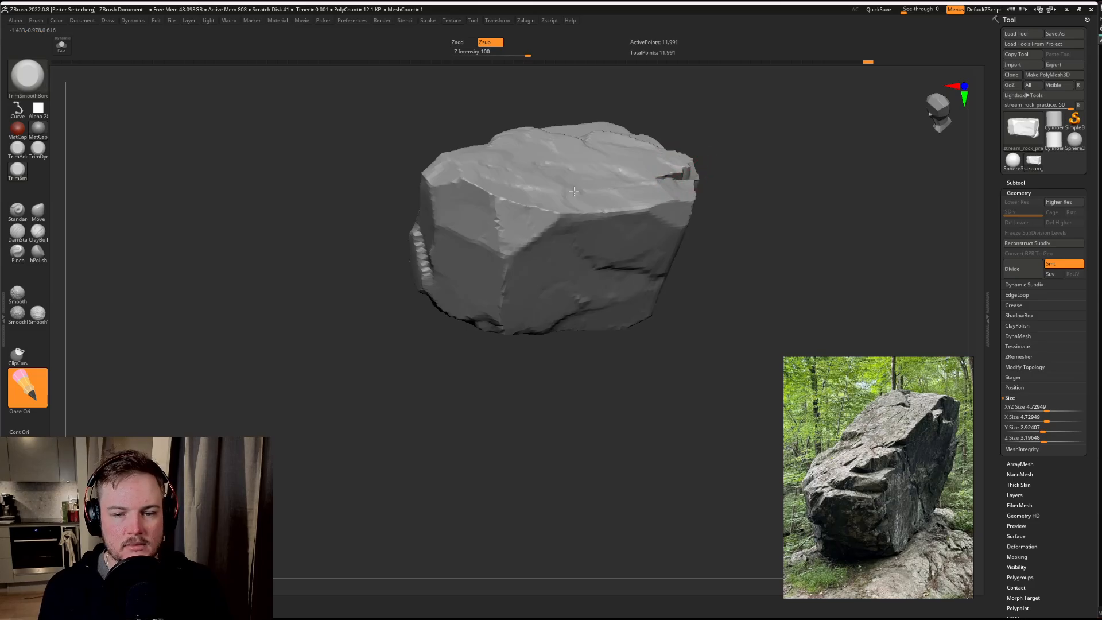
drag(481, 206, 473, 216)
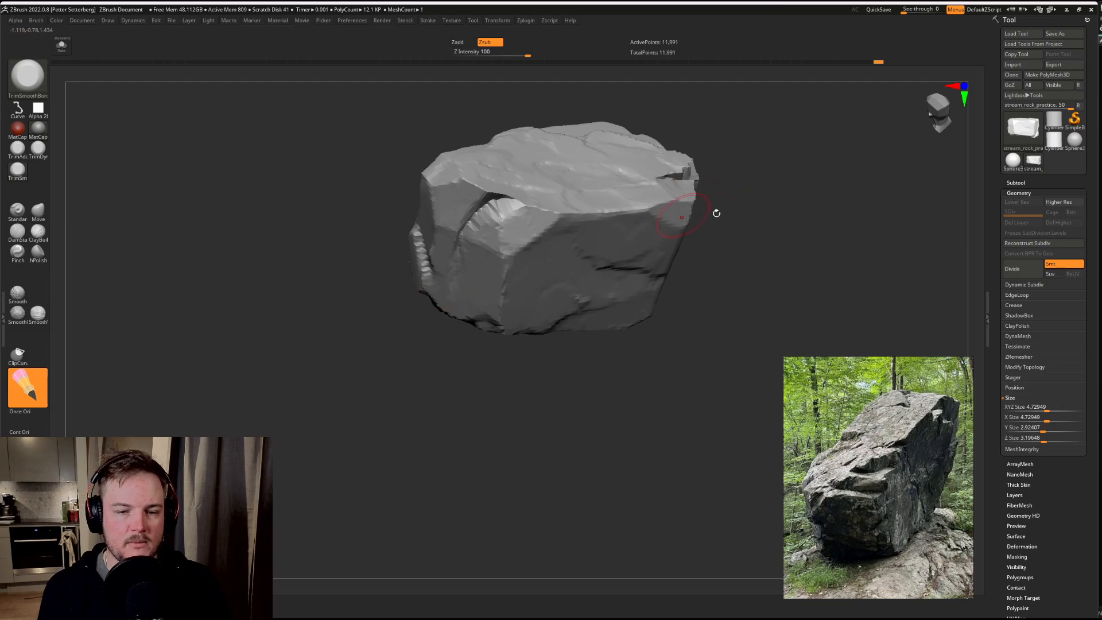
Step: Enable Once Ori for the TrimSmoothBorder brush and trim along the curved crack beside the upper corner notch
drag(716, 213, 529, 209)
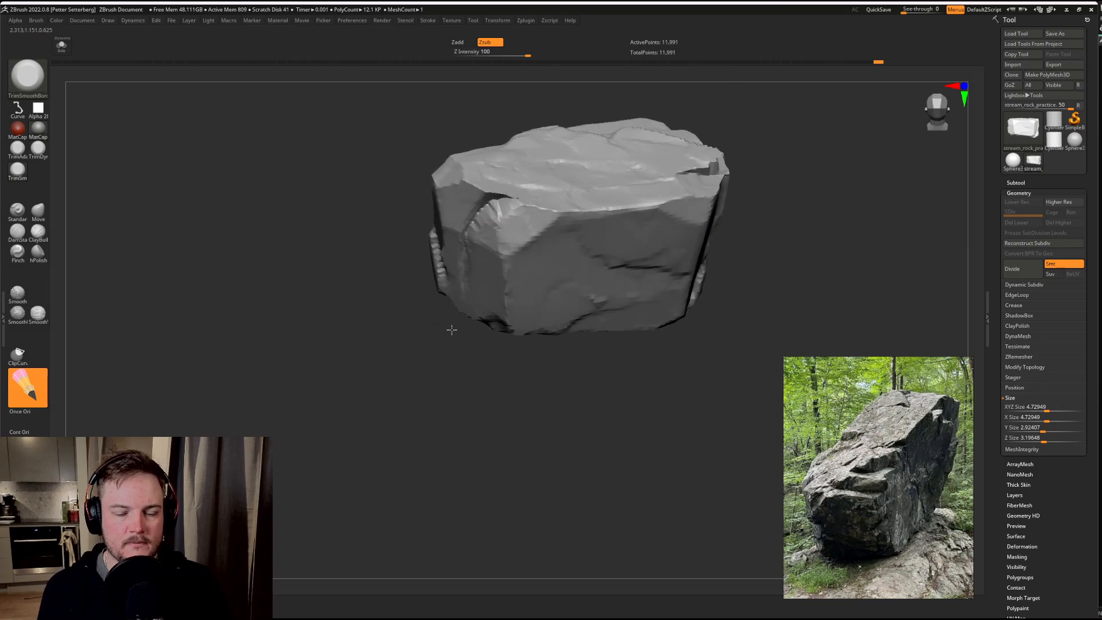
drag(452, 330, 464, 298)
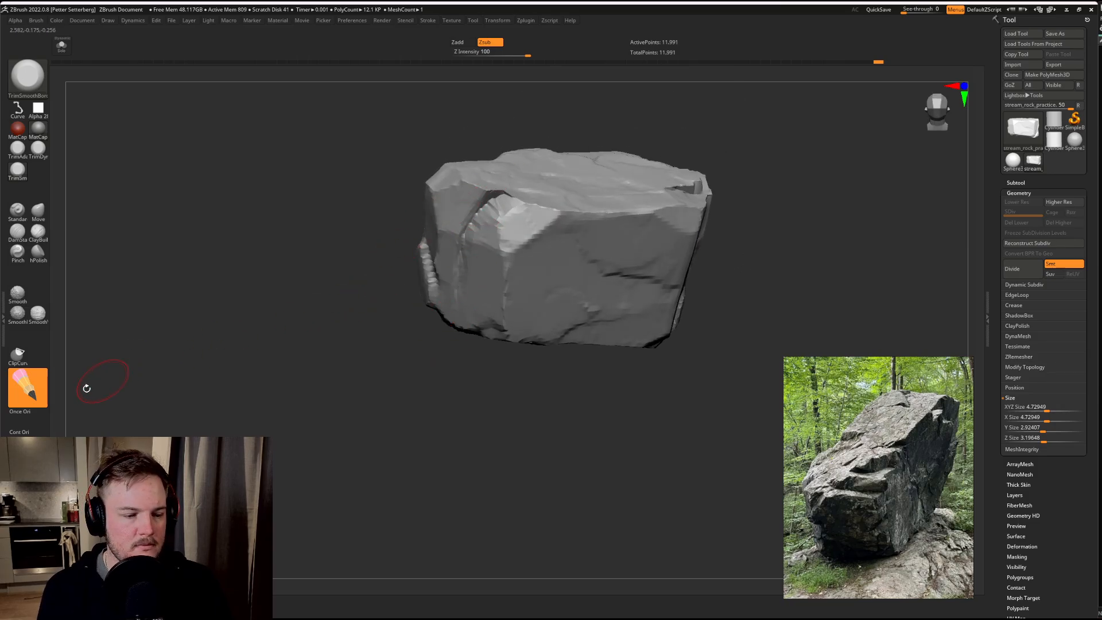
drag(281, 295, 305, 313)
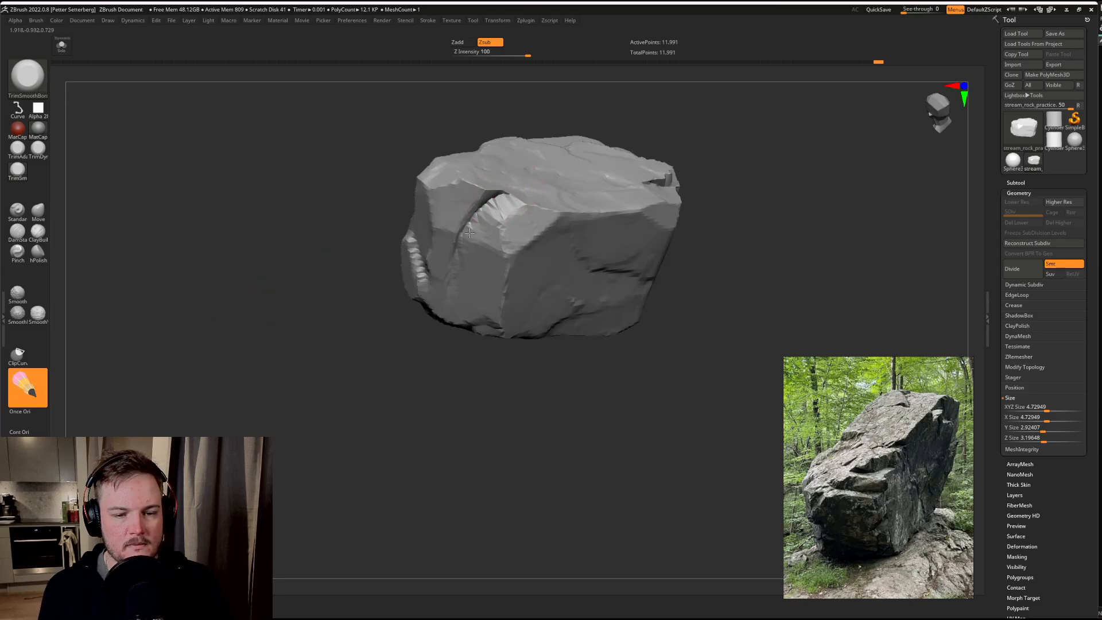
click(38, 413)
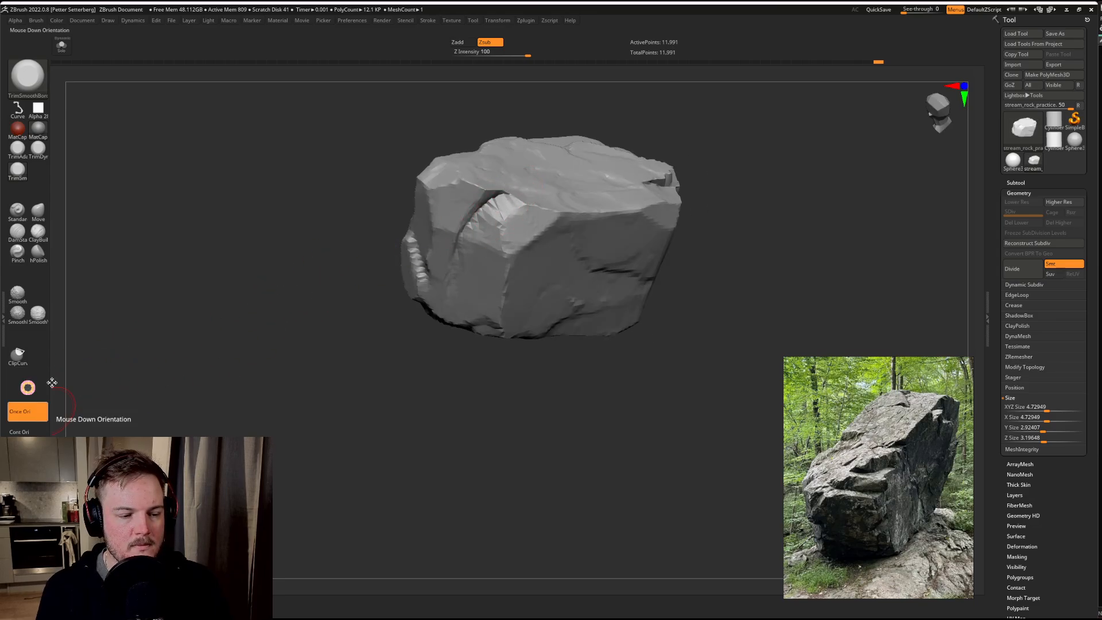
drag(295, 396, 322, 335)
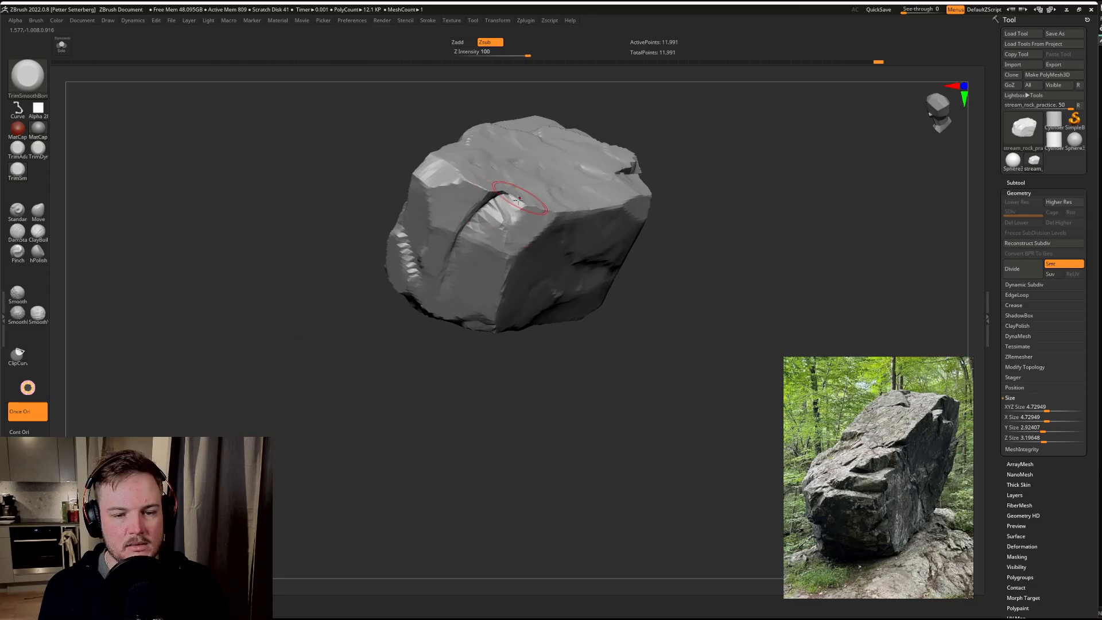
drag(432, 453, 408, 381)
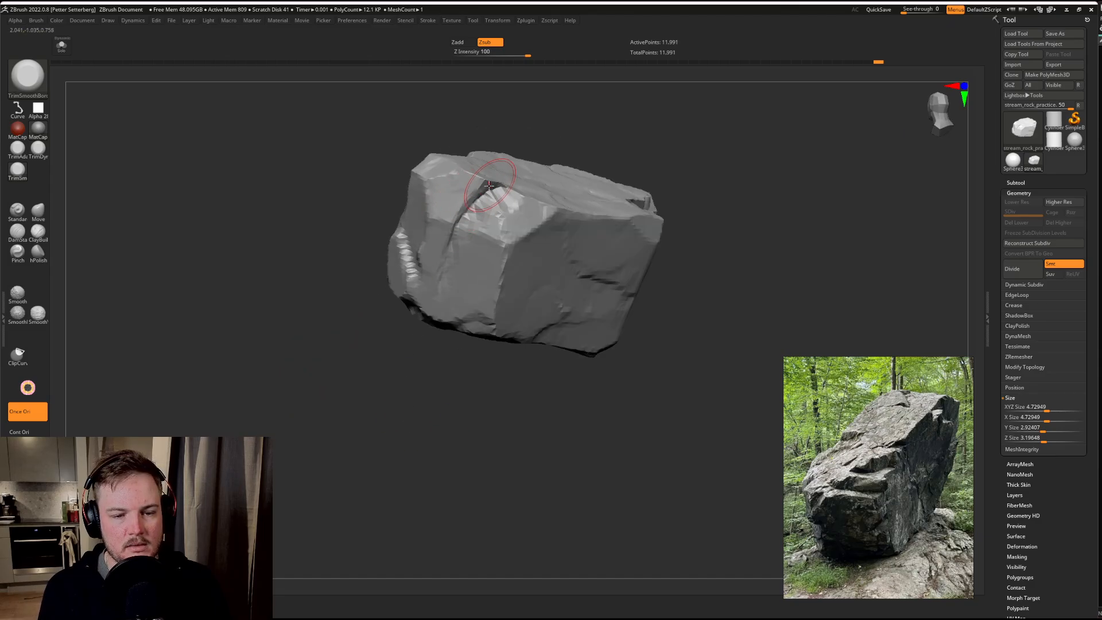
drag(489, 185, 471, 207)
mouse_move(448, 250)
mouse_down()
mouse_move(430, 253)
mouse_move(487, 188)
mouse_up()
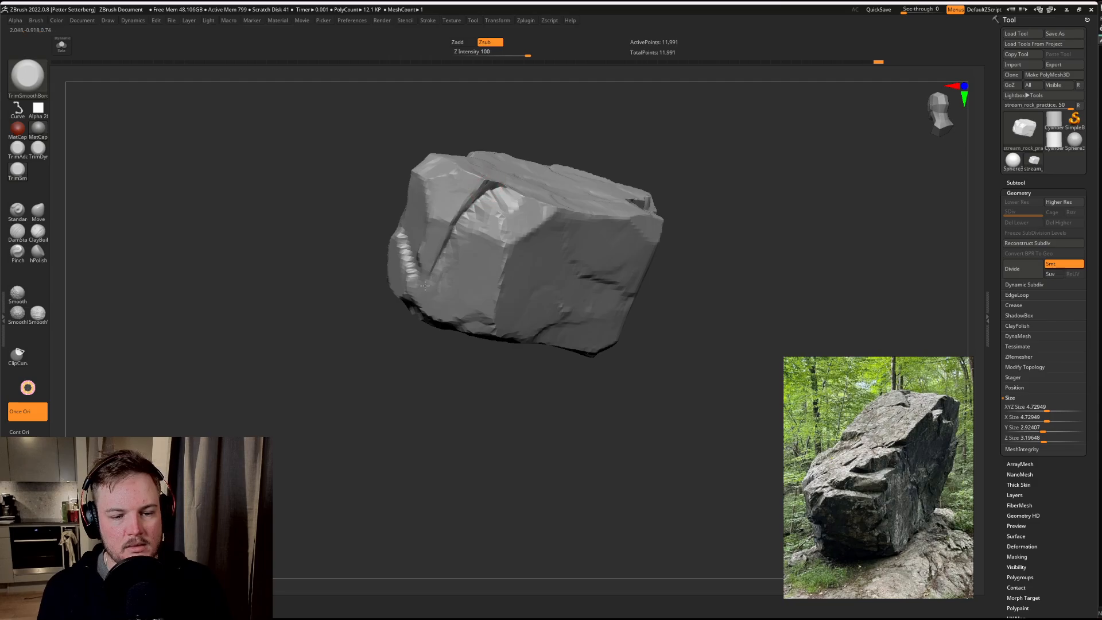
Step: Trim the notch's inner surface and its rim along the adjoining top edge
drag(405, 345, 414, 367)
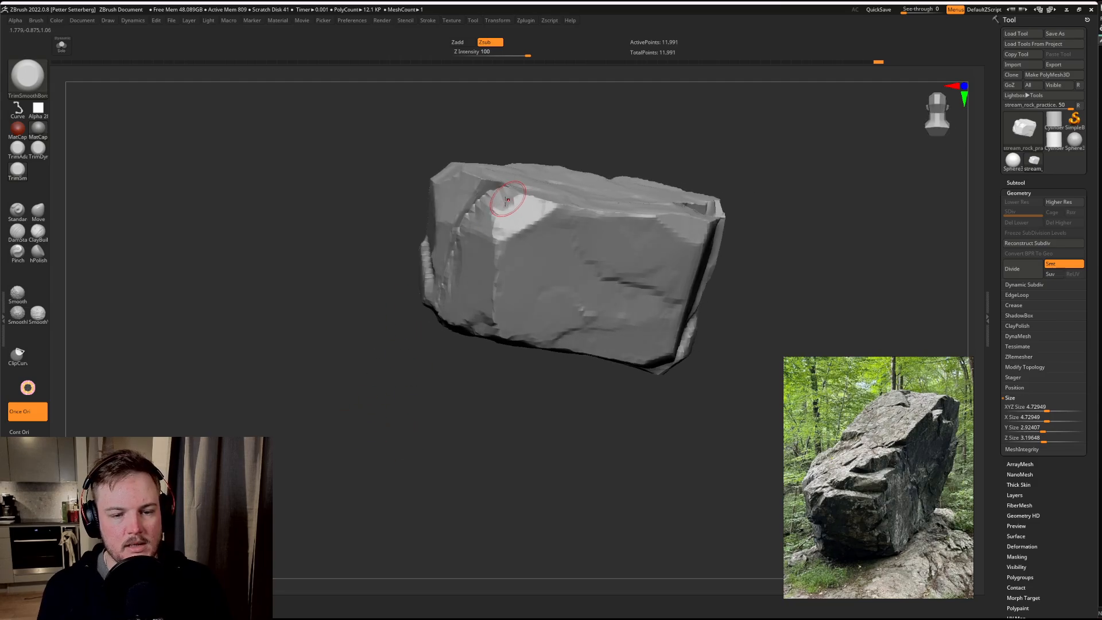
drag(529, 207, 570, 203)
drag(824, 241, 741, 226)
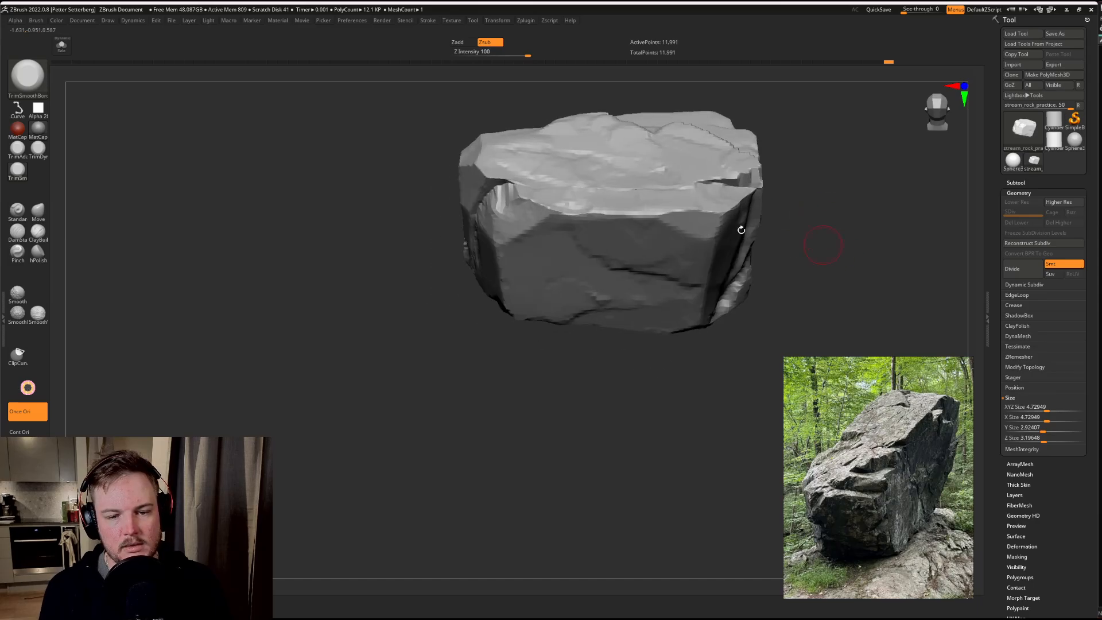
Step: Try masking the lower corner of the broad side face with the MaskPen brush
mouse_move(570, 460)
mouse_down()
mouse_move(522, 433)
mouse_move(568, 407)
mouse_move(551, 424)
mouse_move(537, 390)
mouse_move(536, 467)
mouse_move(529, 443)
mouse_move(601, 433)
mouse_move(556, 457)
mouse_move(588, 465)
mouse_up()
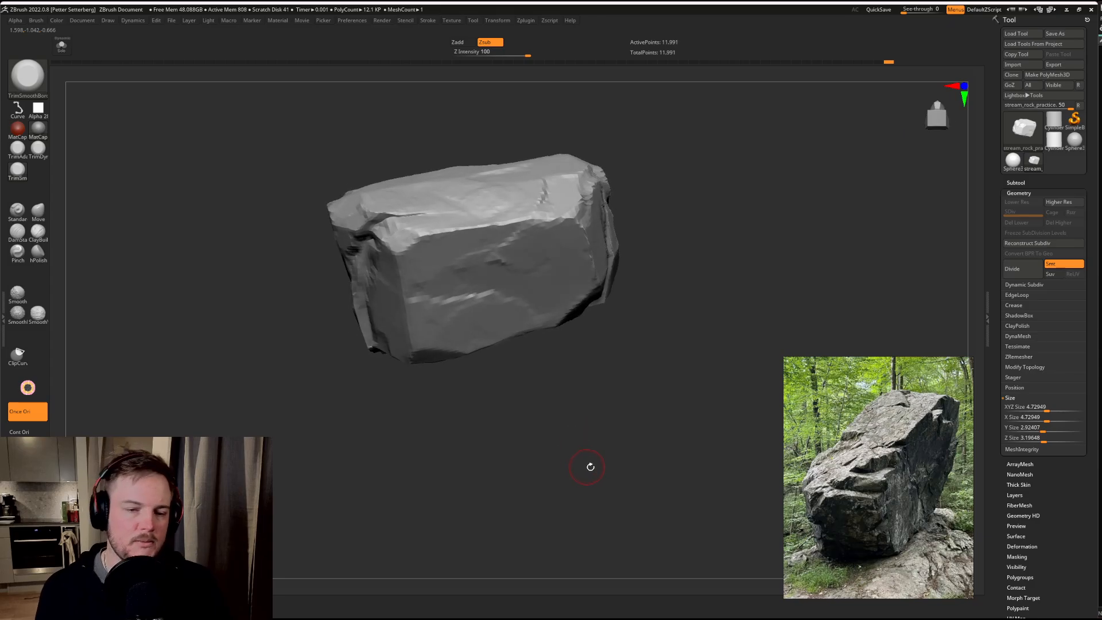
drag(655, 367, 637, 327)
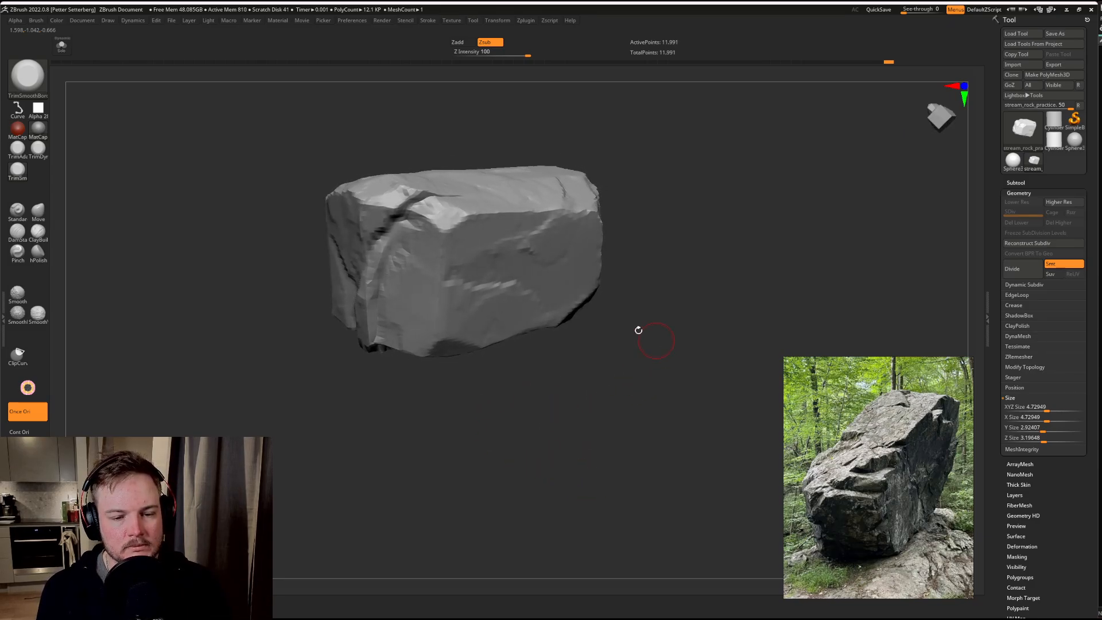
drag(692, 197, 573, 314)
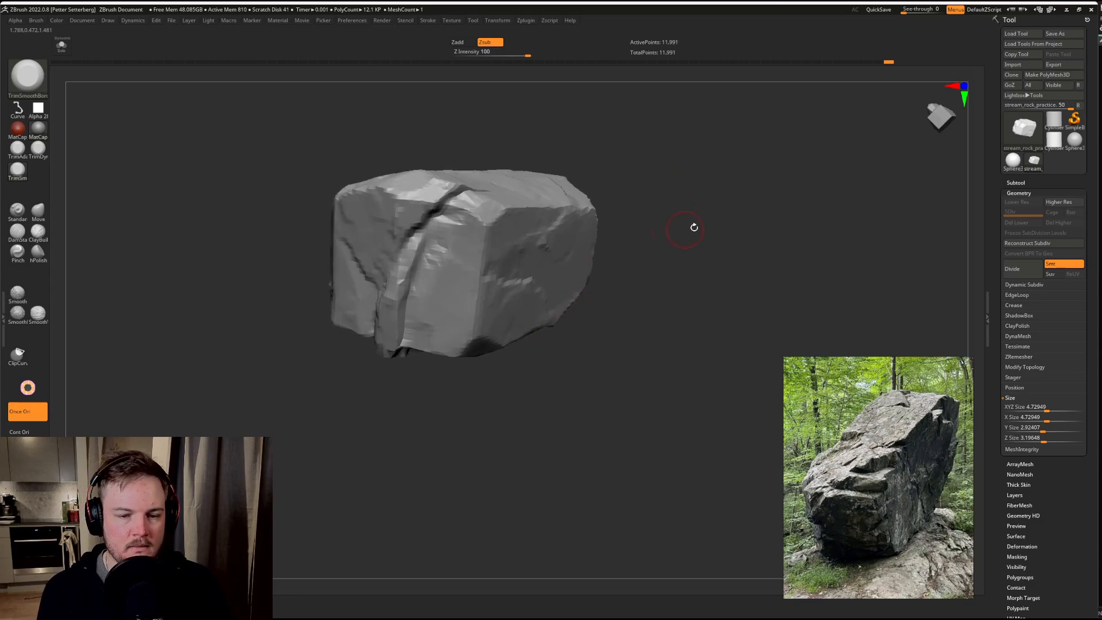
drag(695, 227, 590, 281)
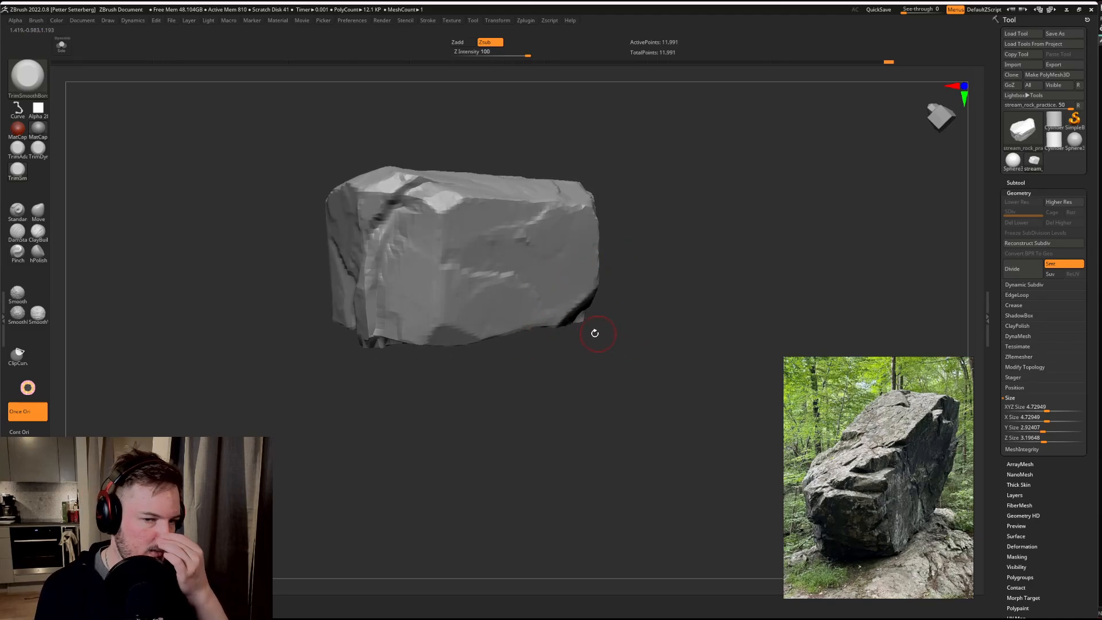
drag(585, 320, 620, 279)
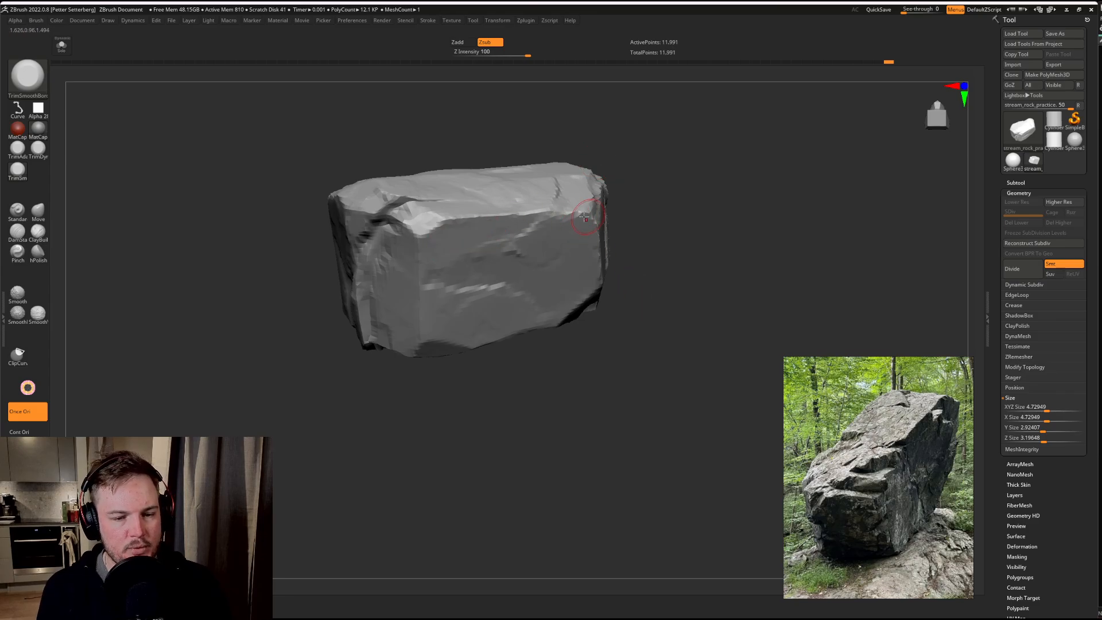
key(ctrl)
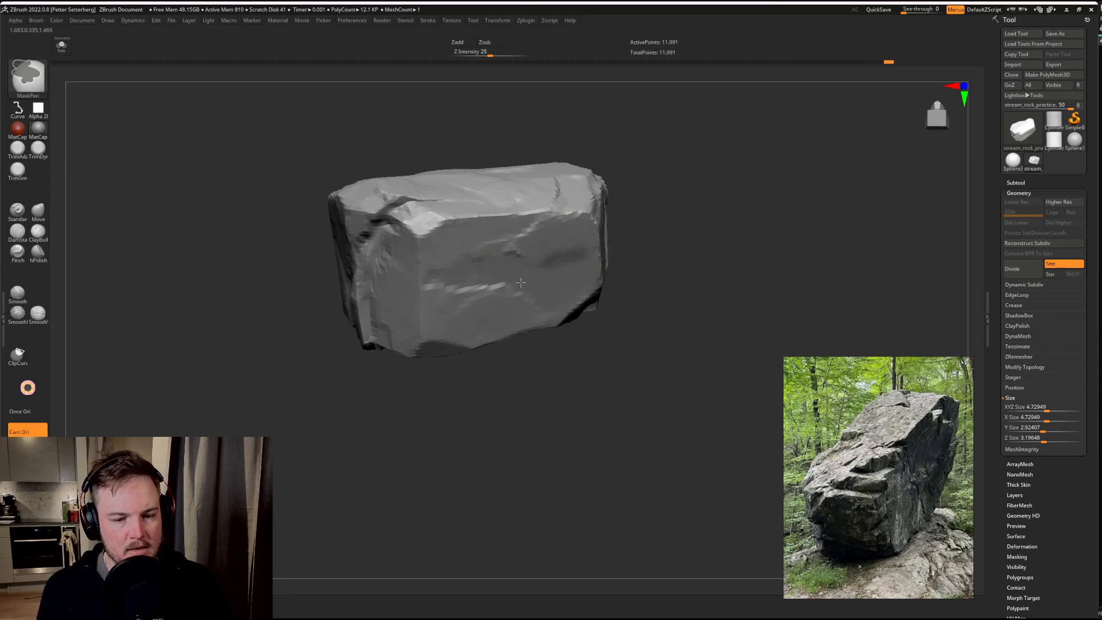
mouse_move(521, 282)
ctrl+mouse_down()
mouse_move(528, 329)
mouse_move(587, 275)
mouse_move(566, 301)
ctrl+mouse_up()
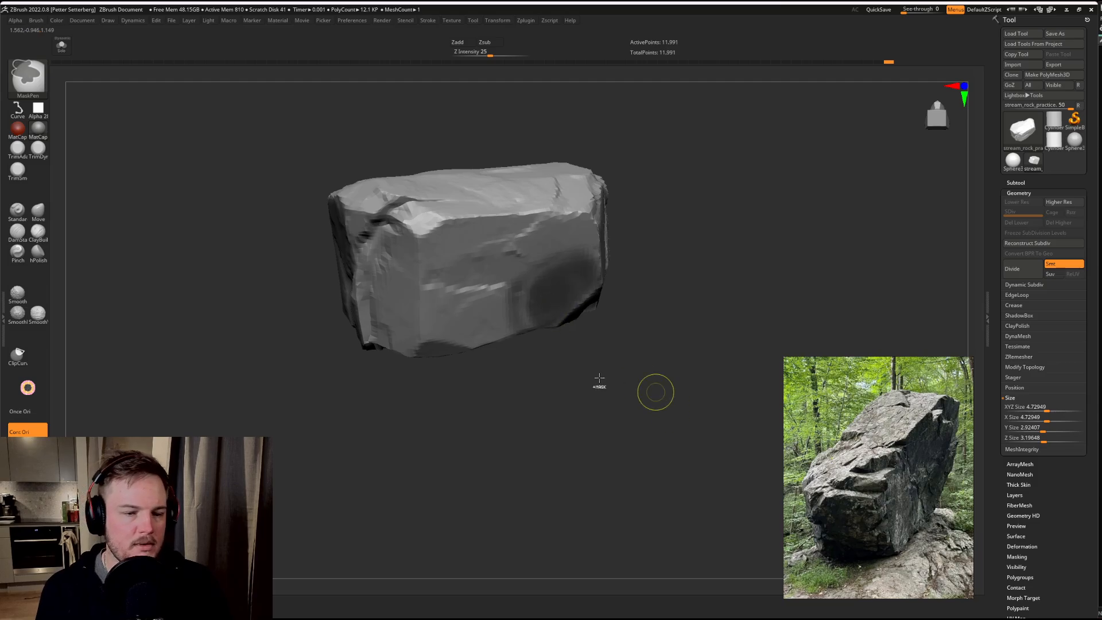
ctrl+drag(600, 378, 656, 392)
mouse_move(573, 267)
ctrl+mouse_down()
mouse_move(543, 329)
mouse_move(591, 259)
mouse_move(596, 284)
ctrl+mouse_up()
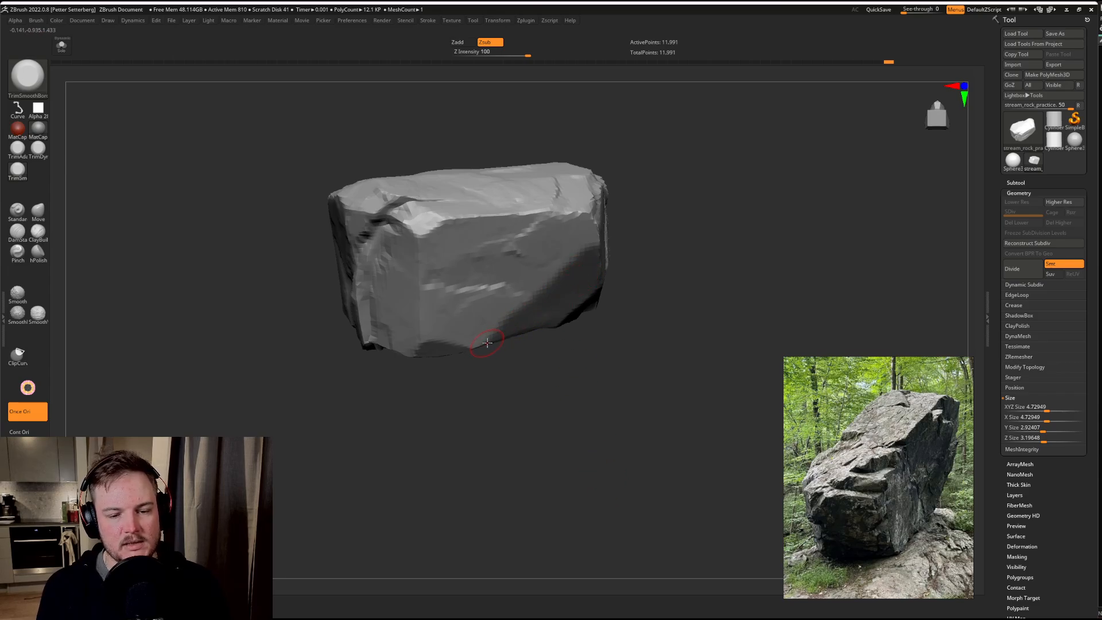
ctrl+drag(172, 257, 202, 244)
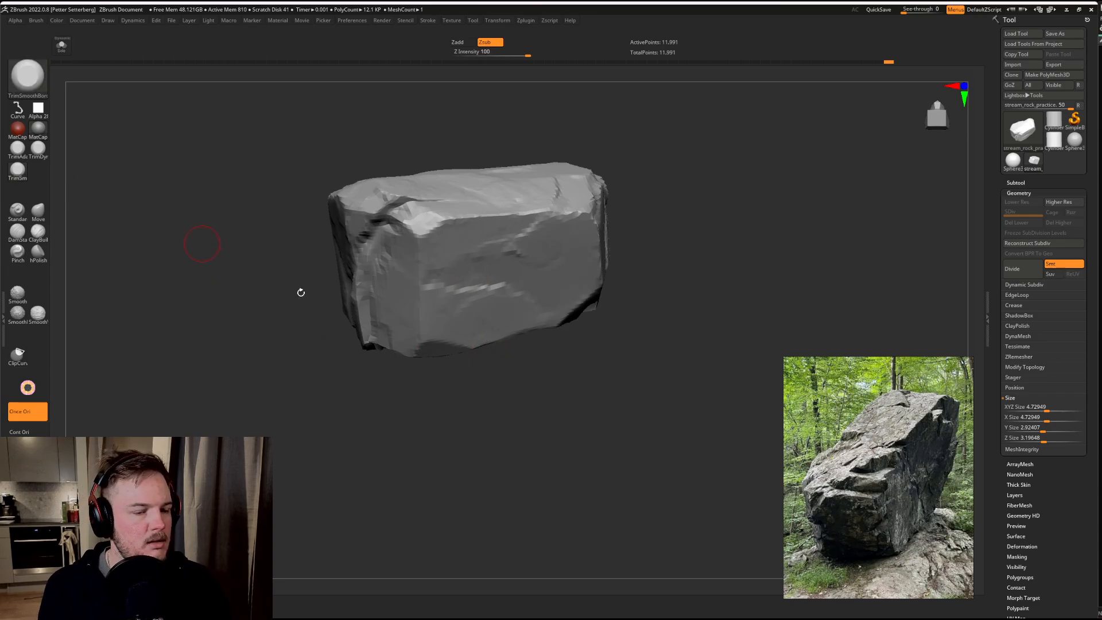
Step: Build up a raised mass over the lower corner of the broad side face with the ClayBuildup brush
key(3)
key(4)
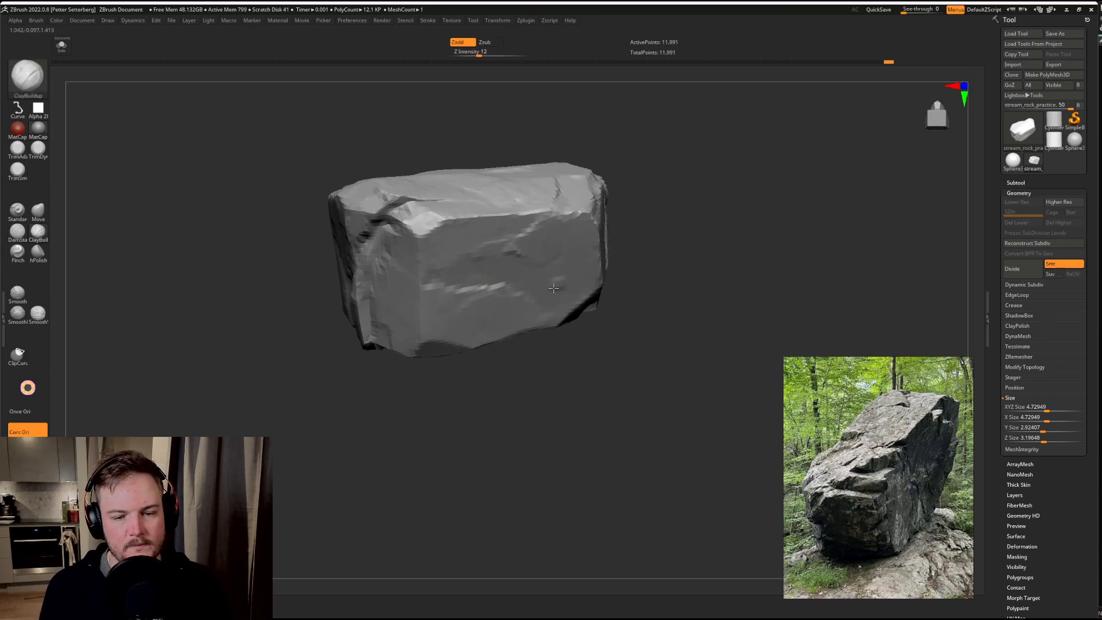
drag(553, 288, 587, 286)
key(ctrl+z)
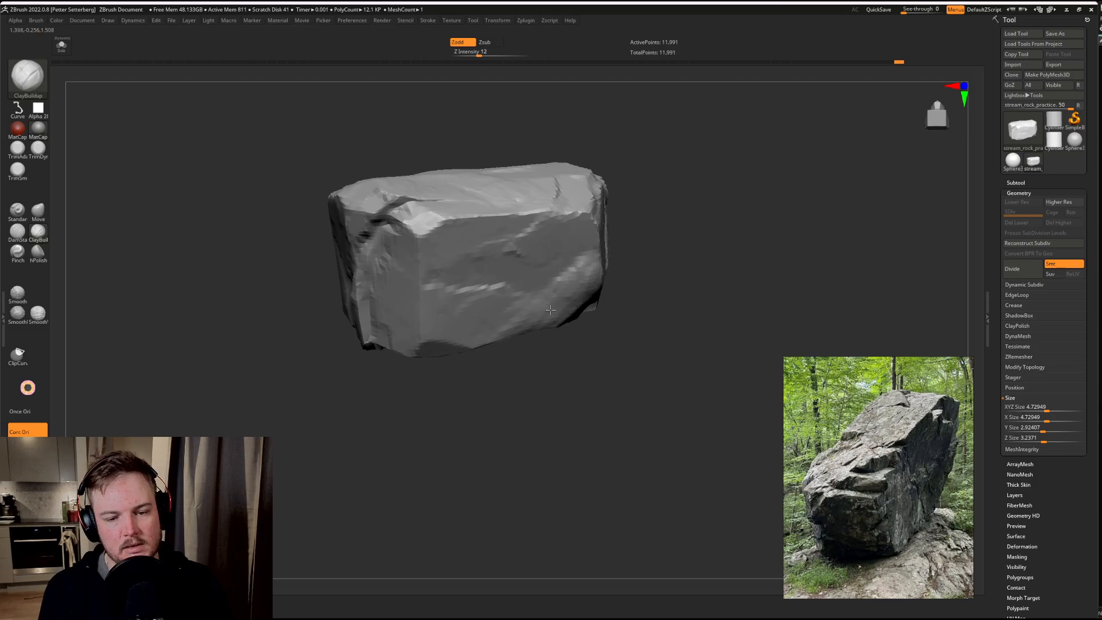
Step: Trim the built-up lower corner into flat facets with a stepped upper edge using the TrimSmoothBorder brush
key(3)
drag(660, 171, 660, 178)
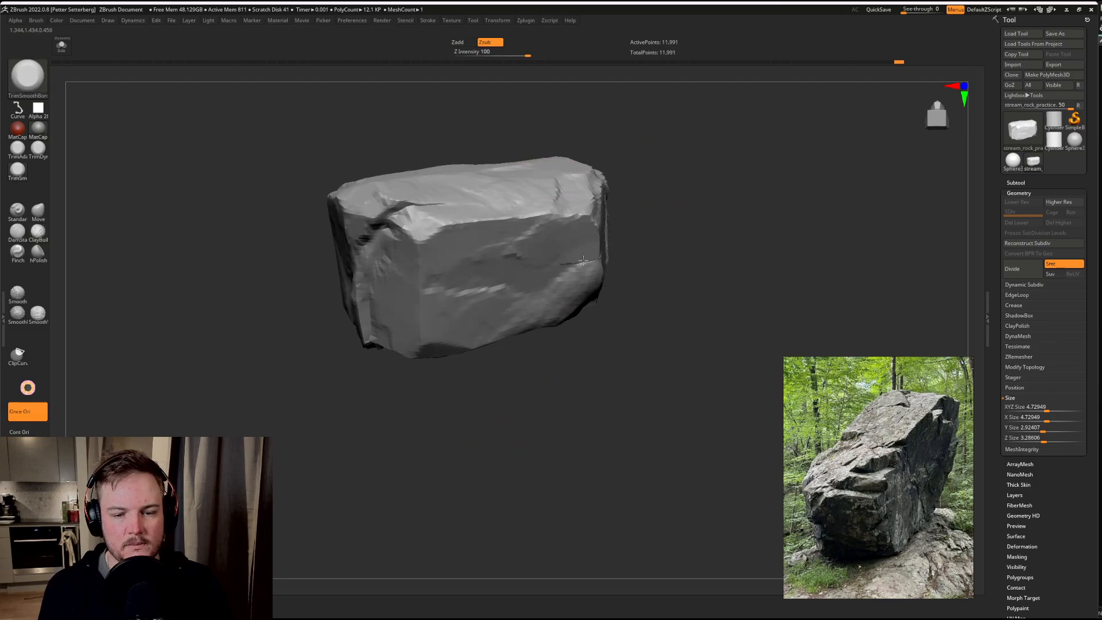
mouse_move(592, 173)
mouse_down()
mouse_move(534, 167)
mouse_move(553, 168)
mouse_up()
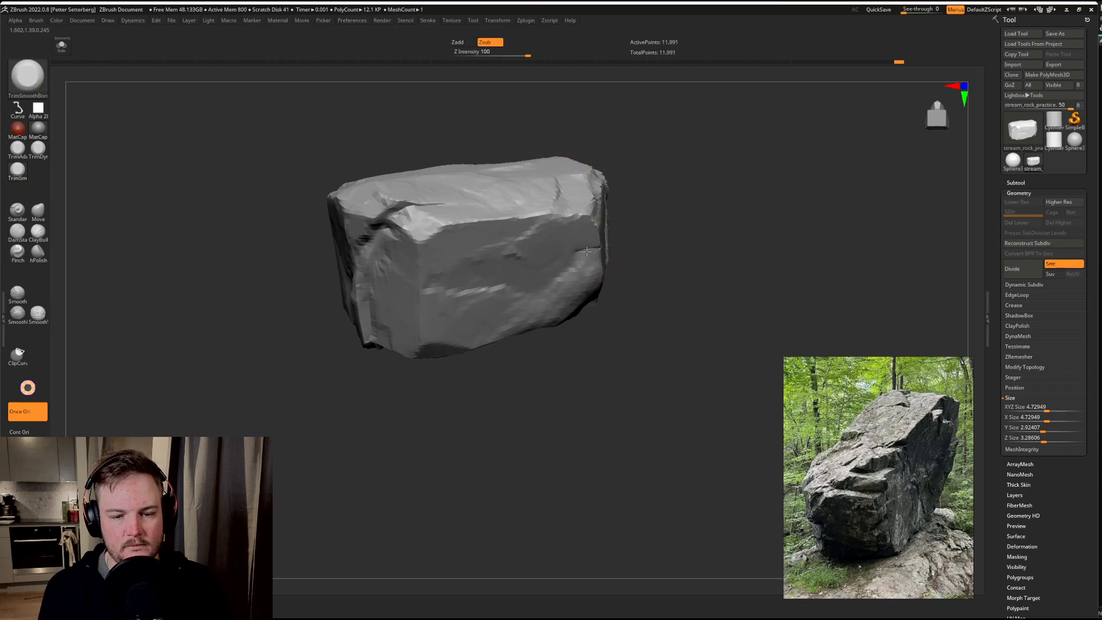
drag(586, 287, 583, 289)
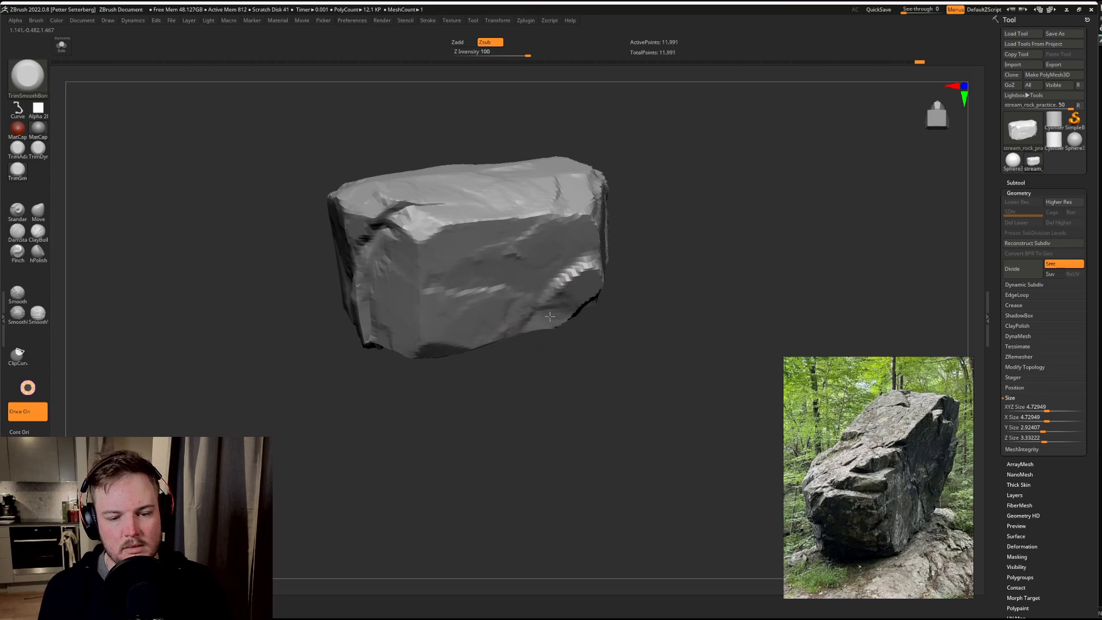
right_drag(550, 316, 588, 310)
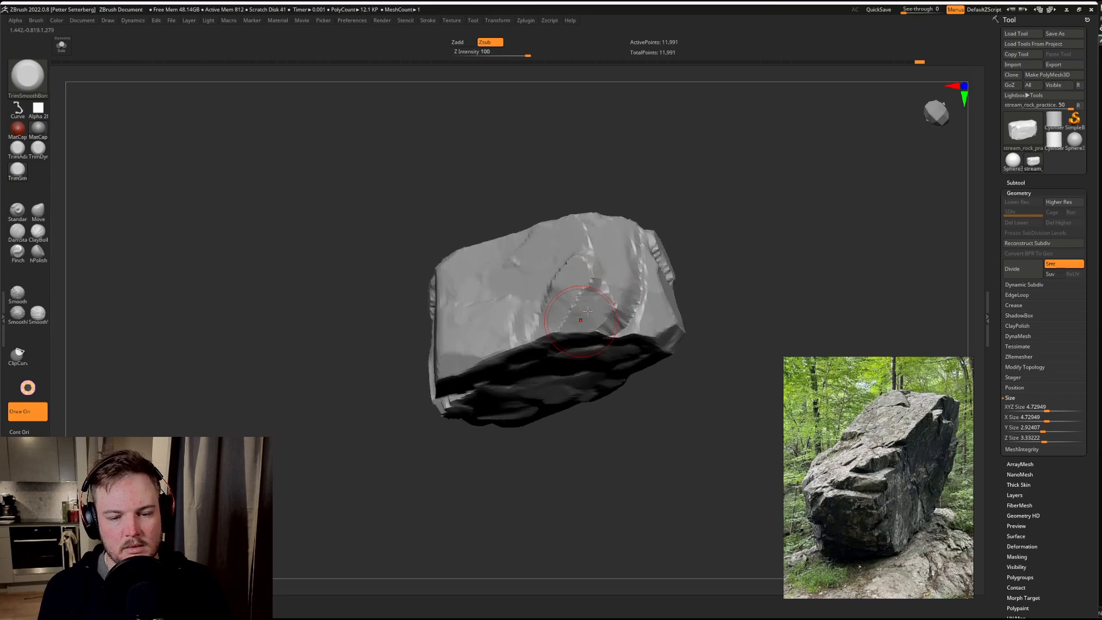
drag(591, 305, 611, 256)
Step: Trim the broad side face around the new ledge, flattening its transition into the existing long step
drag(682, 205, 593, 248)
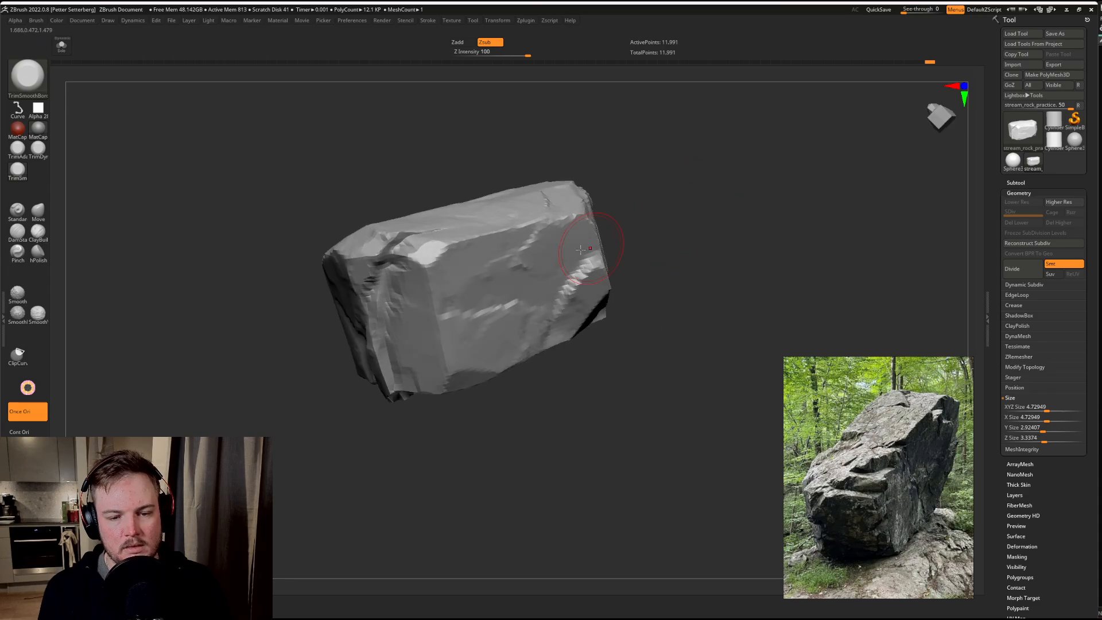
drag(519, 322, 512, 313)
mouse_move(708, 284)
mouse_down()
mouse_move(617, 267)
mouse_move(586, 241)
mouse_move(658, 255)
mouse_up()
drag(597, 313, 535, 342)
mouse_move(566, 299)
mouse_down()
mouse_move(522, 328)
mouse_move(546, 316)
mouse_move(556, 281)
mouse_up()
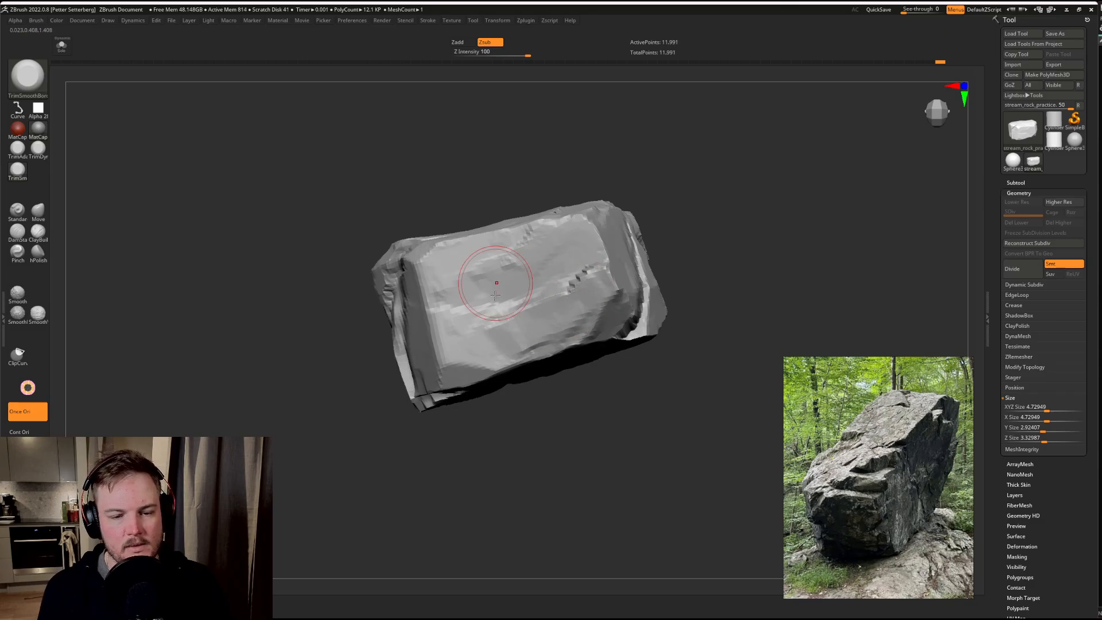
mouse_move(721, 217)
mouse_down()
mouse_move(734, 227)
mouse_move(710, 225)
mouse_move(713, 250)
mouse_move(696, 252)
mouse_move(731, 243)
mouse_move(702, 217)
mouse_up()
Step: Carve a crack with the DamStandard brush from the new ledge around the corner towards the existing long crack
key(b)
key(d)
key(s)
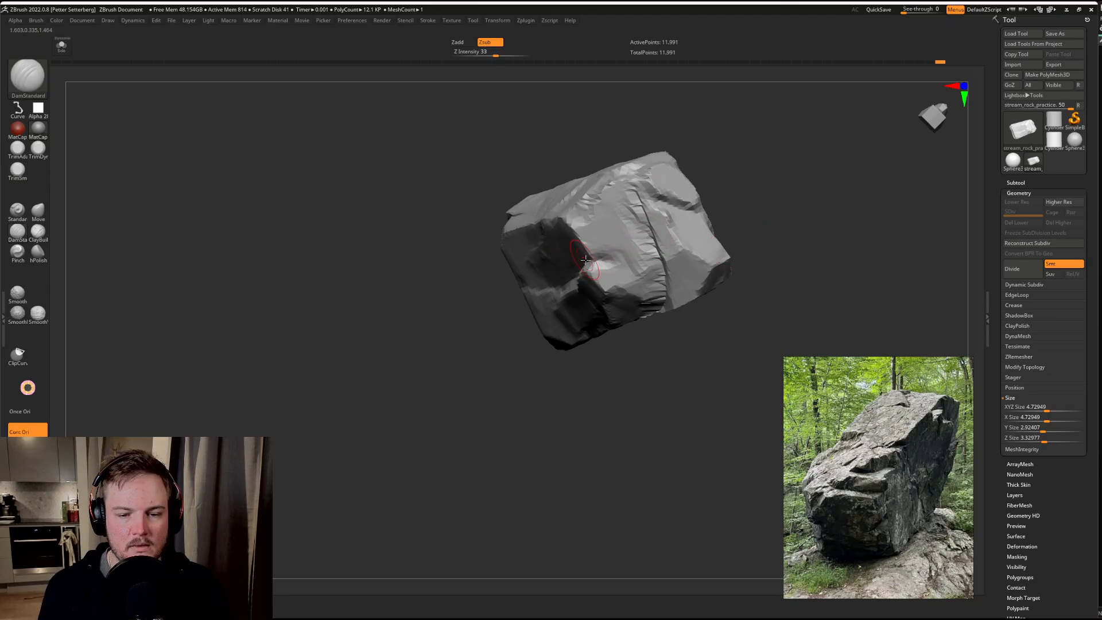
mouse_move(603, 259)
mouse_down()
mouse_move(627, 259)
mouse_move(601, 257)
mouse_up()
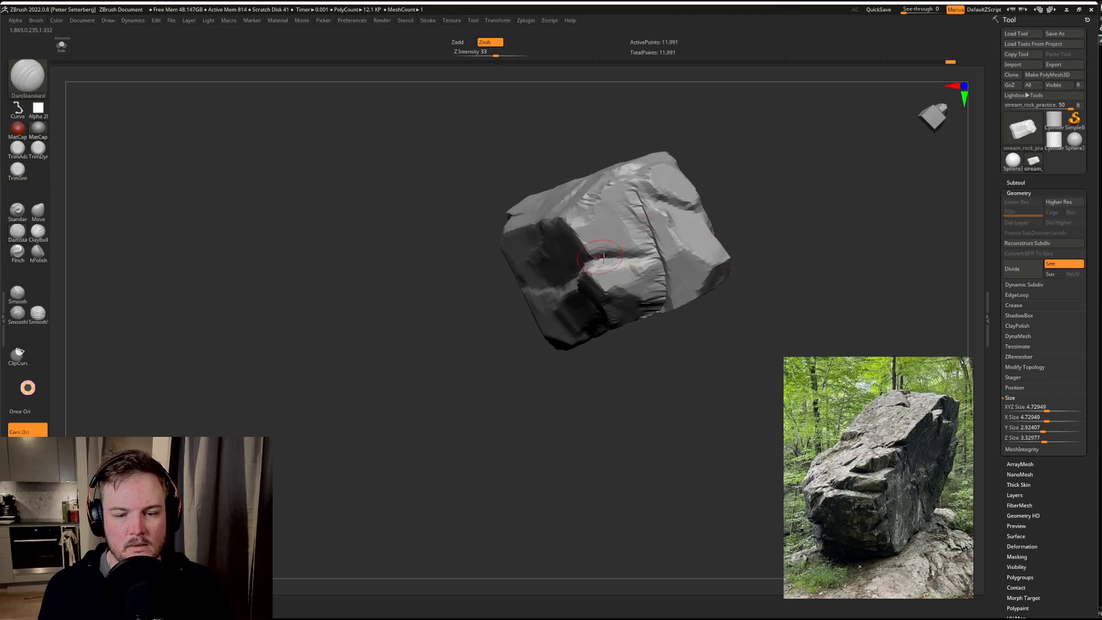
key(shift)
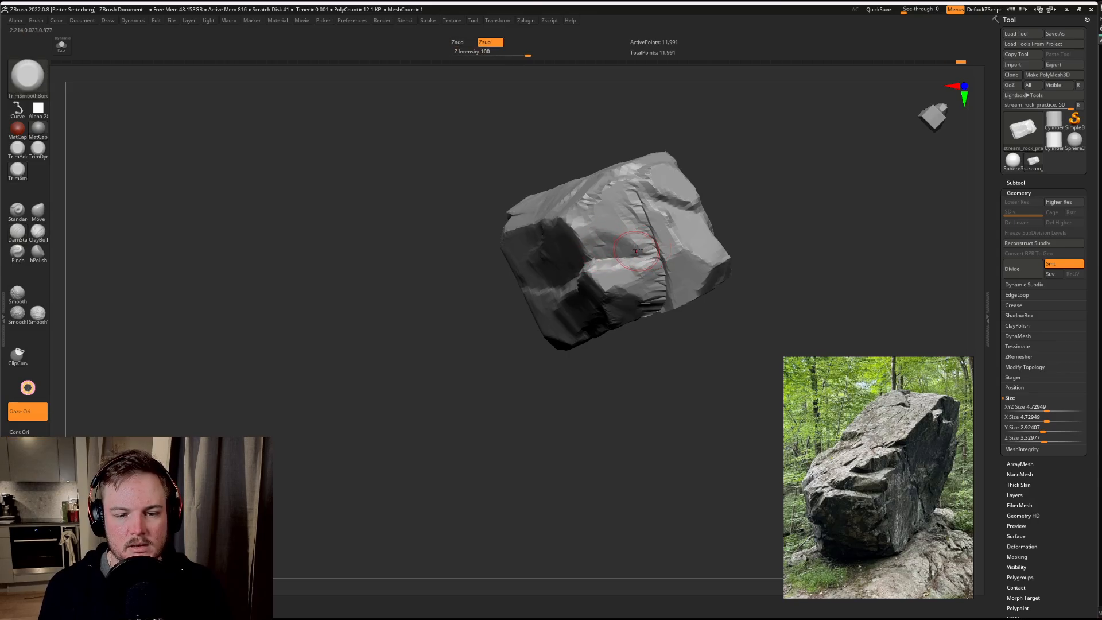
Step: Trim the faces around the new crack and the adjoining corner into flat facets with the TrimSmoothBorder brush
drag(644, 236, 605, 226)
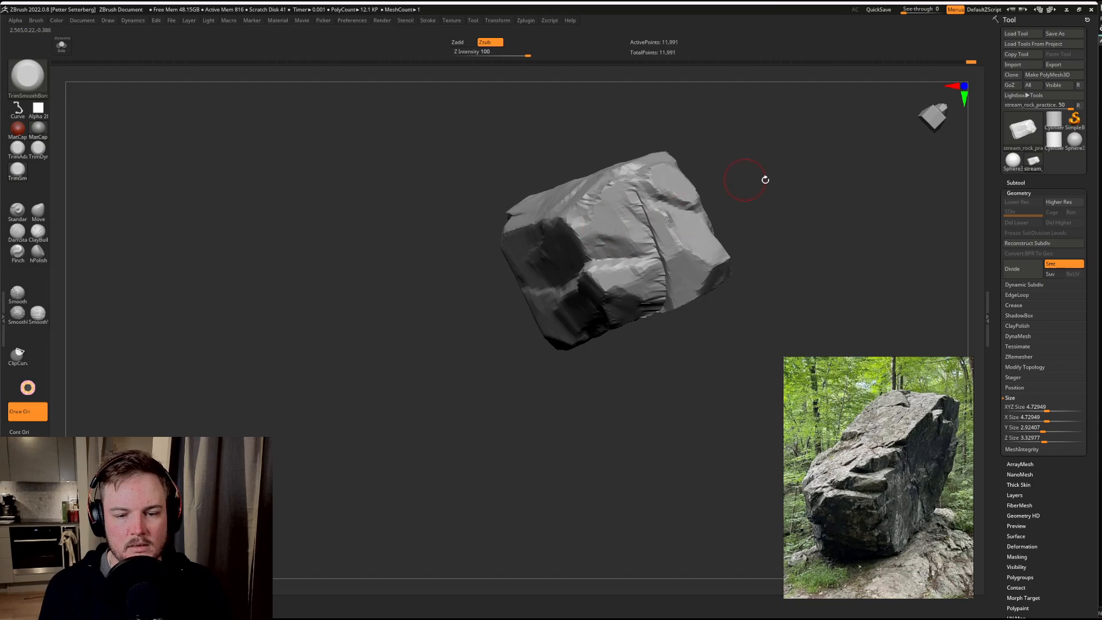
drag(766, 180, 571, 226)
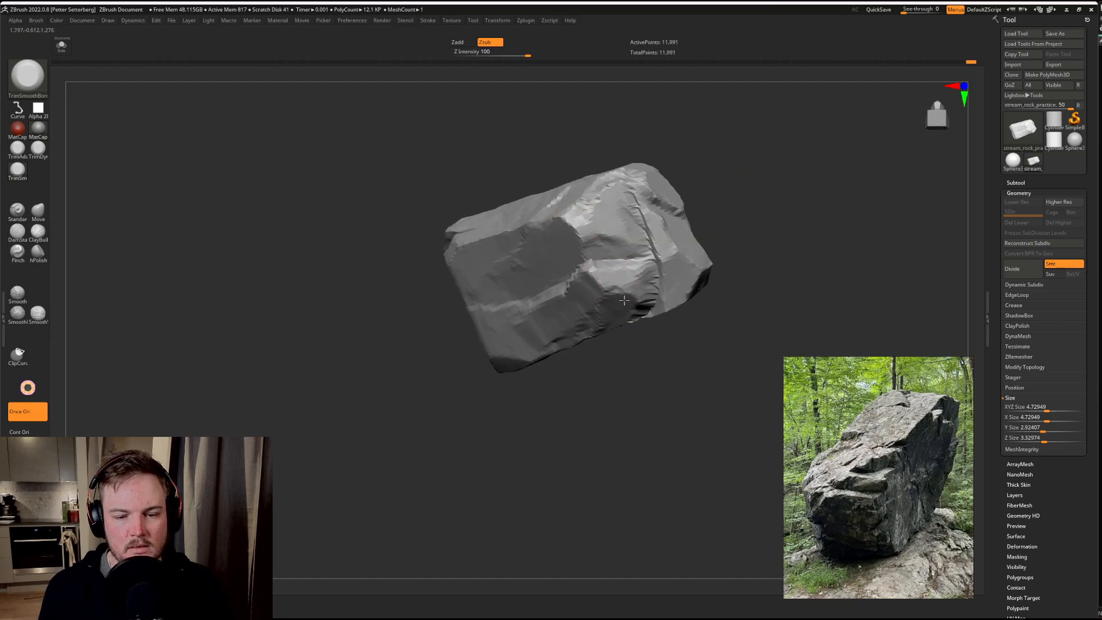
mouse_move(775, 253)
mouse_down()
mouse_move(813, 244)
mouse_move(798, 246)
mouse_up()
drag(648, 224, 660, 223)
drag(789, 244, 646, 234)
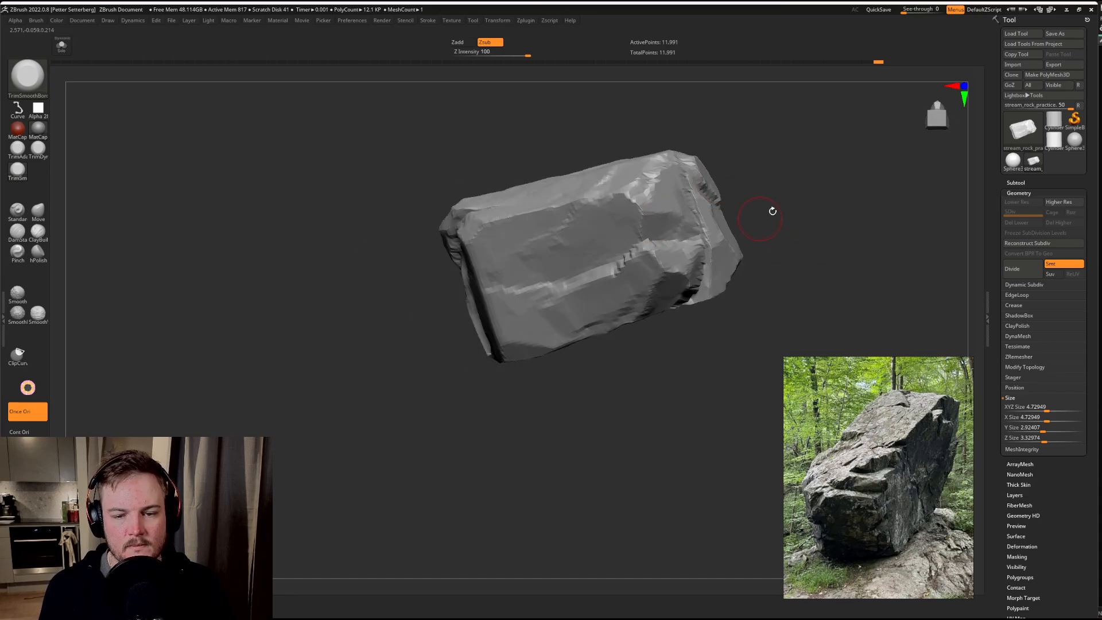
drag(770, 212, 670, 187)
mouse_move(844, 173)
mouse_down()
mouse_move(800, 157)
mouse_move(777, 192)
mouse_move(777, 220)
mouse_up()
Step: Carve a short crack with the DamStandard brush across the upper face and over its edge onto the rough side face
key(b)
key(d)
key(s)
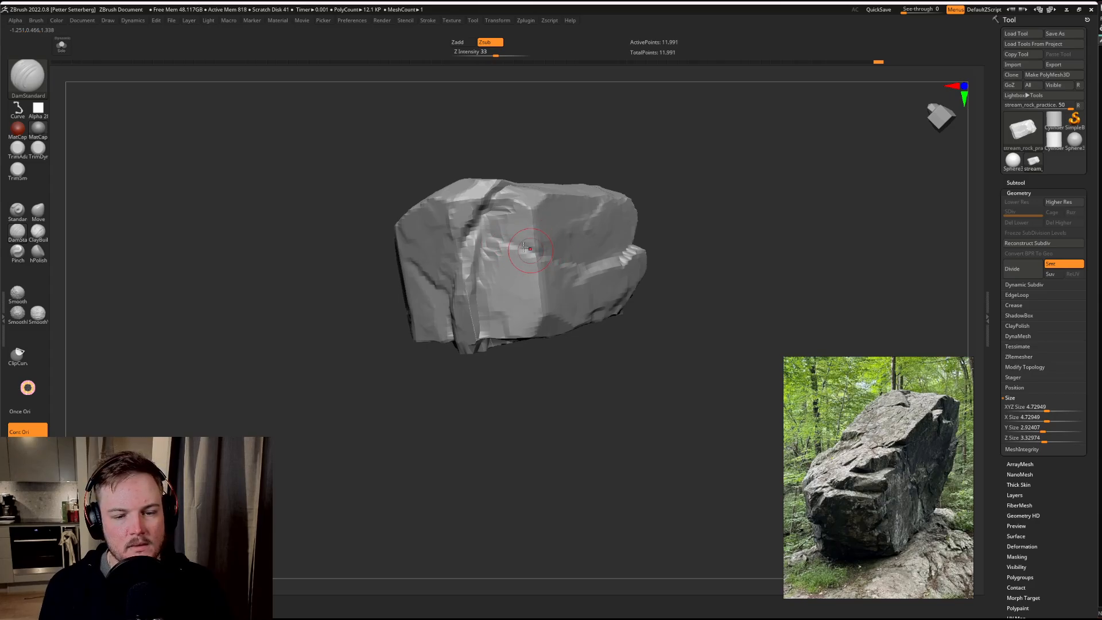
mouse_move(738, 236)
mouse_down()
mouse_move(741, 183)
mouse_move(752, 204)
mouse_move(716, 184)
mouse_move(713, 151)
mouse_move(735, 172)
mouse_up()
mouse_move(735, 173)
alt+mouse_down()
mouse_move(693, 157)
mouse_move(726, 192)
alt+mouse_up()
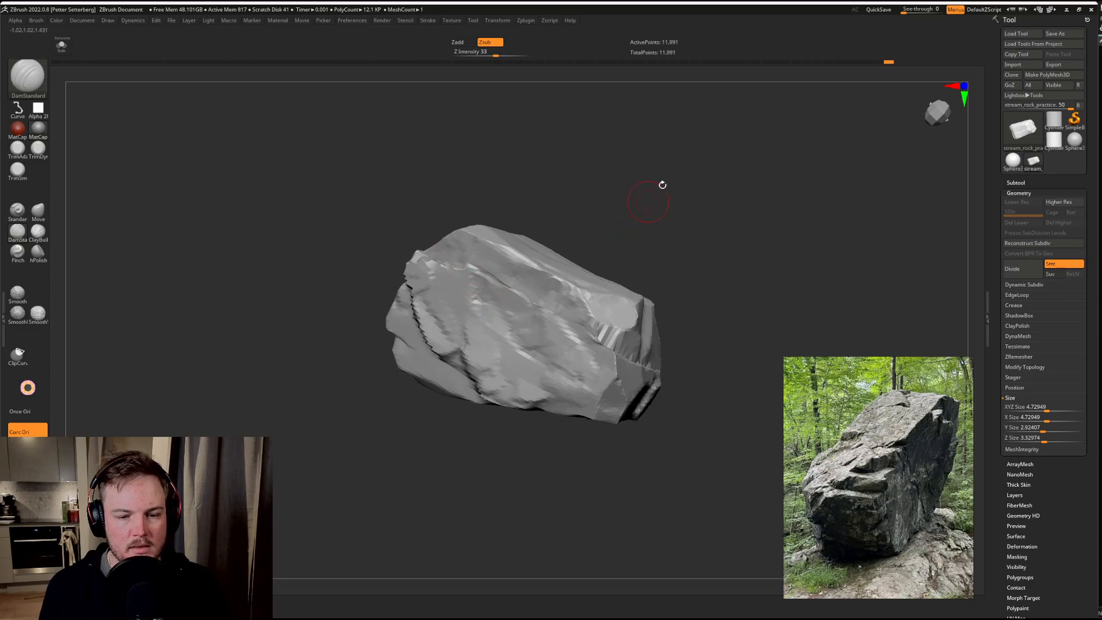
drag(660, 185, 708, 189)
drag(821, 167, 807, 192)
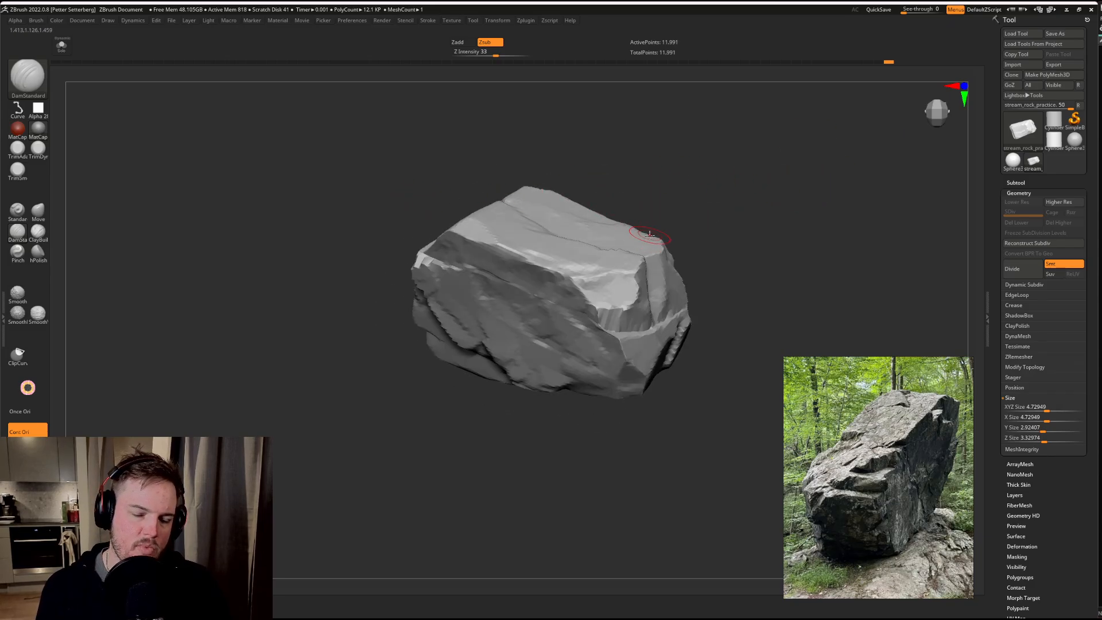
key(shift)
shift+drag(638, 318, 635, 318)
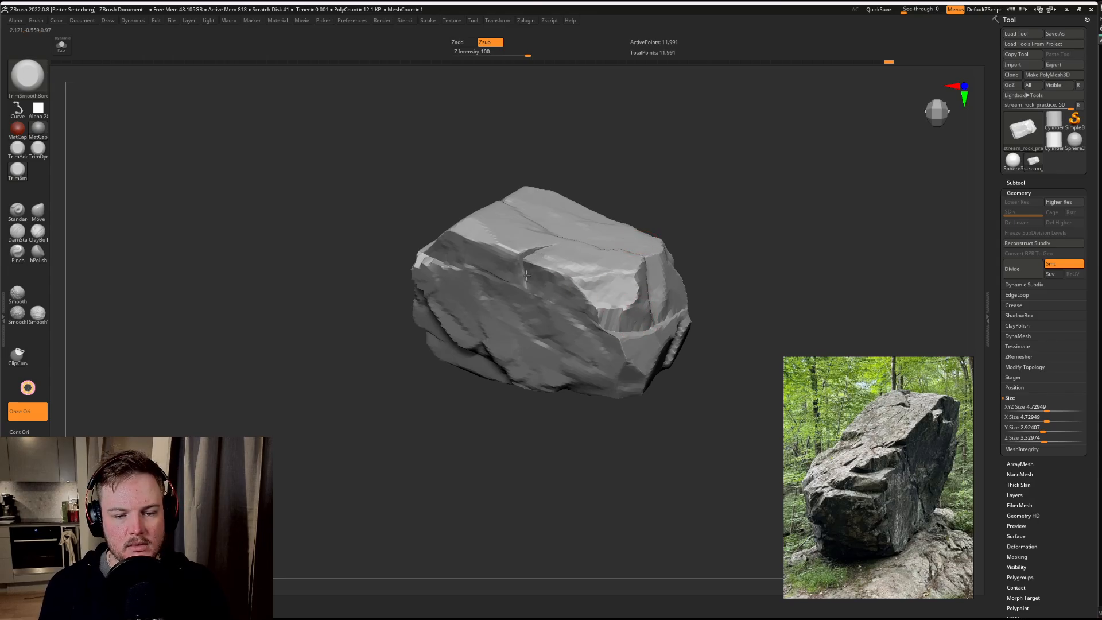
Step: Trim the side face beside the new crack into a flat facet with a notched upper edge using the TrimSmoothBorder brush
shift+drag(543, 282, 566, 293)
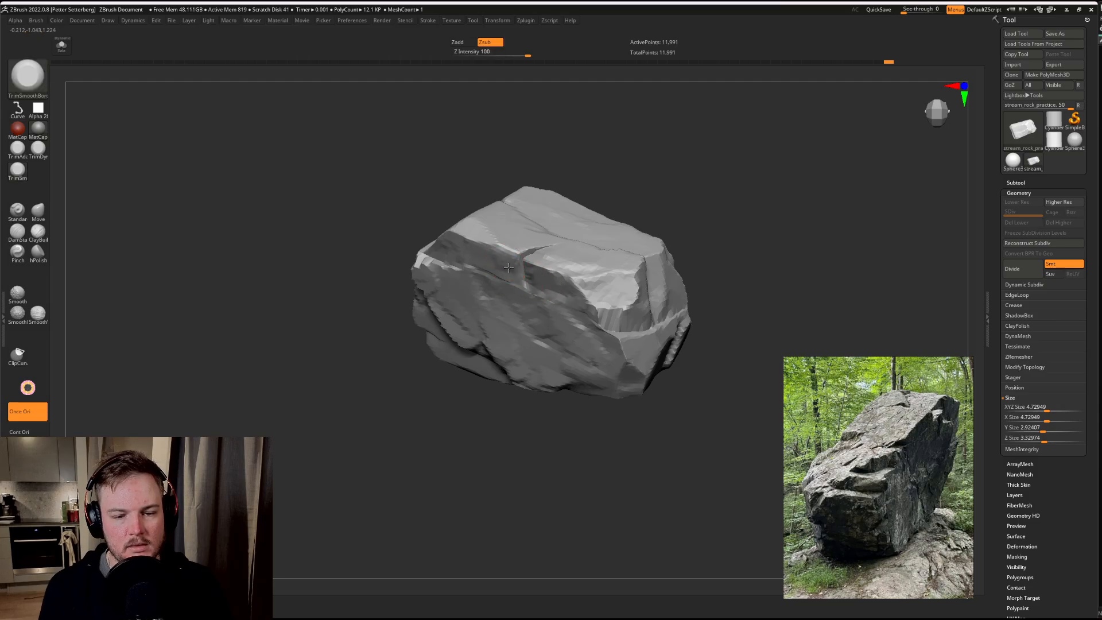
key(ctrl)
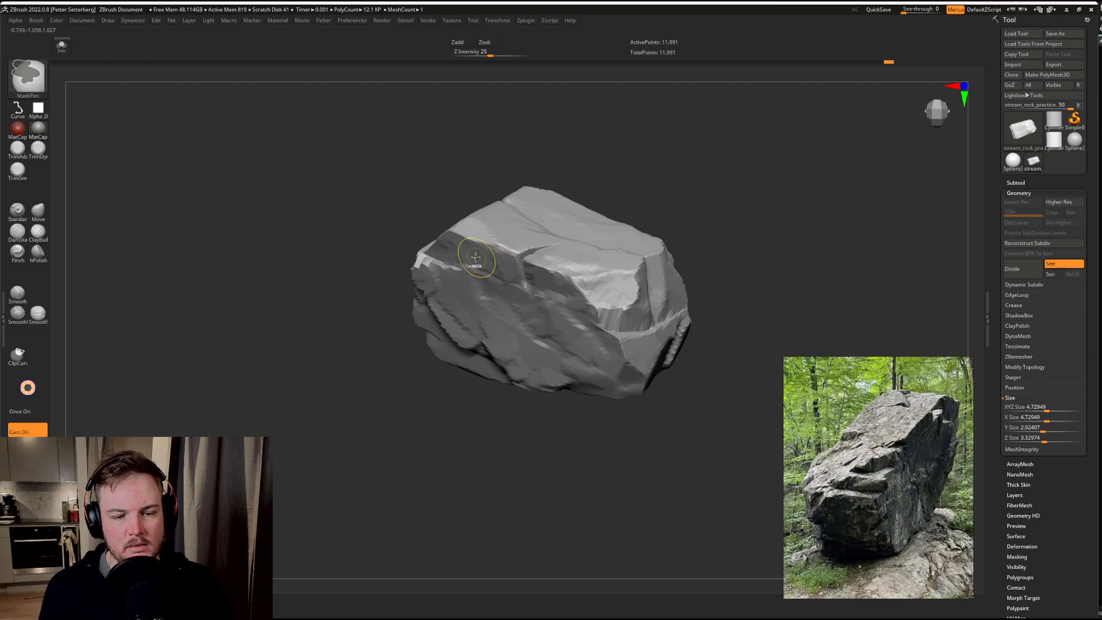
key(ctrl)
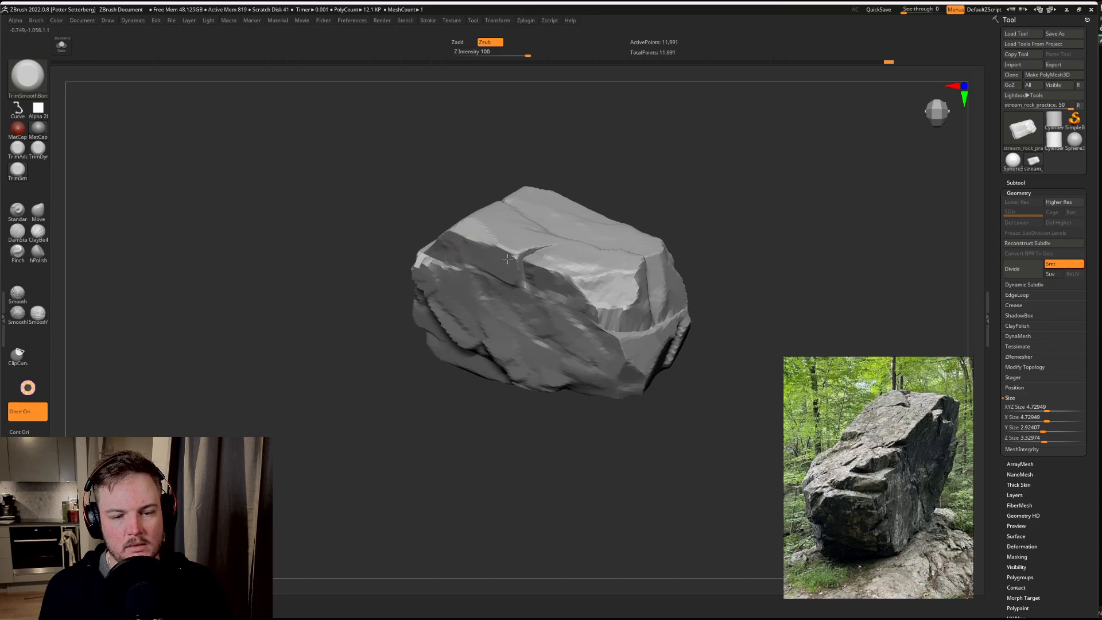
drag(508, 259, 518, 237)
mouse_move(636, 164)
mouse_down()
mouse_move(672, 180)
mouse_move(660, 191)
mouse_up()
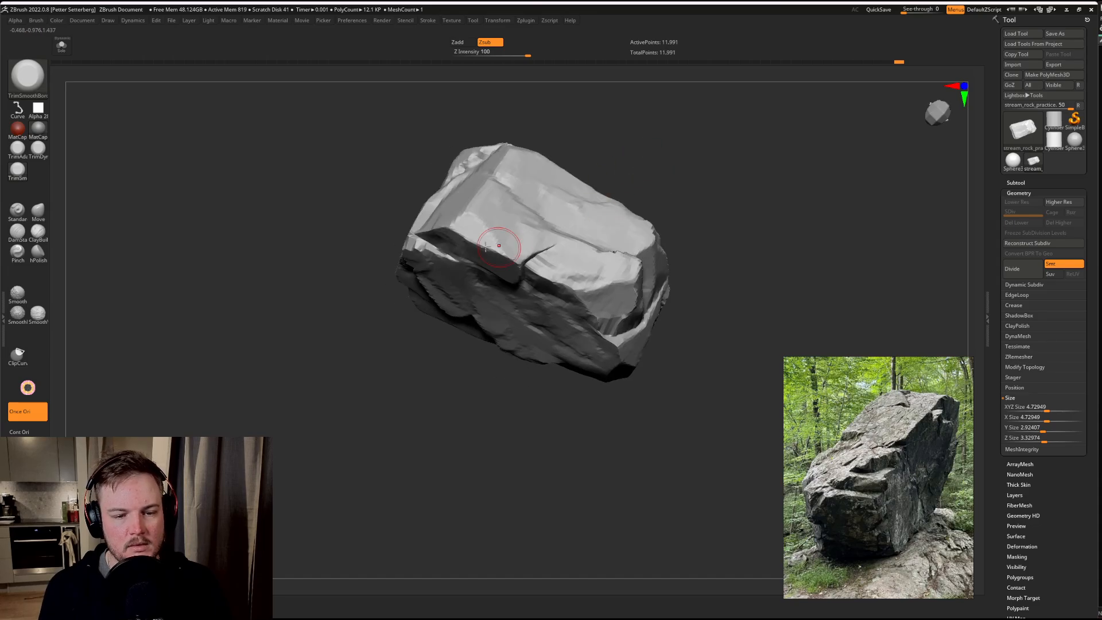
drag(428, 457, 468, 459)
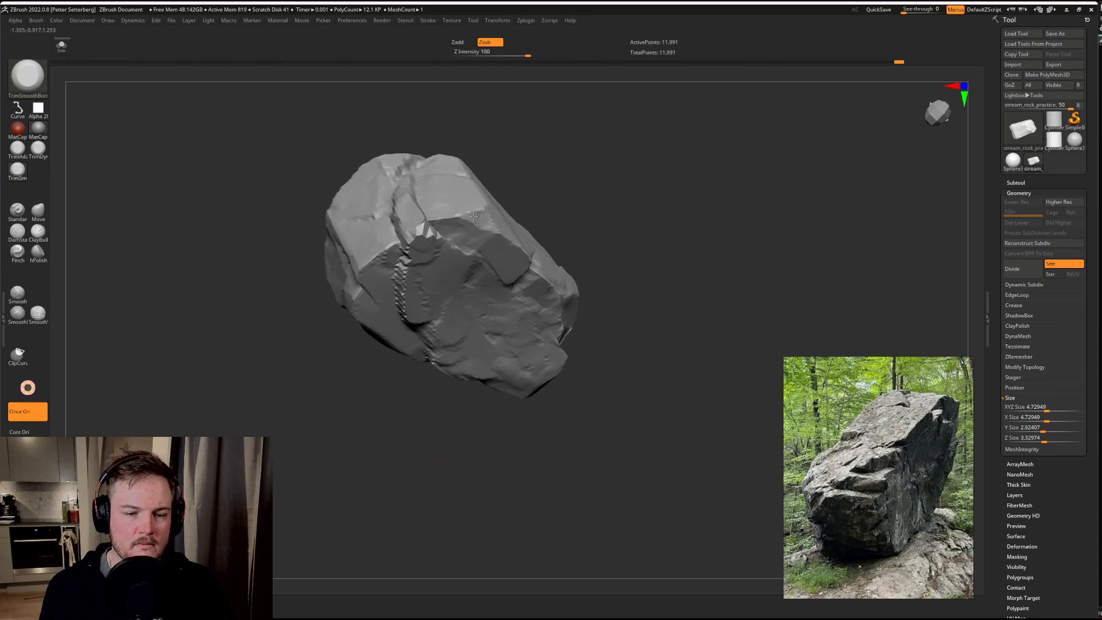
mouse_move(598, 165)
mouse_down()
mouse_move(625, 130)
mouse_move(646, 206)
mouse_up()
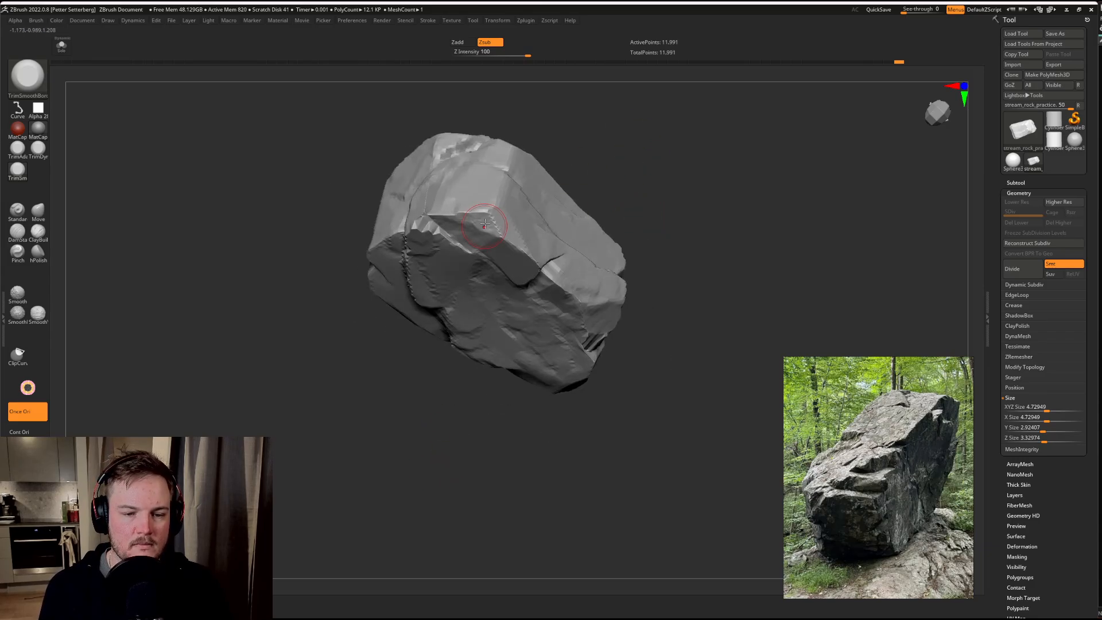
mouse_move(654, 167)
mouse_down()
mouse_move(714, 167)
mouse_move(677, 201)
mouse_up()
Step: Trim a small recess into the corner beside the long stepped crack, undoing the last stroke
mouse_move(465, 241)
mouse_down()
mouse_move(476, 209)
mouse_move(429, 194)
mouse_up()
mouse_move(354, 405)
mouse_down()
mouse_move(320, 374)
mouse_move(307, 384)
mouse_up()
drag(447, 247, 437, 264)
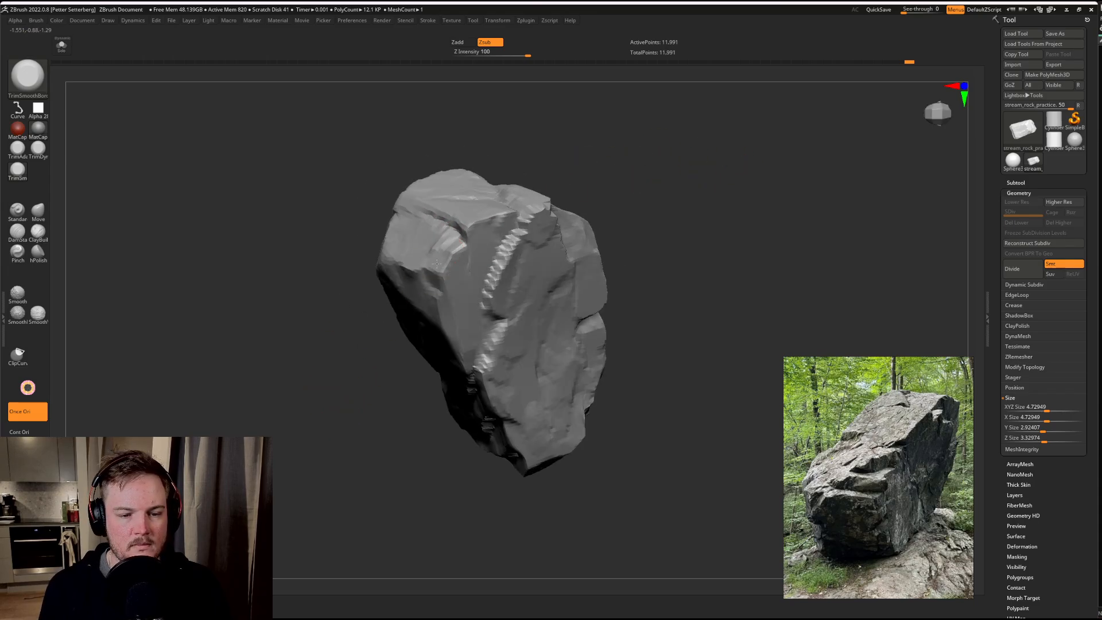
mouse_move(344, 414)
mouse_down()
mouse_move(329, 370)
mouse_move(345, 351)
mouse_up()
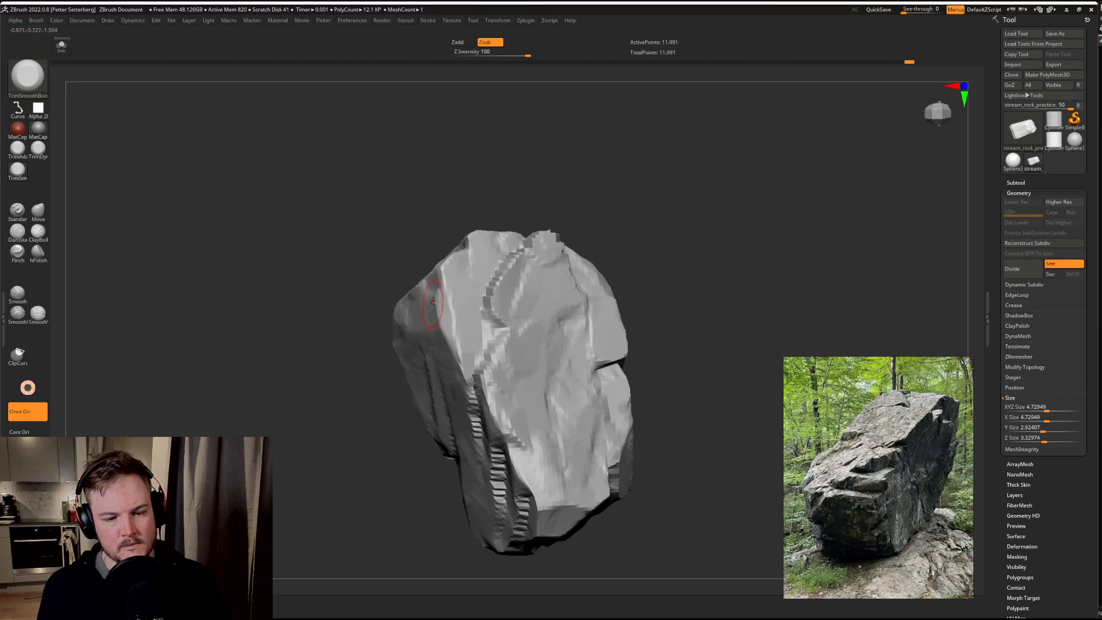
mouse_move(432, 313)
mouse_down()
mouse_move(451, 344)
mouse_move(443, 278)
mouse_move(455, 296)
mouse_move(445, 299)
mouse_up()
drag(399, 374, 443, 322)
key(ctrl+z)
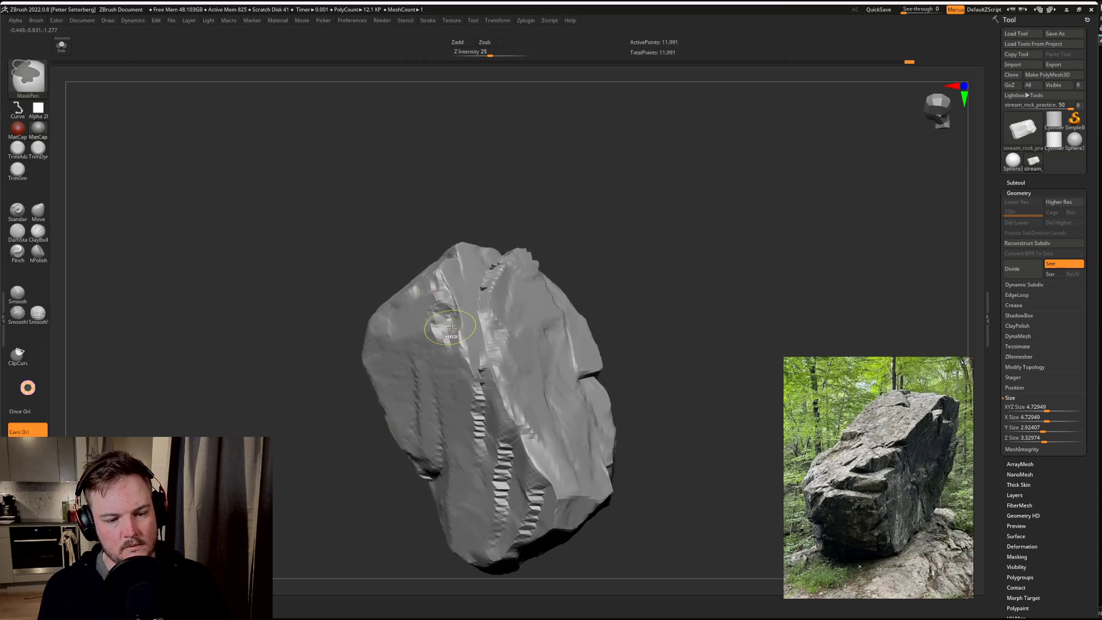
Step: Trim the recess's edges with TrimSmoothBorder strokes at different brush orientations, then restore the Once Ori setting
click(26, 390)
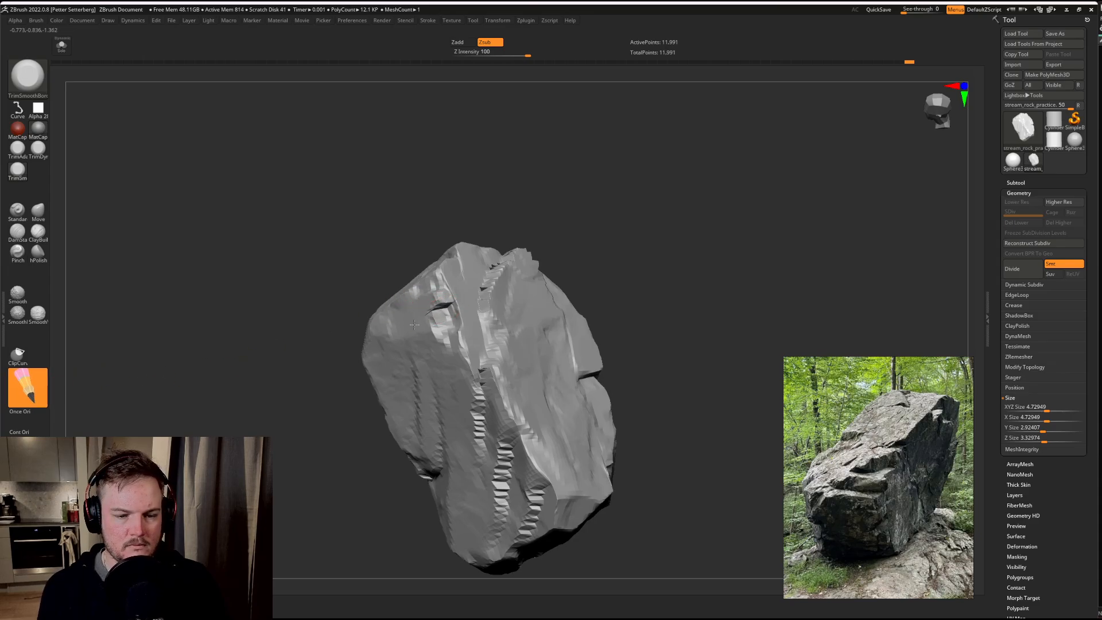
drag(29, 386, 18, 393)
drag(457, 313, 455, 316)
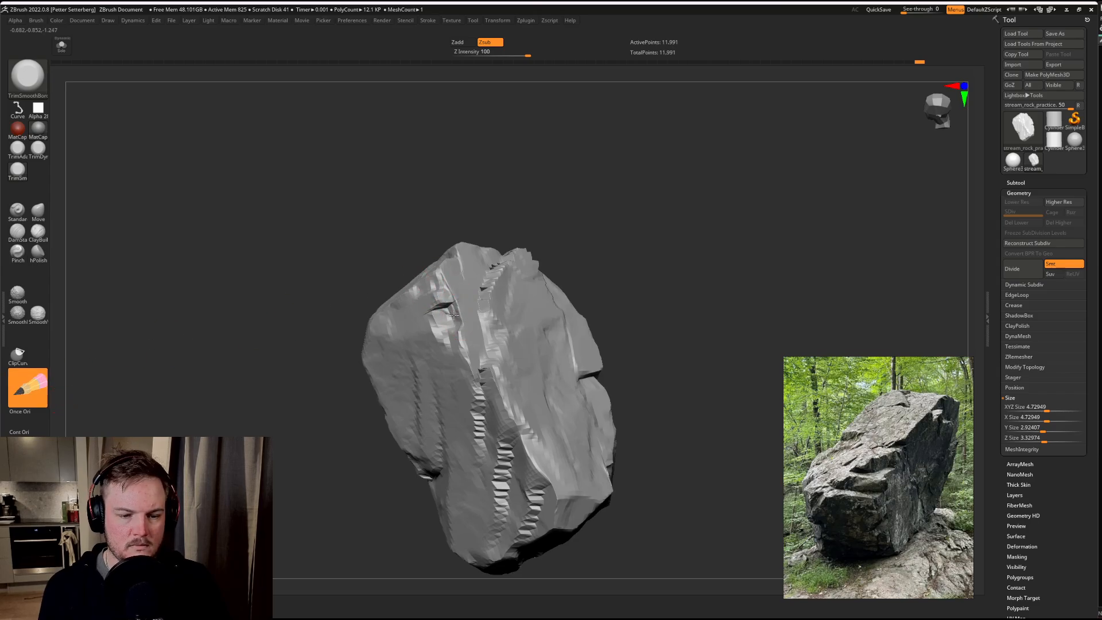
drag(28, 387, 19, 391)
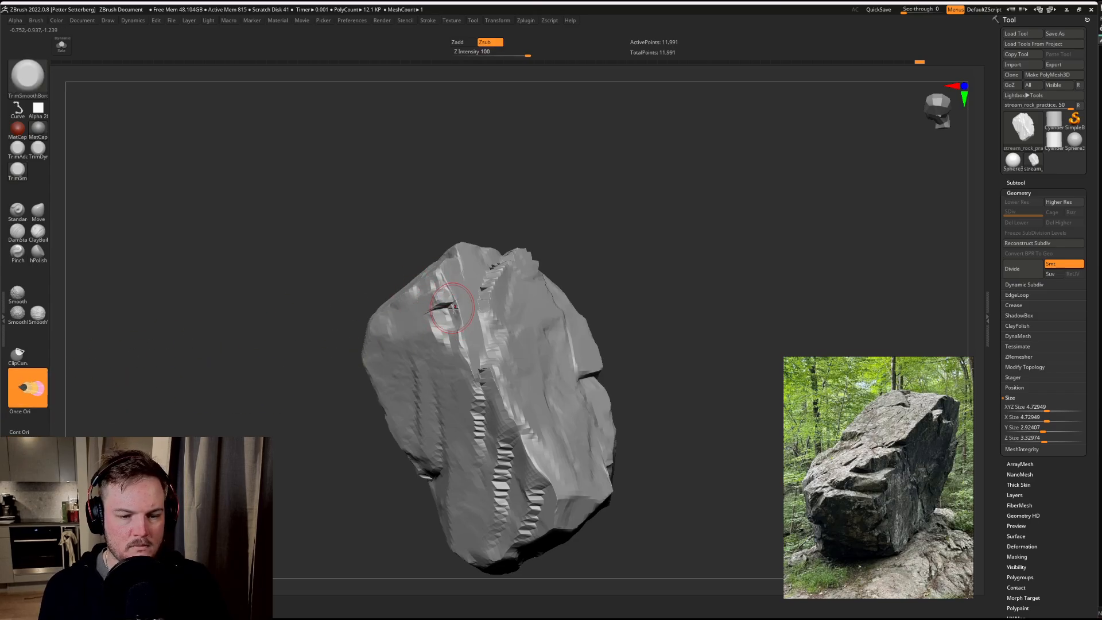
drag(454, 314, 455, 323)
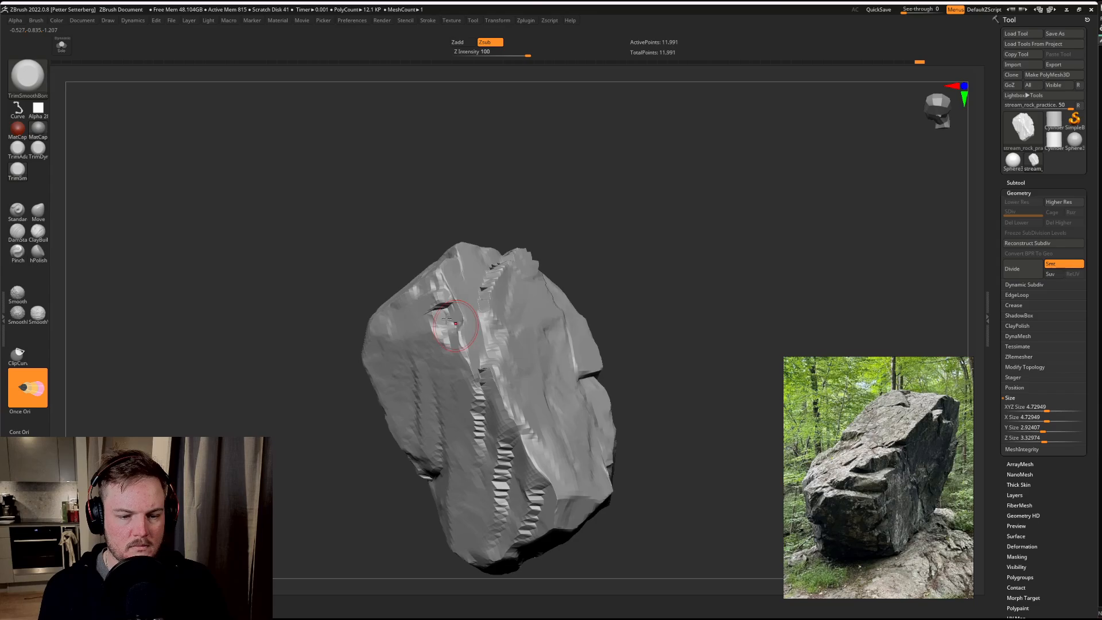
click(23, 432)
click(21, 411)
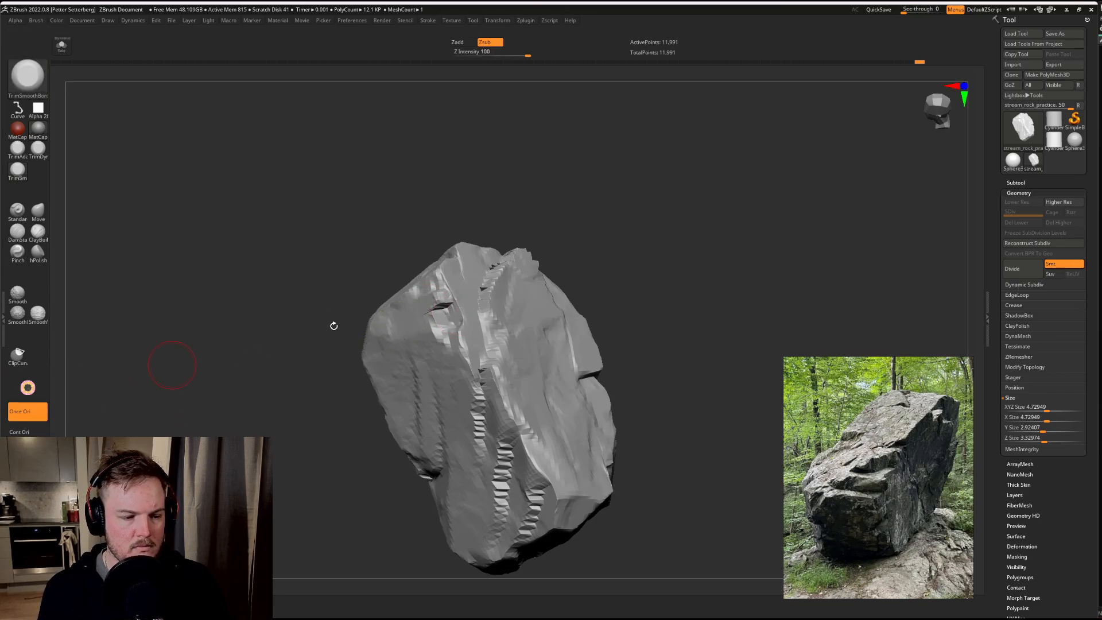
drag(453, 313, 453, 314)
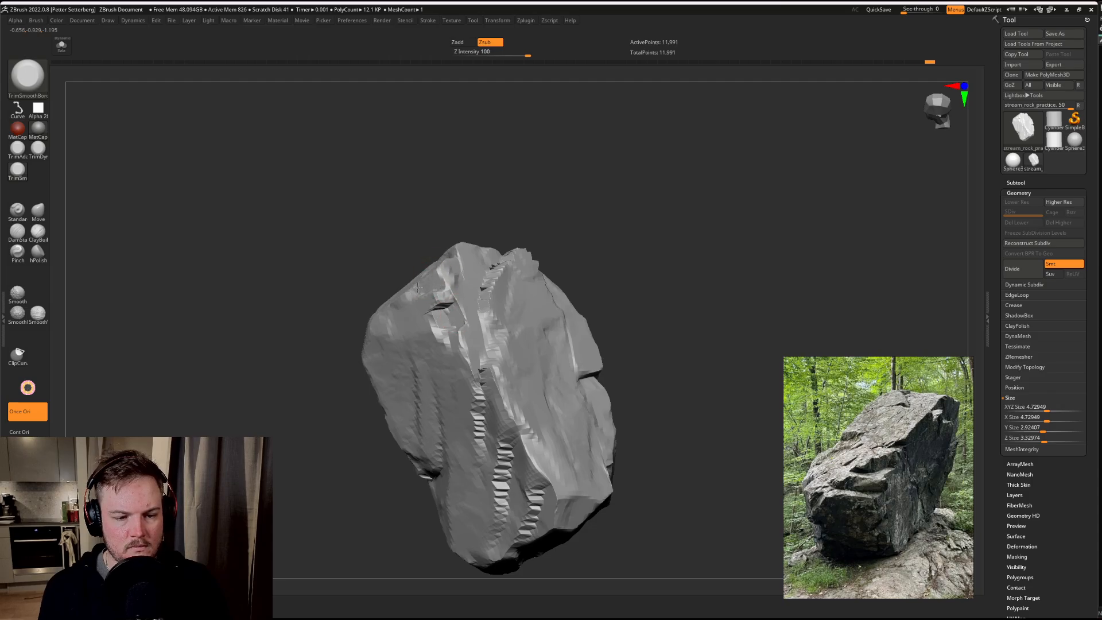
Step: Trim the faces around the recess and the adjoining corner into angular planes from several directions
mouse_move(309, 455)
mouse_down()
mouse_move(322, 475)
mouse_move(307, 486)
mouse_move(307, 460)
mouse_up()
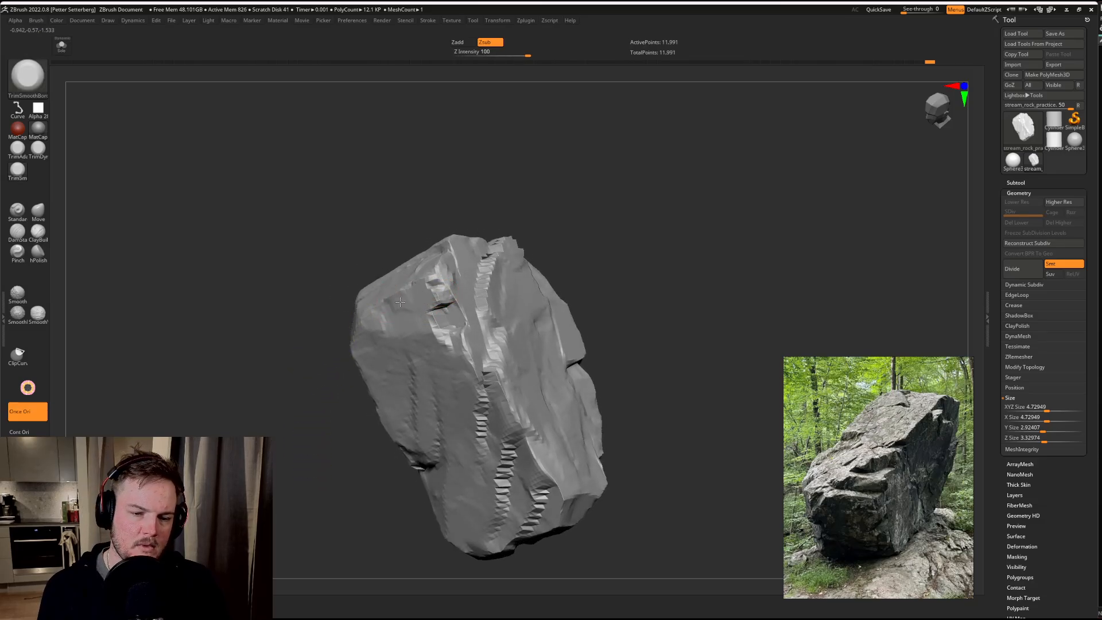
drag(317, 434, 315, 376)
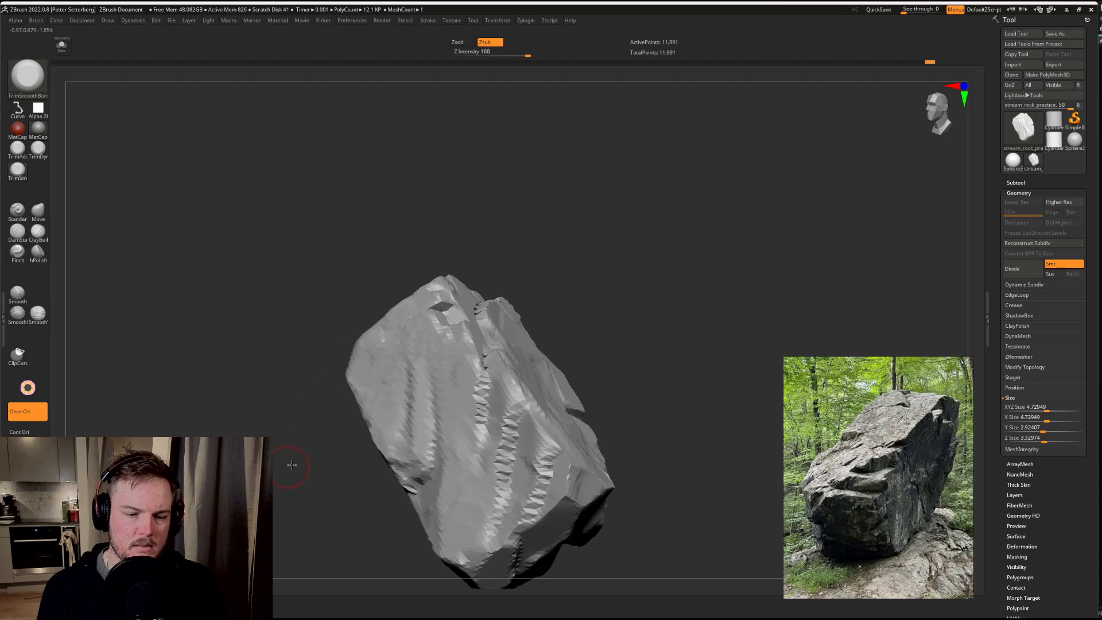
mouse_move(292, 465)
mouse_down()
mouse_move(430, 320)
mouse_move(534, 298)
mouse_move(444, 343)
mouse_move(346, 347)
mouse_move(505, 315)
mouse_up()
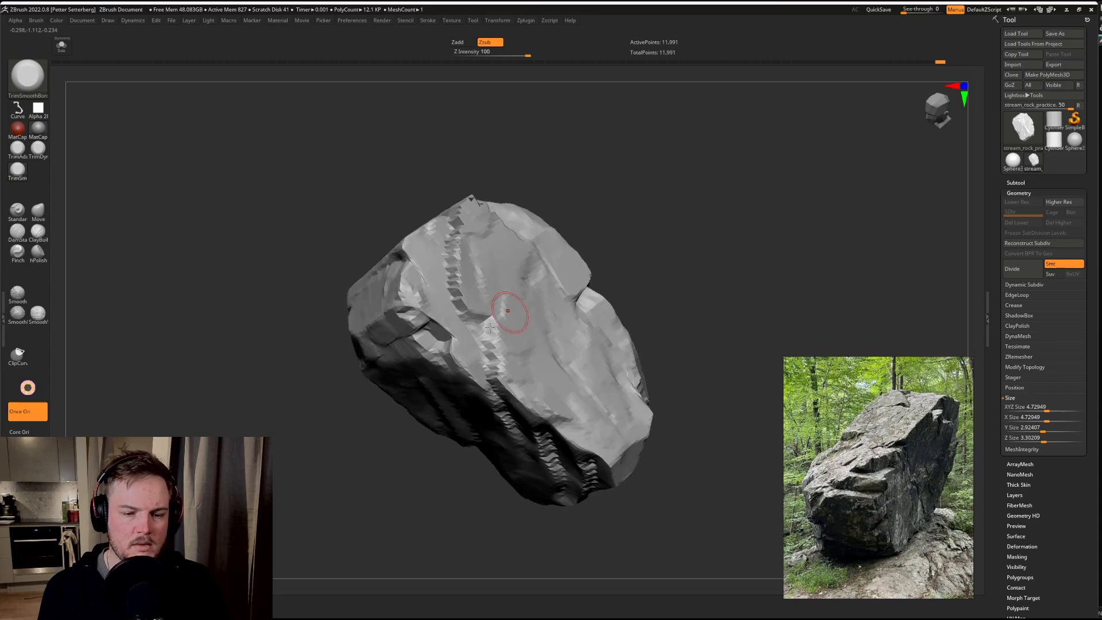
mouse_move(307, 508)
mouse_down()
mouse_move(305, 497)
mouse_move(322, 511)
mouse_up()
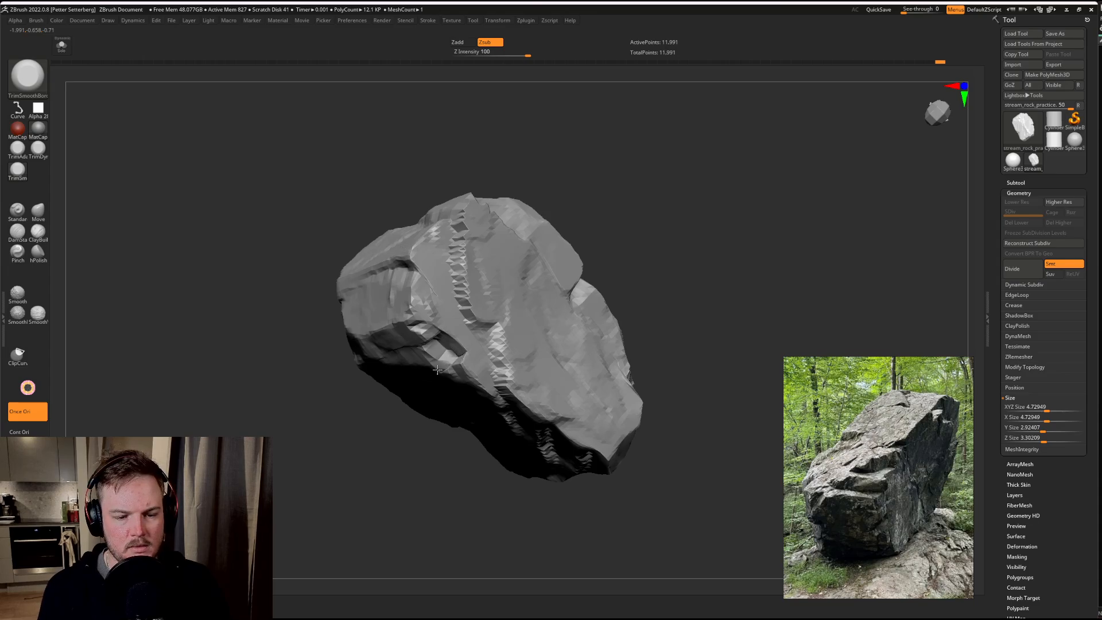
mouse_move(402, 405)
mouse_down()
mouse_move(369, 442)
mouse_move(425, 402)
mouse_up()
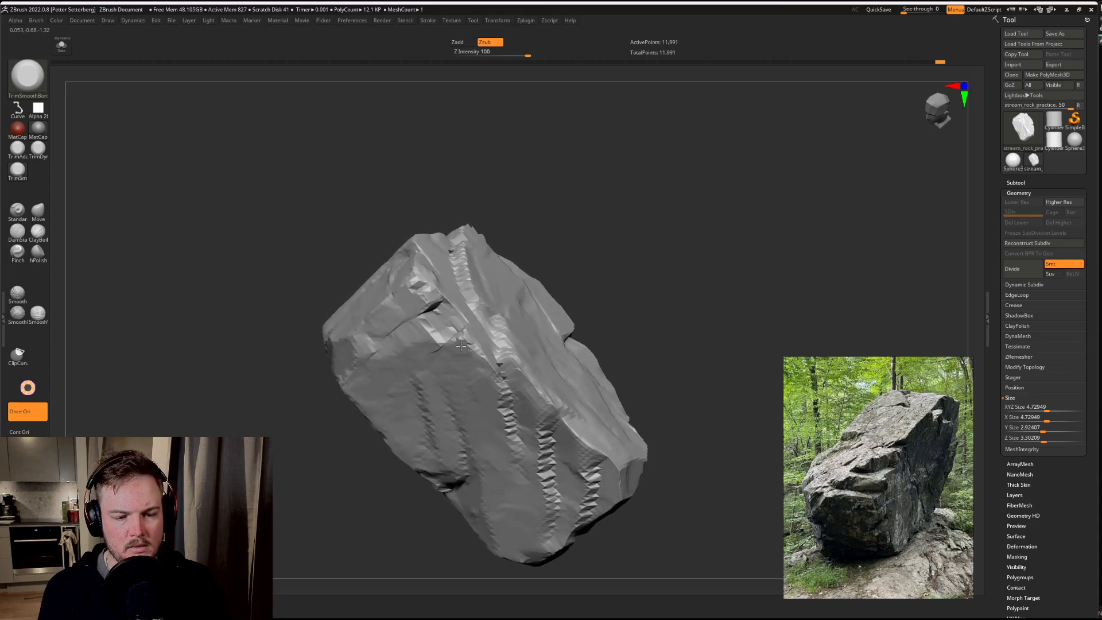
drag(540, 241, 557, 222)
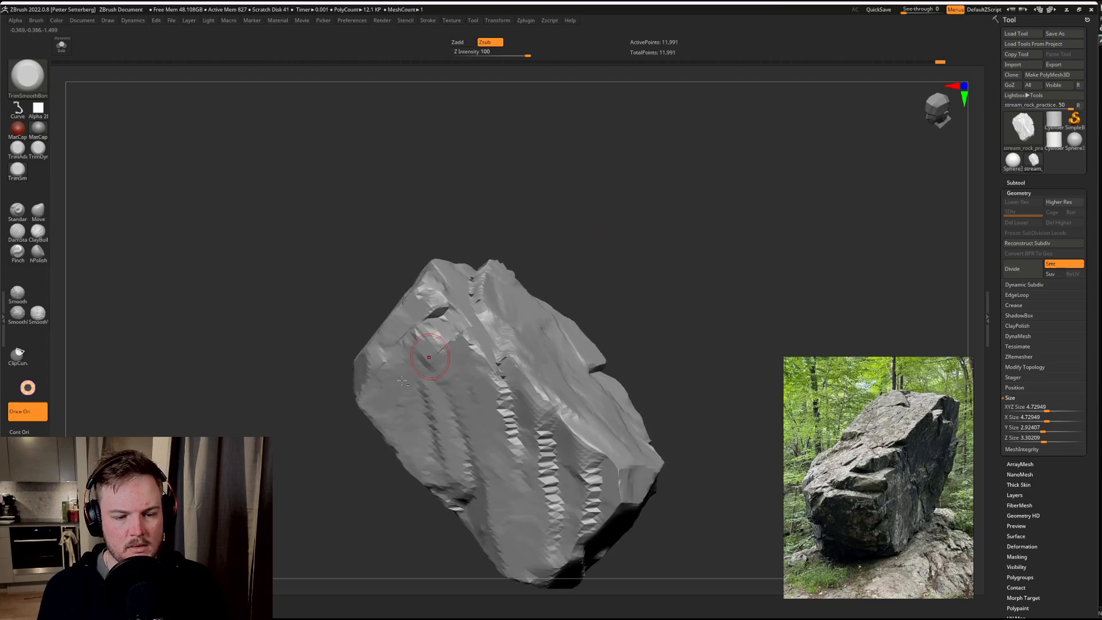
drag(339, 454, 362, 477)
drag(559, 283, 443, 345)
drag(549, 221, 575, 246)
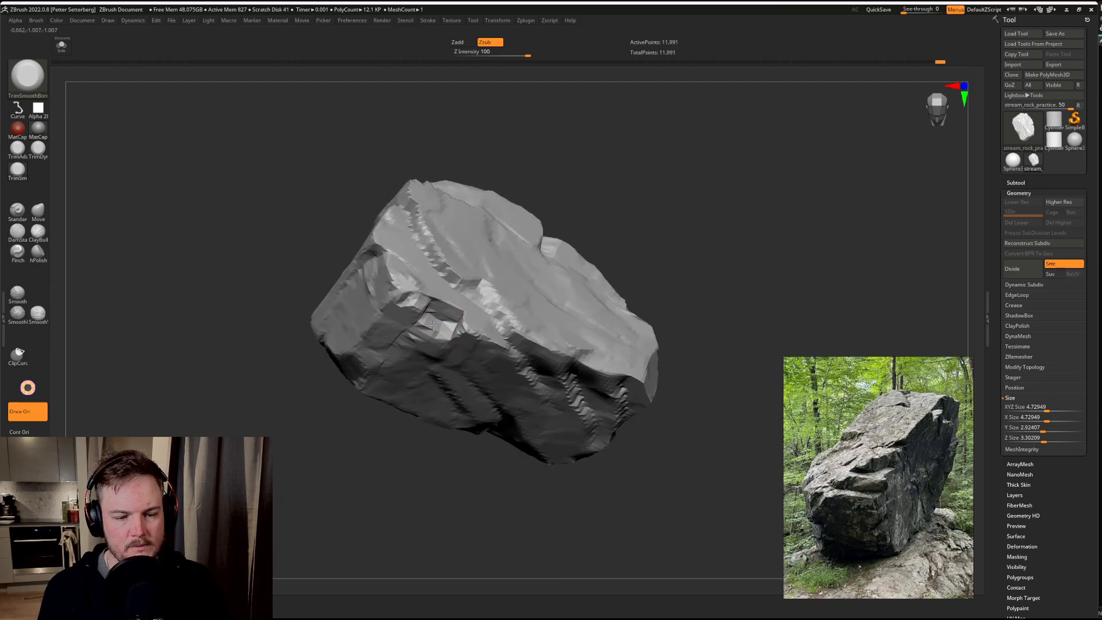
Step: Trim the upper parts of the diagonal stepped grooves on the long side face, undoing the first stroke
drag(653, 193, 530, 329)
drag(671, 298, 737, 224)
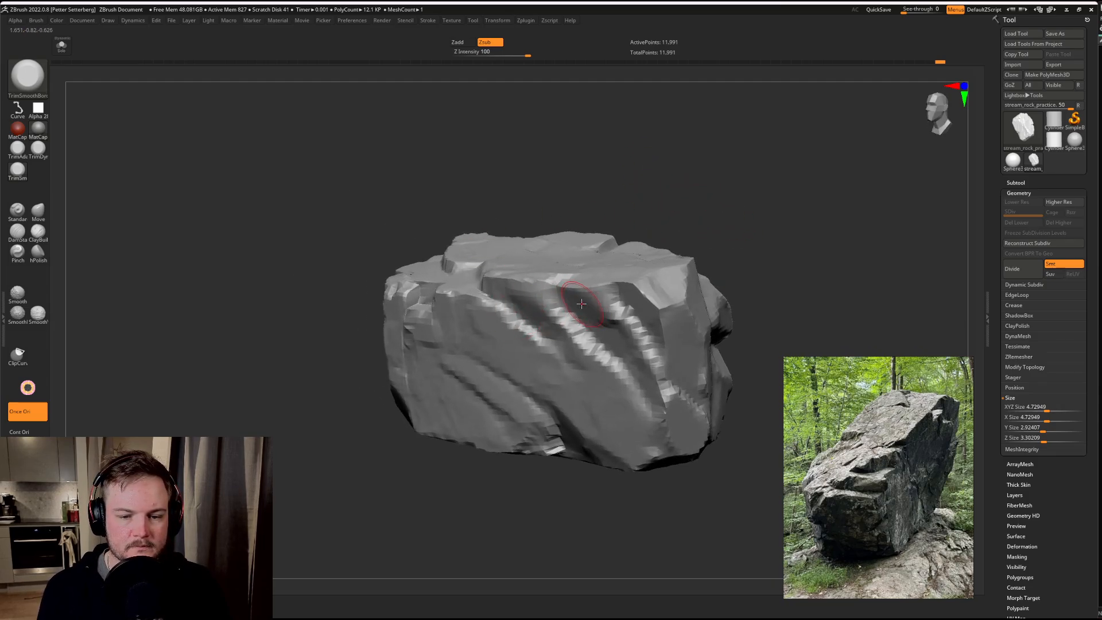
mouse_move(583, 300)
mouse_down()
mouse_move(628, 333)
mouse_move(587, 313)
mouse_move(614, 344)
mouse_up()
key(ctrl+z)
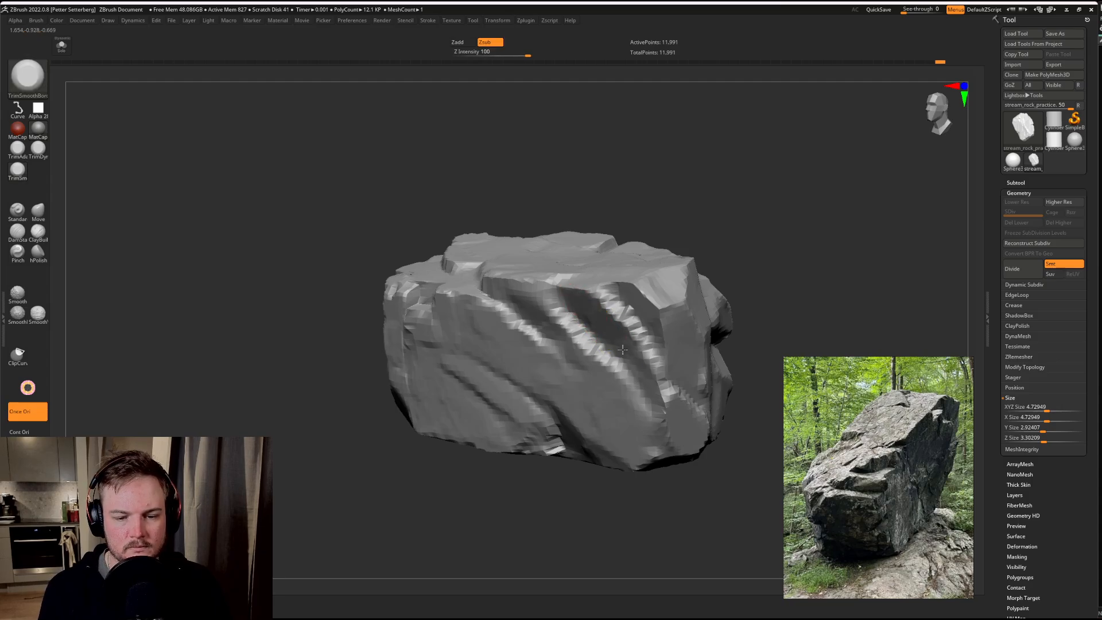
drag(622, 350, 630, 358)
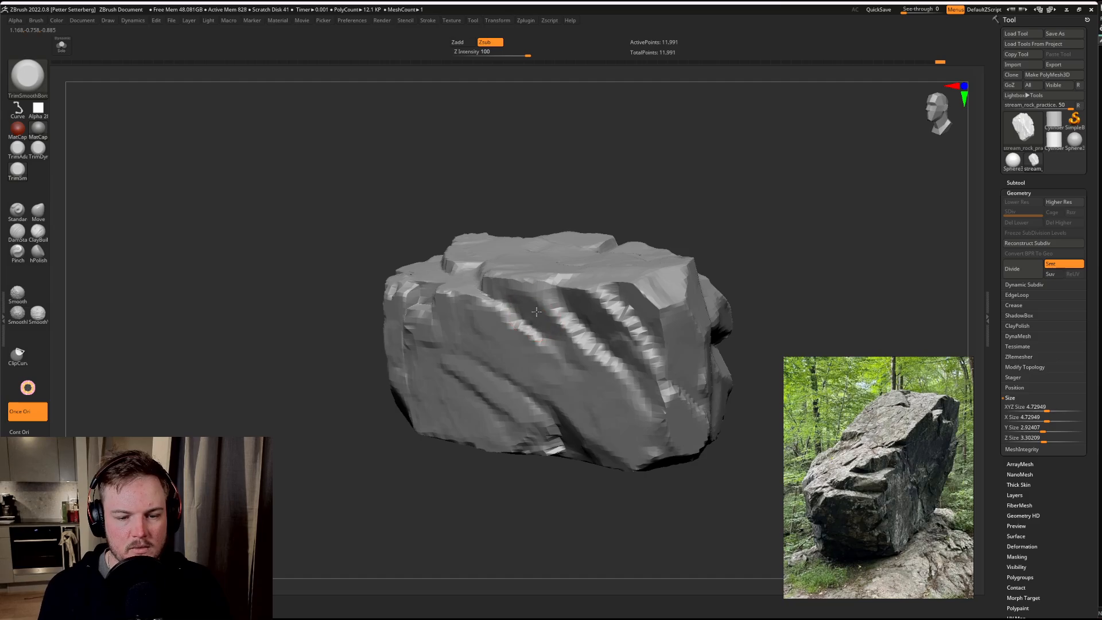
drag(555, 301, 552, 305)
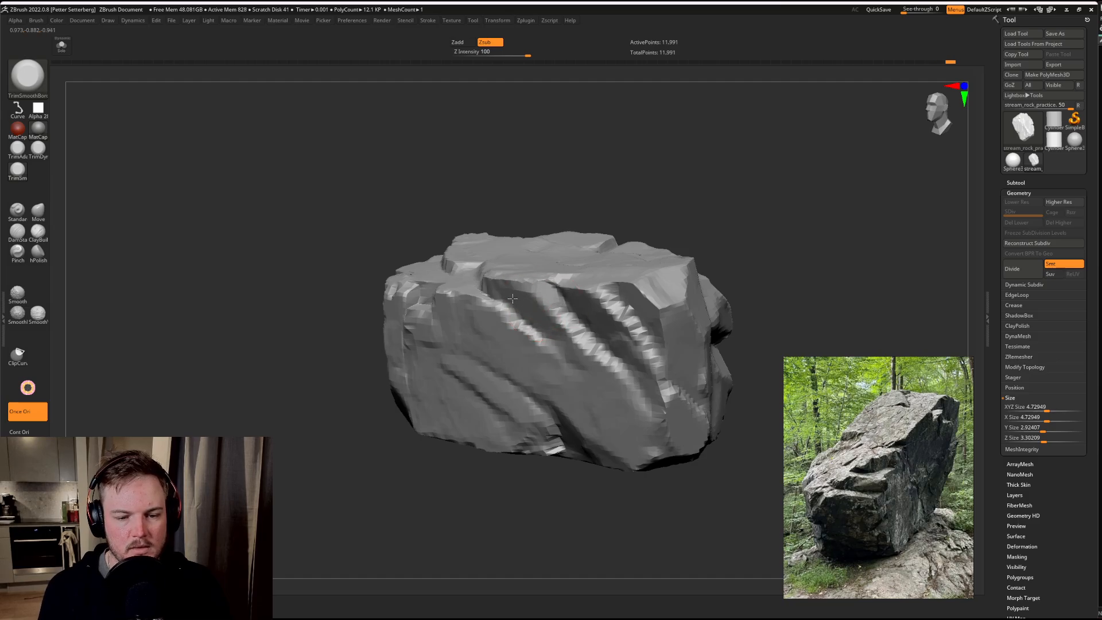
mouse_move(733, 224)
mouse_down()
mouse_move(778, 177)
mouse_move(760, 213)
mouse_up()
alt+drag(759, 213, 782, 204)
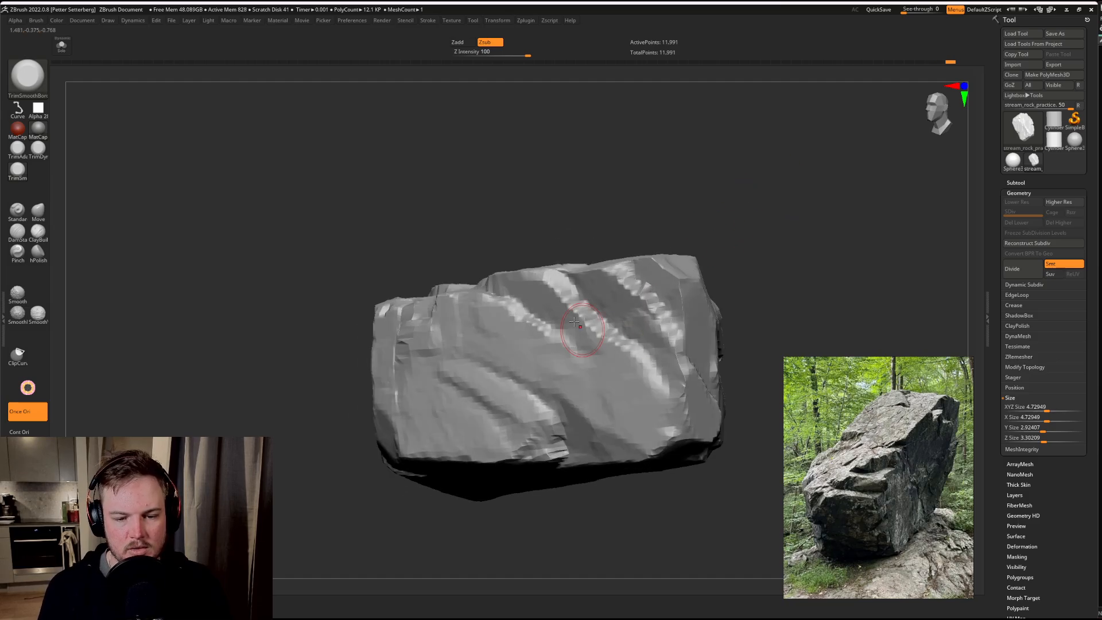
Step: Flatten the planes between the diagonal grooves and the ledge near the lower edge with a larger TrimSmoothBorder brush
key(s)
drag(556, 311, 685, 386)
drag(609, 317, 666, 367)
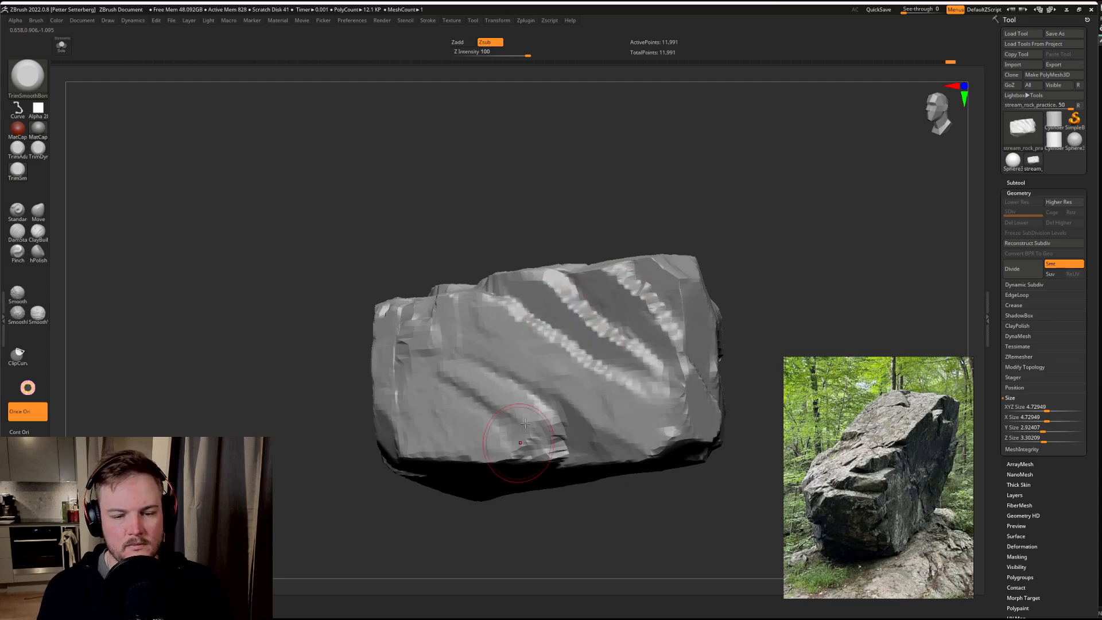
drag(571, 350, 545, 363)
drag(574, 441, 552, 452)
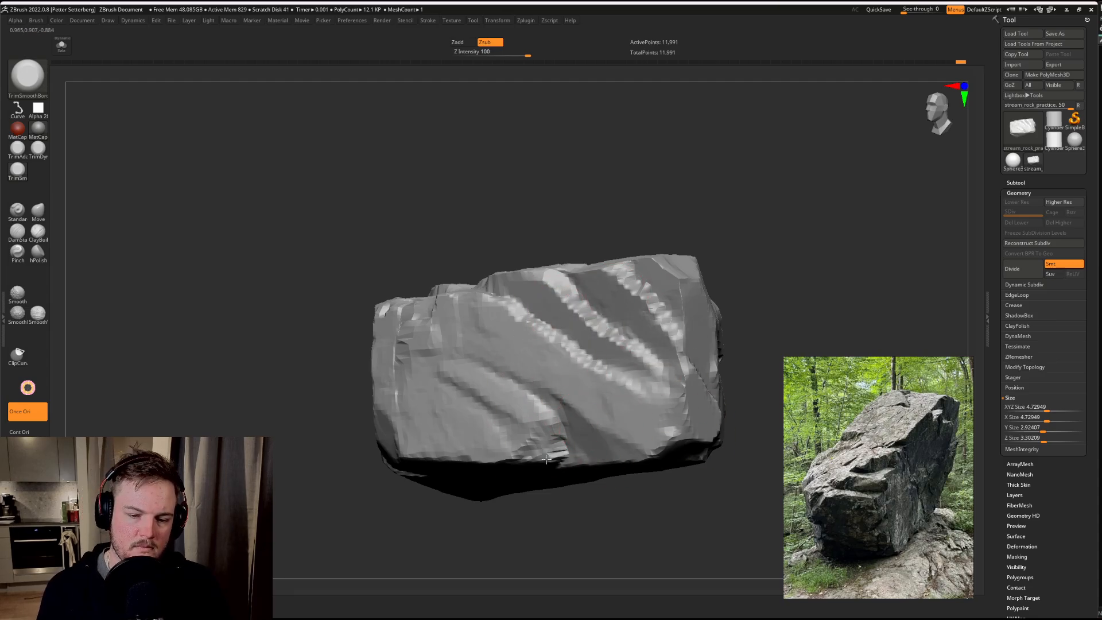
mouse_move(447, 398)
mouse_down()
mouse_move(457, 382)
mouse_move(503, 404)
mouse_move(495, 381)
mouse_move(452, 362)
mouse_move(485, 357)
mouse_move(502, 382)
mouse_up()
mouse_move(649, 214)
mouse_down()
mouse_move(714, 209)
mouse_move(782, 171)
mouse_up()
drag(468, 490, 517, 332)
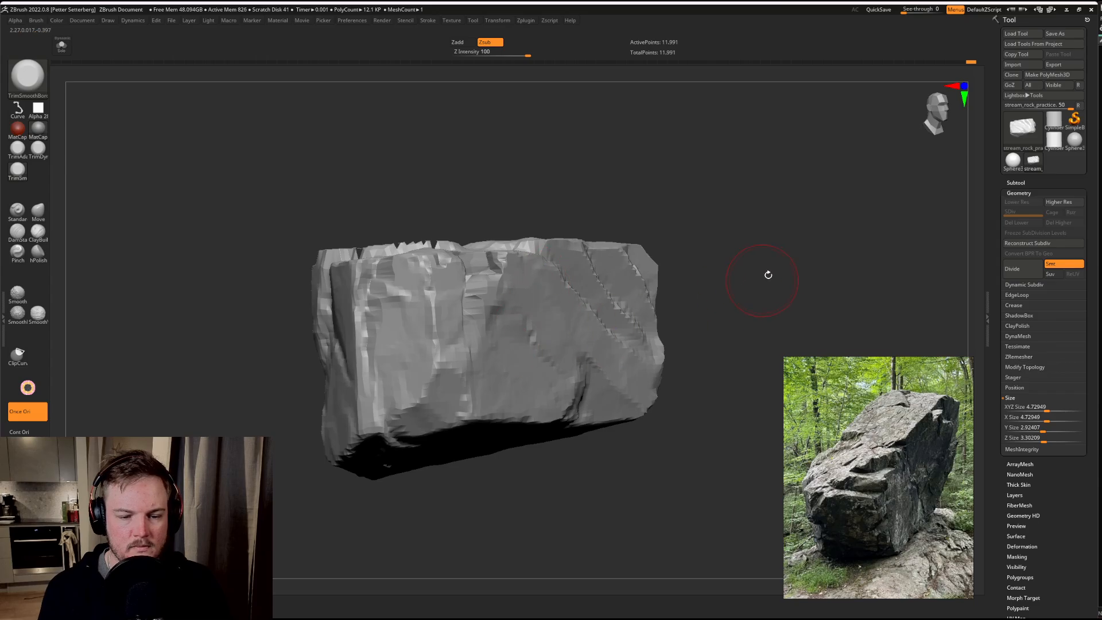
drag(768, 275, 746, 216)
drag(745, 216, 684, 273)
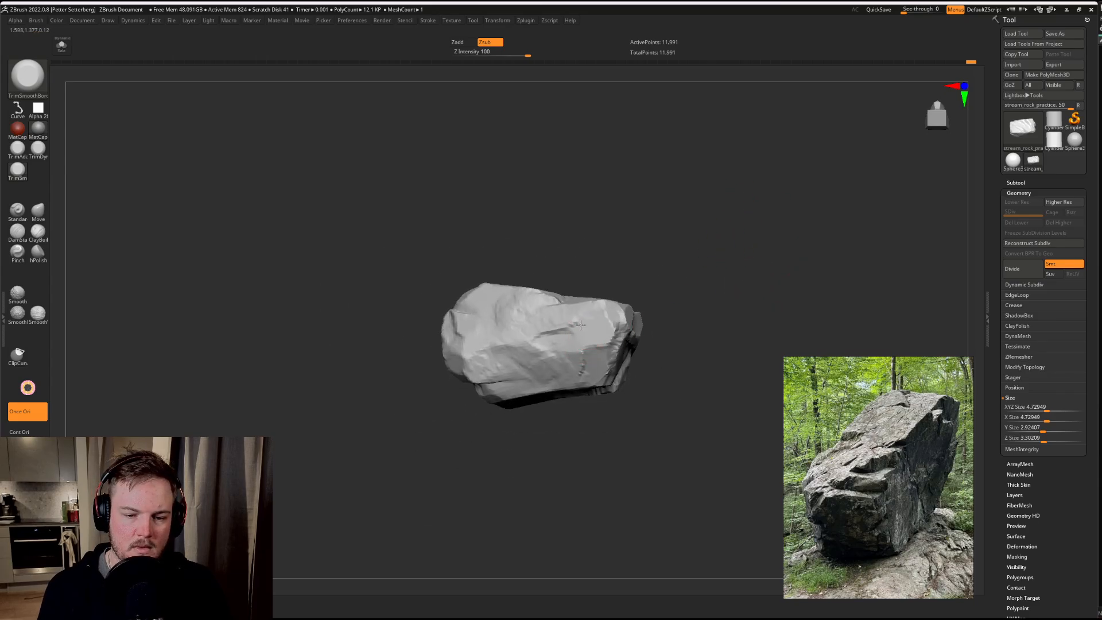
Step: Trim a sharper horizontal ledge and crack into the side edge of the rock's broad face with TrimSmoothBorder
drag(686, 207, 716, 212)
key(f)
alt+drag(826, 221, 741, 222)
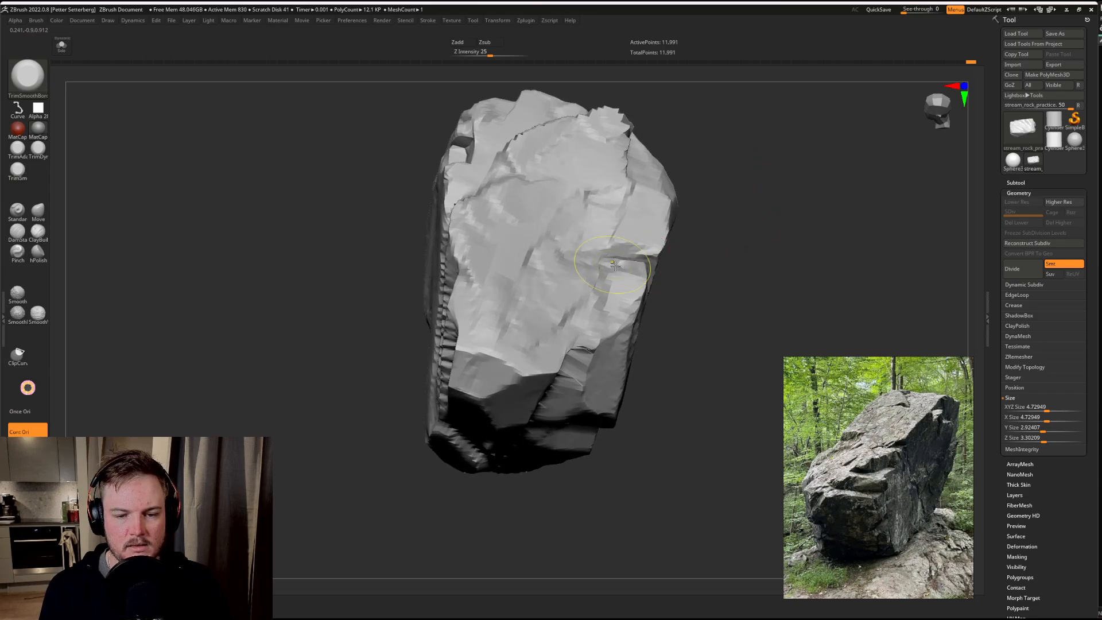
mouse_move(612, 256)
mouse_down()
mouse_move(652, 254)
mouse_move(643, 258)
mouse_up()
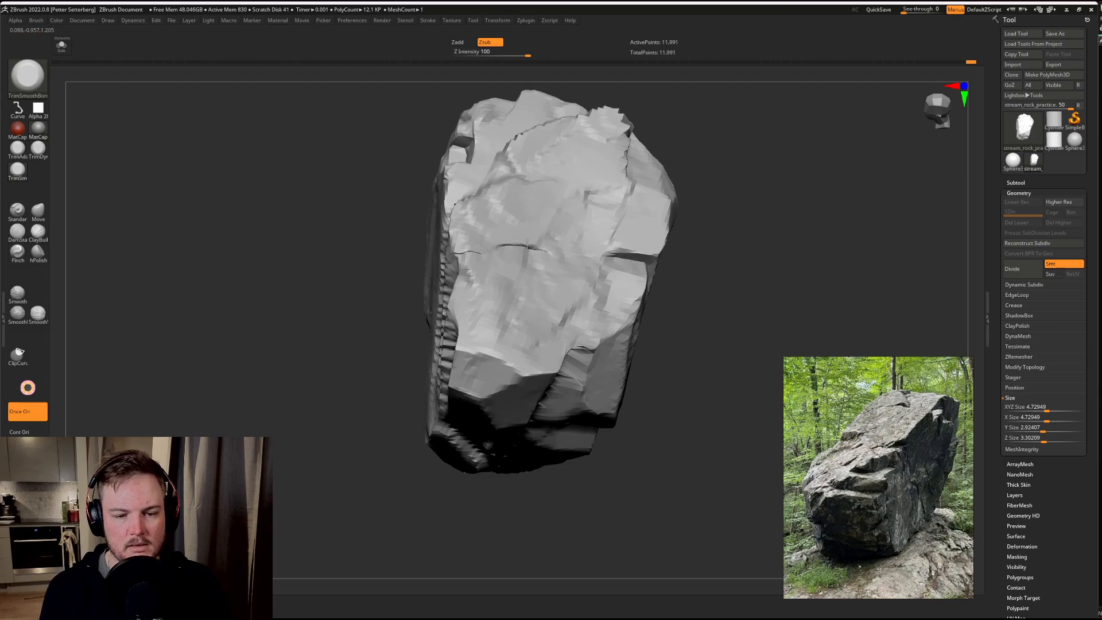
drag(770, 216, 632, 231)
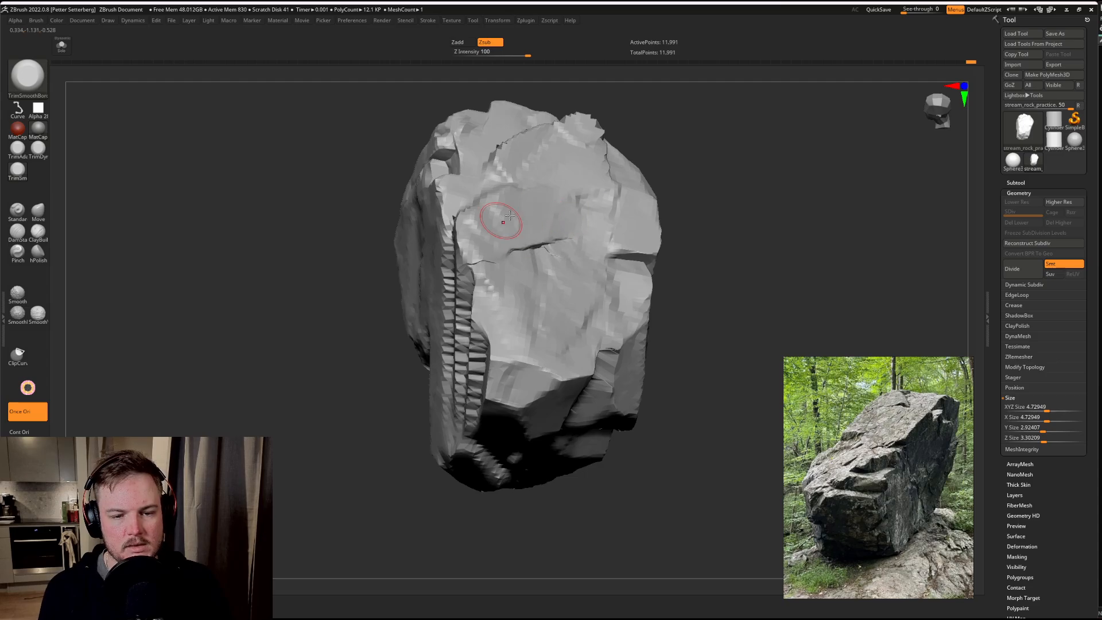
Step: Trim the stepped ledge beside the small recess on the broad face, using a tilted TrimSmoothBorder orientation along its diagonal edge
drag(291, 411, 311, 458)
drag(466, 184, 457, 182)
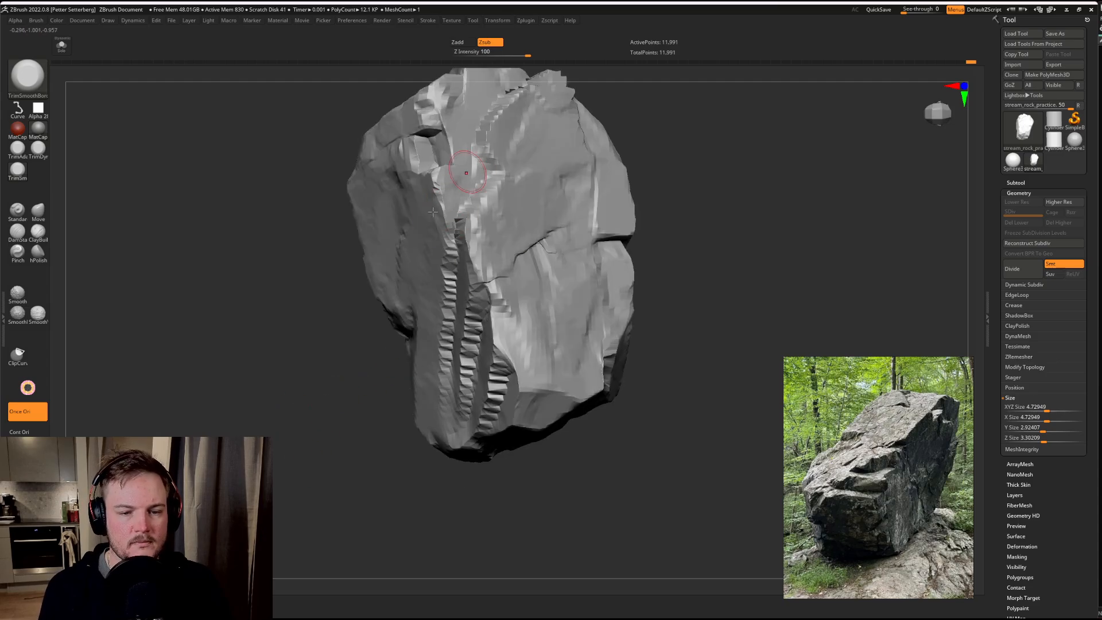
right_drag(466, 169, 454, 218)
drag(708, 155, 758, 153)
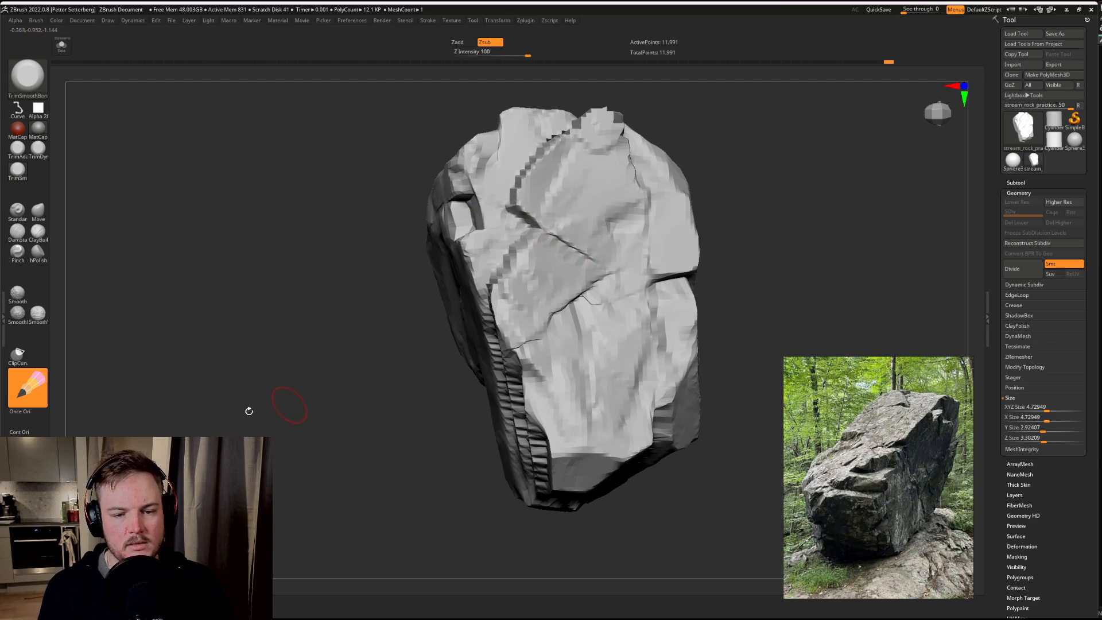
drag(246, 412, 125, 346)
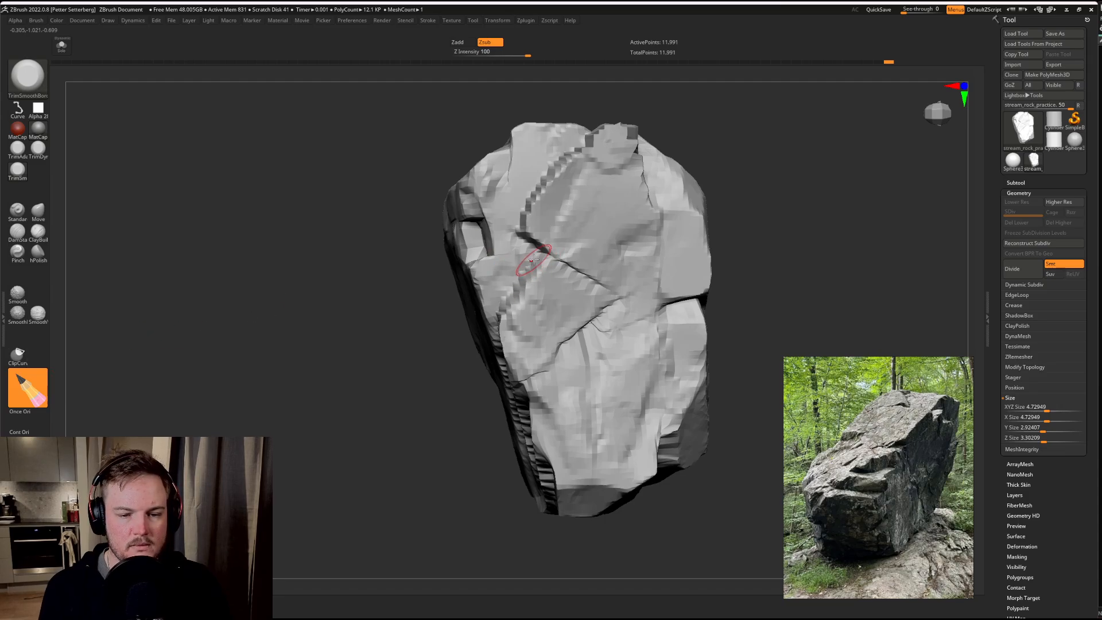
drag(508, 302, 549, 257)
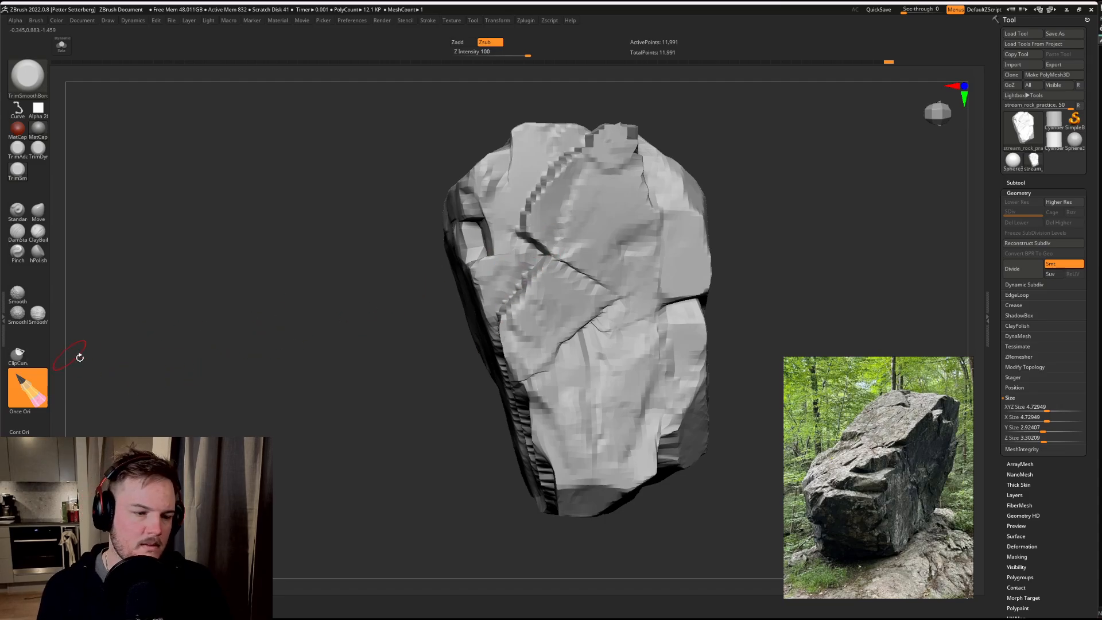
Step: Restore the Once Ori brush orientation and flatten the upper plane above the diagonal crack on the broad face
click(29, 412)
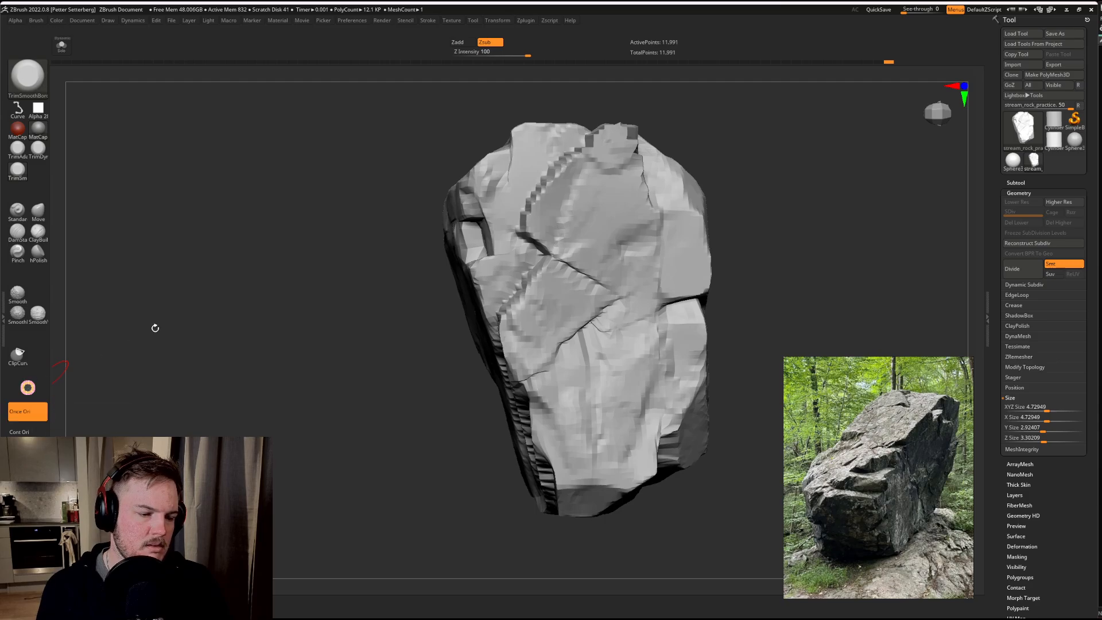
mouse_move(321, 318)
mouse_down()
mouse_move(298, 320)
mouse_move(307, 336)
mouse_up()
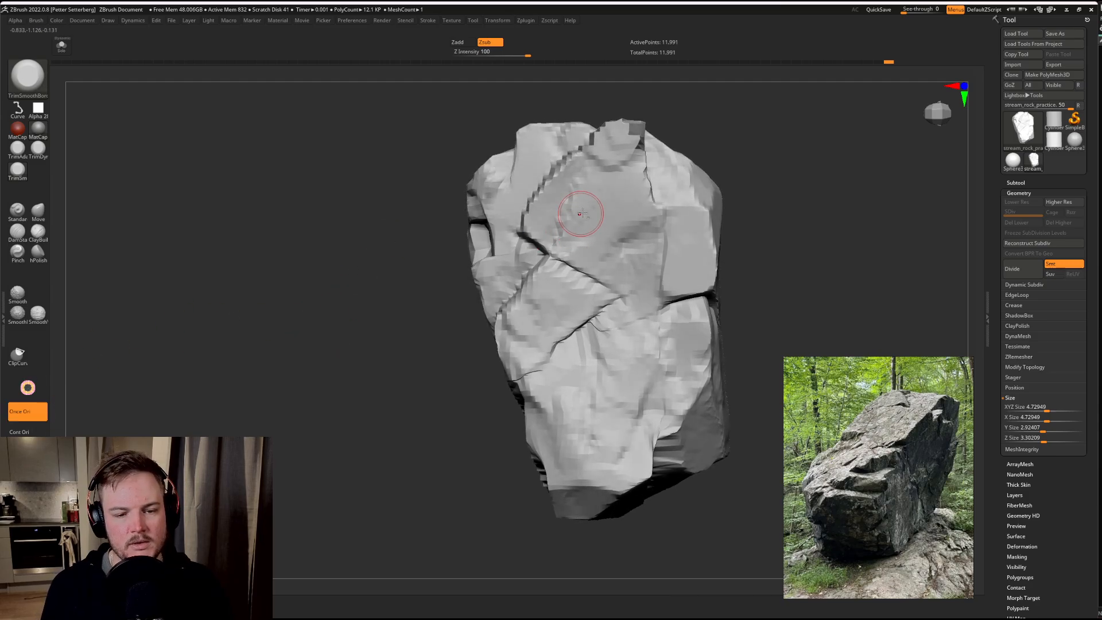
mouse_move(579, 211)
mouse_down()
mouse_move(548, 242)
mouse_move(562, 205)
mouse_move(569, 250)
mouse_up()
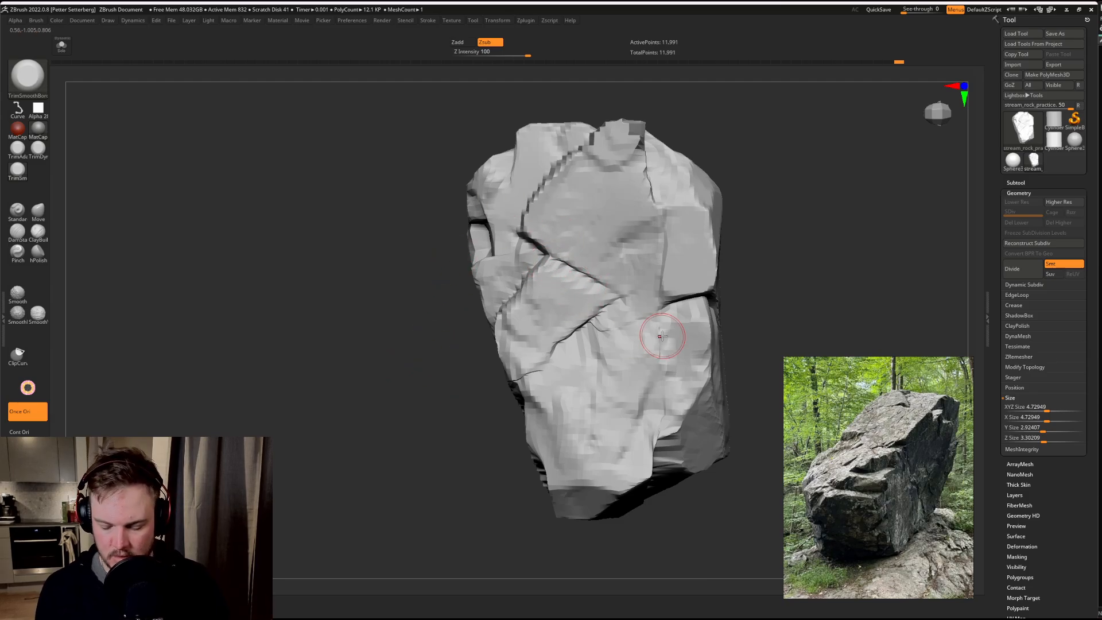
drag(359, 352, 348, 379)
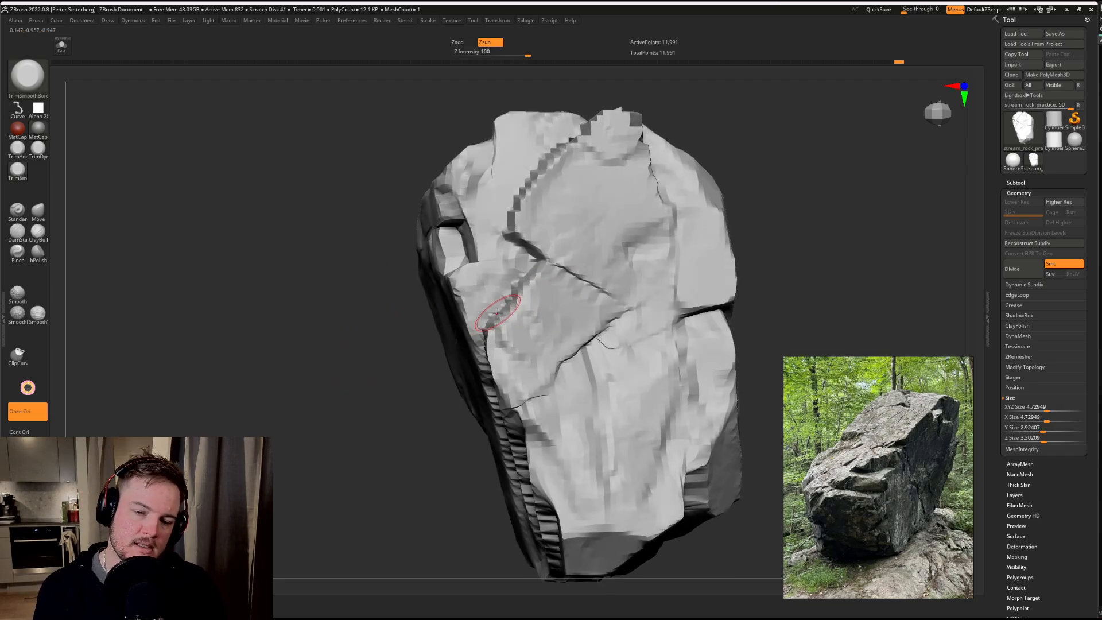
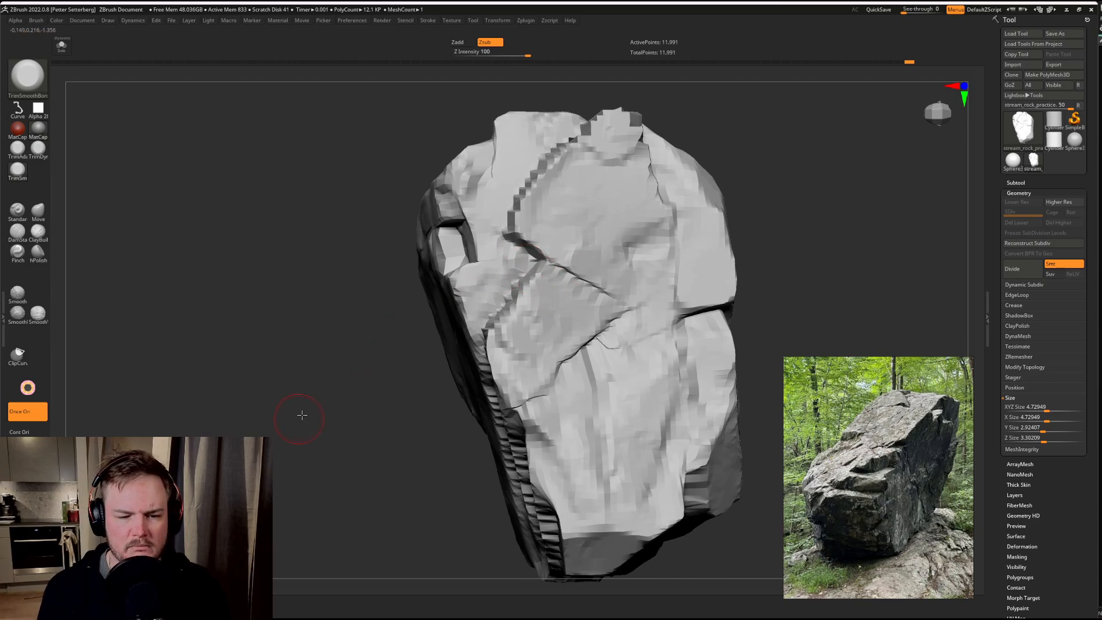
Step: Trim the plane between the small recess and the stepped groove on the broad face with TrimSmoothBorder
drag(302, 415, 531, 289)
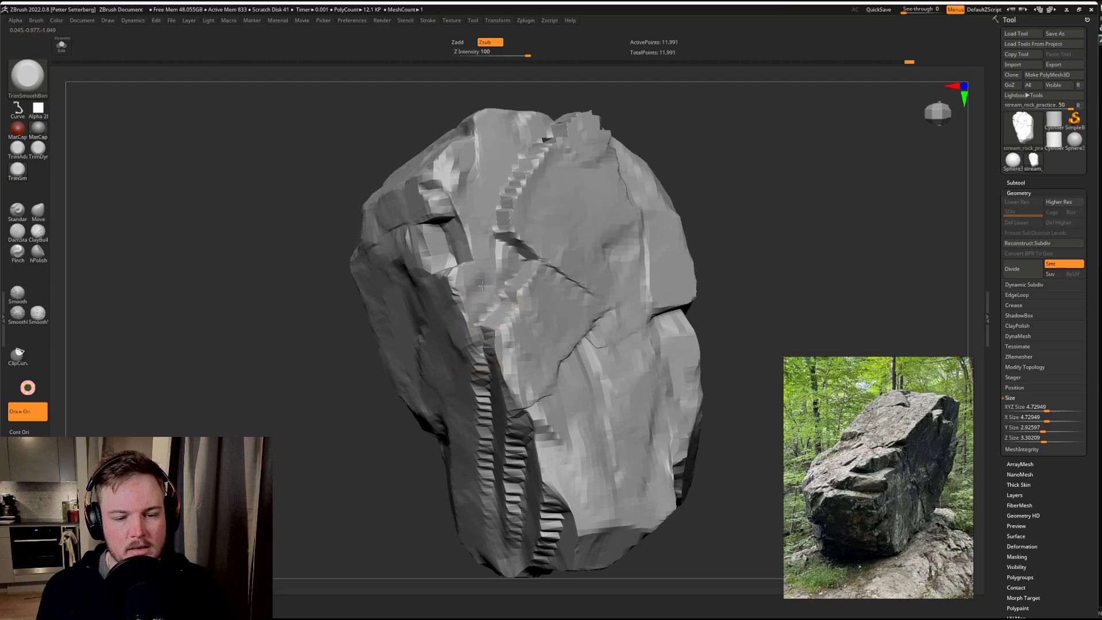
drag(490, 292, 504, 263)
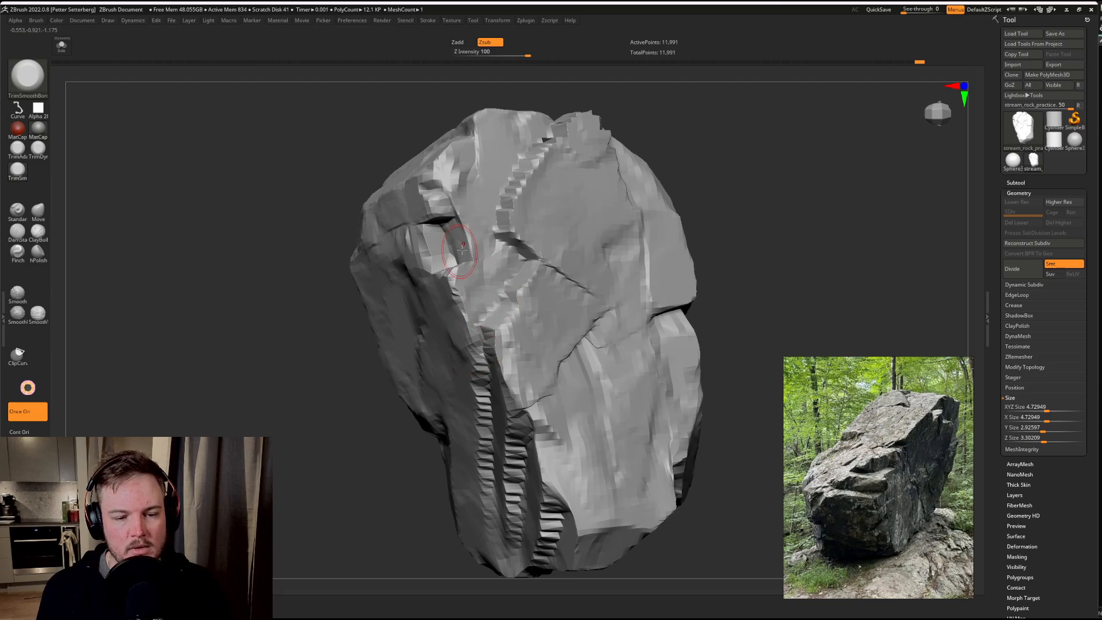
drag(253, 420, 442, 291)
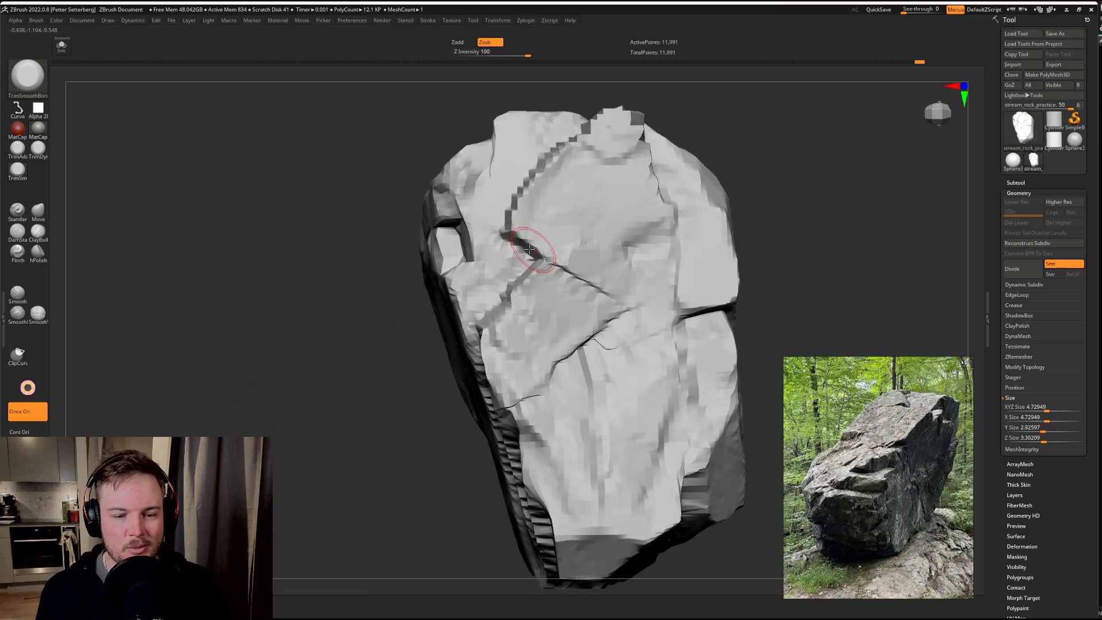
mouse_move(402, 218)
mouse_down()
mouse_move(308, 333)
mouse_move(559, 160)
mouse_up()
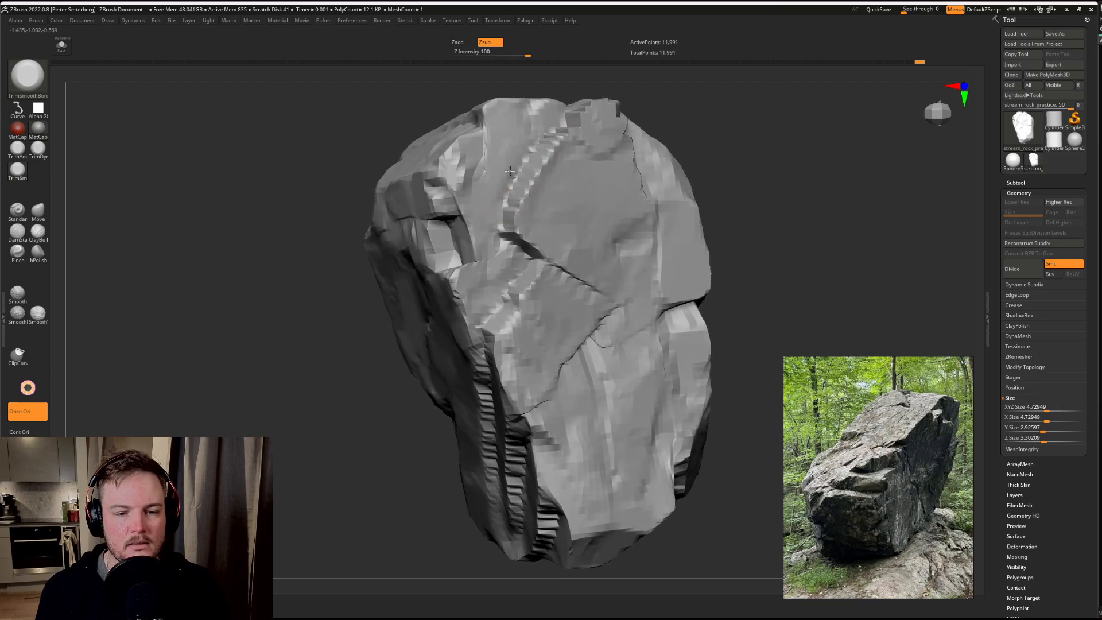
mouse_move(286, 356)
mouse_down()
mouse_move(275, 395)
mouse_move(247, 394)
mouse_move(316, 317)
mouse_move(223, 412)
mouse_up()
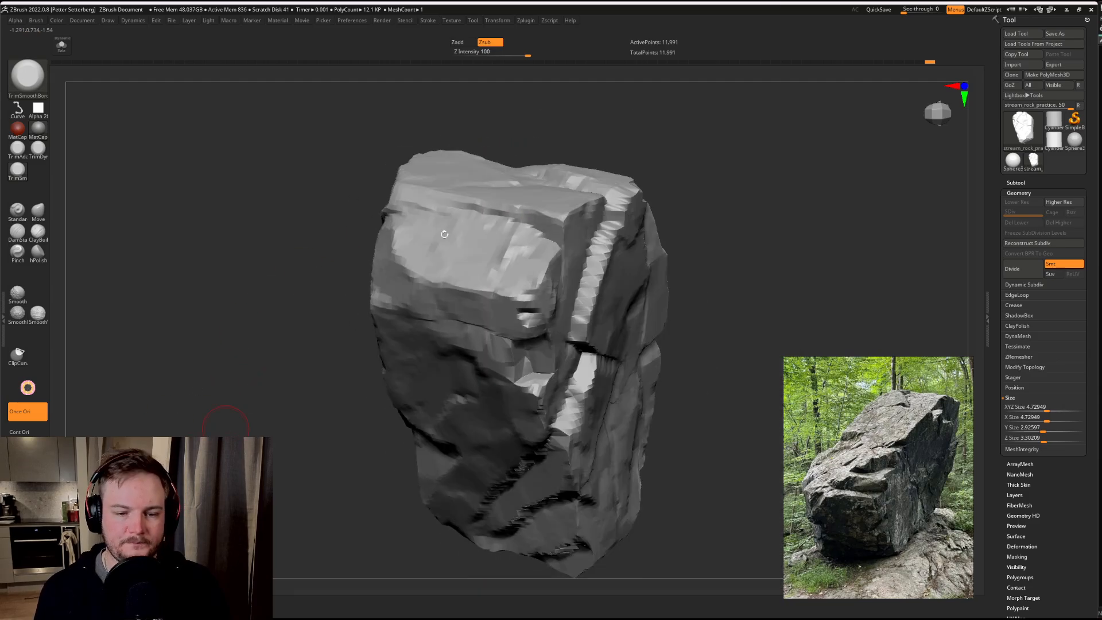
Step: Flatten the upper end facet above the small recess and the edge where it meets the side face
drag(528, 245, 502, 256)
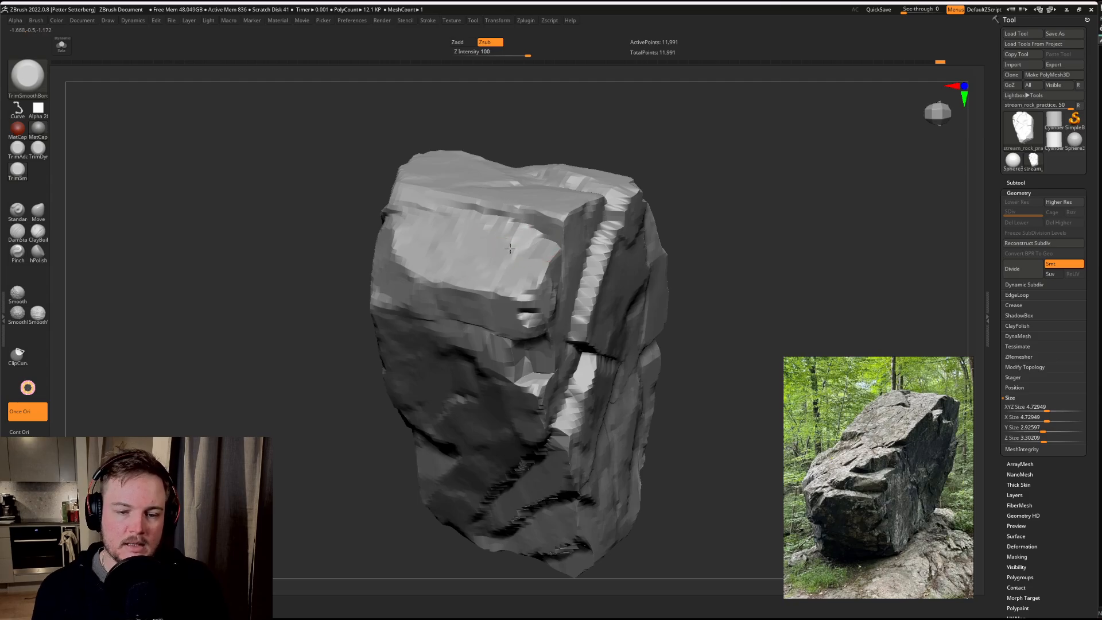
mouse_move(376, 392)
mouse_down()
mouse_move(454, 488)
mouse_move(241, 386)
mouse_move(287, 418)
mouse_move(357, 395)
mouse_up()
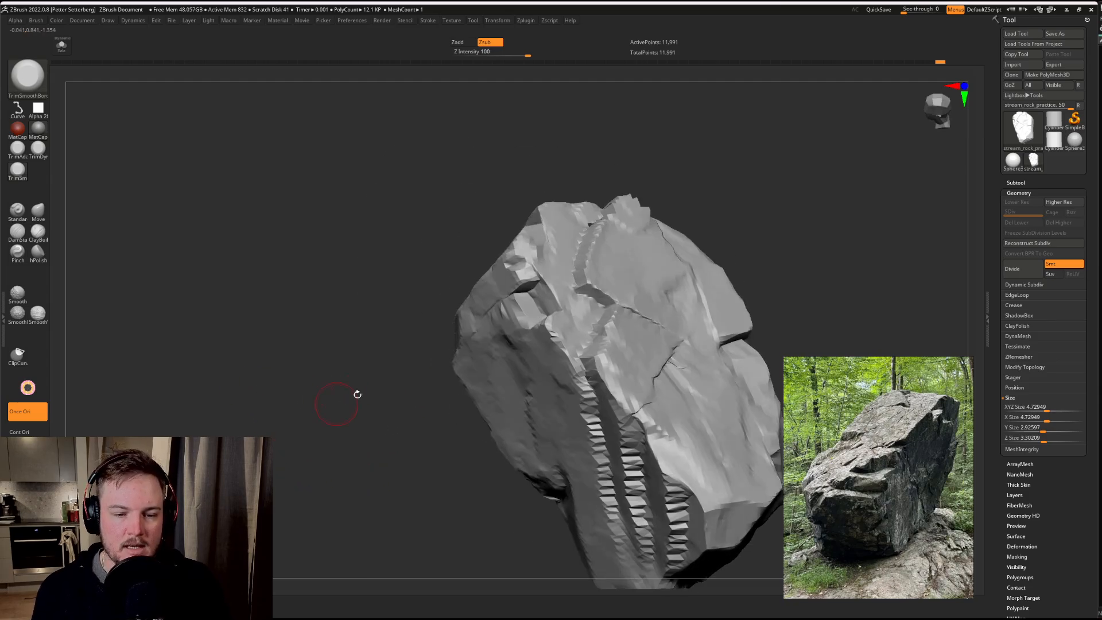
mouse_move(543, 248)
mouse_down()
mouse_move(546, 261)
mouse_move(526, 243)
mouse_up()
drag(309, 404, 352, 345)
Step: Smooth the lower plane of the broad face beside the diagonal grooves
drag(445, 456, 584, 386)
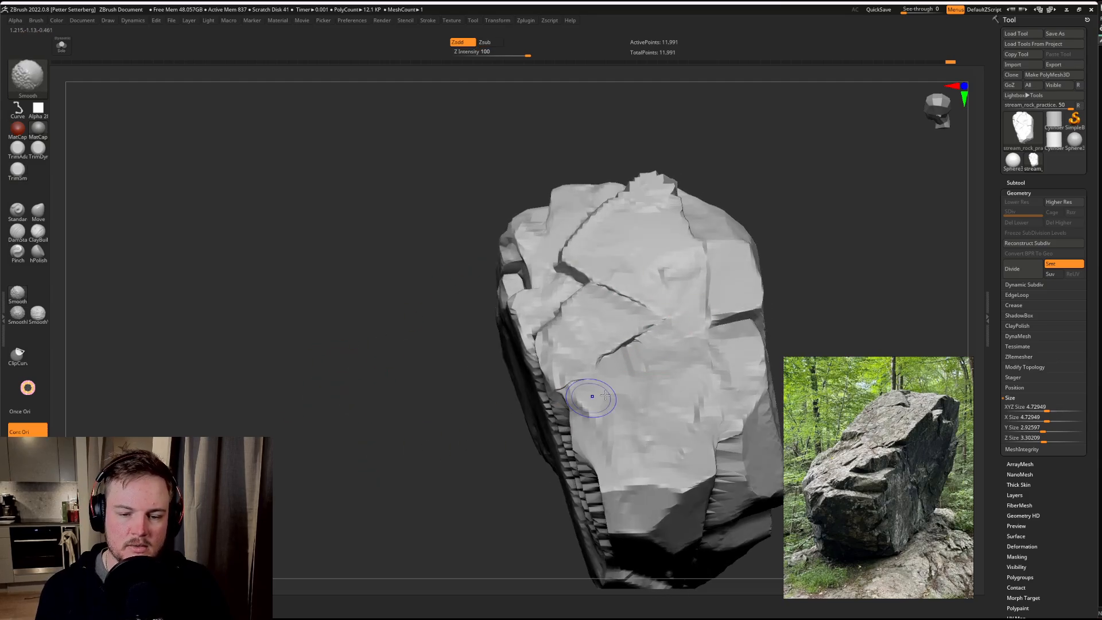
drag(394, 536, 505, 337)
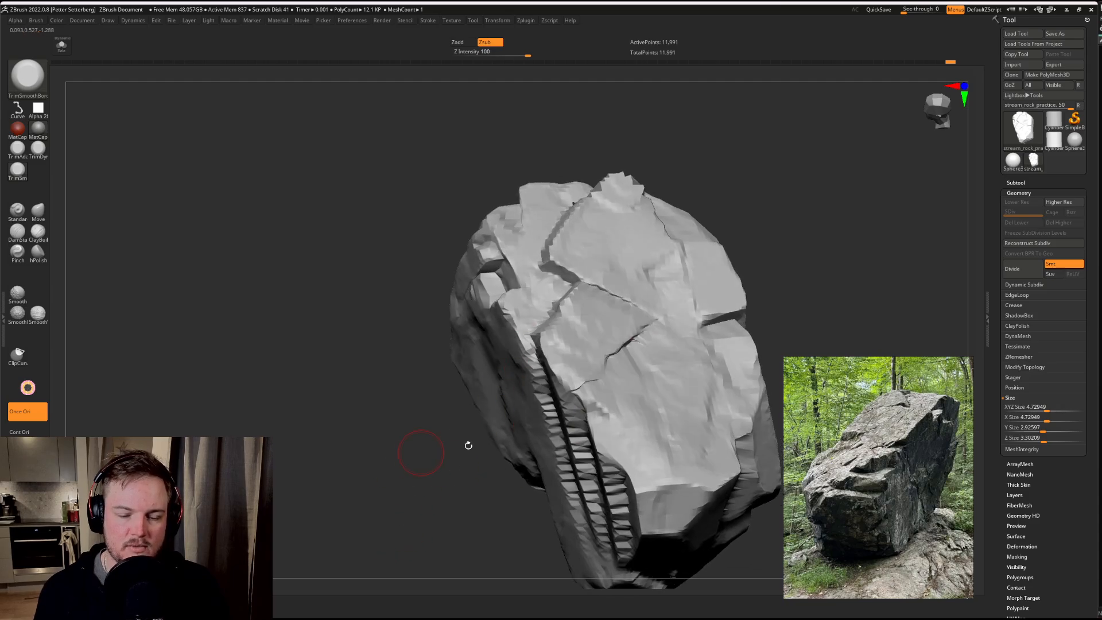
mouse_move(332, 381)
mouse_down()
mouse_move(295, 364)
mouse_move(387, 413)
mouse_up()
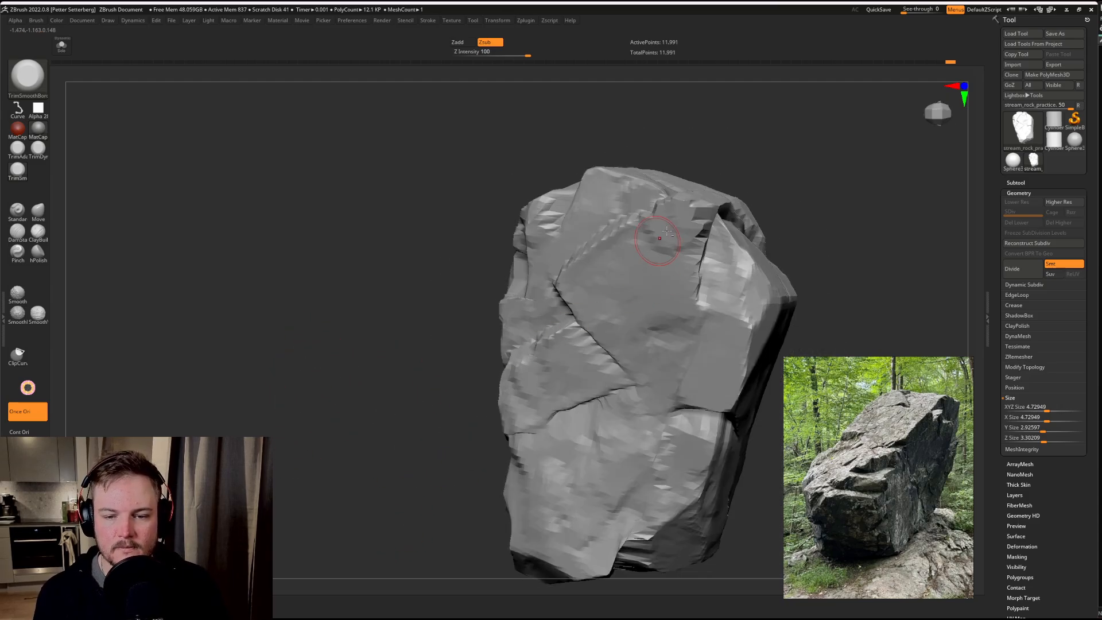
Step: Flatten the upper plane of the broad face and trim down the jagged protrusion at its tip
mouse_move(689, 221)
mouse_down()
mouse_move(664, 216)
mouse_move(704, 214)
mouse_move(667, 222)
mouse_move(695, 219)
mouse_move(684, 205)
mouse_up()
key(ctrl+z)
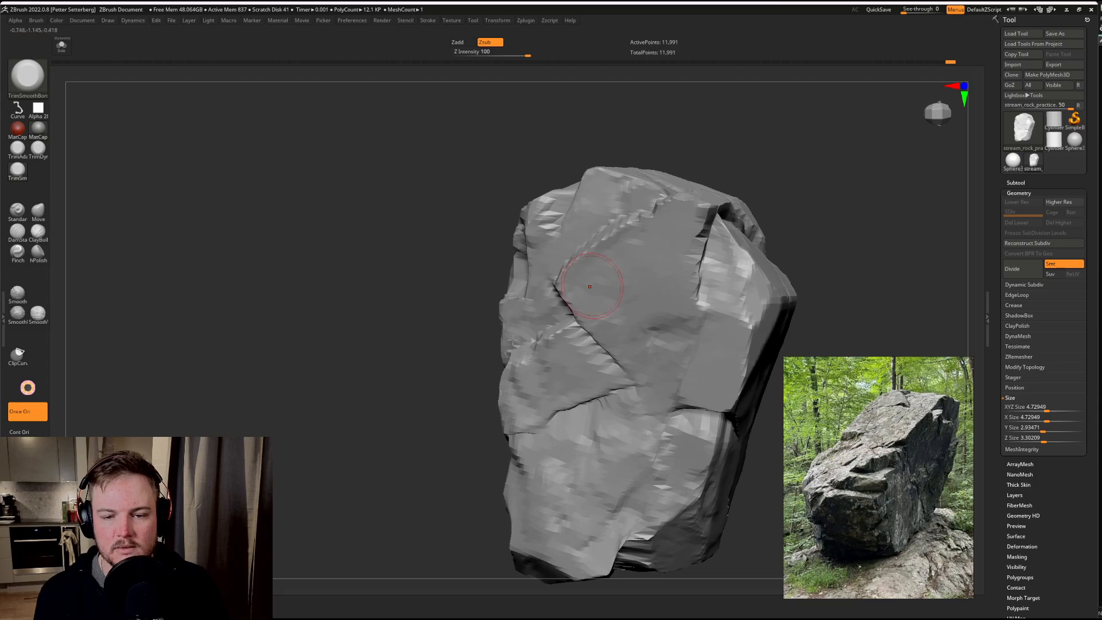
mouse_move(391, 325)
mouse_down()
mouse_move(401, 260)
mouse_move(450, 278)
mouse_move(505, 240)
mouse_move(551, 244)
mouse_up()
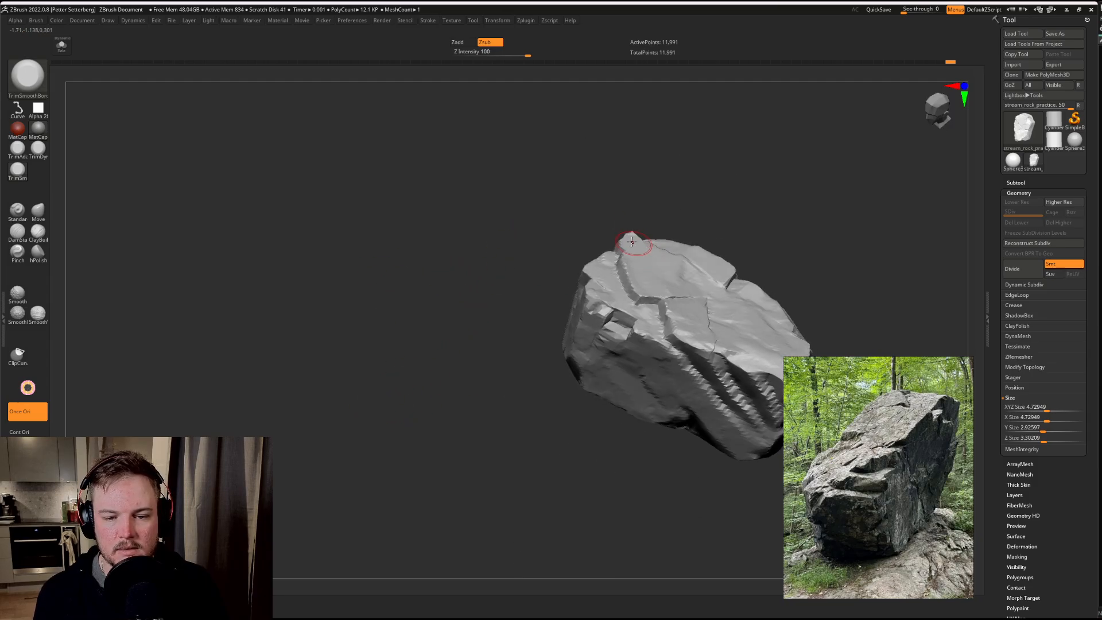
drag(634, 212, 775, 230)
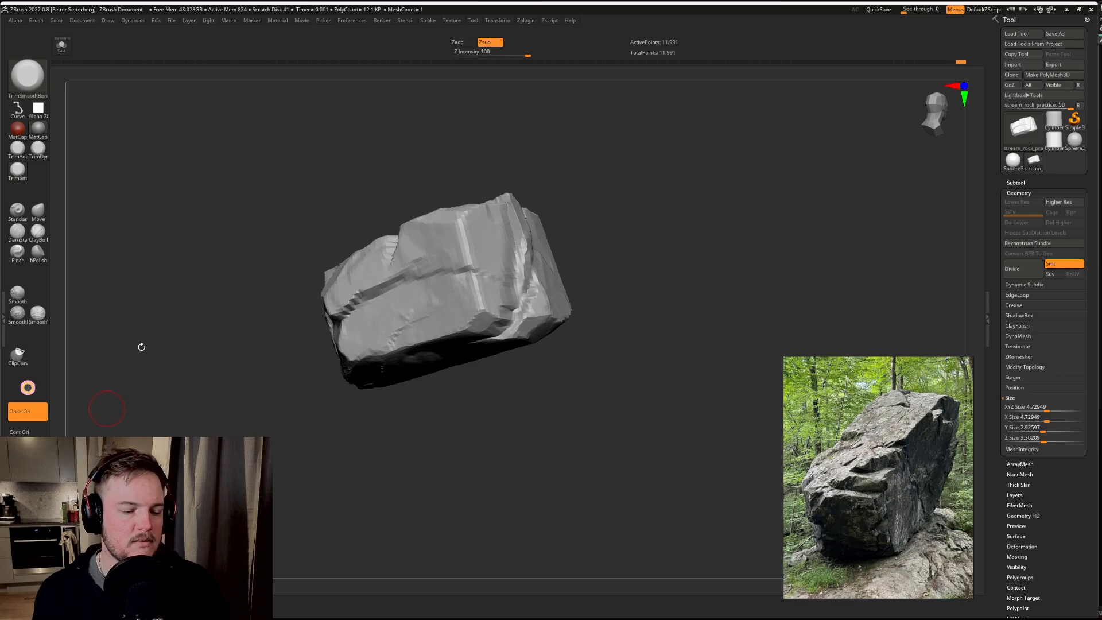
Step: Subdivide the rock mesh once and trim the crack at the broad face's side edge into a sharper notch
key(ctrl+d)
mouse_move(167, 390)
mouse_down()
mouse_move(229, 417)
mouse_move(241, 476)
mouse_up()
mouse_move(708, 205)
mouse_down()
mouse_move(679, 245)
mouse_move(739, 182)
mouse_move(622, 248)
mouse_move(500, 243)
mouse_up()
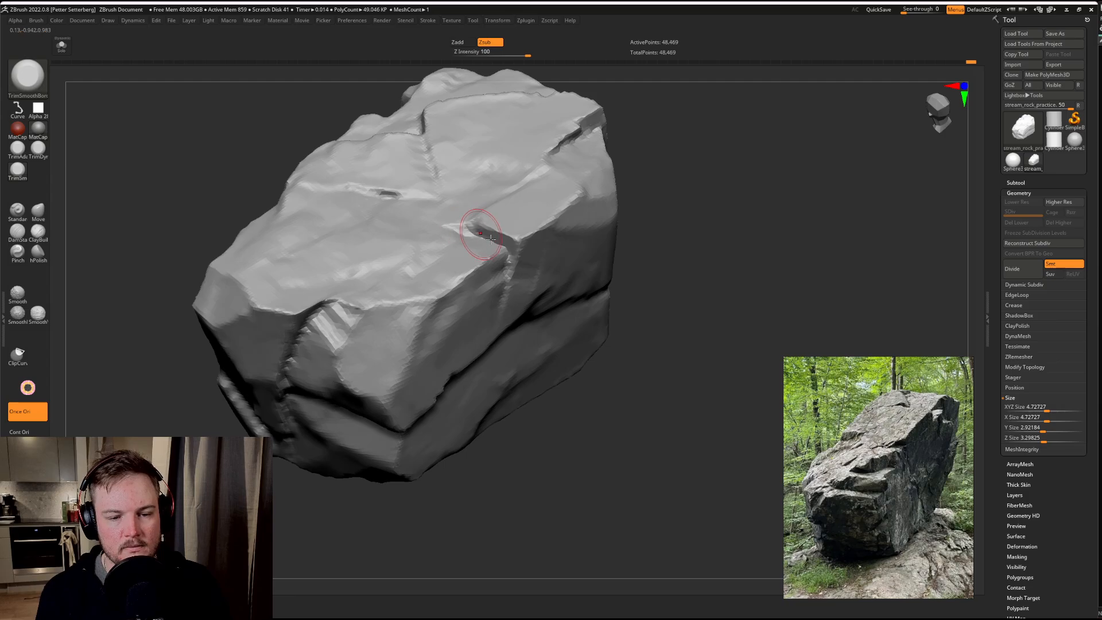
mouse_move(481, 233)
shift+mouse_down()
mouse_move(468, 226)
mouse_move(510, 237)
shift+mouse_up()
mouse_move(510, 237)
shift+mouse_down()
mouse_move(449, 218)
mouse_move(514, 262)
shift+mouse_up()
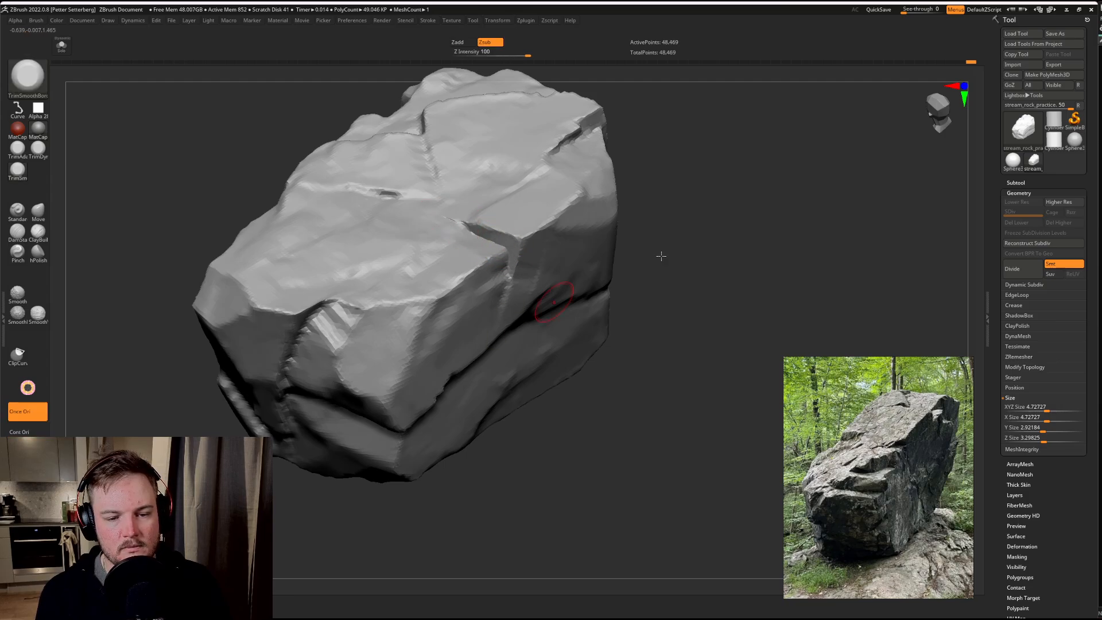
drag(753, 225, 665, 246)
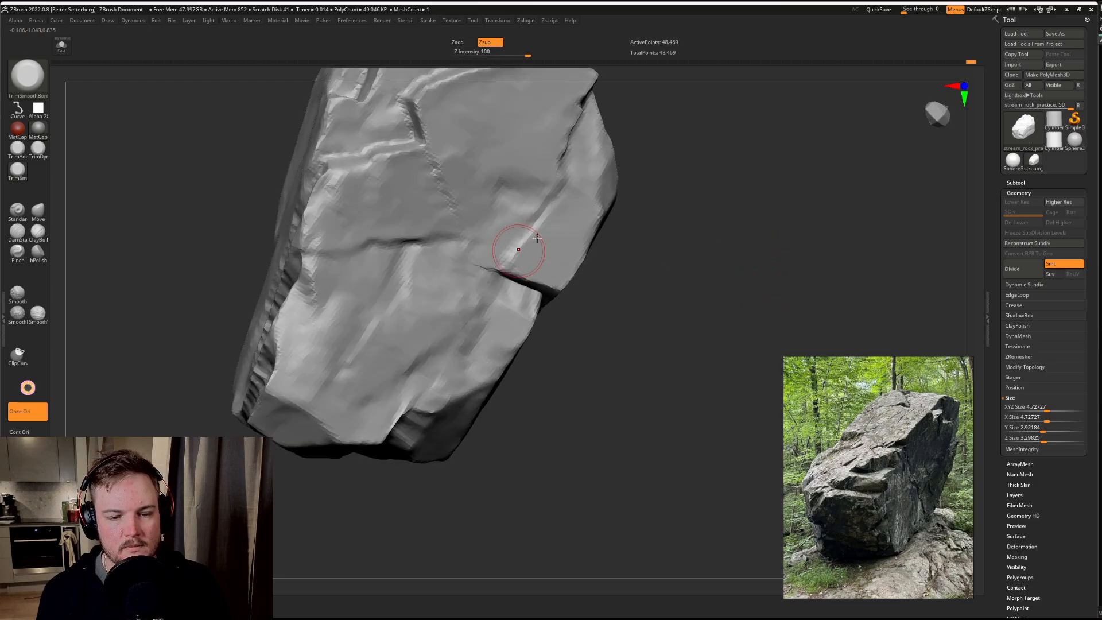
Step: Trim the ledge below the diagonal crack into a clean flat bevel and flatten the plane leading to the small recess
drag(643, 201, 724, 170)
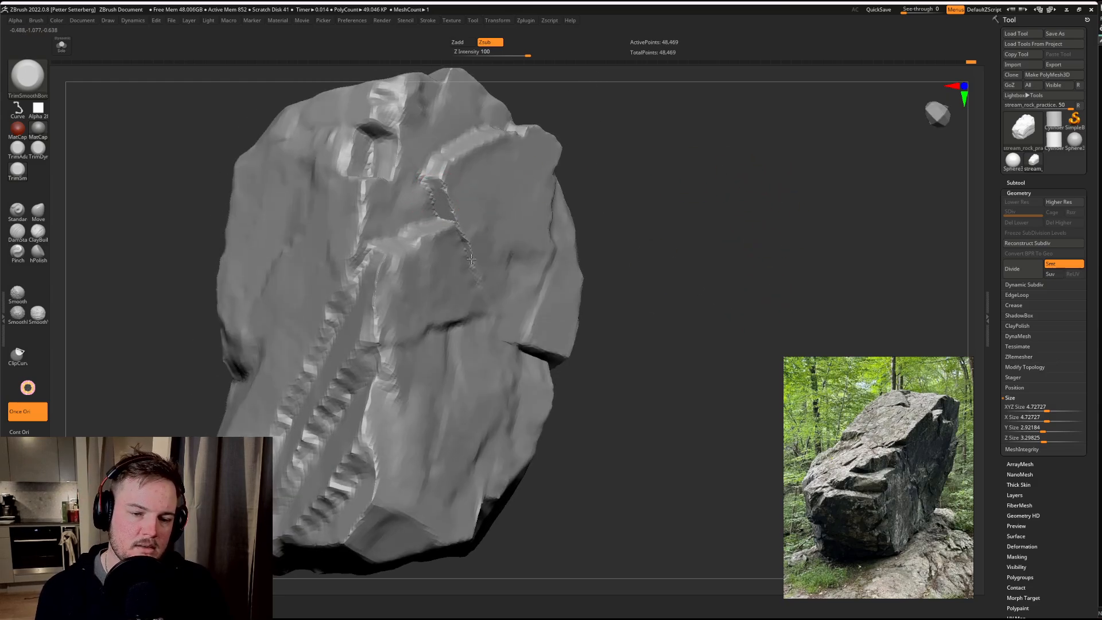
drag(719, 230, 643, 170)
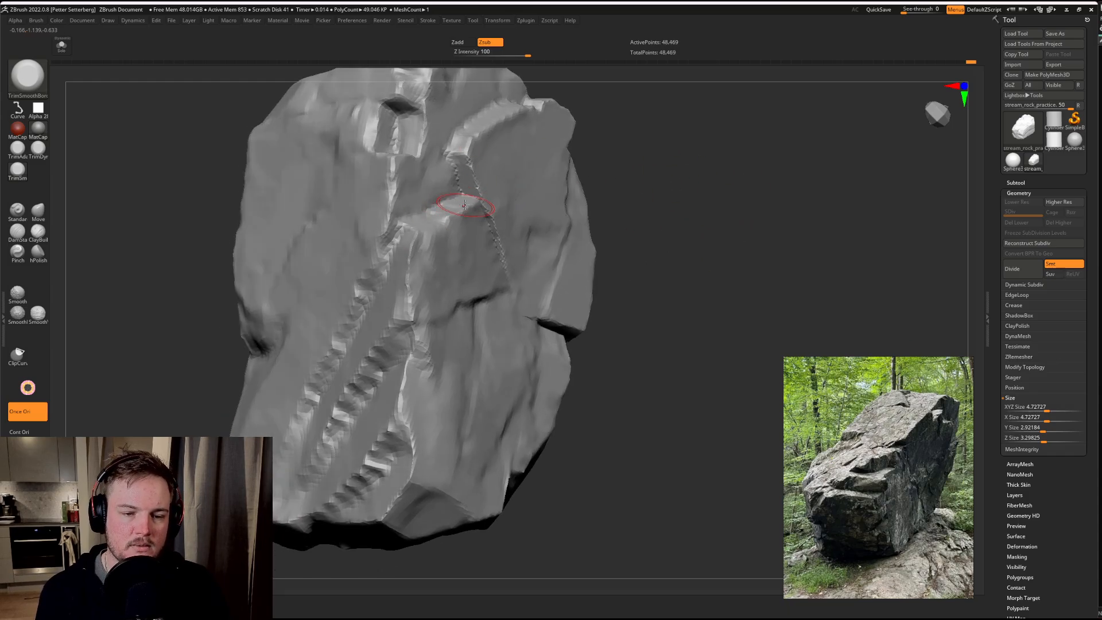
mouse_move(426, 218)
mouse_down()
mouse_move(400, 196)
mouse_move(434, 199)
mouse_up()
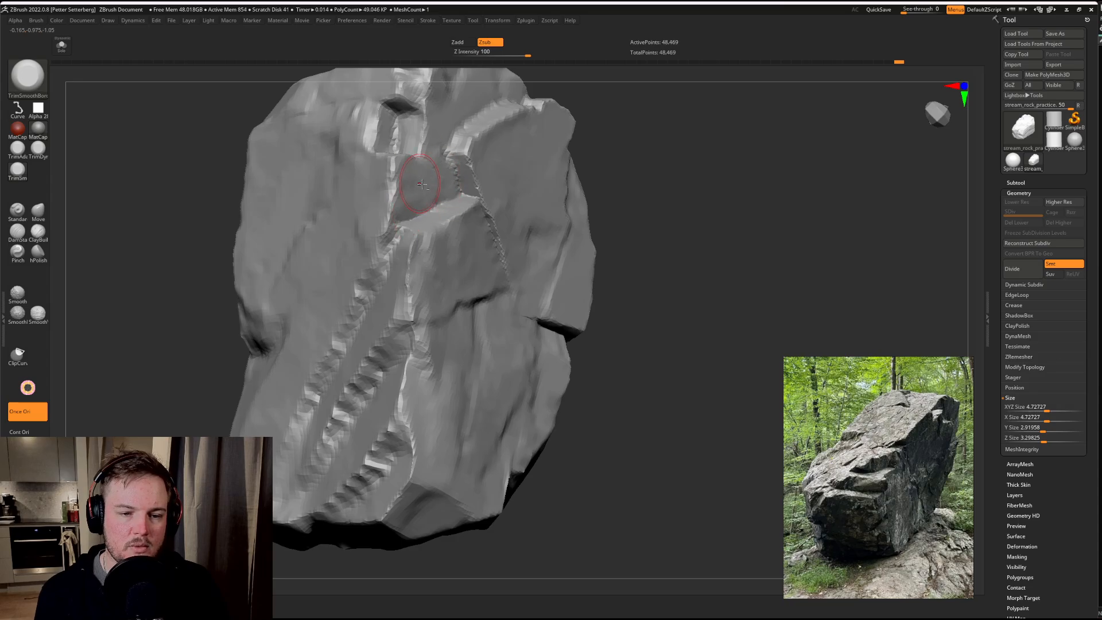
mouse_move(241, 327)
mouse_down()
mouse_move(812, 247)
mouse_move(645, 253)
mouse_up()
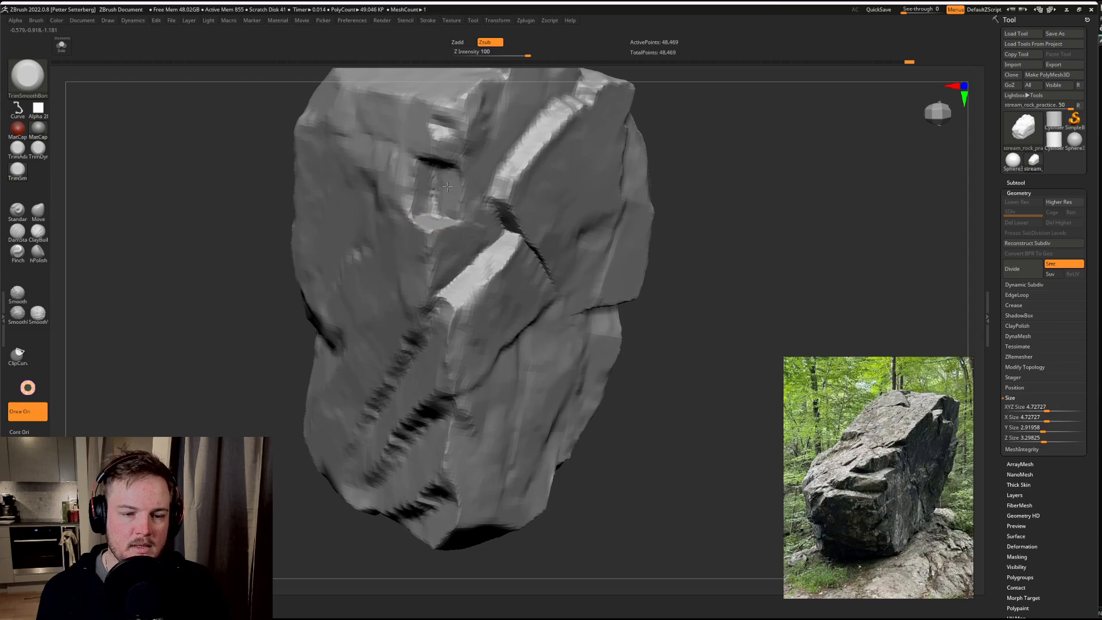
Step: Extend a thin crack from the upper corner of the small recess across the adjoining side face
right_drag(385, 214, 381, 200)
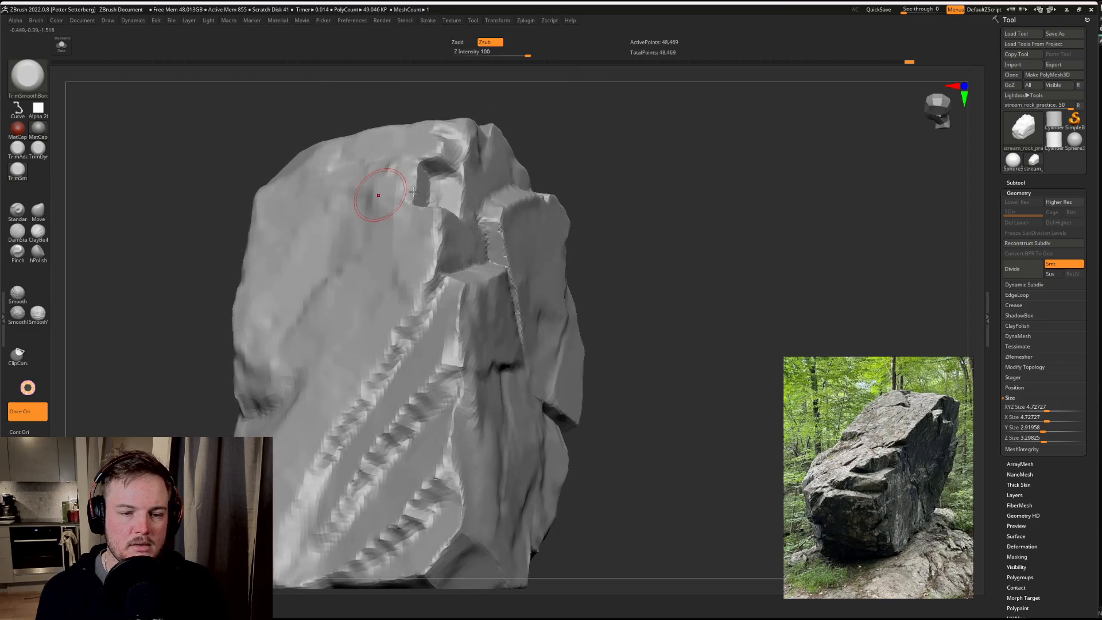
drag(402, 172, 424, 164)
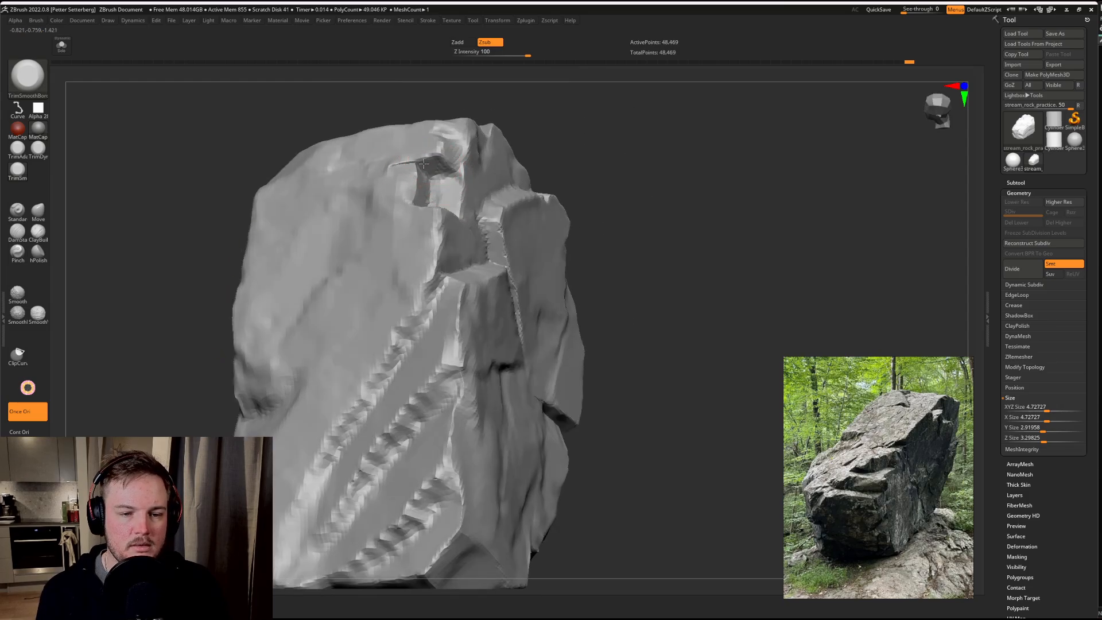
drag(150, 311, 179, 321)
drag(575, 180, 540, 184)
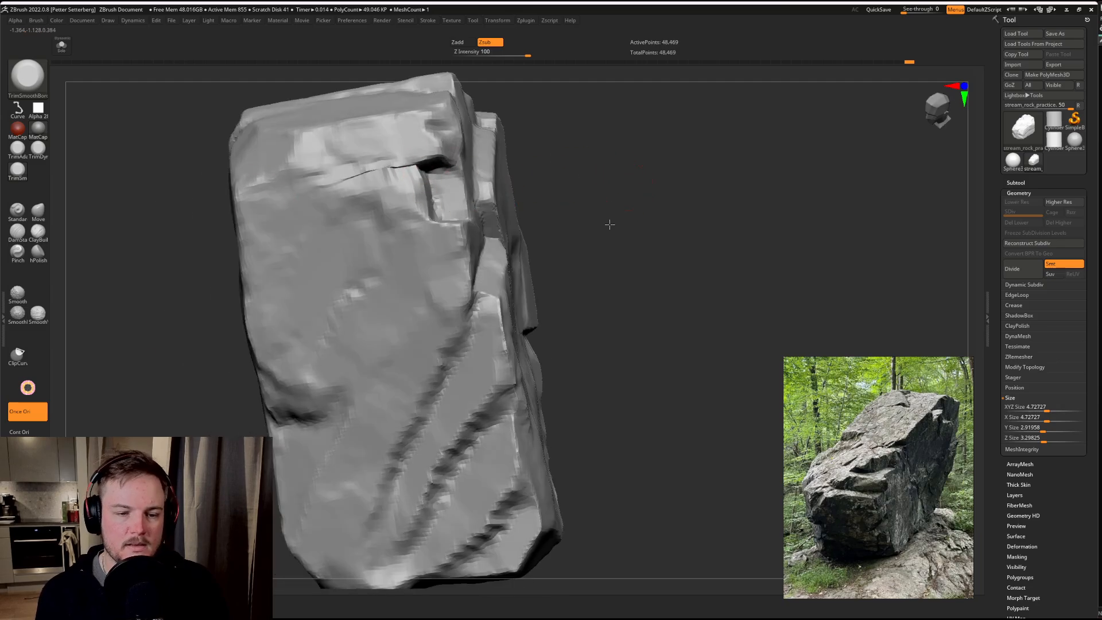
Step: Trim a shallow stepped plane into the side face below the new crack, next to the small recess
drag(610, 224, 428, 221)
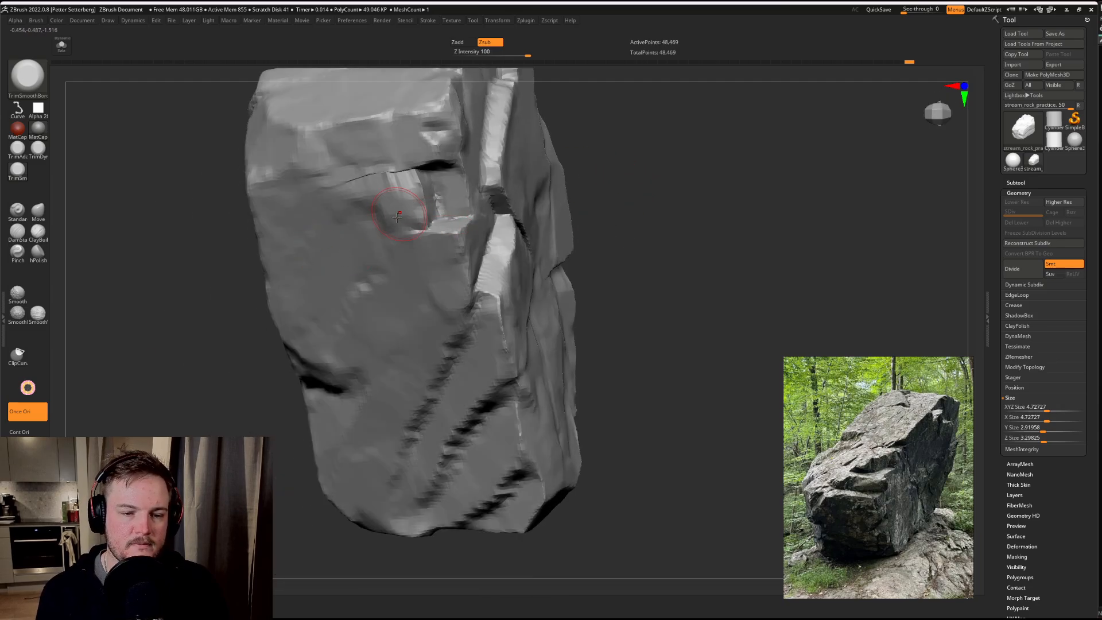
mouse_move(386, 209)
mouse_down()
mouse_move(375, 210)
mouse_move(395, 201)
mouse_move(357, 202)
mouse_move(405, 198)
mouse_move(414, 221)
mouse_move(386, 240)
mouse_up()
drag(611, 227, 705, 104)
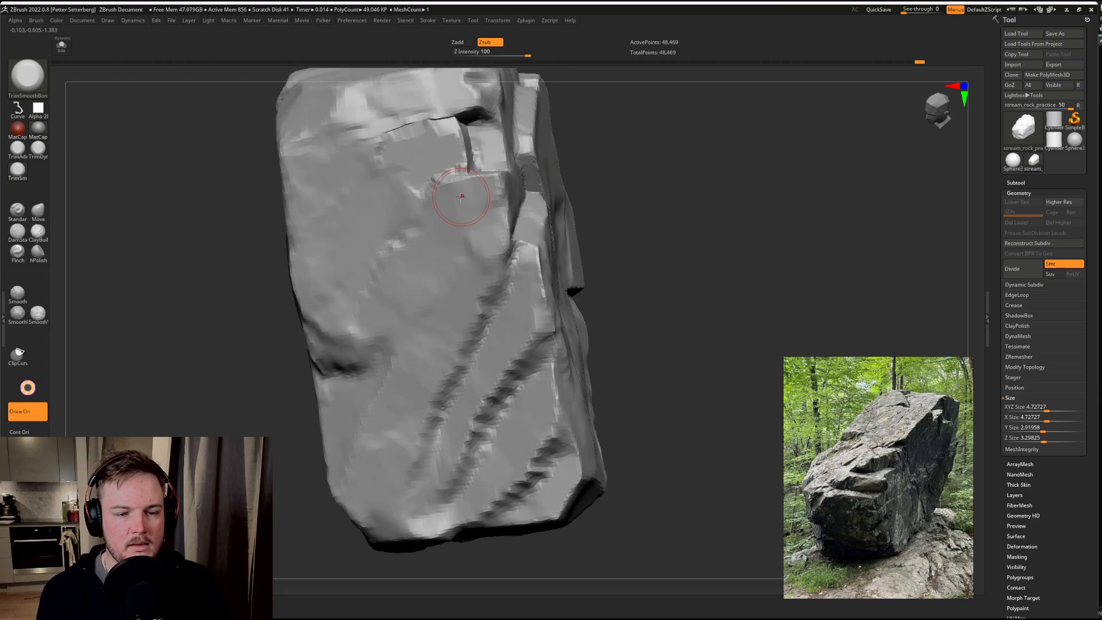
mouse_move(453, 187)
mouse_down()
mouse_move(442, 154)
mouse_move(423, 170)
mouse_up()
drag(689, 229, 706, 165)
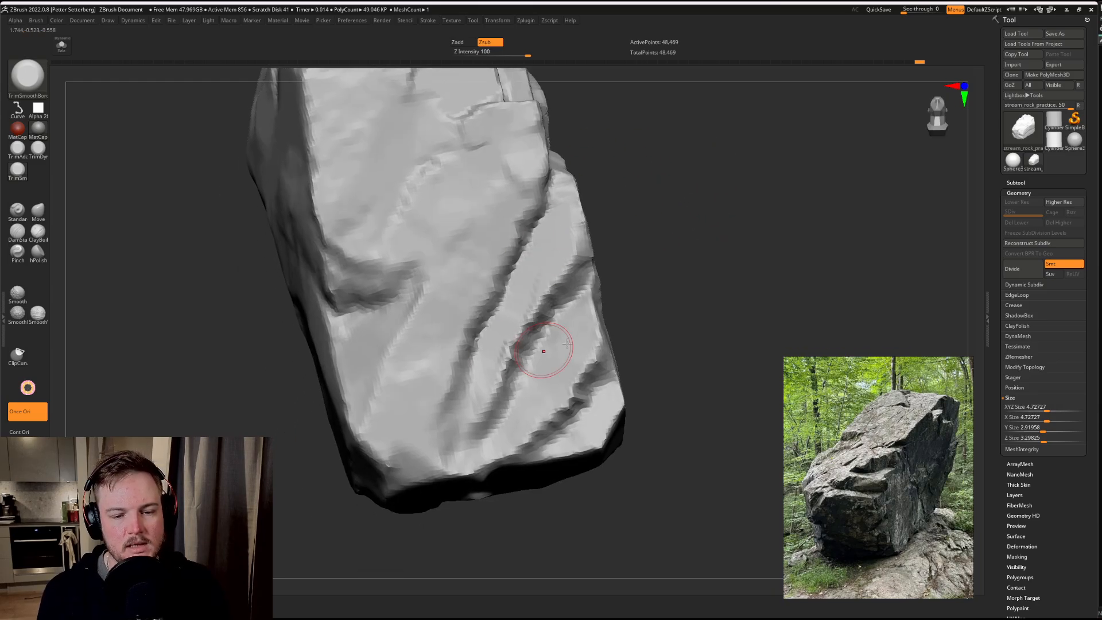
Step: Trim the walls and planes of the diagonal grooves on the side face, continuing the middle groove down to the lower edge
drag(739, 248, 660, 213)
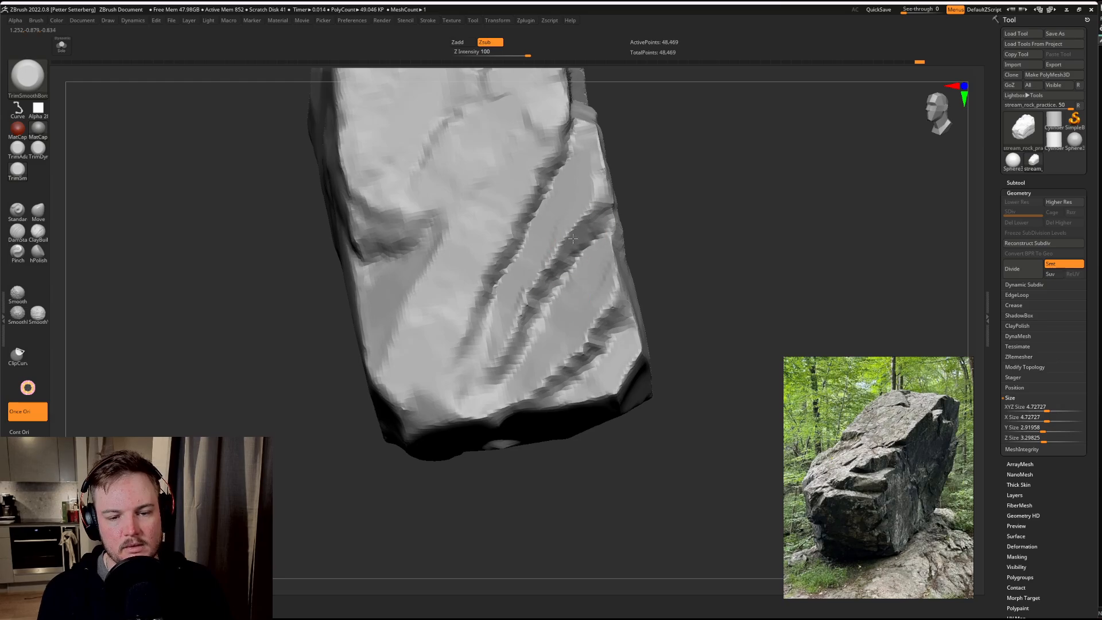
drag(715, 250, 581, 233)
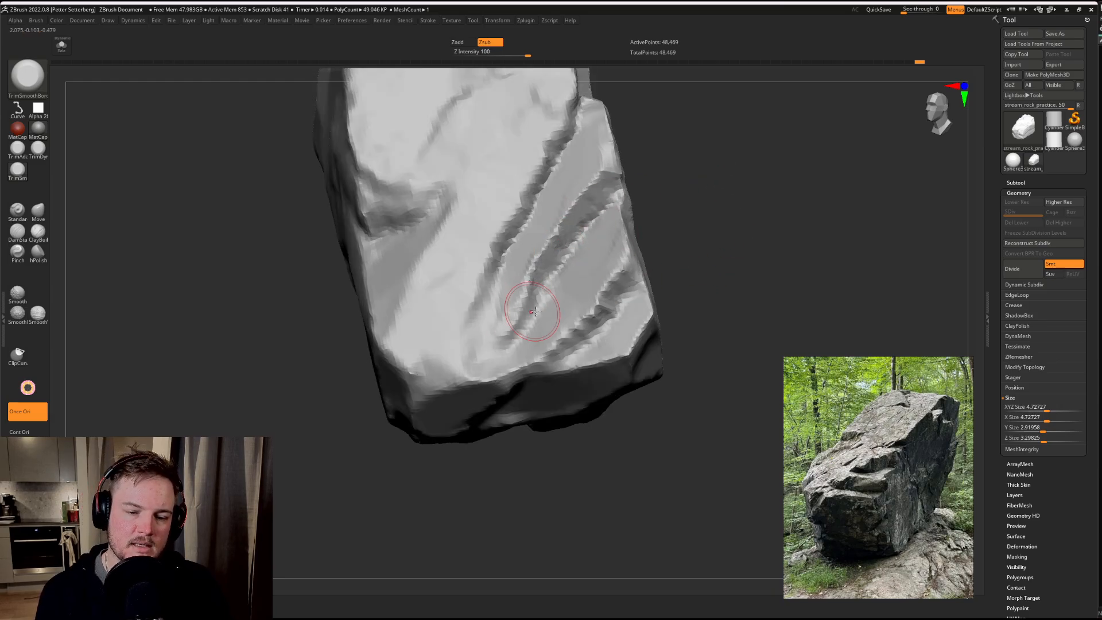
drag(564, 309, 479, 384)
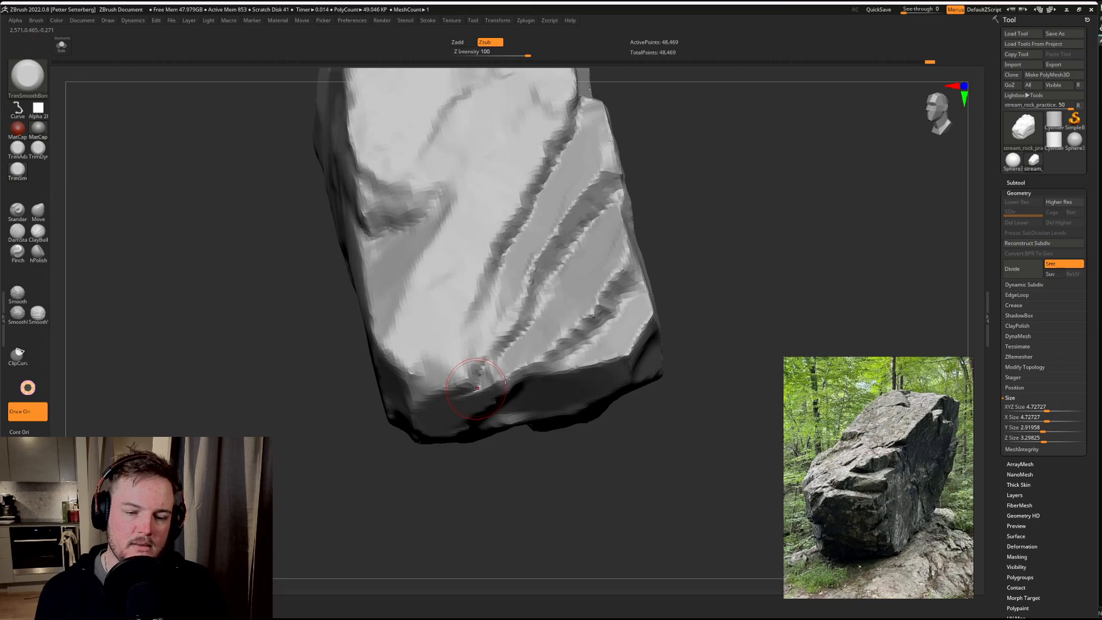
mouse_move(771, 239)
alt+mouse_down()
mouse_move(812, 204)
mouse_move(840, 223)
alt+mouse_up()
drag(549, 260, 501, 371)
Step: Trim the ridge beside the outermost diagonal groove and flatten the corner facet where it meets the broad face
mouse_move(793, 239)
mouse_down()
mouse_move(756, 170)
mouse_move(743, 288)
mouse_move(788, 236)
mouse_move(746, 291)
mouse_move(746, 256)
mouse_move(768, 256)
mouse_move(753, 258)
mouse_up()
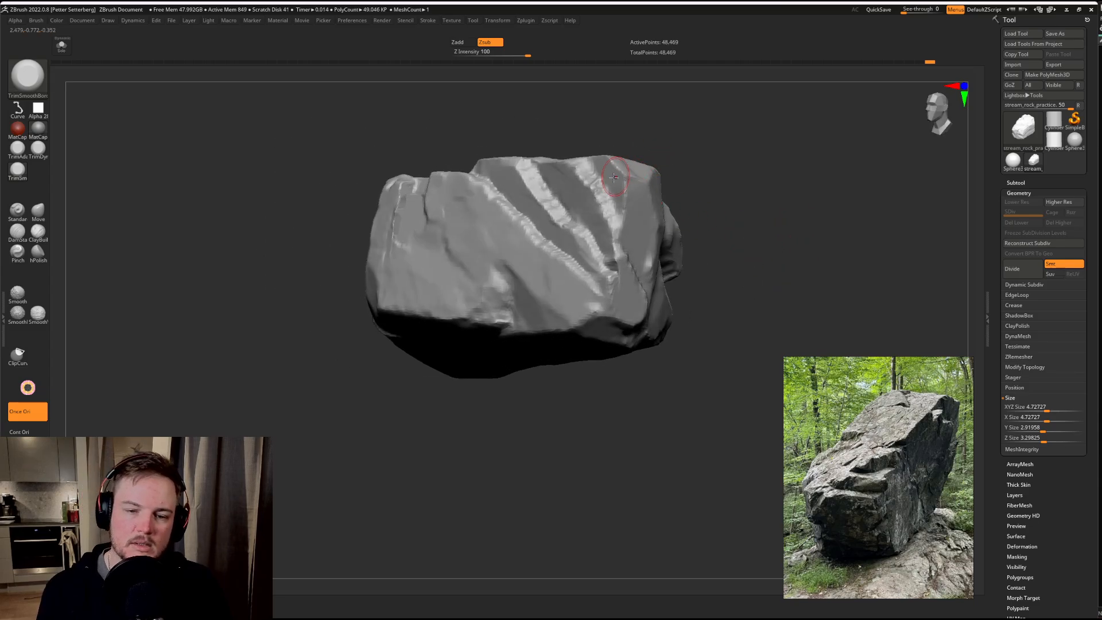
drag(742, 211, 627, 172)
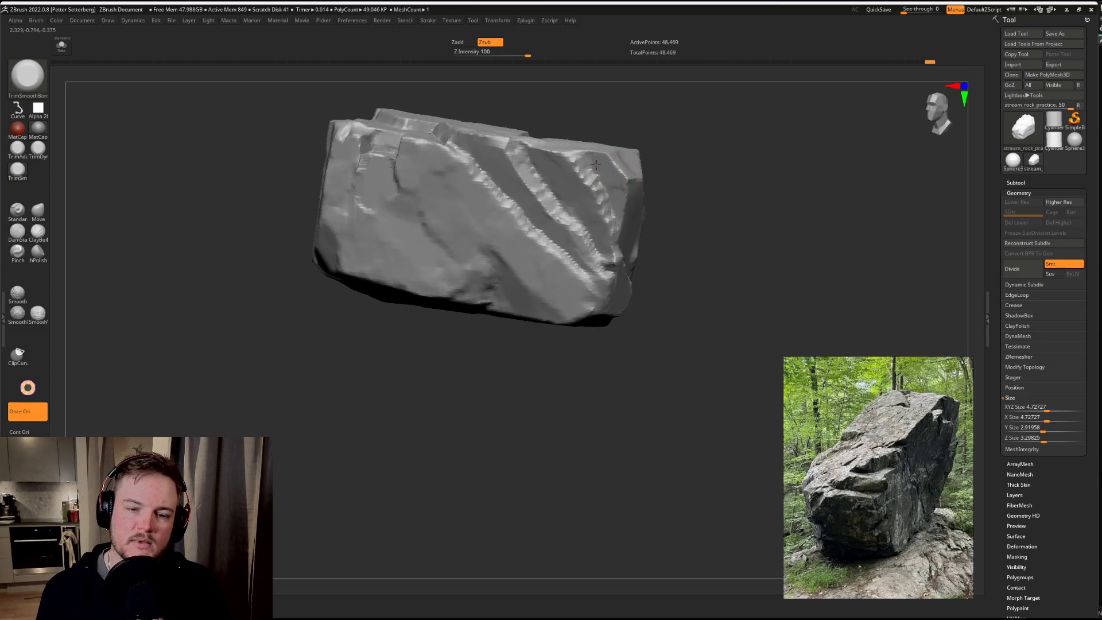
drag(682, 148, 637, 168)
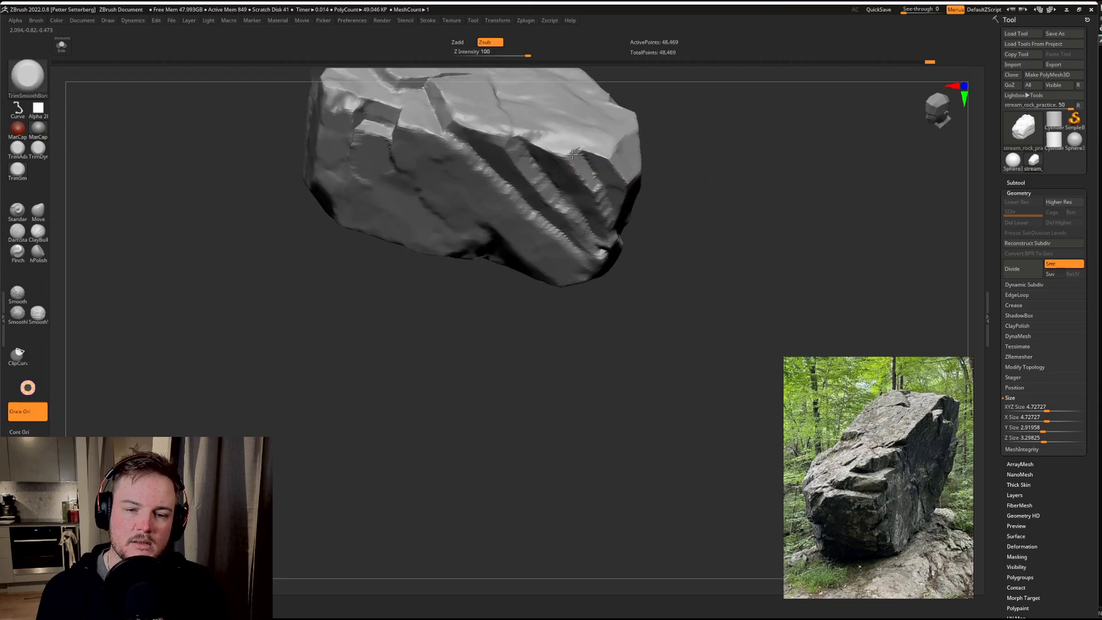
drag(610, 227, 615, 167)
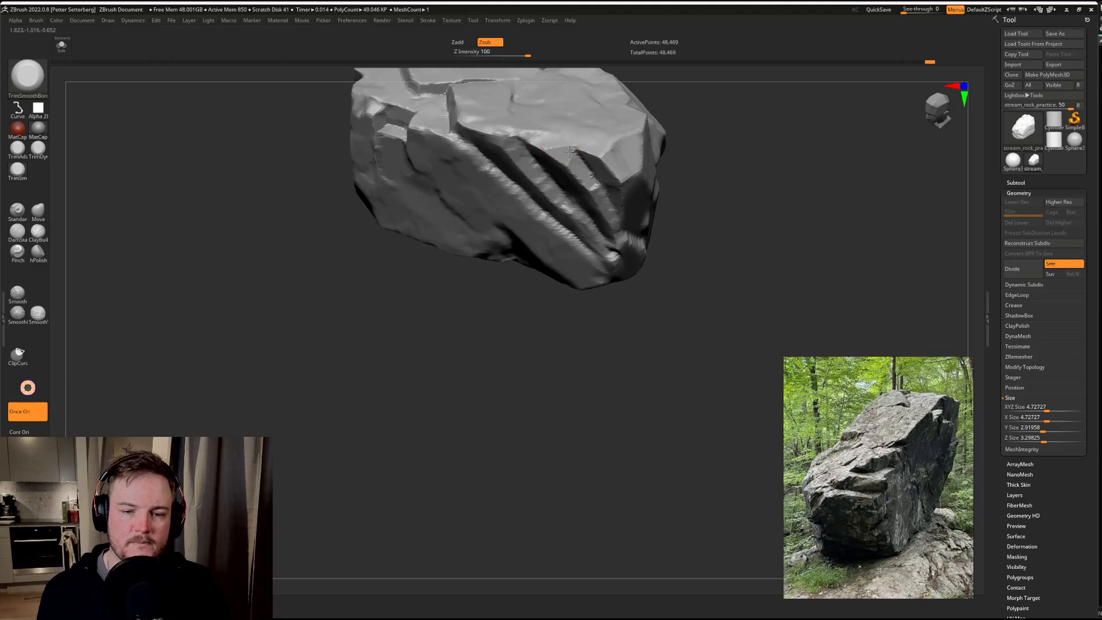
drag(734, 188, 725, 158)
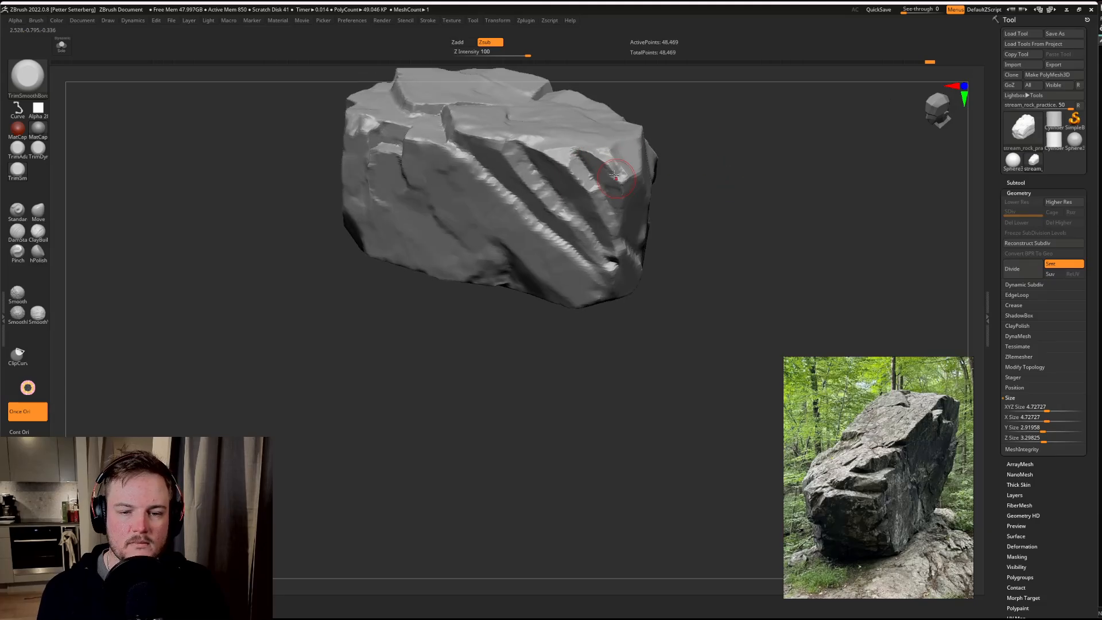
drag(713, 209, 630, 151)
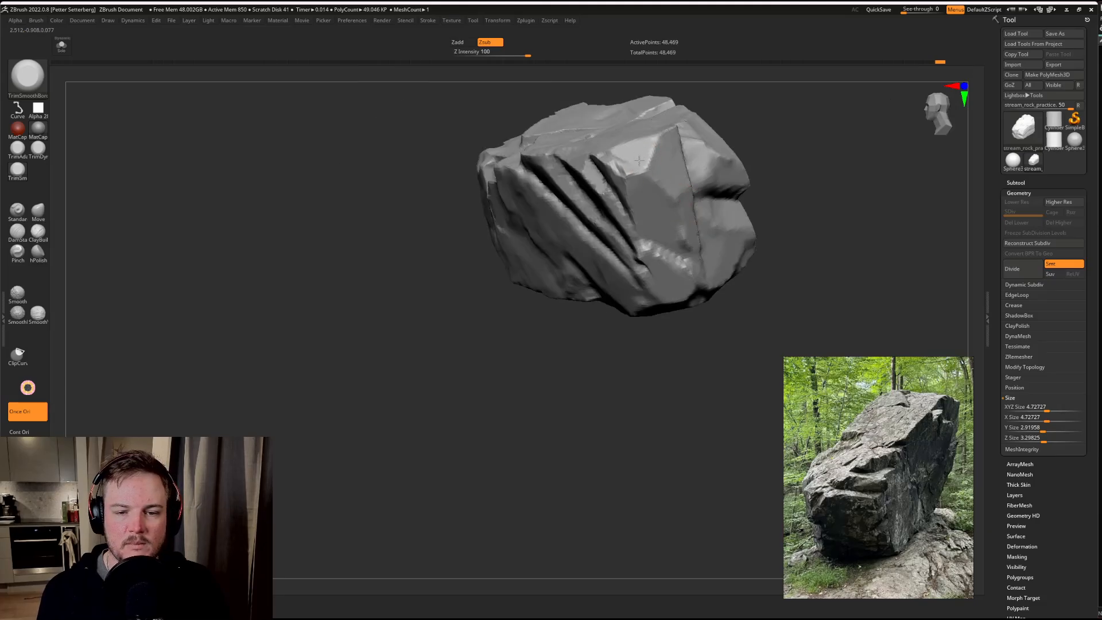
Step: Trim the planes along the jagged crack on the long face, cleaning up the stepped section near the end block
drag(778, 166, 853, 130)
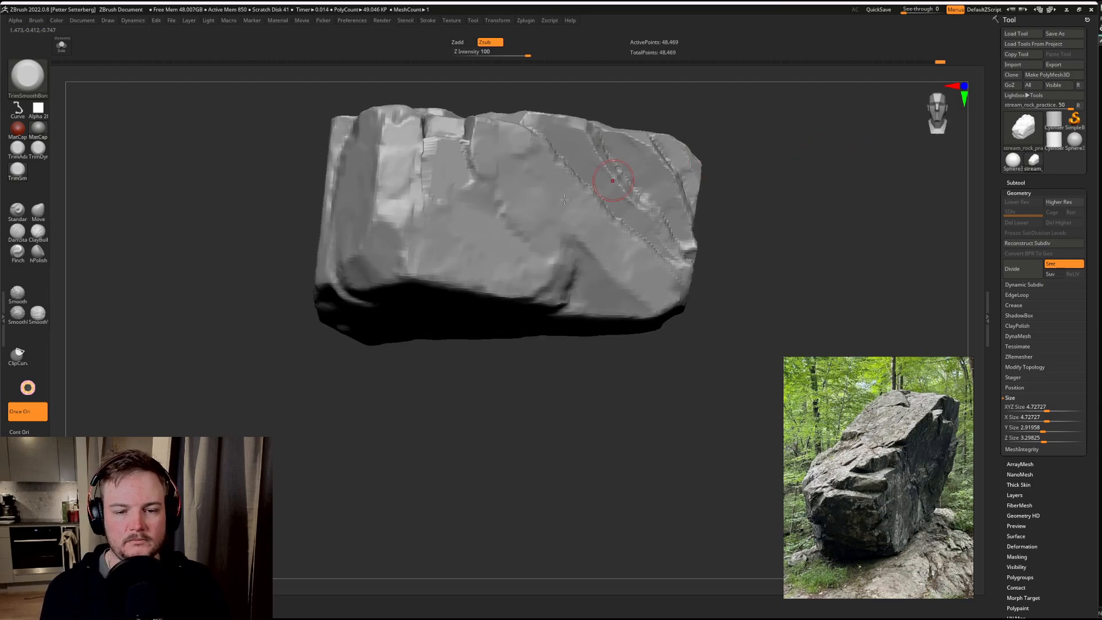
mouse_move(854, 185)
mouse_down()
mouse_move(839, 238)
mouse_move(849, 236)
mouse_move(774, 215)
mouse_move(751, 222)
mouse_up()
mouse_move(566, 314)
alt+mouse_down()
mouse_move(298, 327)
mouse_move(251, 341)
alt+mouse_up()
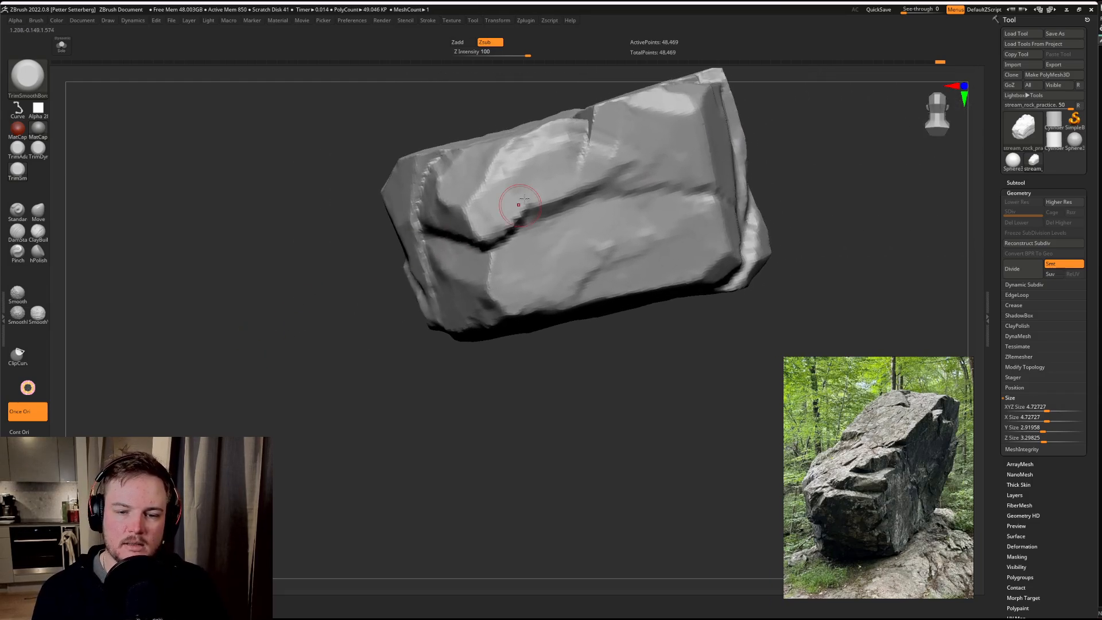
key(s)
drag(544, 185, 525, 175)
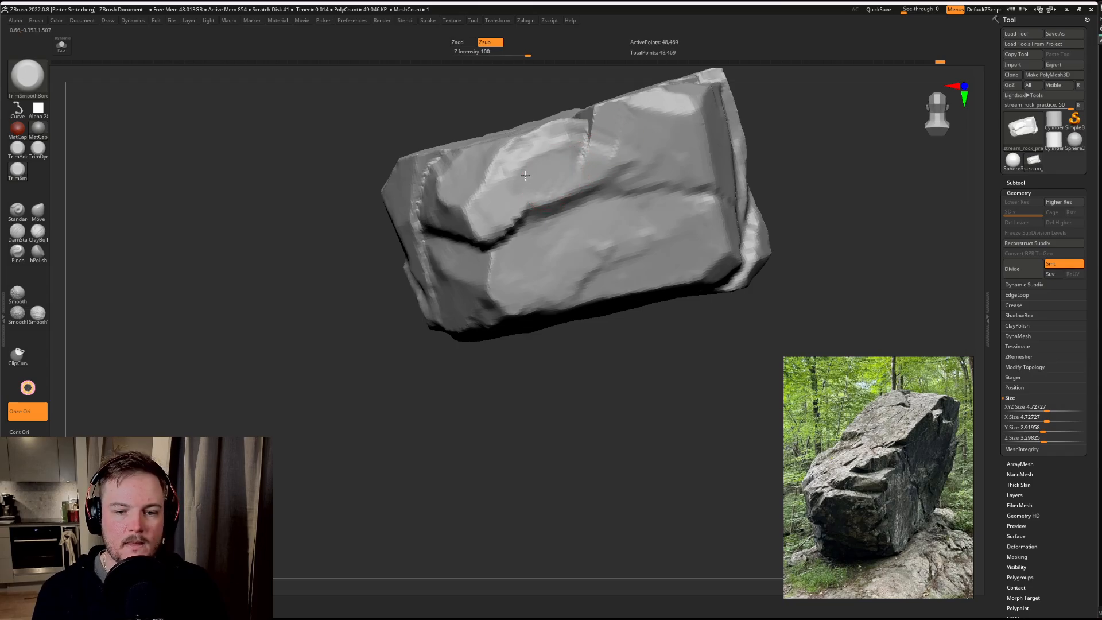
drag(492, 223, 497, 221)
drag(313, 381, 293, 290)
mouse_move(511, 240)
mouse_down()
mouse_move(496, 229)
mouse_move(507, 225)
mouse_up()
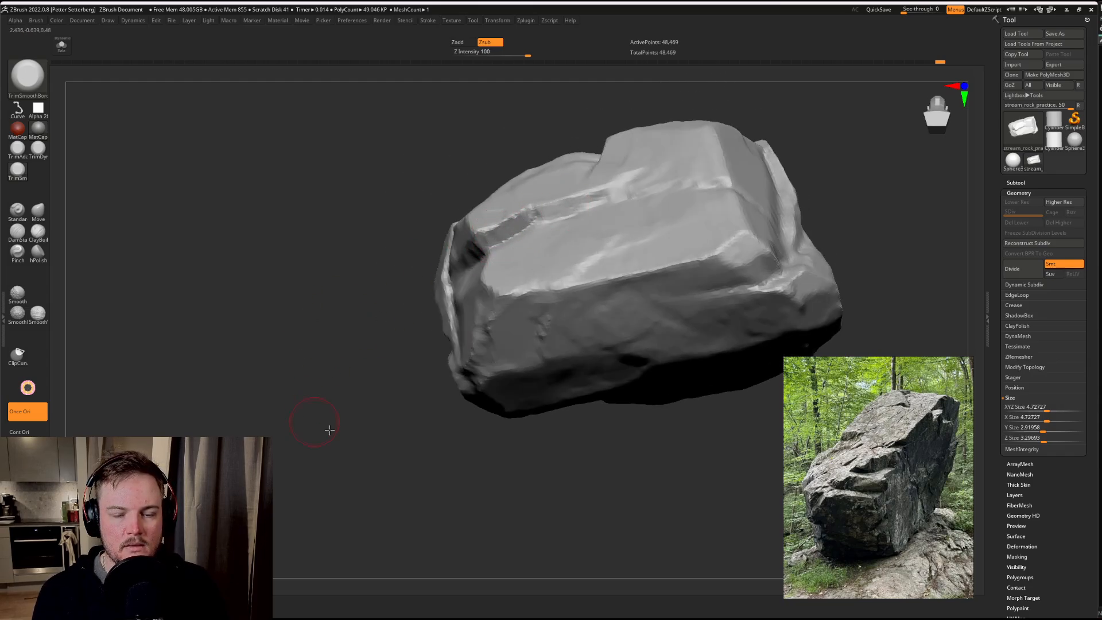
Step: Flatten the end block's facets above the deep horizontal ledge and beside the vertical crack
mouse_move(322, 428)
mouse_down()
mouse_move(554, 254)
mouse_move(449, 286)
mouse_move(454, 235)
mouse_up()
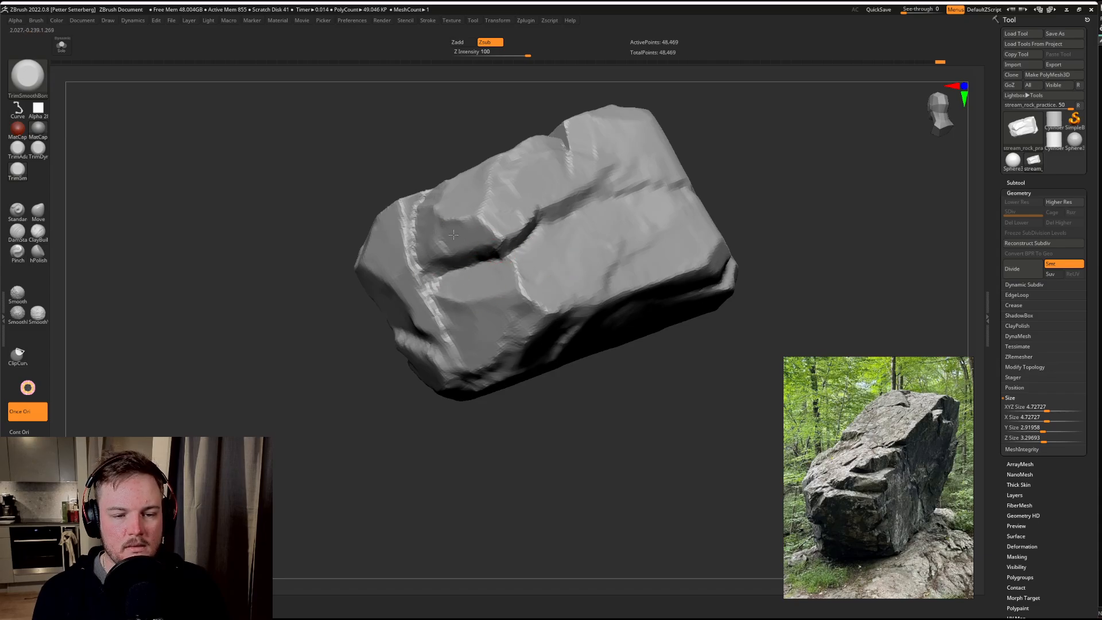
drag(709, 167, 415, 215)
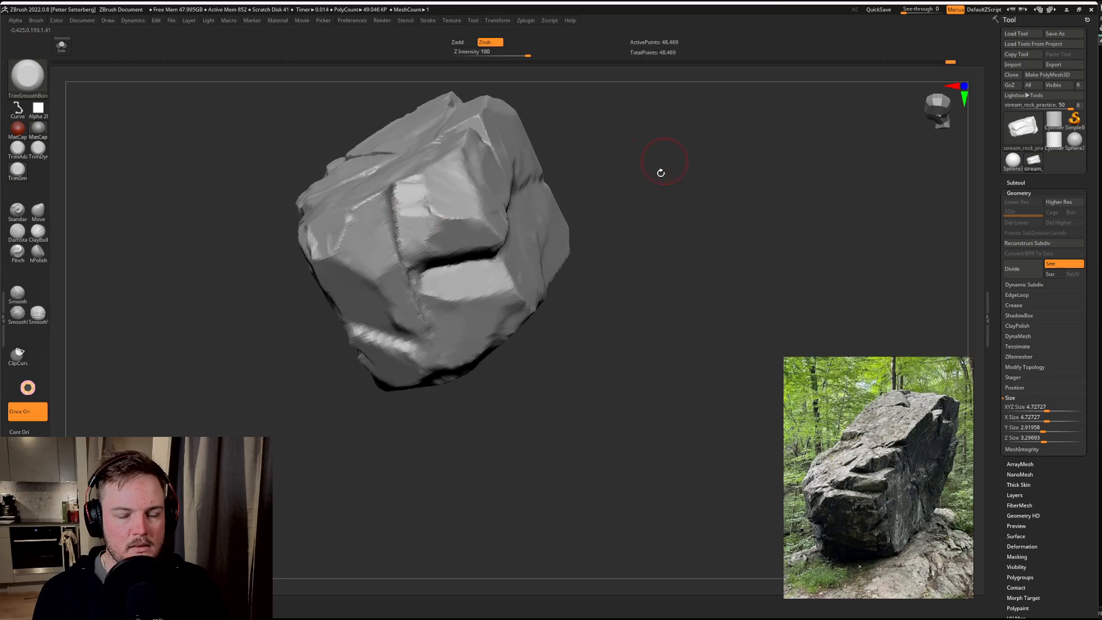
drag(659, 172, 648, 230)
drag(408, 185, 407, 194)
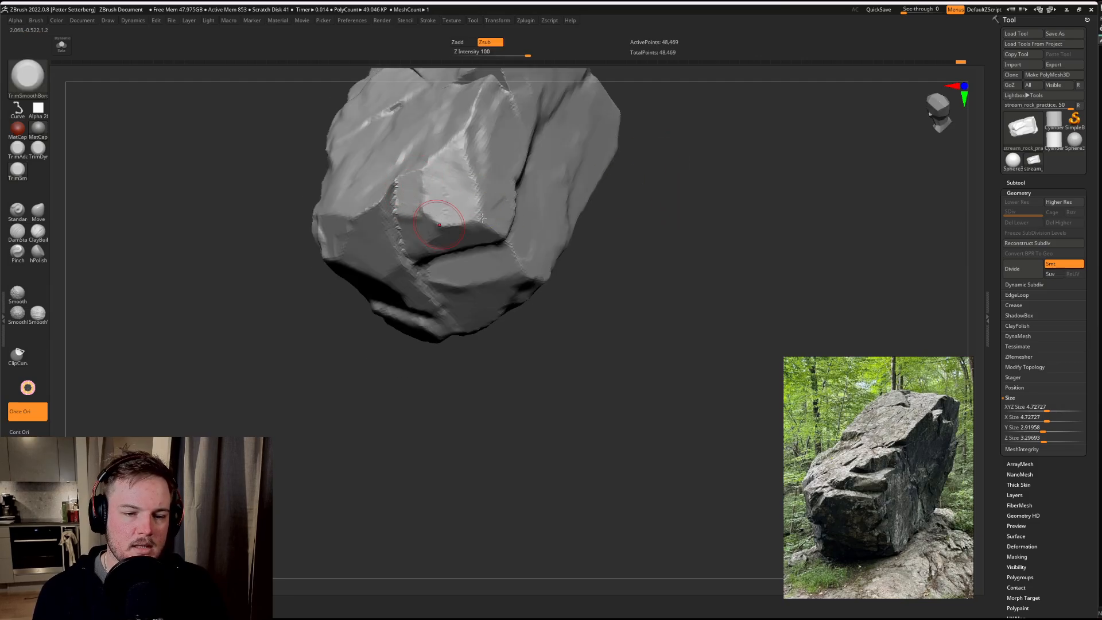
mouse_move(723, 207)
mouse_down()
mouse_move(684, 226)
mouse_move(726, 280)
mouse_move(714, 248)
mouse_up()
mouse_move(479, 153)
mouse_down()
mouse_move(483, 172)
mouse_move(469, 162)
mouse_move(487, 192)
mouse_up()
mouse_move(597, 242)
mouse_down()
mouse_move(660, 229)
mouse_move(636, 238)
mouse_up()
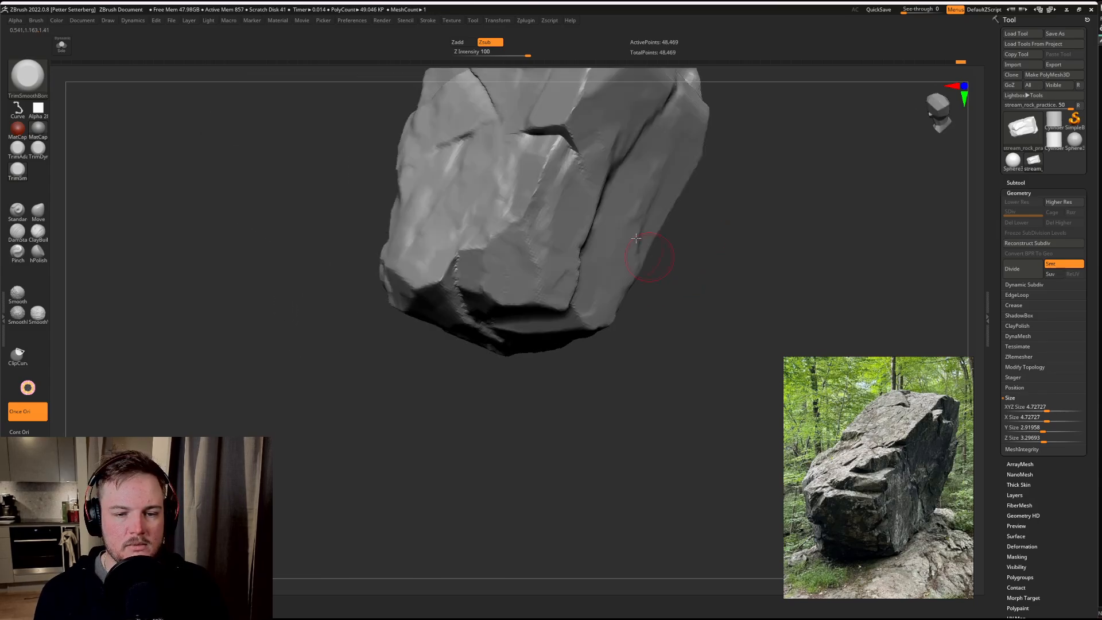
Step: Sharpen the long crack beside the end block and cut a short crack branching from it across the block
drag(670, 320, 567, 159)
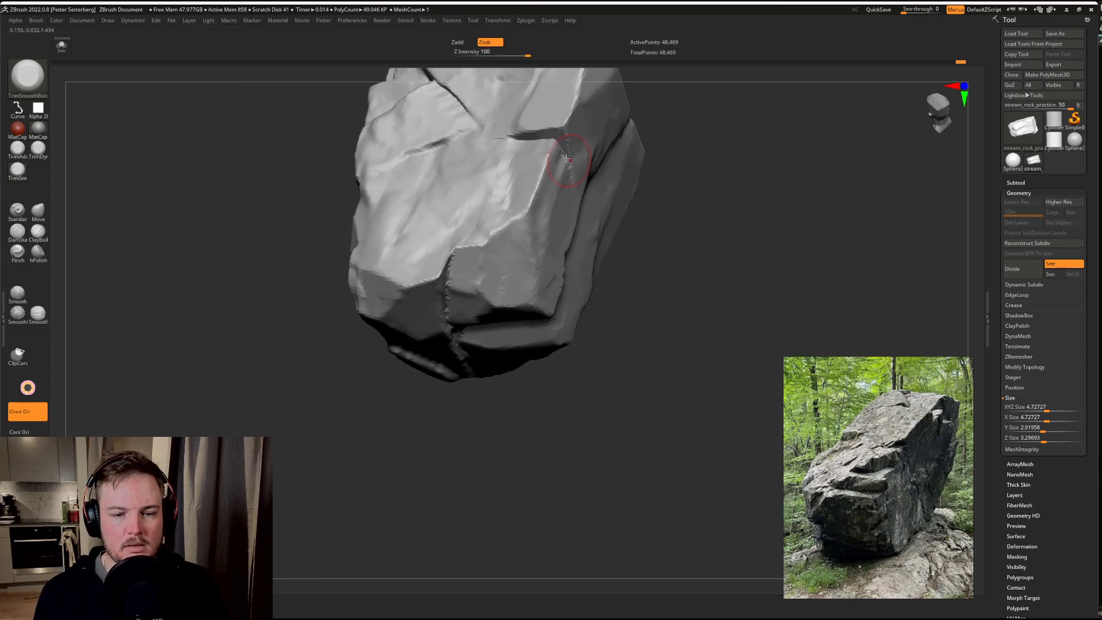
drag(685, 255, 657, 214)
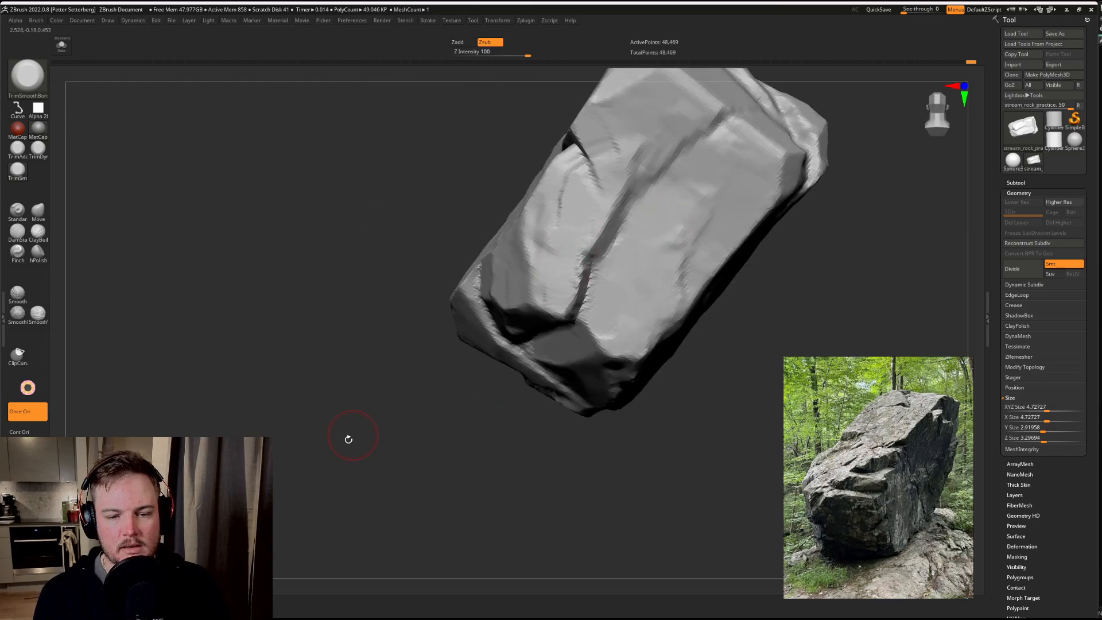
drag(347, 438, 283, 342)
drag(223, 309, 244, 311)
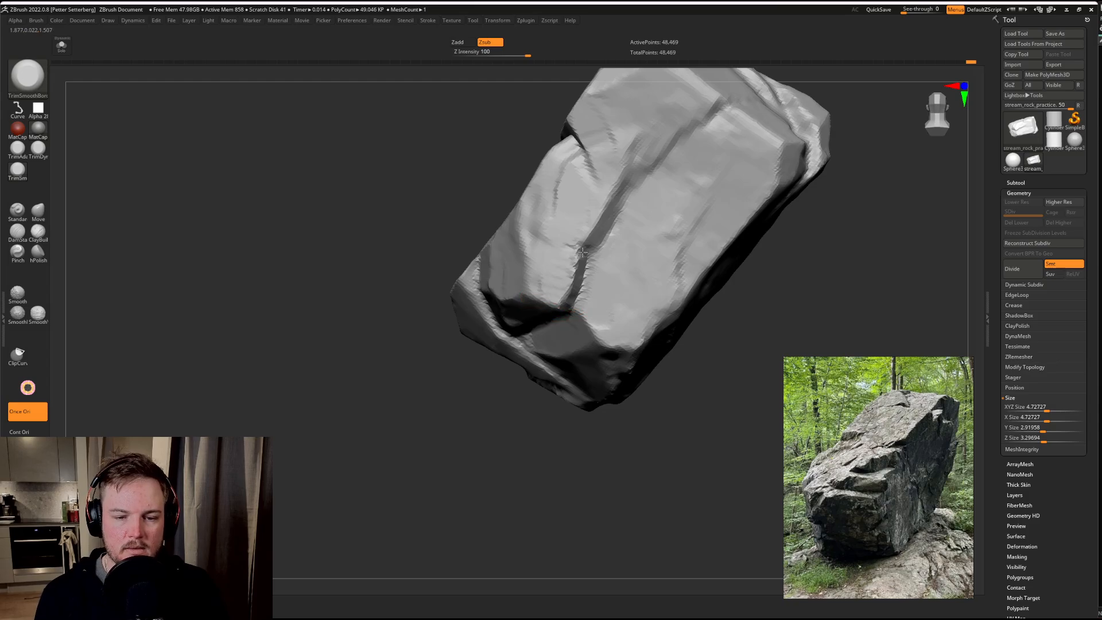
drag(387, 433, 487, 414)
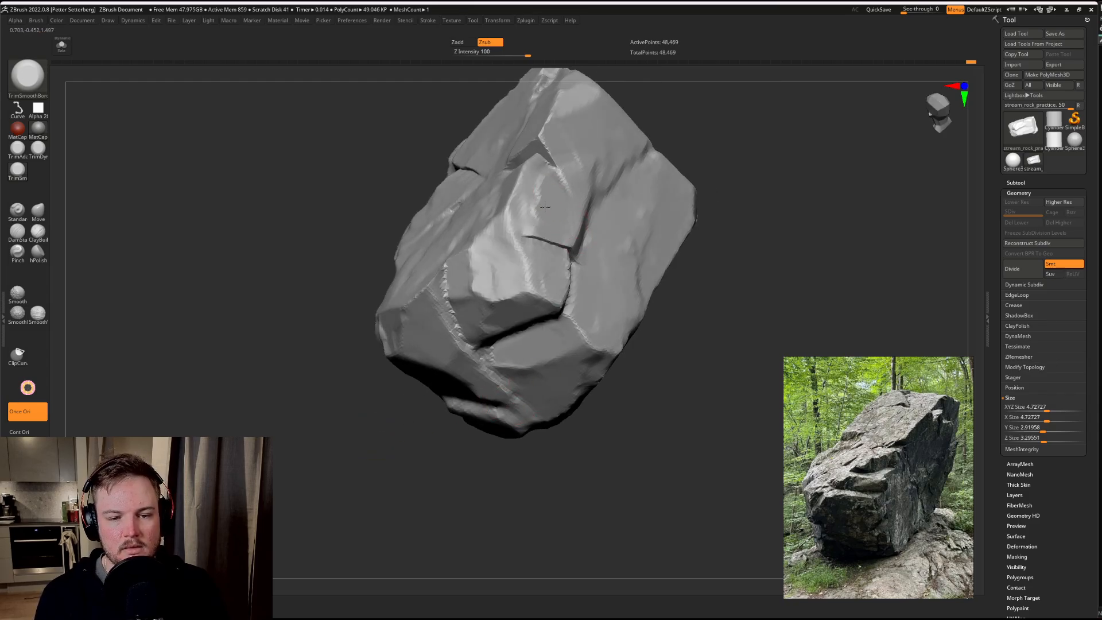
drag(735, 215, 732, 183)
mouse_move(573, 240)
mouse_down()
mouse_move(580, 253)
mouse_move(593, 228)
mouse_move(584, 250)
mouse_up()
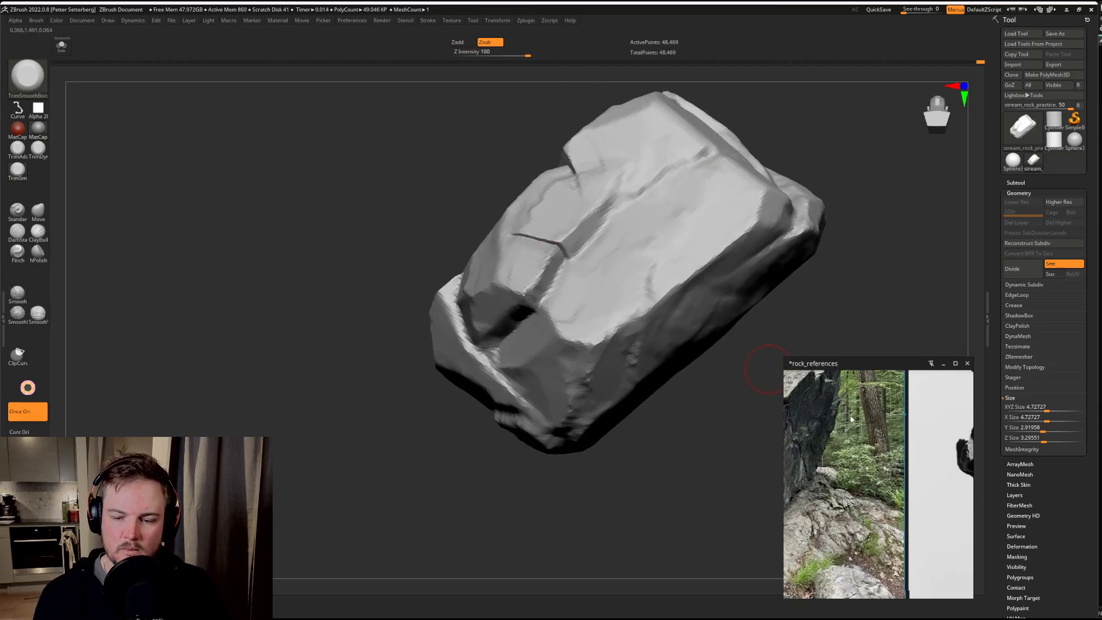
Step: Trim the facets and rough ridge on the end face above the protruding lower ledge
mouse_move(865, 271)
mouse_down()
mouse_move(839, 295)
mouse_move(573, 391)
mouse_move(234, 302)
mouse_move(260, 278)
mouse_move(245, 305)
mouse_move(405, 270)
mouse_up()
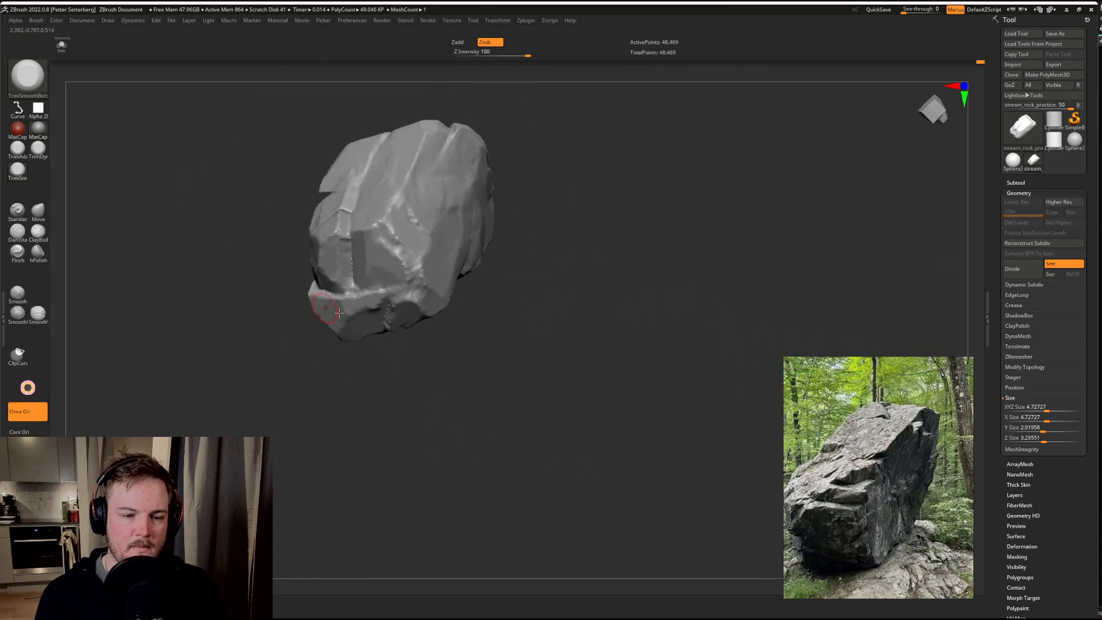
alt+drag(586, 267, 554, 290)
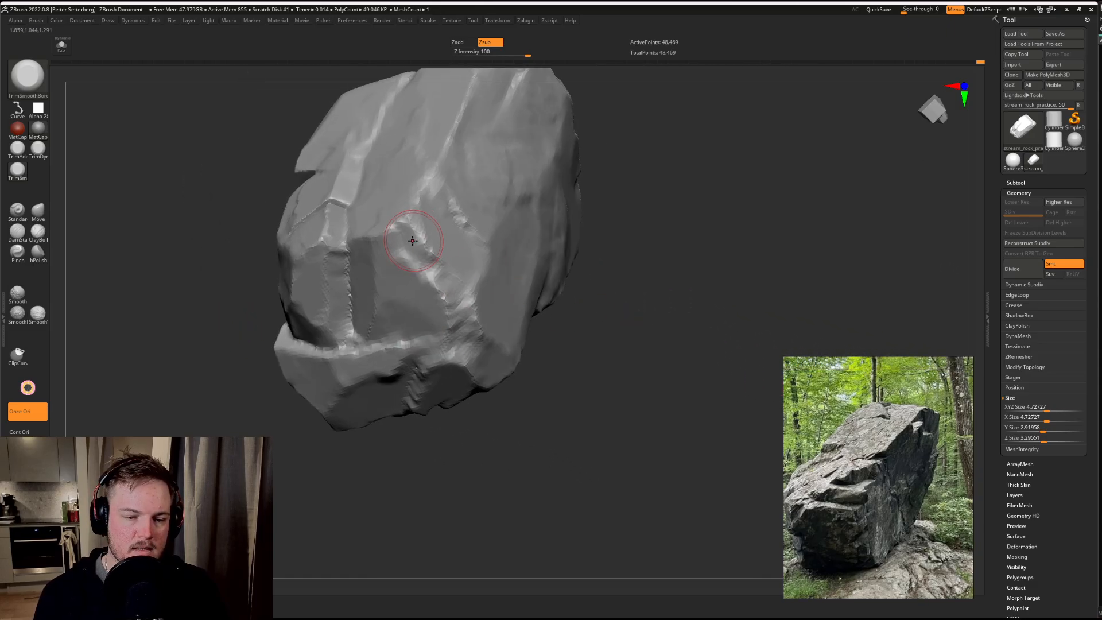
drag(462, 299, 472, 338)
mouse_move(580, 396)
mouse_down()
mouse_move(509, 324)
mouse_move(467, 394)
mouse_up()
mouse_move(460, 485)
mouse_down()
mouse_move(560, 421)
mouse_move(508, 285)
mouse_up()
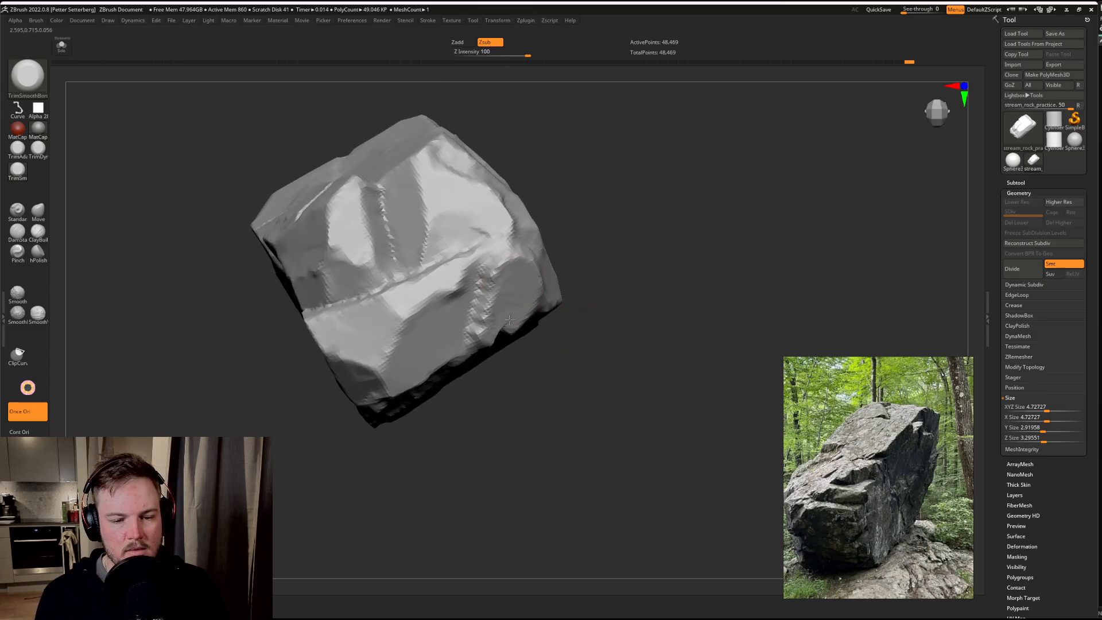
Step: Trim the notch where the upper ends of the diagonal grooves meet the end facet
drag(569, 393, 527, 296)
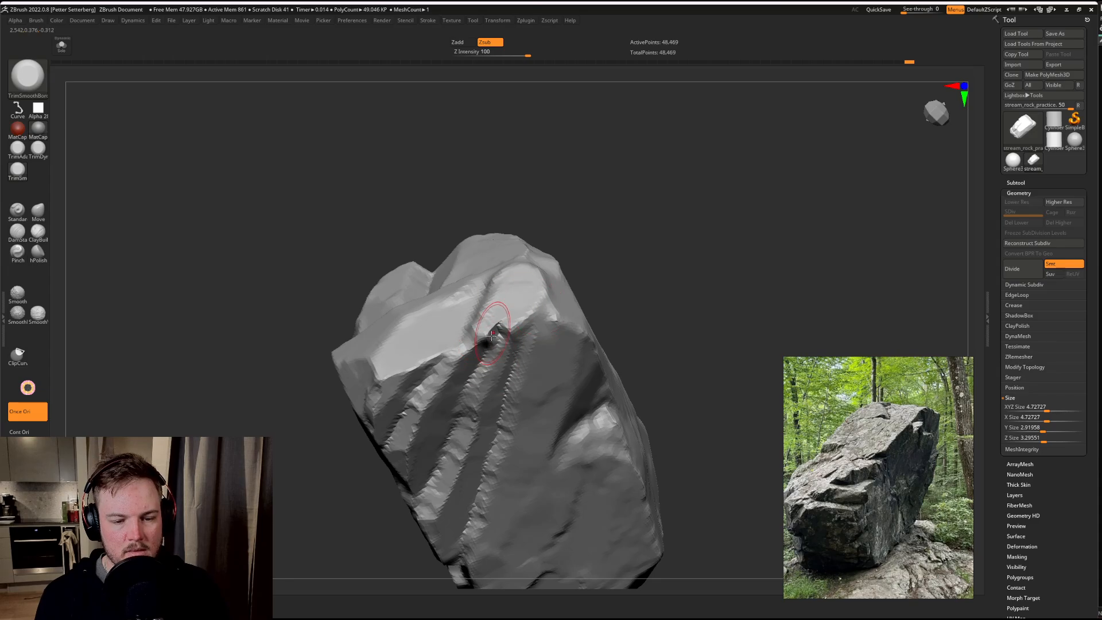
drag(473, 362, 496, 333)
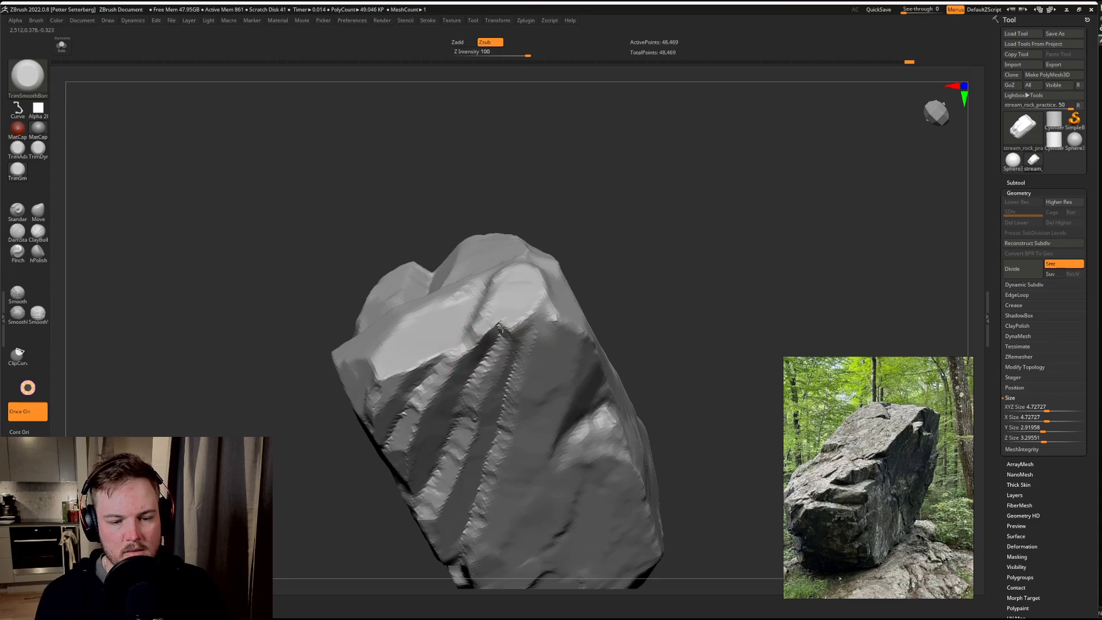
key(ctrl)
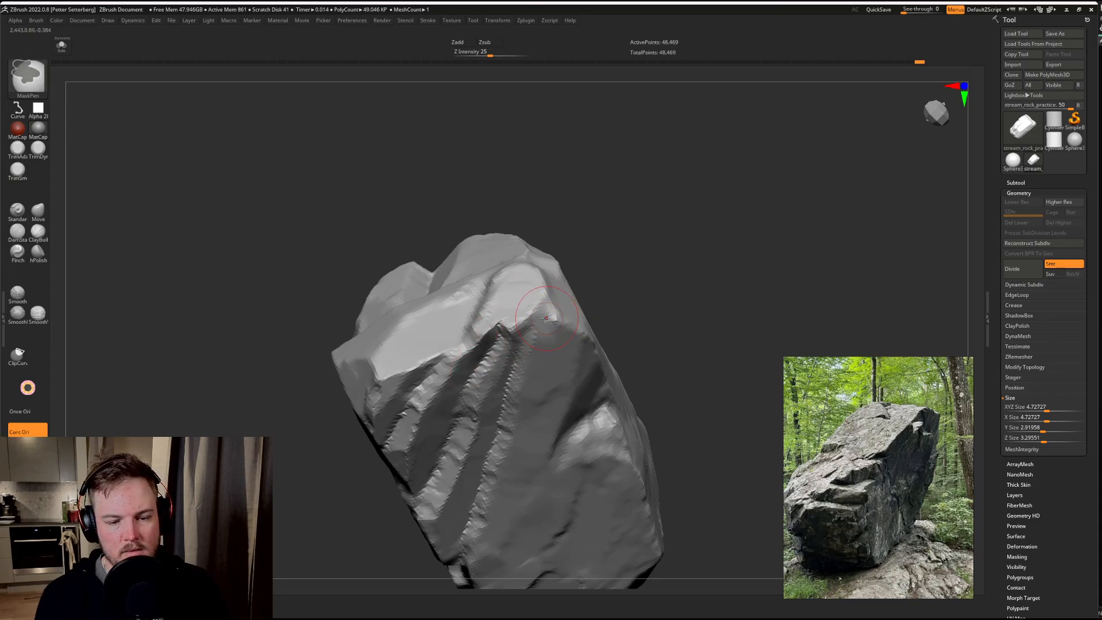
drag(569, 287, 658, 259)
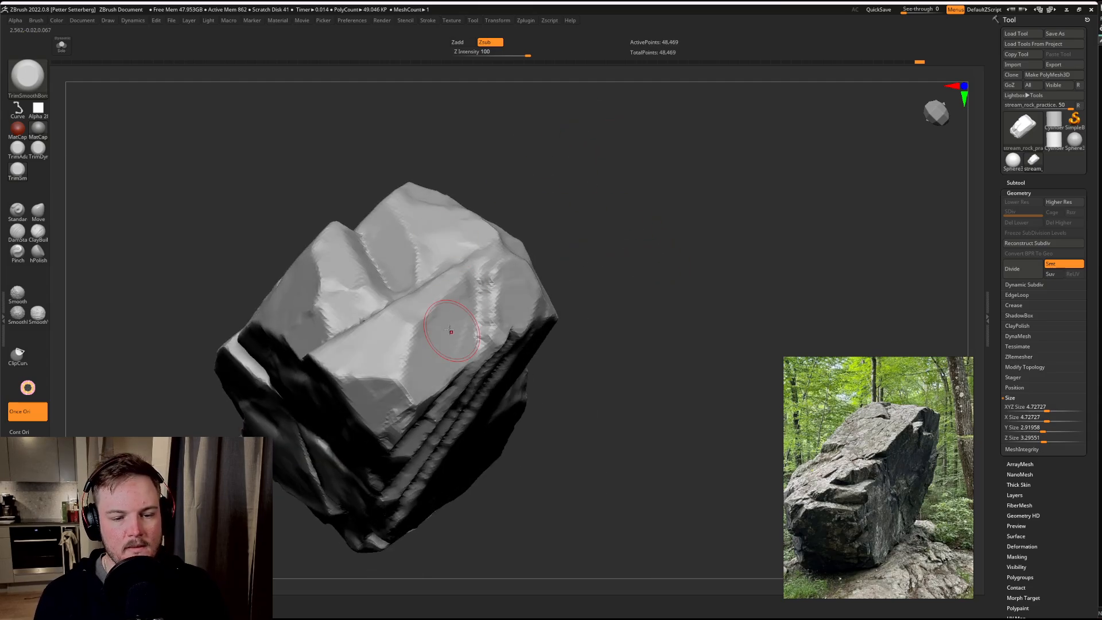
drag(560, 292, 610, 298)
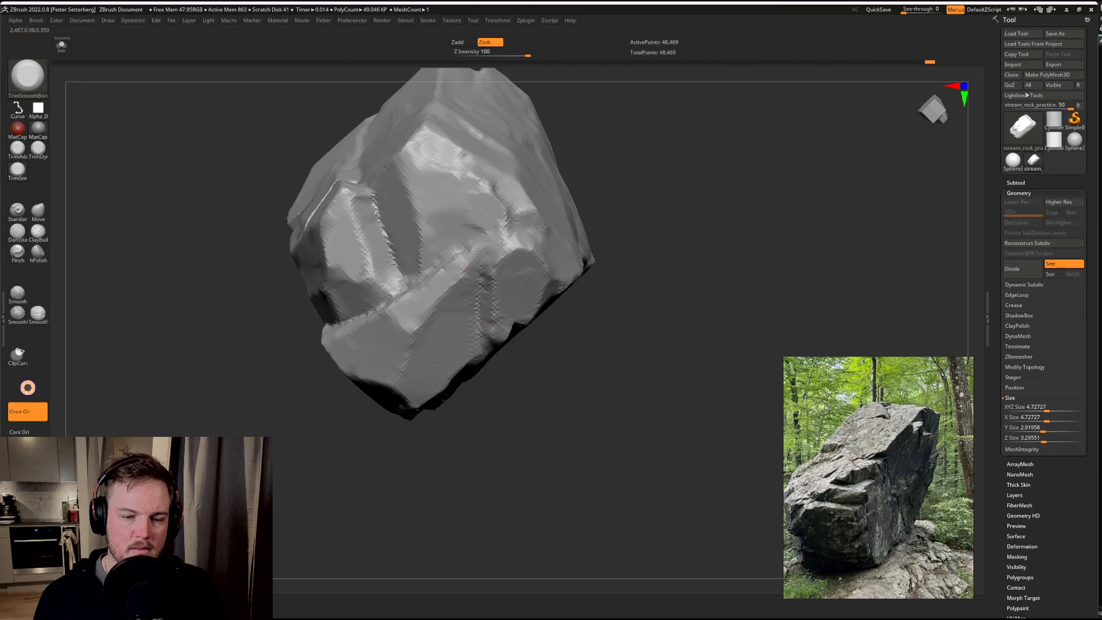
mouse_move(649, 223)
mouse_down()
mouse_move(721, 221)
mouse_move(488, 201)
mouse_move(471, 219)
mouse_move(498, 255)
mouse_up()
drag(648, 200, 715, 179)
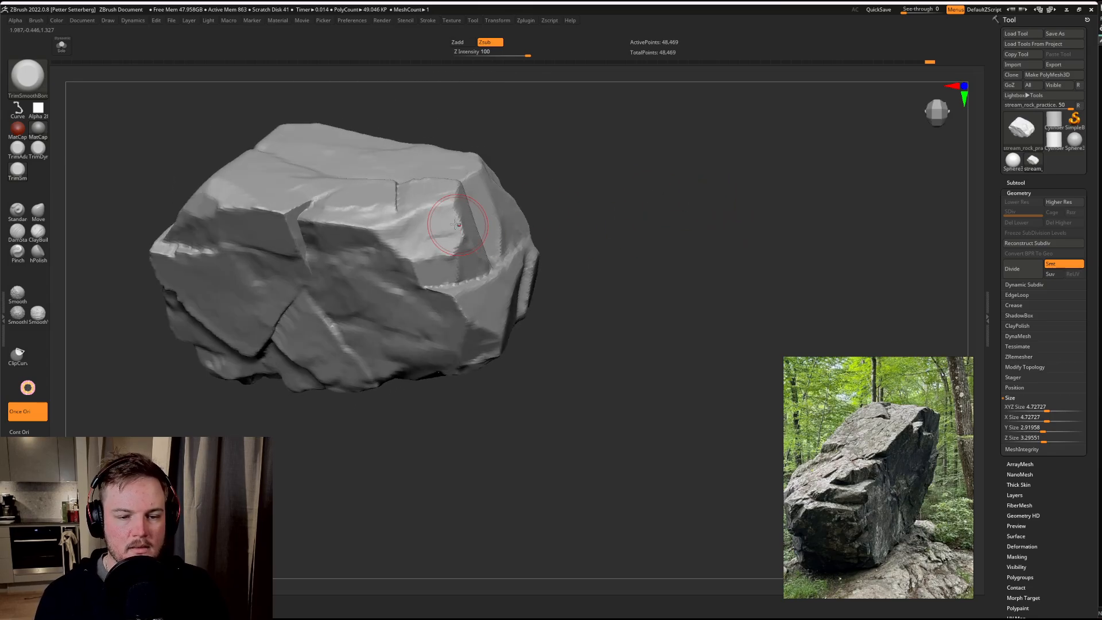
Step: Trim the side of the end block and carve shallow horizontal ledges into the side face below it
mouse_move(456, 225)
mouse_down()
mouse_move(396, 227)
mouse_move(425, 219)
mouse_up()
mouse_move(612, 238)
mouse_down()
mouse_move(698, 245)
mouse_move(488, 216)
mouse_move(449, 224)
mouse_up()
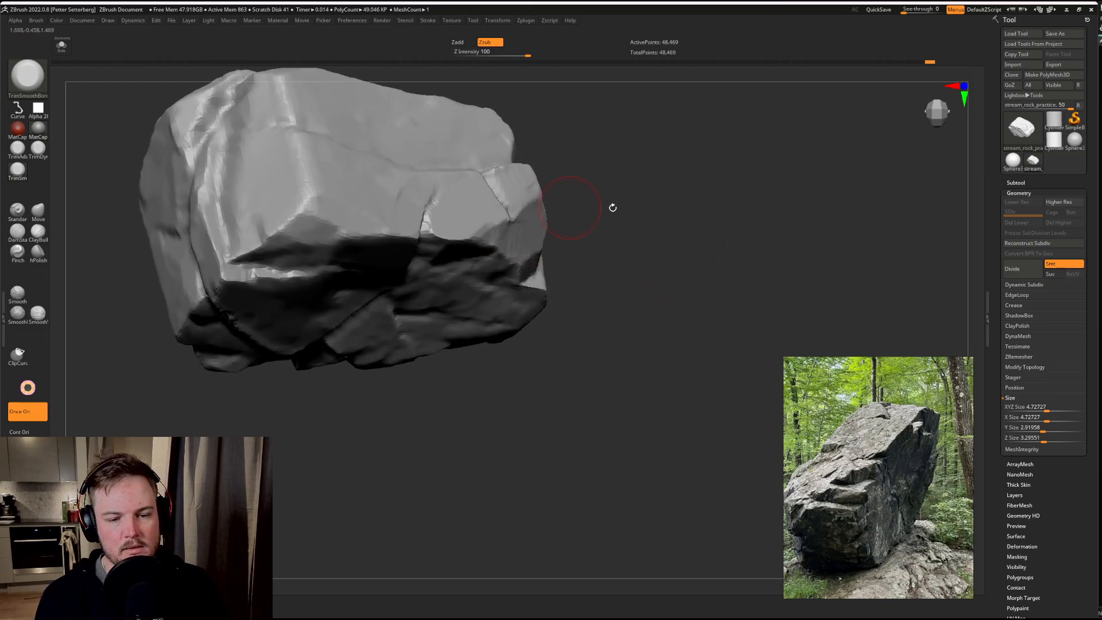
drag(612, 207, 456, 204)
drag(239, 415, 494, 291)
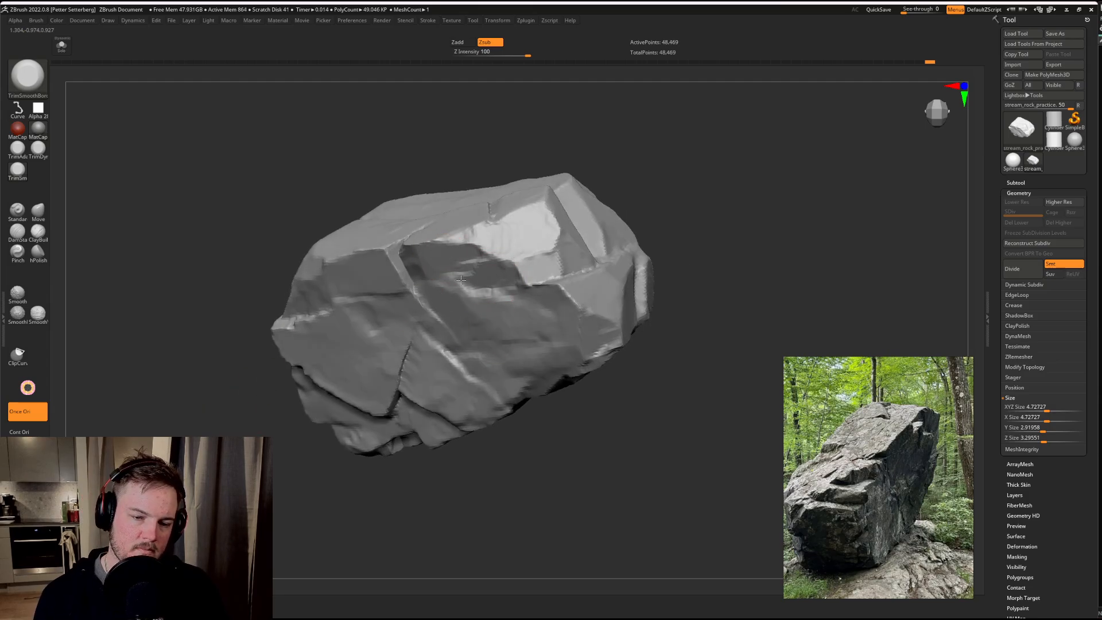
Step: Refine the shallow ledges on the side face and deepen the crack at the end block's lower corner
key(s)
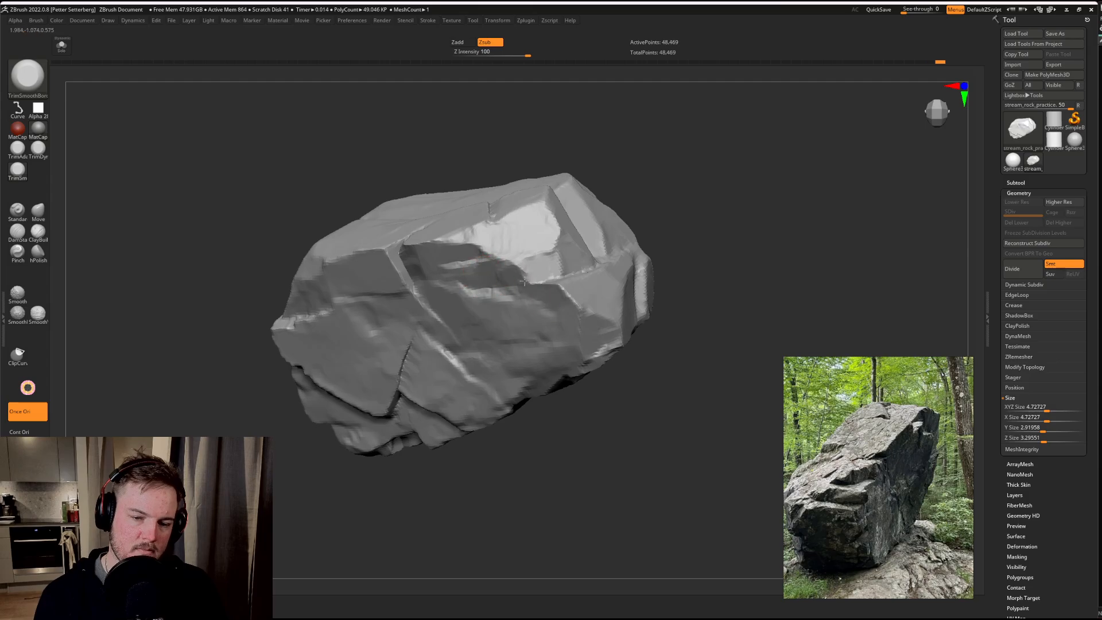
drag(762, 245, 753, 298)
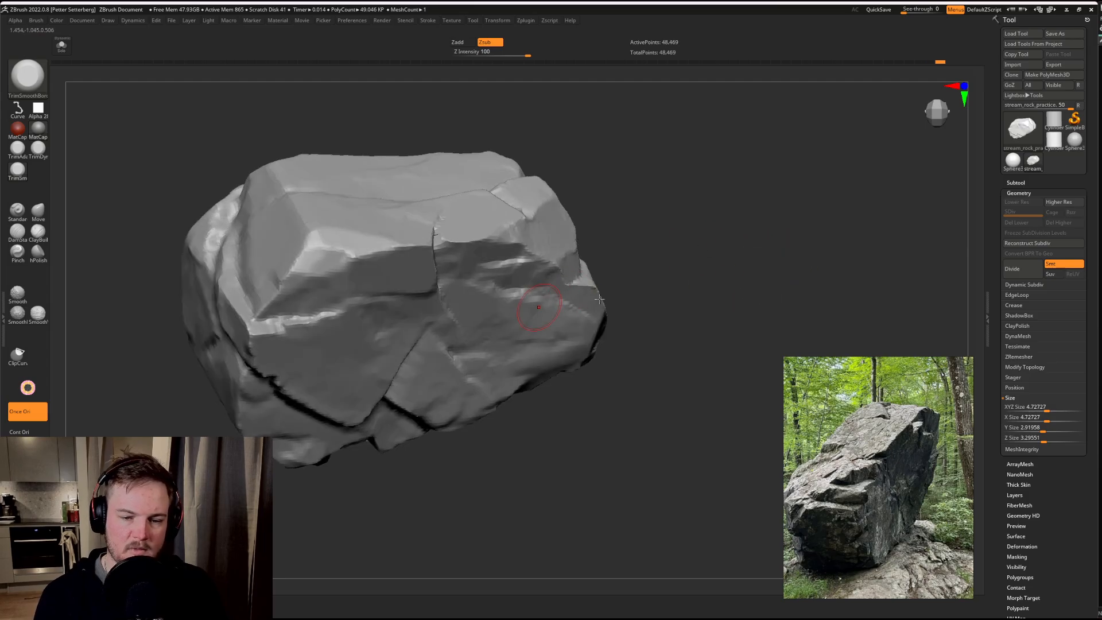
drag(689, 279, 654, 284)
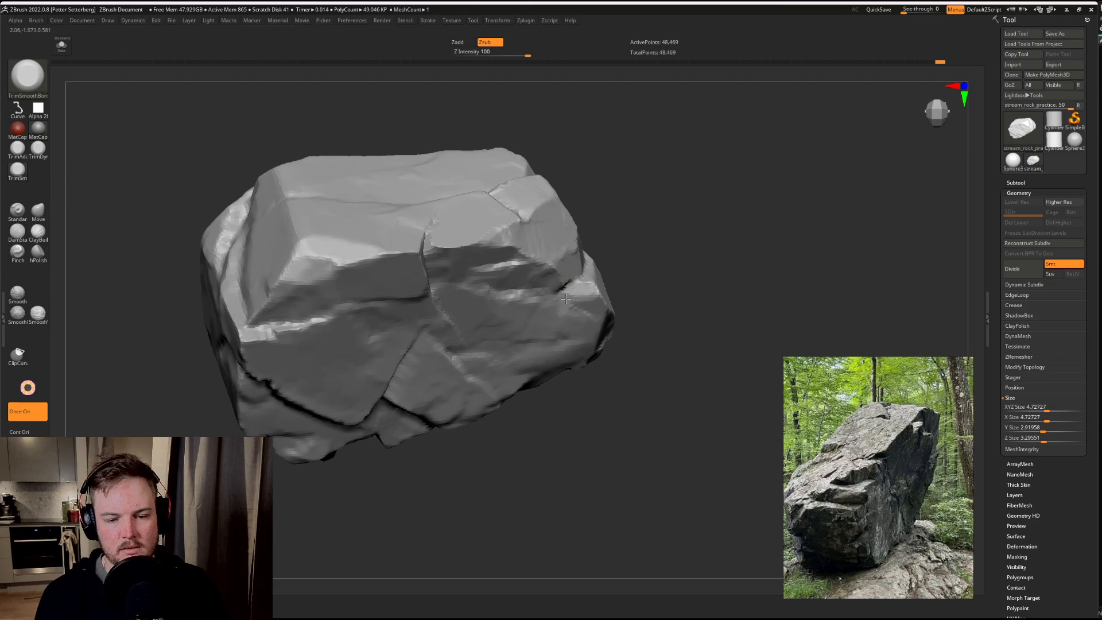
drag(669, 242, 594, 289)
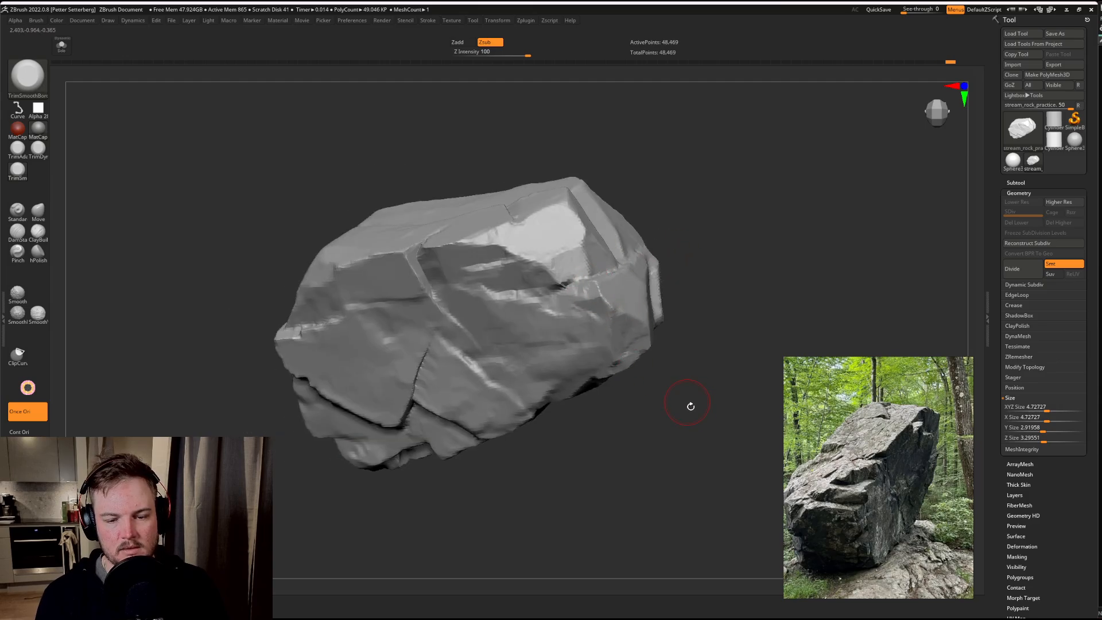
Step: Trim the plane beside the long diagonal ledge and extend the horizontal crack across the adjoining end face
drag(691, 406, 735, 251)
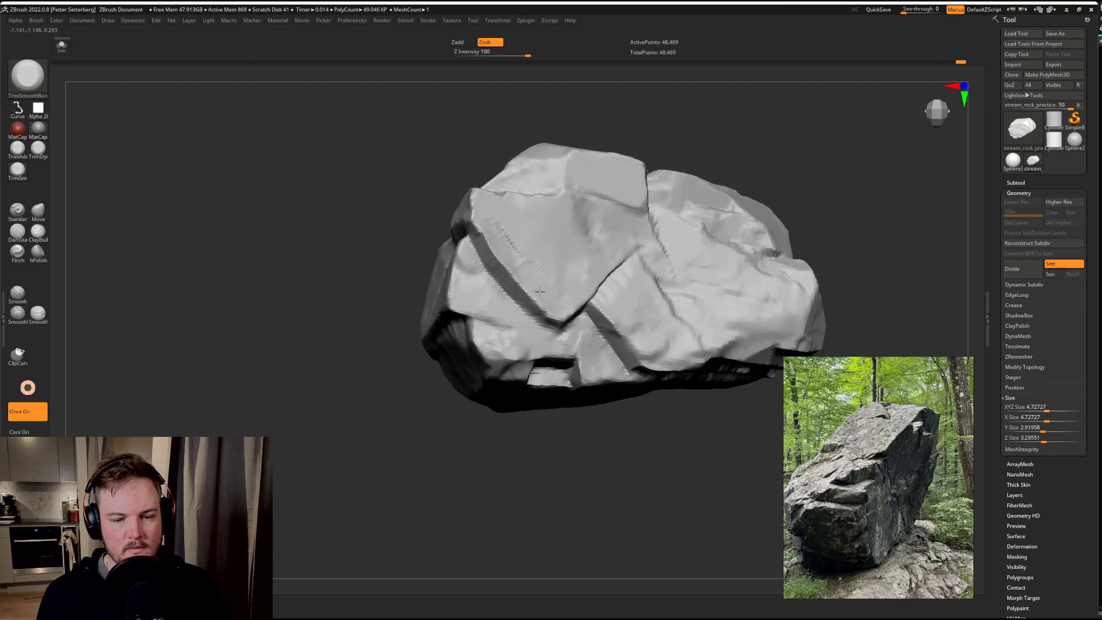
drag(392, 476, 403, 464)
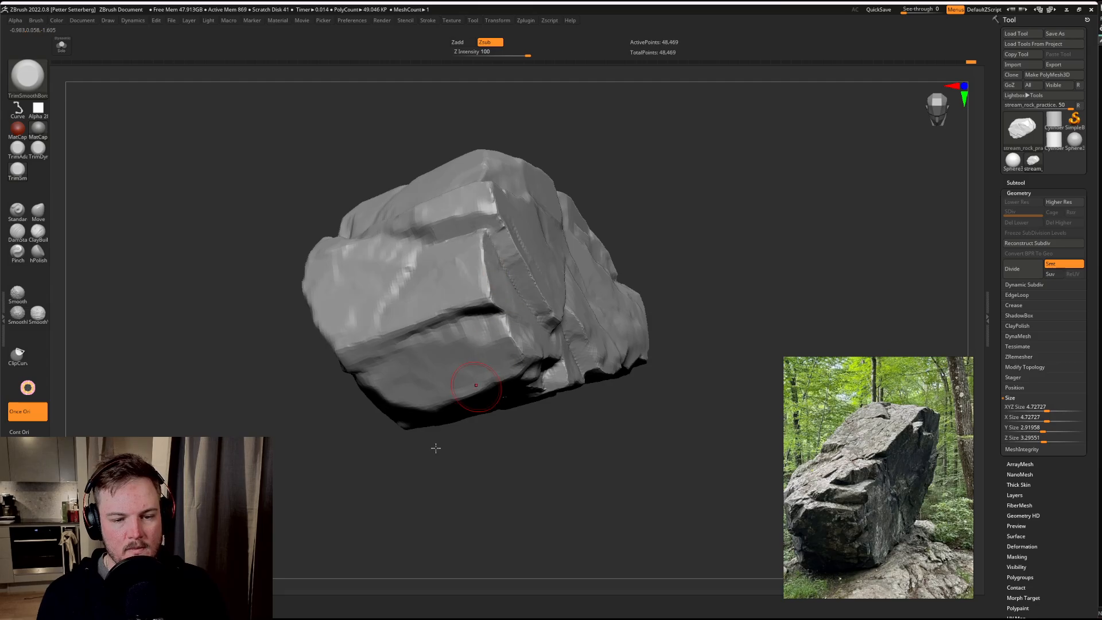
drag(436, 447, 468, 333)
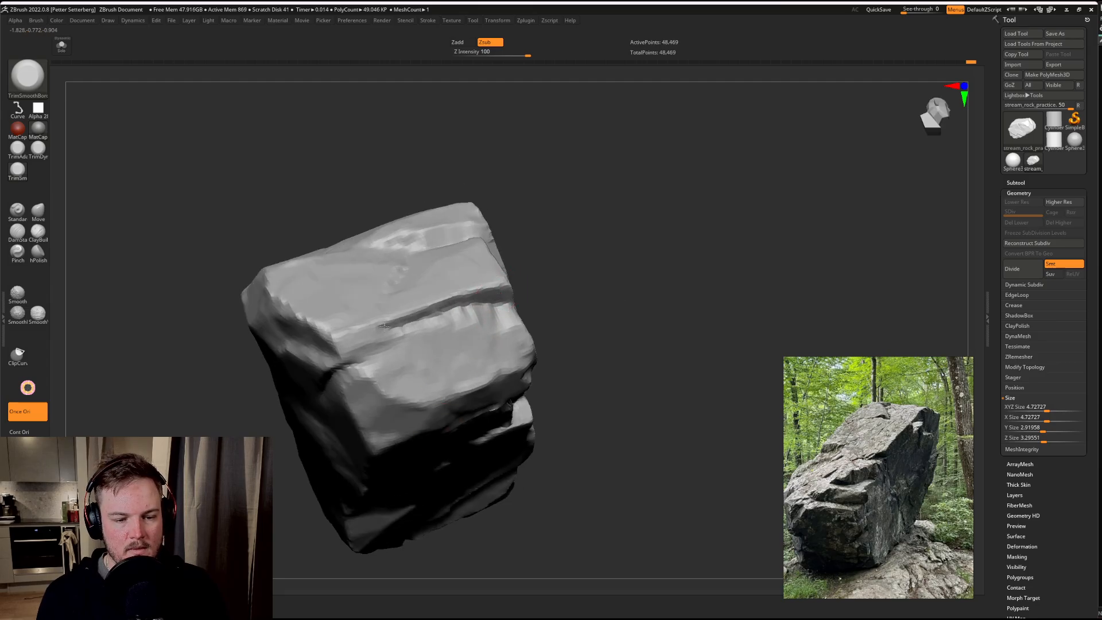
drag(384, 326, 336, 345)
drag(476, 313, 508, 321)
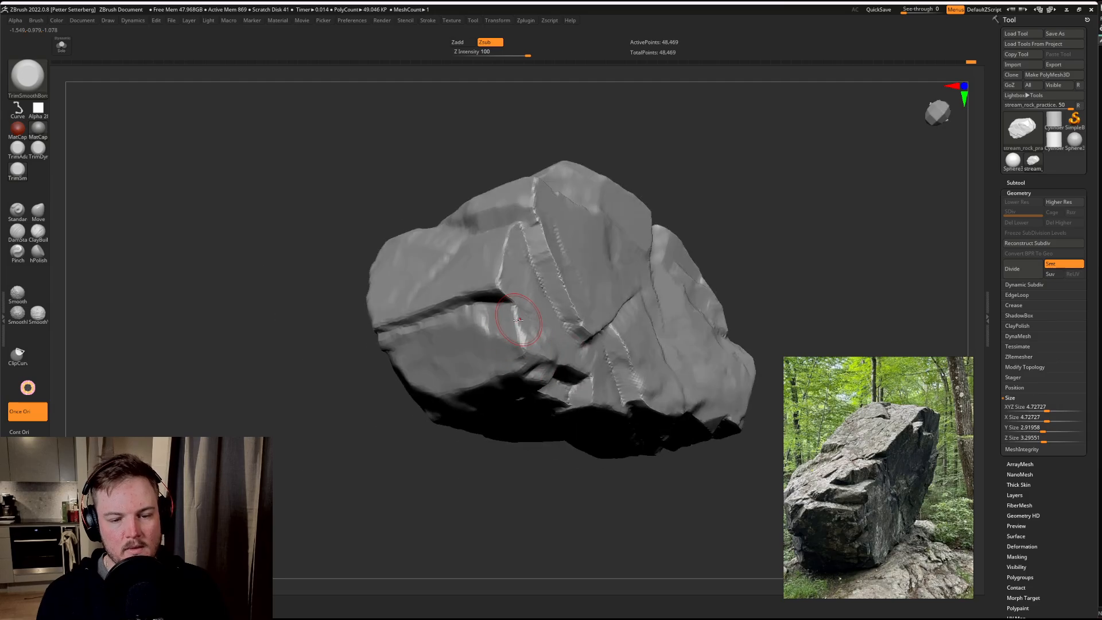
Step: Trim the corner facets around the small rectangular recess near the rock's lower edge
drag(495, 512, 431, 494)
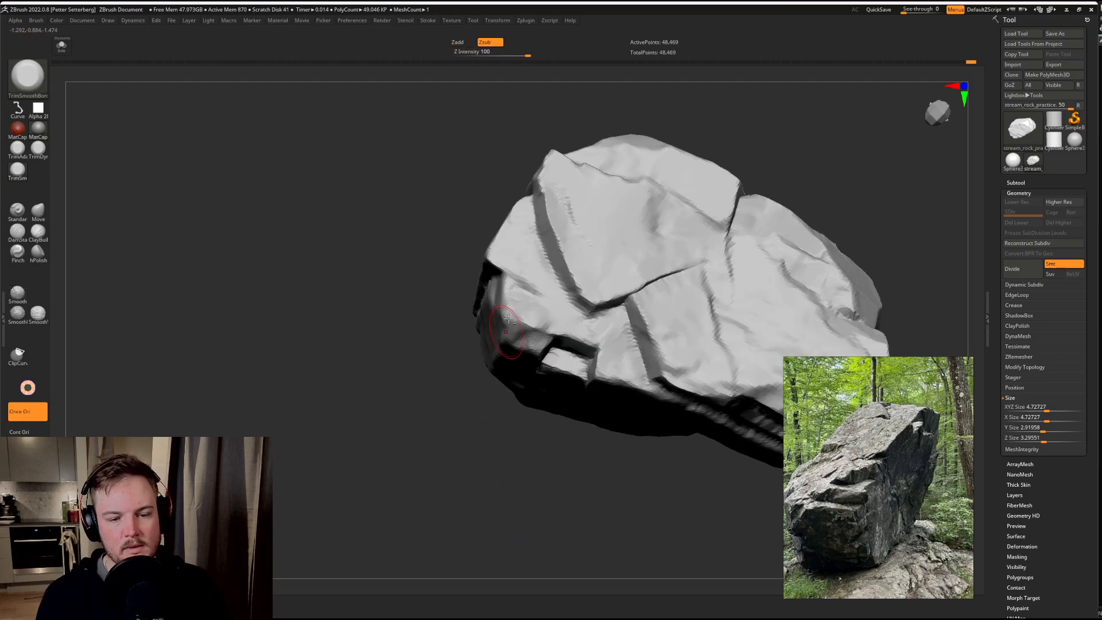
drag(525, 272, 540, 307)
right_drag(541, 382, 560, 340)
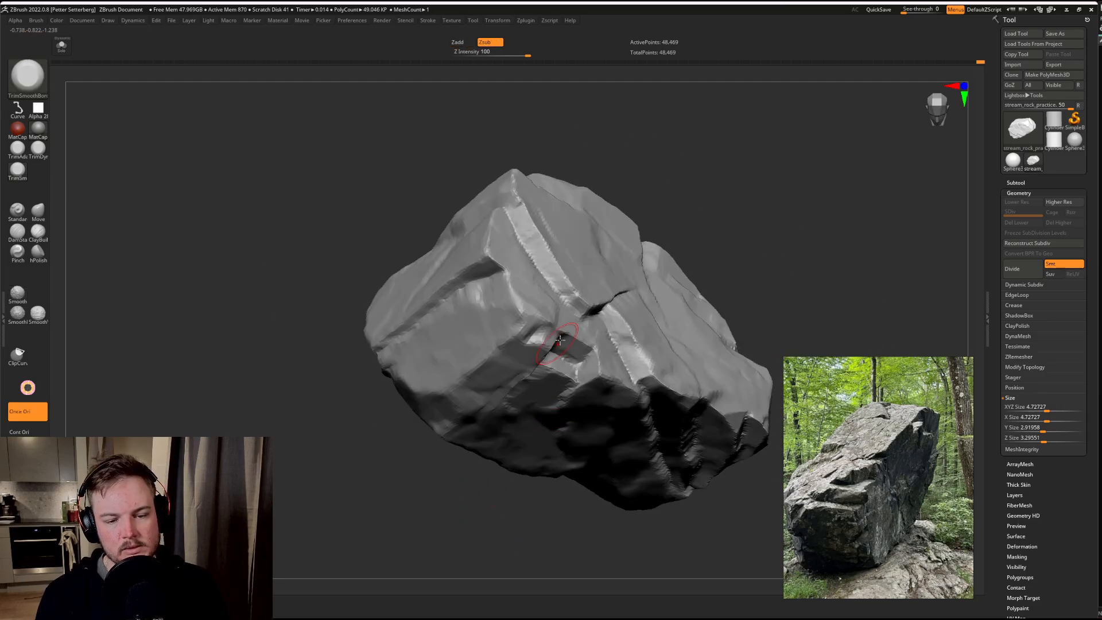
drag(549, 331, 543, 333)
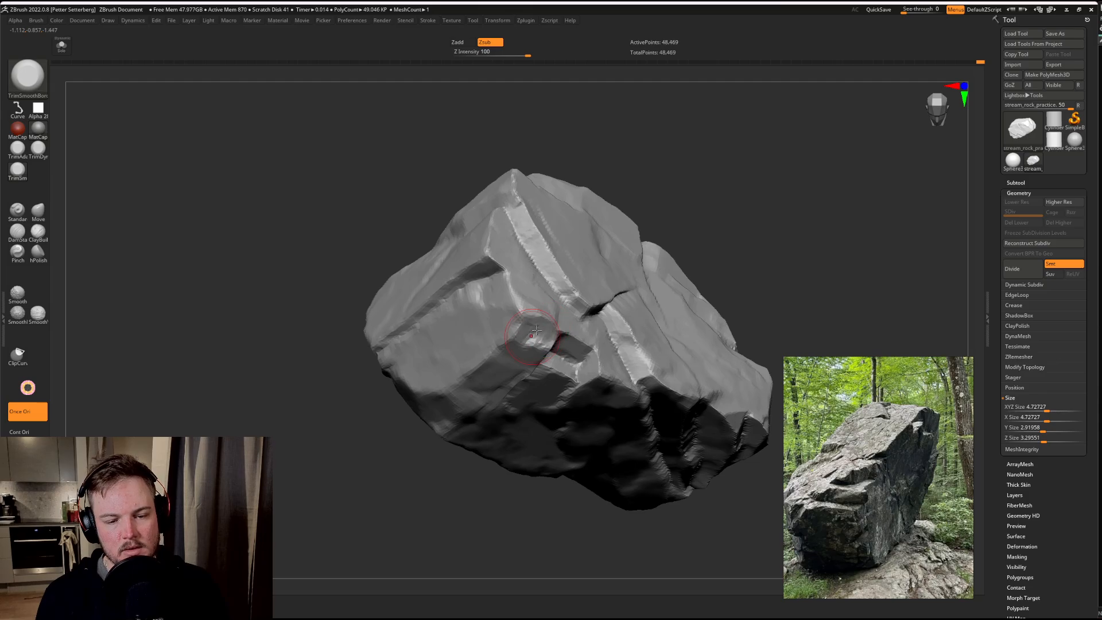
Step: Trim the corner facet below the broad side plane and flatten its edge near the small rectangular recess
right_drag(408, 505, 480, 352)
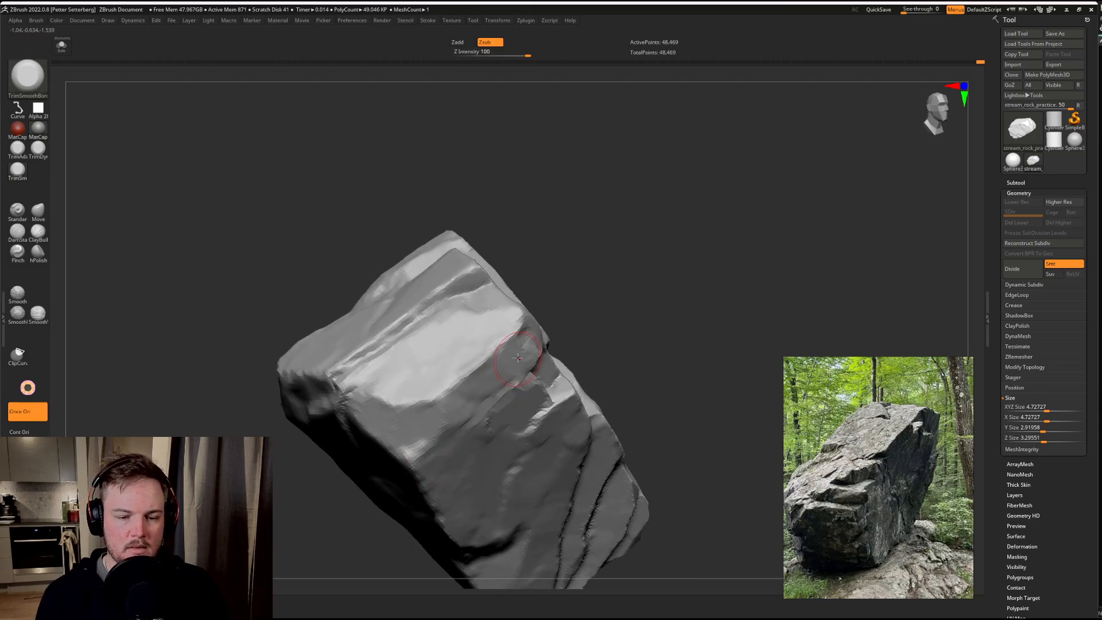
mouse_move(446, 407)
right_down()
mouse_move(302, 490)
mouse_move(352, 302)
right_up()
drag(498, 312, 471, 355)
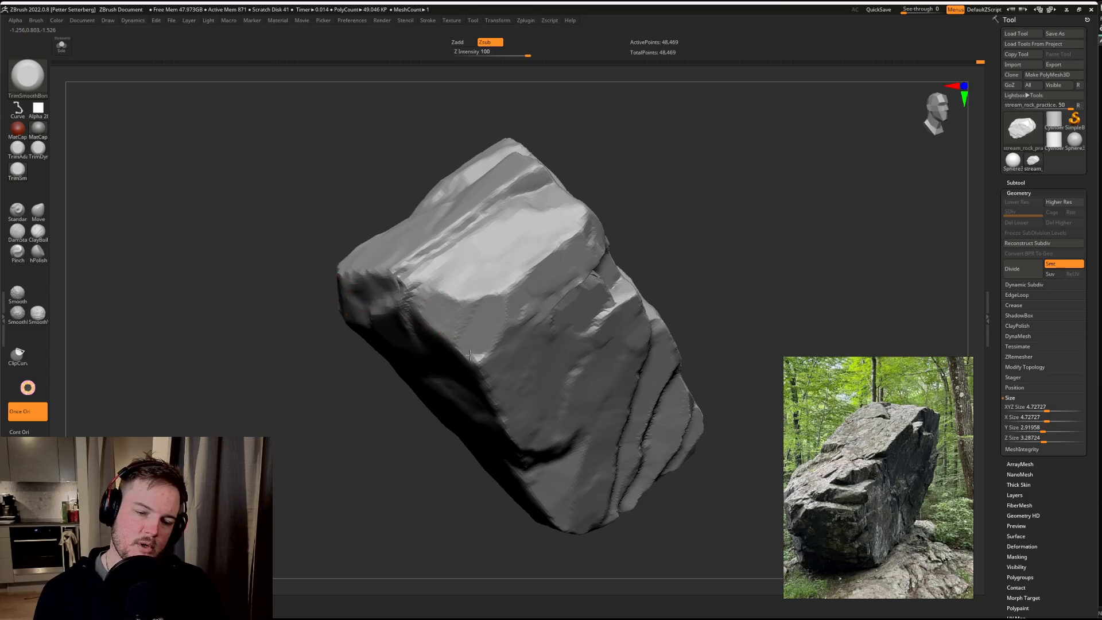
Step: Carve a curved stepped ledge beneath the end face's upper edge and flatten the facet beside it
right_drag(687, 201, 506, 212)
drag(491, 272, 484, 298)
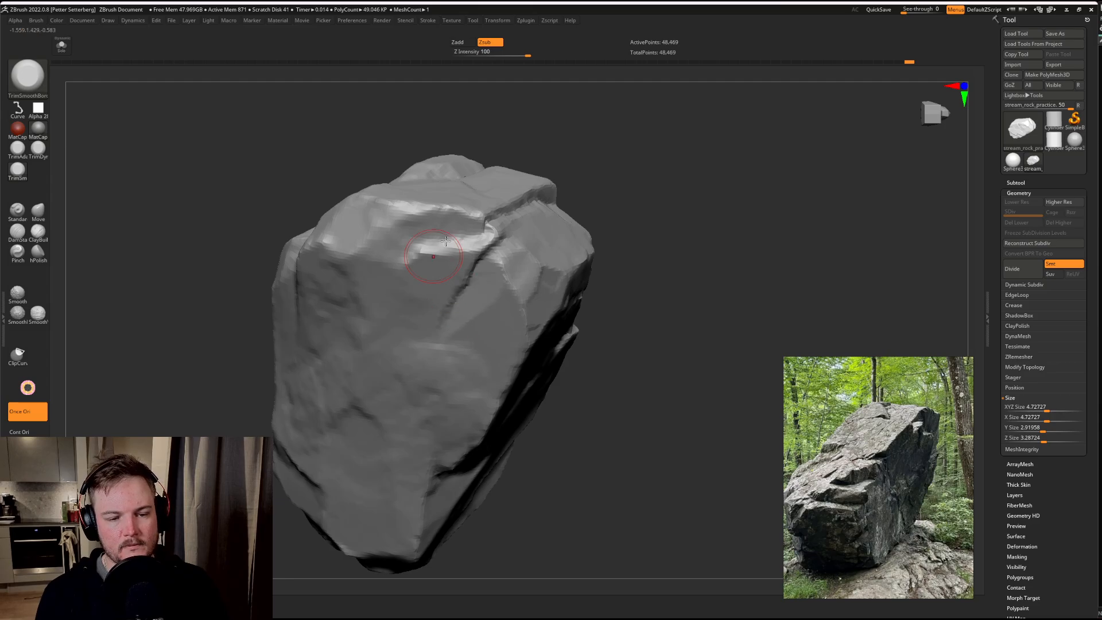
drag(446, 240, 395, 237)
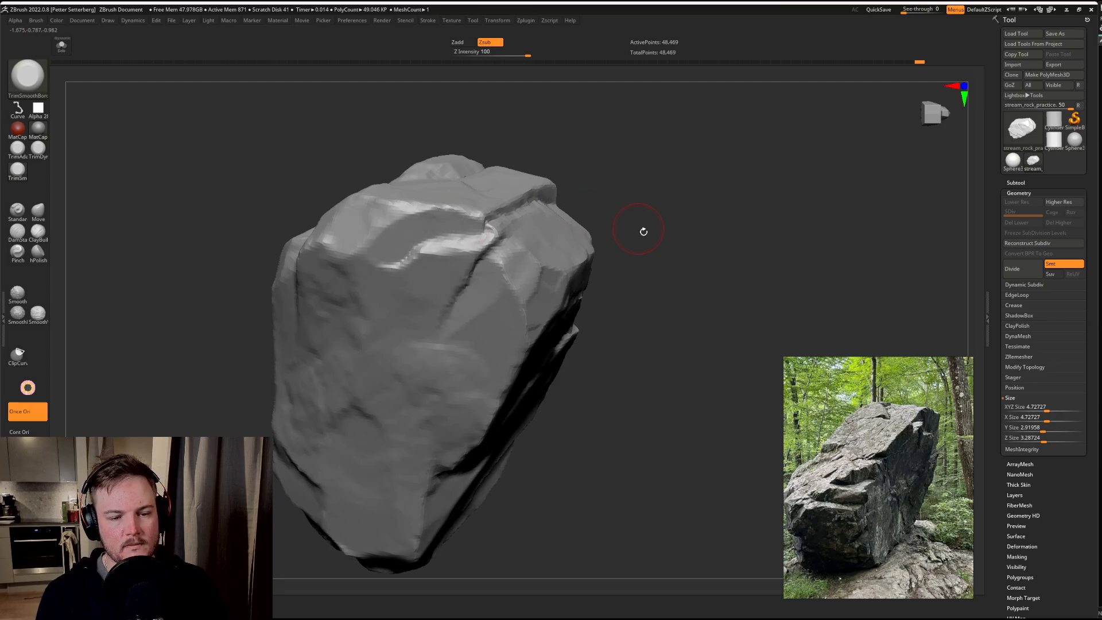
drag(693, 222, 625, 221)
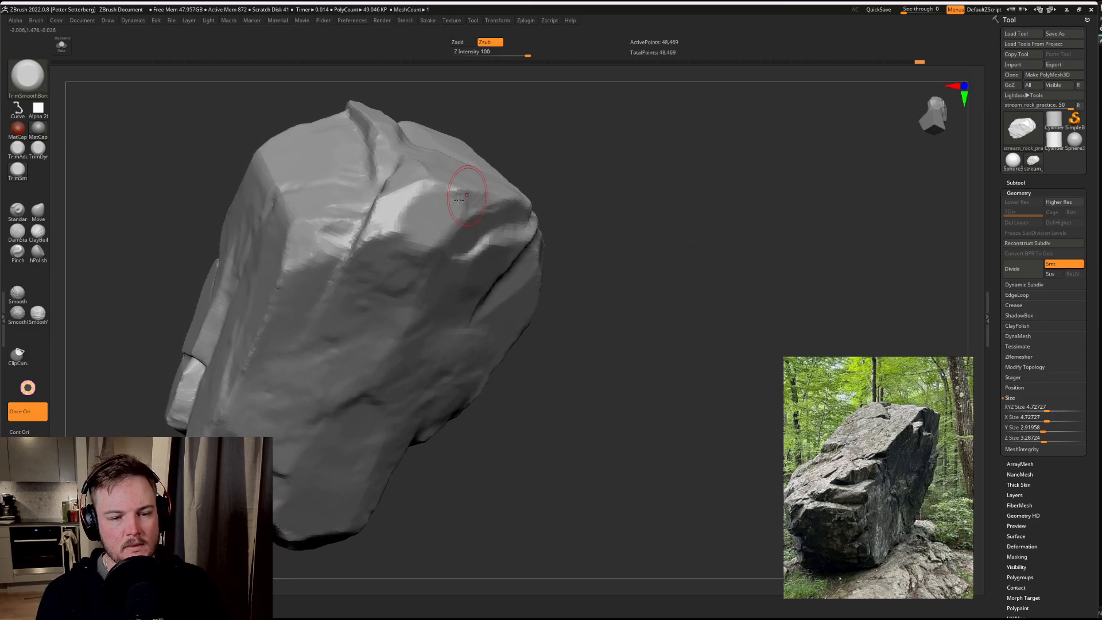
drag(459, 199, 412, 223)
Step: Refine the short curved groove on the long face and flatten the facets beside it
drag(624, 210, 481, 215)
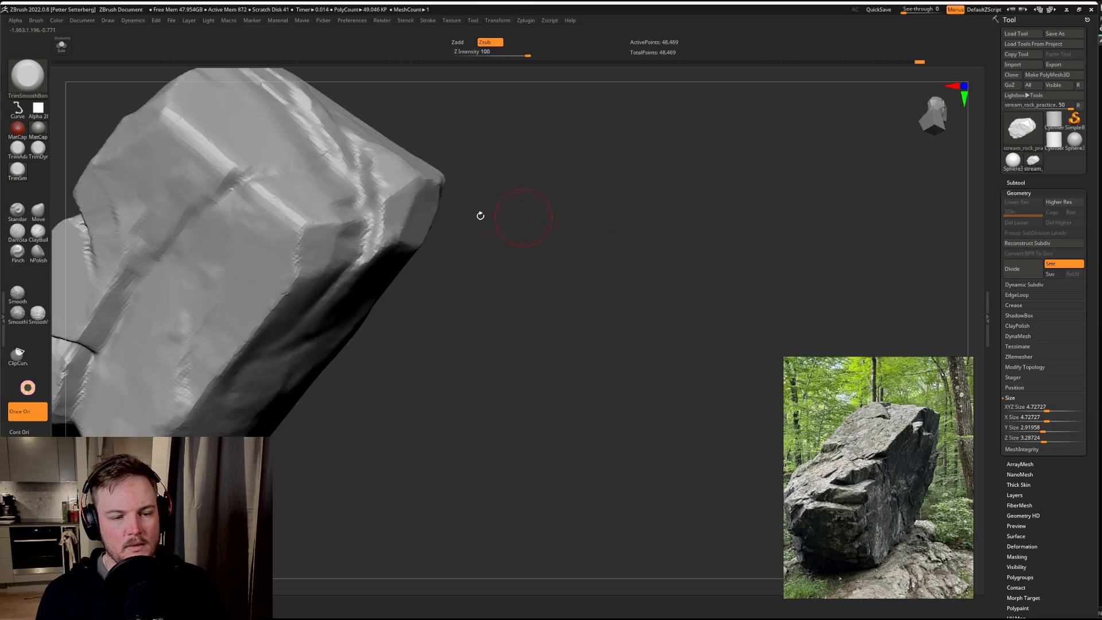
drag(593, 245, 618, 123)
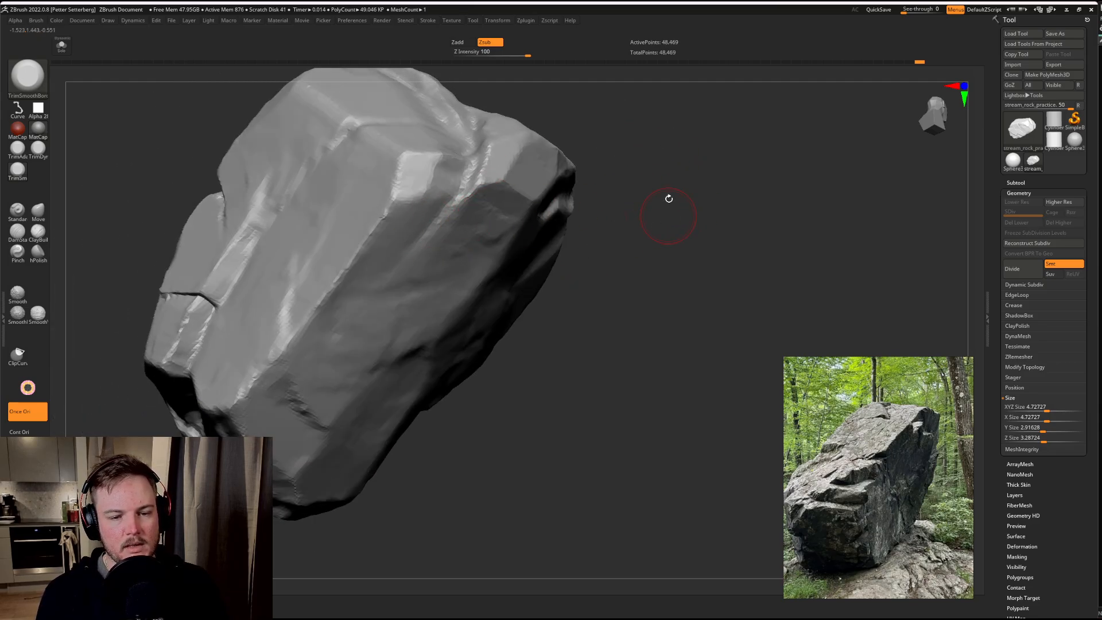
drag(669, 198, 497, 233)
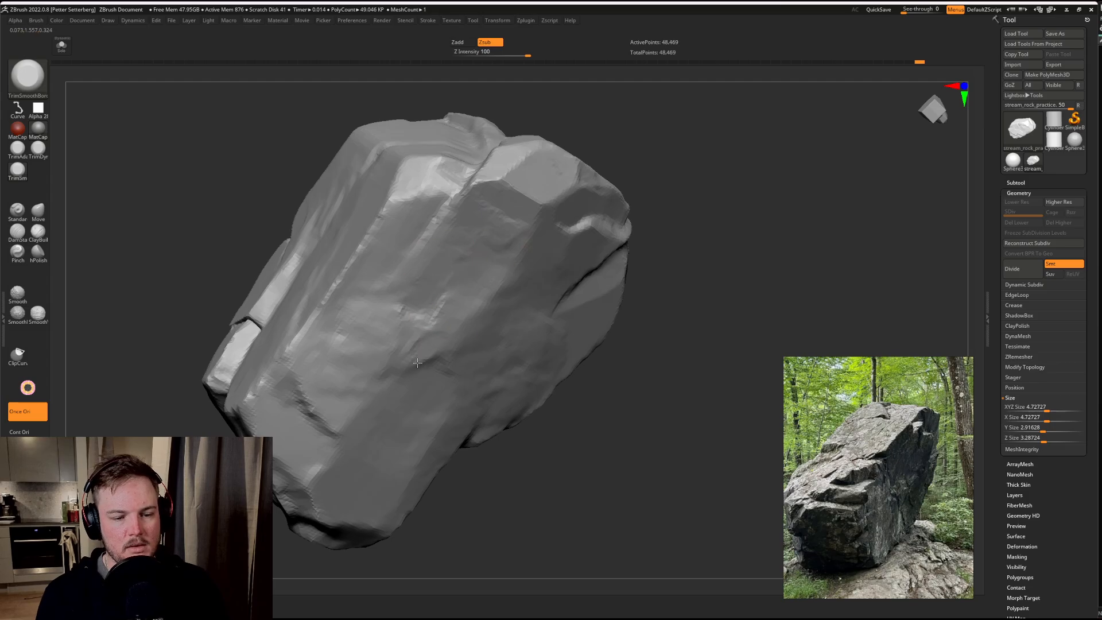
drag(601, 356, 486, 290)
drag(676, 304, 488, 250)
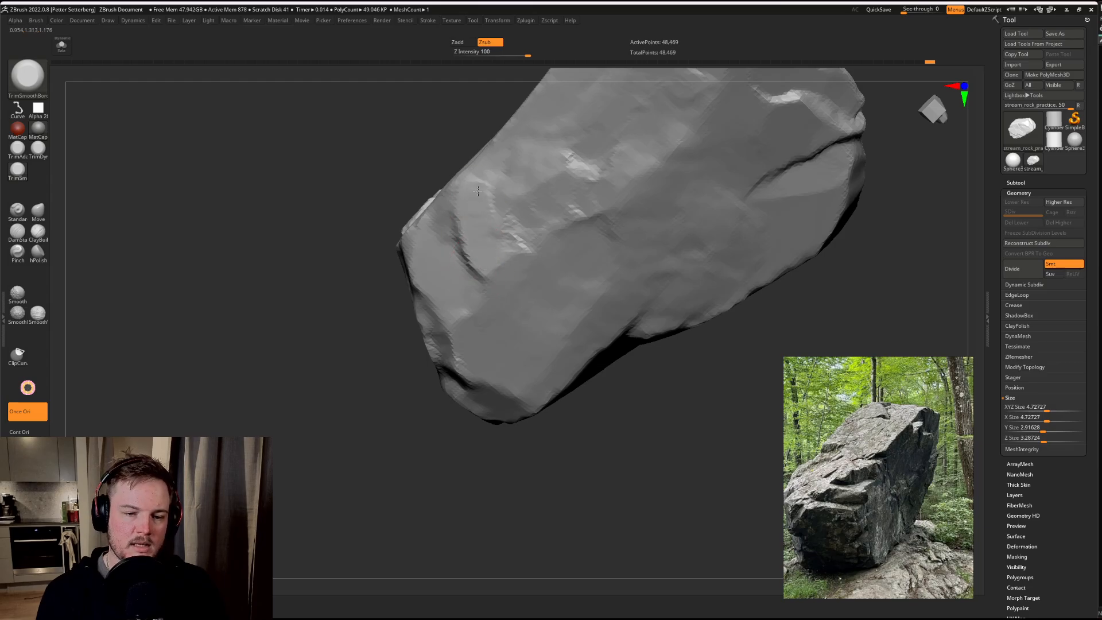
drag(288, 365, 371, 394)
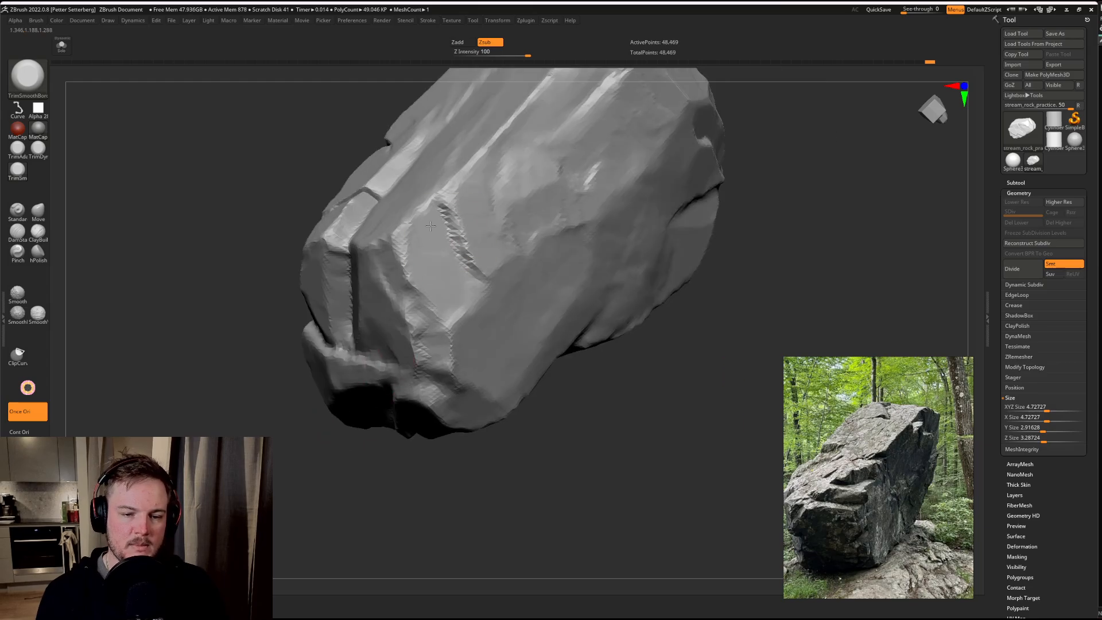
drag(484, 208, 469, 198)
Step: Trim the facets and corner edges of the end block beside its vertical groove
drag(416, 453, 367, 470)
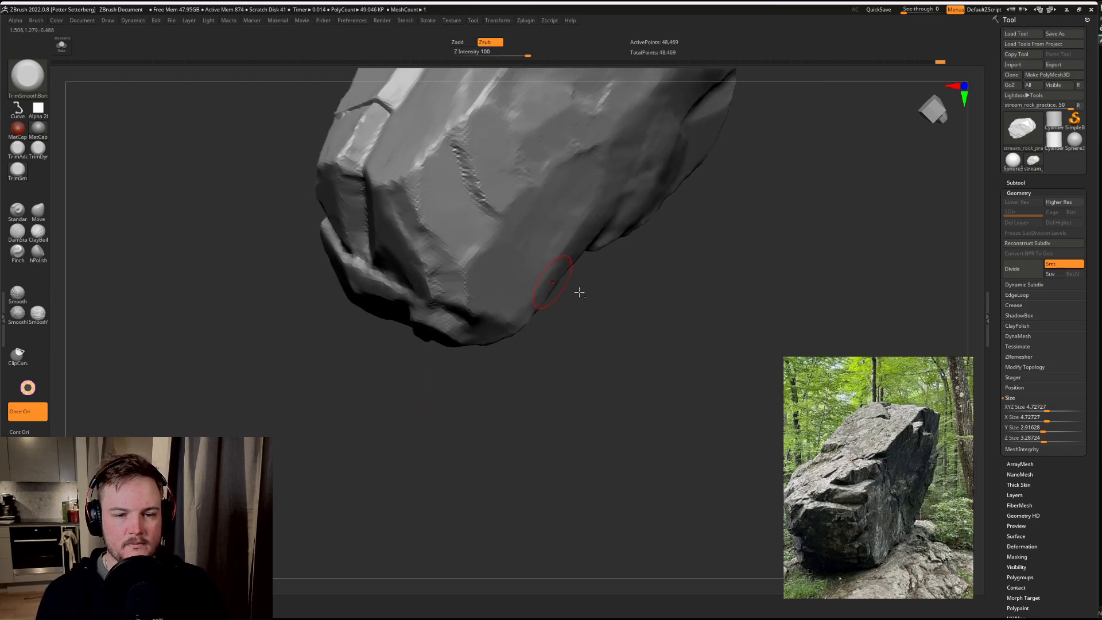
alt+drag(591, 297, 613, 371)
drag(274, 453, 355, 418)
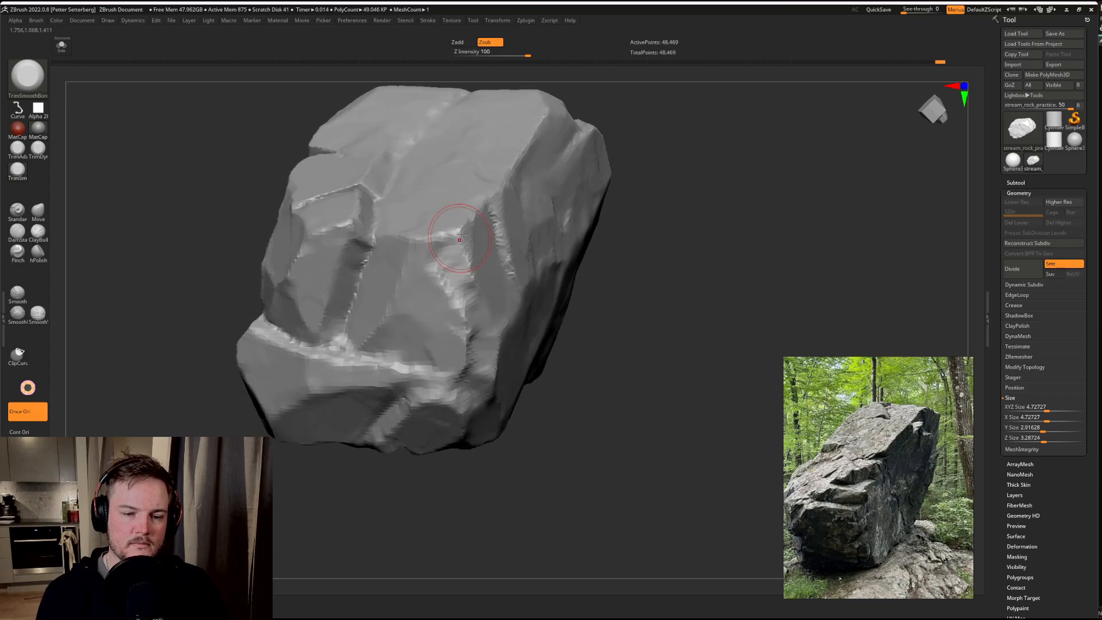
drag(461, 237, 467, 241)
drag(481, 291, 487, 309)
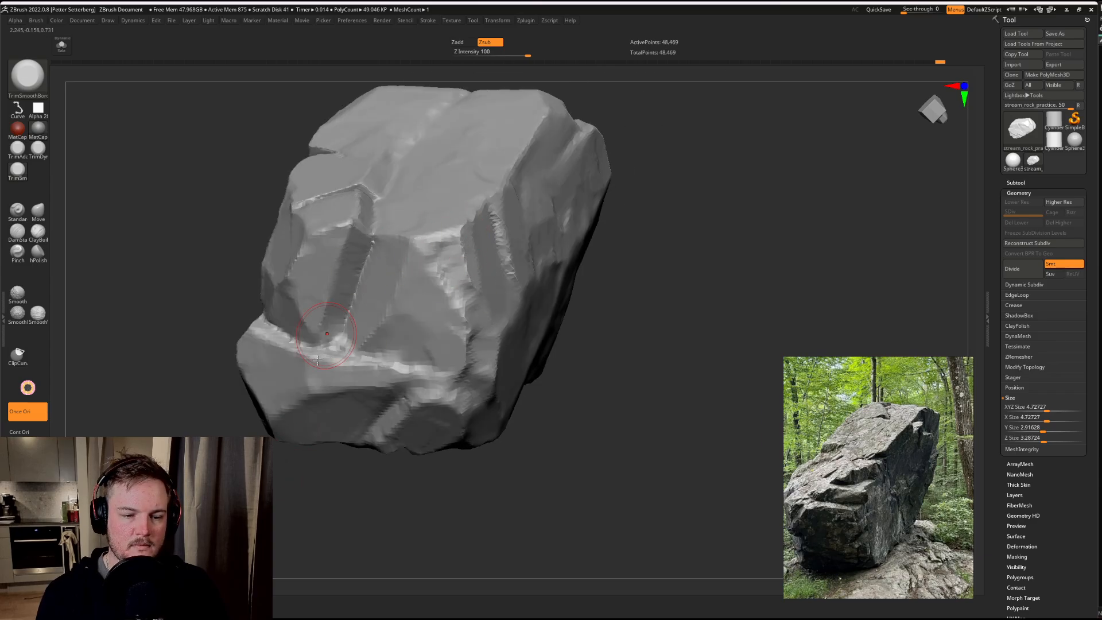
mouse_move(228, 553)
alt+mouse_down()
mouse_move(278, 488)
mouse_move(321, 459)
alt+mouse_up()
drag(451, 221, 405, 281)
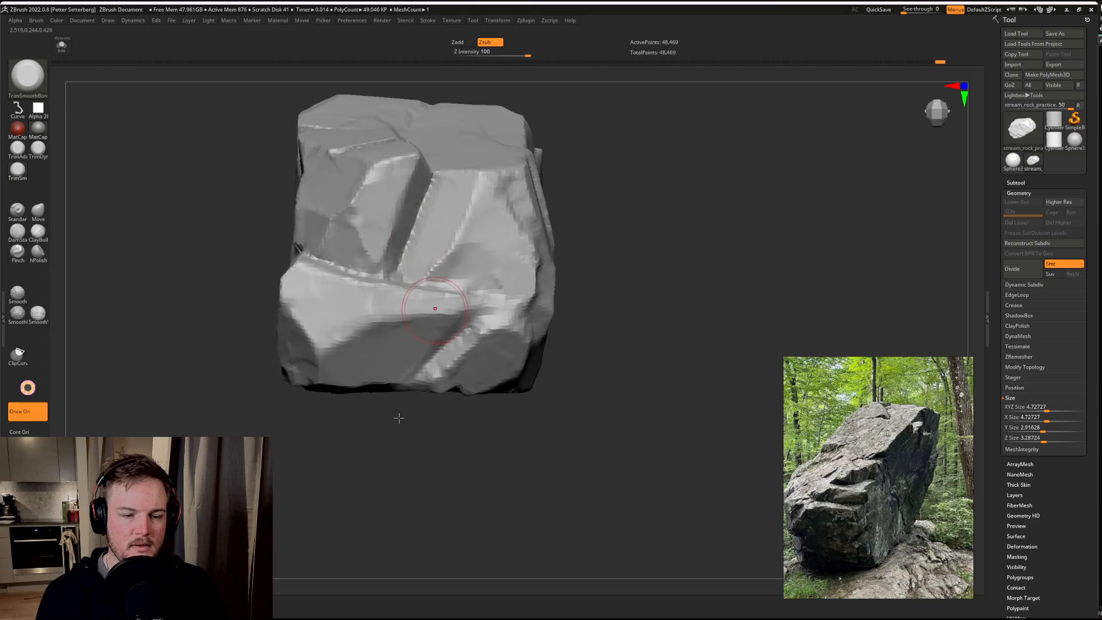
Step: Sharpen the horizontal ledge at the foot of the vertical groove across the end block
drag(399, 418, 385, 332)
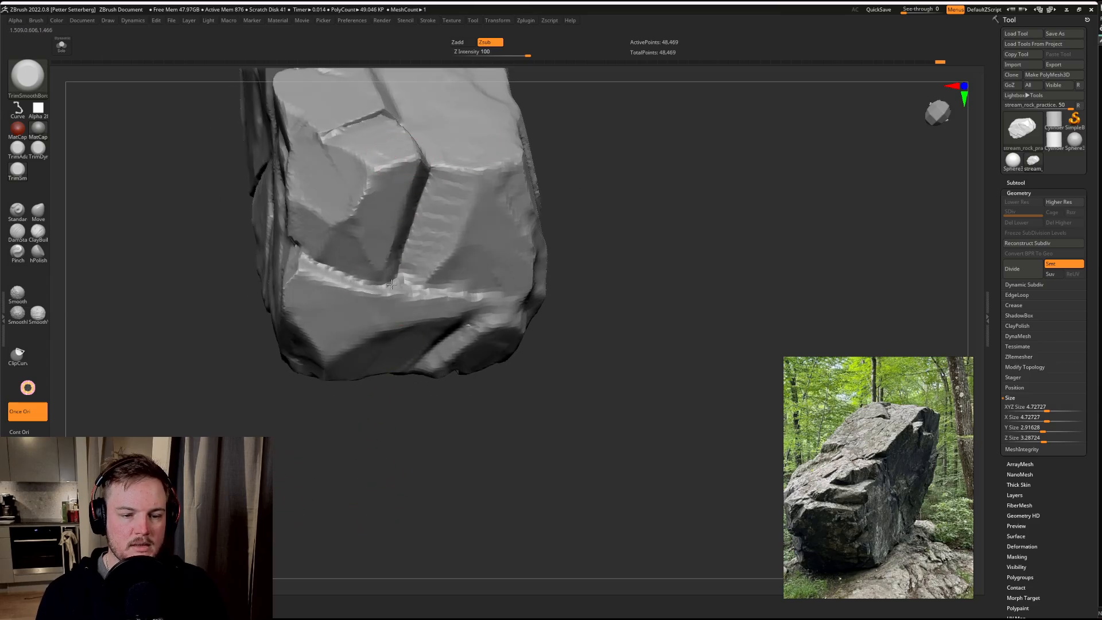
mouse_move(398, 279)
shift+mouse_down()
mouse_move(411, 305)
mouse_move(316, 277)
mouse_move(425, 294)
shift+mouse_up()
drag(358, 285, 512, 297)
mouse_move(450, 280)
mouse_down()
mouse_move(453, 290)
mouse_move(443, 259)
mouse_move(470, 283)
mouse_up()
Step: Trim the large plane next to the long groove above the horizontal crack
mouse_move(669, 248)
mouse_down()
mouse_move(690, 246)
mouse_move(595, 221)
mouse_up()
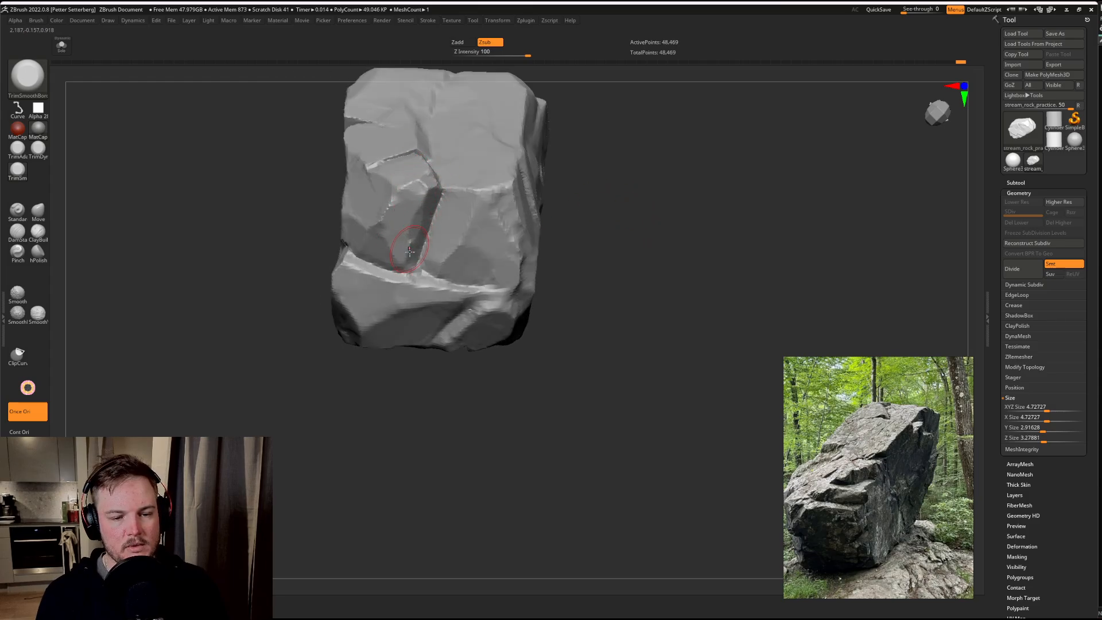
drag(263, 310, 279, 343)
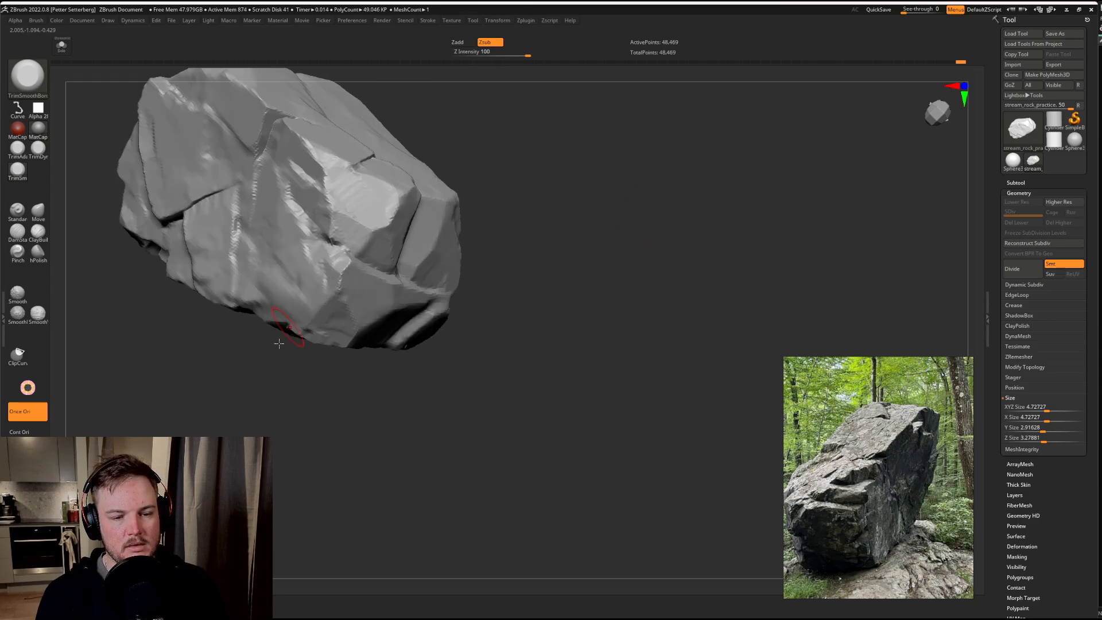
alt+drag(314, 440, 405, 468)
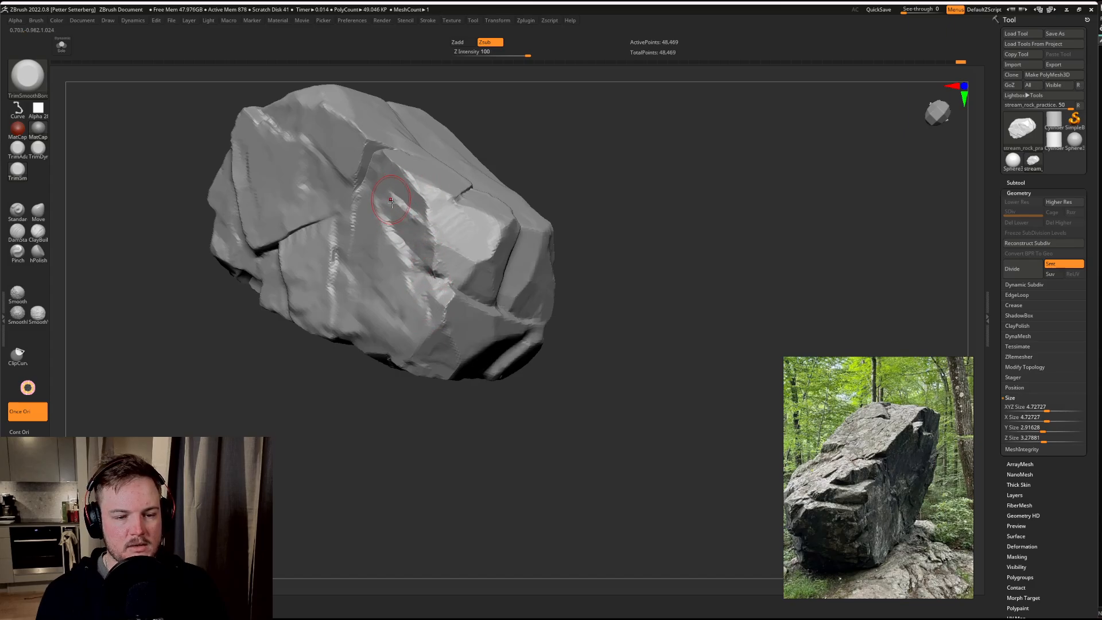
mouse_move(528, 176)
mouse_down()
mouse_move(625, 216)
mouse_move(643, 244)
mouse_up()
drag(278, 431, 358, 346)
mouse_move(671, 170)
alt+mouse_down()
mouse_move(722, 213)
mouse_move(709, 237)
alt+mouse_up()
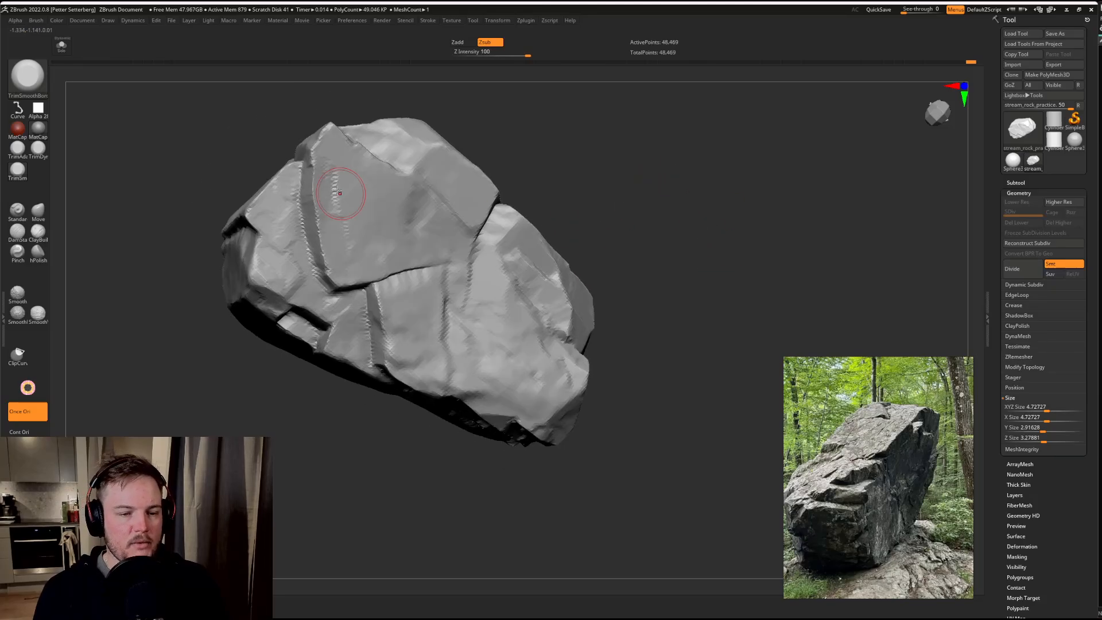
drag(345, 190, 362, 184)
Step: Carve shallow vertical steps into the face below the horizontal crack, undoing the last stray stroke
mouse_move(159, 401)
mouse_down()
mouse_move(196, 417)
mouse_move(206, 382)
mouse_up()
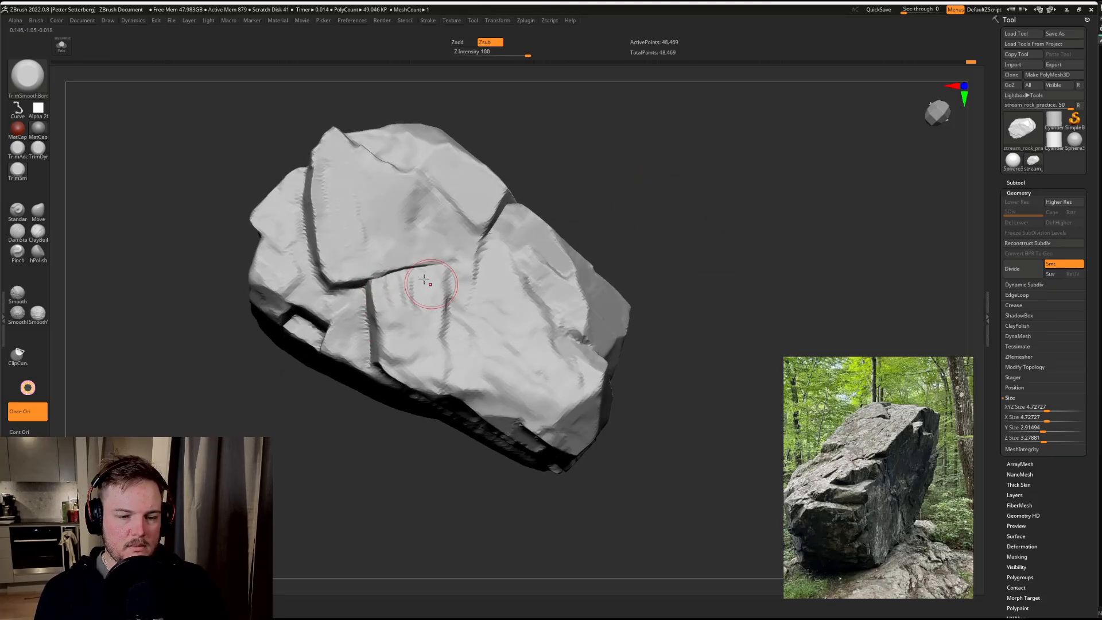
mouse_move(402, 287)
mouse_down()
mouse_move(392, 310)
mouse_move(405, 376)
mouse_up()
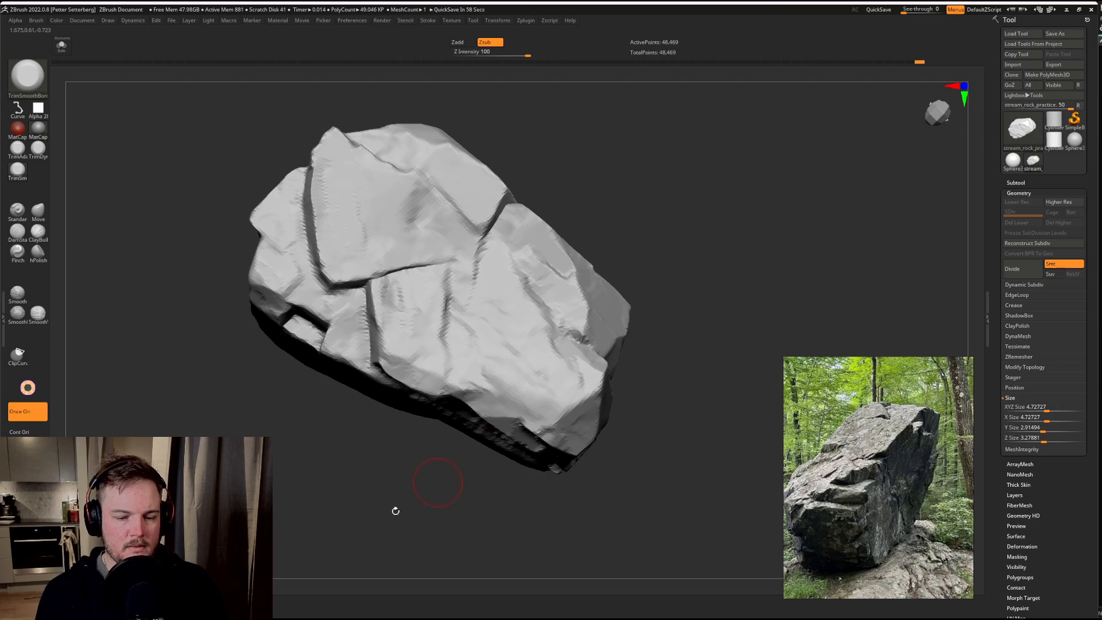
drag(393, 510, 431, 523)
mouse_move(434, 343)
mouse_down()
mouse_move(435, 325)
mouse_move(441, 344)
mouse_up()
key(ctrl+z)
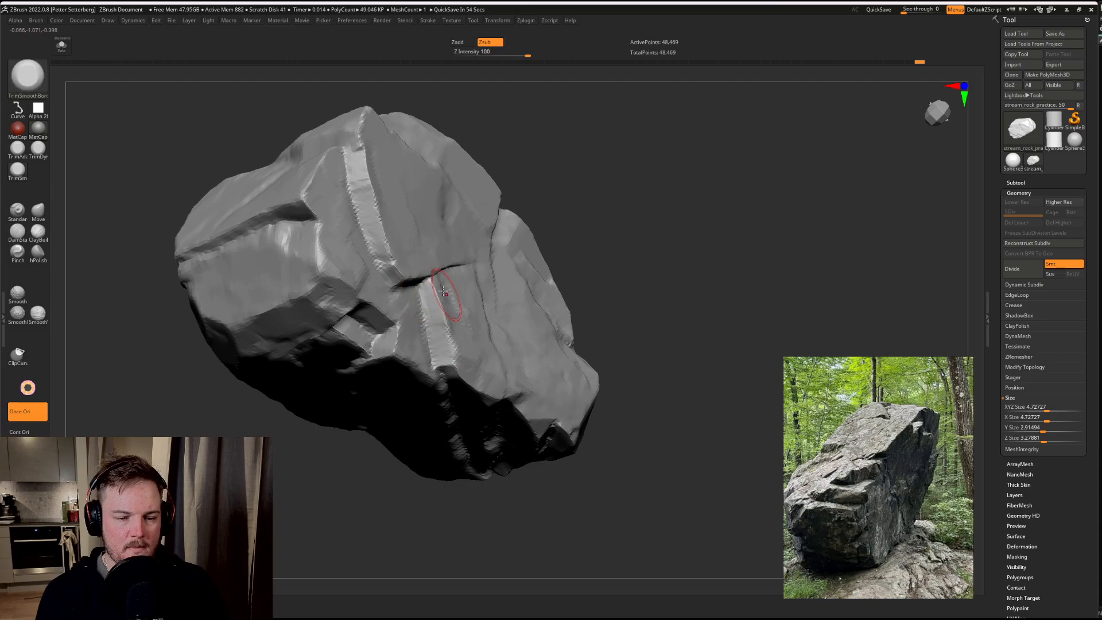
drag(657, 201, 373, 233)
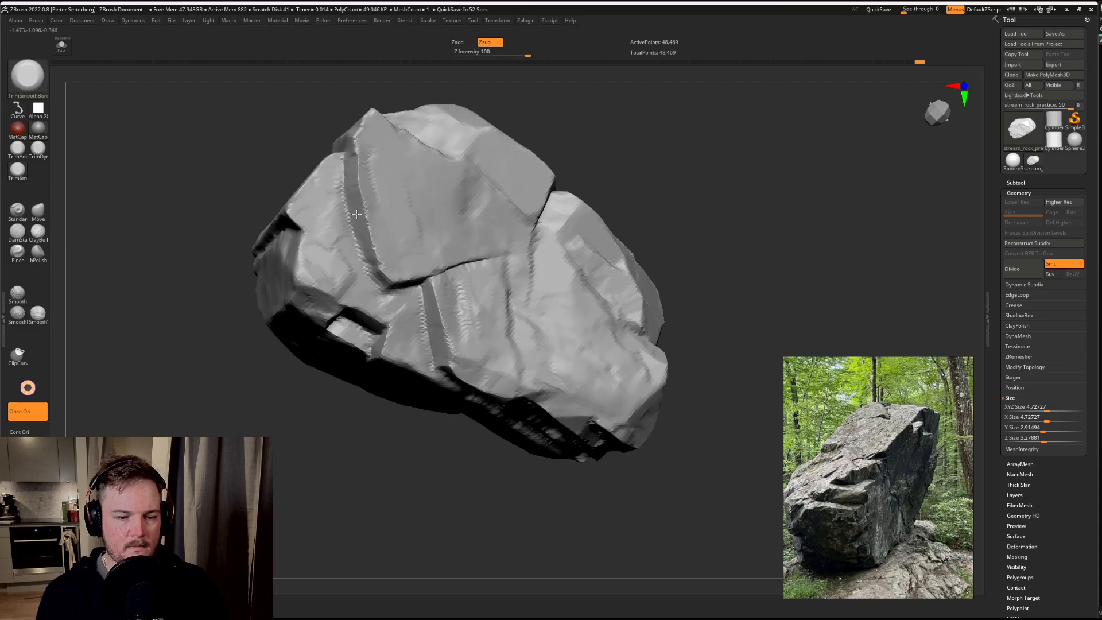
key(shift)
Step: Refine the side plane and the narrow ledge running along its upper edge
mouse_move(287, 459)
mouse_down()
mouse_move(357, 438)
mouse_move(468, 280)
mouse_up()
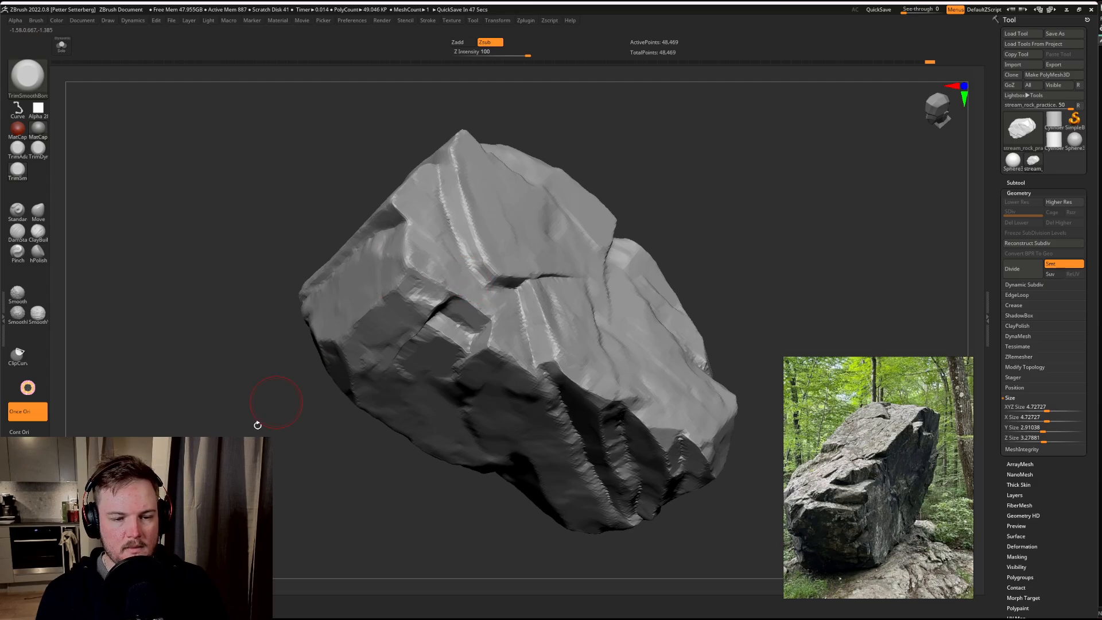
mouse_move(258, 425)
mouse_down()
mouse_move(393, 238)
mouse_move(439, 250)
mouse_up()
drag(572, 234, 510, 253)
mouse_move(401, 237)
mouse_down()
mouse_move(364, 247)
mouse_move(297, 322)
mouse_up()
Step: Deepen and sharpen the short crack at the corner where the side plane meets the end face
mouse_move(554, 276)
mouse_down()
mouse_move(590, 207)
mouse_move(579, 248)
mouse_up()
mouse_move(367, 301)
mouse_down()
mouse_move(379, 305)
mouse_move(360, 319)
mouse_up()
drag(565, 299, 583, 259)
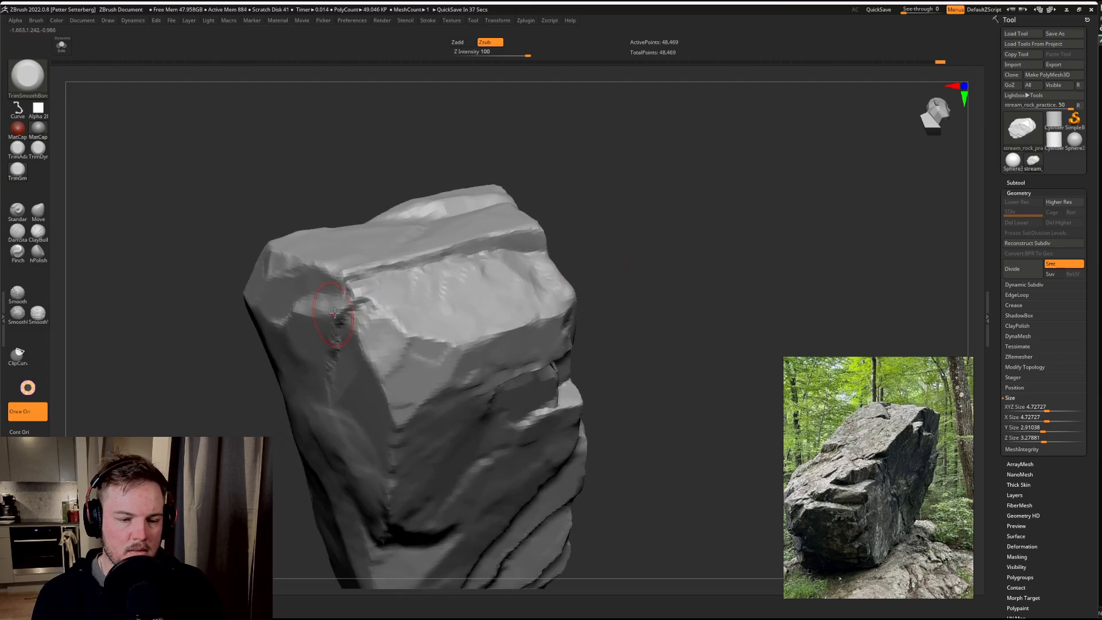
mouse_move(351, 306)
mouse_down()
mouse_move(346, 316)
mouse_move(363, 326)
mouse_up()
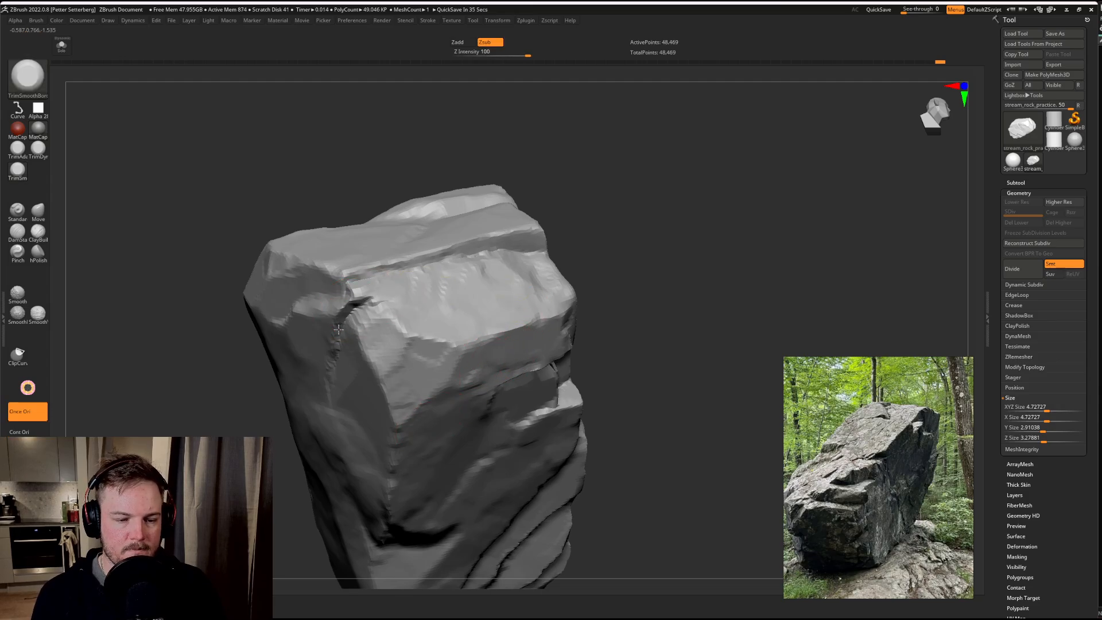
shift+drag(357, 303, 376, 312)
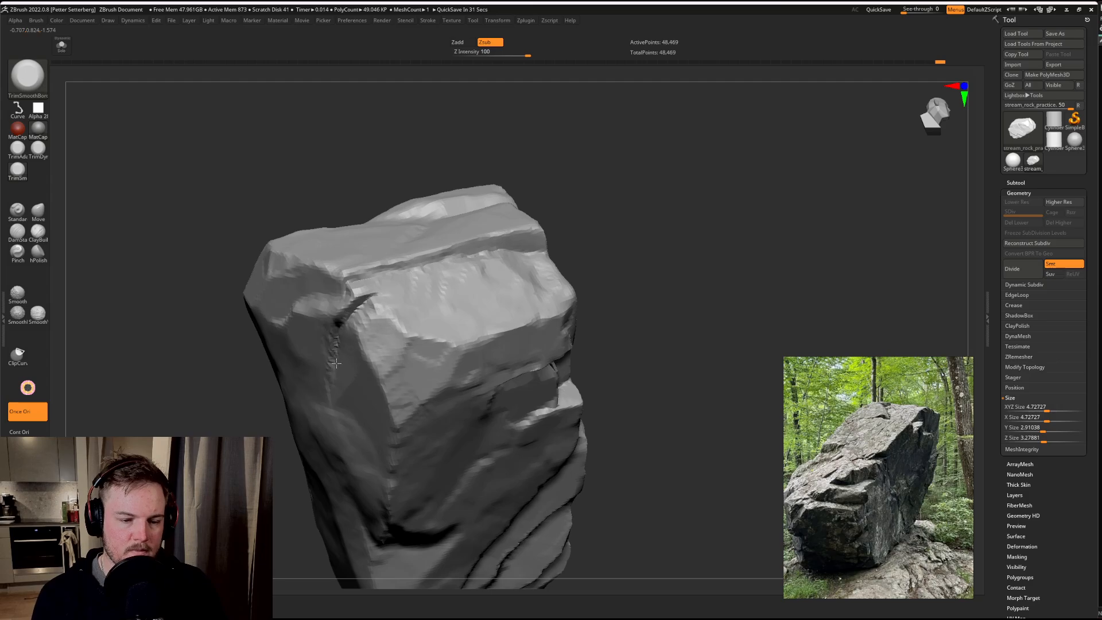
Step: Cut small stepped breaks into the slab beside the long diagonal crack on the end face
mouse_move(581, 270)
mouse_down()
mouse_move(603, 241)
mouse_move(583, 194)
mouse_up()
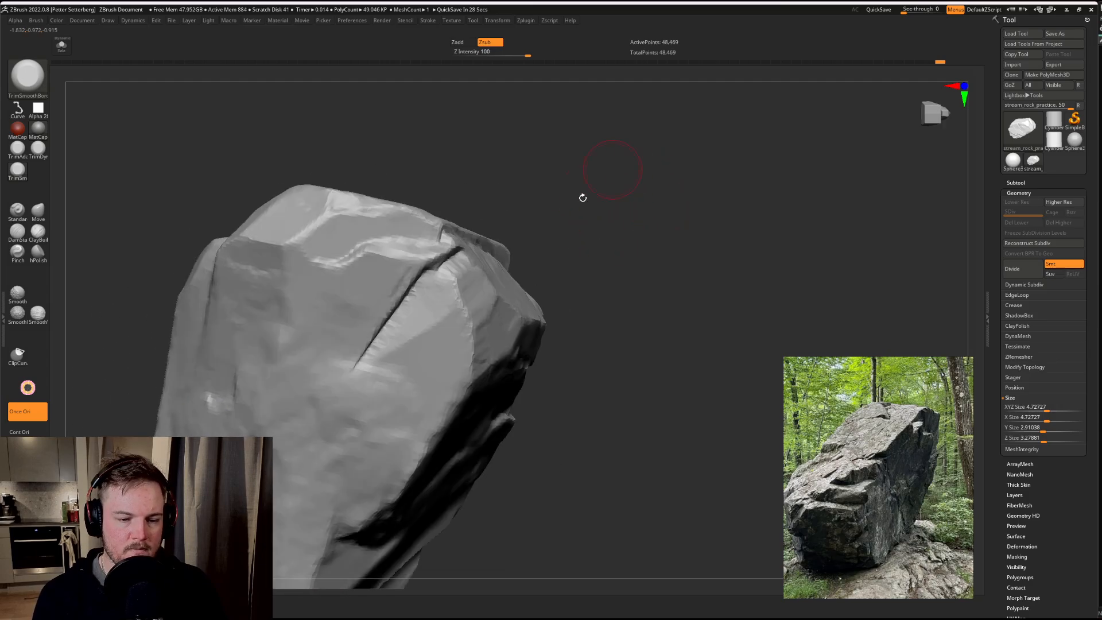
mouse_move(421, 348)
mouse_down()
mouse_move(422, 313)
mouse_move(437, 301)
mouse_move(365, 397)
mouse_move(402, 376)
mouse_move(367, 428)
mouse_move(359, 390)
mouse_move(412, 414)
mouse_move(373, 384)
mouse_move(402, 367)
mouse_move(379, 364)
mouse_up()
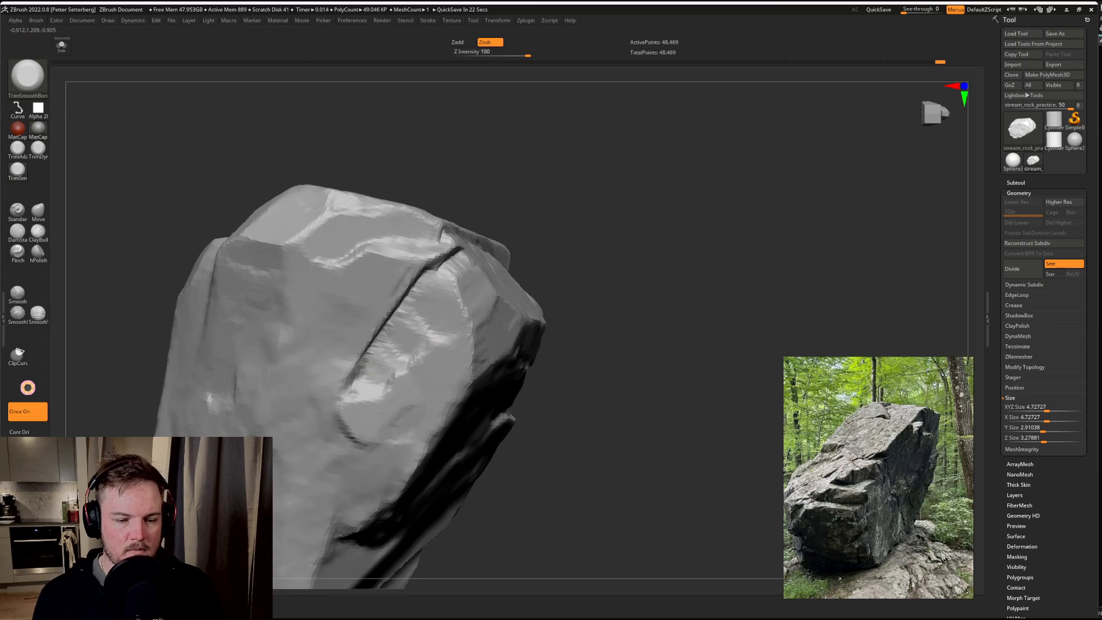
drag(566, 381, 655, 207)
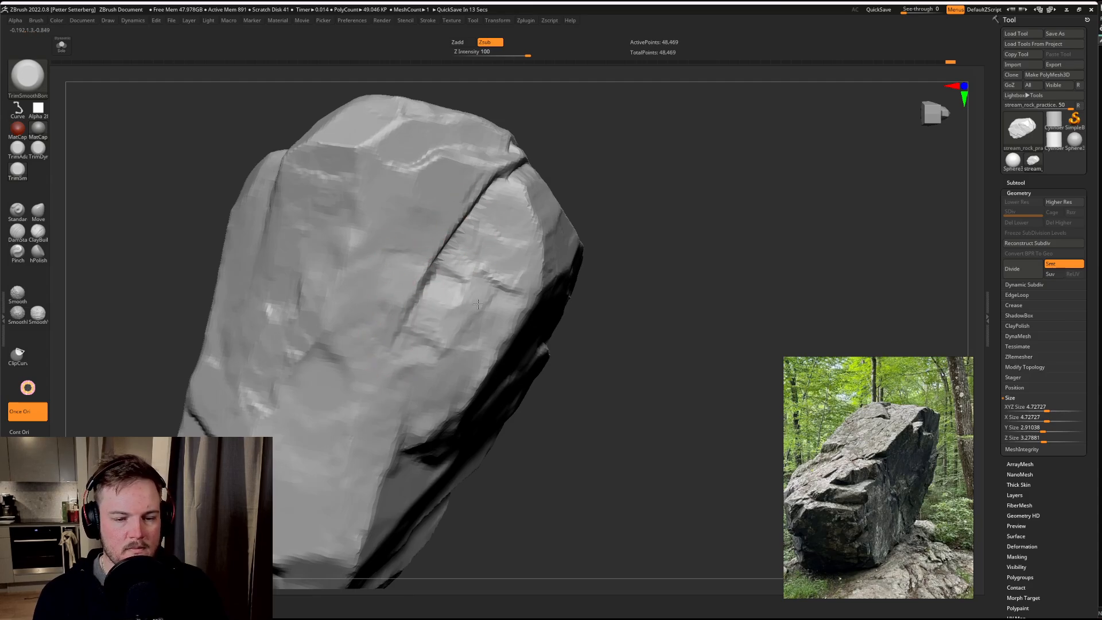
Step: Trim the broad face beside the cracked slab into flatter planes with a larger brush
drag(609, 310, 691, 243)
drag(368, 311, 375, 312)
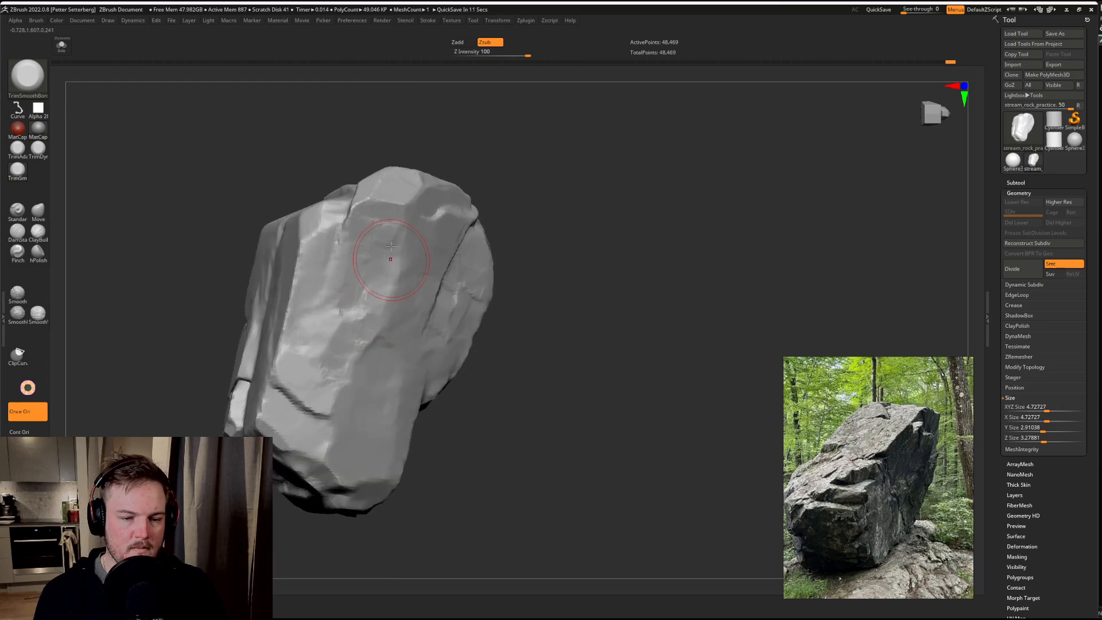
mouse_move(394, 259)
mouse_down()
mouse_move(367, 239)
mouse_move(349, 369)
mouse_up()
Step: Switch to an enlarged Move brush and reshape the rock's blunt end near the parallel ledges
drag(562, 375, 425, 197)
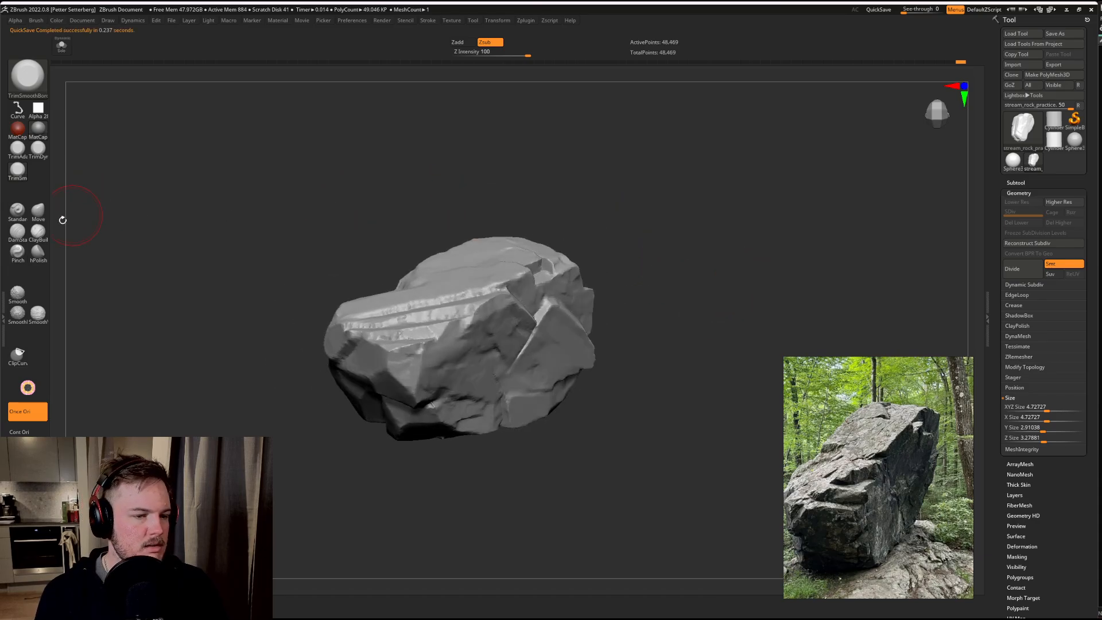
click(39, 214)
key(s)
drag(218, 217, 246, 218)
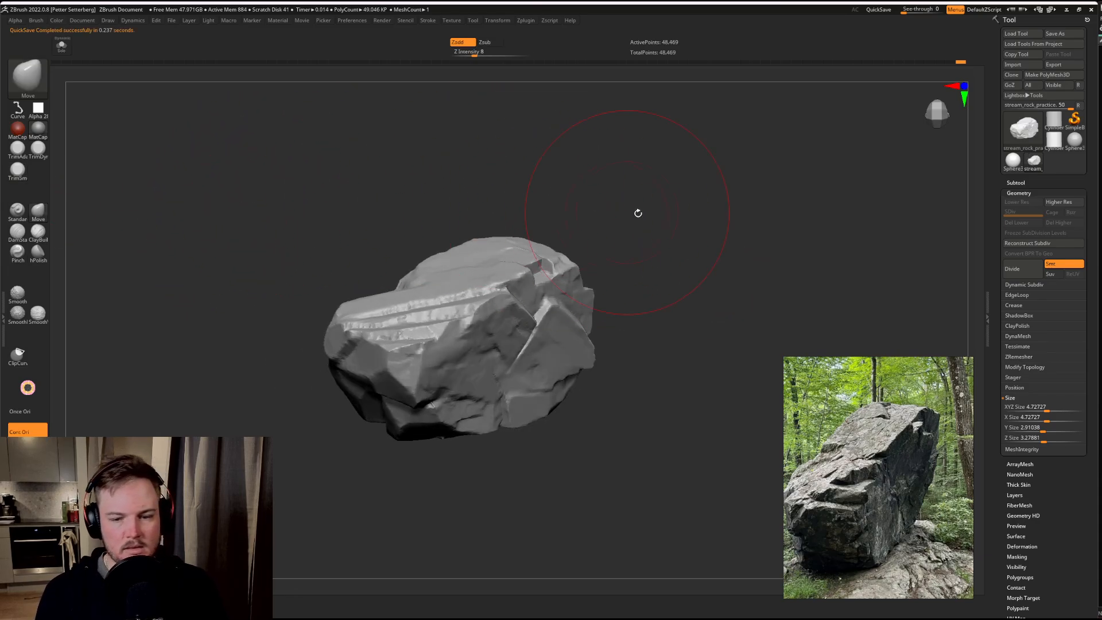
mouse_move(638, 213)
mouse_down()
mouse_move(655, 209)
mouse_move(679, 229)
mouse_move(682, 249)
mouse_up()
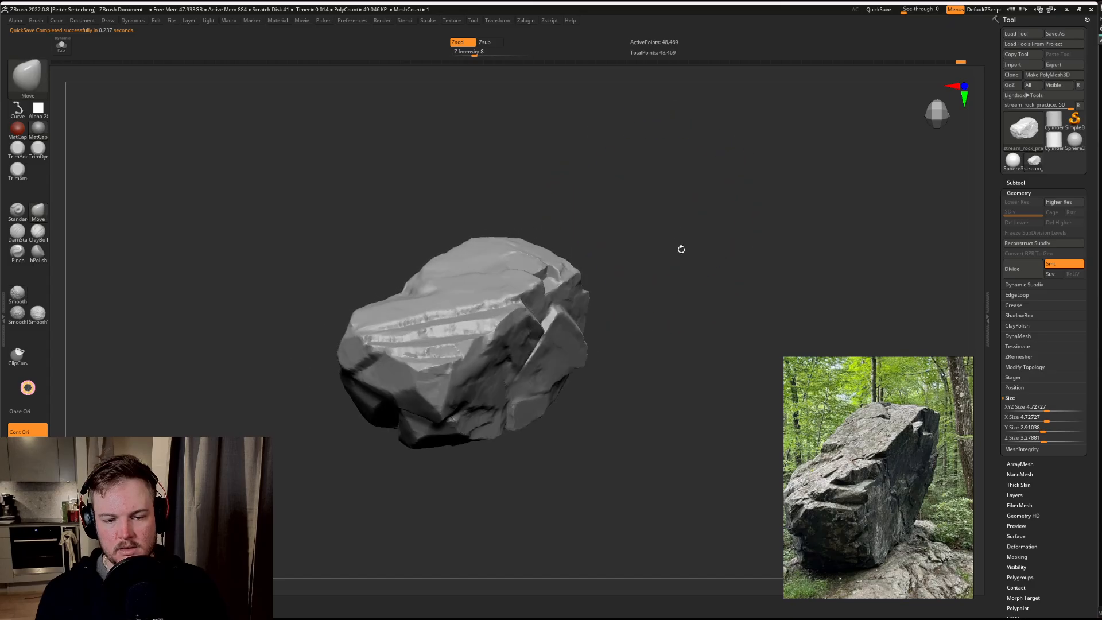
mouse_move(412, 341)
mouse_down()
mouse_move(390, 370)
mouse_move(401, 359)
mouse_up()
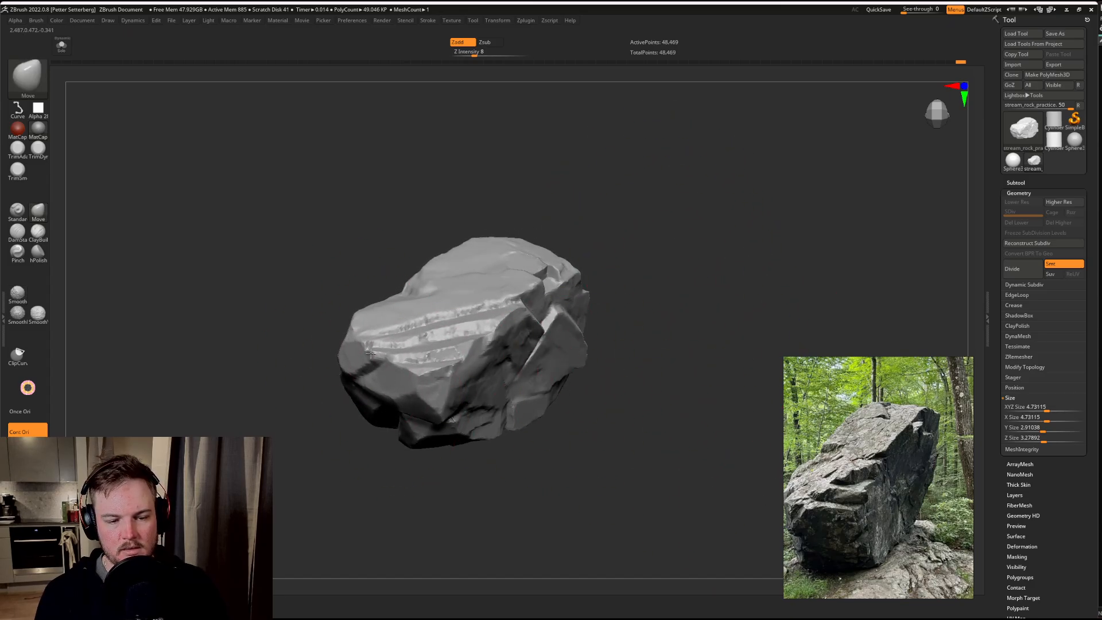
Step: Raise the rock's upper mass and pull out its thick end with the Move brush
drag(519, 250, 528, 157)
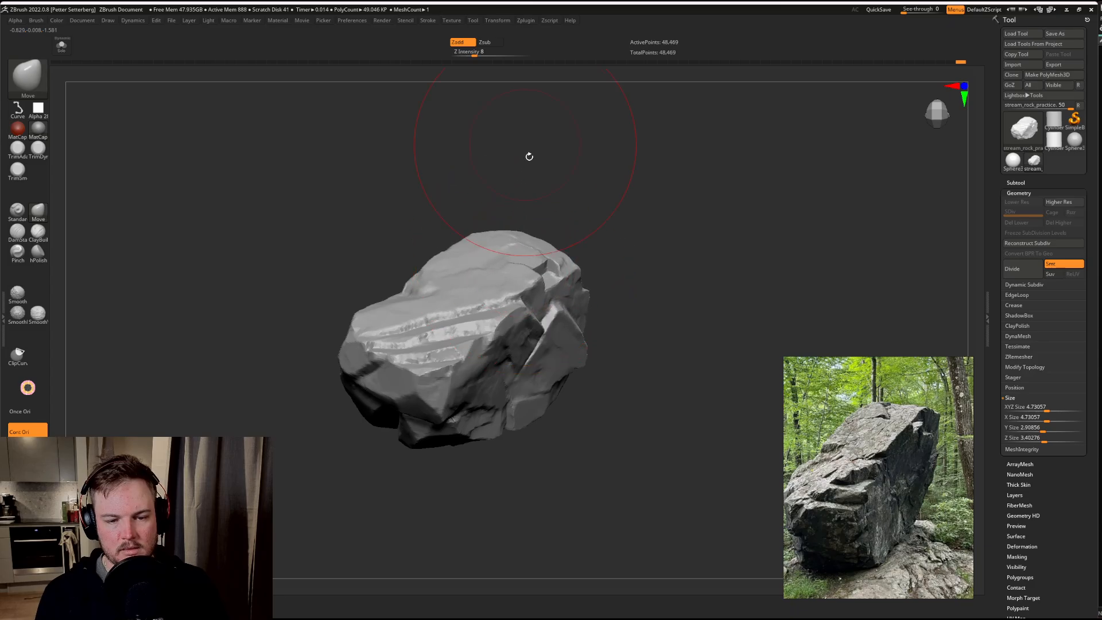
drag(563, 301, 568, 283)
drag(679, 298, 620, 276)
drag(582, 307, 609, 315)
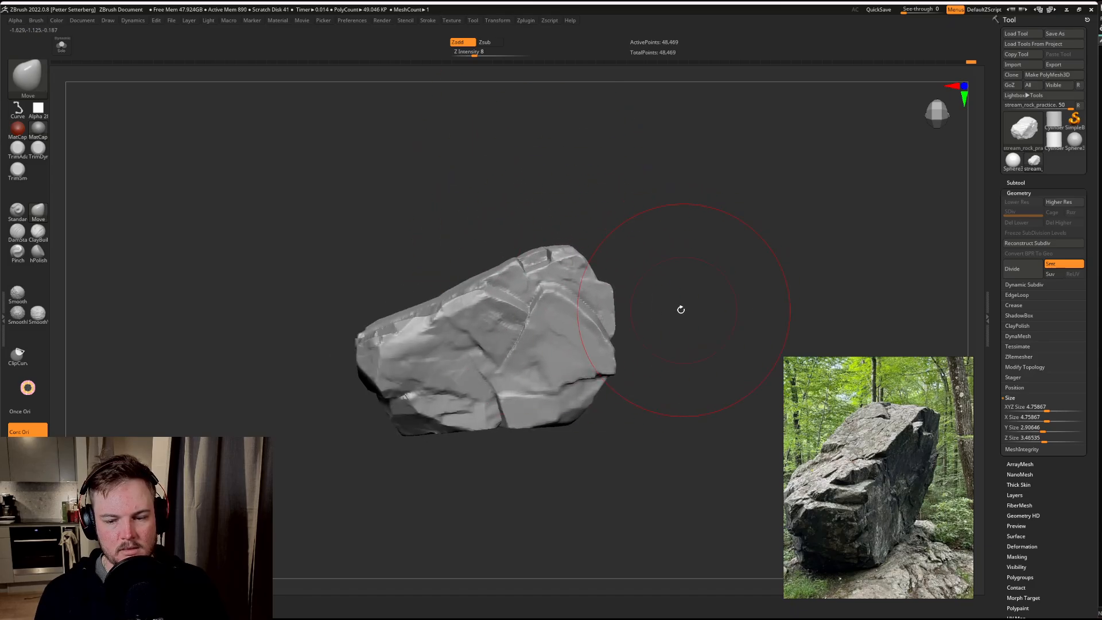
Step: Adjust the silhouette around the cracked end face and the rock's lower edge with a resized Move brush
drag(682, 309, 660, 282)
drag(598, 331, 609, 334)
mouse_move(603, 488)
mouse_down()
mouse_move(609, 459)
mouse_move(591, 454)
mouse_move(613, 419)
mouse_move(580, 386)
mouse_up()
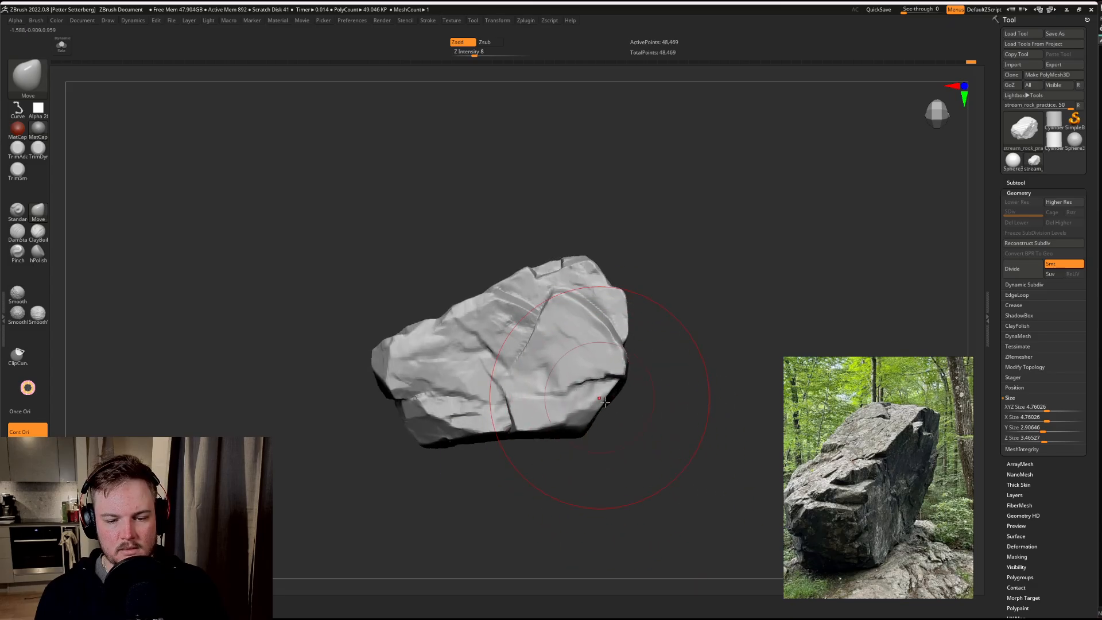
drag(654, 293, 687, 321)
key(s)
drag(391, 399, 396, 400)
drag(314, 448, 708, 296)
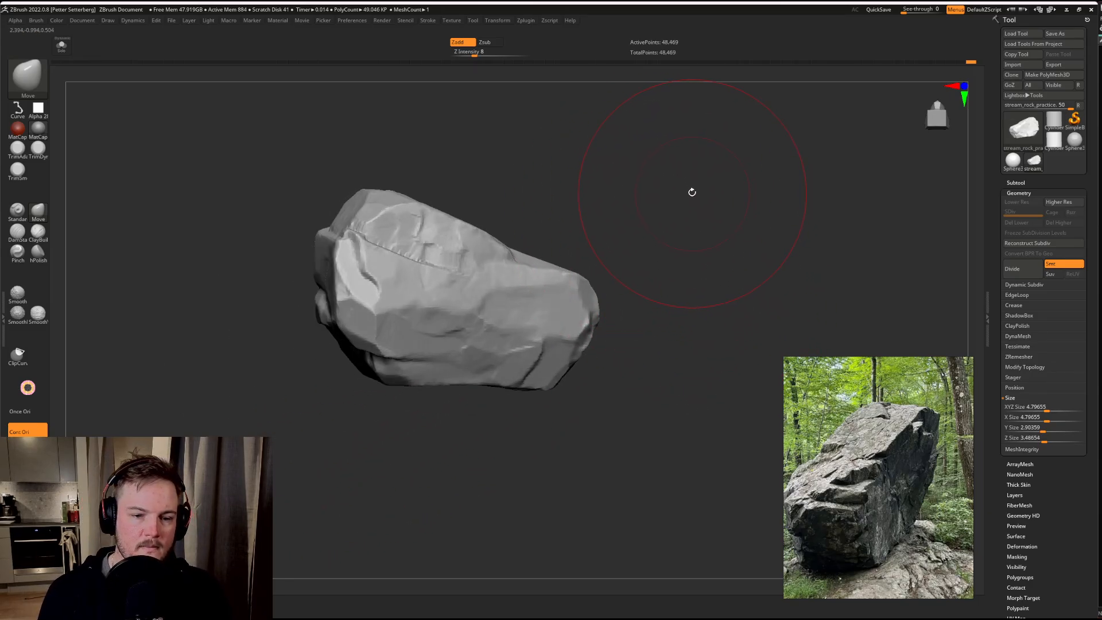
mouse_move(684, 190)
mouse_down()
mouse_move(716, 209)
mouse_move(640, 206)
mouse_up()
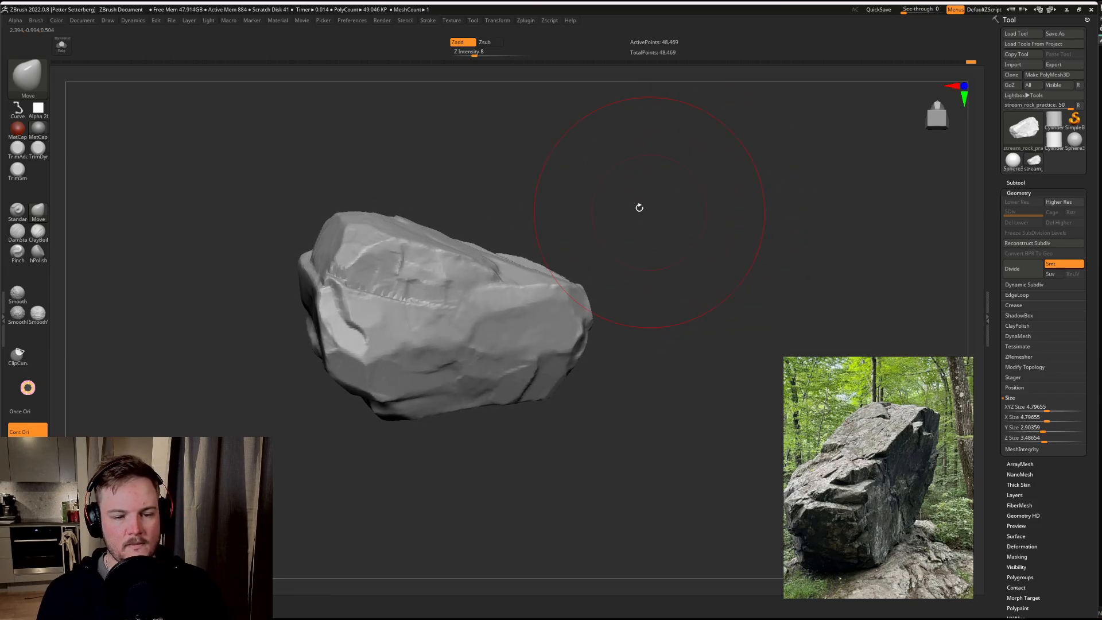
Step: Trim the lower part of the back side into flatter planes with a resized TrimSmoothBorder brush
key(3)
key(s)
drag(393, 325, 369, 321)
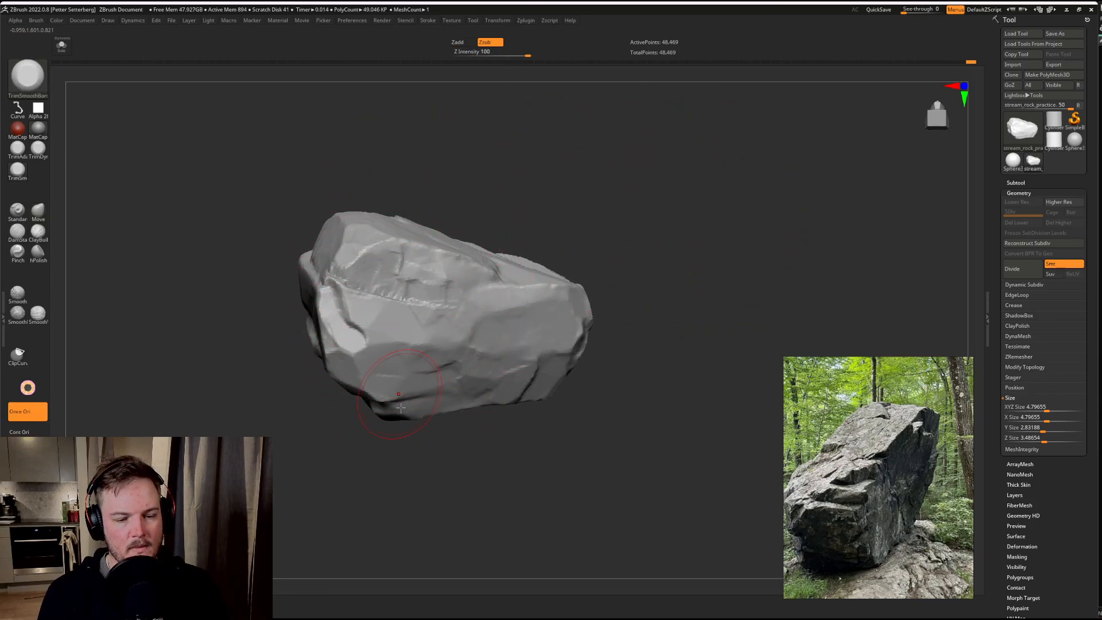
mouse_move(315, 468)
mouse_down()
mouse_move(275, 443)
mouse_move(369, 350)
mouse_up()
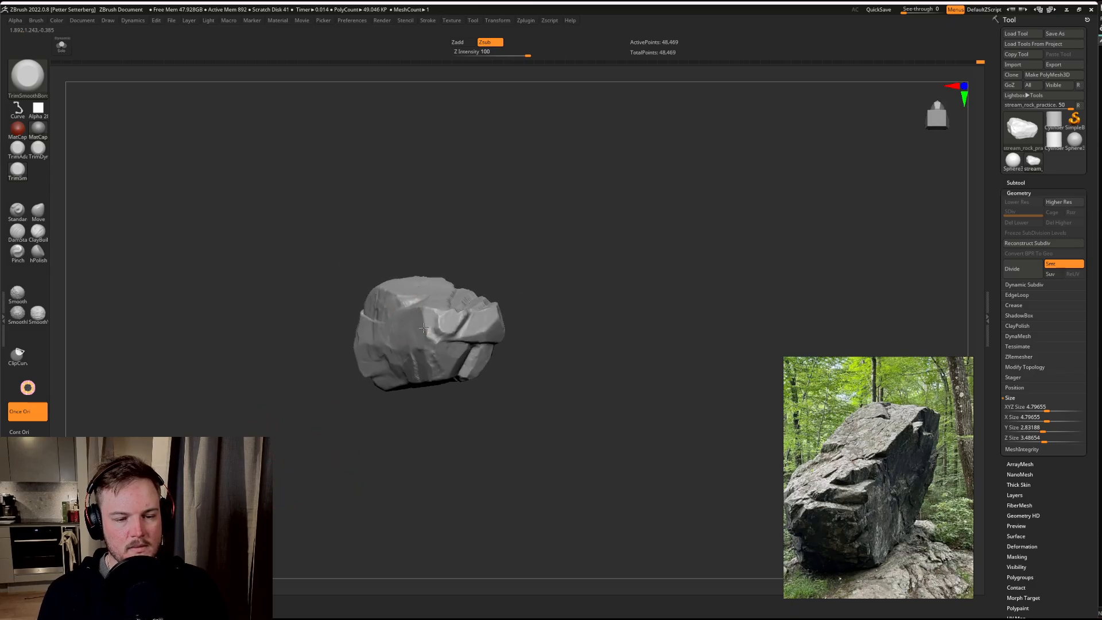
drag(424, 328, 371, 437)
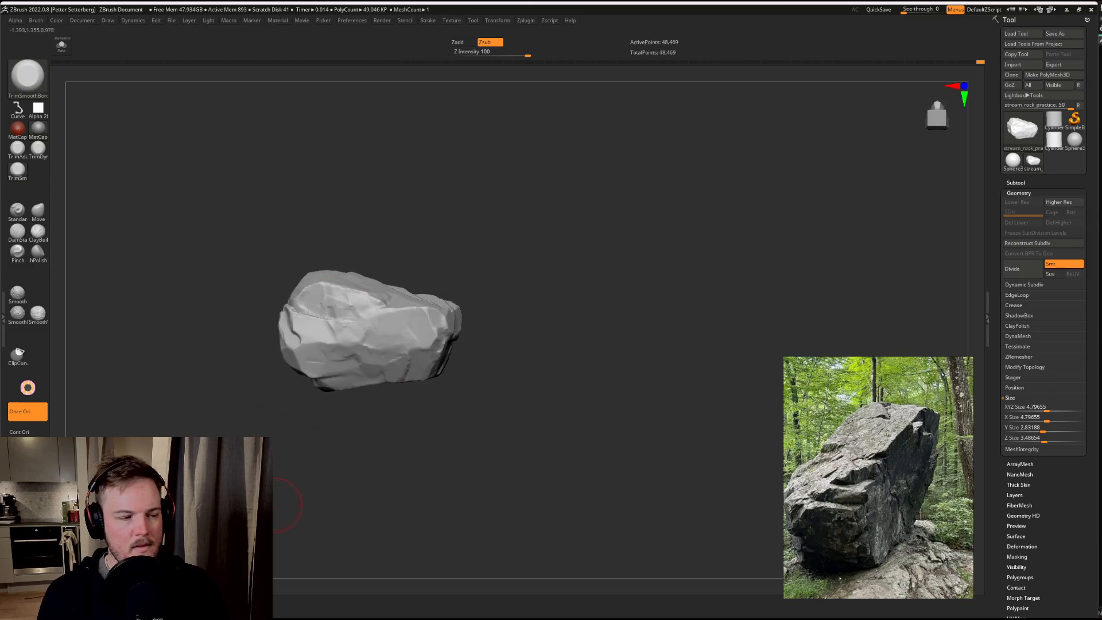
drag(285, 506, 332, 436)
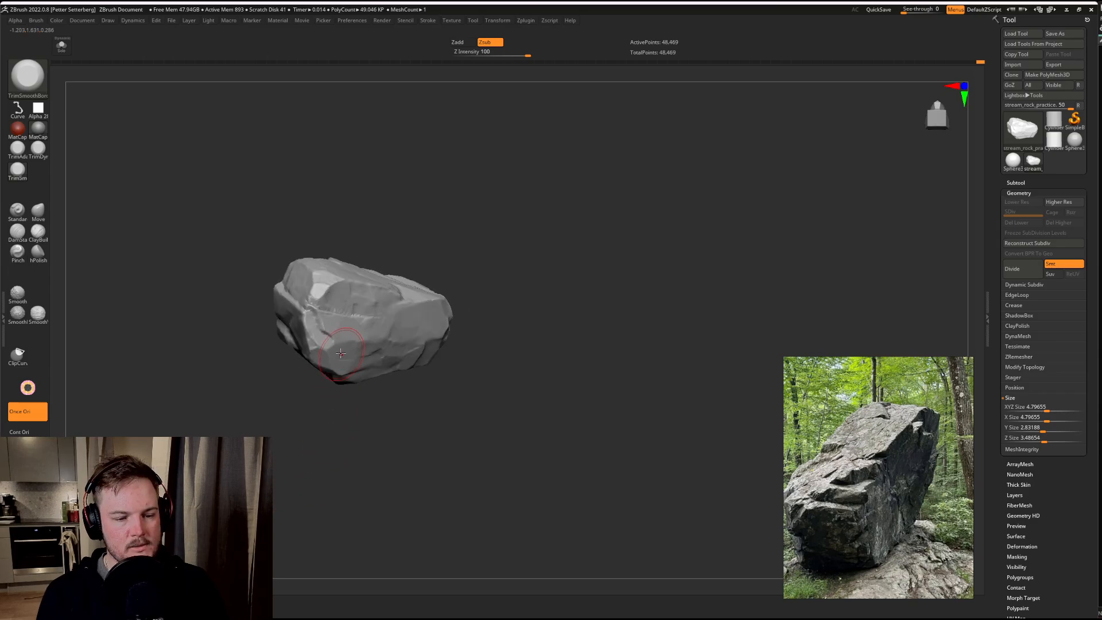
drag(401, 396, 340, 326)
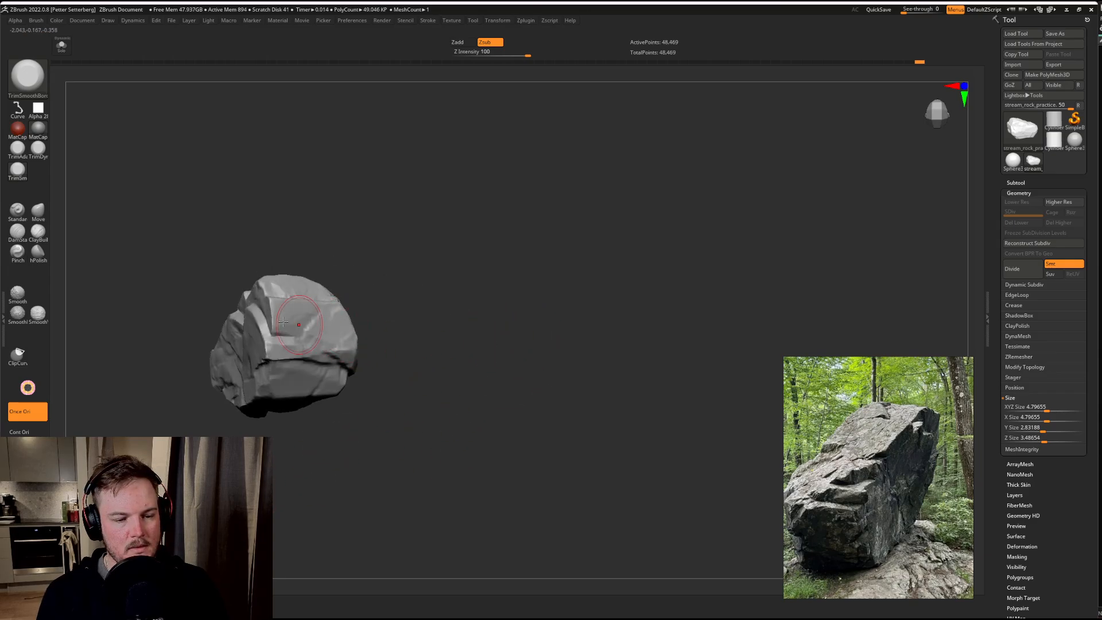
drag(419, 306, 563, 345)
Step: Scale the rock non-uniformly to an X size of 5.71669 and a Y size of 2.99772
key(w)
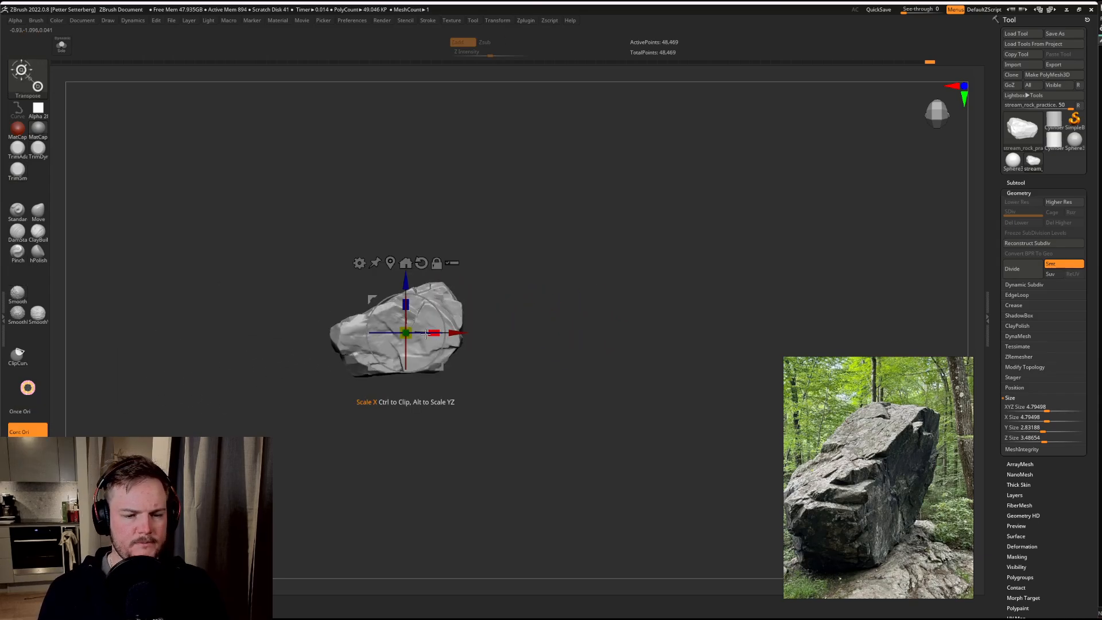
drag(429, 325, 441, 331)
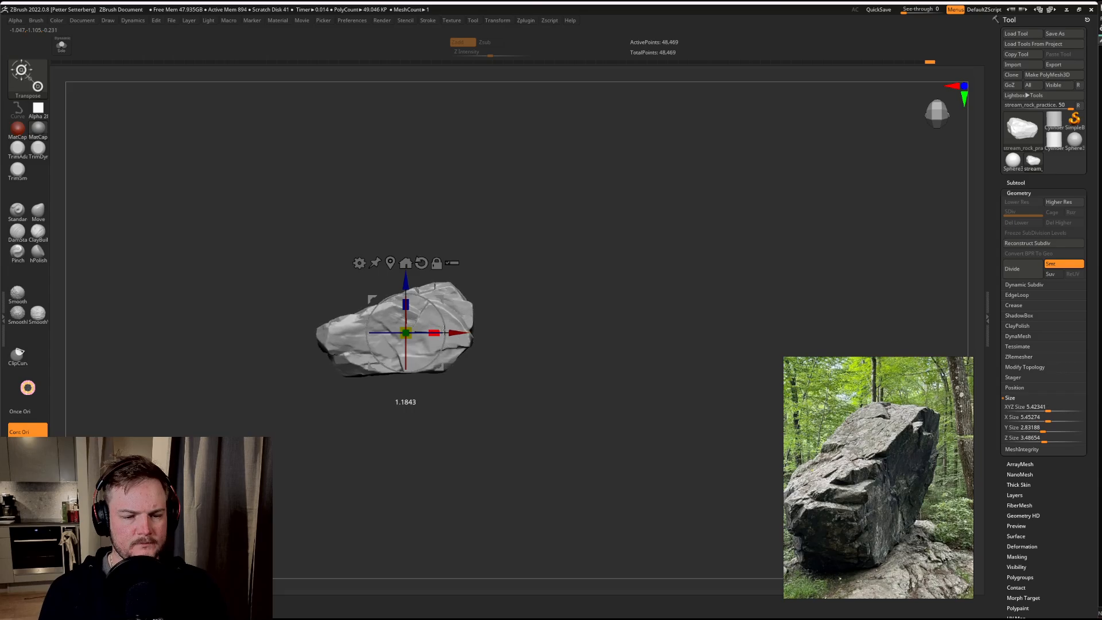
drag(406, 281, 357, 322)
drag(563, 246, 591, 337)
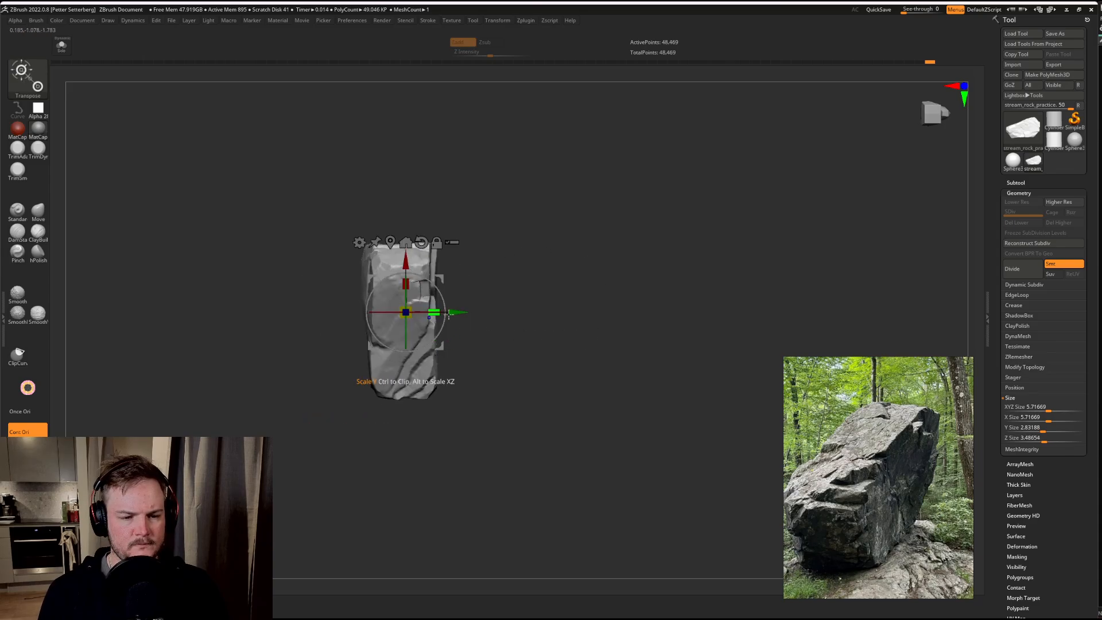
key(q)
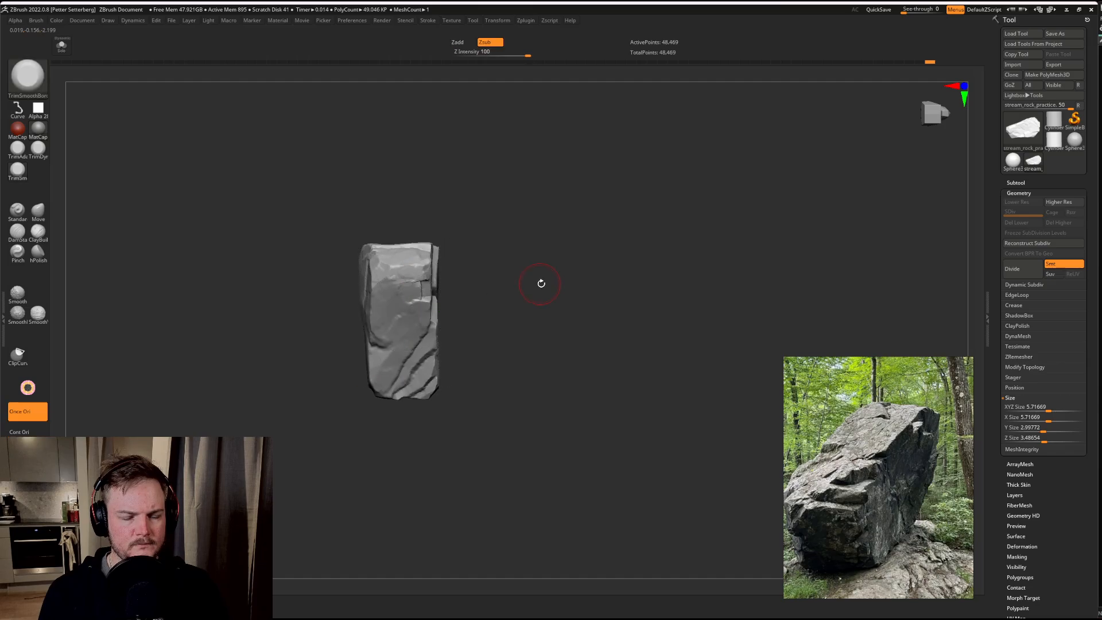
Step: Remesh the rock at a higher resolution for finer surface detail
mouse_move(539, 283)
mouse_down()
mouse_move(536, 232)
mouse_move(563, 246)
mouse_move(607, 233)
mouse_move(588, 179)
mouse_move(645, 231)
mouse_move(632, 291)
mouse_move(592, 279)
mouse_up()
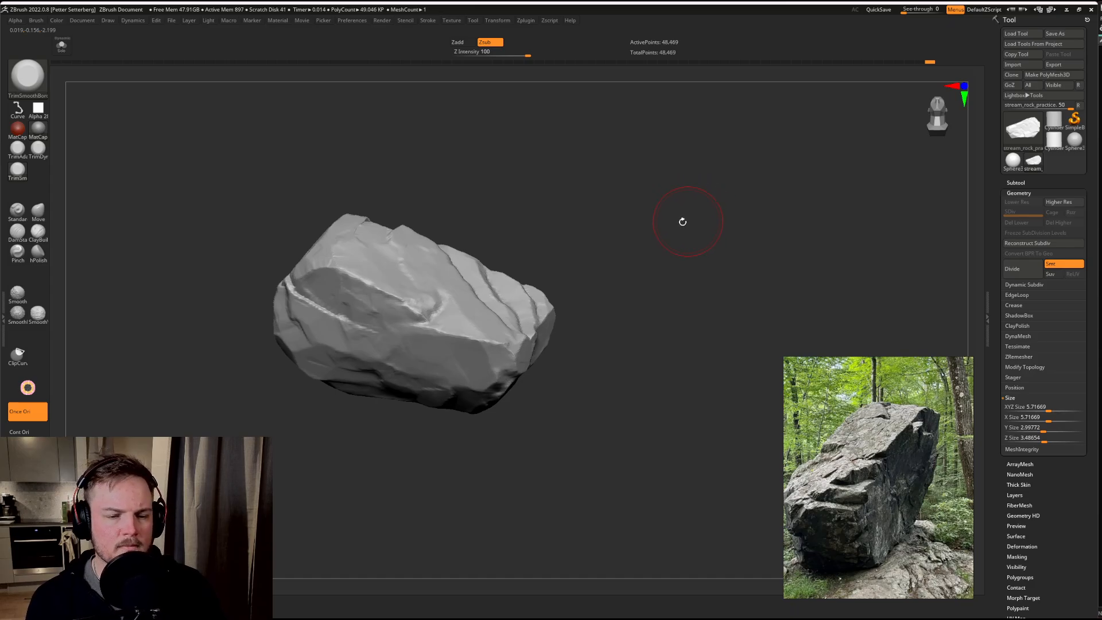
drag(671, 209, 608, 246)
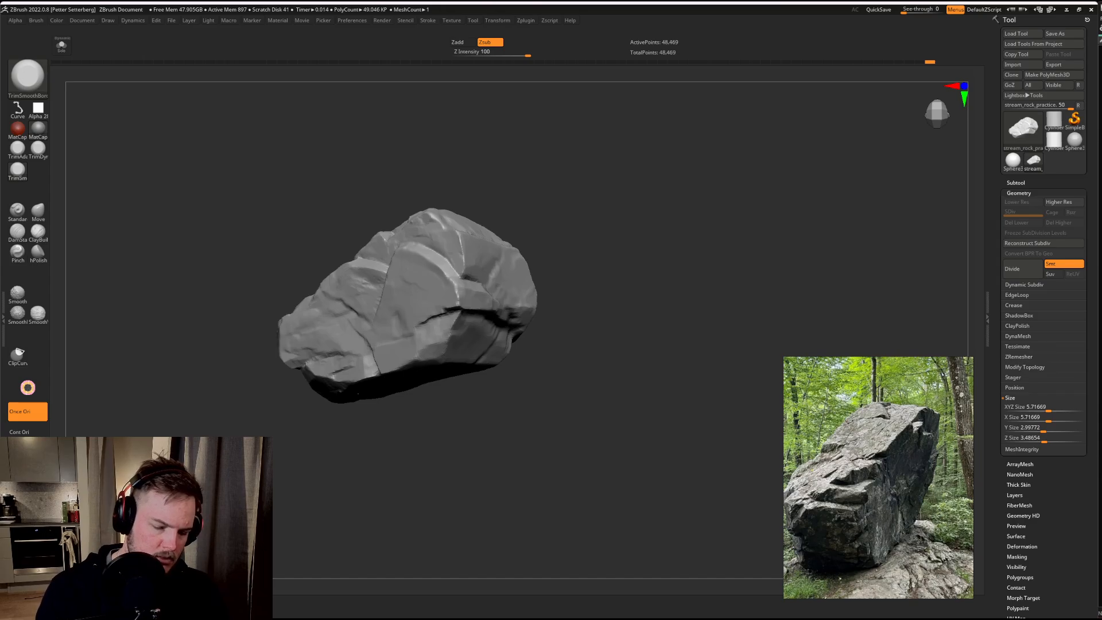
ctrl+drag(163, 403, 301, 448)
ctrl+drag(206, 381, 305, 484)
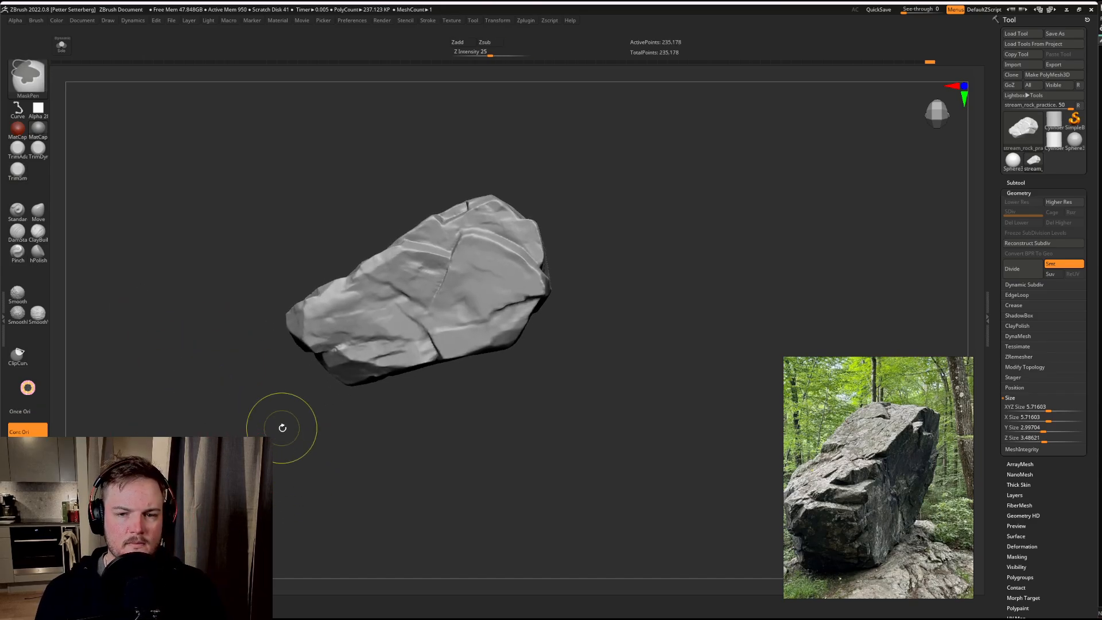
Step: Select the hPolish brush with the square Alpha 28 and adjust its draw size
mouse_move(283, 429)
mouse_down()
mouse_move(285, 419)
mouse_move(290, 454)
mouse_up()
drag(405, 313, 399, 317)
key(s)
drag(543, 265, 530, 265)
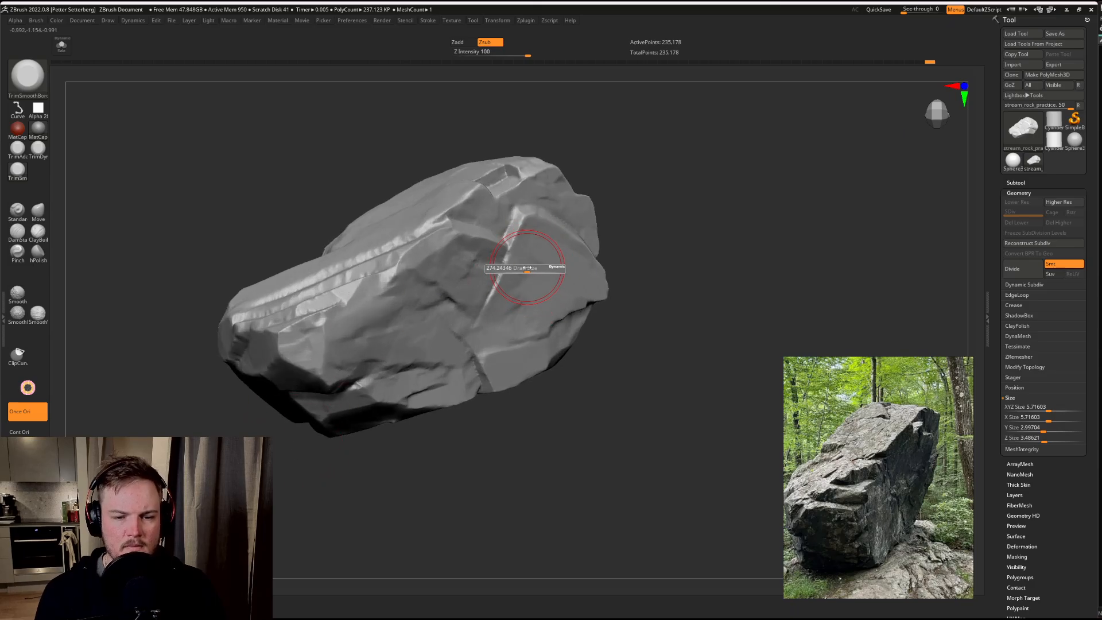
alt+drag(70, 171, 64, 213)
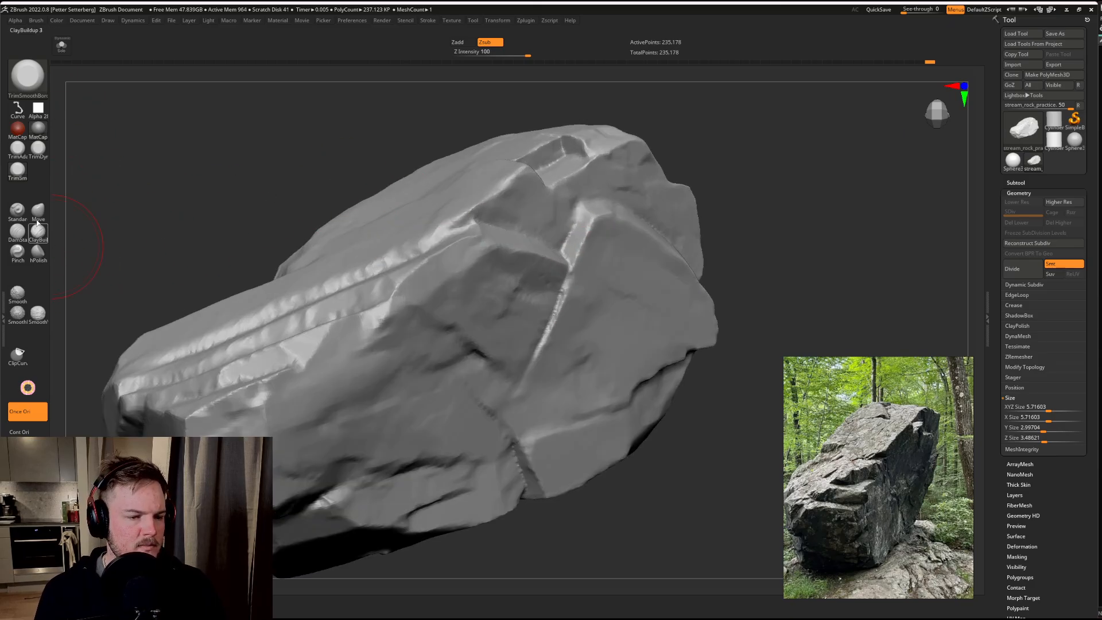
click(38, 252)
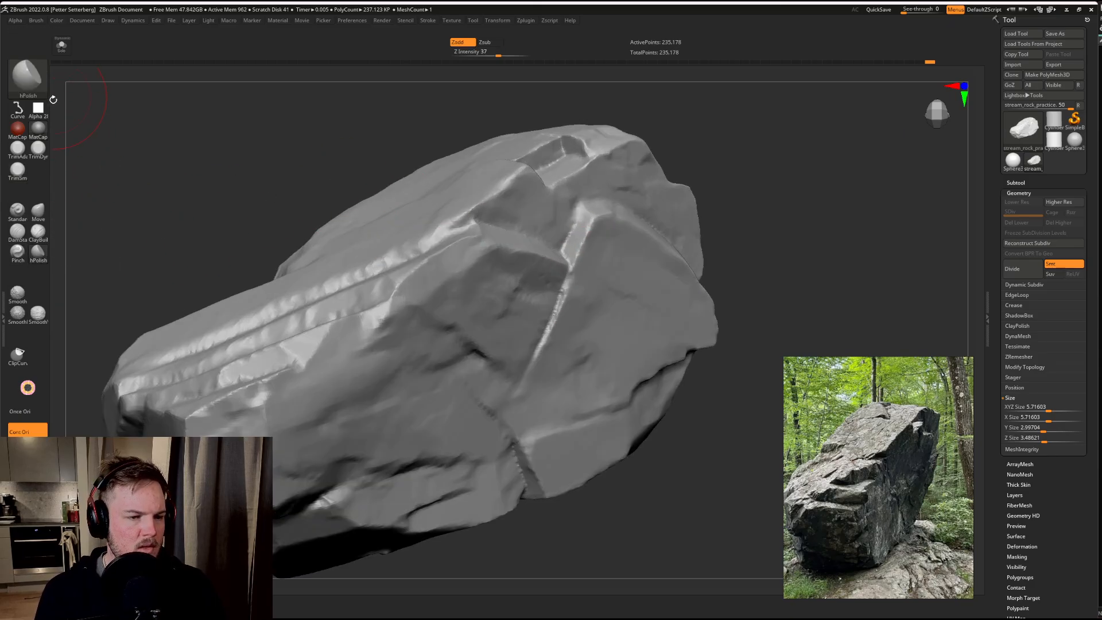
click(41, 112)
click(160, 133)
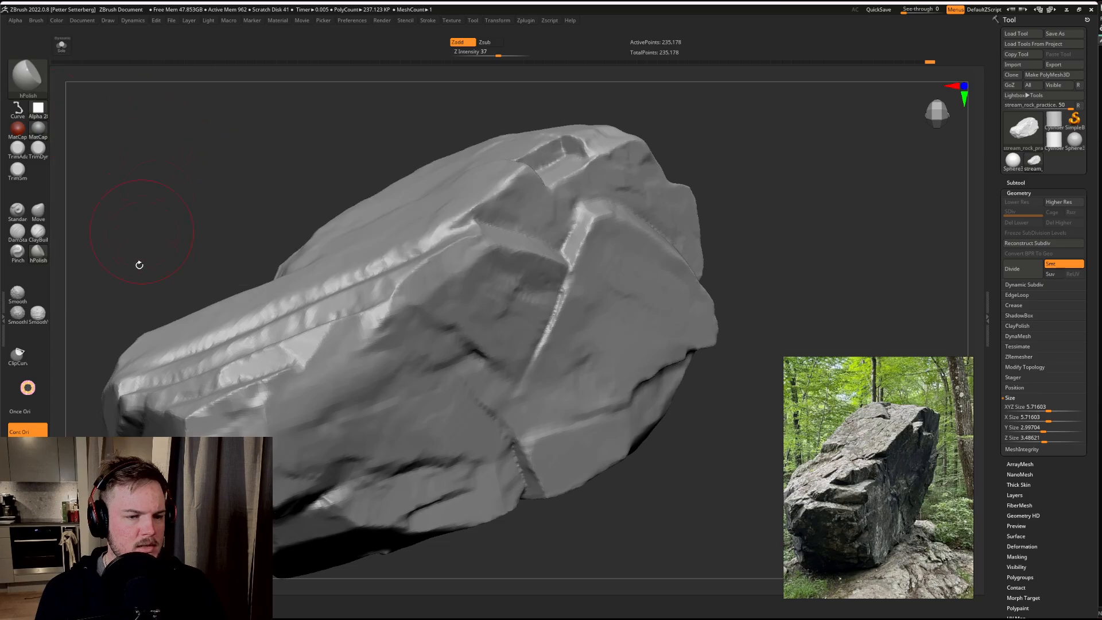
drag(140, 261, 209, 172)
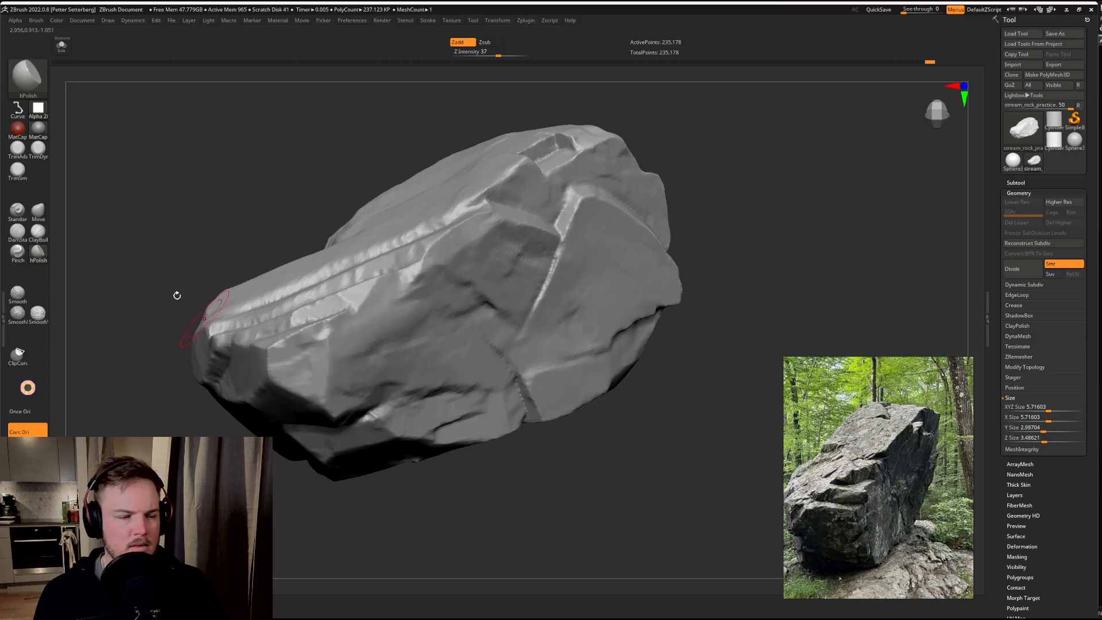
key(s)
drag(570, 216, 565, 219)
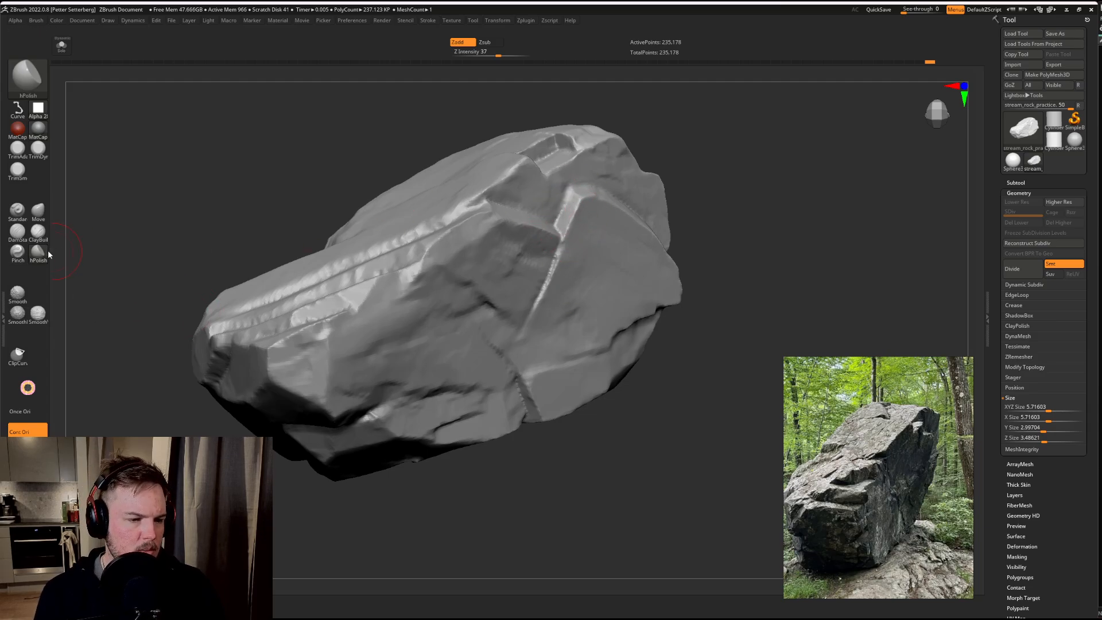
Step: Flatten patches of the broad cracked face using the TrimDynamic brush with the ~BrushAlpha alpha
click(41, 154)
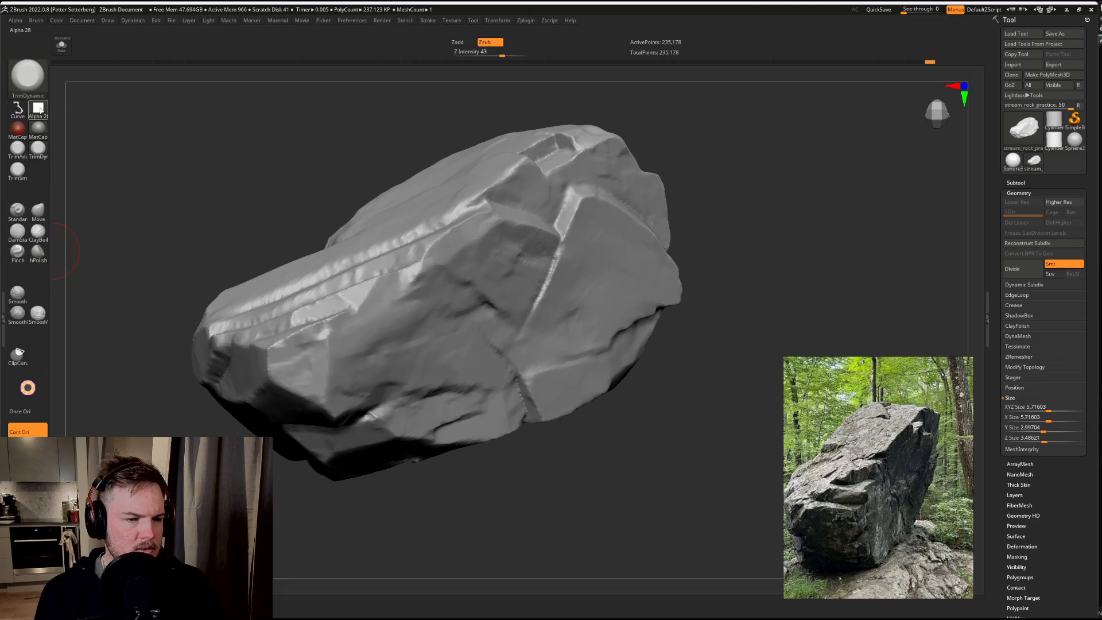
click(38, 109)
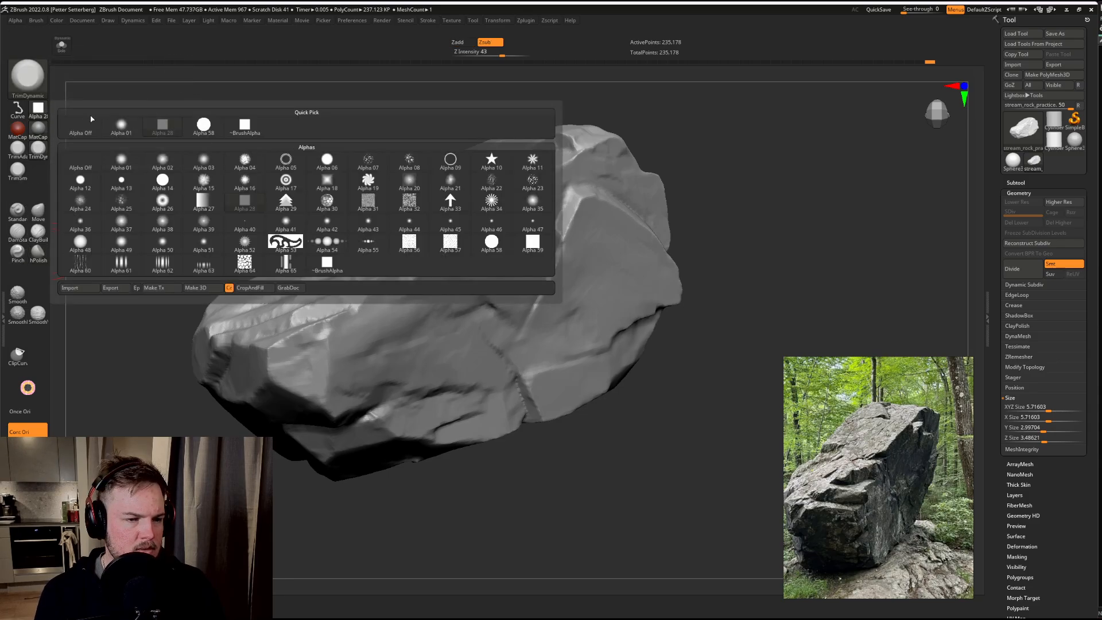
click(246, 133)
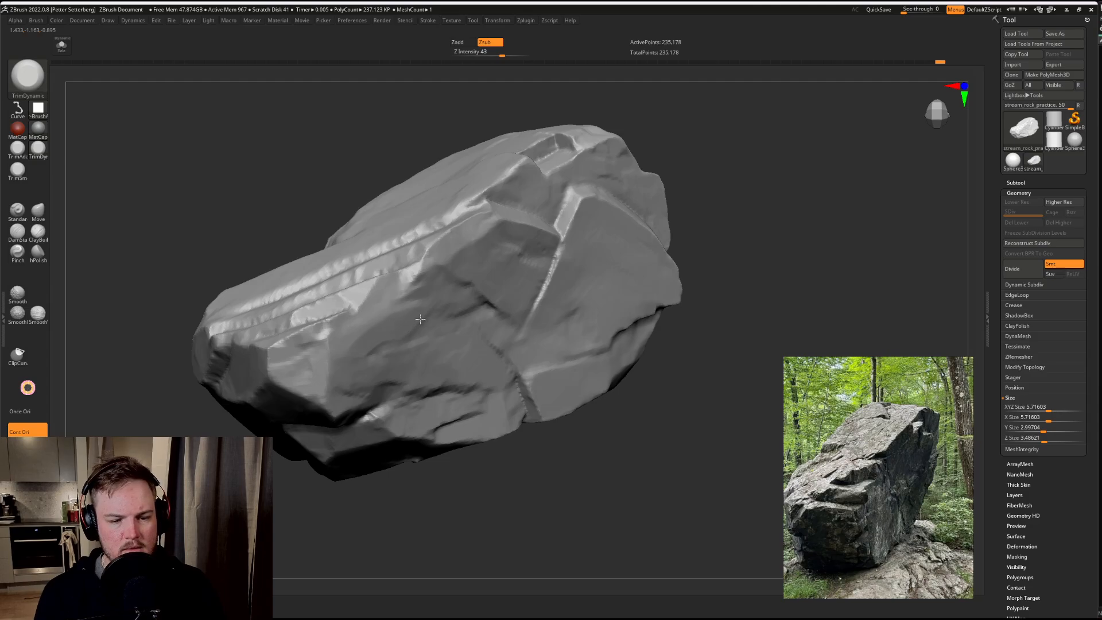
drag(401, 325, 395, 334)
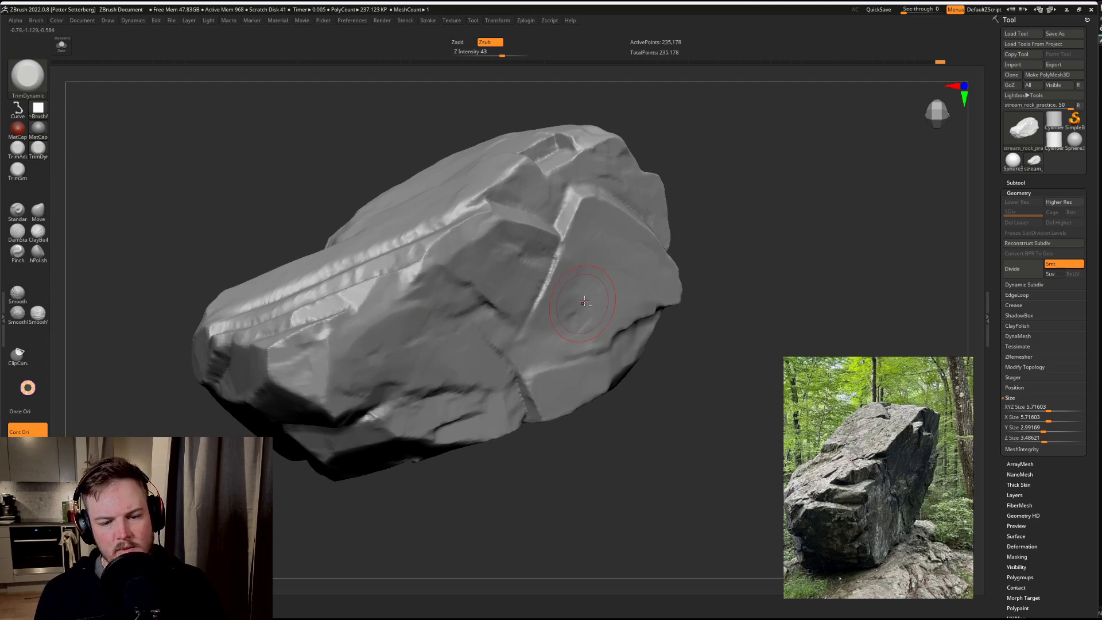
drag(772, 209, 684, 241)
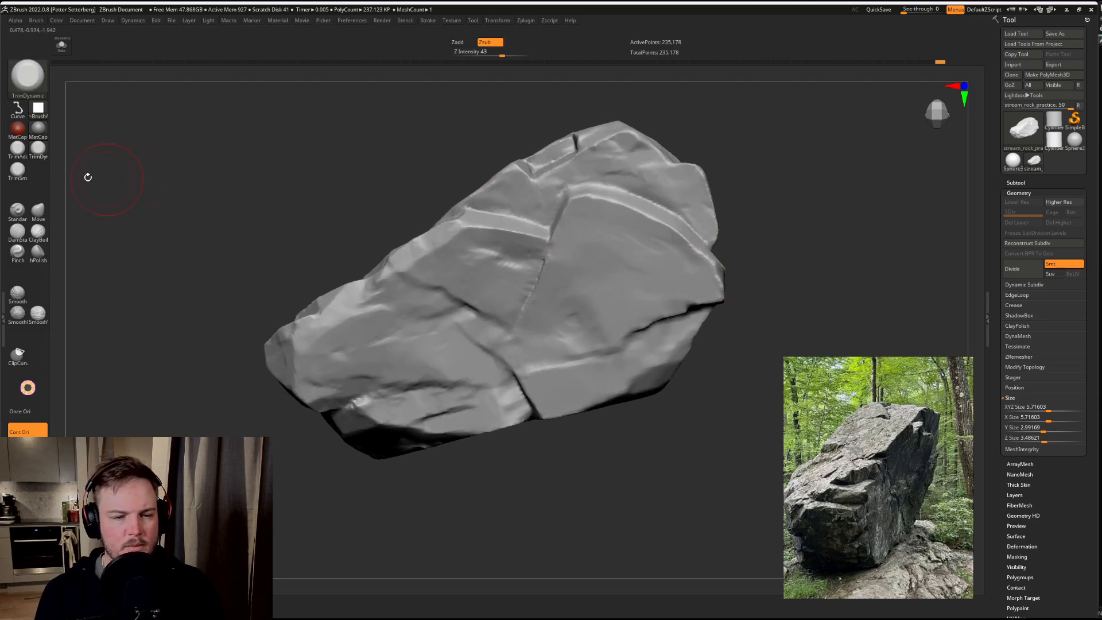
Step: Select the TrimSmoothBorder brush and give it the square Alpha 28
click(18, 170)
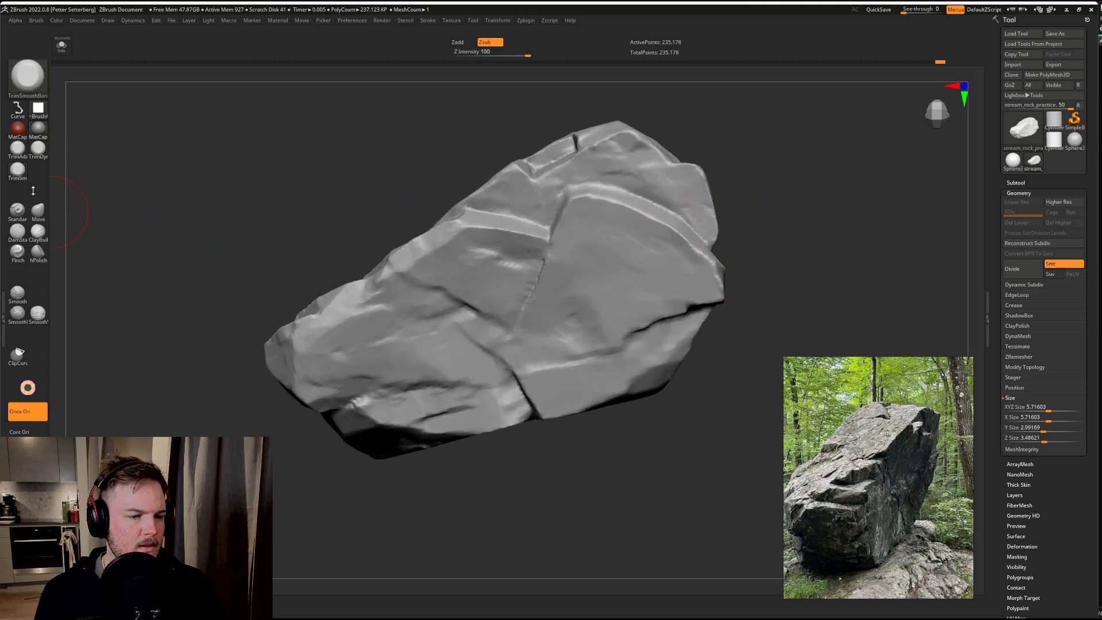
click(38, 108)
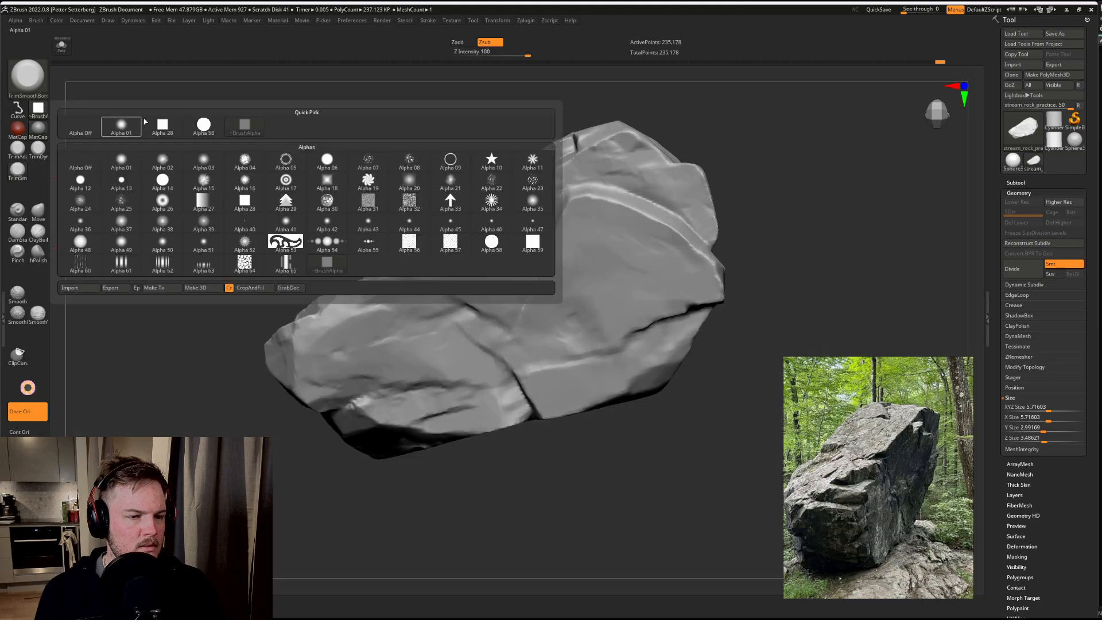
click(152, 186)
drag(153, 186, 209, 239)
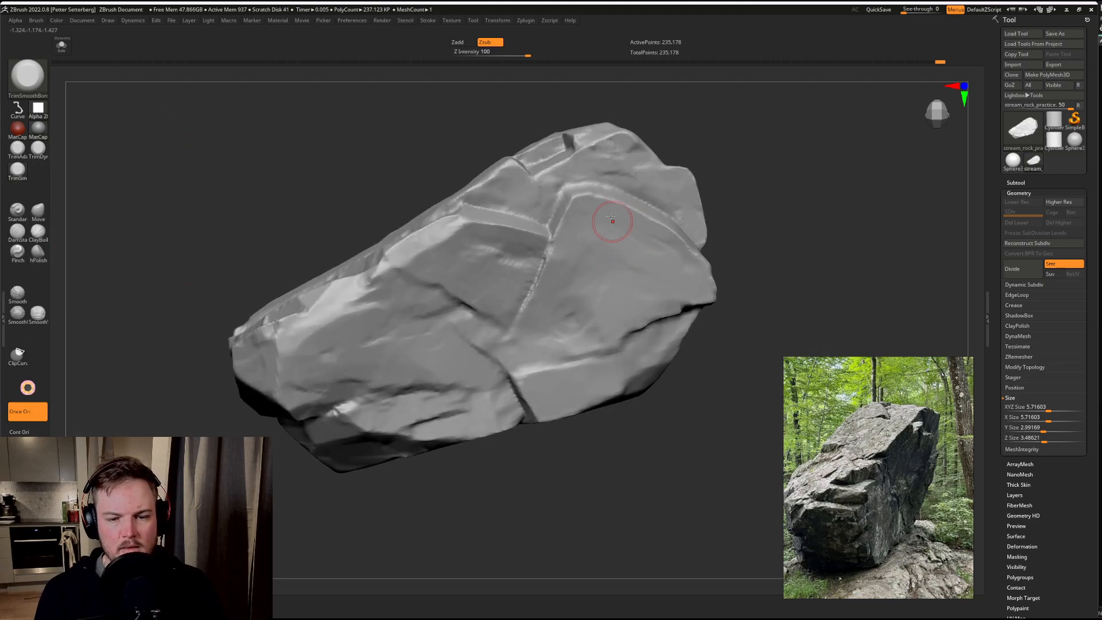
Step: Trim the edges of the crack across the lower part of the broad face and extend it inward with TrimSmoothBorder strokes
drag(750, 300, 723, 288)
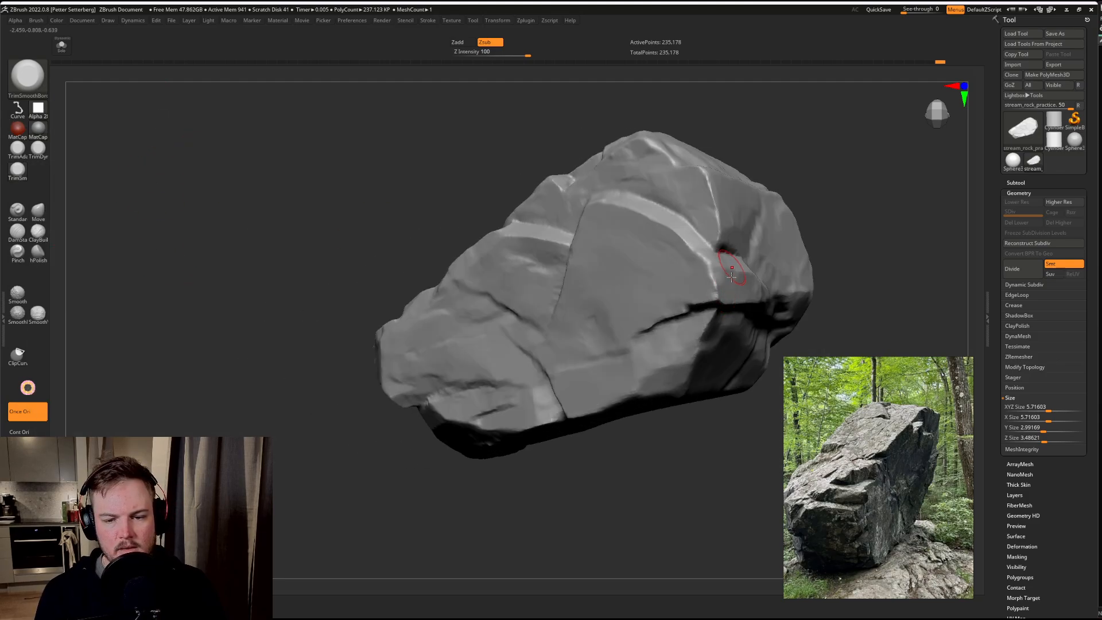
drag(700, 477, 637, 500)
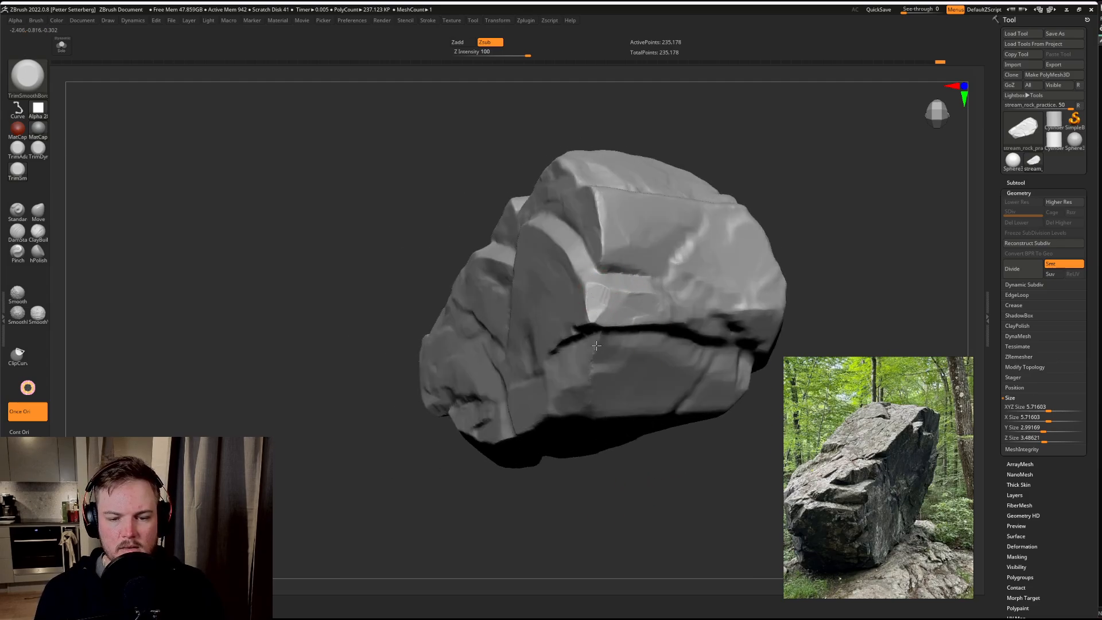
drag(578, 503, 608, 421)
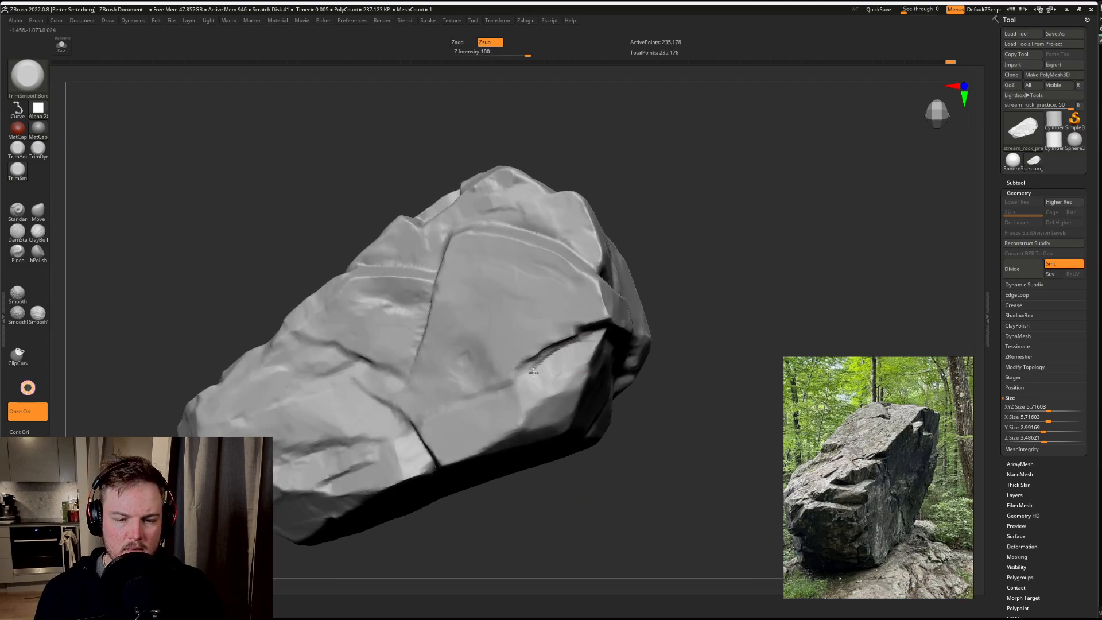
drag(675, 389, 658, 341)
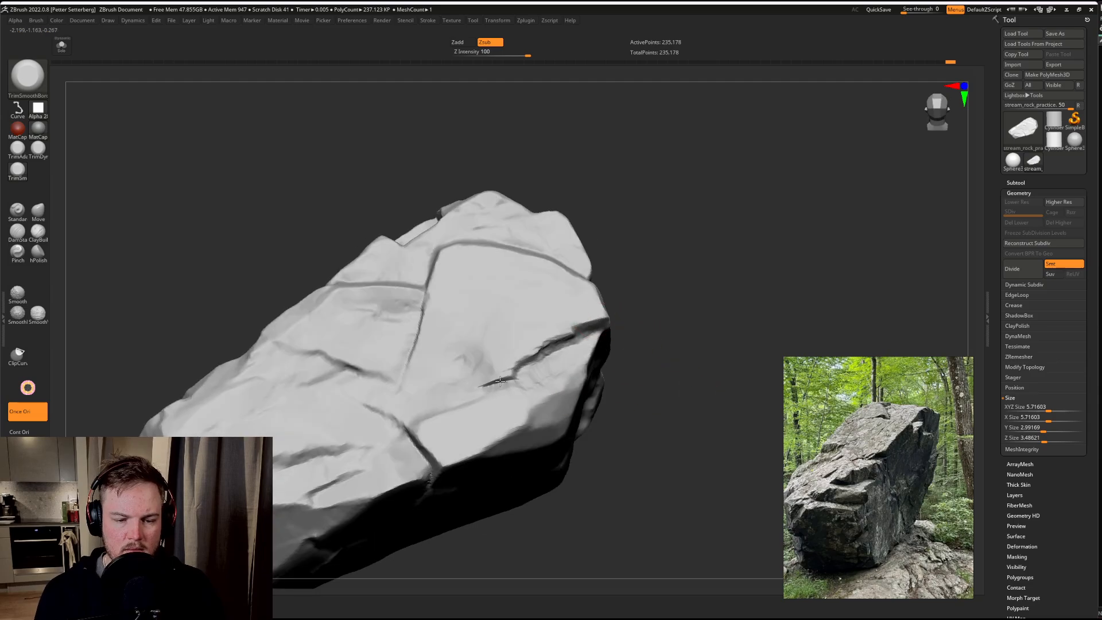
drag(687, 341, 583, 327)
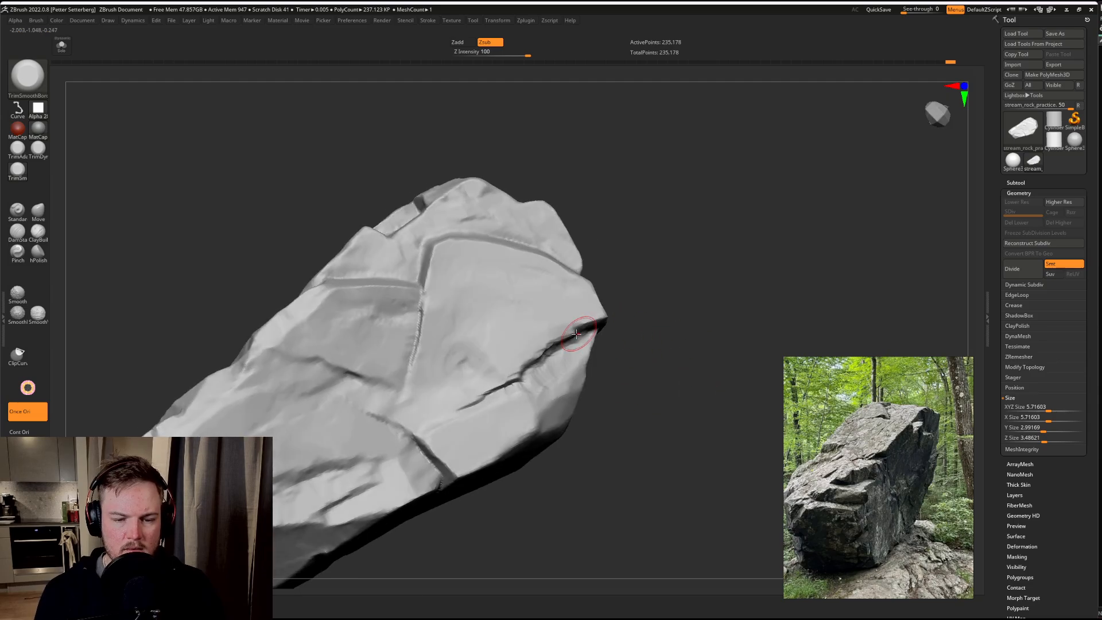
right_drag(497, 345, 655, 315)
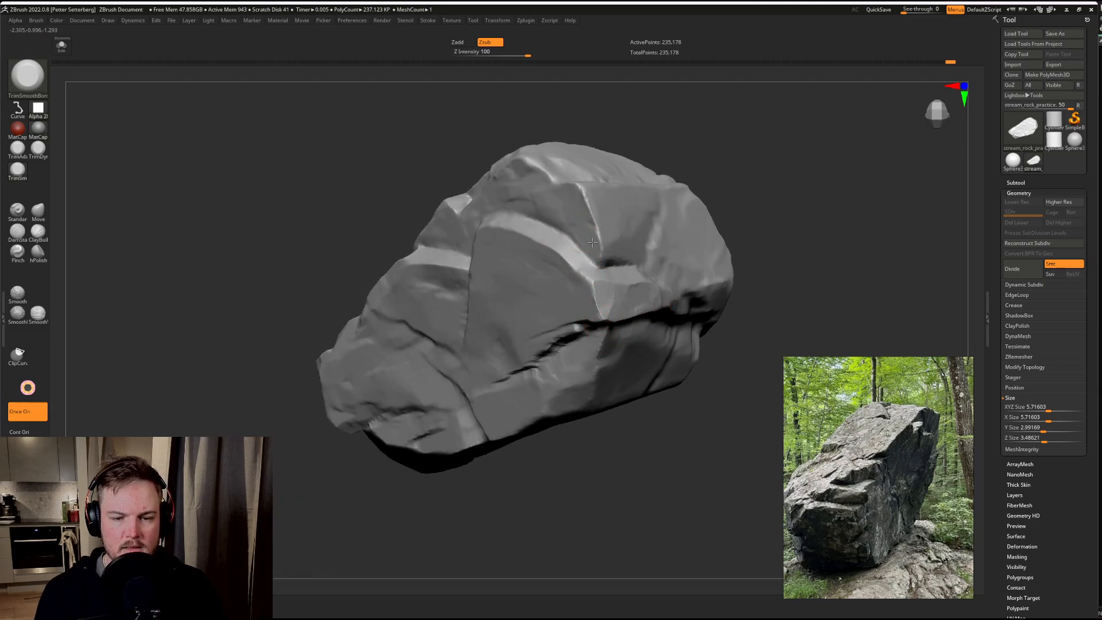
Step: Trim a flat recess beneath the ledge beside the broad face and flatten the lower edge of the long crack
right_drag(192, 277, 451, 217)
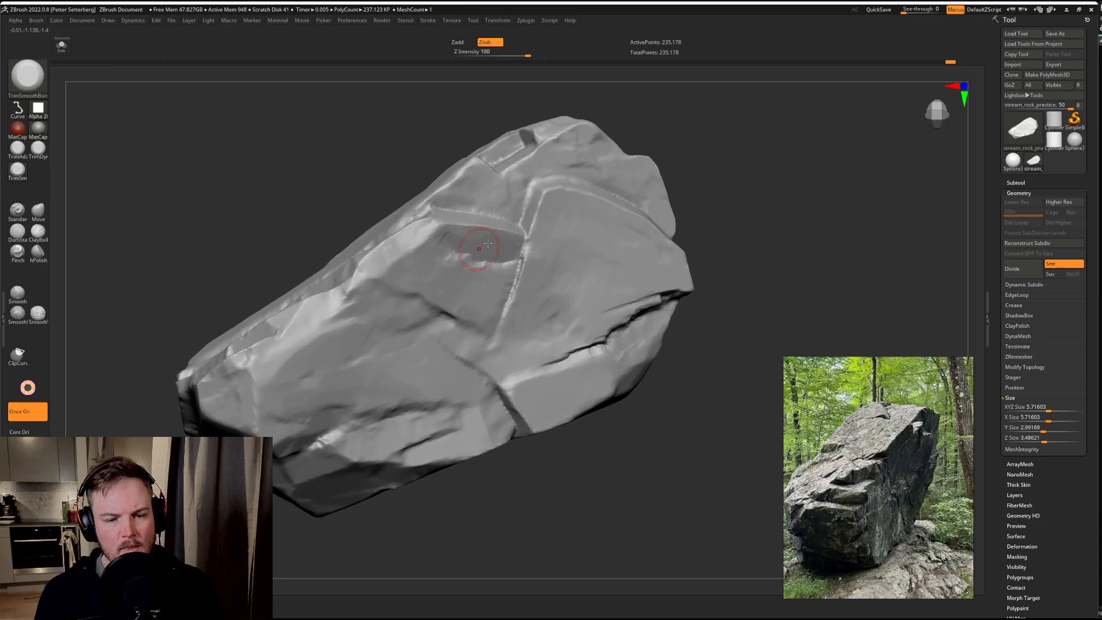
mouse_move(471, 337)
mouse_down()
mouse_move(396, 351)
mouse_move(409, 333)
mouse_move(372, 296)
mouse_up()
drag(338, 330, 366, 287)
drag(736, 161, 772, 163)
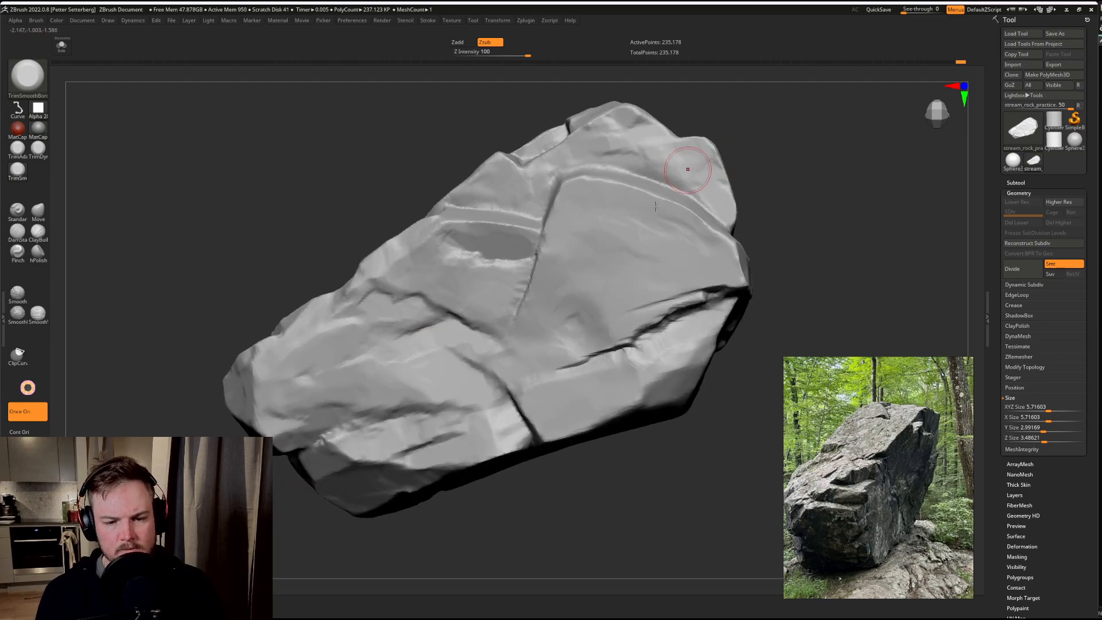
drag(652, 504, 673, 345)
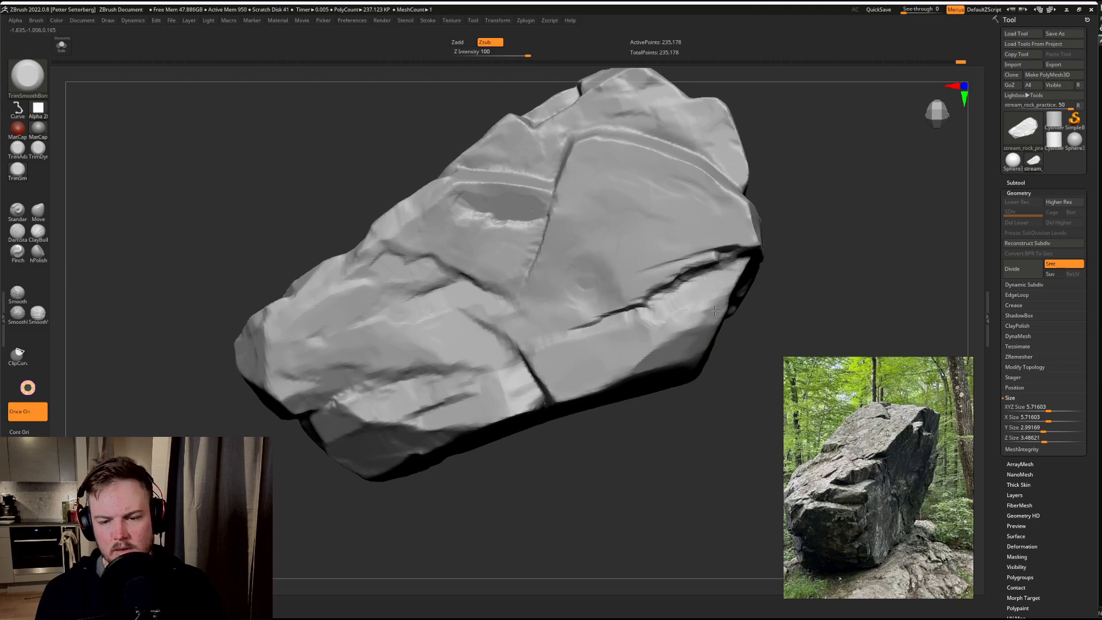
Step: Cut shallow horizontal recesses and chips into the cracked face between its diagonal crack and the rock's blocky end
drag(684, 431, 571, 387)
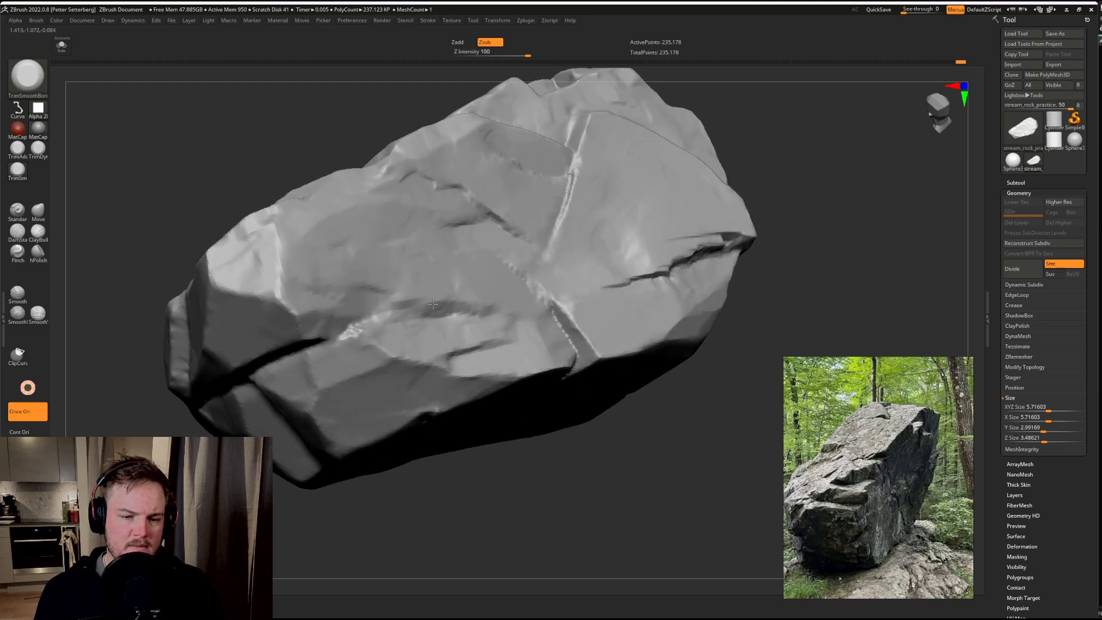
mouse_move(451, 306)
mouse_down()
mouse_move(491, 303)
mouse_move(409, 309)
mouse_move(450, 306)
mouse_up()
drag(649, 509, 657, 480)
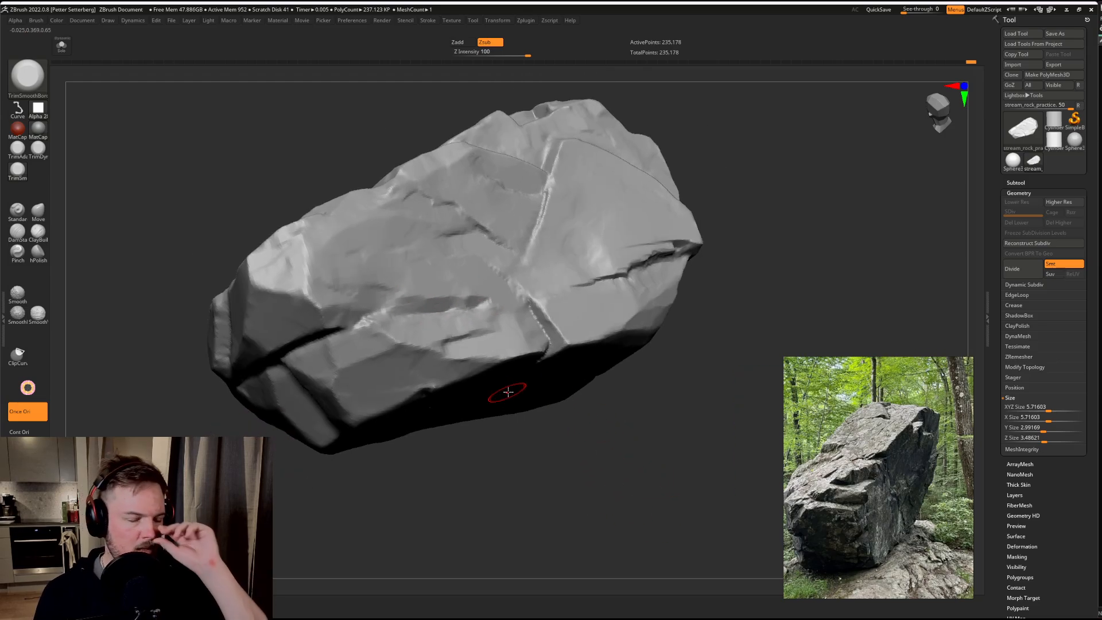
drag(722, 184, 726, 177)
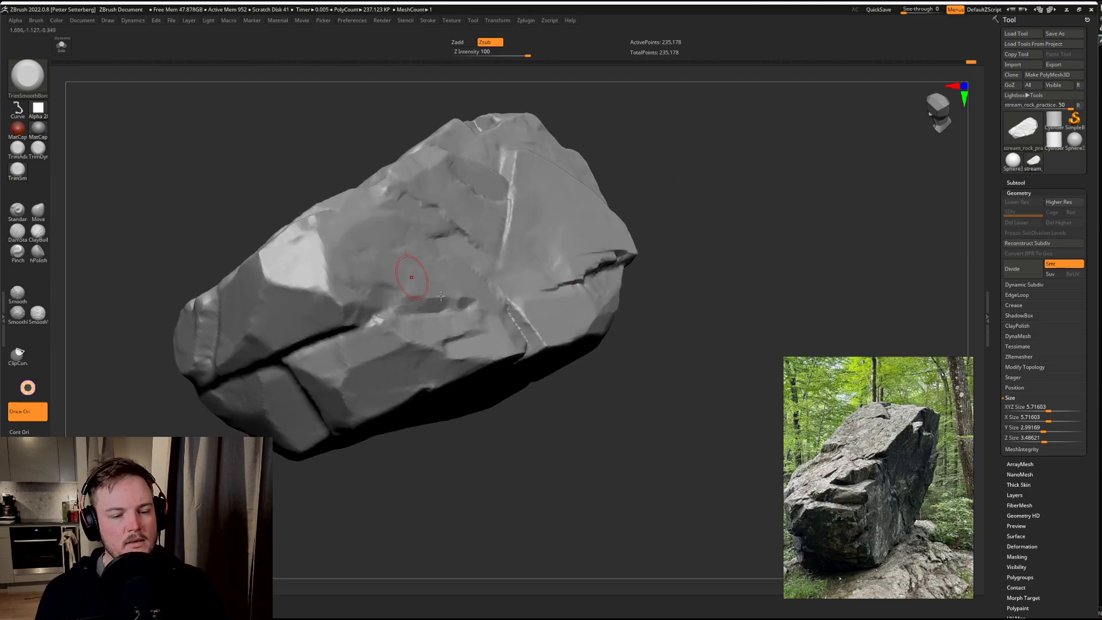
alt+drag(740, 223, 746, 253)
drag(745, 247, 729, 221)
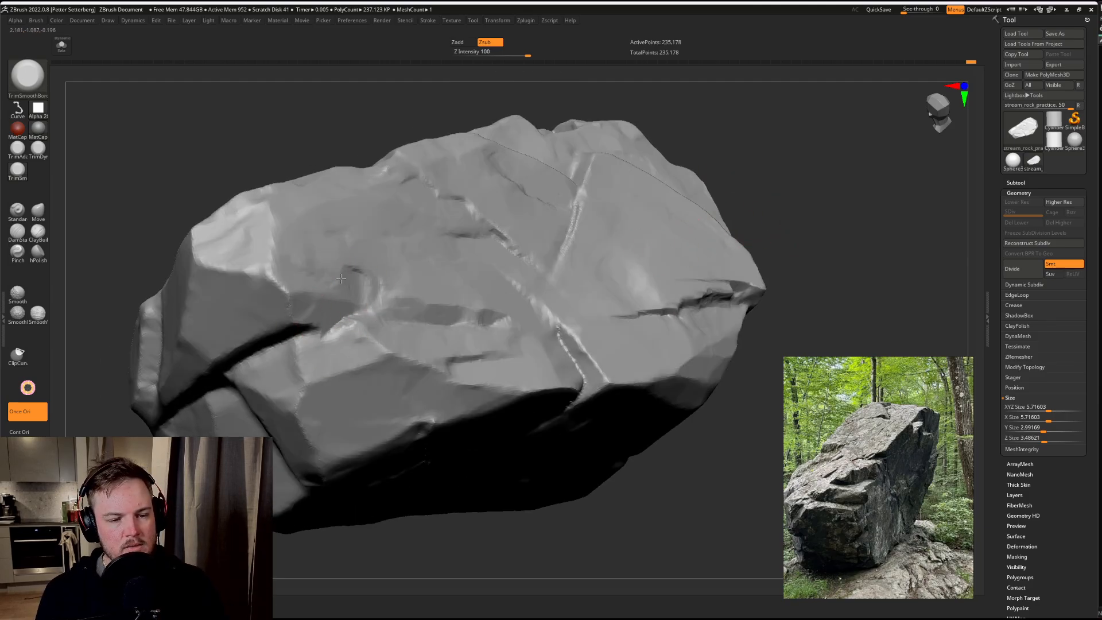
key(ctrl)
mouse_move(247, 454)
alt+right_down()
mouse_move(328, 392)
mouse_move(322, 327)
alt+right_up()
mouse_move(347, 253)
mouse_down()
mouse_move(386, 234)
mouse_move(317, 271)
mouse_up()
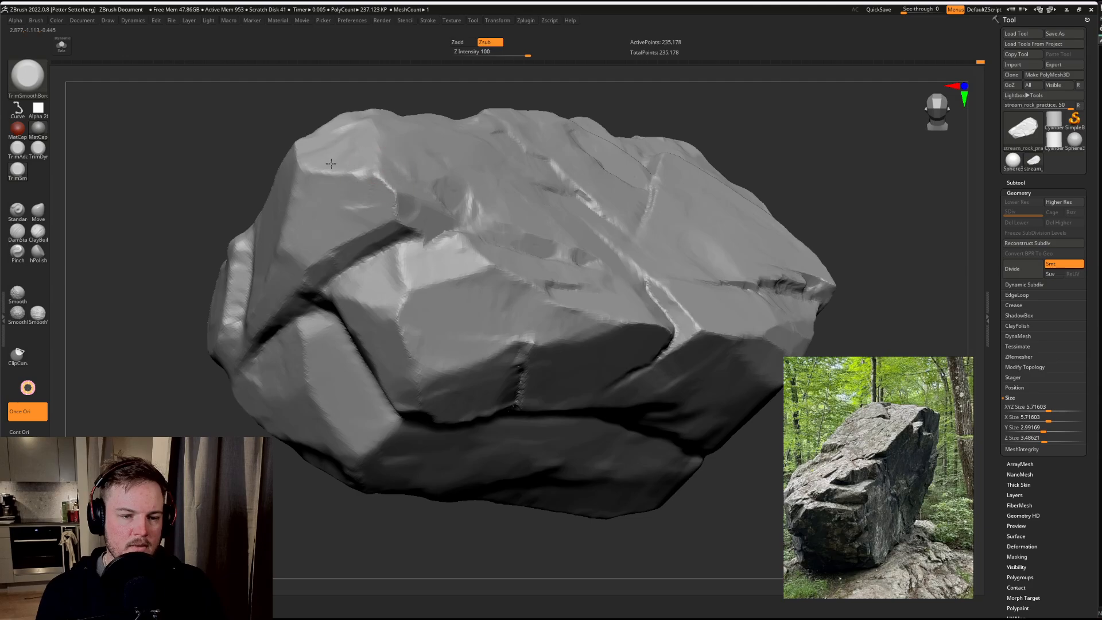
Step: Flatten the large upper facet on the rock's blocky end and sharpen its edges above the deep crack
drag(156, 263, 332, 197)
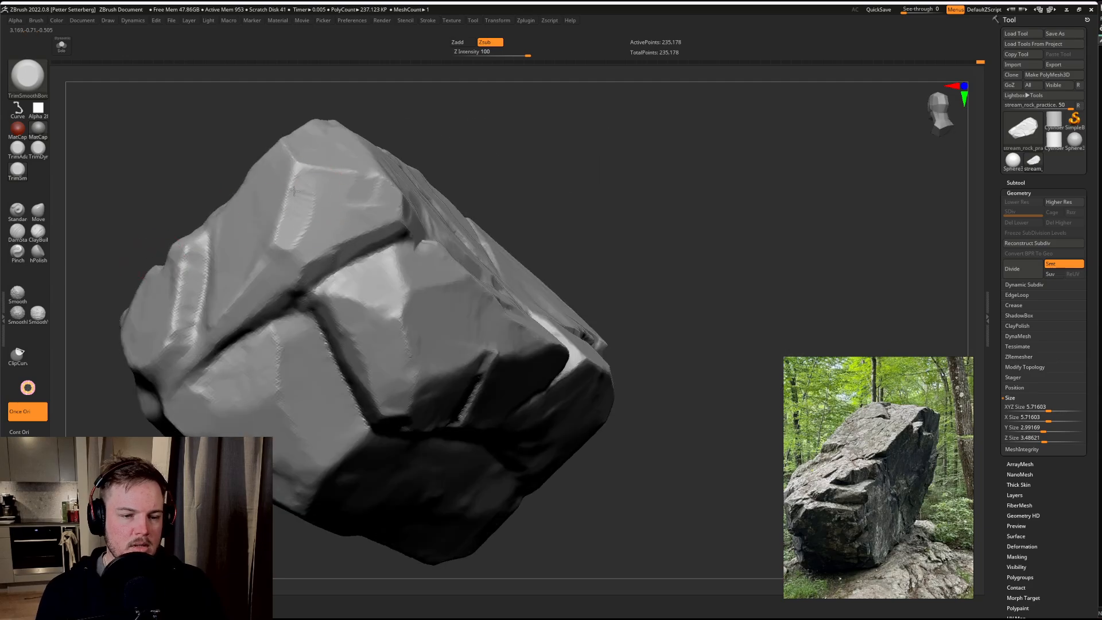
mouse_move(526, 161)
mouse_down()
mouse_move(566, 167)
mouse_move(370, 185)
mouse_move(347, 203)
mouse_up()
drag(341, 142, 351, 160)
mouse_move(541, 181)
mouse_down()
mouse_move(542, 170)
mouse_move(521, 169)
mouse_up()
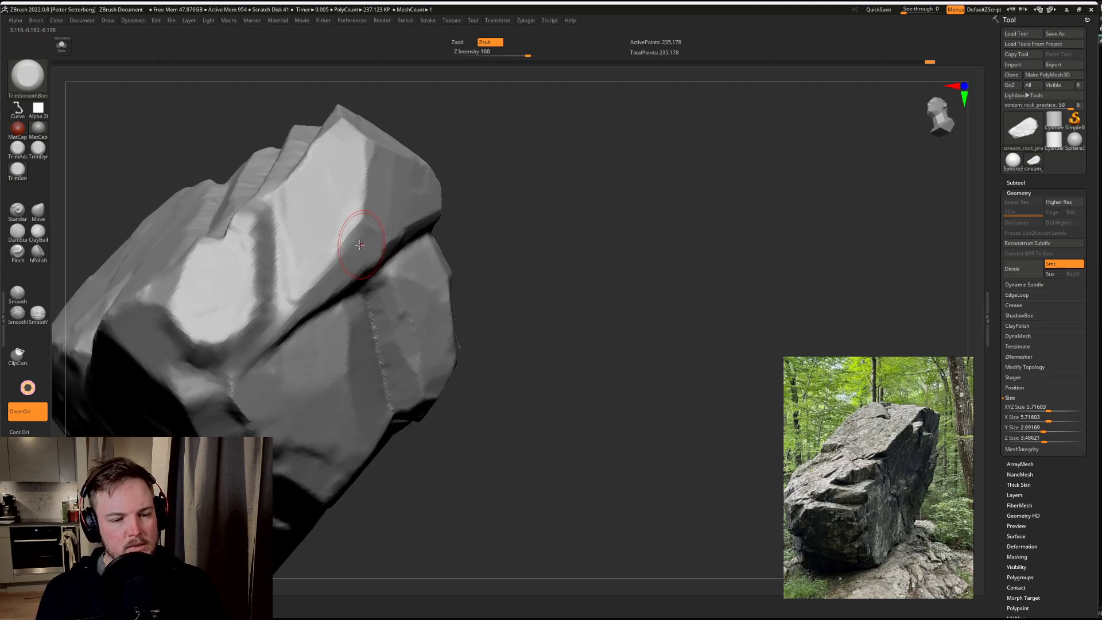
mouse_move(336, 264)
mouse_down()
mouse_move(342, 274)
mouse_move(369, 254)
mouse_up()
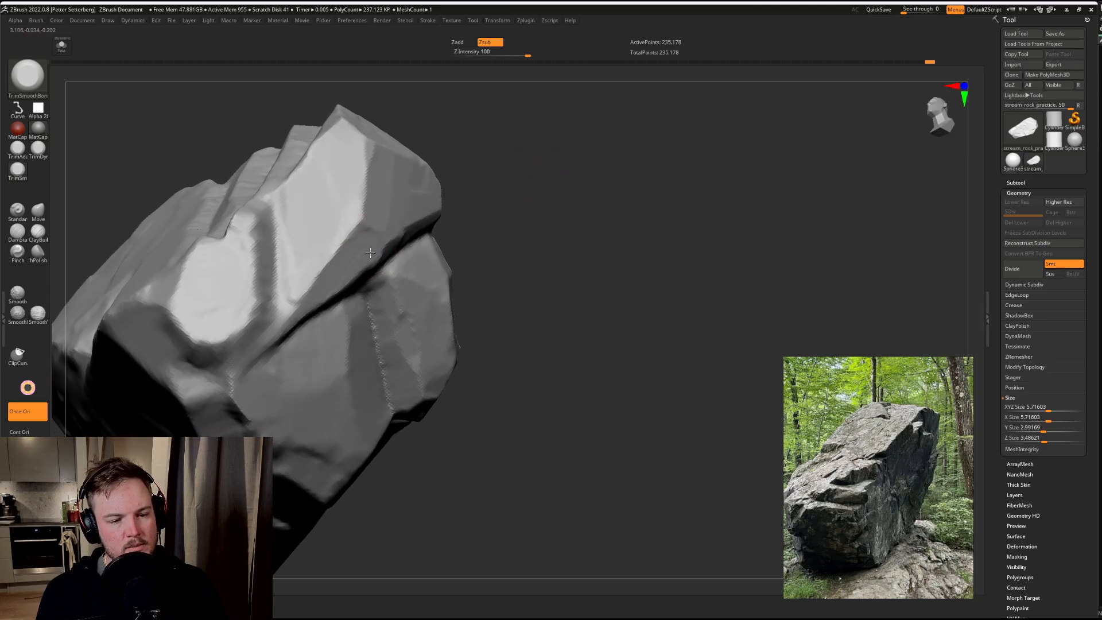
Step: Trim the overhang above the deep crack on the blocky end and the narrow sides of the gap between the blocks
drag(519, 201, 438, 224)
mouse_move(351, 295)
mouse_down()
mouse_move(326, 306)
mouse_move(382, 283)
mouse_up()
drag(590, 177, 510, 200)
mouse_move(390, 262)
mouse_down()
mouse_move(370, 286)
mouse_move(398, 303)
mouse_up()
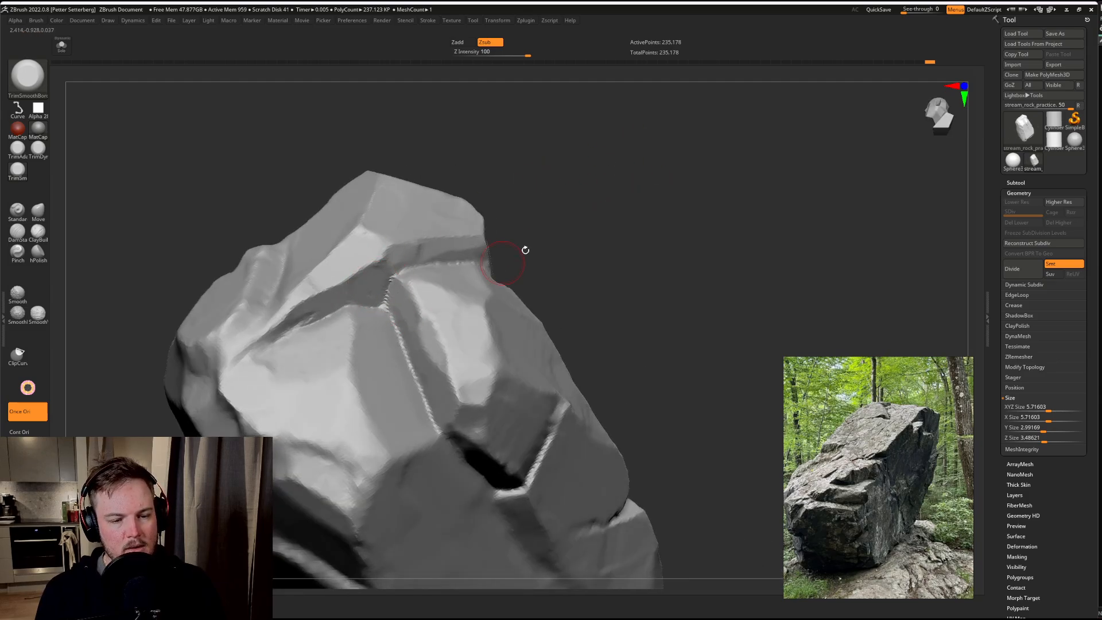
drag(526, 251, 394, 269)
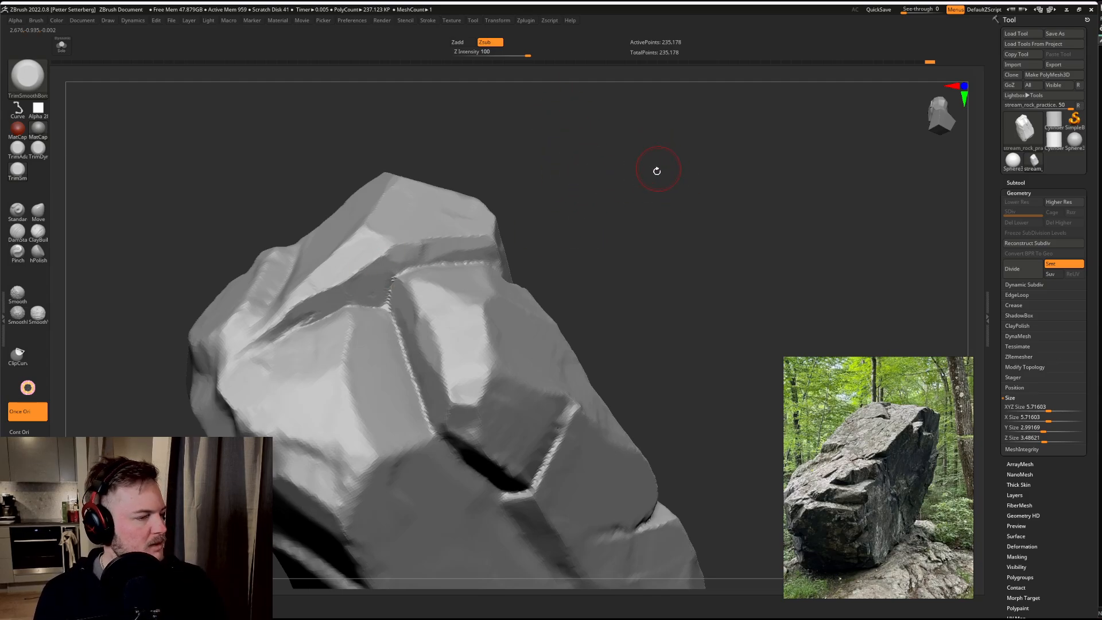
drag(655, 170, 707, 166)
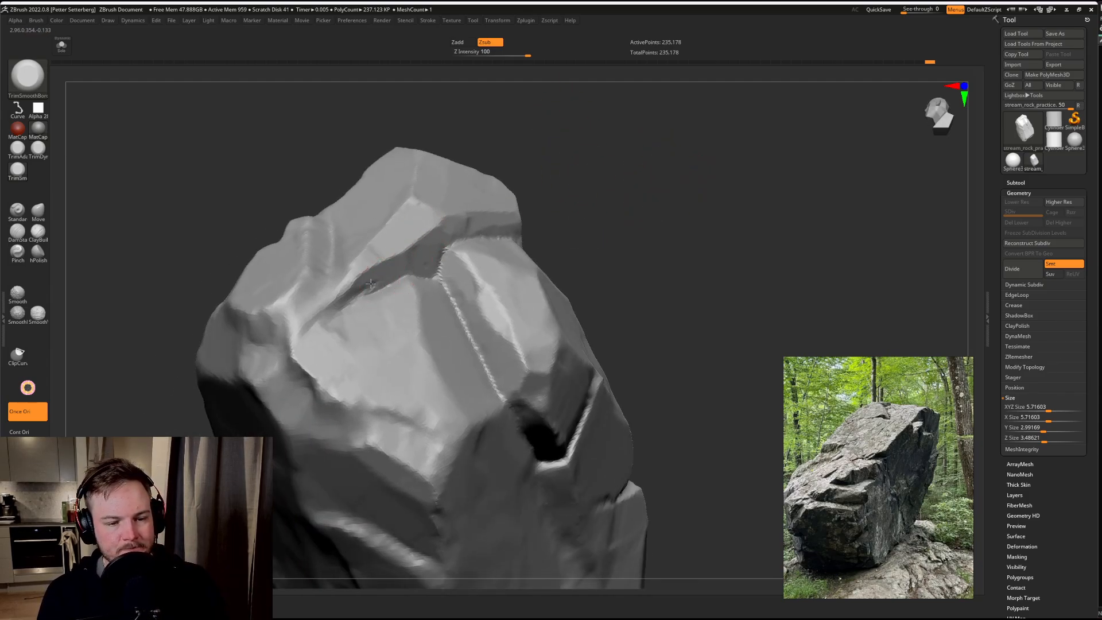
drag(338, 305, 420, 283)
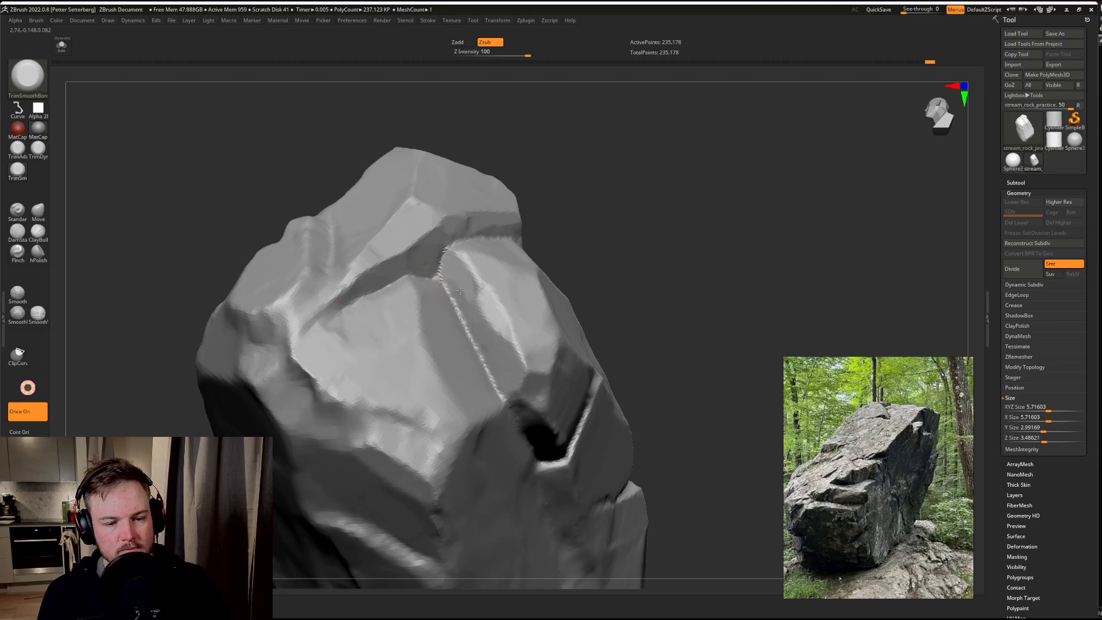
mouse_move(464, 301)
mouse_down()
mouse_move(485, 313)
mouse_move(502, 365)
mouse_move(541, 399)
mouse_up()
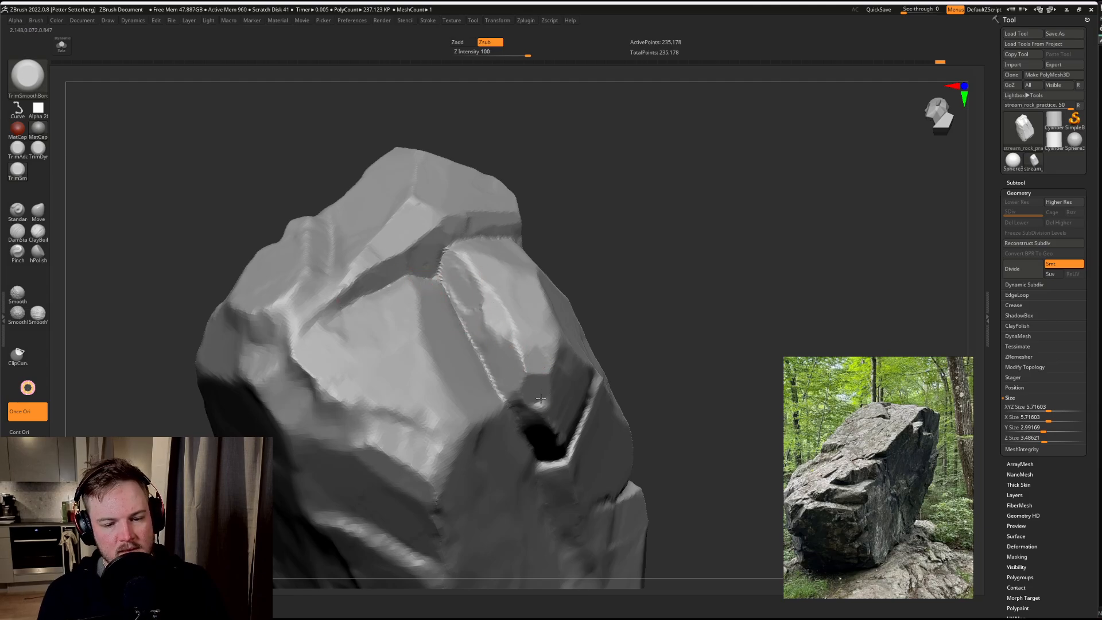
Step: Cut a stepped recess along the short crack at the corner of the end block and chip the adjoining facet
drag(684, 331, 591, 320)
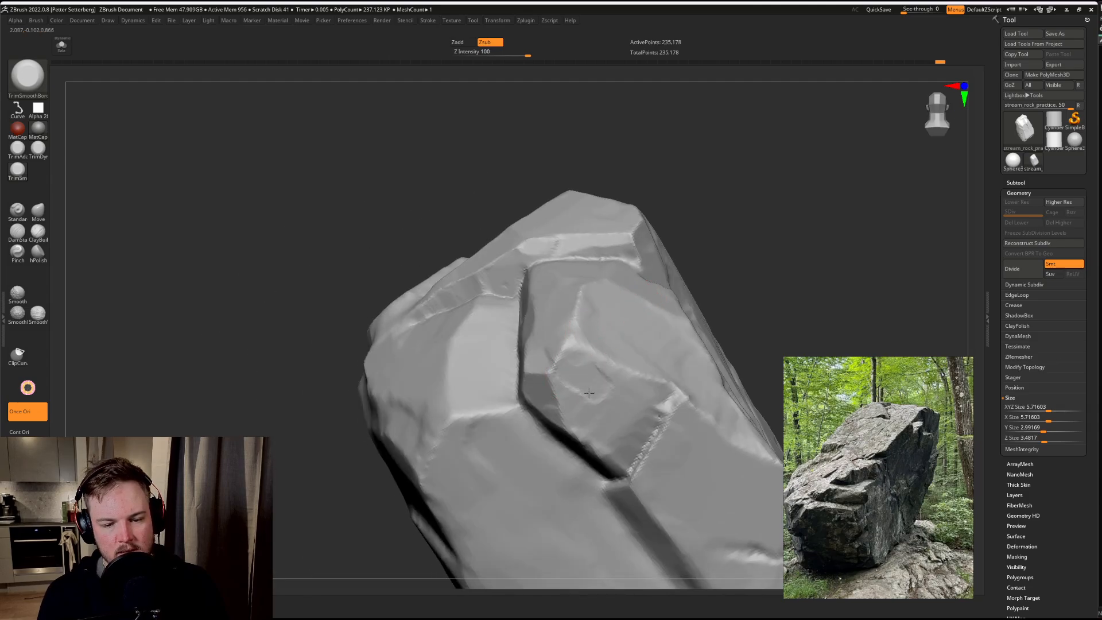
drag(685, 220, 546, 344)
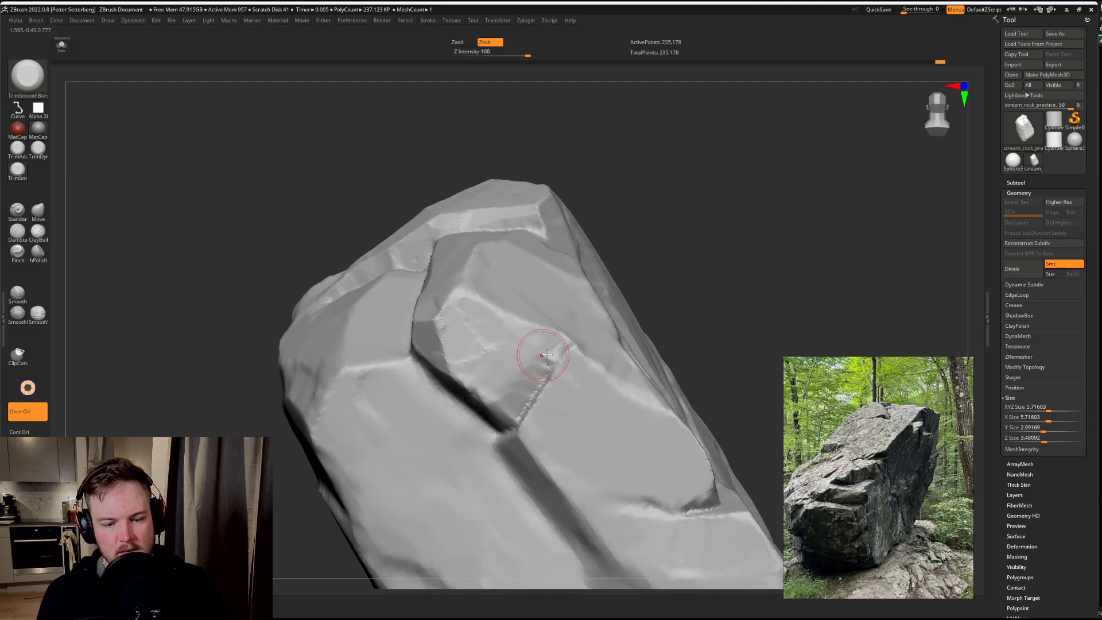
mouse_move(506, 421)
mouse_down()
mouse_move(523, 380)
mouse_move(558, 390)
mouse_up()
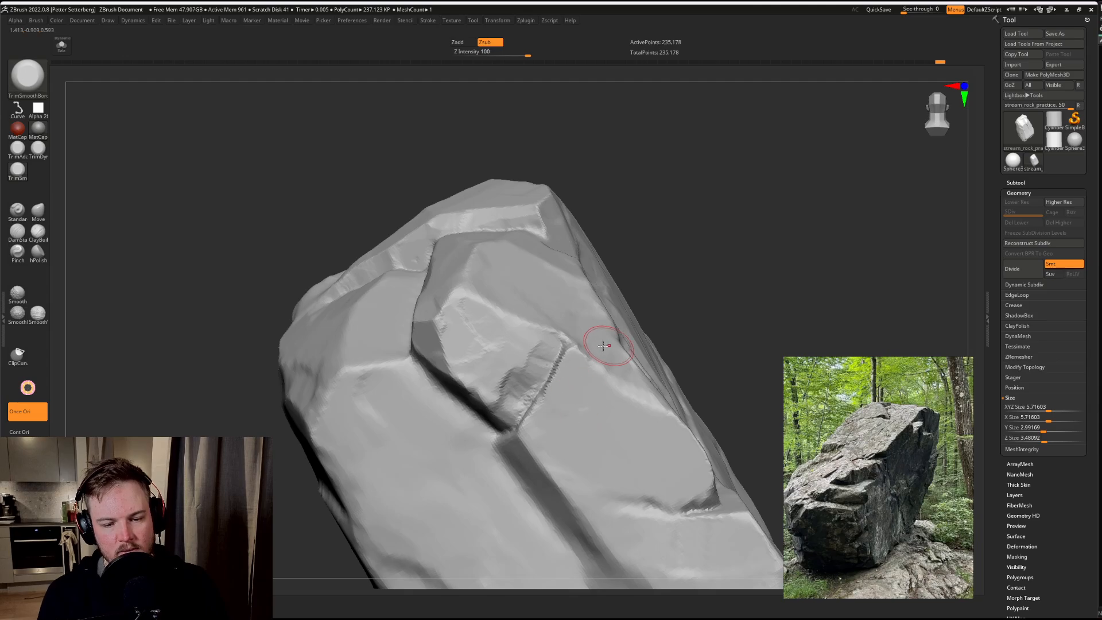
mouse_move(721, 285)
mouse_down()
mouse_move(714, 253)
mouse_move(593, 299)
mouse_up()
drag(545, 368, 530, 377)
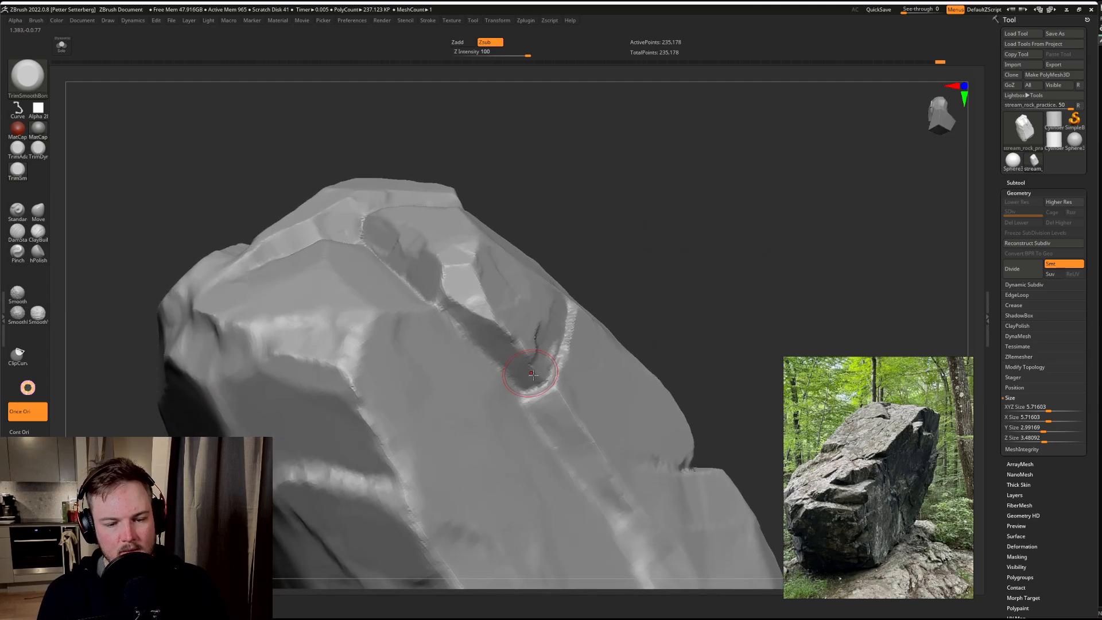
Step: Trim the corner where the two cracks meet and chip a line of small breaks beside the long underside groove
drag(684, 253, 649, 322)
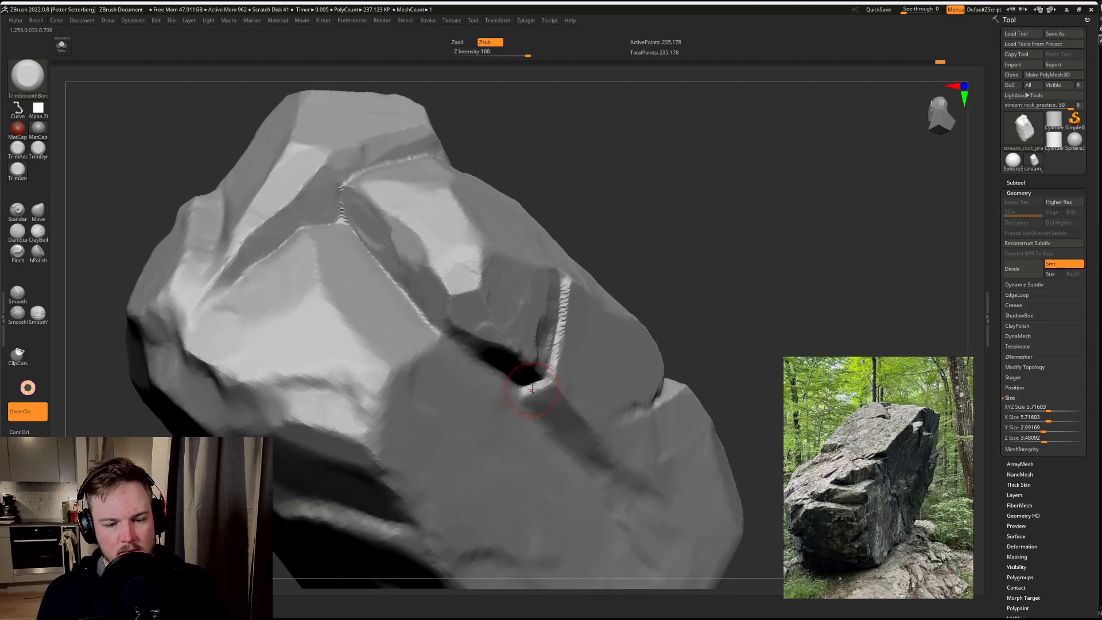
right_drag(548, 412, 508, 400)
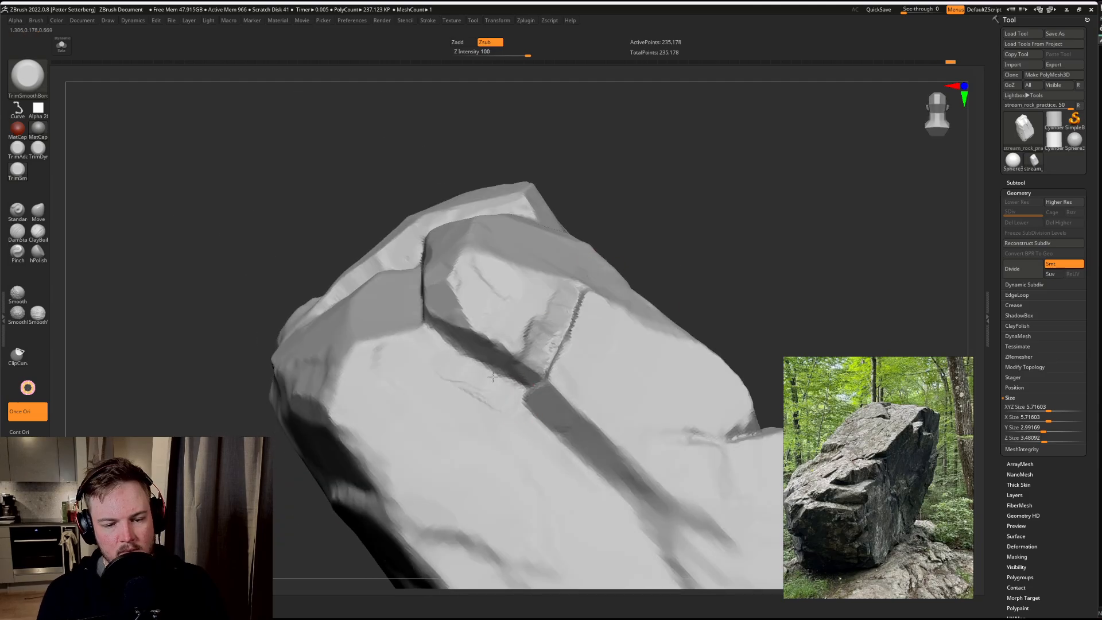
drag(440, 352, 548, 462)
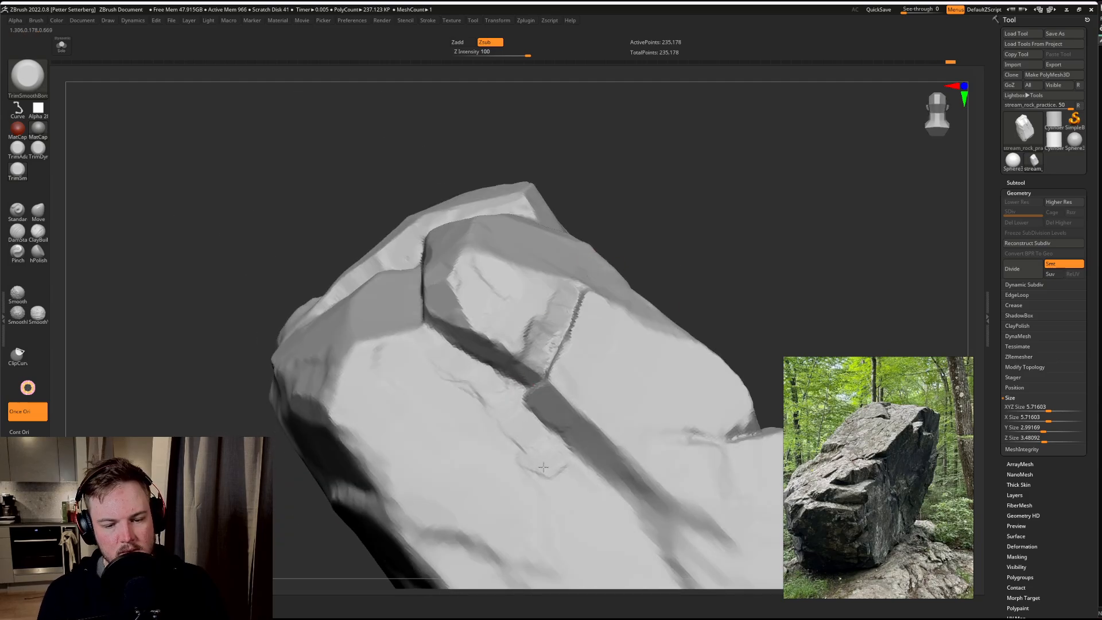
mouse_move(723, 256)
mouse_down()
mouse_move(714, 236)
mouse_move(660, 275)
mouse_move(666, 327)
mouse_up()
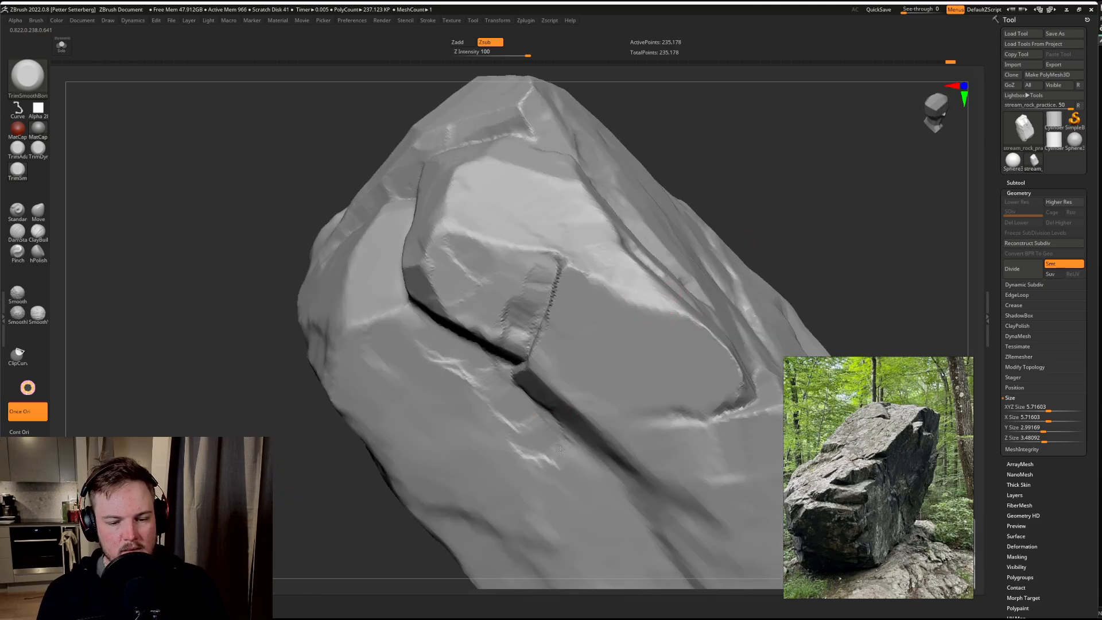
right_drag(504, 414, 745, 142)
right_drag(749, 202, 747, 235)
key(d)
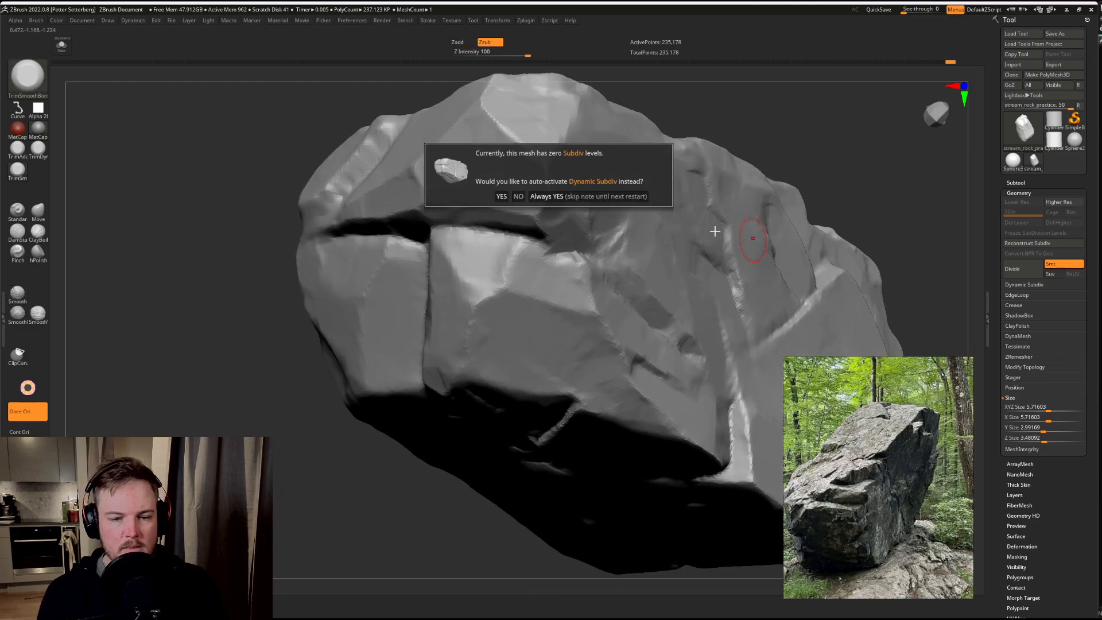
click(517, 197)
Step: Adjust the brush's draw size and trim the notch at the end of the ledge on the rock's opposite side
alt+drag(780, 176, 729, 118)
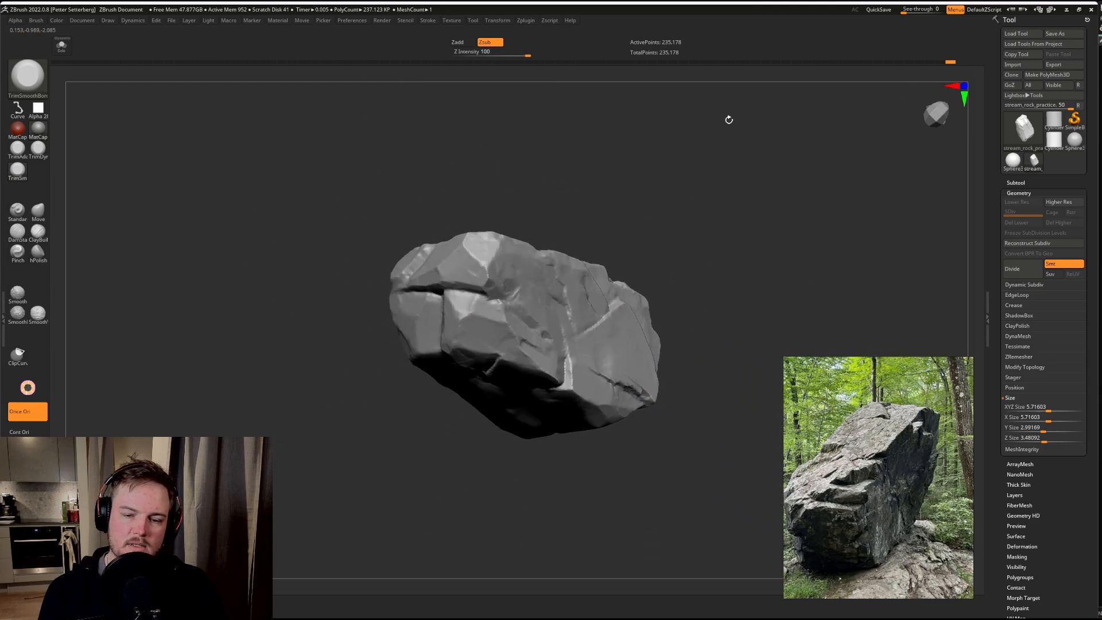
mouse_move(747, 184)
alt+mouse_down()
mouse_move(684, 194)
mouse_move(655, 221)
mouse_move(669, 229)
mouse_move(716, 214)
mouse_move(697, 215)
mouse_move(692, 236)
alt+mouse_up()
alt+drag(693, 235, 698, 290)
key(s)
drag(565, 283, 567, 284)
drag(567, 284, 566, 286)
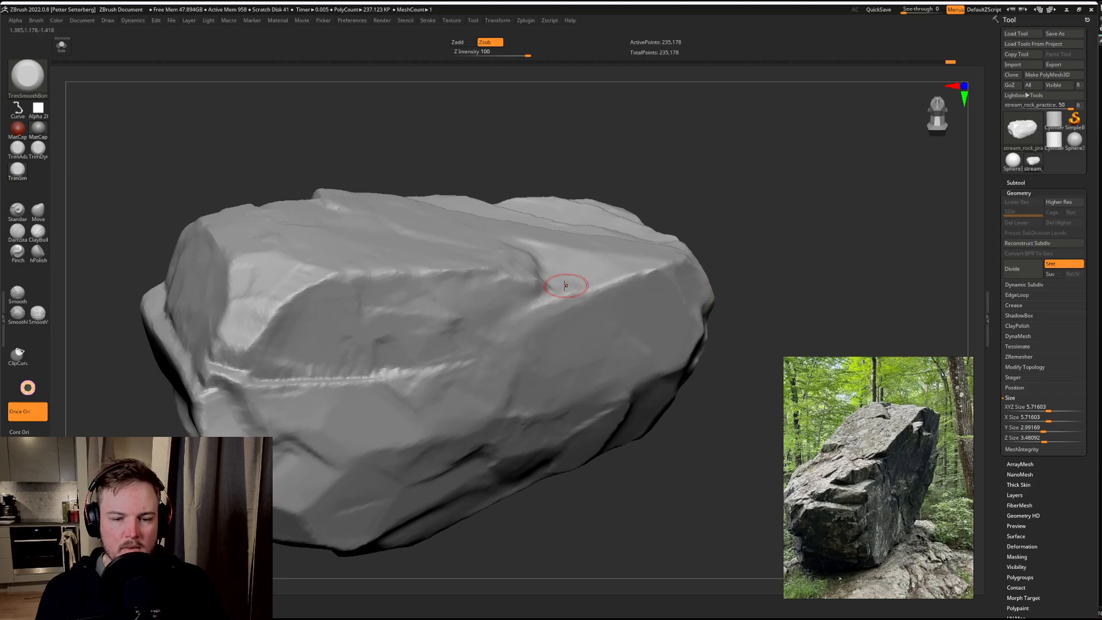
drag(739, 172, 717, 190)
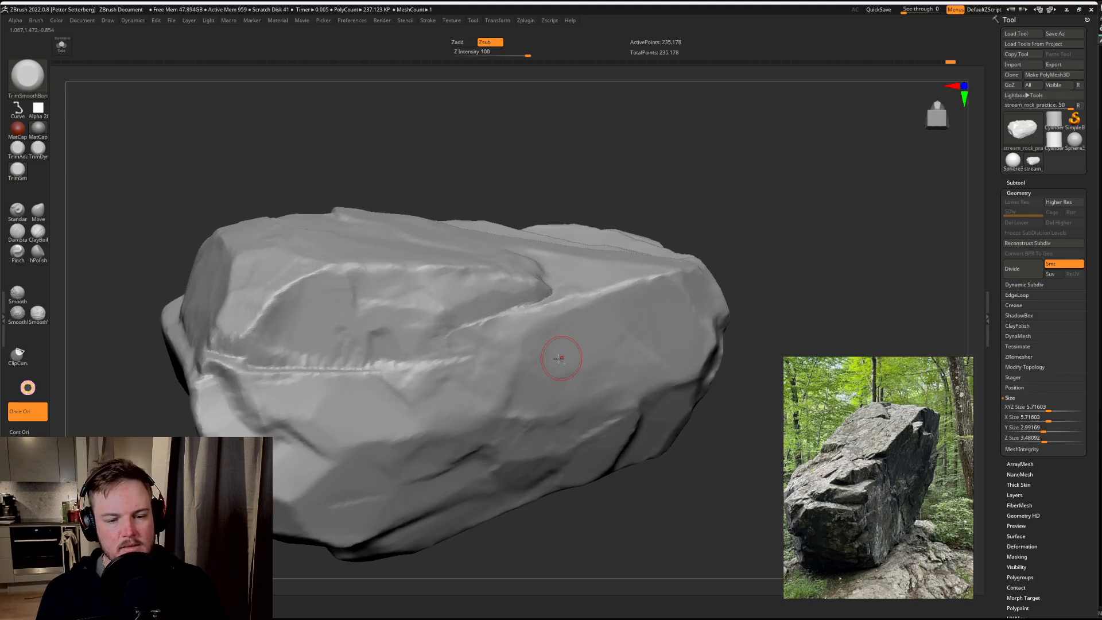
Step: Readjust the draw size and chip irregular facets into the smooth side face below the ledge and around its short crack
key(s)
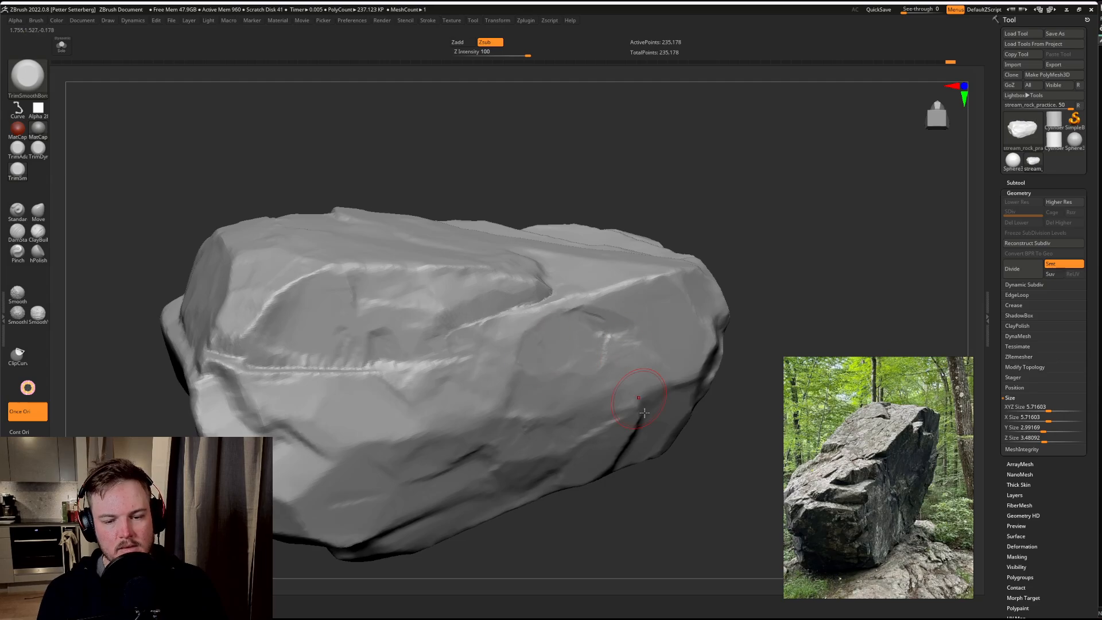
drag(633, 510, 649, 464)
drag(620, 429, 612, 452)
mouse_move(620, 514)
mouse_down()
mouse_move(610, 485)
mouse_move(632, 349)
mouse_up()
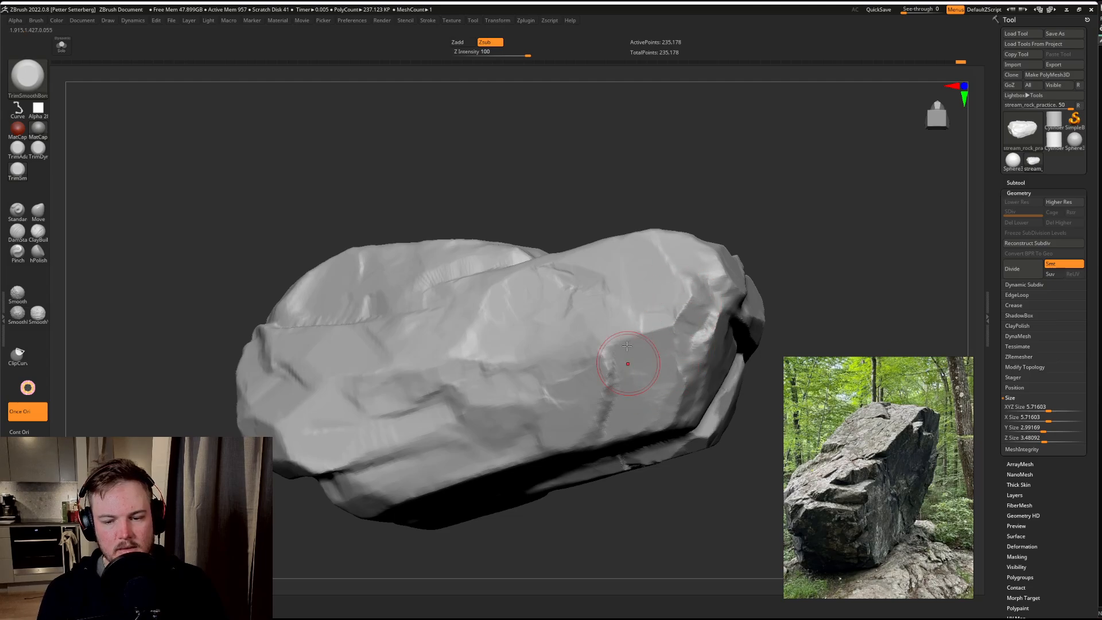
drag(771, 172, 856, 187)
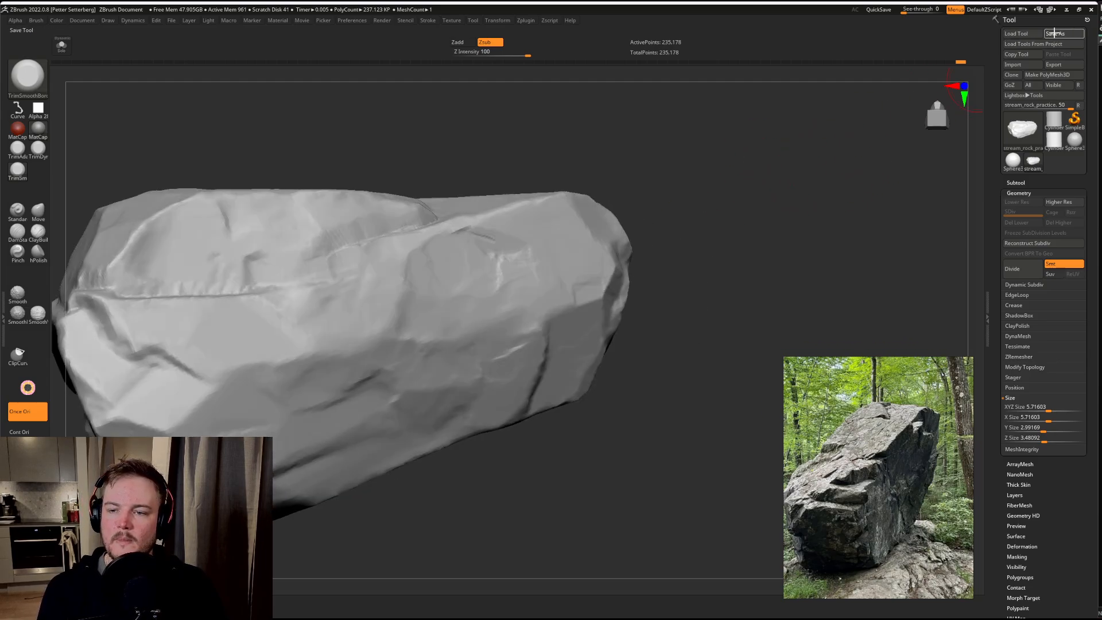